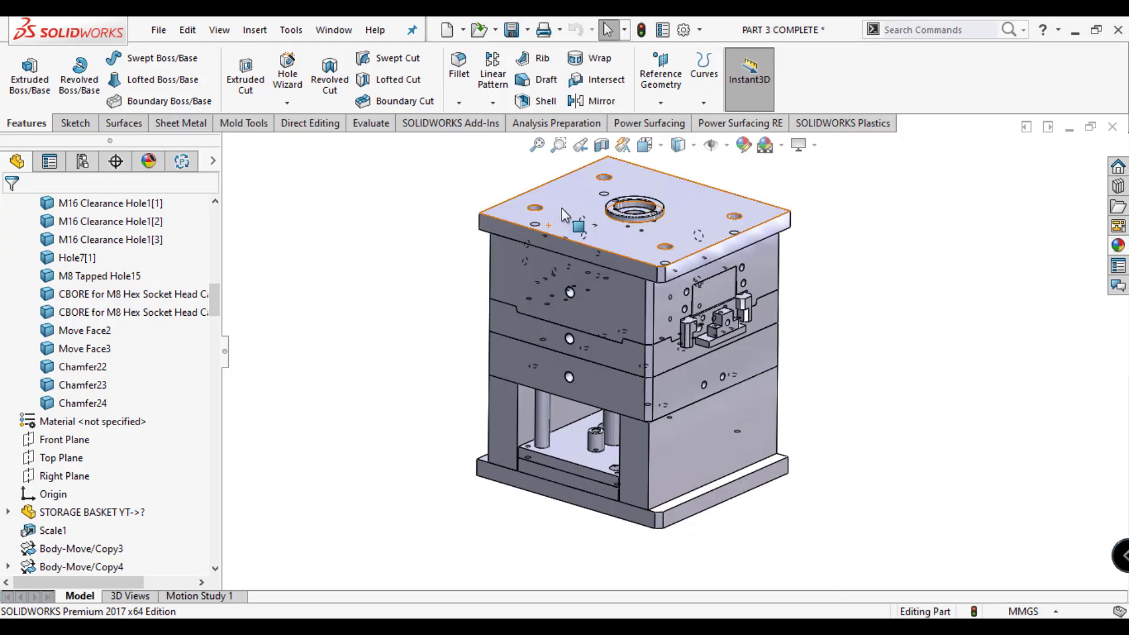
- Select the top plate of the mold in the PART 3 COMPLETE model
{"action": "left_click", "coordinate": [562, 208]}
- Send the top plate body Chamfer23 to a new part saved in a new ASSEMBLY folder
{"action": "scroll", "coordinate": [118, 470], "scroll_direction": "up", "scroll_amount": 5}
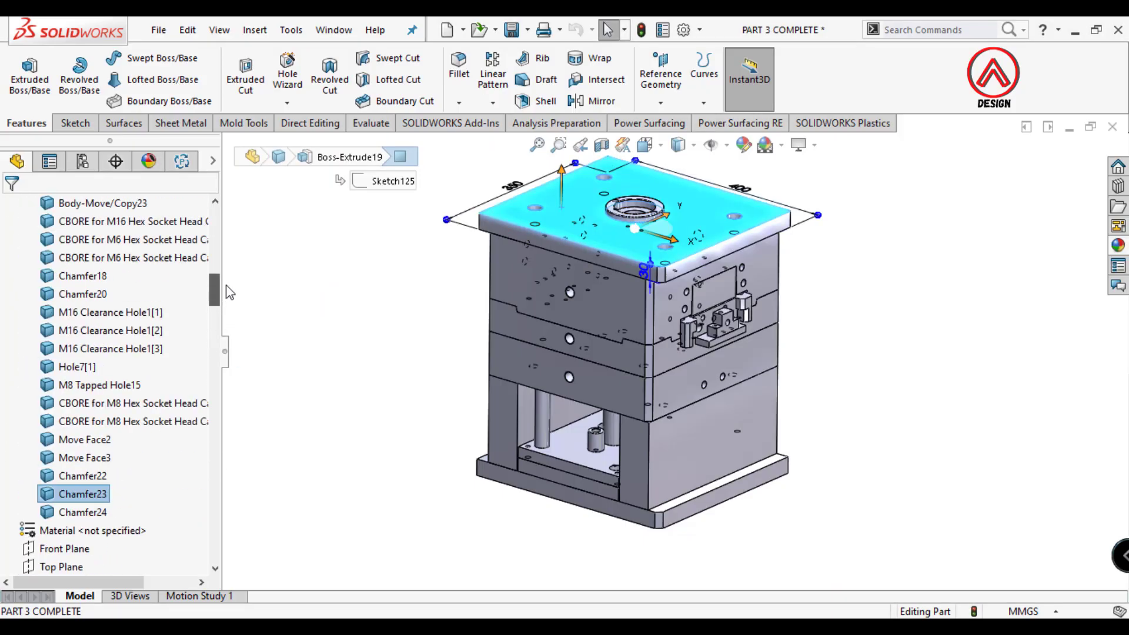
{"action": "scroll", "coordinate": [82, 529], "scroll_direction": "up", "scroll_amount": 2}
{"action": "right_click", "coordinate": [77, 536]}
{"action": "left_click", "coordinate": [156, 514]}
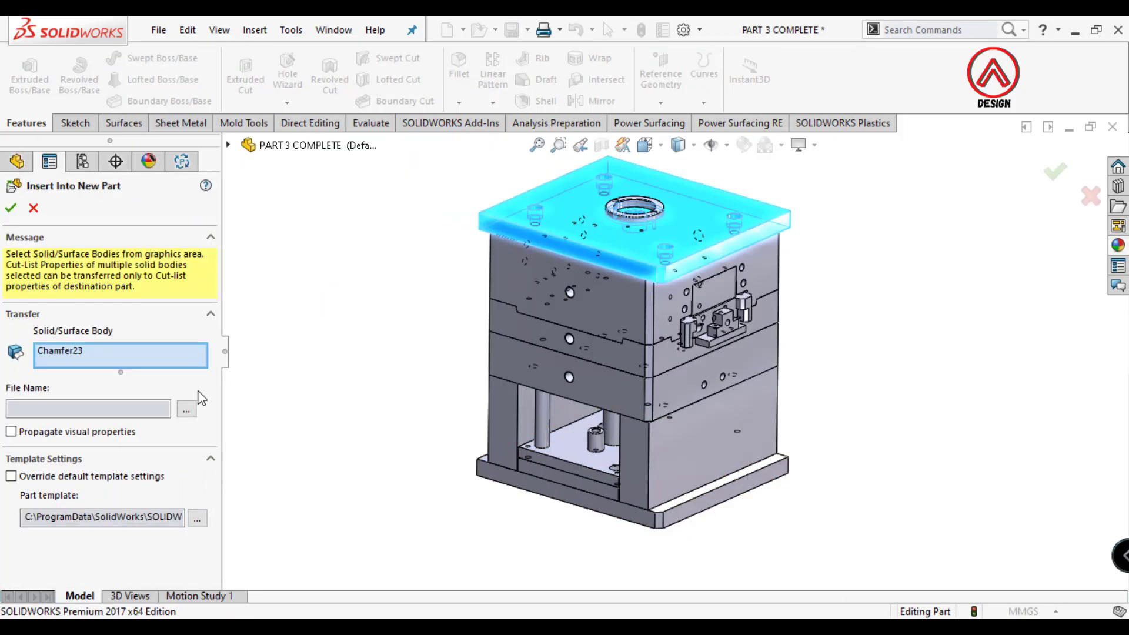
{"action": "left_click", "coordinate": [186, 409]}
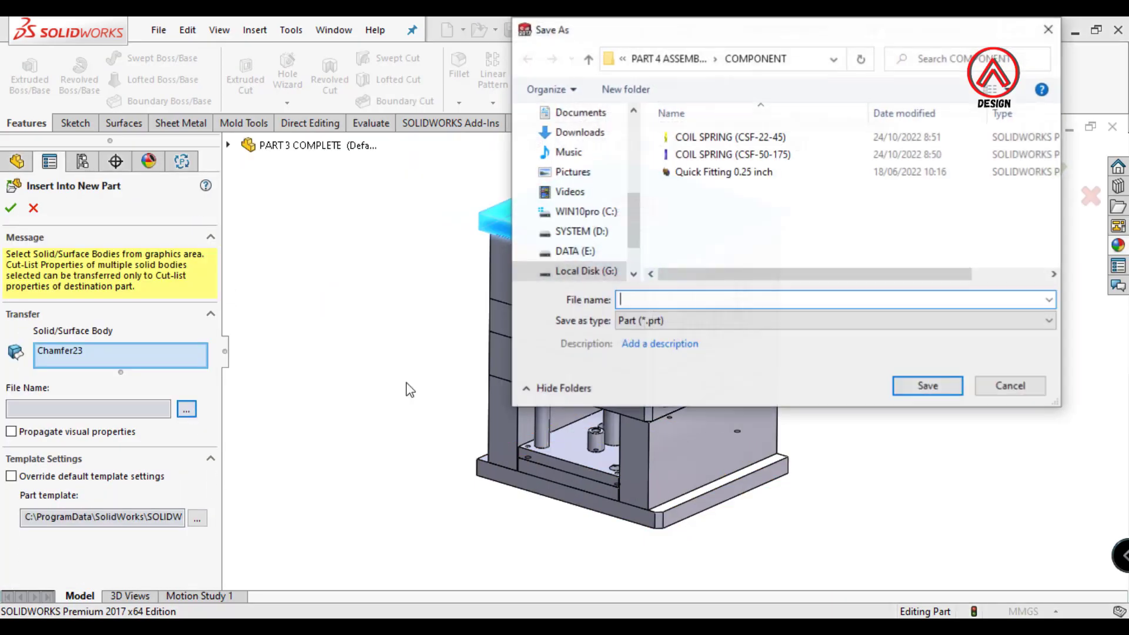
{"action": "left_click", "coordinate": [664, 59]}
{"action": "left_click", "coordinate": [626, 89]}
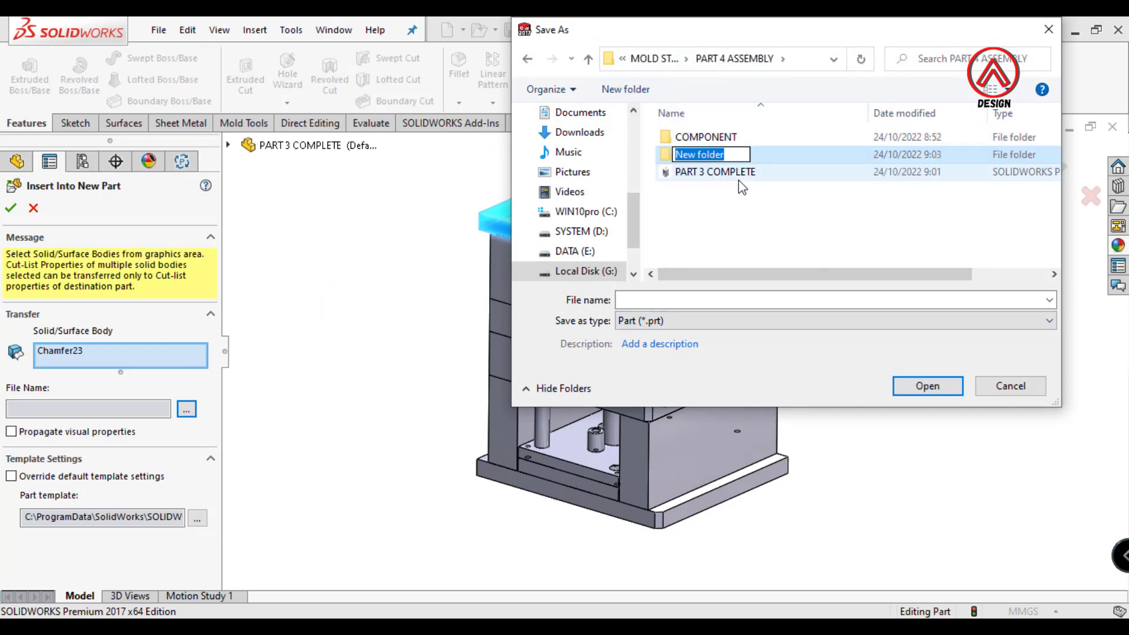
{"action": "type", "text": "ASSEMBLY"}
{"action": "key", "text": "Return"}
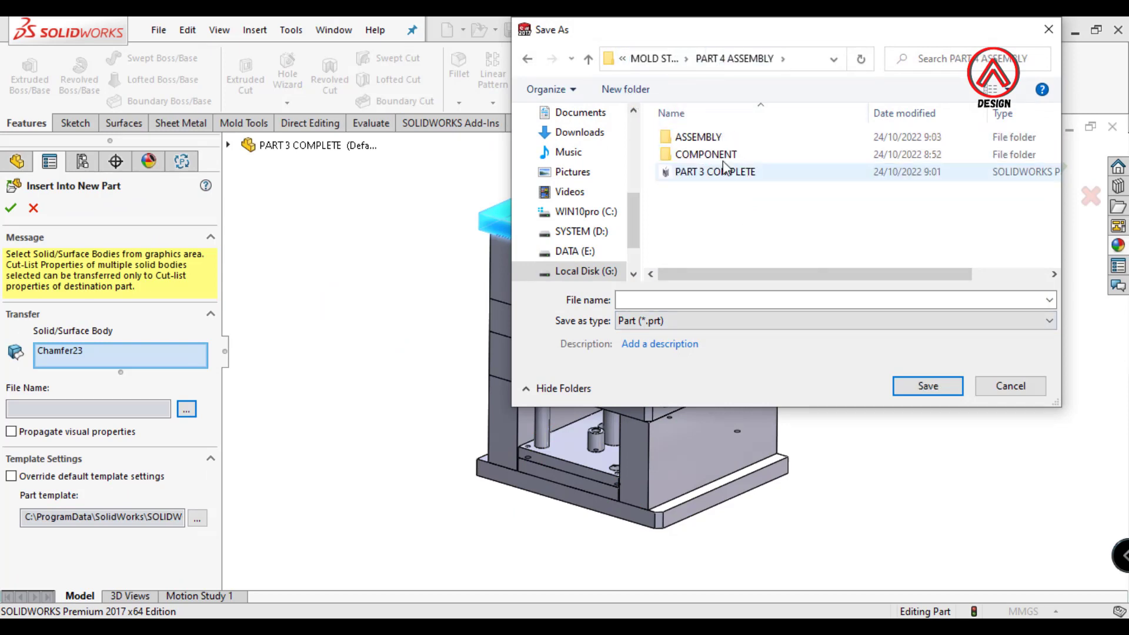
{"action": "double_click", "coordinate": [699, 137]}
- Name the part TOP CLAMP PLATE, create it, and switch back to PART 3 COMPLETE
{"action": "left_click", "coordinate": [712, 300]}
{"action": "type", "text": "TOP CLAMP PLATE"}
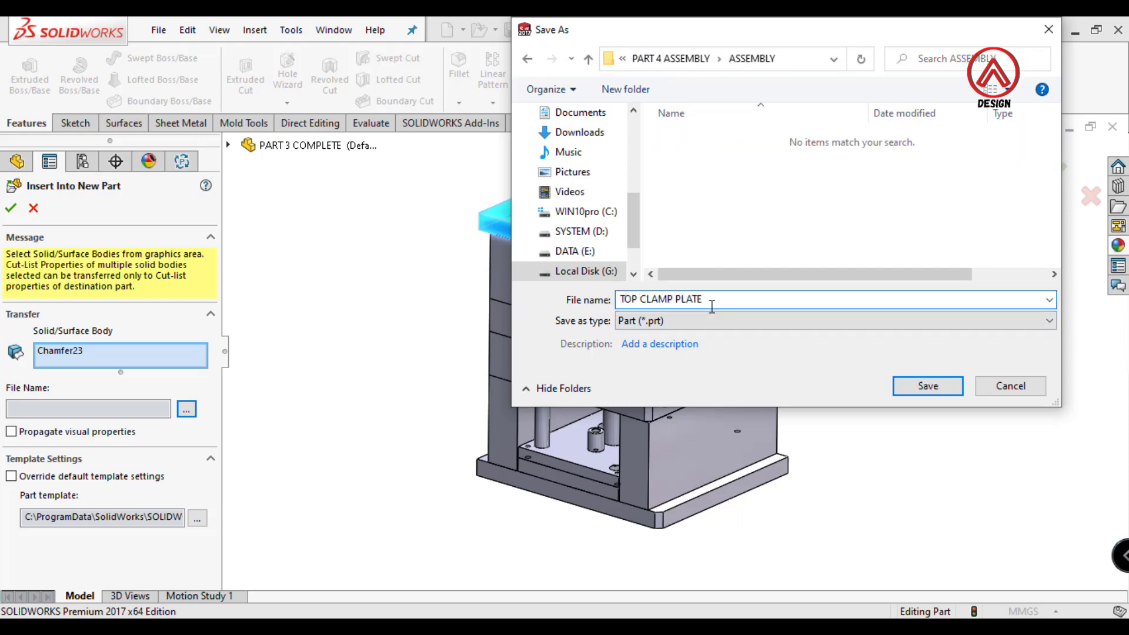
{"action": "key", "text": "Return"}
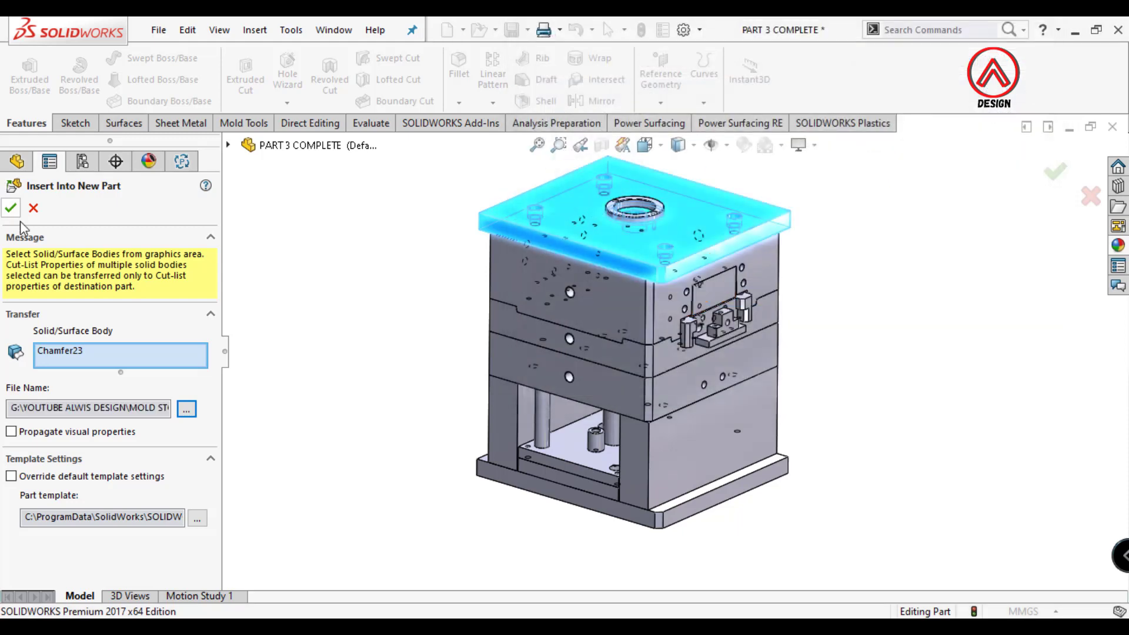
{"action": "key", "text": "Return"}
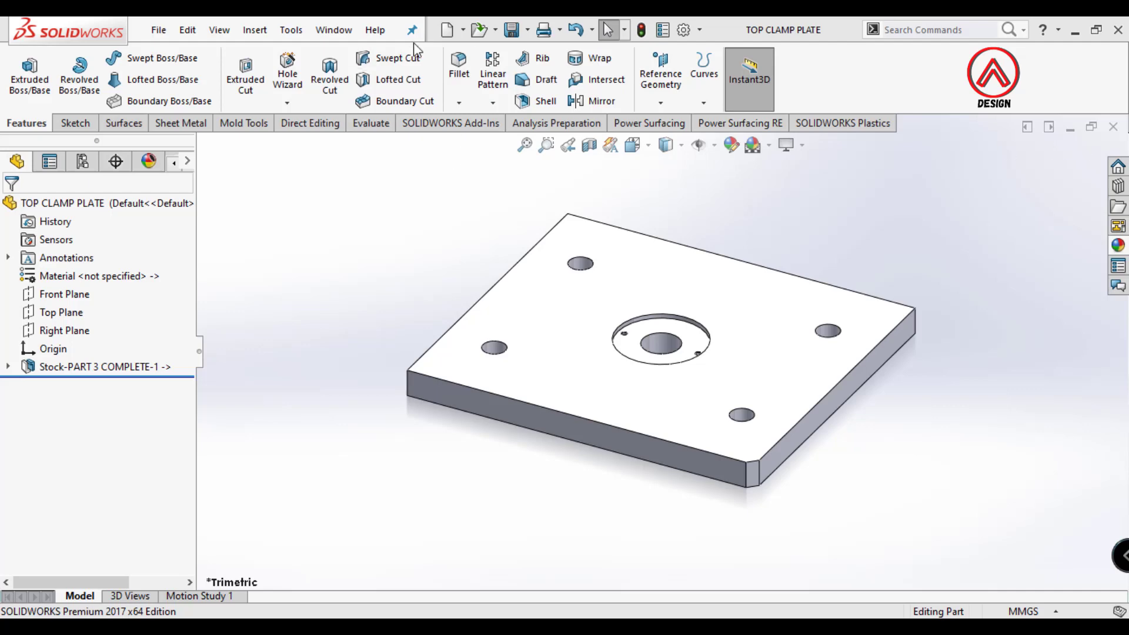
{"action": "left_click", "coordinate": [334, 30]}
{"action": "left_click", "coordinate": [387, 200]}
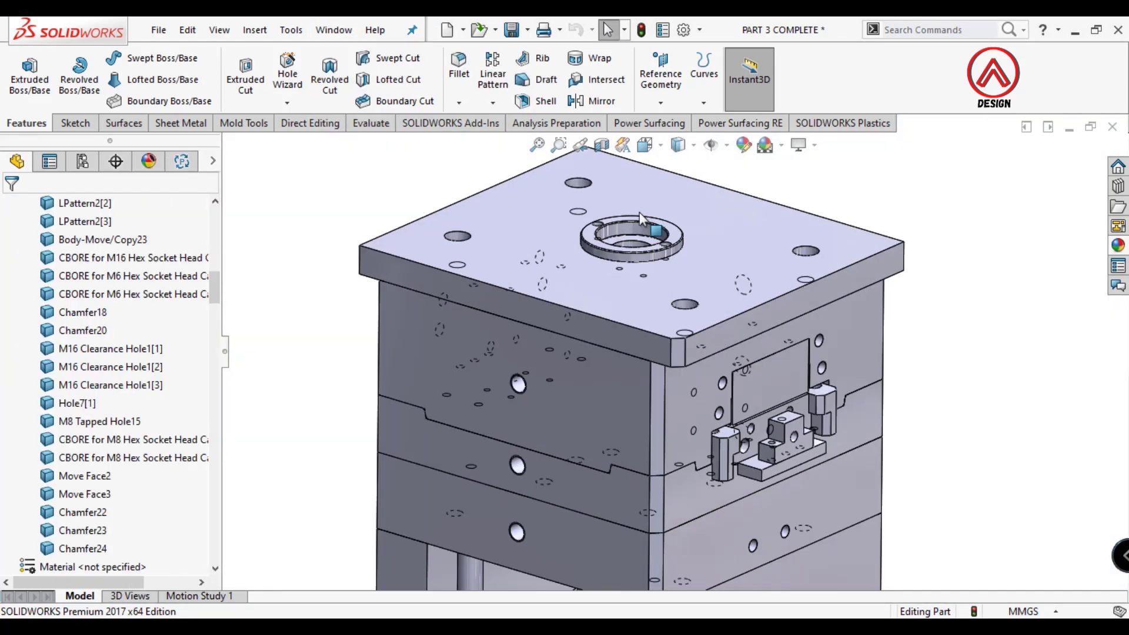
- Save the locating ring body as part LOCATING RING in ASSEMBLY, then close its window
{"action": "left_click", "coordinate": [640, 212]}
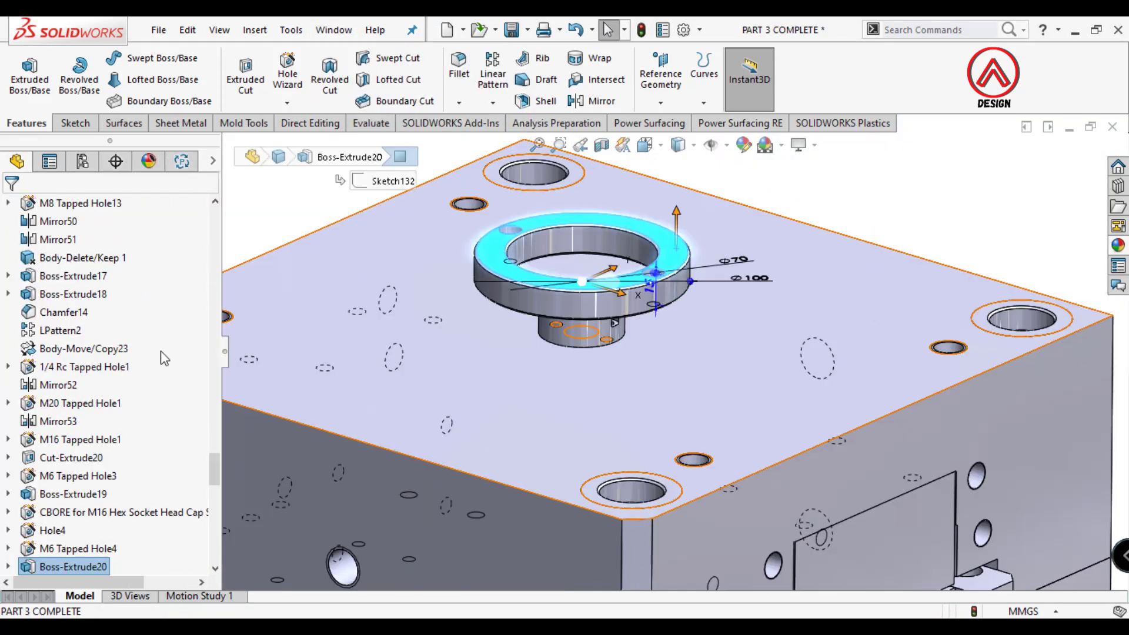
{"action": "left_click_drag", "start_coordinate": [214, 471], "coordinate": [211, 289]}
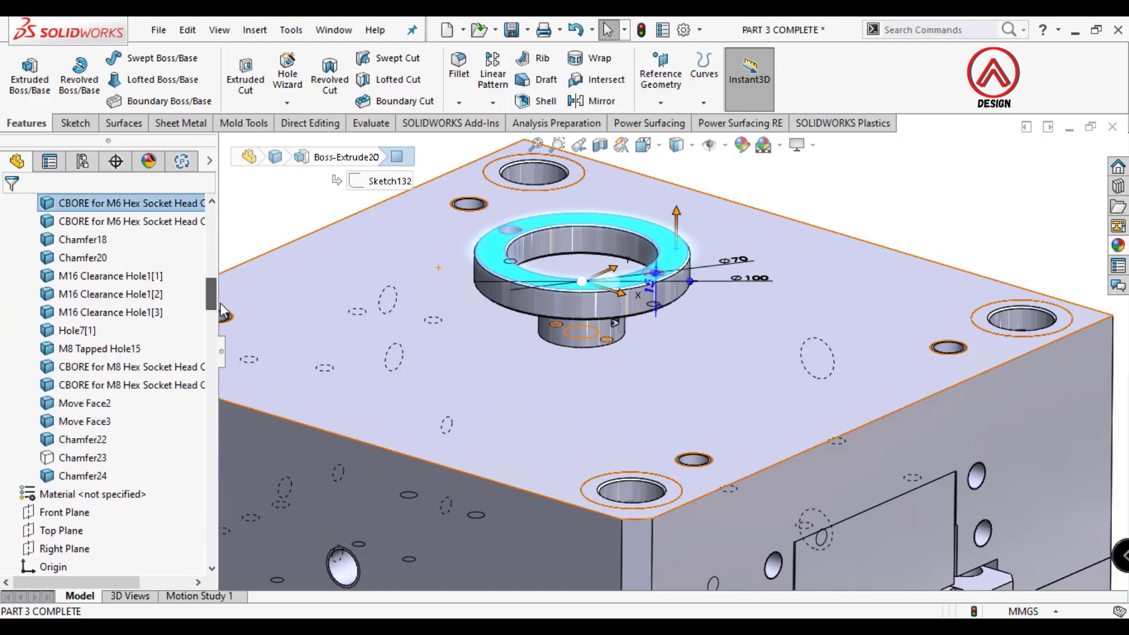
{"action": "right_click", "coordinate": [126, 385]}
{"action": "left_click", "coordinate": [177, 511]}
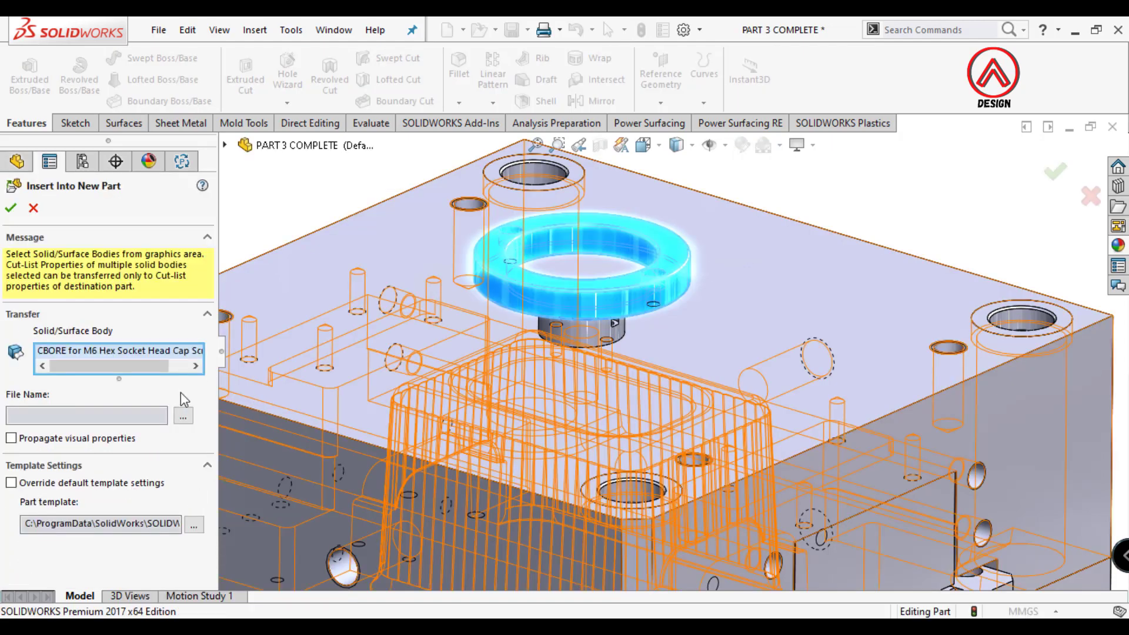
{"action": "left_click", "coordinate": [183, 416]}
{"action": "type", "text": "LOCATE"}
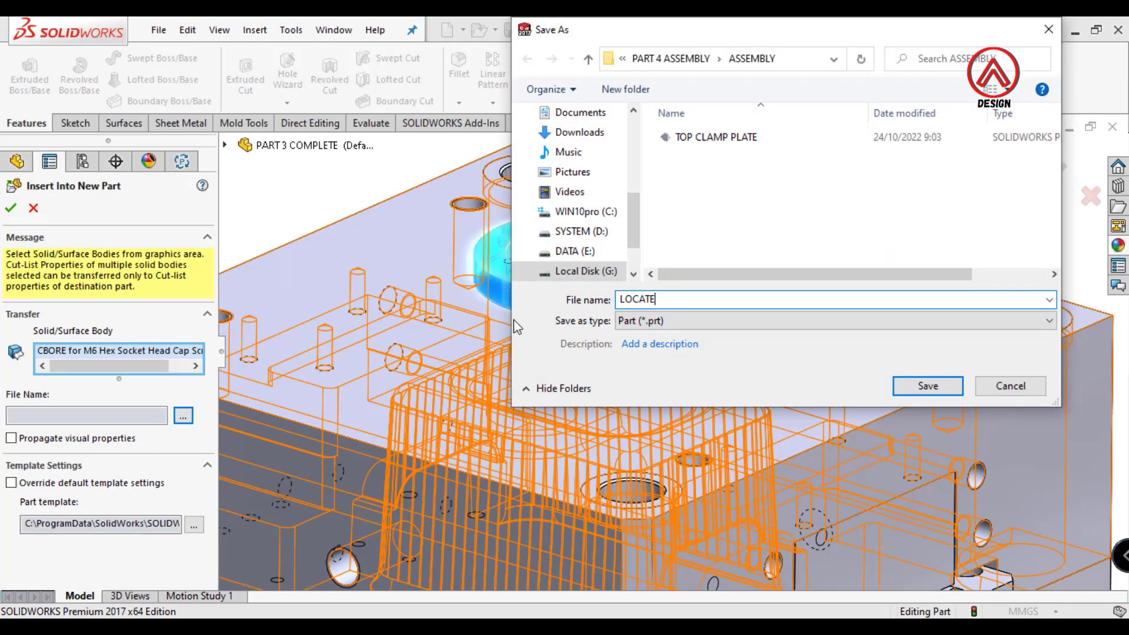
{"action": "type", "text": "ING RING"}
{"action": "left_click", "coordinate": [921, 389]}
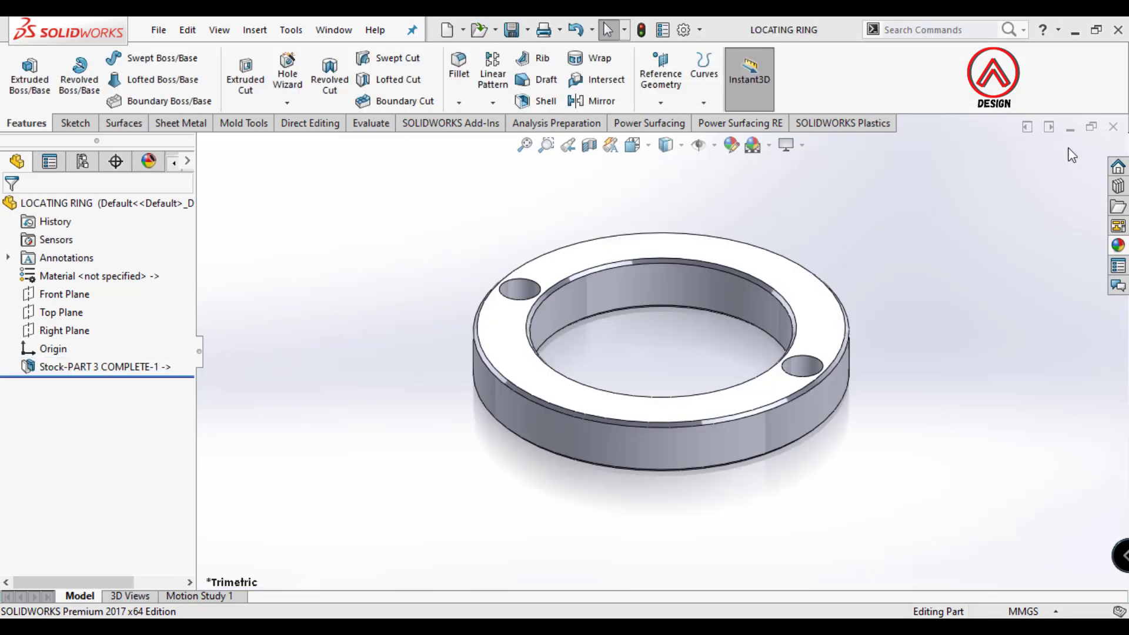
{"action": "left_click", "coordinate": [1113, 126]}
- Save the sprue bush body as part SPRUE BUSH, then hide it in the mold
{"action": "left_click", "coordinate": [600, 306]}
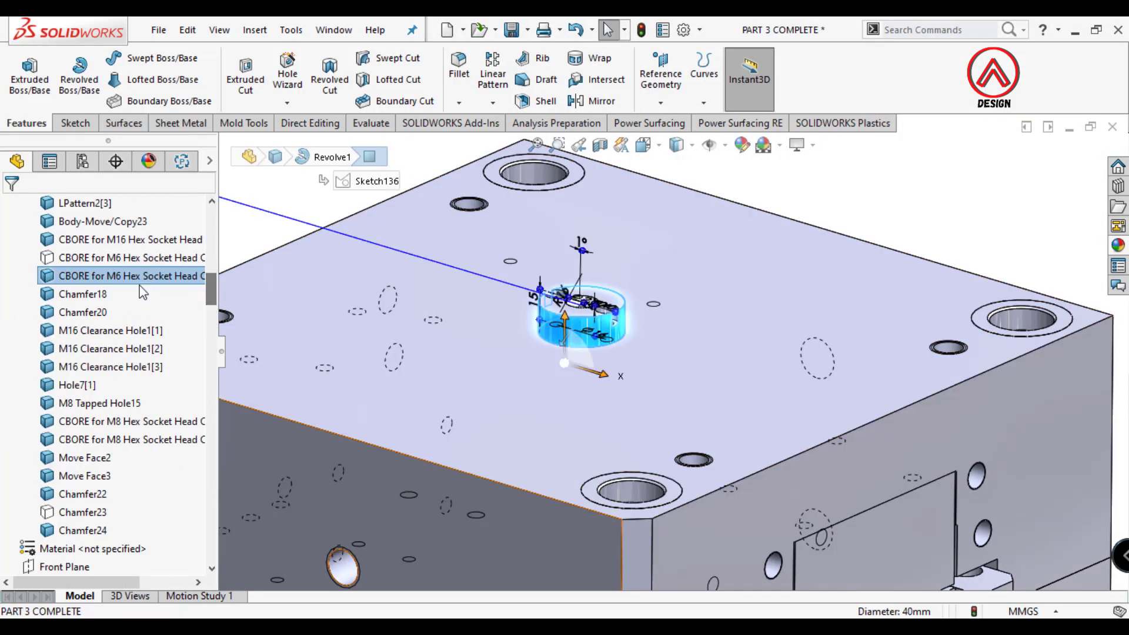
{"action": "right_click", "coordinate": [135, 276]}
{"action": "left_click", "coordinate": [202, 408]}
{"action": "left_click", "coordinate": [184, 416]}
{"action": "type", "text": "SPRUE BUSH"}
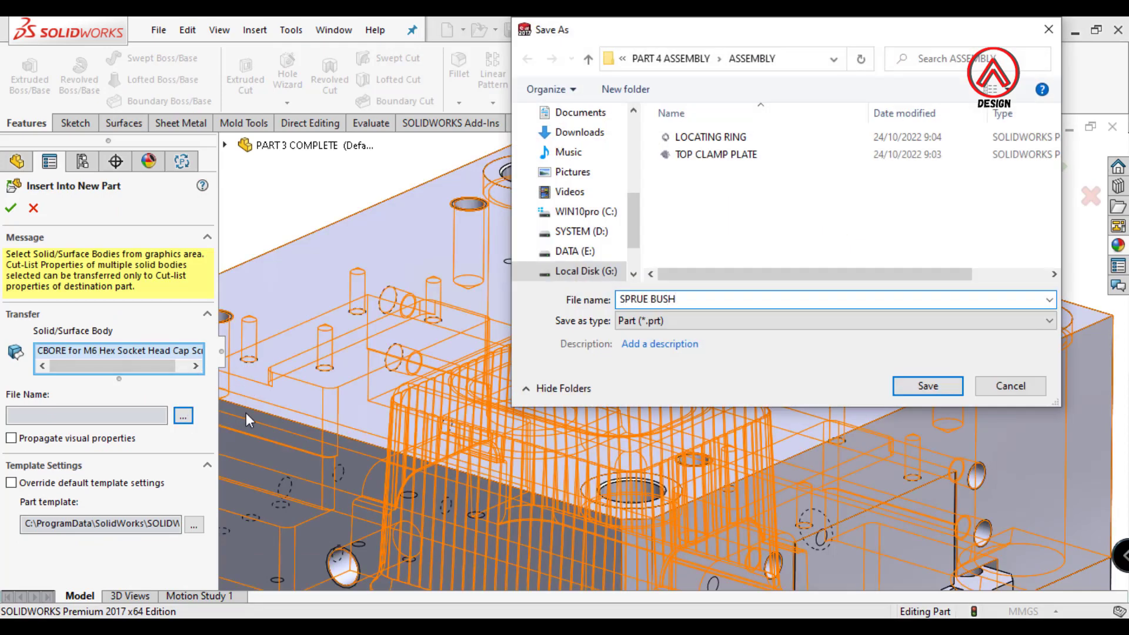
{"action": "left_click", "coordinate": [913, 391]}
{"action": "key", "text": "Return"}
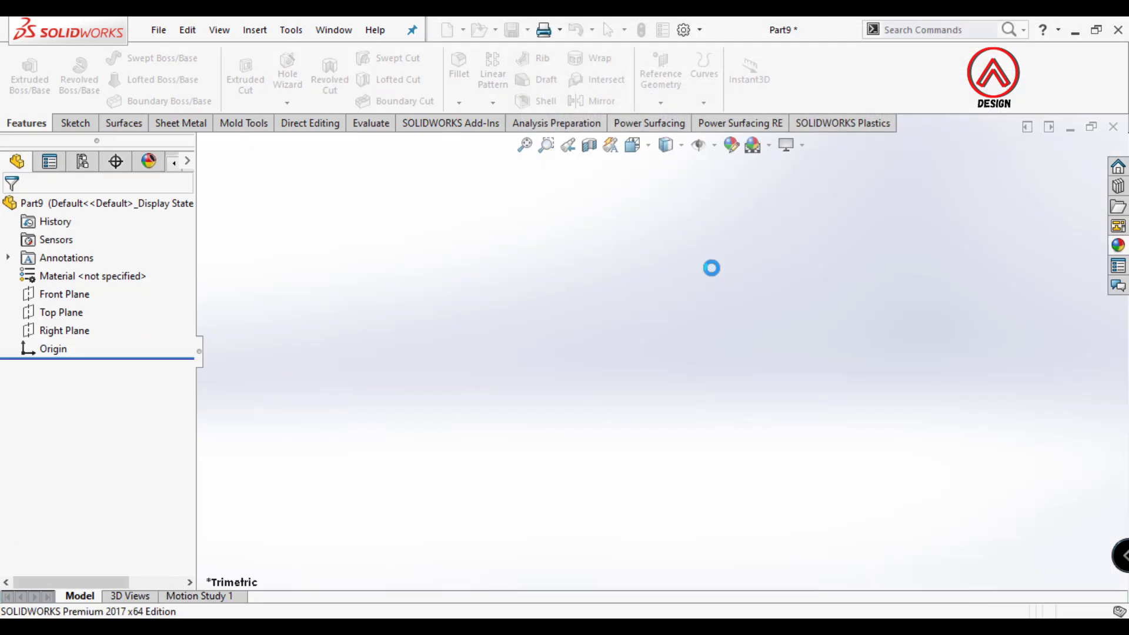
{"action": "key", "text": "ctrl+Tab"}
{"action": "left_click", "coordinate": [582, 346]}
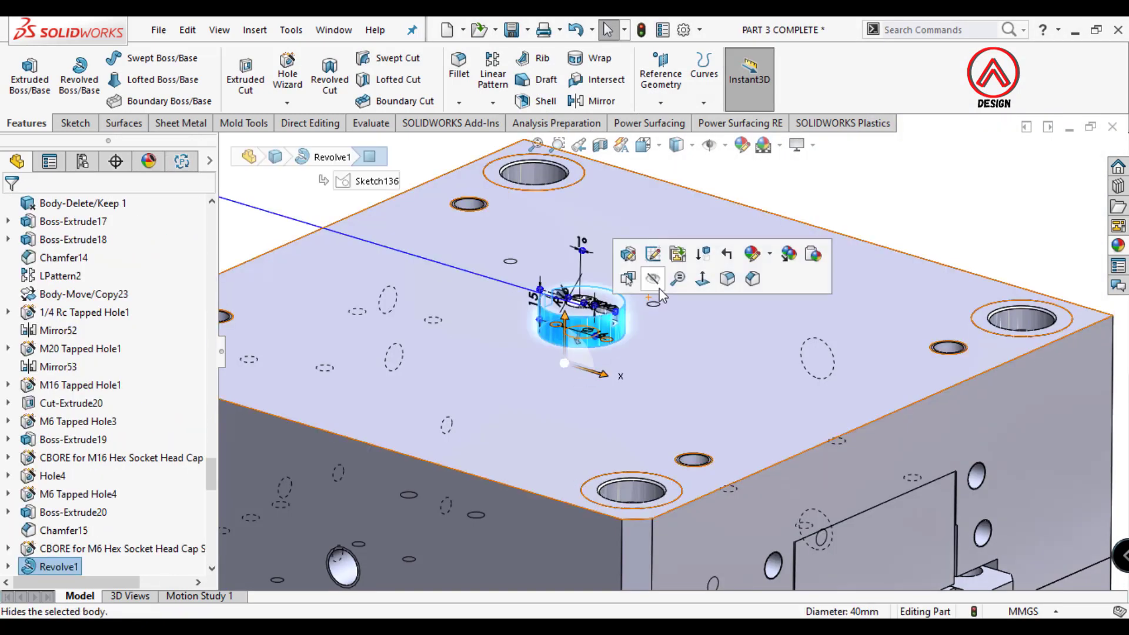
{"action": "left_click", "coordinate": [650, 252]}
- Save the cavity plate body as part CAVITY PLATE and close its window
{"action": "left_click", "coordinate": [483, 260]}
{"action": "scroll", "coordinate": [217, 352], "scroll_direction": "down", "scroll_amount": 10}
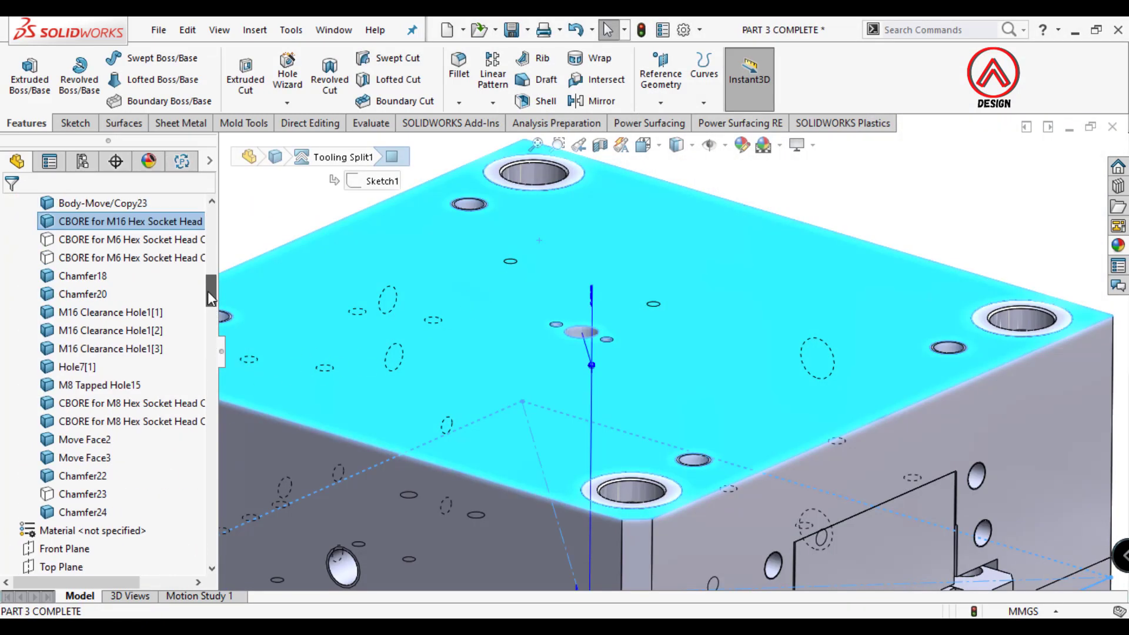
{"action": "right_click", "coordinate": [137, 220]}
{"action": "left_click", "coordinate": [220, 352]}
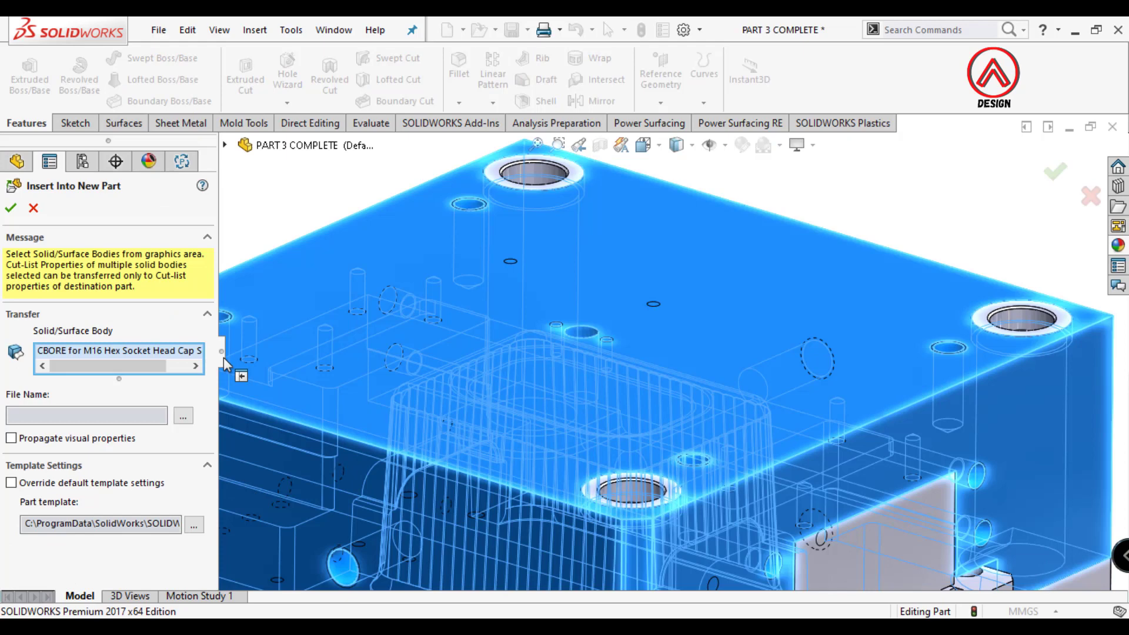
{"action": "left_click", "coordinate": [187, 419]}
{"action": "type", "text": "CAVITY PLATE"}
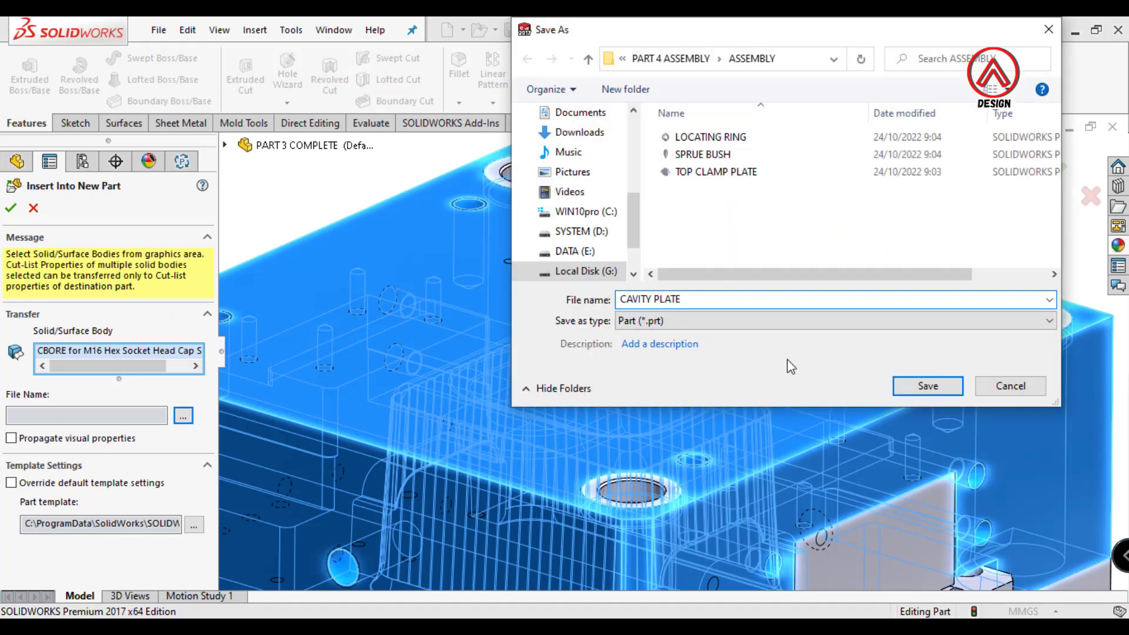
{"action": "left_click", "coordinate": [927, 386]}
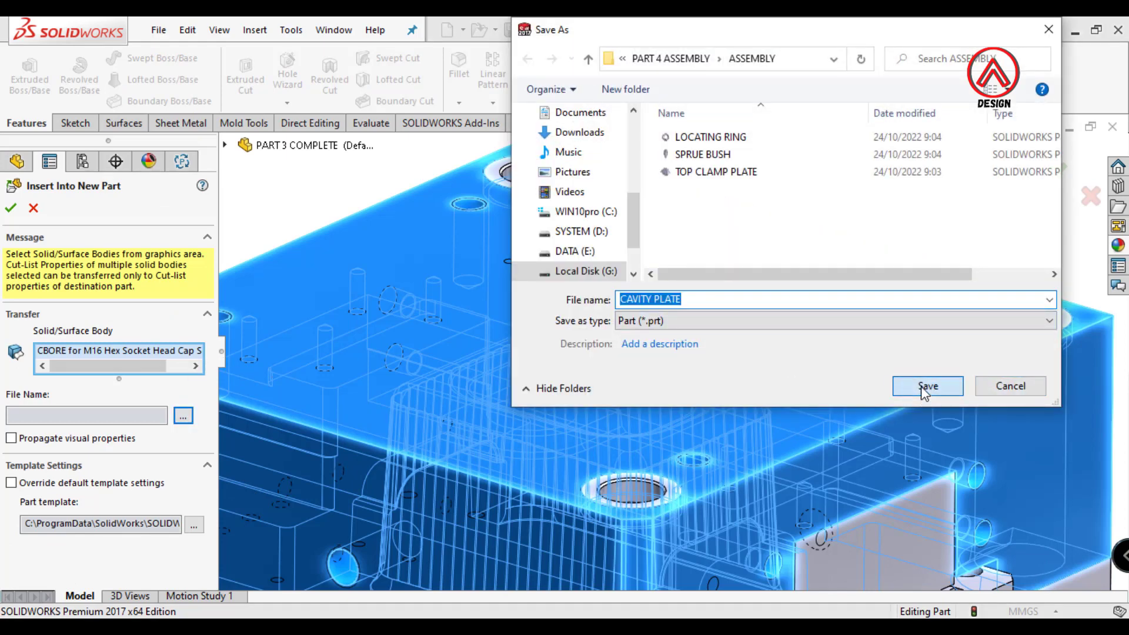
{"action": "key", "text": "Return"}
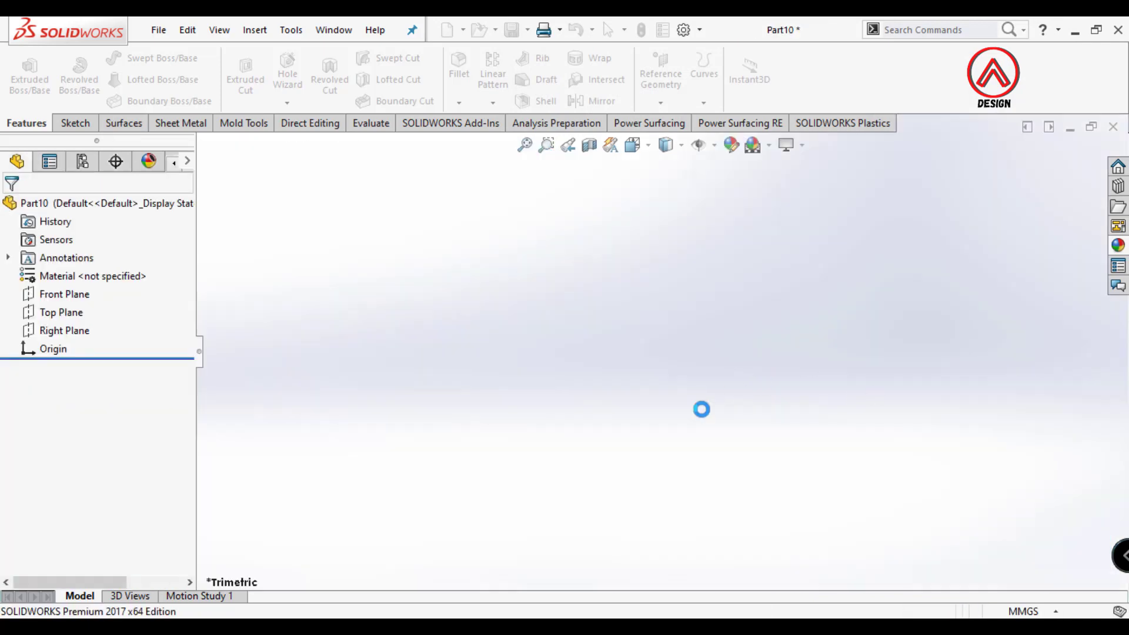
{"action": "left_click", "coordinate": [1114, 127]}
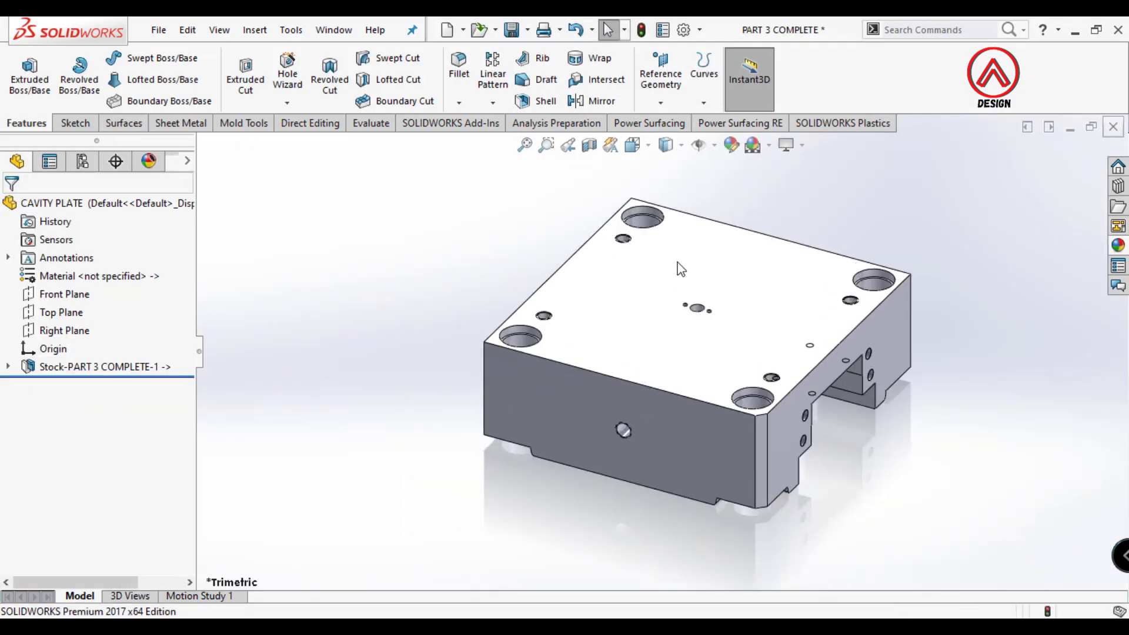
{"action": "left_click", "coordinate": [611, 299]}
- Hide the cavity plate and select the four guide bushes
{"action": "left_click", "coordinate": [701, 277]}
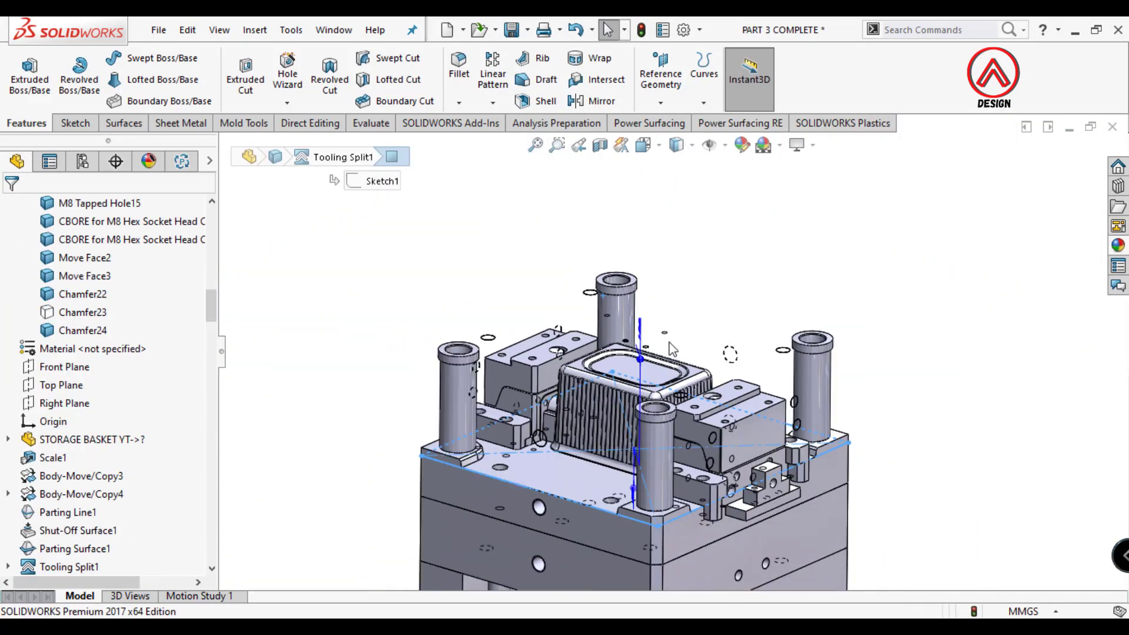
{"action": "scroll", "coordinate": [687, 386], "scroll_direction": "up", "scroll_amount": 3}
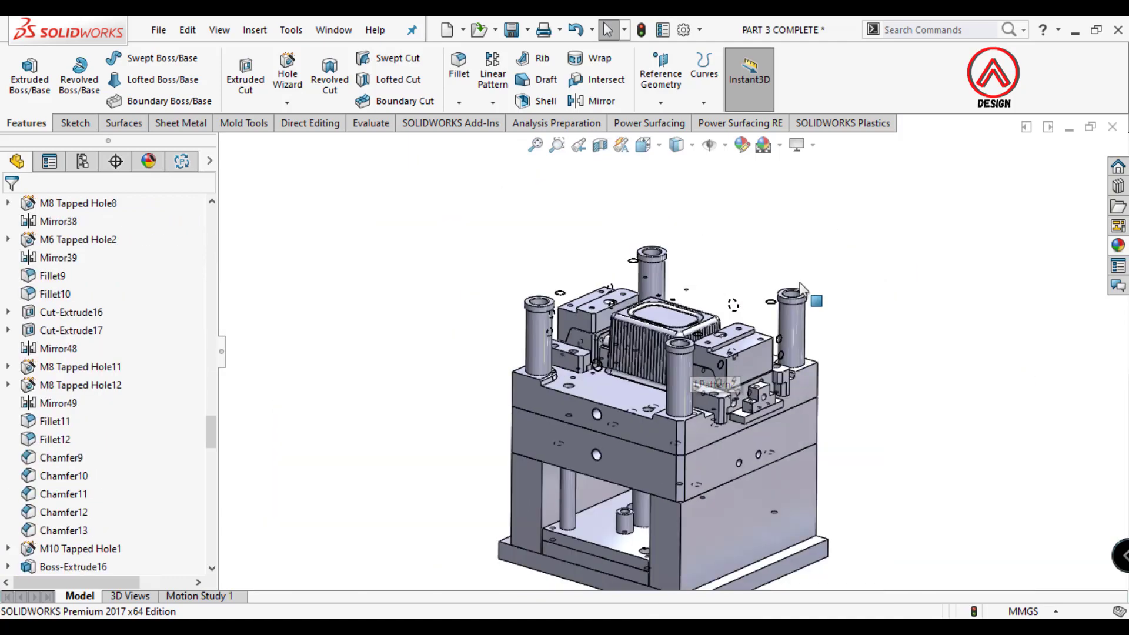
{"action": "middle_click_drag", "start_coordinate": [687, 386], "coordinate": [670, 382]}
{"action": "left_click", "coordinate": [577, 398]}
{"action": "left_click", "coordinate": [328, 353], "text": "ctrl"}
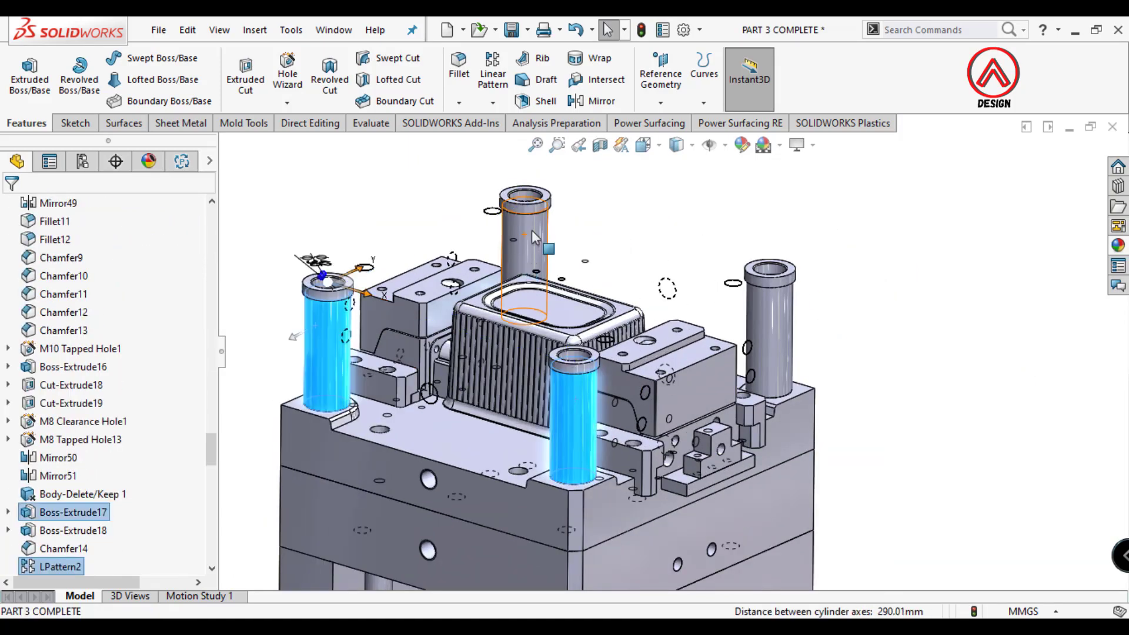
{"action": "left_click", "coordinate": [525, 235], "text": "ctrl"}
{"action": "left_click", "coordinate": [771, 329], "text": "ctrl"}
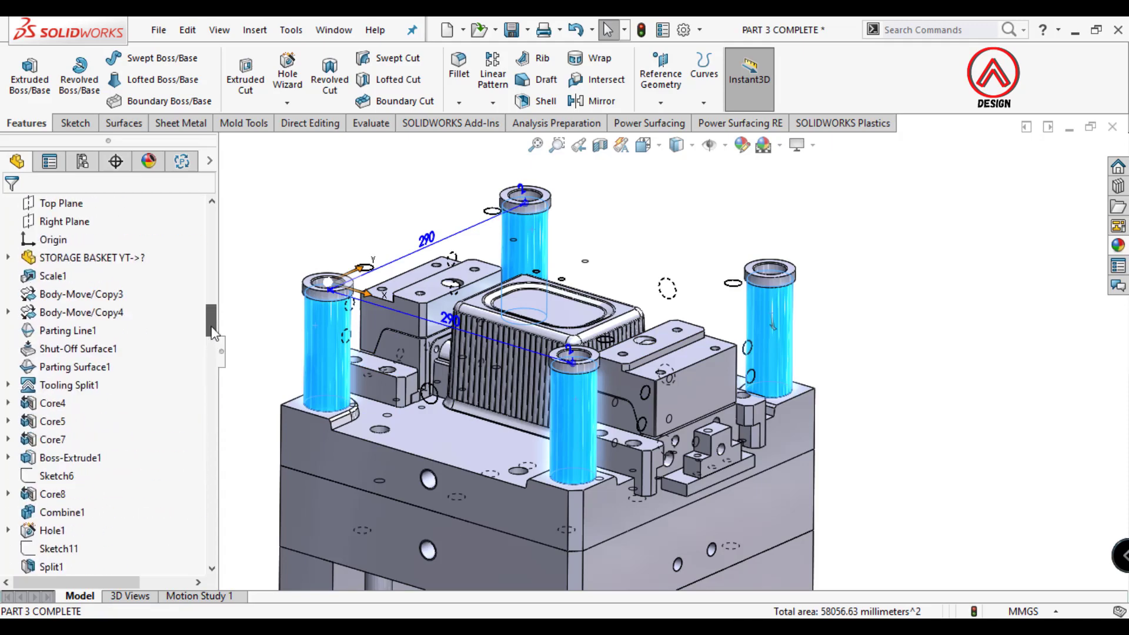
{"action": "left_click_drag", "start_coordinate": [216, 463], "coordinate": [213, 272]}
- Save the four guide bush bodies as part GUIDE BUSH CAVITY and return to the mold
{"action": "right_click", "coordinate": [62, 422]}
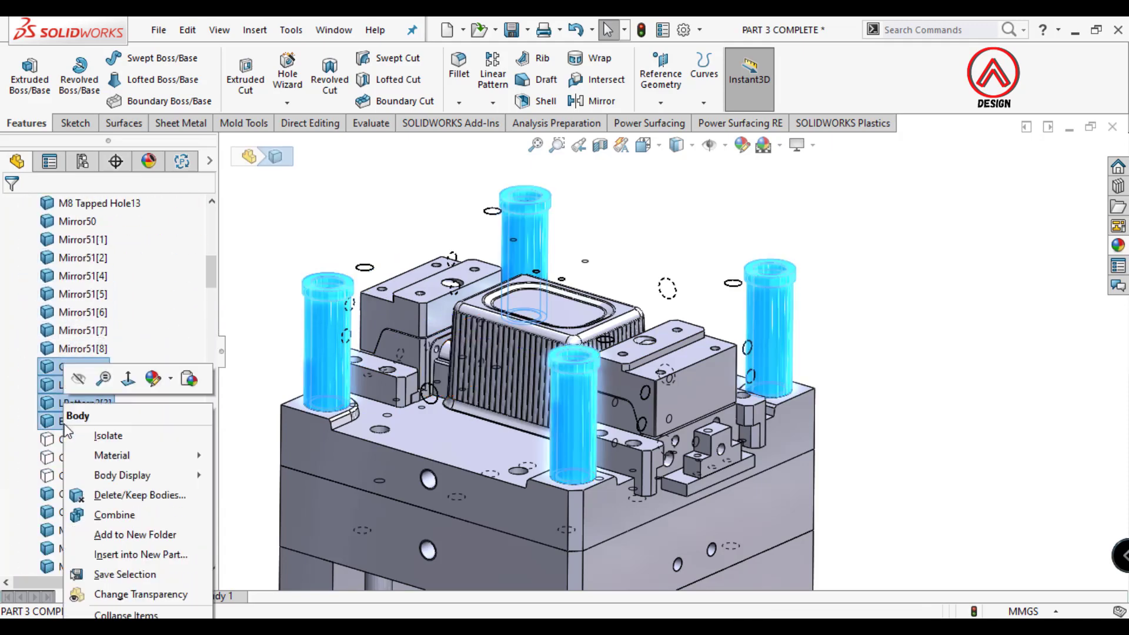
{"action": "left_click", "coordinate": [139, 555]}
{"action": "left_click", "coordinate": [169, 442]}
{"action": "type", "text": "GUIDE BUSH CAVITY"}
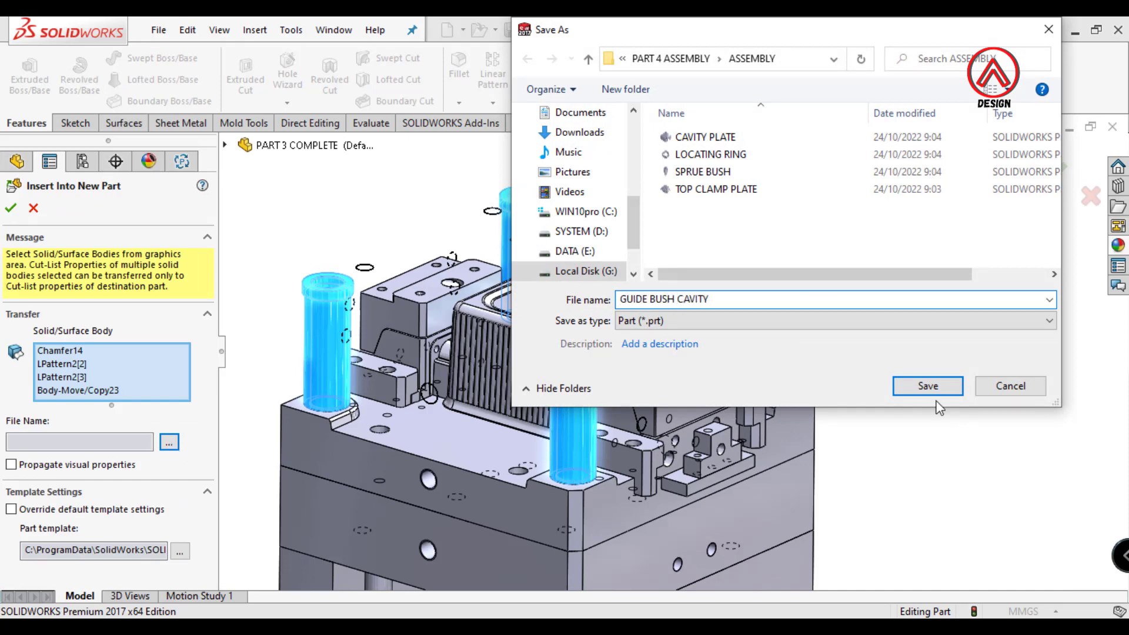
{"action": "left_click", "coordinate": [928, 387]}
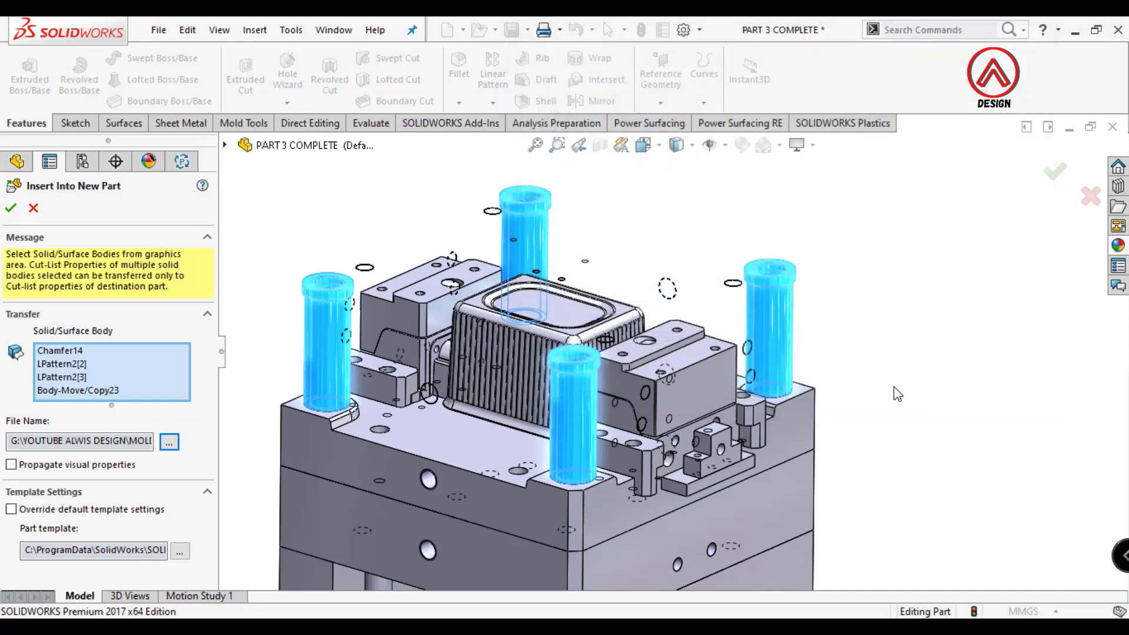
{"action": "left_click", "coordinate": [12, 211]}
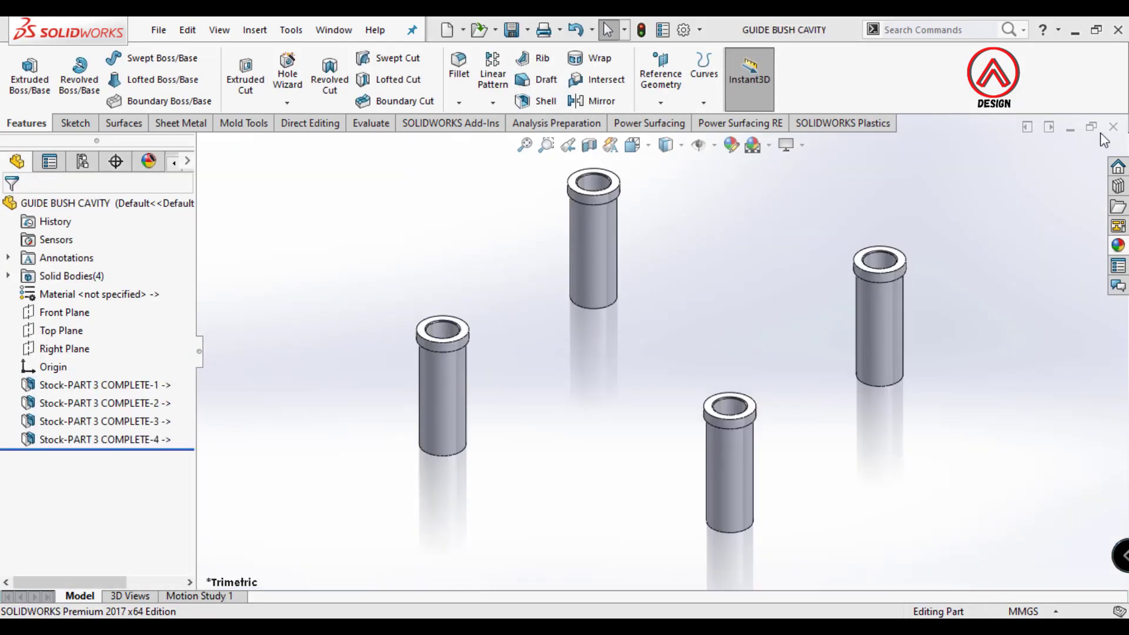
{"action": "key", "text": "ctrl+Tab"}
- Clear the guide bush selection and select the right-hand locking block
{"action": "left_click", "coordinate": [314, 316]}
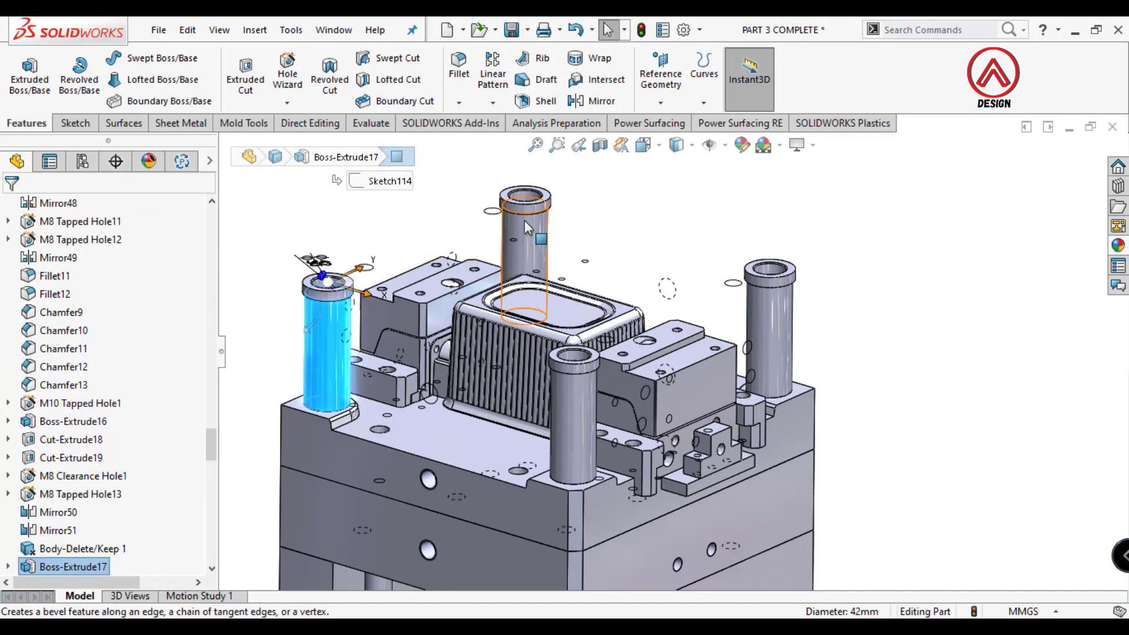
{"action": "left_click", "coordinate": [524, 220], "text": "ctrl"}
{"action": "left_click", "coordinate": [584, 398], "text": "ctrl"}
{"action": "left_click", "coordinate": [767, 336], "text": "ctrl"}
{"action": "left_click", "coordinate": [706, 219]}
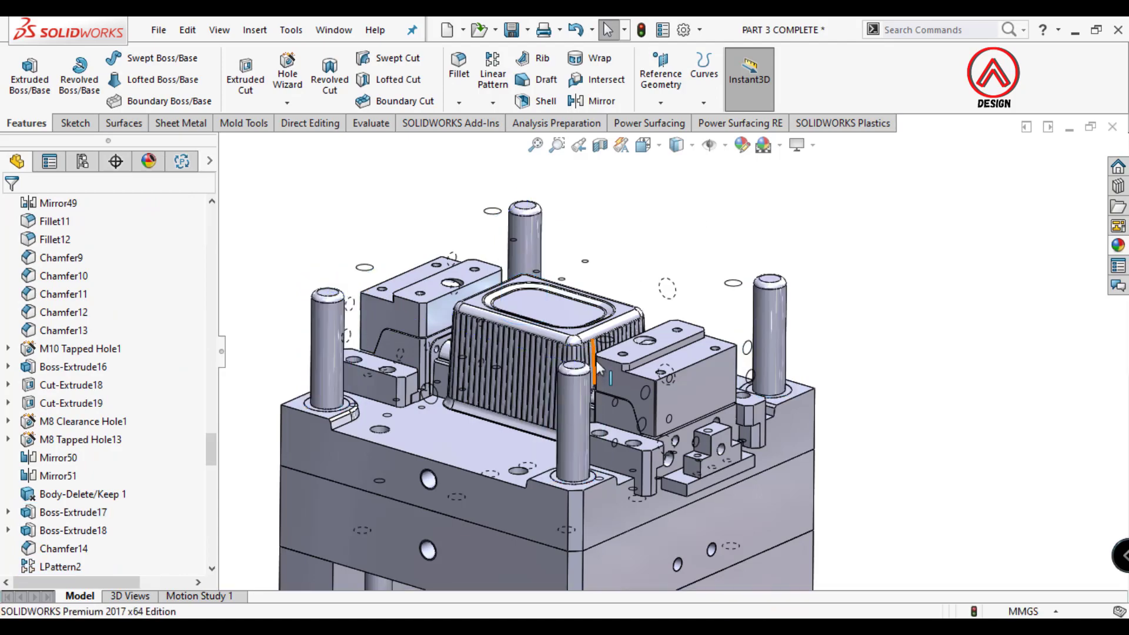
{"action": "middle_click_drag", "start_coordinate": [706, 235], "coordinate": [721, 342]}
{"action": "left_click", "coordinate": [721, 344]}
{"action": "left_click_drag", "start_coordinate": [215, 399], "coordinate": [200, 282]}
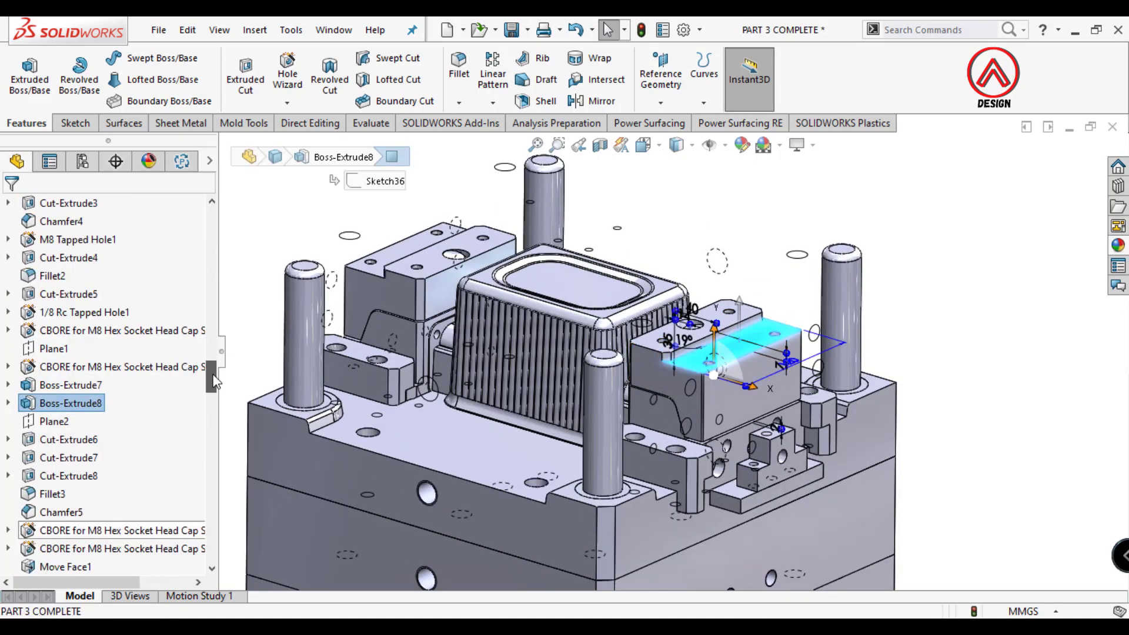
{"action": "scroll", "coordinate": [118, 353], "scroll_direction": "up", "scroll_amount": 2}
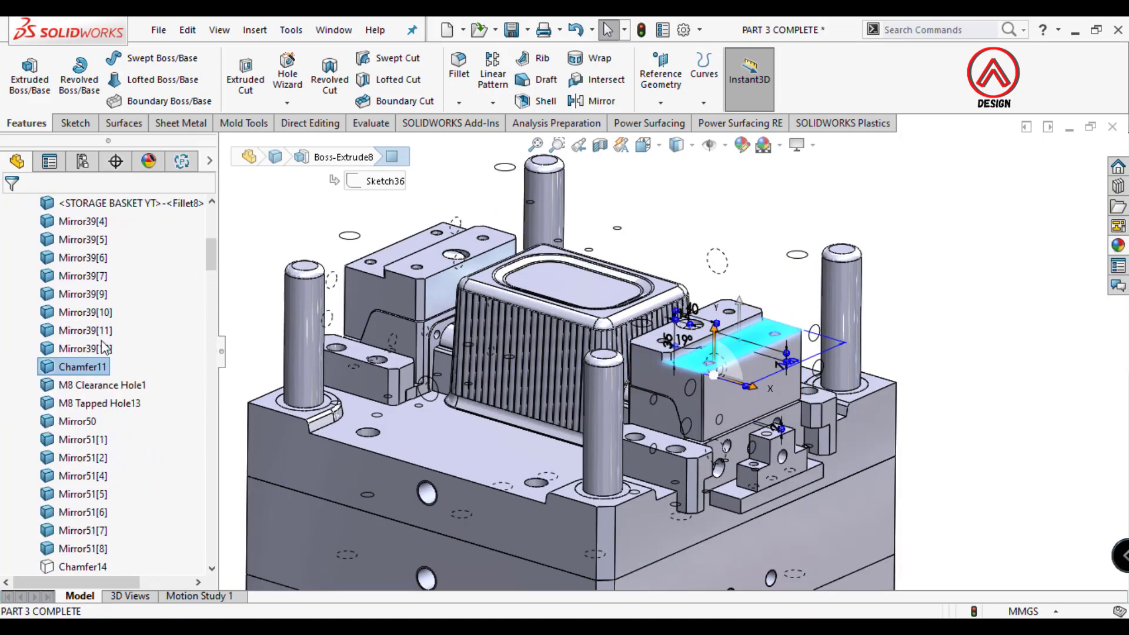
- Save body Chamfer11 as part LOCKING BLOCK, inspect it, and close its window
{"action": "right_click", "coordinate": [89, 364]}
{"action": "left_click", "coordinate": [148, 494]}
{"action": "left_click", "coordinate": [182, 408]}
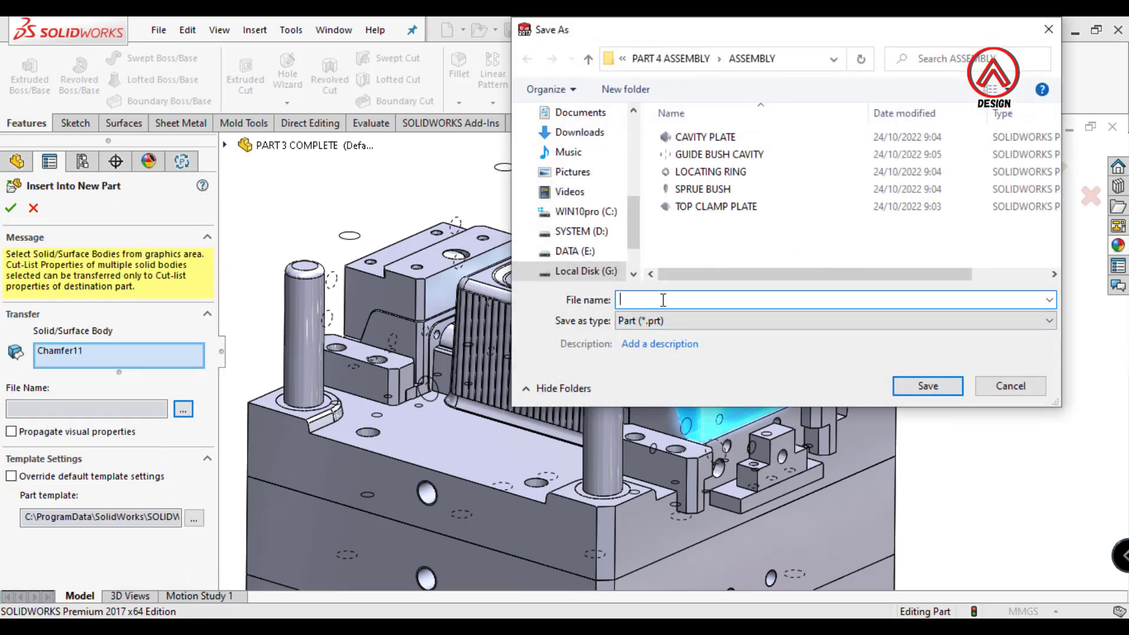
{"action": "type", "text": "LOCKING BLOCK"}
{"action": "left_click", "coordinate": [935, 386]}
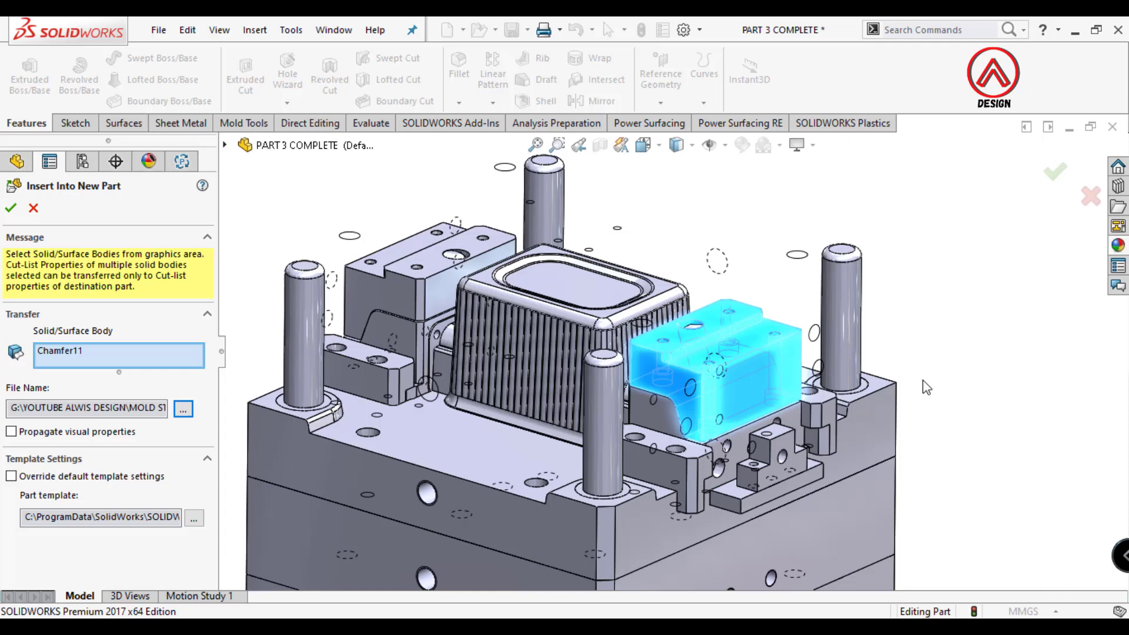
{"action": "left_click", "coordinate": [11, 209]}
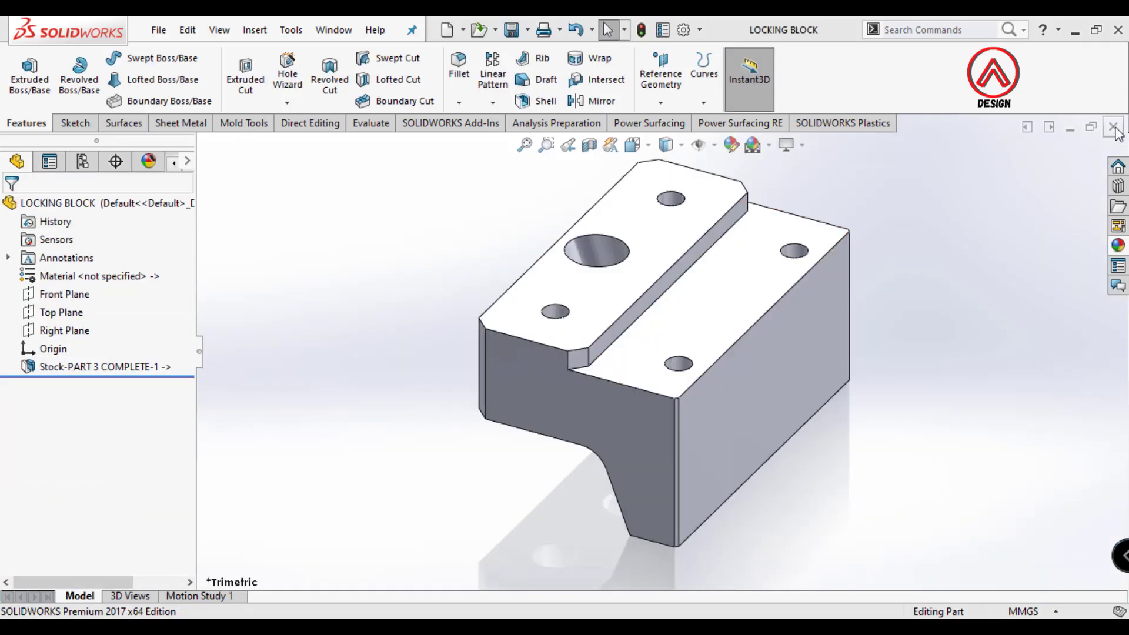
{"action": "middle_click_drag", "start_coordinate": [668, 440], "coordinate": [711, 225]}
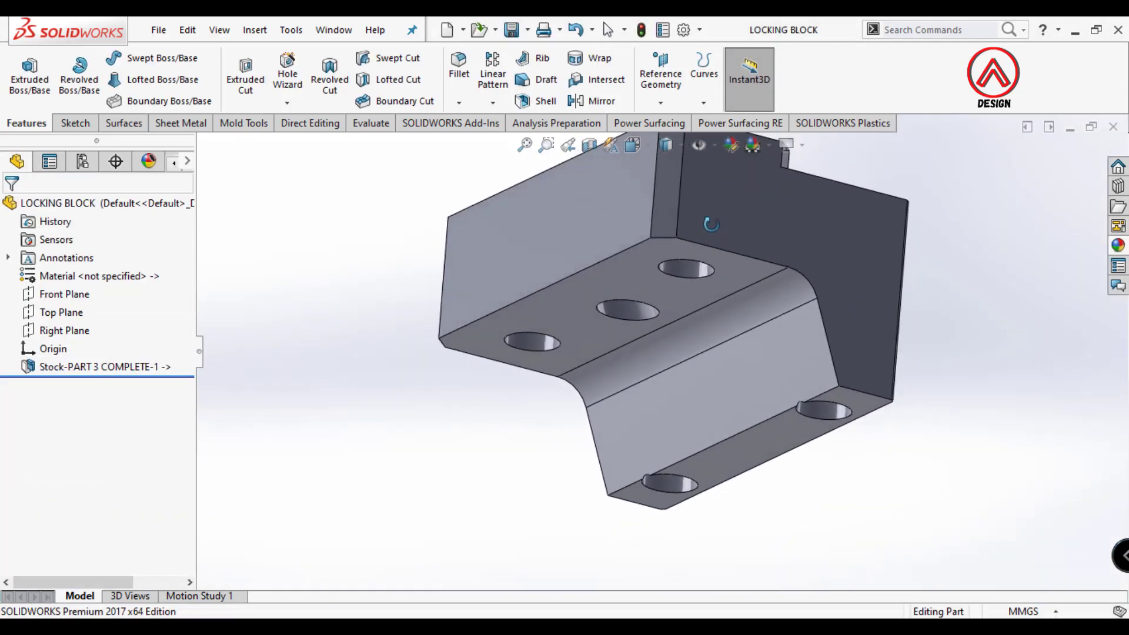
{"action": "key", "text": "ctrl+7"}
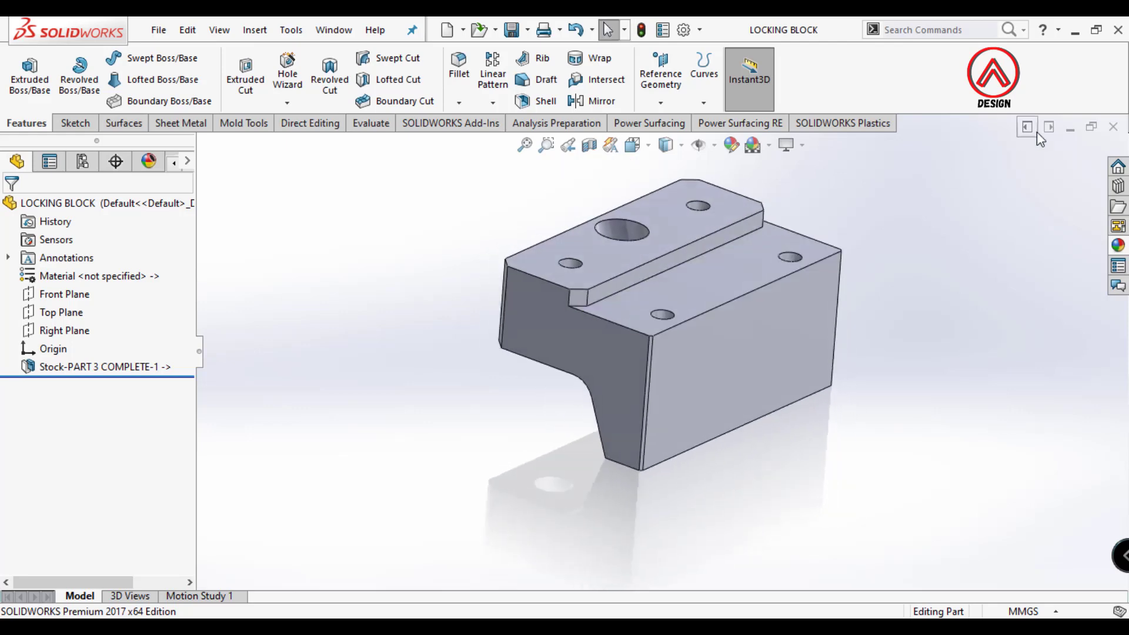
{"action": "left_click", "coordinate": [1113, 127]}
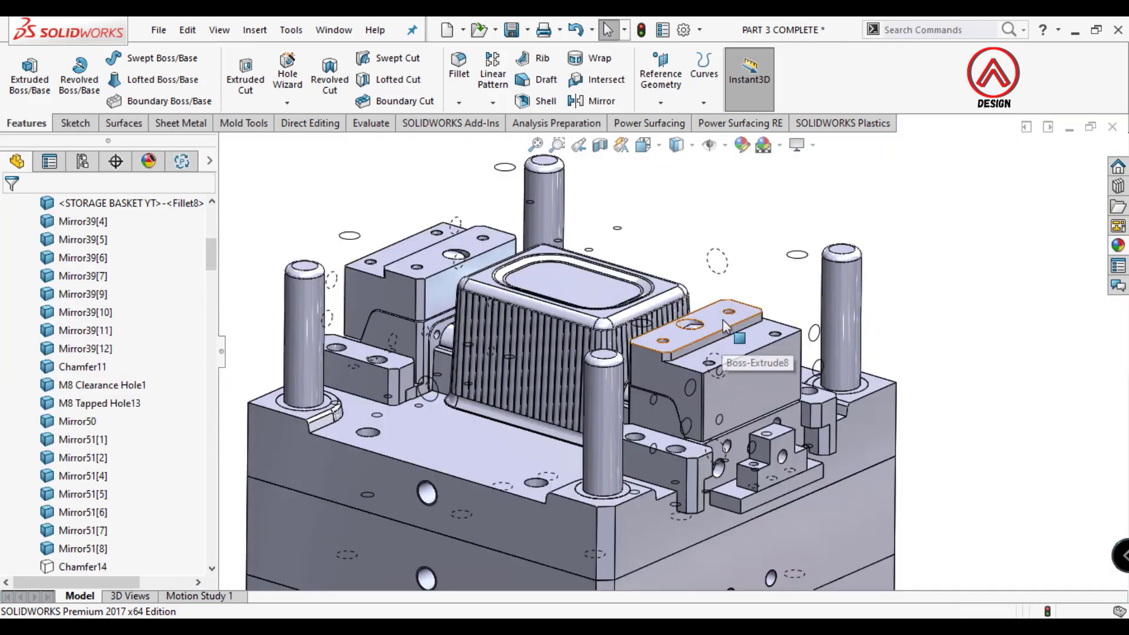
- Hide the locking block and select the slanted angular pin
{"action": "left_click", "coordinate": [520, 242]}
{"action": "left_click", "coordinate": [713, 184]}
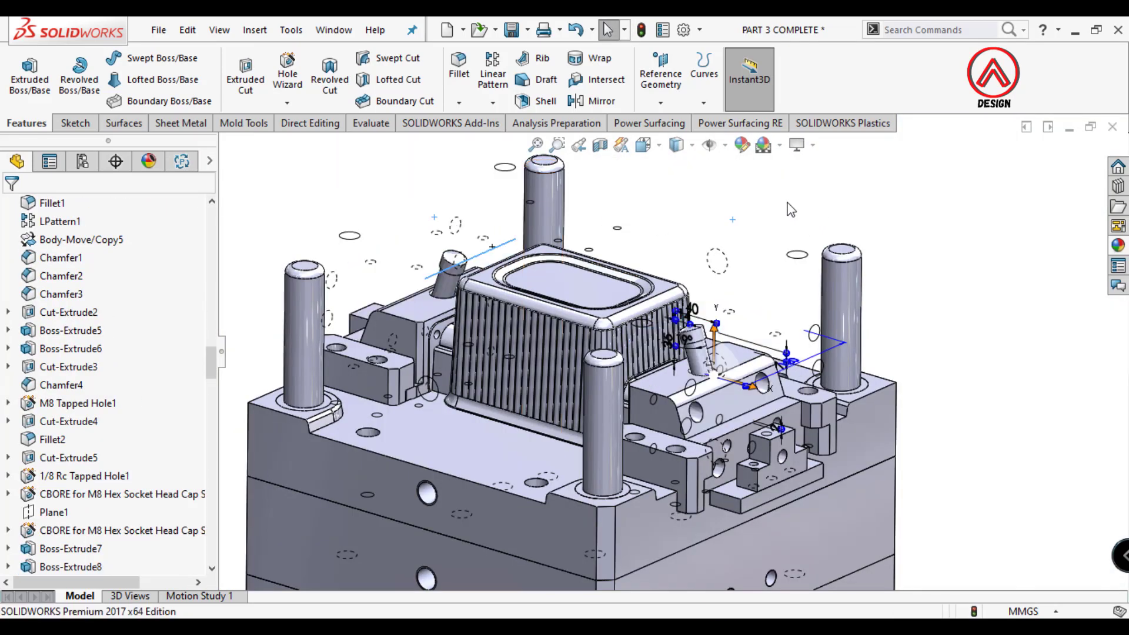
{"action": "left_click", "coordinate": [693, 355]}
{"action": "left_click_drag", "start_coordinate": [210, 386], "coordinate": [206, 248]}
- Save pin body Fillet6 as part ANGULAR PINS and close its window
{"action": "right_click", "coordinate": [71, 312]}
{"action": "left_click", "coordinate": [136, 418]}
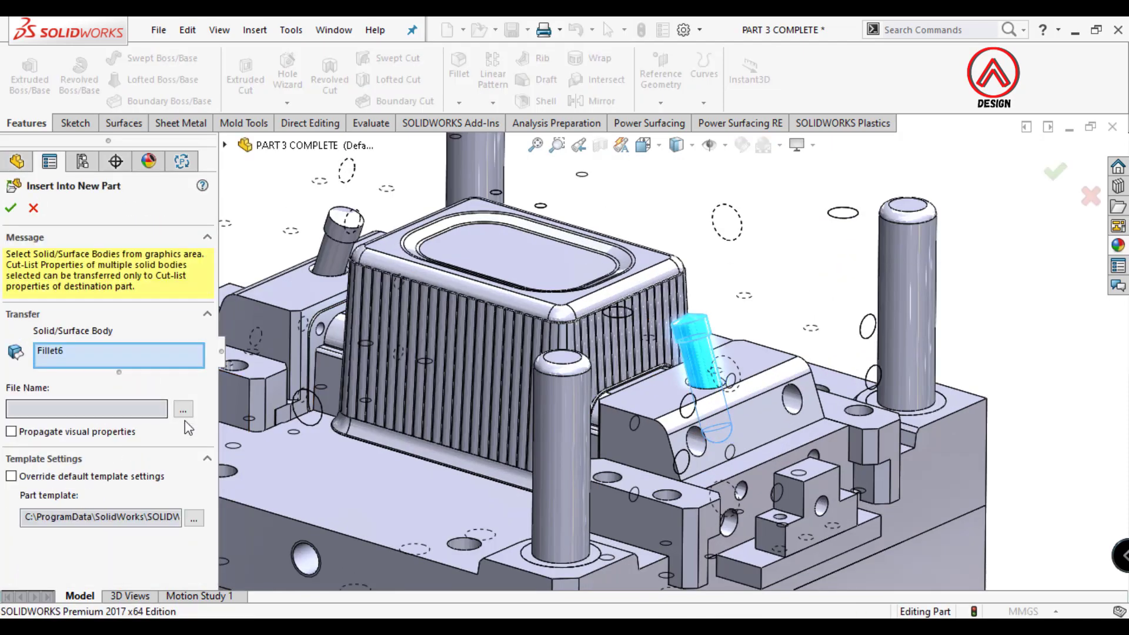
{"action": "left_click", "coordinate": [183, 408]}
{"action": "type", "text": "ANGULAR PIN"}
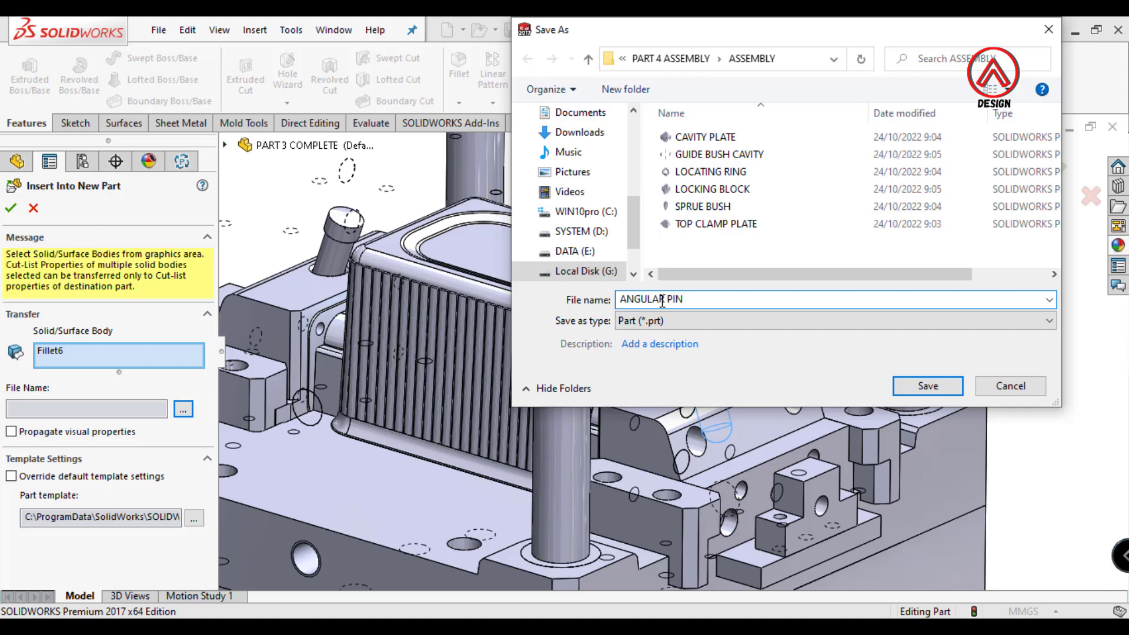
{"action": "type", "text": "S"}
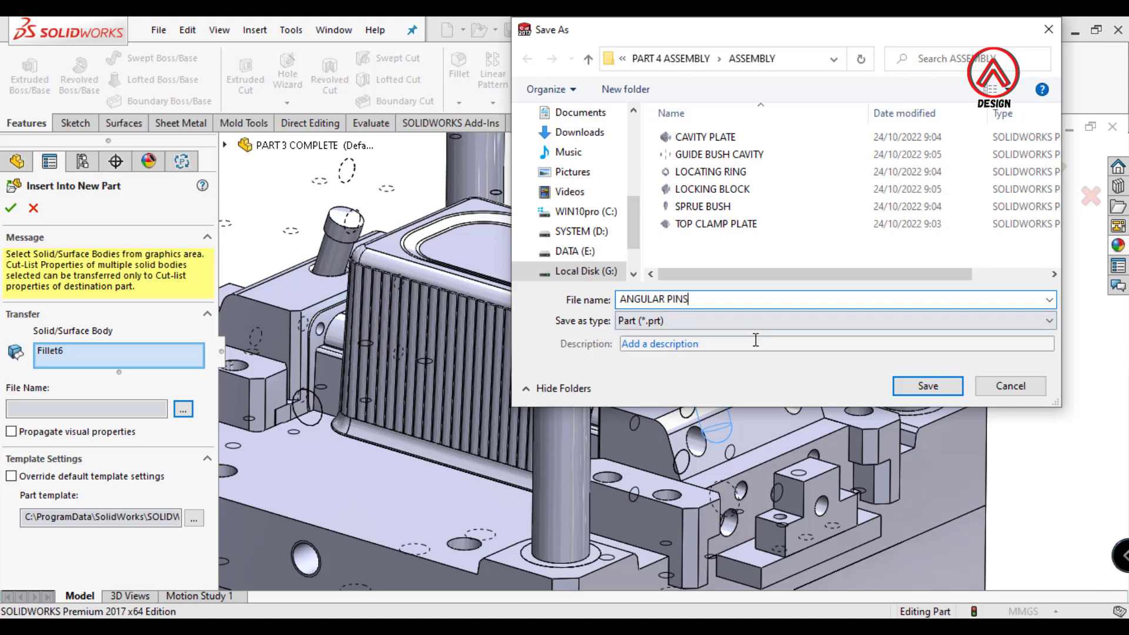
{"action": "left_click", "coordinate": [927, 386]}
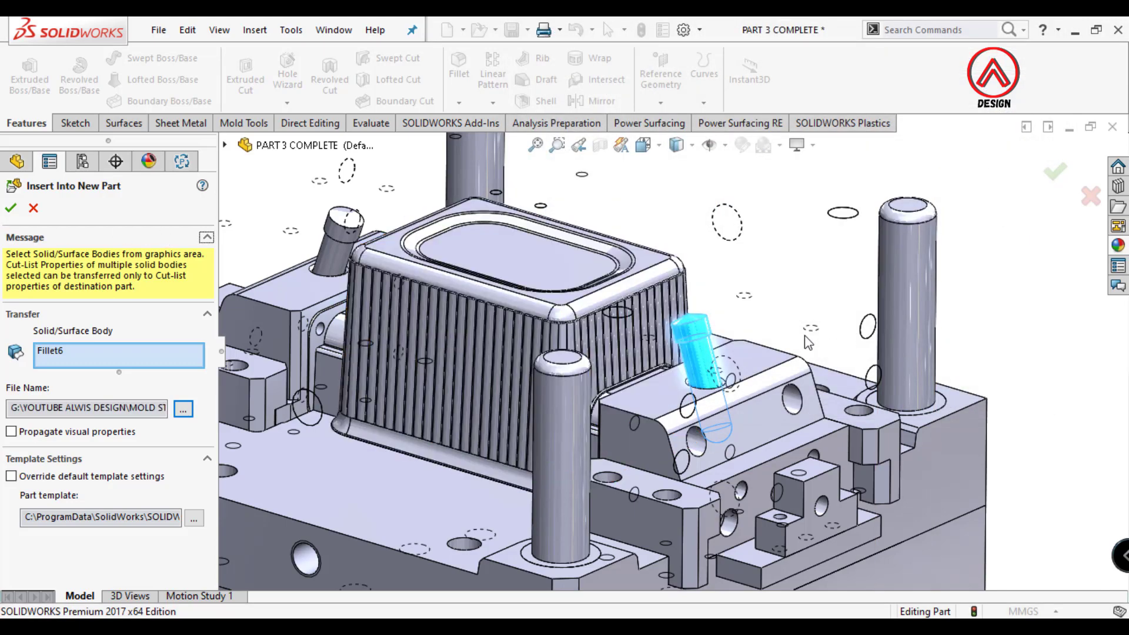
{"action": "left_click", "coordinate": [11, 208]}
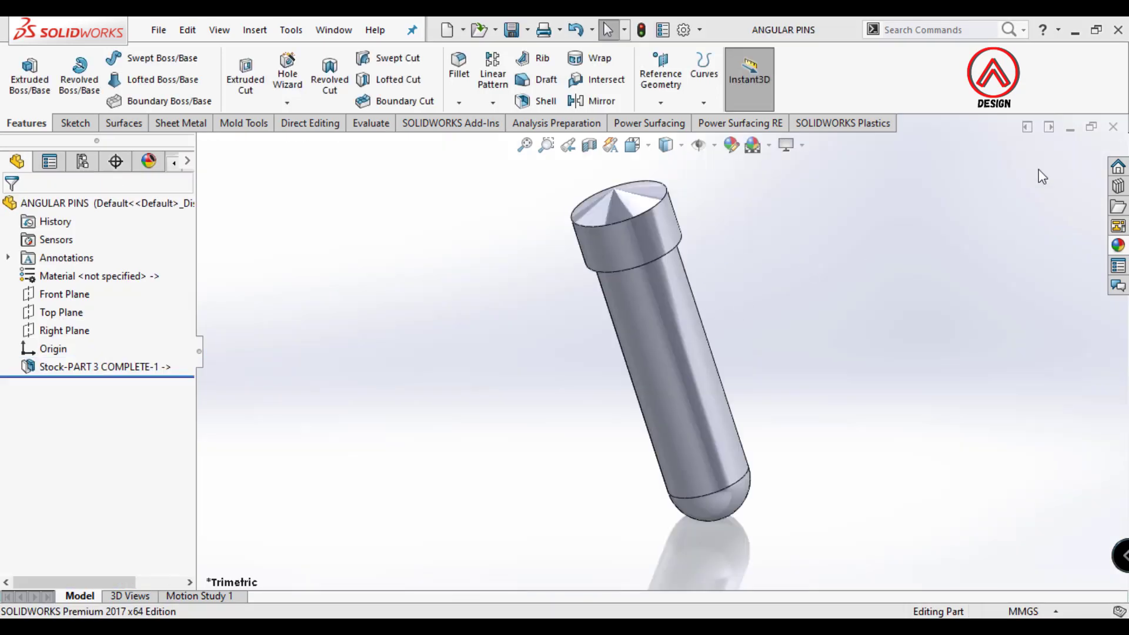
{"action": "left_click", "coordinate": [1113, 127]}
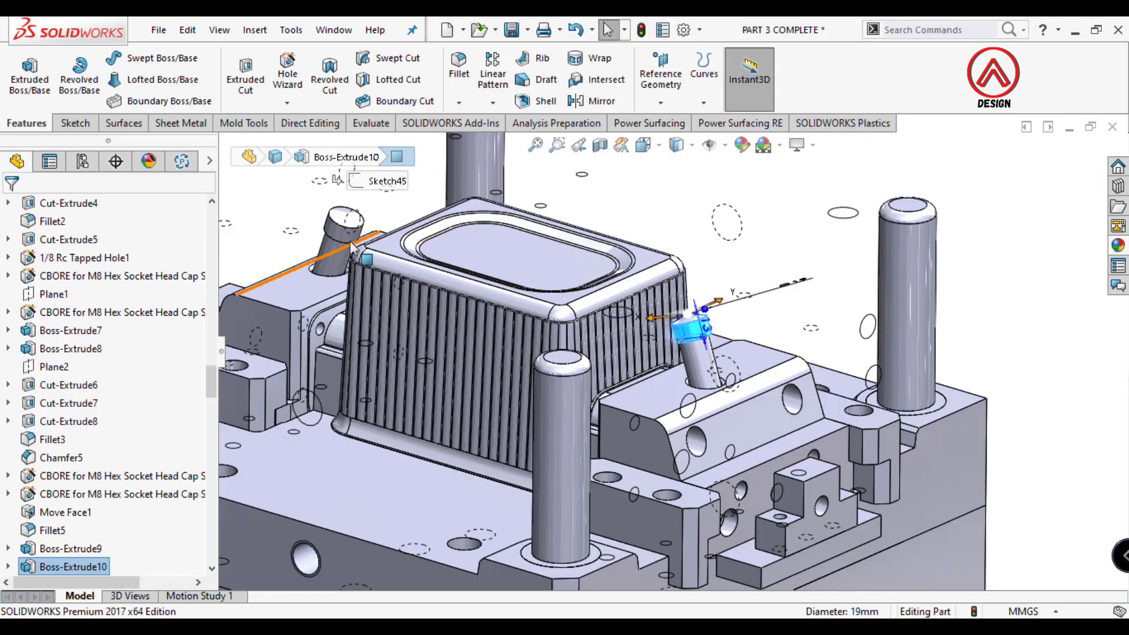
- Hide the angular pins and select the slider block
{"action": "left_click", "coordinate": [351, 237]}
{"action": "left_click", "coordinate": [402, 208]}
{"action": "left_click", "coordinate": [723, 377]}
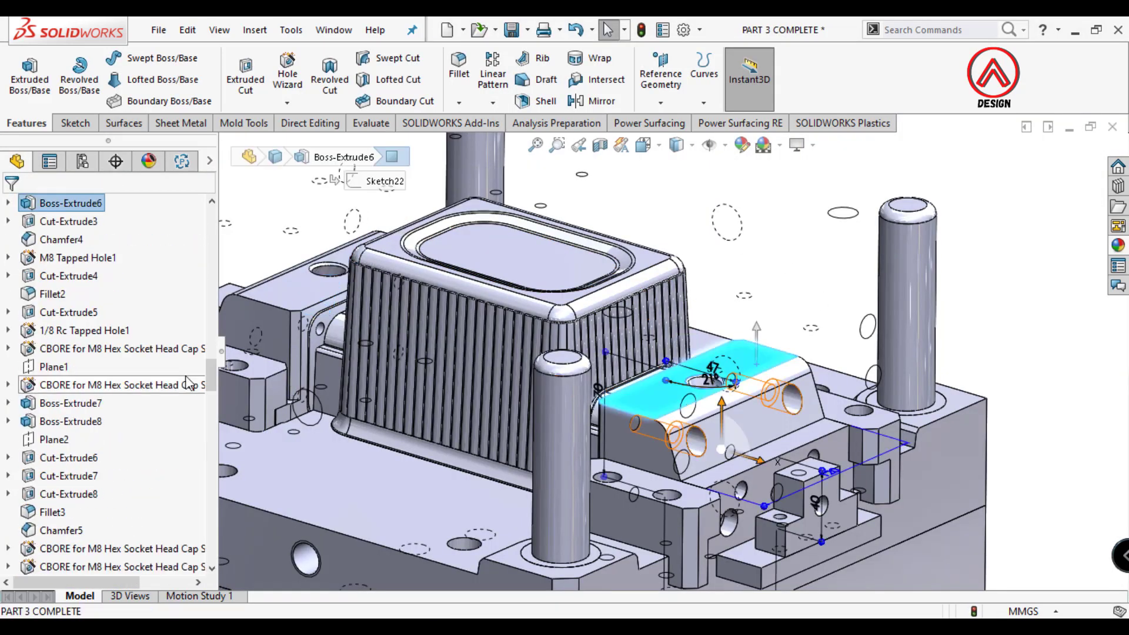
{"action": "mouse_move", "coordinate": [210, 377]}
{"action": "left_mouse_down"}
{"action": "mouse_move", "coordinate": [206, 333]}
{"action": "mouse_move", "coordinate": [206, 547]}
{"action": "left_mouse_up"}
- Save slider body Move Face2 as a new part named BODY SLIDER
{"action": "left_click", "coordinate": [90, 386]}
{"action": "right_click", "coordinate": [90, 385]}
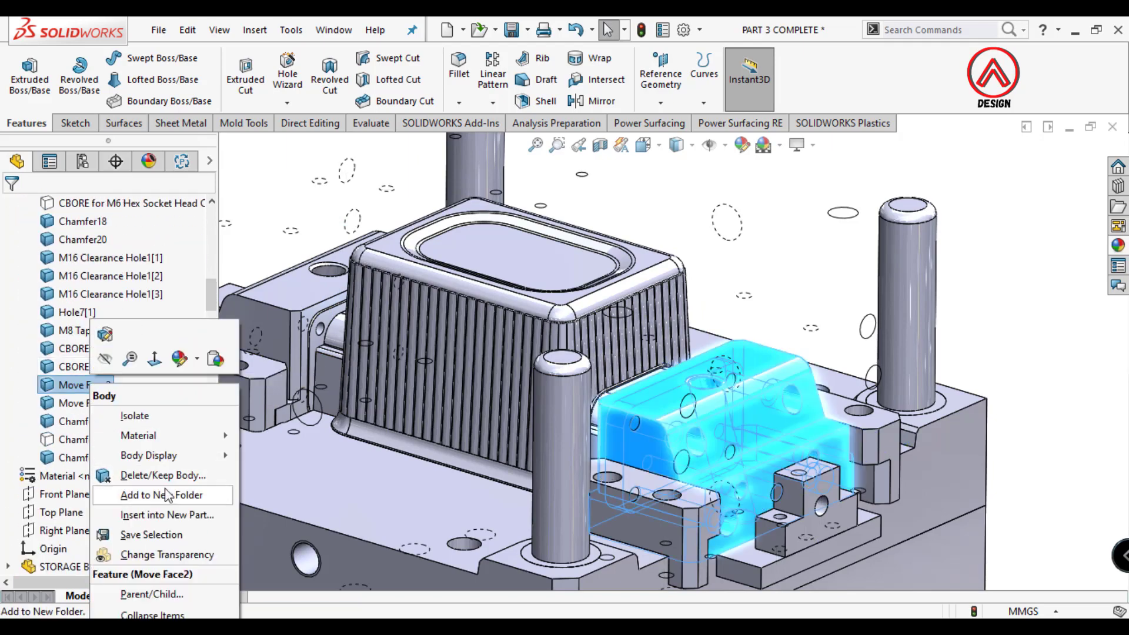
{"action": "left_click", "coordinate": [159, 514]}
{"action": "type", "text": "BODY SLIDER"}
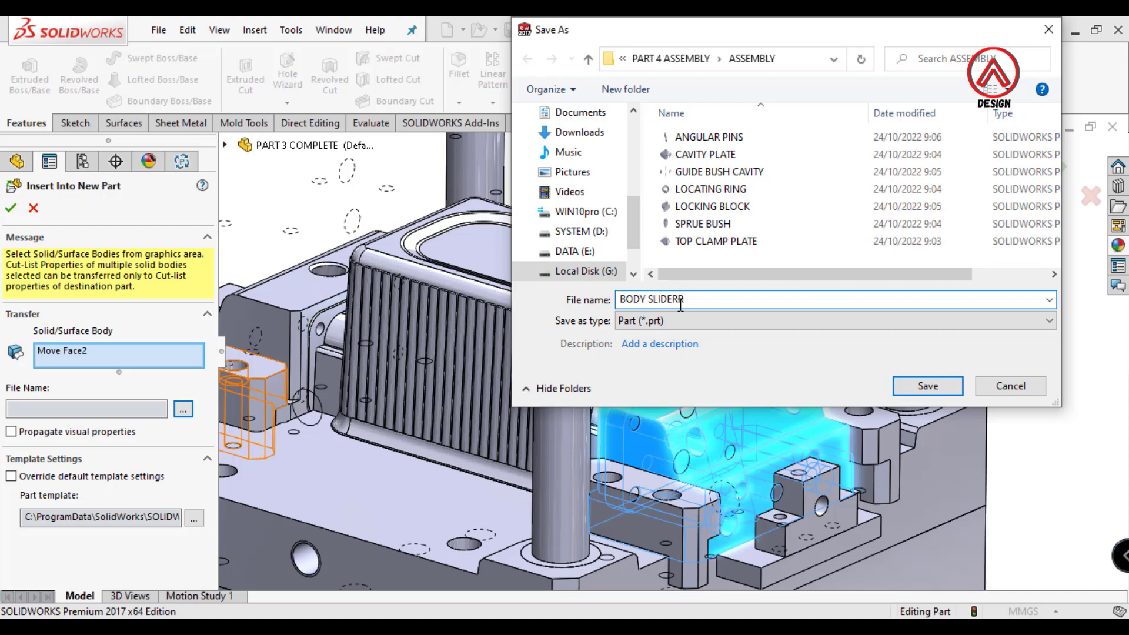
{"action": "left_click", "coordinate": [929, 389]}
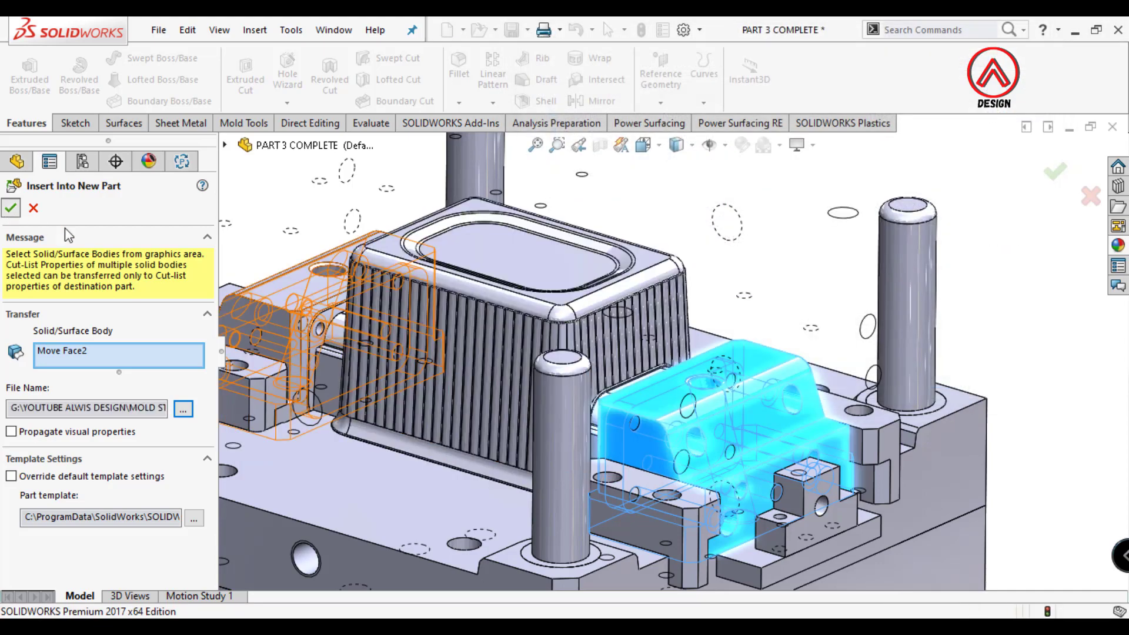
{"action": "left_click", "coordinate": [10, 208]}
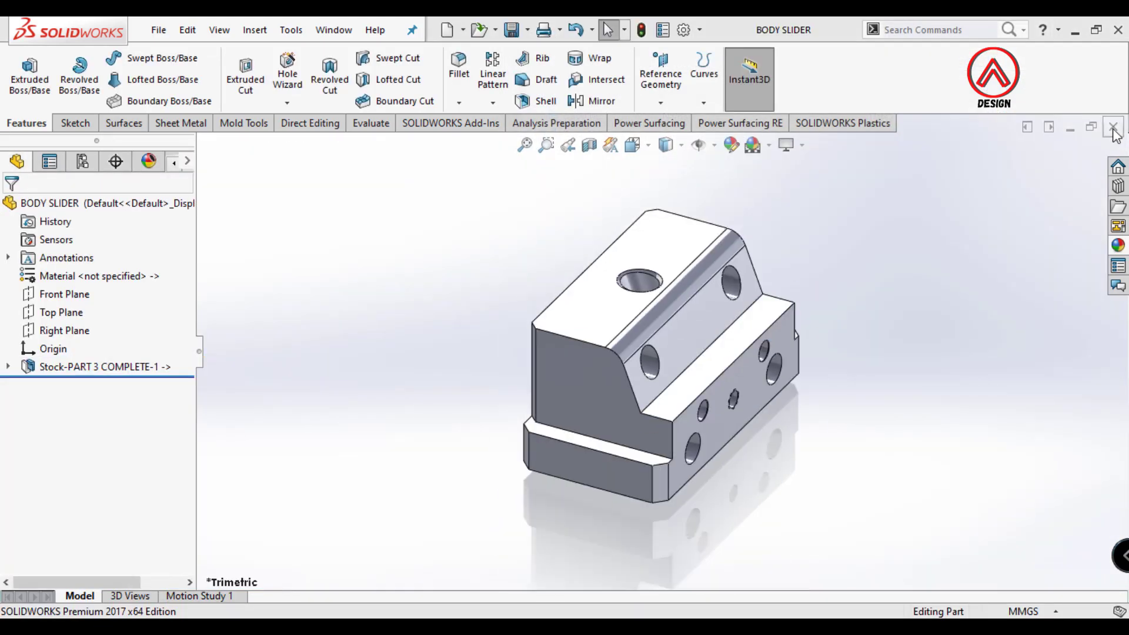
- Start a 1 mm × 45° chamfer and pick the first six lower slider edges
{"action": "left_click", "coordinate": [459, 102]}
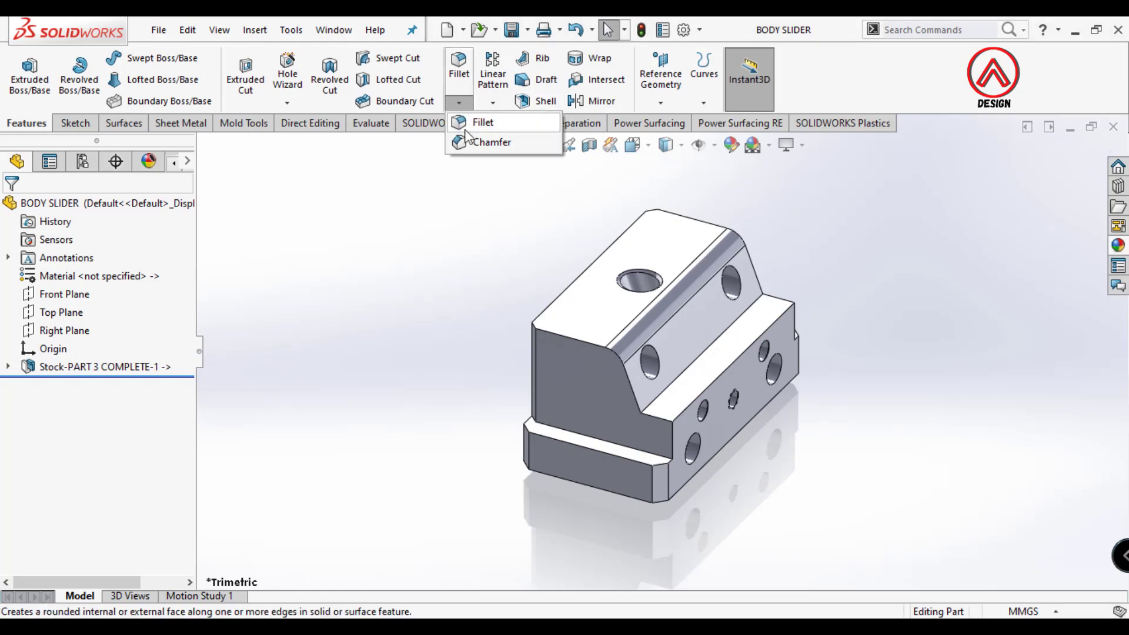
{"action": "left_click", "coordinate": [478, 140]}
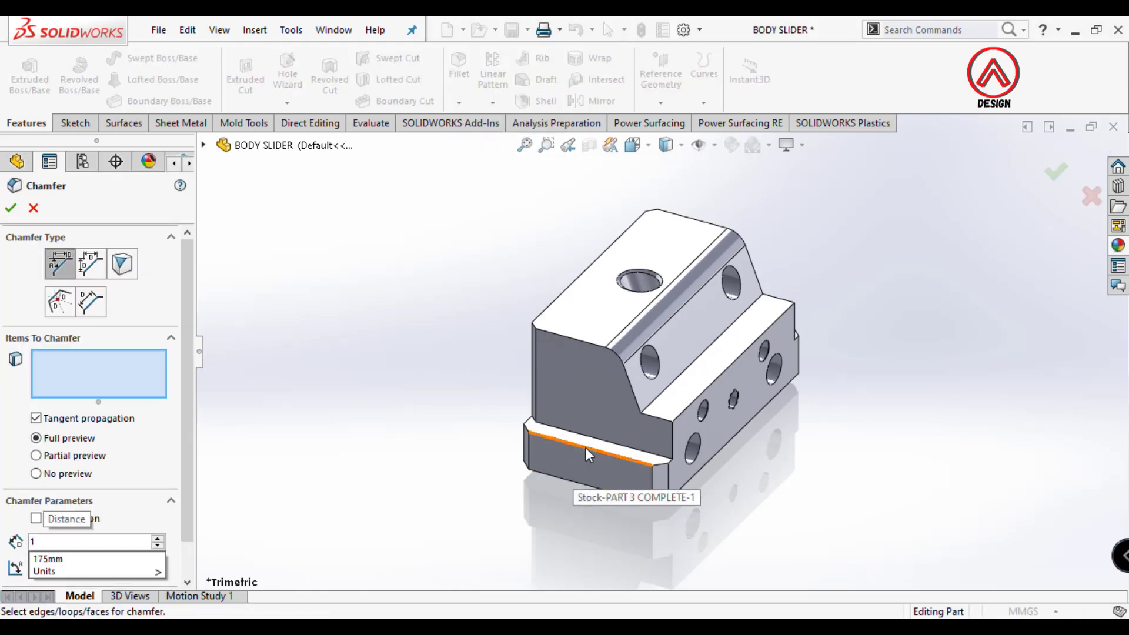
{"action": "left_click", "coordinate": [588, 454]}
{"action": "scroll", "coordinate": [647, 500], "scroll_direction": "up", "scroll_amount": 2}
{"action": "left_click", "coordinate": [647, 487]}
{"action": "left_click", "coordinate": [663, 488]}
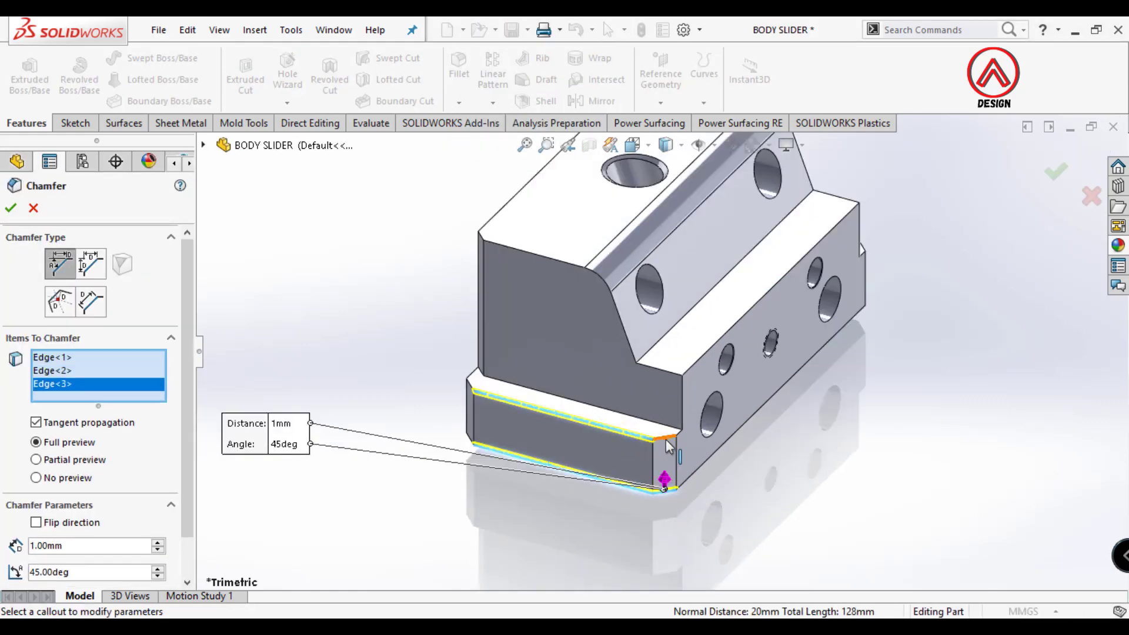
{"action": "left_click", "coordinate": [669, 447]}
{"action": "left_click", "coordinate": [471, 417]}
{"action": "left_click", "coordinate": [532, 425]}
- Add the remaining lower edges, accept Chamfer1, and close BODY SLIDER
{"action": "middle_click_drag", "start_coordinate": [532, 424], "coordinate": [708, 387]}
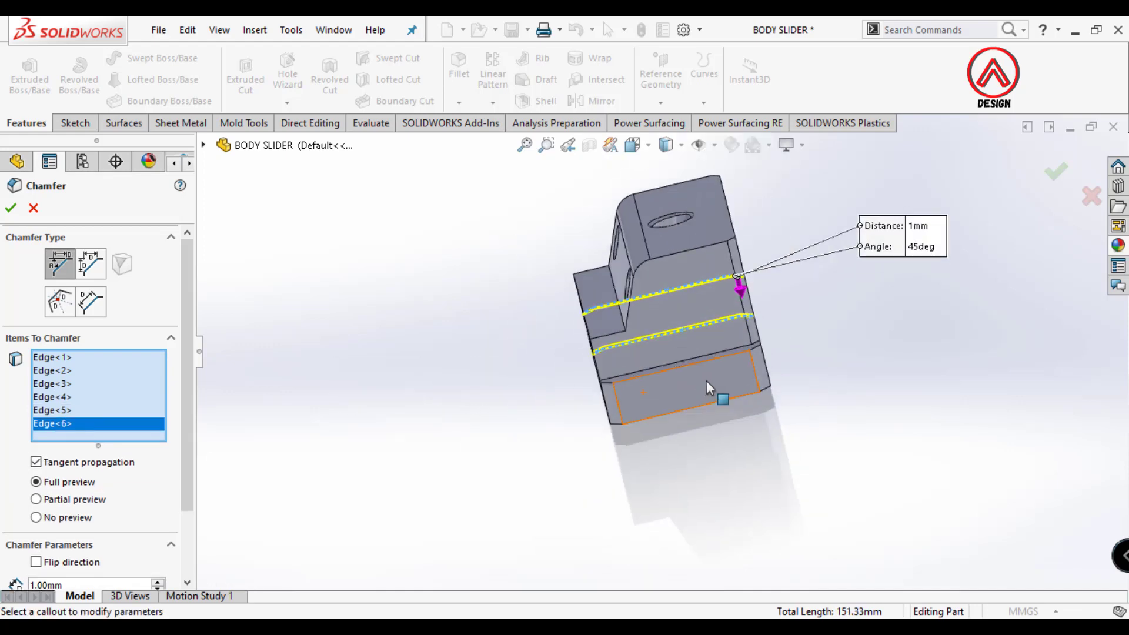
{"action": "scroll", "coordinate": [709, 387], "scroll_direction": "down", "scroll_amount": 3}
{"action": "left_click", "coordinate": [528, 382]}
{"action": "left_click", "coordinate": [538, 468]}
{"action": "left_click", "coordinate": [564, 450]}
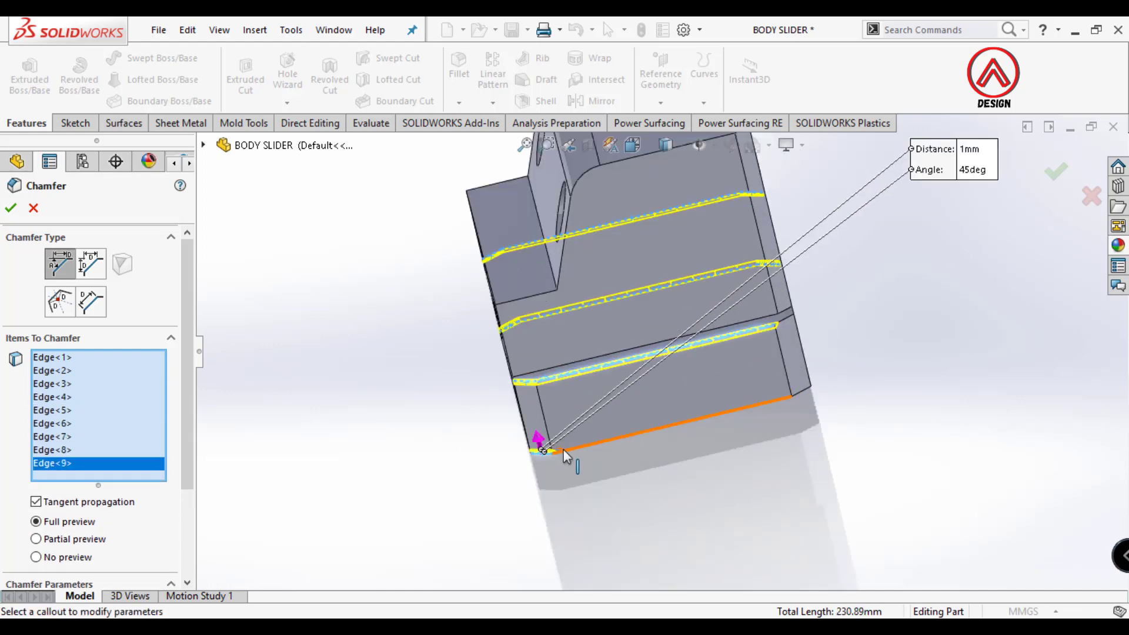
{"action": "left_click", "coordinate": [788, 326]}
{"action": "left_click", "coordinate": [798, 388]}
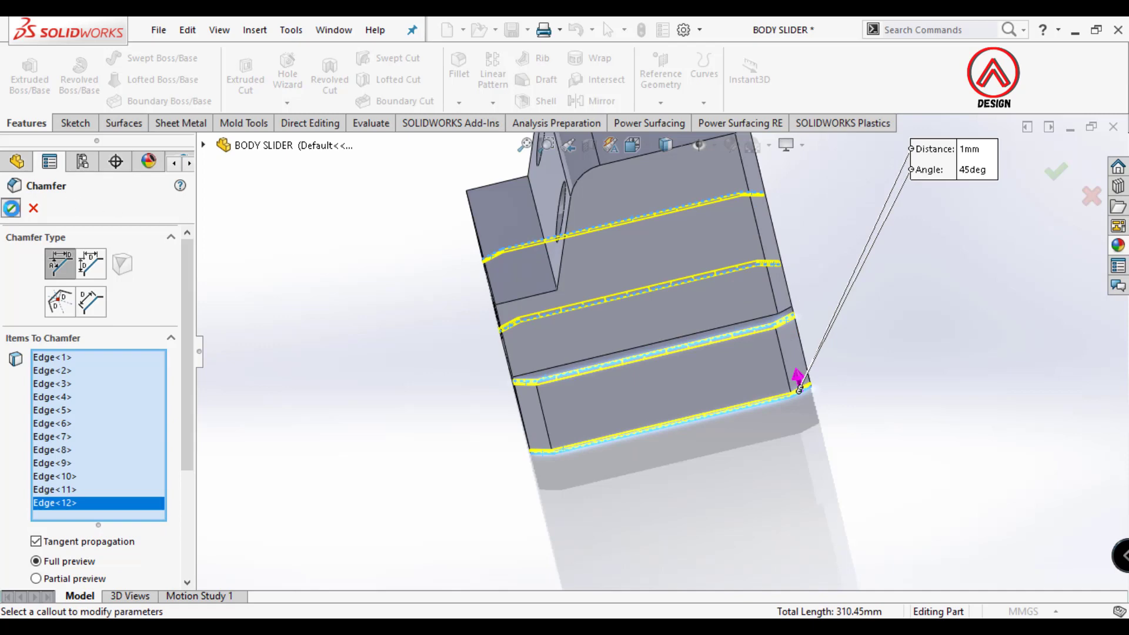
{"action": "key", "text": "Return"}
{"action": "middle_click_drag", "start_coordinate": [713, 288], "coordinate": [862, 310]}
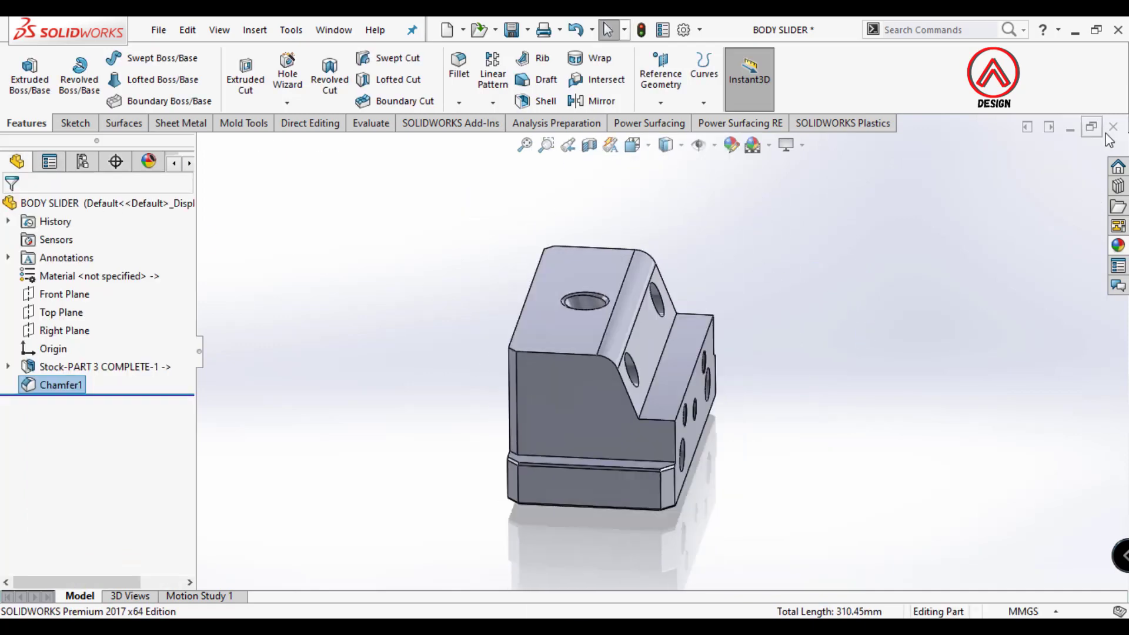
{"action": "left_click", "coordinate": [1112, 127]}
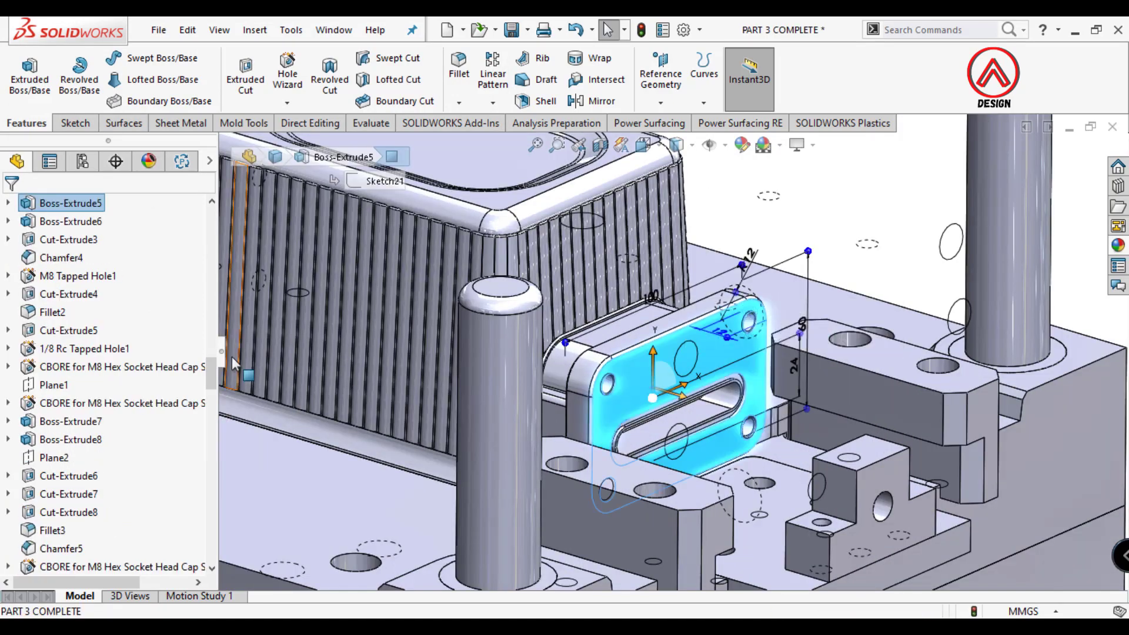
- Move the CBORE feature below M8 Tapped Hole1 in the feature tree
{"action": "left_click_drag", "start_coordinate": [236, 364], "coordinate": [209, 315]}
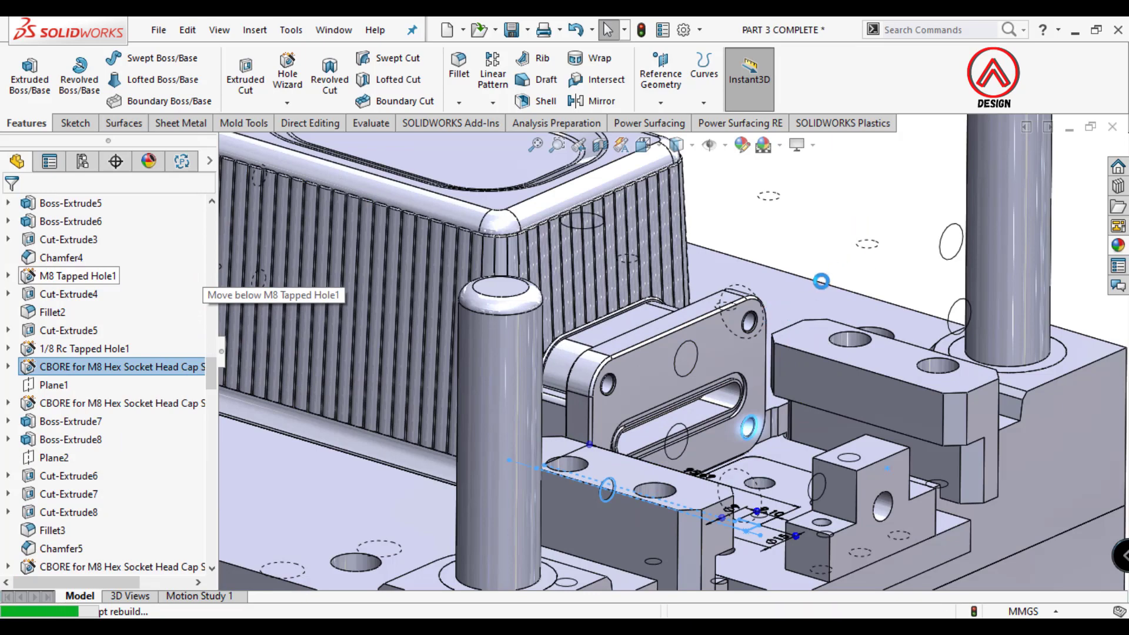
{"action": "left_click_drag", "start_coordinate": [200, 285], "coordinate": [200, 287]}
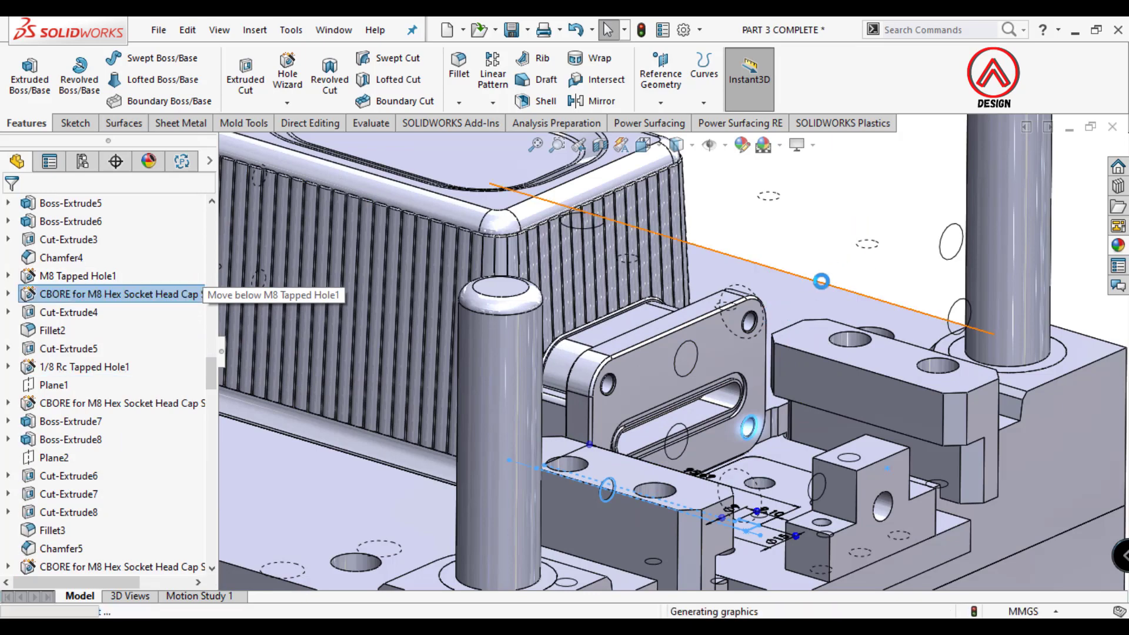
{"action": "left_click", "coordinate": [716, 347]}
- Save slider insert body Cut-Extrude5 as a new part named INSERT SLIDER
{"action": "scroll", "coordinate": [207, 301], "scroll_direction": "up", "scroll_amount": 10}
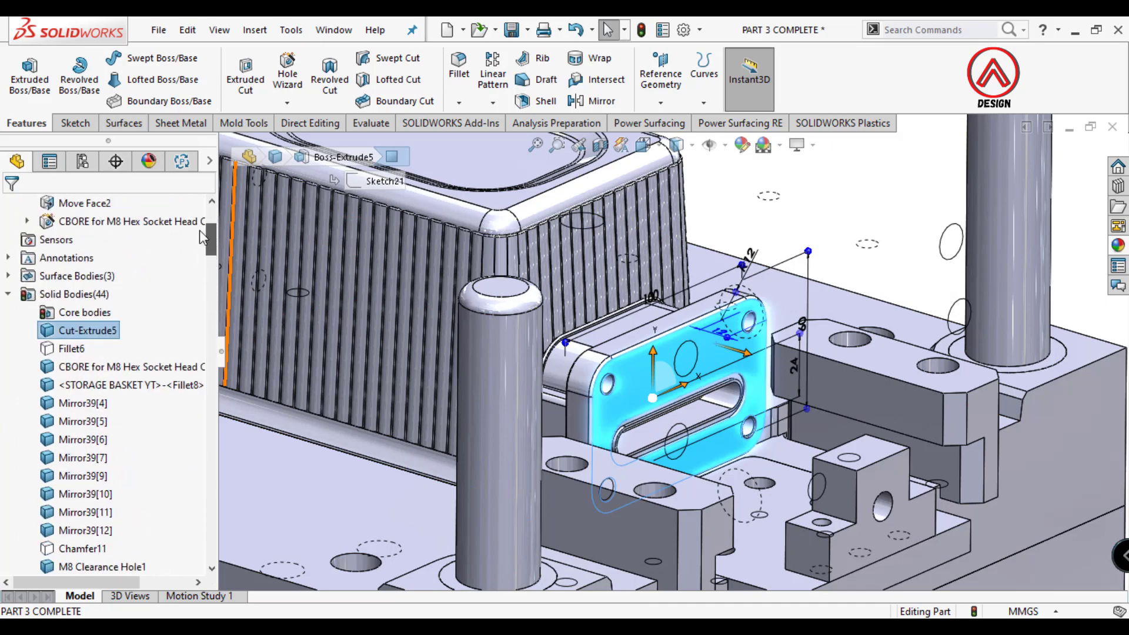
{"action": "right_click", "coordinate": [85, 330]}
{"action": "left_click", "coordinate": [135, 462]}
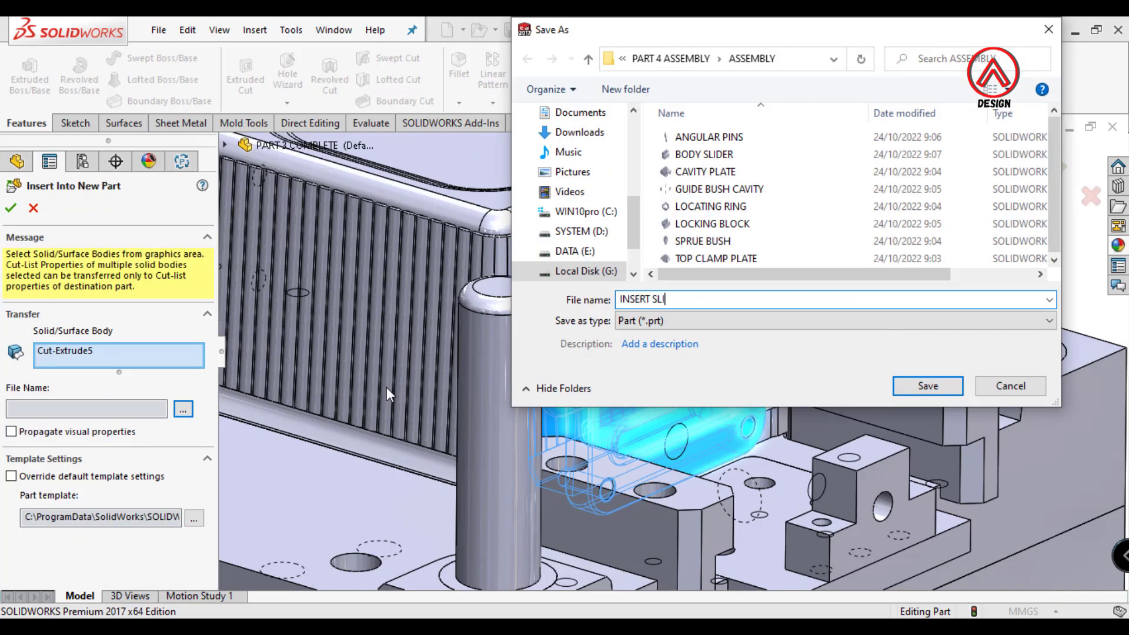
{"action": "left_click", "coordinate": [928, 386]}
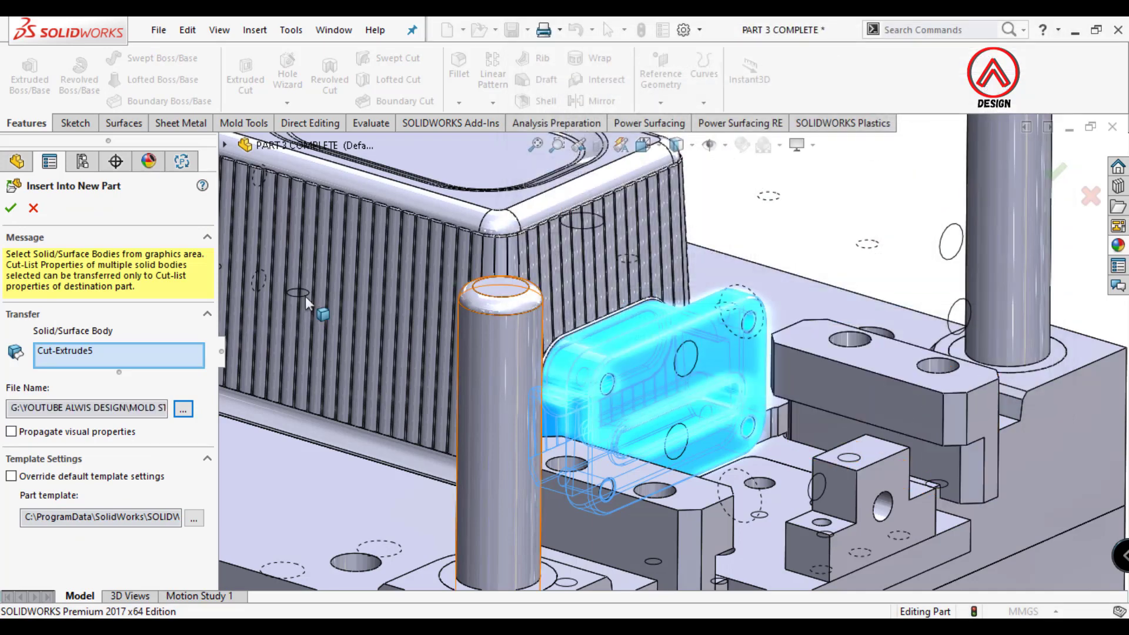
{"action": "left_click", "coordinate": [11, 208]}
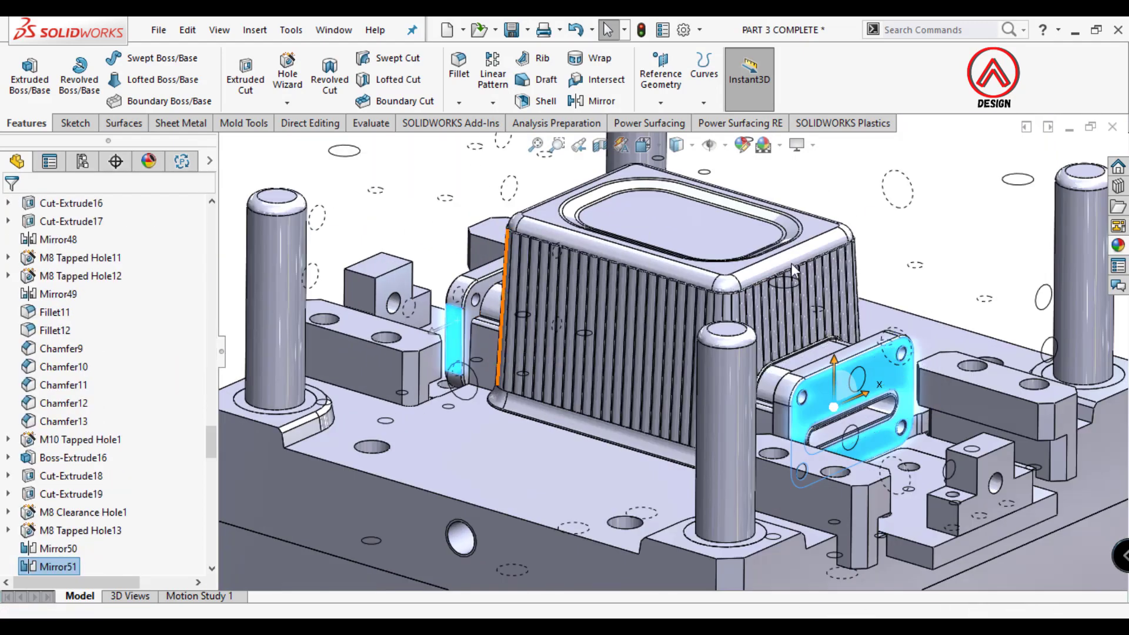
- Isolate the two mirrored side blocks beside the core
{"action": "key", "text": "Escape"}
{"action": "scroll", "coordinate": [798, 390], "scroll_direction": "up", "scroll_amount": 5}
{"action": "scroll", "coordinate": [608, 326], "scroll_direction": "up", "scroll_amount": 2}
{"action": "scroll", "coordinate": [608, 326], "scroll_direction": "down", "scroll_amount": 2}
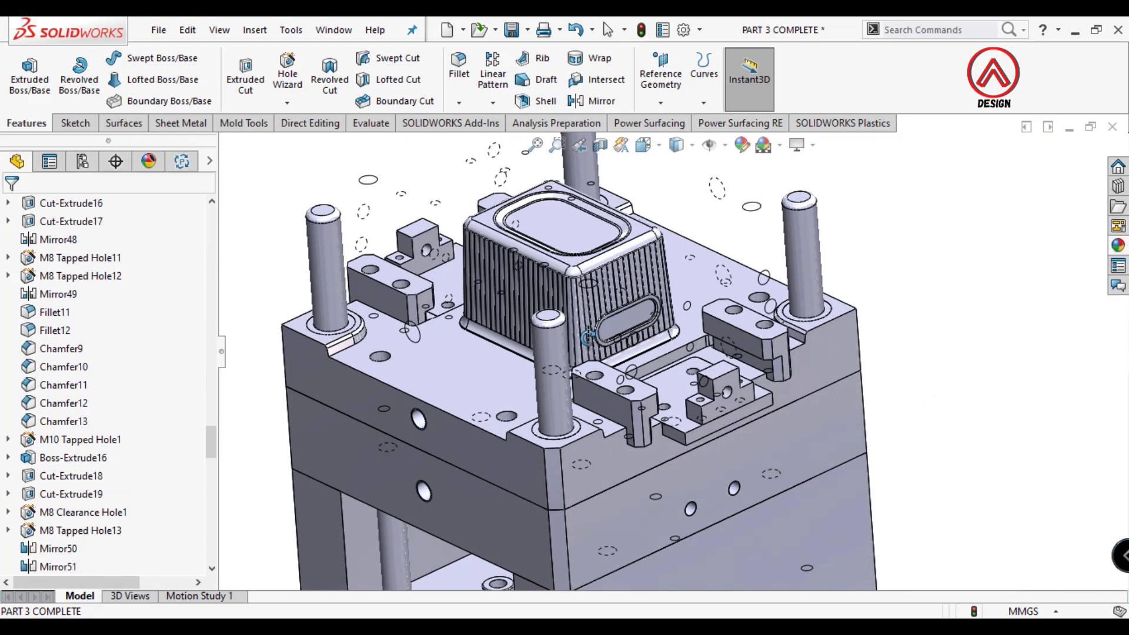
{"action": "scroll", "coordinate": [608, 325], "scroll_direction": "down", "scroll_amount": 3}
{"action": "left_click", "coordinate": [631, 394]}
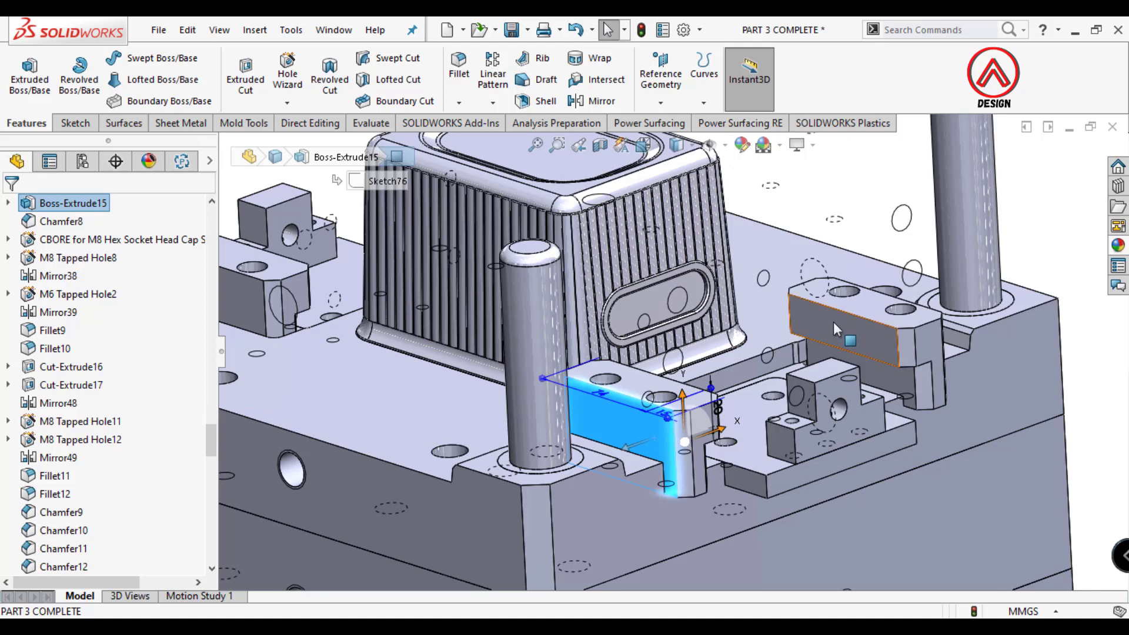
{"action": "left_click", "coordinate": [851, 325], "text": "ctrl"}
{"action": "right_click", "coordinate": [851, 326]}
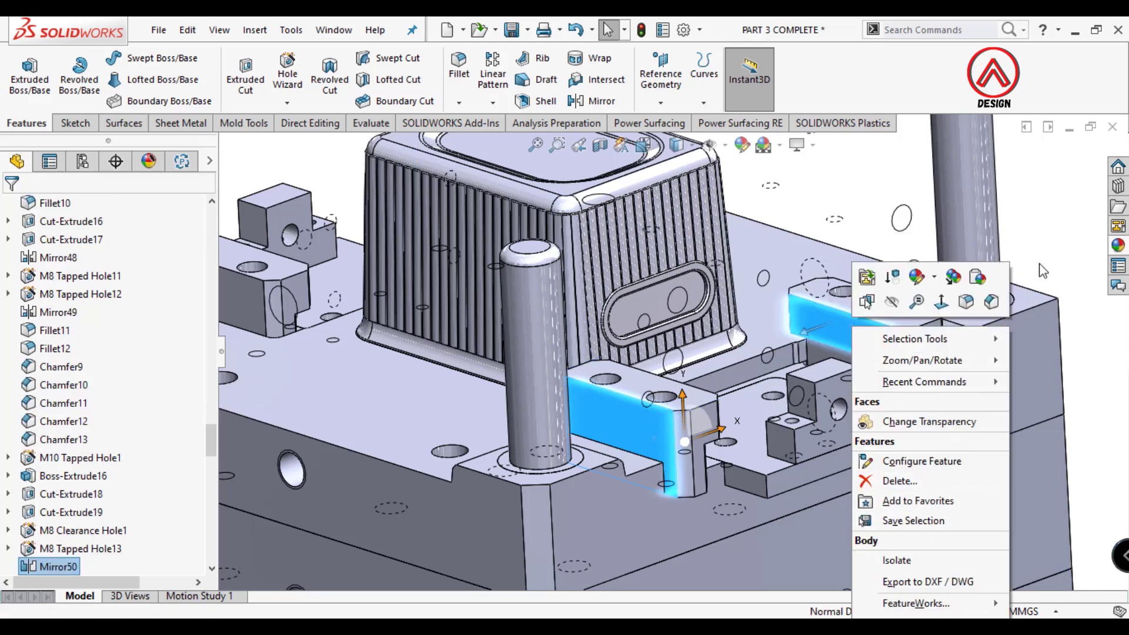
{"action": "left_click", "coordinate": [911, 560]}
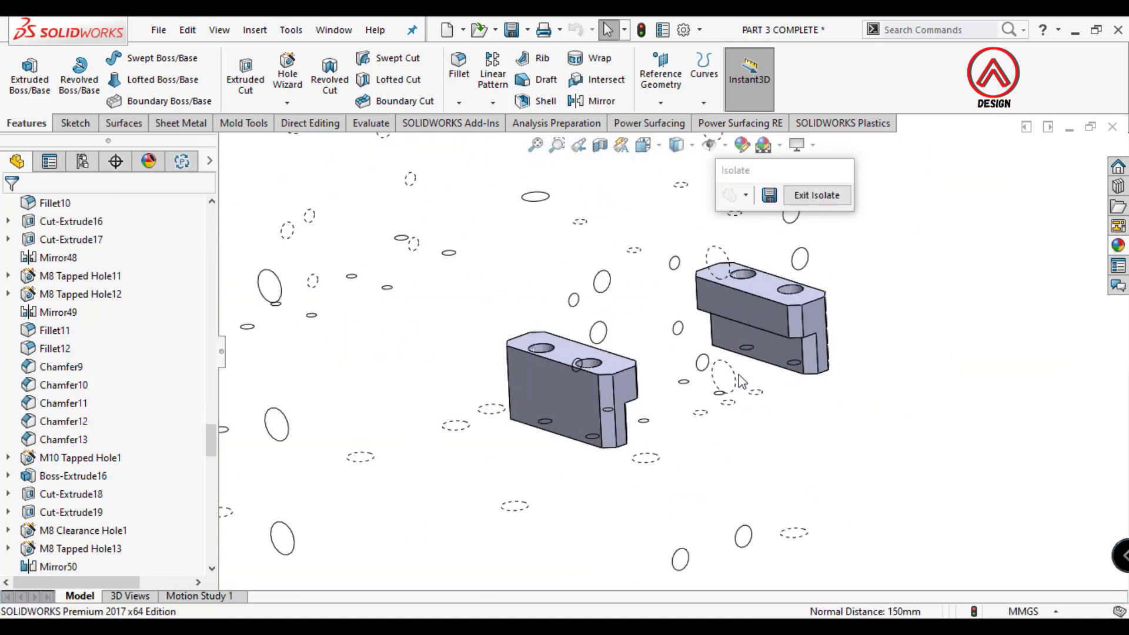
{"action": "mouse_move", "coordinate": [741, 381]}
{"action": "middle_mouse_down"}
{"action": "mouse_move", "coordinate": [617, 372]}
{"action": "mouse_move", "coordinate": [565, 382]}
{"action": "middle_mouse_up"}
- Start a 1 mm × 45° chamfer and pick the left block's first edges
{"action": "left_click", "coordinate": [459, 103]}
{"action": "left_click", "coordinate": [492, 139]}
{"action": "scroll", "coordinate": [565, 382], "scroll_direction": "down", "scroll_amount": 3}
{"action": "left_click", "coordinate": [560, 386]}
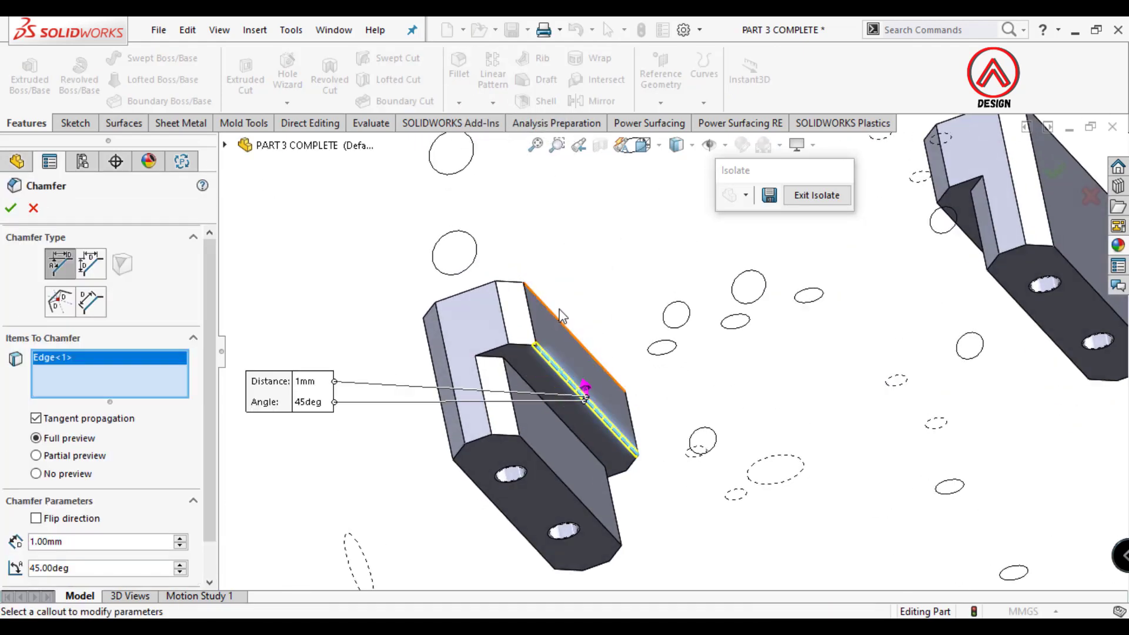
{"action": "left_click", "coordinate": [558, 323]}
{"action": "middle_click_drag", "start_coordinate": [557, 329], "coordinate": [576, 376]}
{"action": "left_click", "coordinate": [576, 376]}
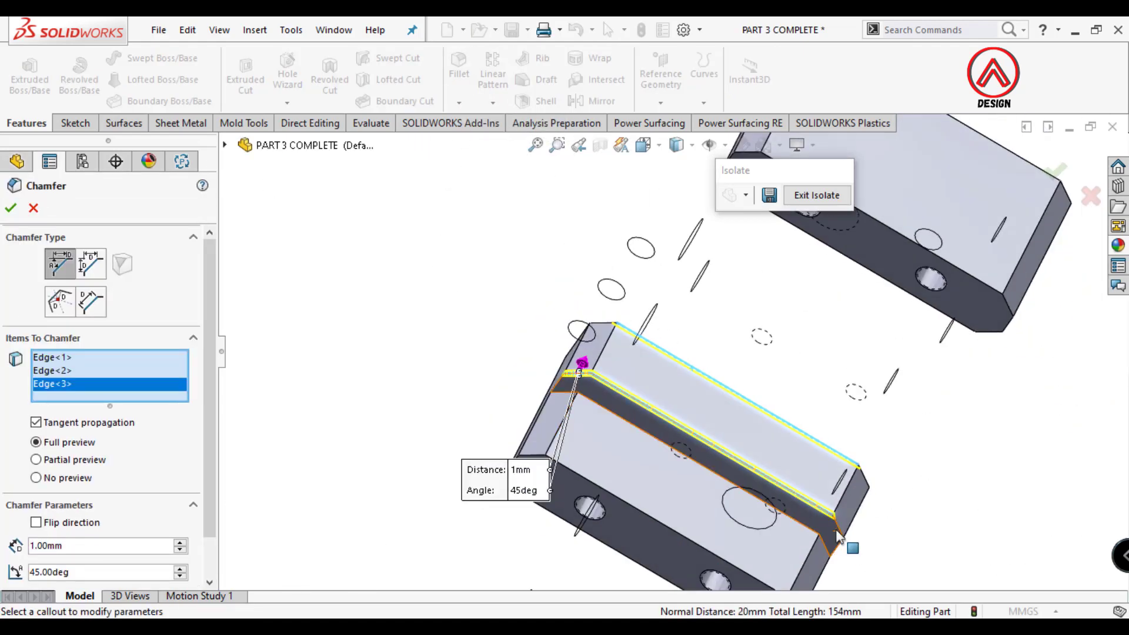
{"action": "left_click", "coordinate": [815, 459]}
- Drop the wrong edge, add the long and bottom edges, and apply the left block chamfer
{"action": "middle_click_drag", "start_coordinate": [814, 458], "coordinate": [701, 428]}
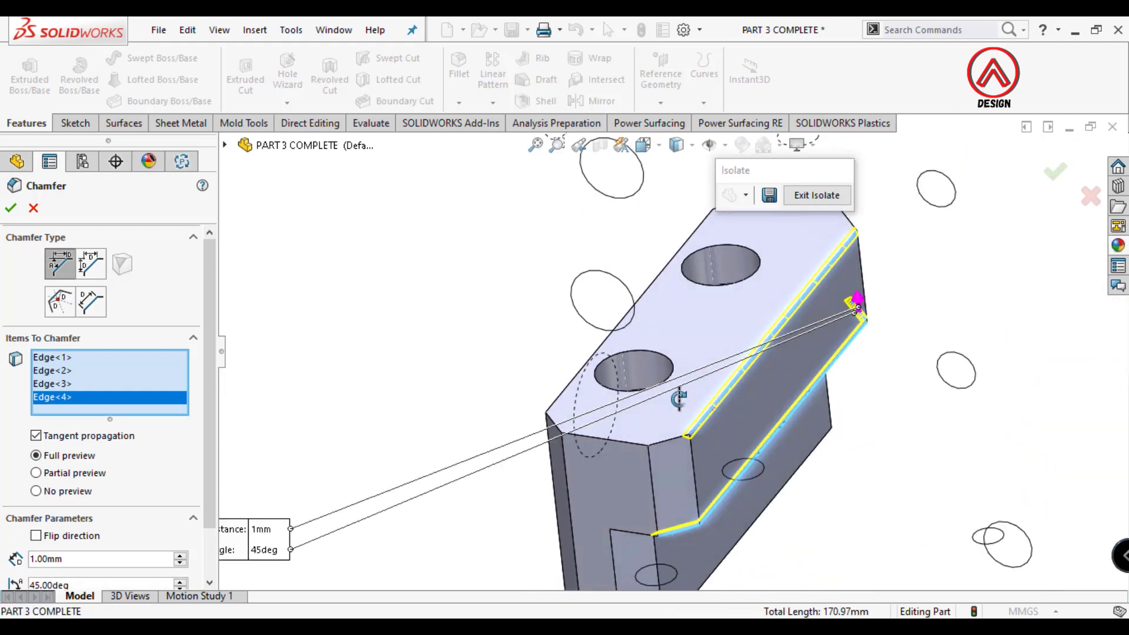
{"action": "left_click", "coordinate": [701, 428]}
{"action": "scroll", "coordinate": [777, 429], "scroll_direction": "up", "scroll_amount": 3}
{"action": "middle_click_drag", "start_coordinate": [776, 429], "coordinate": [793, 344]}
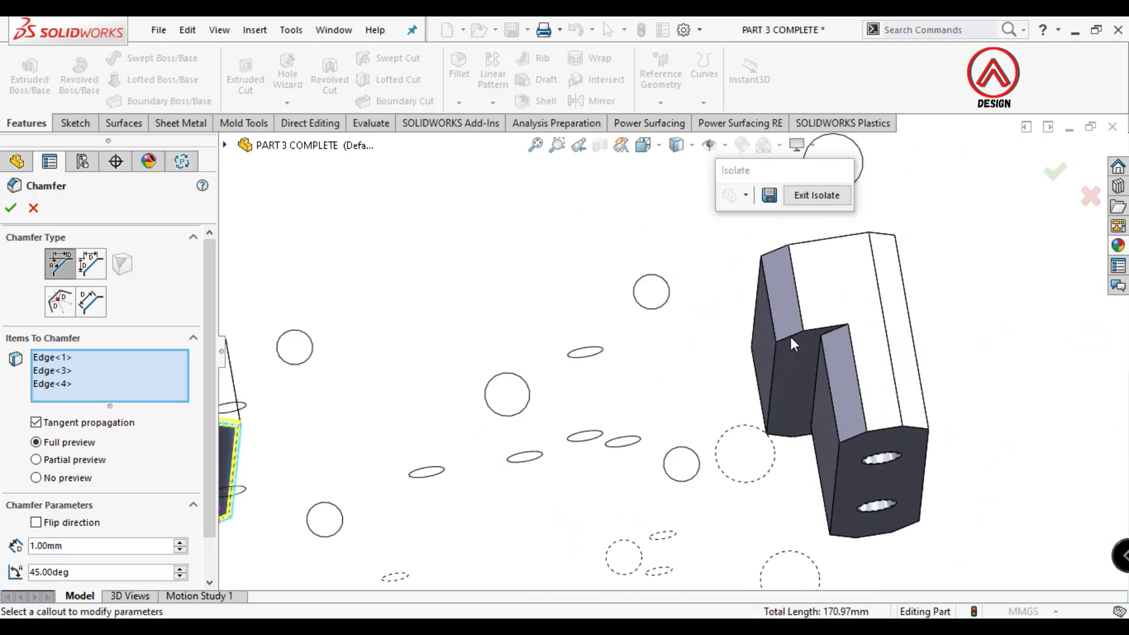
{"action": "mouse_move", "coordinate": [649, 396]}
{"action": "middle_mouse_down"}
{"action": "mouse_move", "coordinate": [305, 318]}
{"action": "mouse_move", "coordinate": [542, 514]}
{"action": "middle_mouse_up"}
{"action": "left_click", "coordinate": [305, 317]}
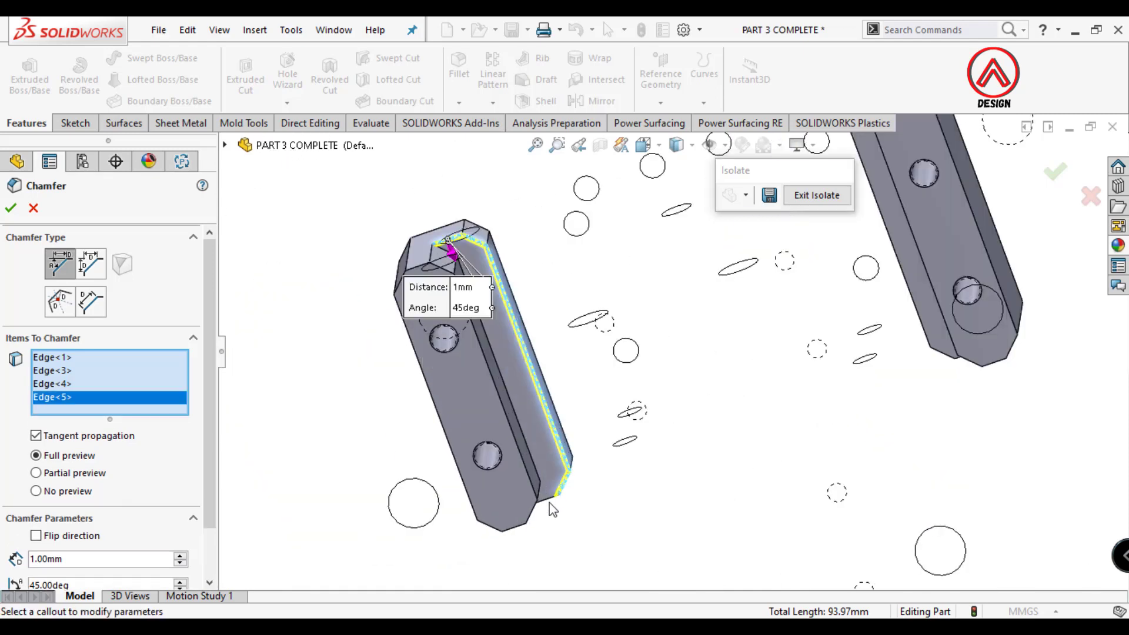
{"action": "left_click", "coordinate": [544, 499]}
{"action": "key", "text": "Return"}
{"action": "left_click", "coordinate": [458, 103]}
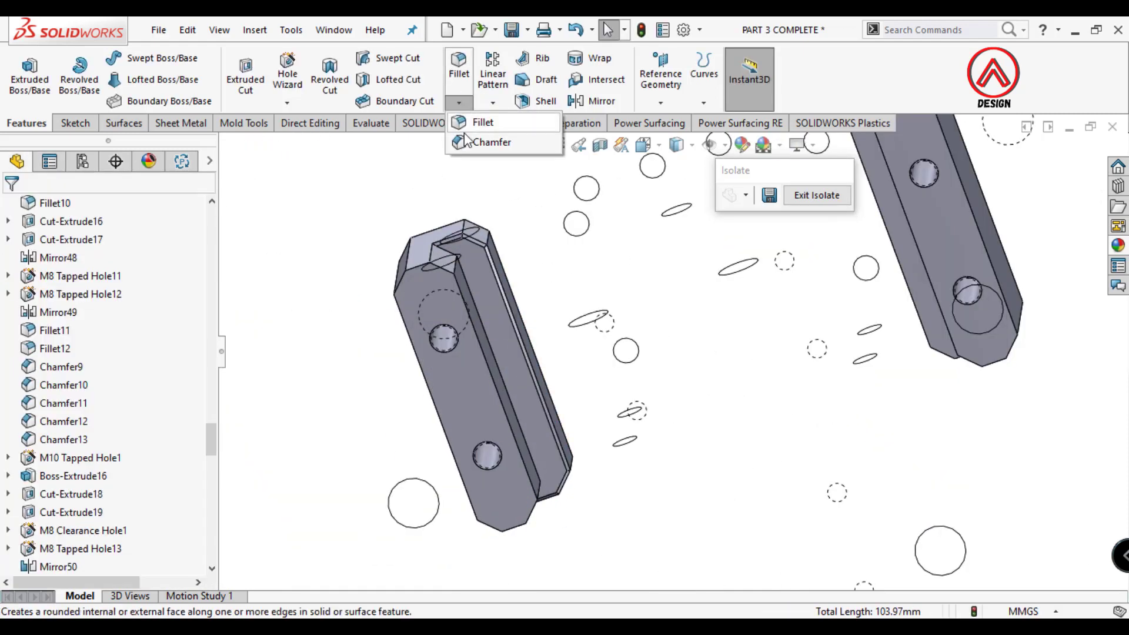
- Apply a second 1 mm × 45° chamfer to the right block's edges
{"action": "left_click", "coordinate": [491, 139]}
{"action": "scroll", "coordinate": [665, 357], "scroll_direction": "down", "scroll_amount": 3}
{"action": "scroll", "coordinate": [664, 357], "scroll_direction": "down", "scroll_amount": 3}
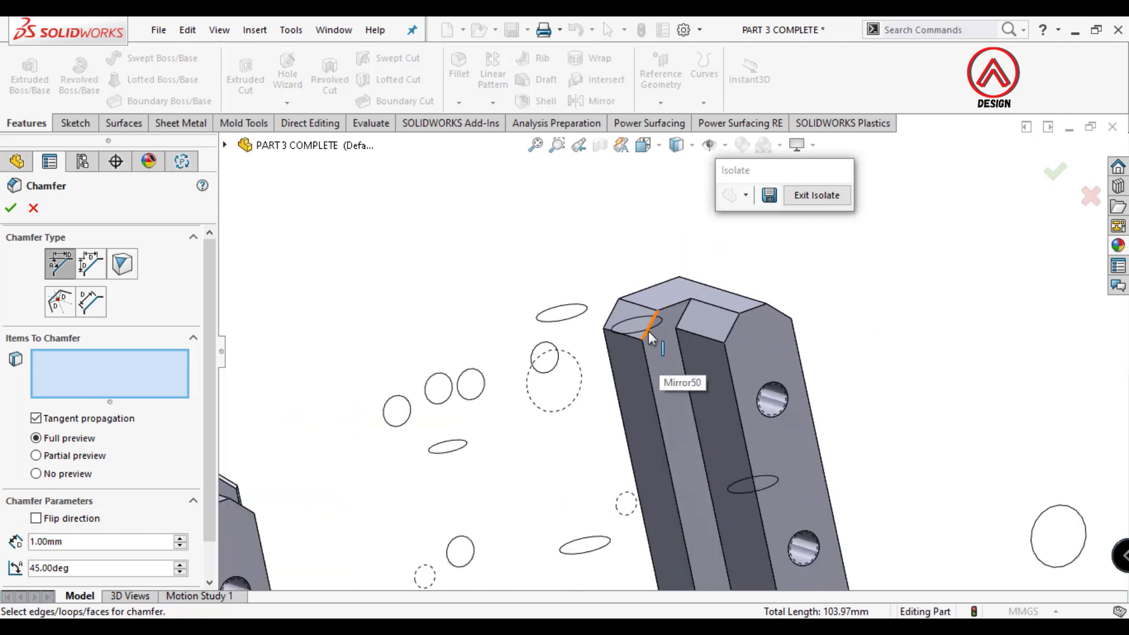
{"action": "left_click", "coordinate": [649, 337]}
{"action": "left_click", "coordinate": [647, 353]}
{"action": "mouse_move", "coordinate": [647, 353]}
{"action": "middle_mouse_down"}
{"action": "mouse_move", "coordinate": [696, 482]}
{"action": "mouse_move", "coordinate": [679, 300]}
{"action": "mouse_move", "coordinate": [586, 547]}
{"action": "mouse_move", "coordinate": [579, 512]}
{"action": "middle_mouse_up"}
{"action": "left_click", "coordinate": [691, 487]}
{"action": "left_click", "coordinate": [718, 488]}
{"action": "left_click", "coordinate": [679, 300]}
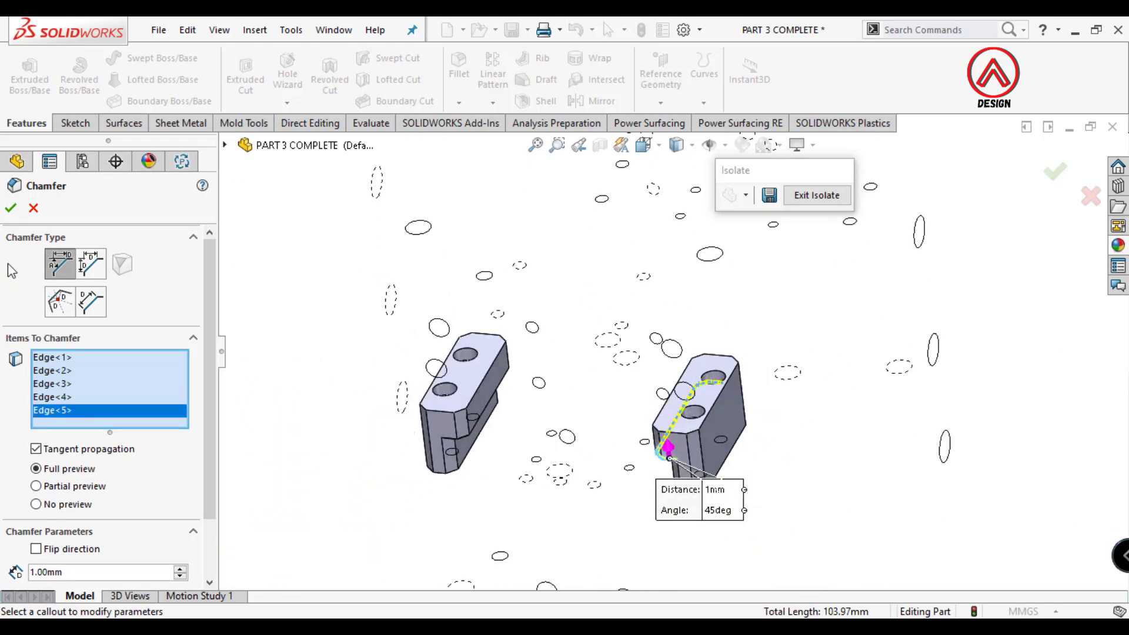
{"action": "left_click", "coordinate": [817, 195]}
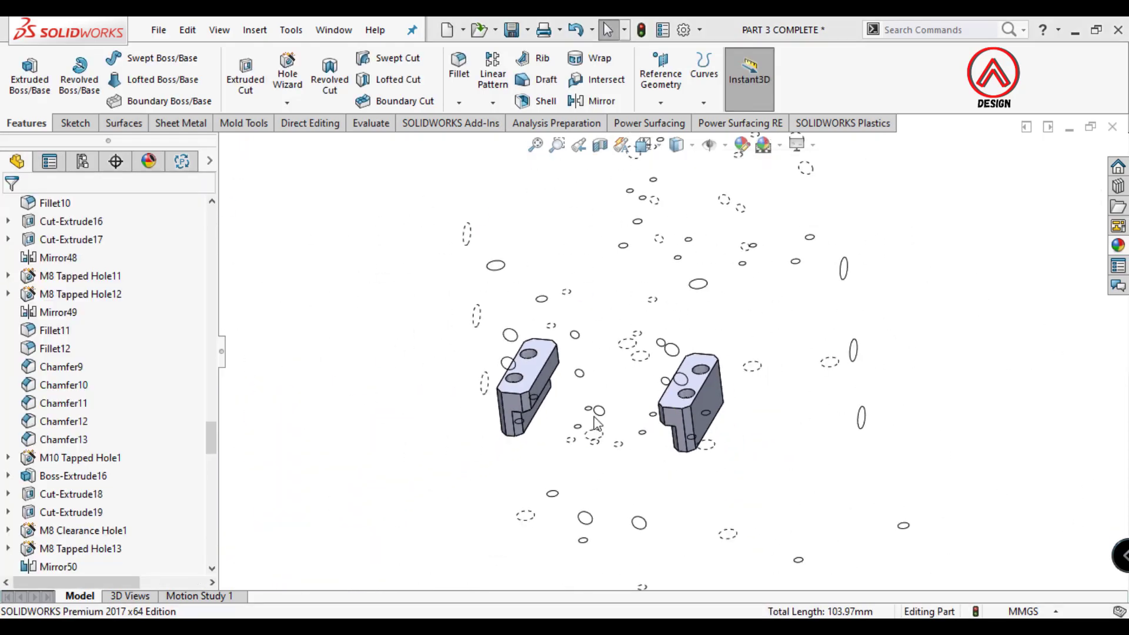
- Insert the Chamfer25 side block body into a new part saved as GUIDE RAIL
{"action": "scroll", "coordinate": [615, 417], "scroll_direction": "down", "scroll_amount": 5}
{"action": "scroll", "coordinate": [614, 418], "scroll_direction": "down", "scroll_amount": 3}
{"action": "left_click", "coordinate": [471, 311]}
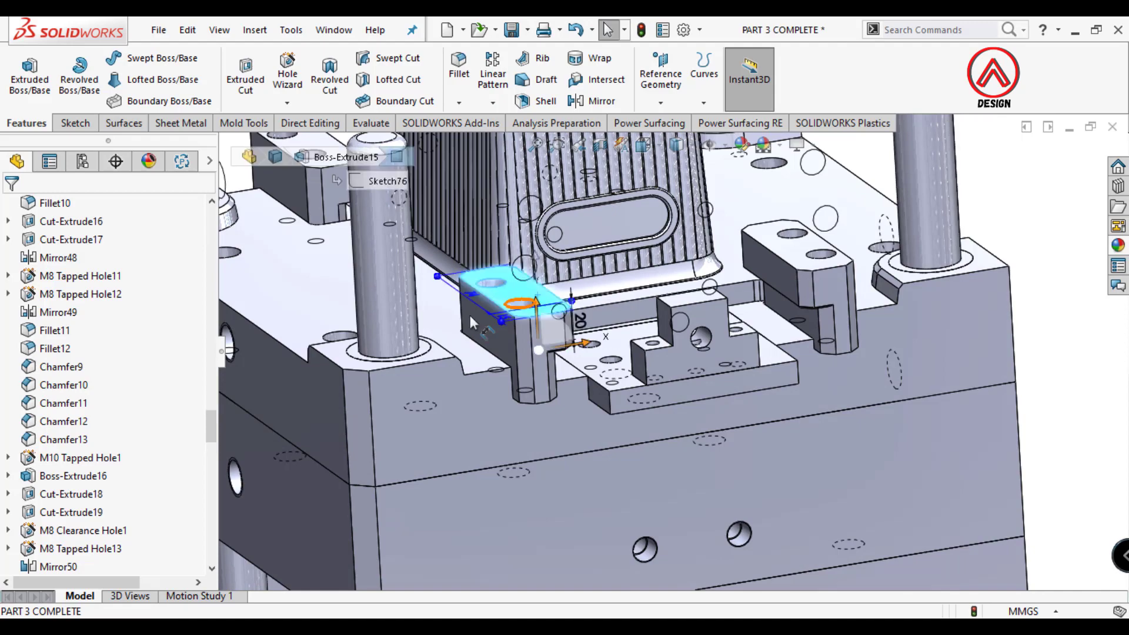
{"action": "left_click_drag", "start_coordinate": [213, 419], "coordinate": [202, 294]}
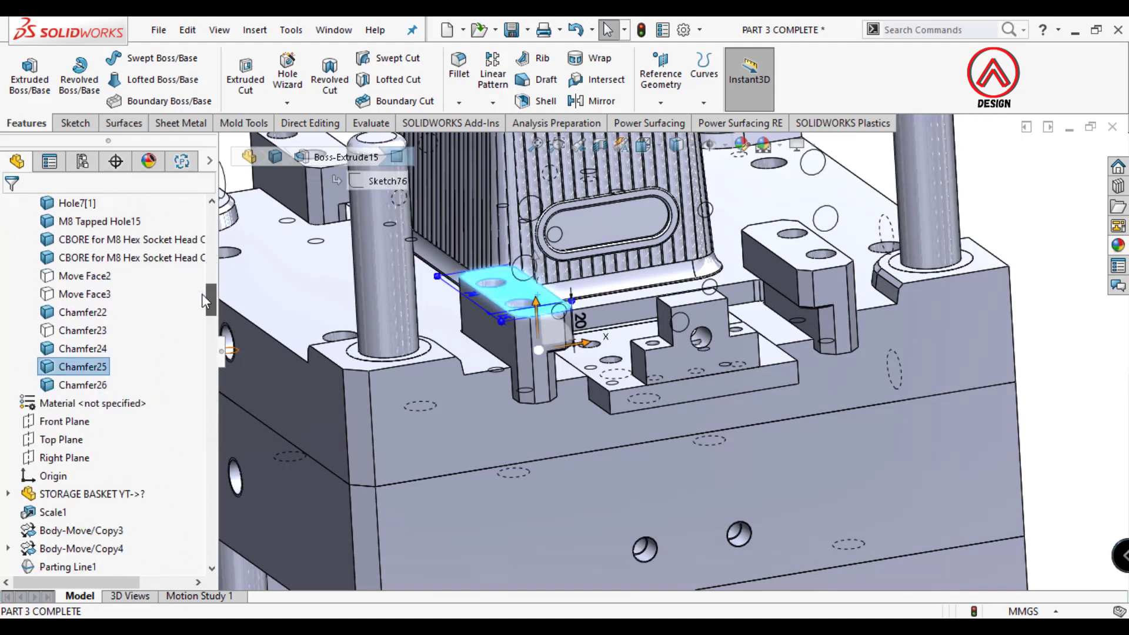
{"action": "right_click", "coordinate": [88, 364]}
{"action": "left_click", "coordinate": [118, 493]}
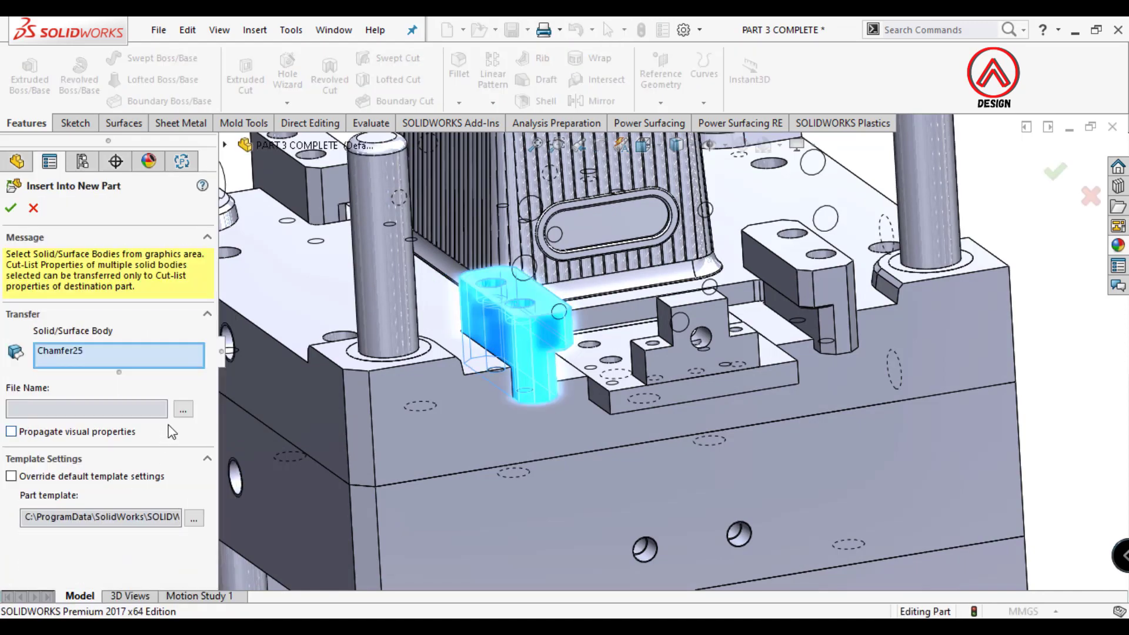
{"action": "left_click", "coordinate": [183, 408]}
{"action": "type", "text": "GUIDE"}
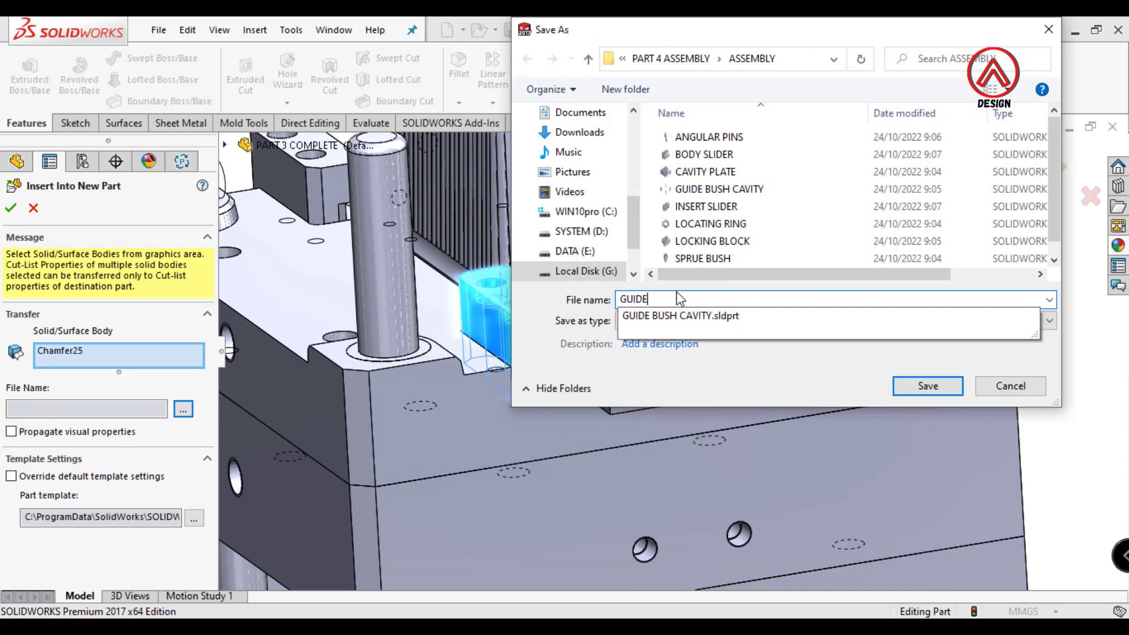
{"action": "type", "text": " RAIL"}
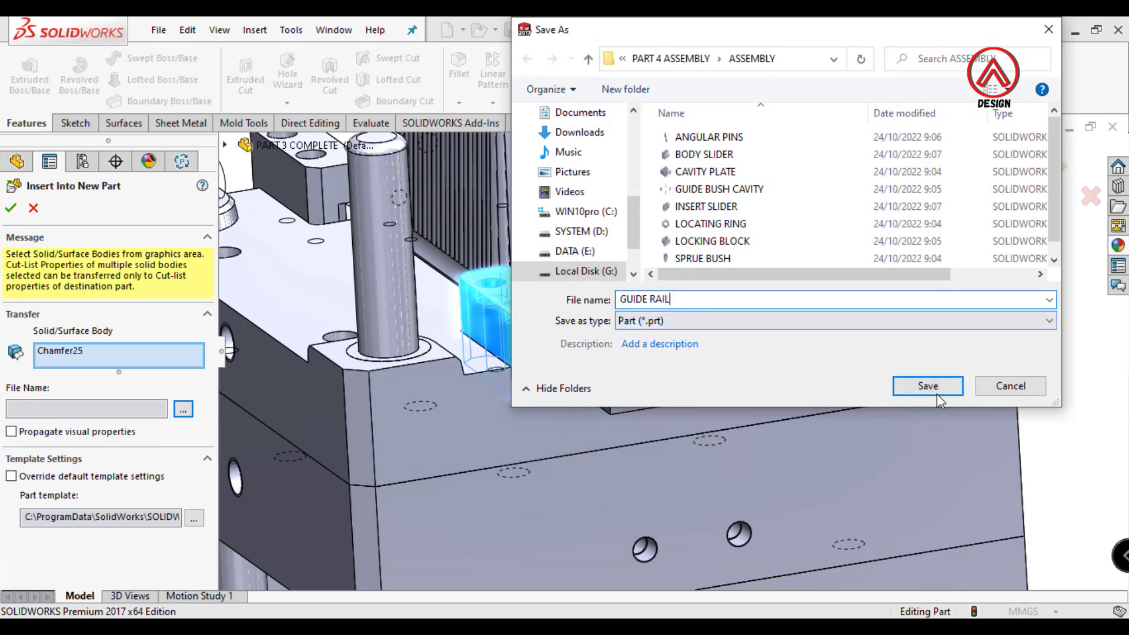
{"action": "left_click", "coordinate": [930, 386]}
{"action": "key", "text": "Return"}
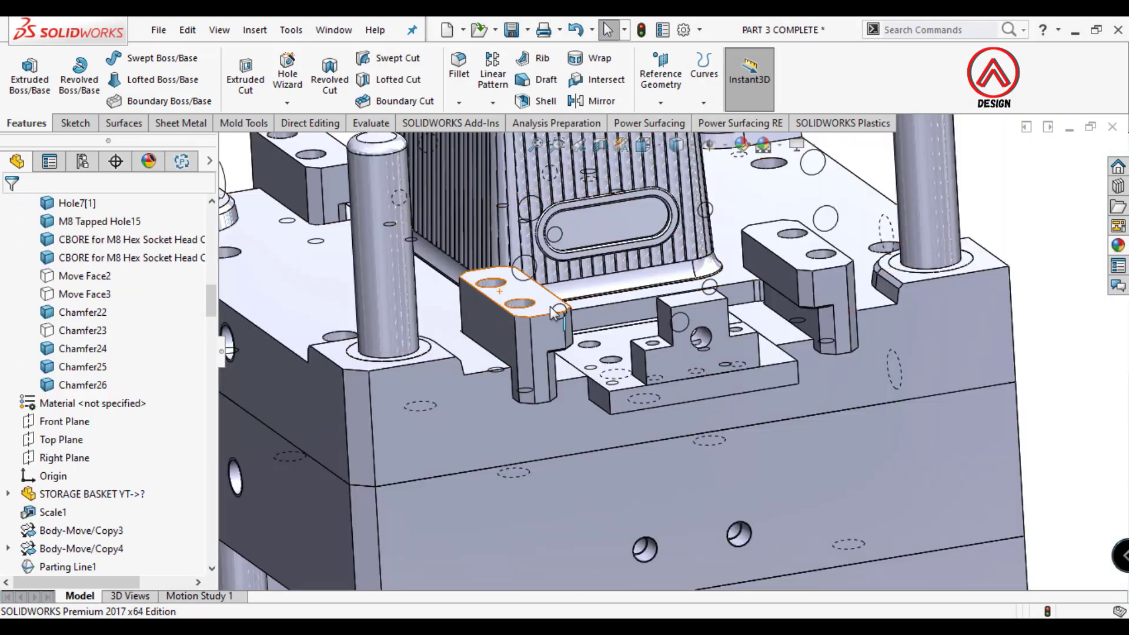
- Hide the guide rail bodies and briefly isolate the slider plate to inspect it
{"action": "scroll", "coordinate": [653, 291], "scroll_direction": "down", "scroll_amount": 3}
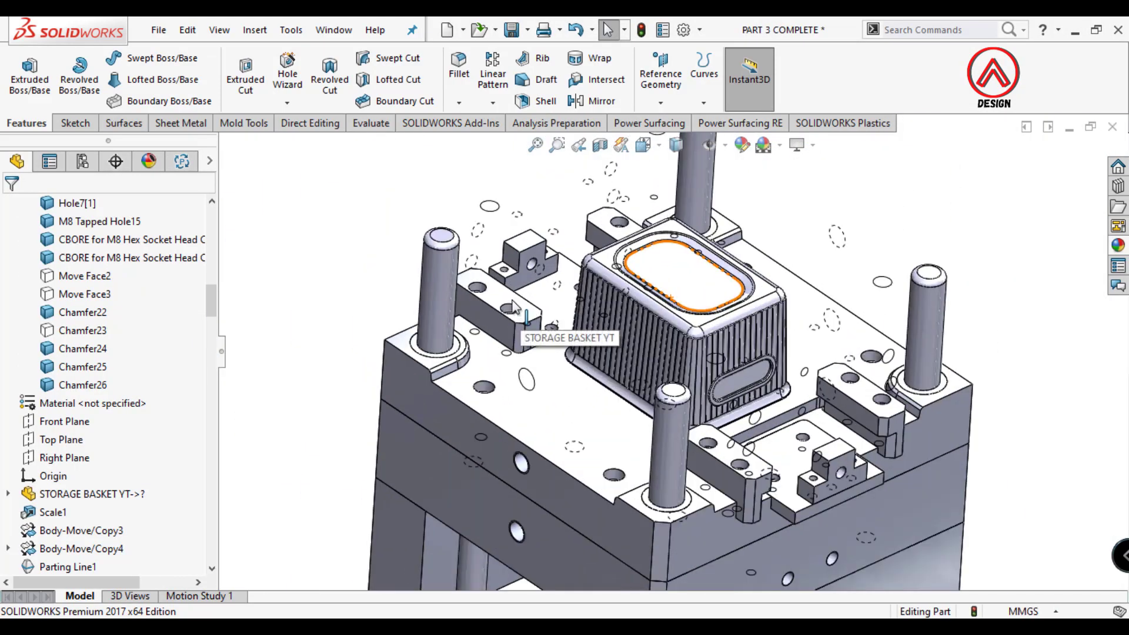
{"action": "left_click", "coordinate": [738, 471]}
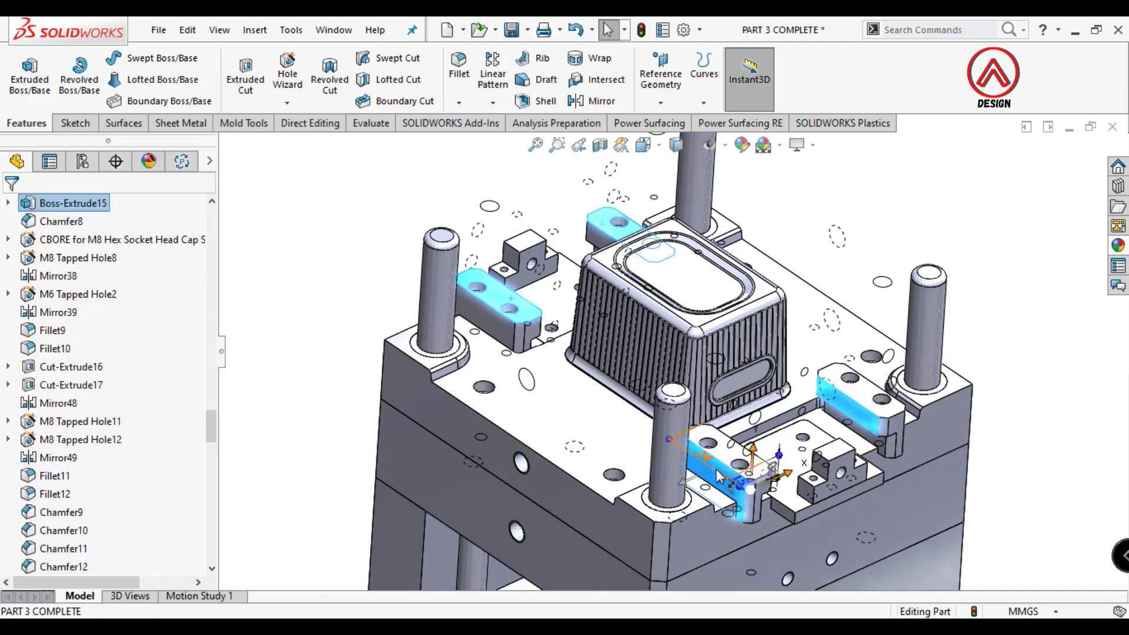
{"action": "left_click", "coordinate": [776, 414]}
{"action": "middle_click_drag", "start_coordinate": [855, 457], "coordinate": [851, 449]}
{"action": "scroll", "coordinate": [851, 453], "scroll_direction": "down", "scroll_amount": 3}
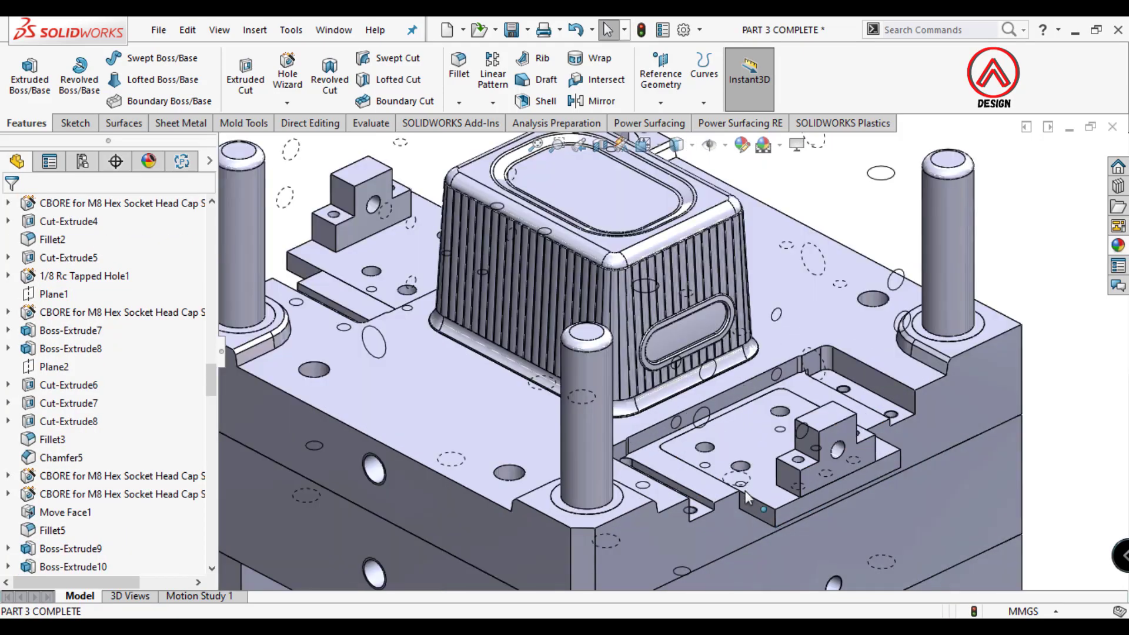
{"action": "left_click", "coordinate": [760, 492]}
{"action": "right_click", "coordinate": [761, 492]}
{"action": "left_click", "coordinate": [817, 571]}
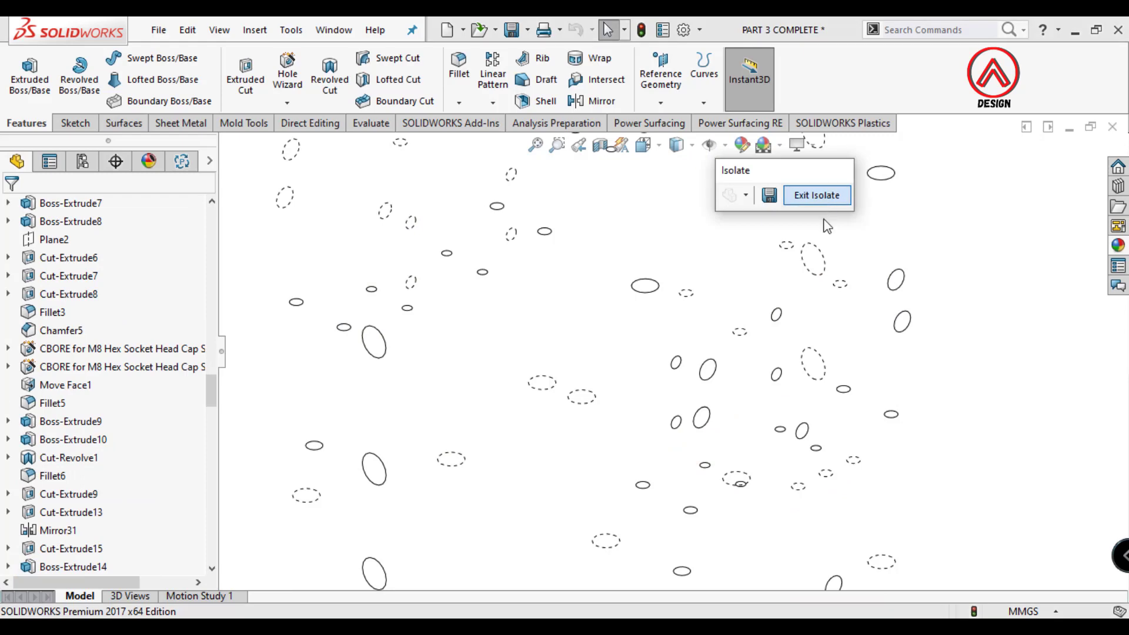
{"action": "left_click", "coordinate": [815, 194]}
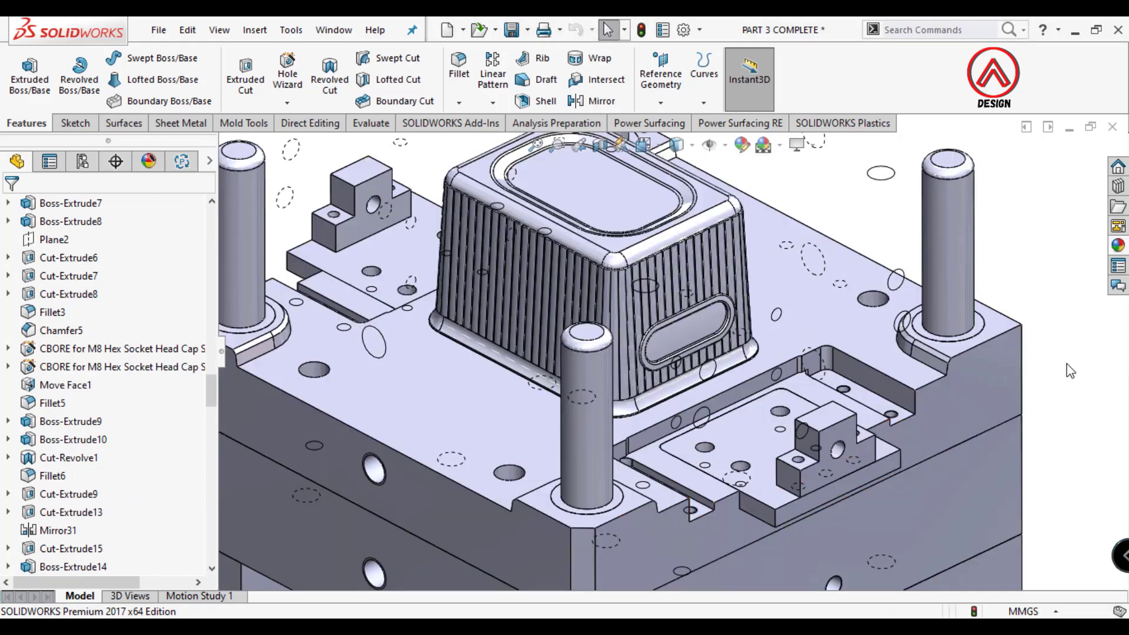
{"action": "left_click", "coordinate": [725, 438]}
{"action": "left_click_drag", "start_coordinate": [211, 400], "coordinate": [211, 247]}
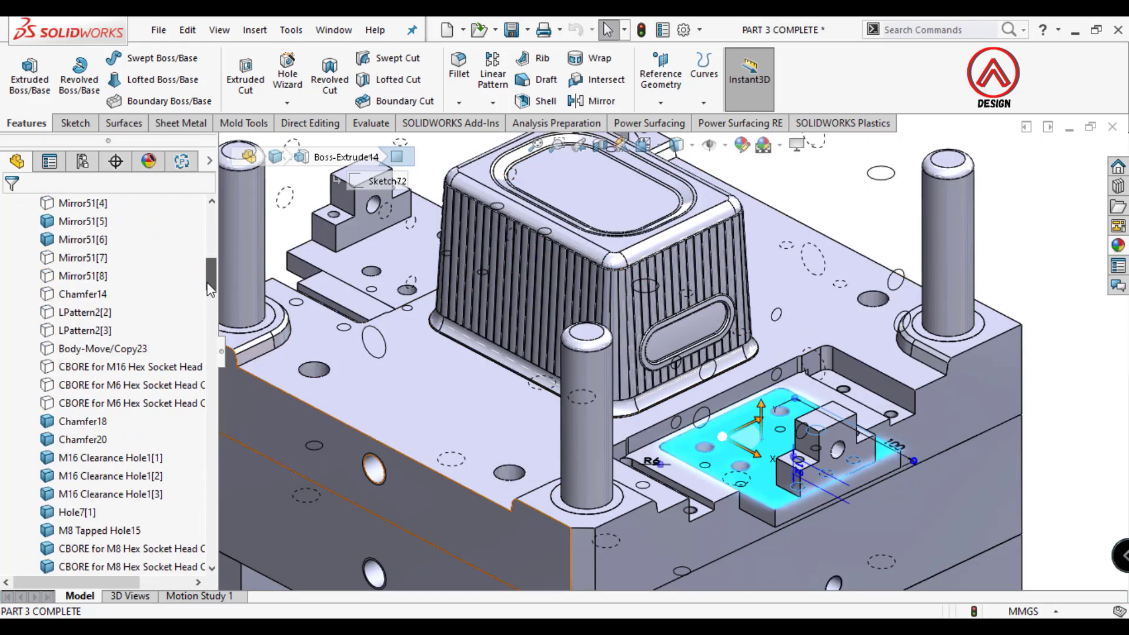
- Insert the M8 Clearance Hole1 body into a new part saved as BASE SLIDER
{"action": "left_click", "coordinate": [88, 294]}
{"action": "right_click", "coordinate": [88, 294]}
{"action": "left_click", "coordinate": [190, 425]}
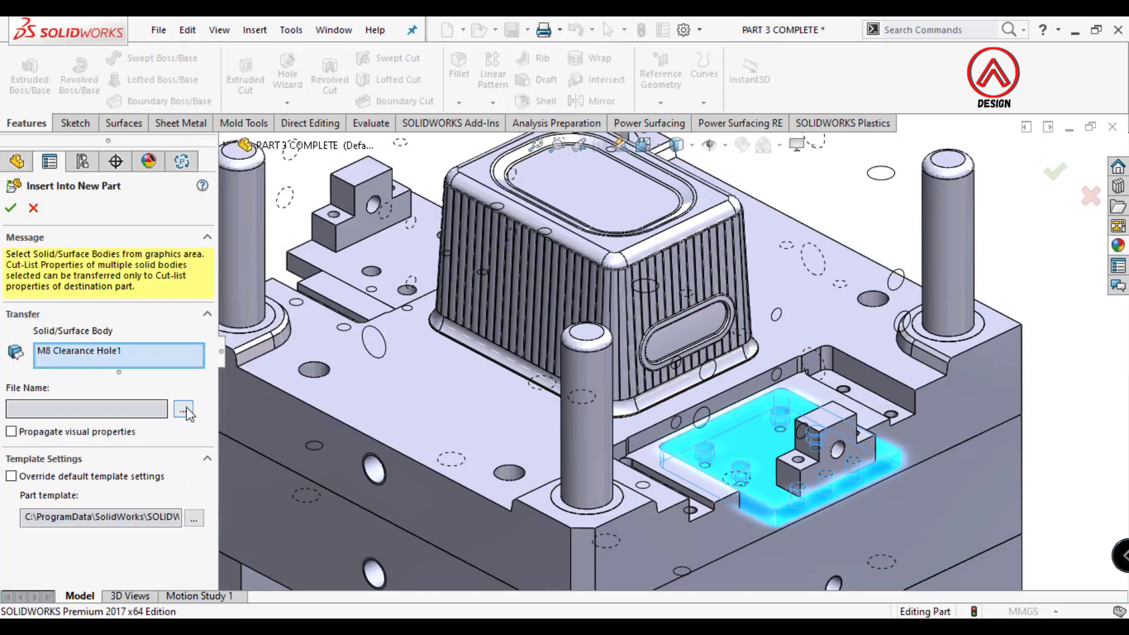
{"action": "left_click", "coordinate": [184, 409]}
{"action": "type", "text": "BASE SL"}
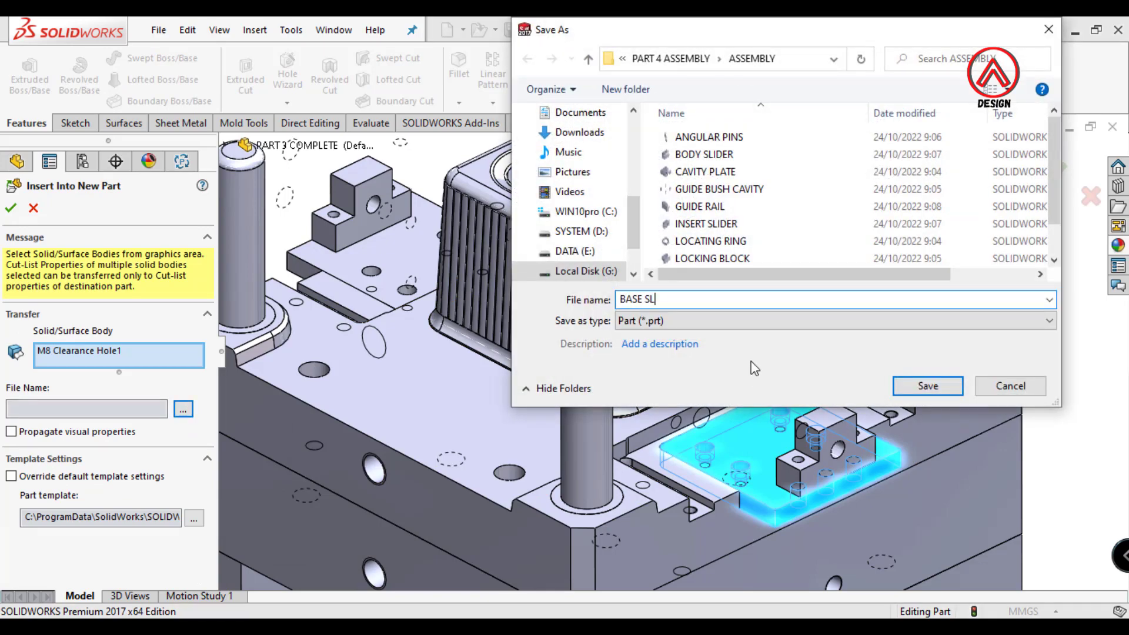
{"action": "type", "text": "IDER"}
{"action": "left_click", "coordinate": [924, 387]}
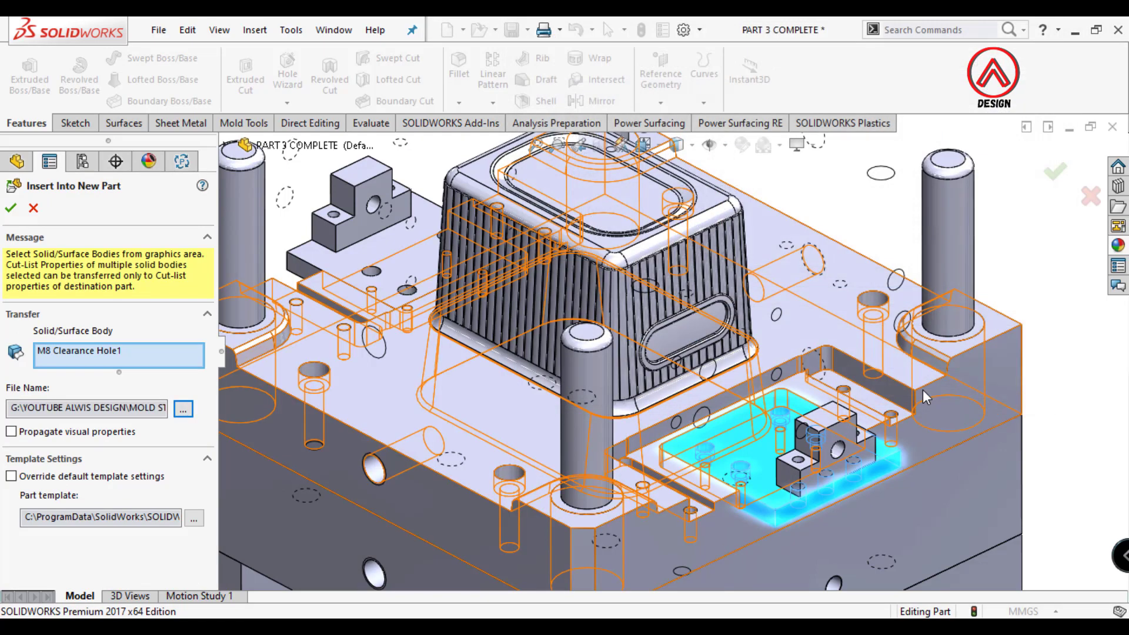
{"action": "key", "text": "Return"}
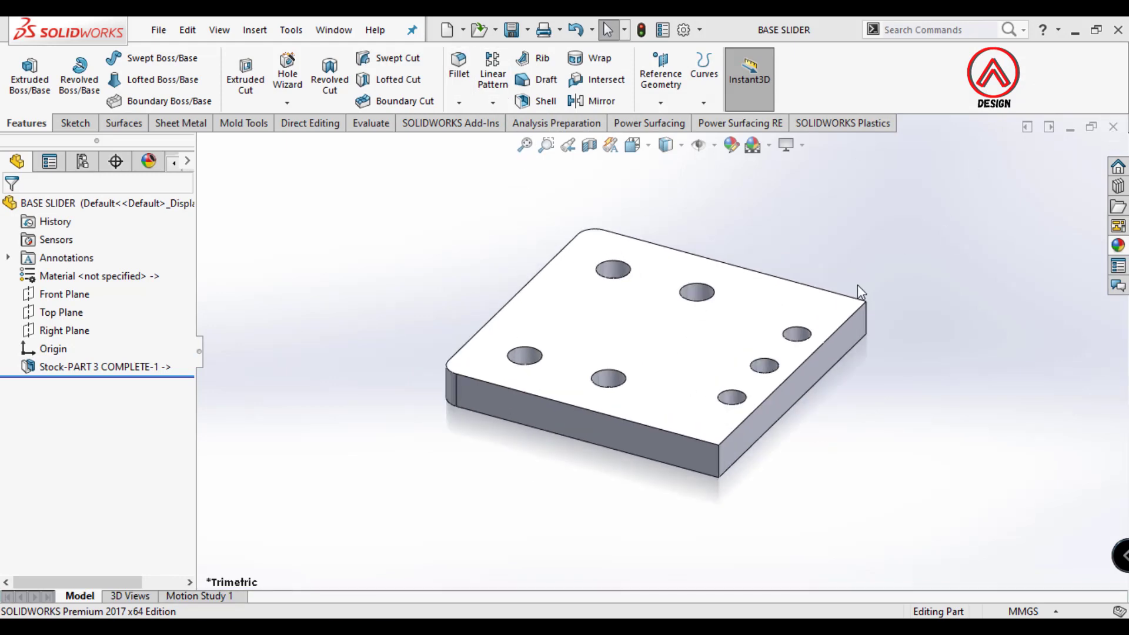
{"action": "middle_click_drag", "start_coordinate": [860, 291], "coordinate": [1093, 165]}
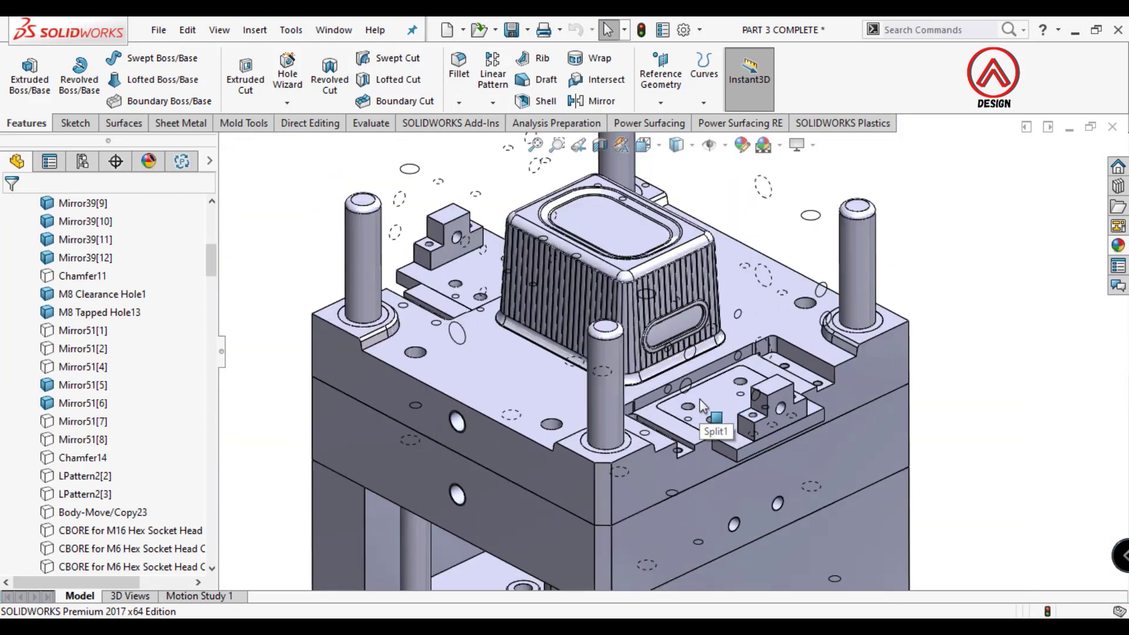
- Hide the slider bodies, then bring the slider plate back into view
{"action": "left_click", "coordinate": [699, 400]}
{"action": "left_click", "coordinate": [550, 214]}
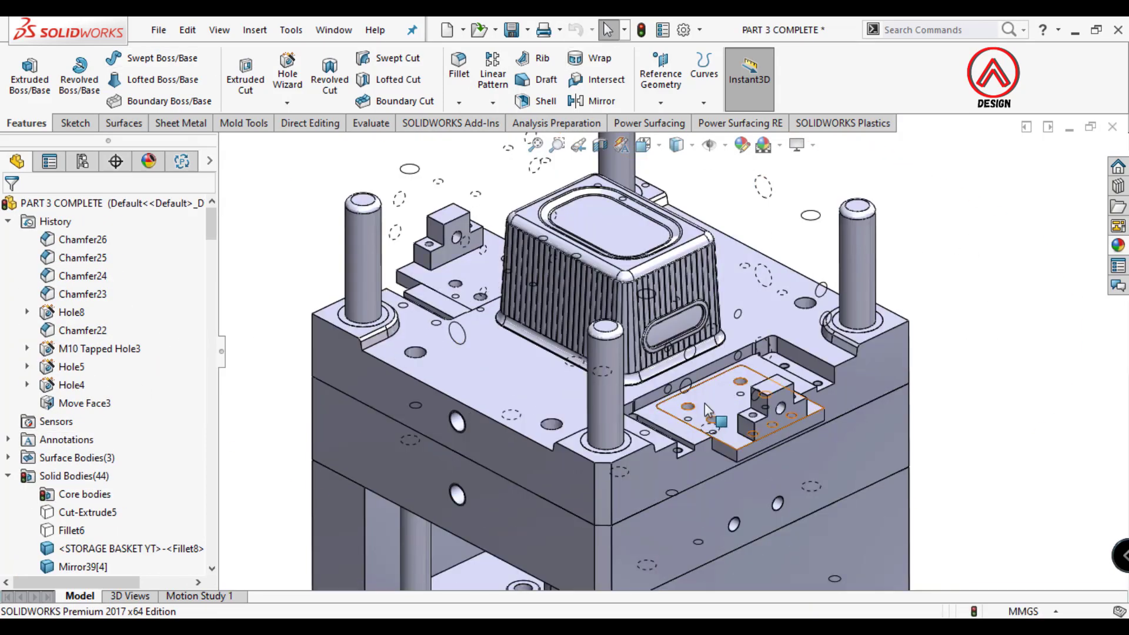
{"action": "left_click", "coordinate": [705, 404]}
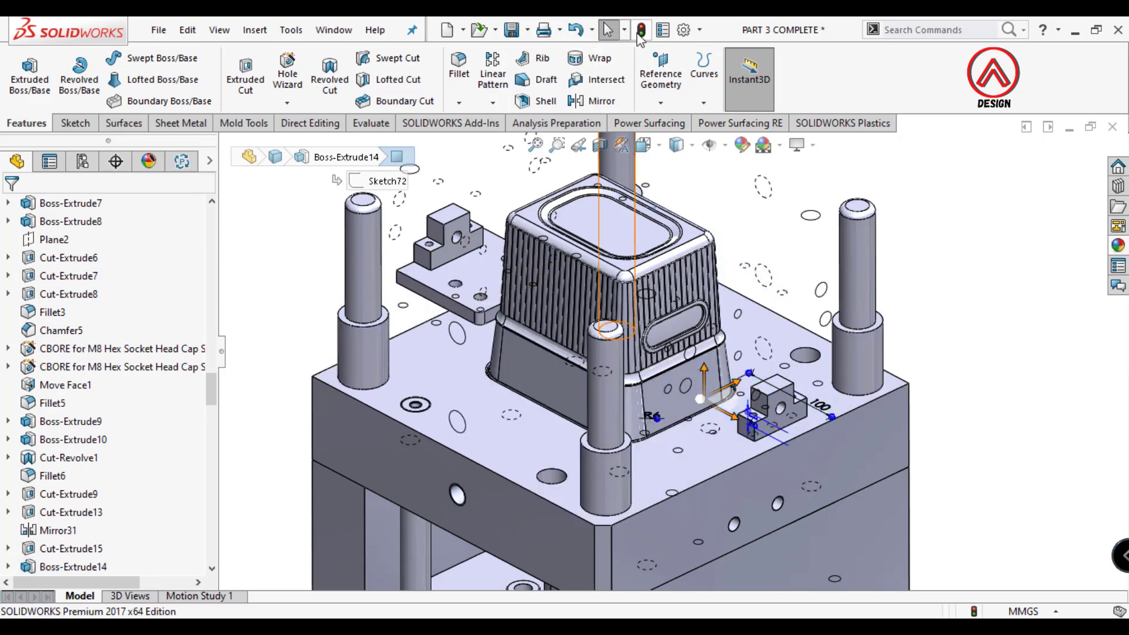
{"action": "scroll", "coordinate": [213, 404], "scroll_direction": "up", "scroll_amount": 15}
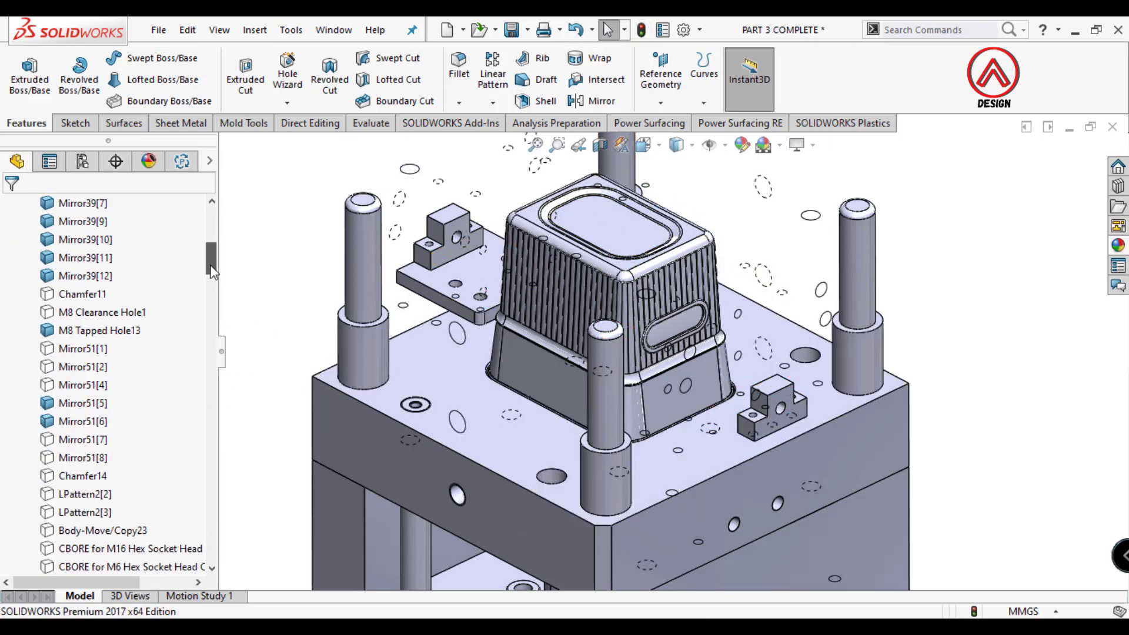
{"action": "scroll", "coordinate": [68, 447], "scroll_direction": "up", "scroll_amount": 1}
{"action": "scroll", "coordinate": [72, 382], "scroll_direction": "up", "scroll_amount": 3}
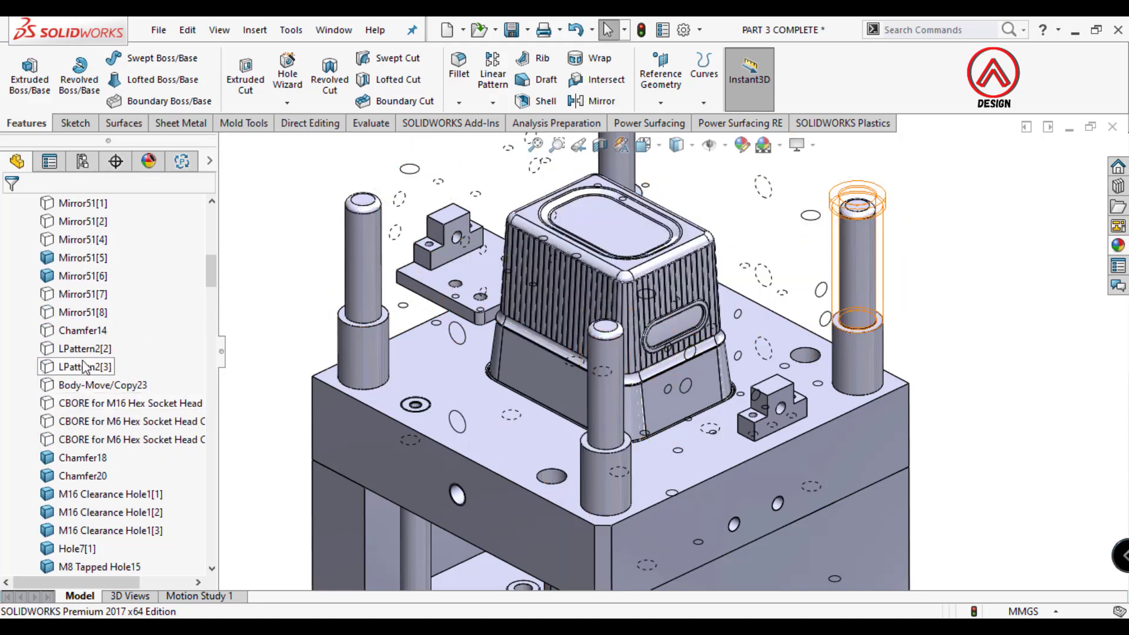
{"action": "left_click", "coordinate": [577, 29]}
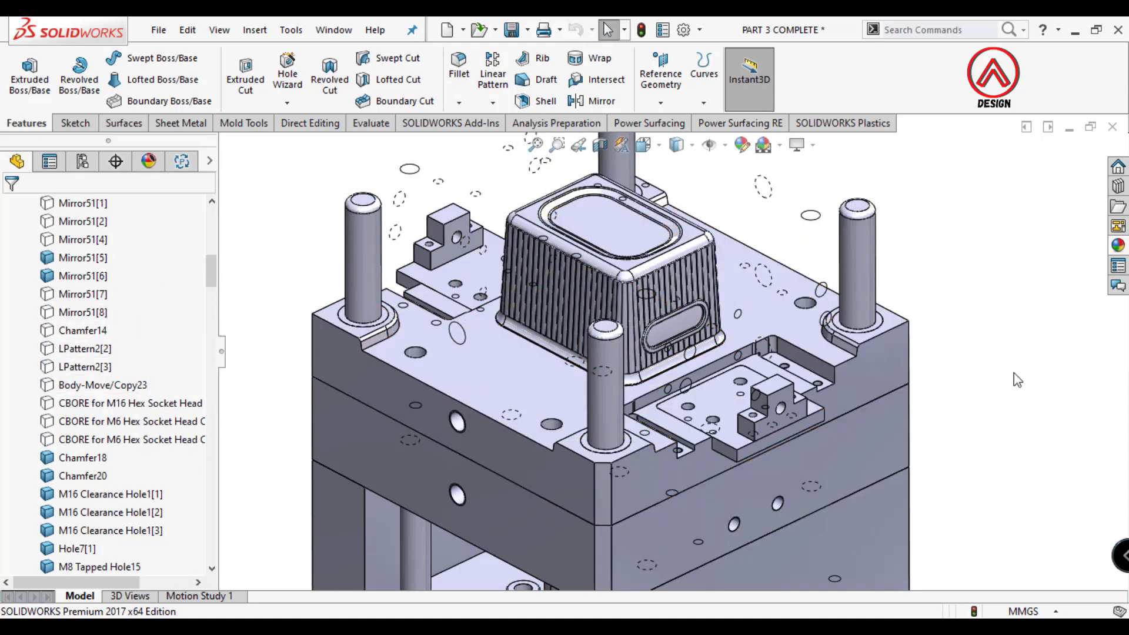
{"action": "scroll", "coordinate": [736, 418], "scroll_direction": "down", "scroll_amount": 5}
- Insert the M8 Tapped Hole13 stopper body into a new part saved as STOPPER SLIDER
{"action": "left_click", "coordinate": [742, 410]}
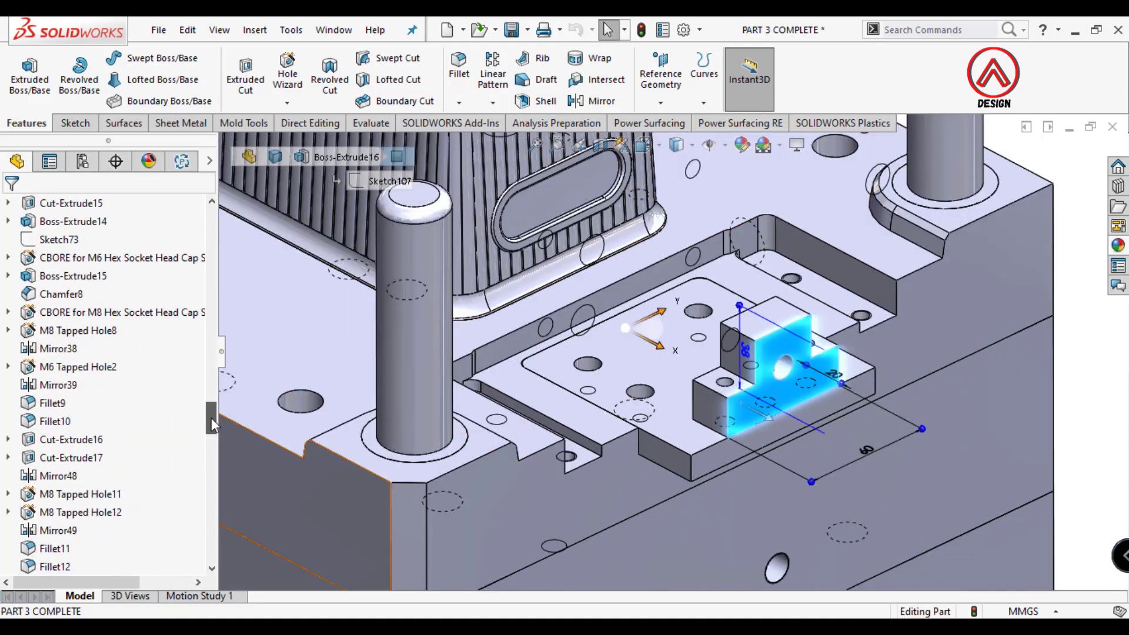
{"action": "mouse_move", "coordinate": [211, 417]}
{"action": "left_mouse_down"}
{"action": "mouse_move", "coordinate": [211, 203]}
{"action": "mouse_move", "coordinate": [210, 296]}
{"action": "mouse_move", "coordinate": [212, 260]}
{"action": "left_mouse_up"}
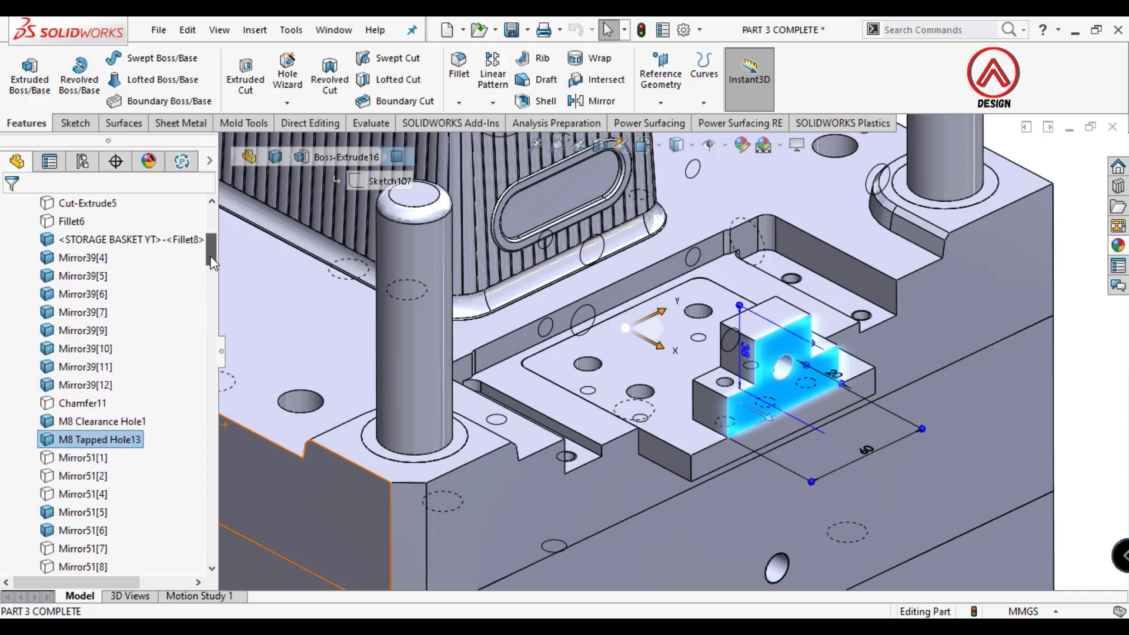
{"action": "right_click", "coordinate": [110, 442]}
{"action": "left_click", "coordinate": [185, 513]}
{"action": "left_click", "coordinate": [182, 410]}
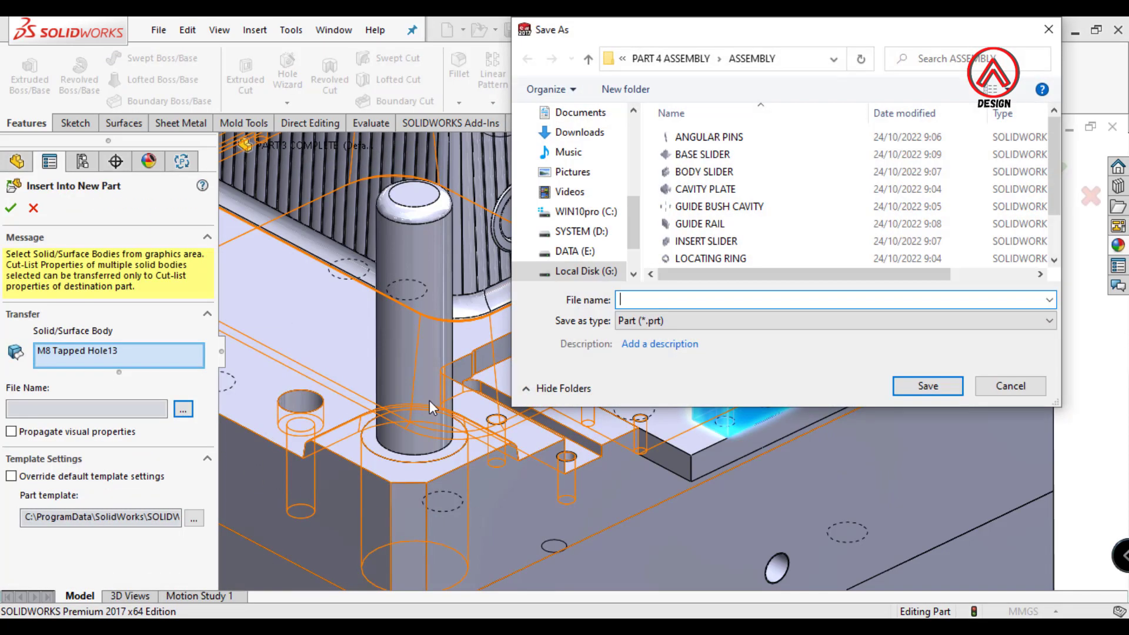
{"action": "type", "text": "STO"}
{"action": "type", "text": "R SLIDER"}
{"action": "left_click", "coordinate": [912, 385]}
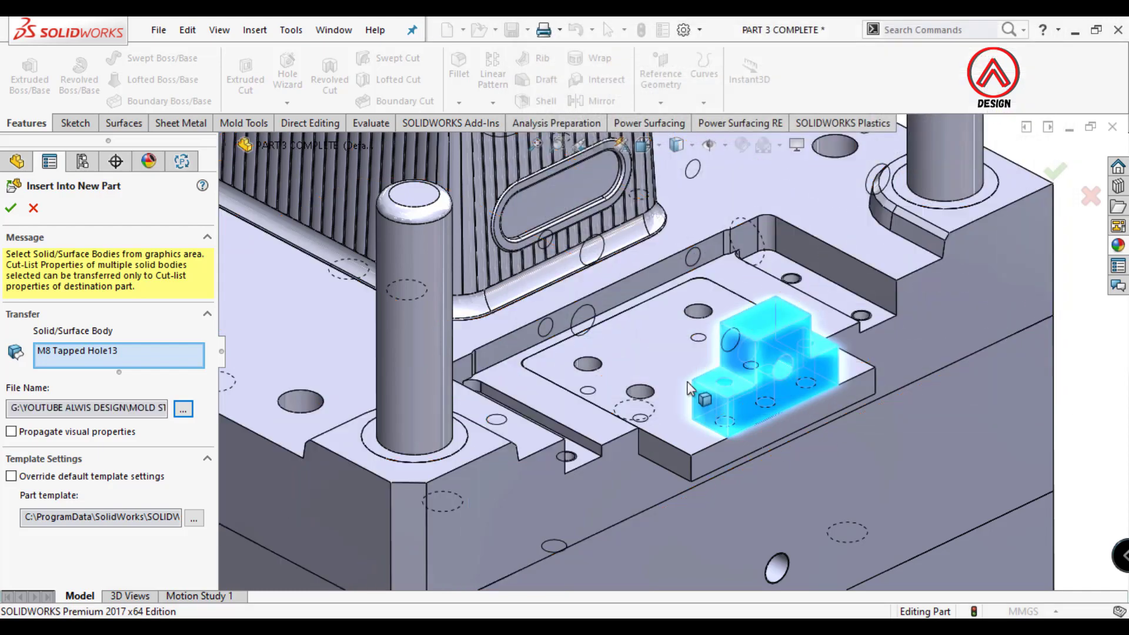
{"action": "key", "text": "Return"}
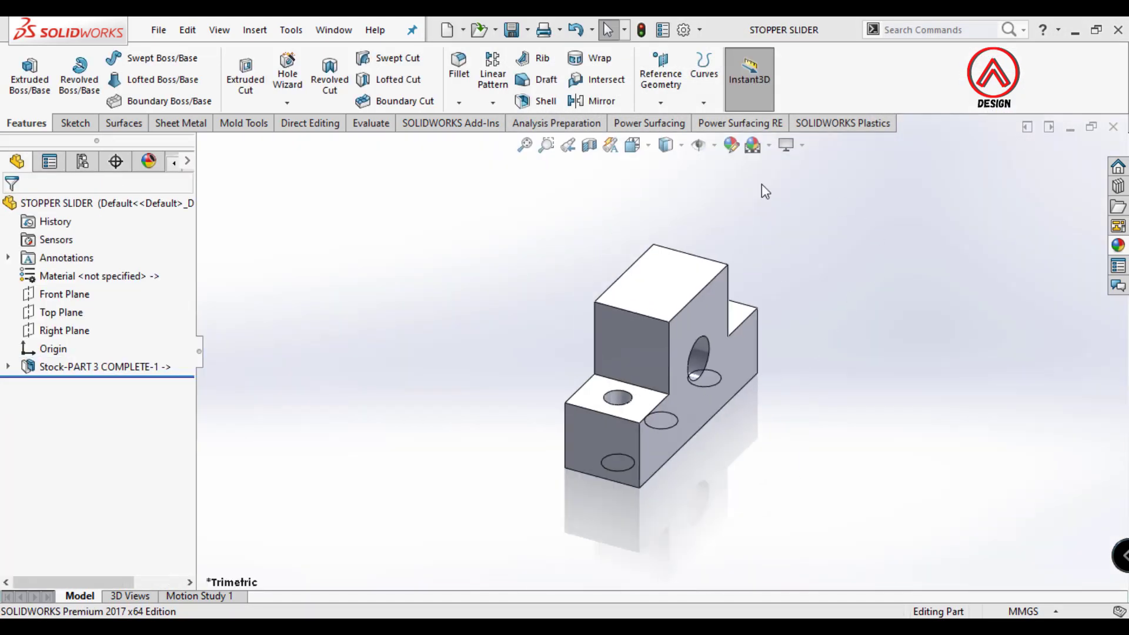
{"action": "left_click", "coordinate": [1113, 126]}
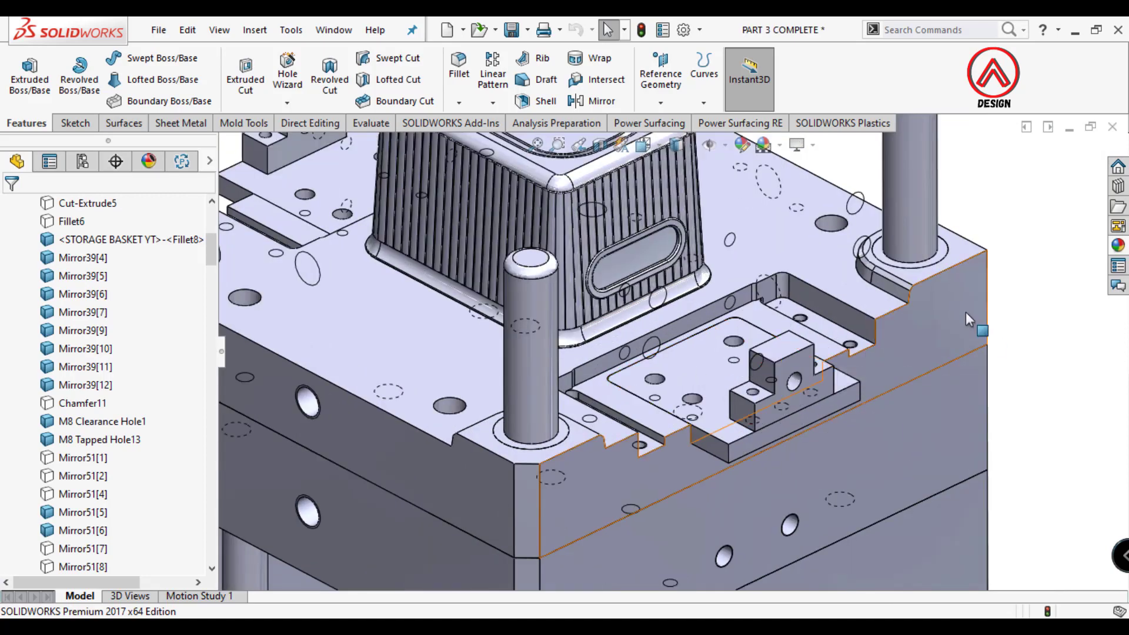
- Select the plate body and fit the whole mold into view
{"action": "left_click", "coordinate": [694, 389]}
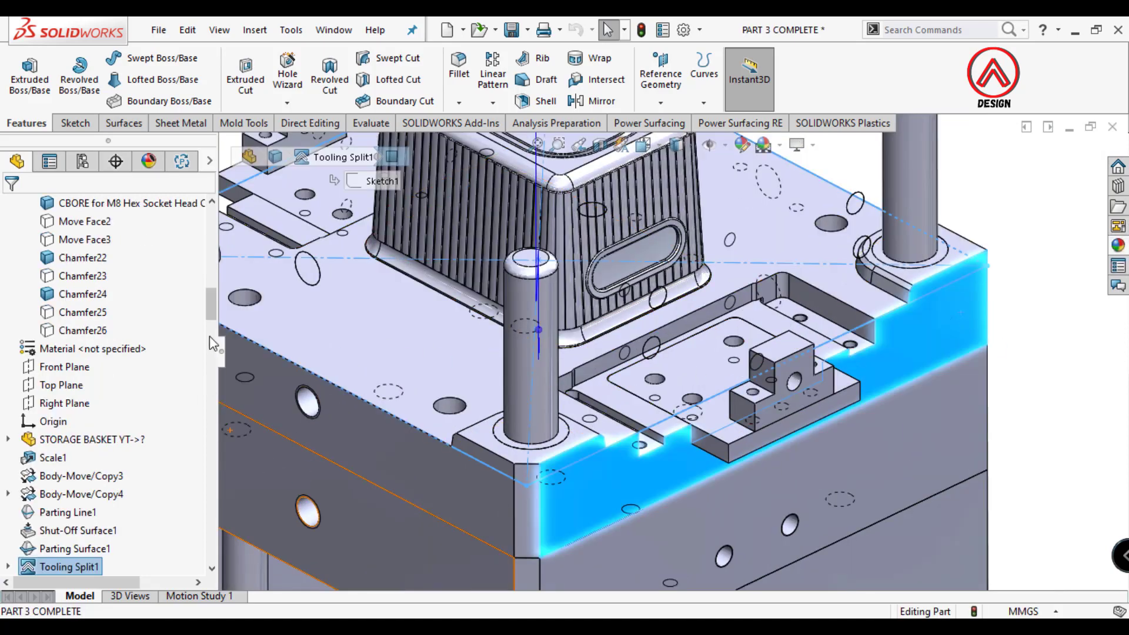
{"action": "scroll", "coordinate": [212, 279], "scroll_direction": "up", "scroll_amount": 5}
{"action": "key", "text": "ctrl+7"}
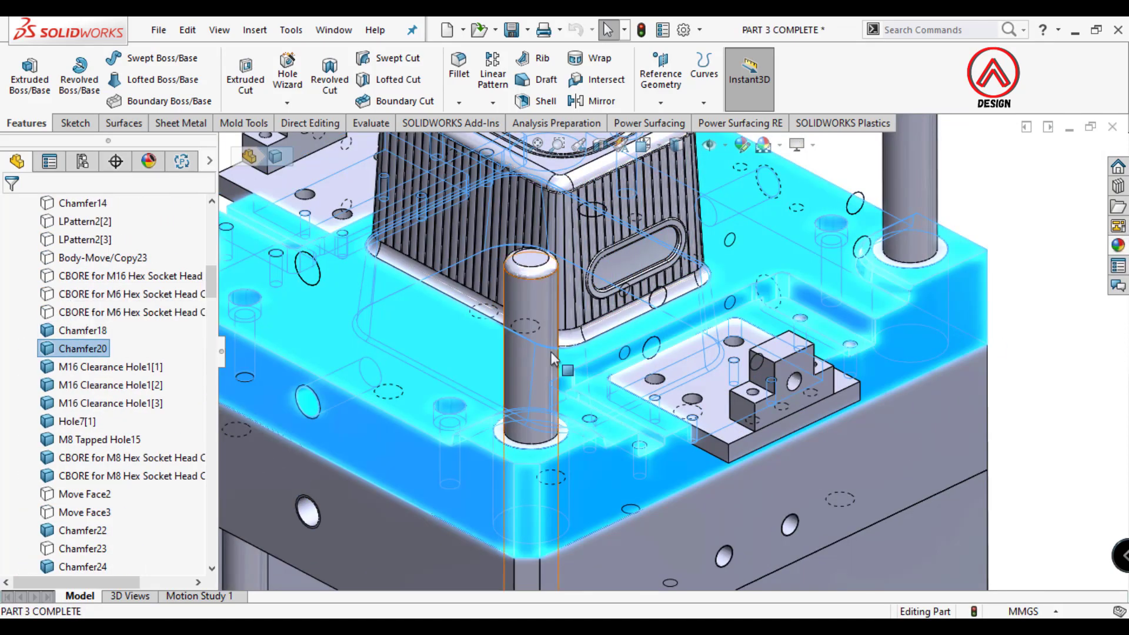
{"action": "scroll", "coordinate": [729, 359], "scroll_direction": "down", "scroll_amount": 3}
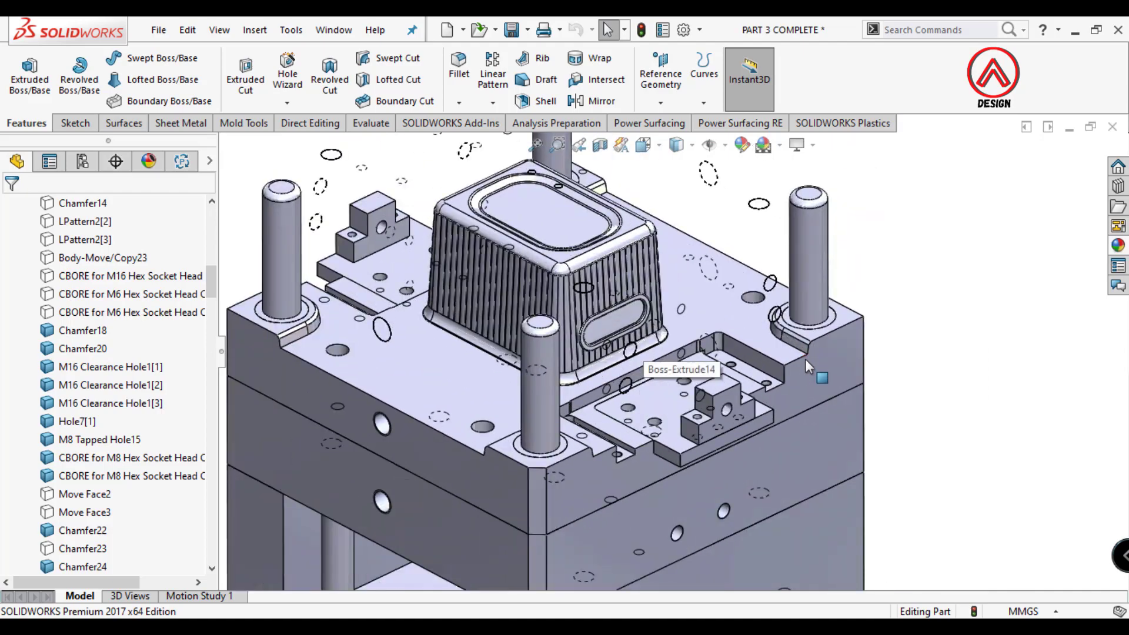
{"action": "left_click", "coordinate": [245, 383]}
{"action": "scroll", "coordinate": [117, 329], "scroll_direction": "up", "scroll_amount": 4}
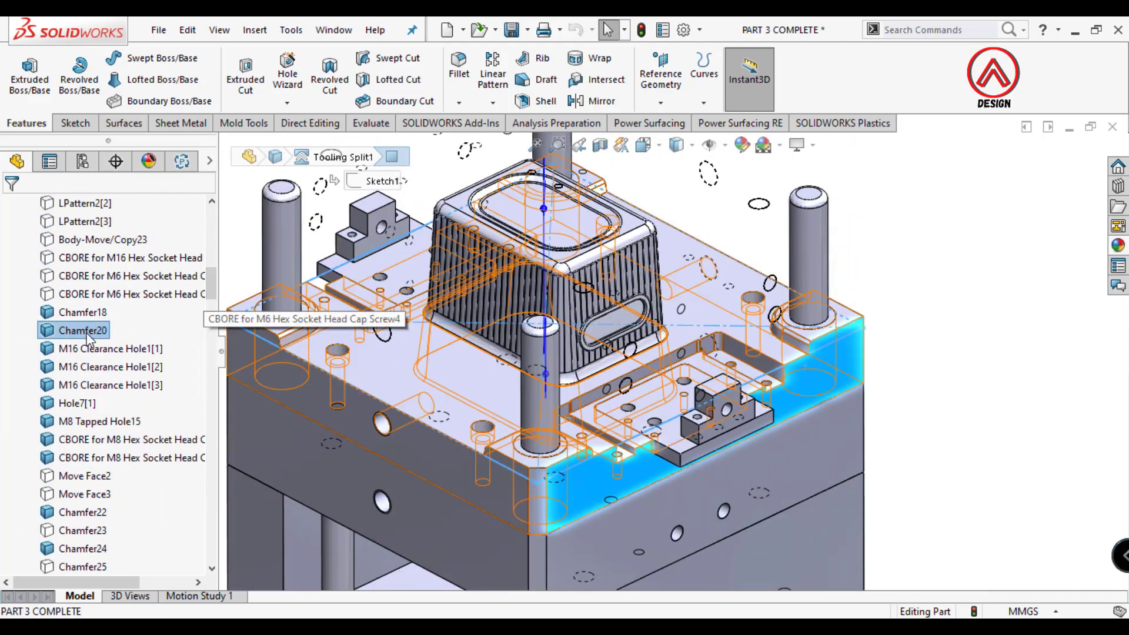
- Insert the Chamfer20 plate body into a new part saved as STRIPPER PLATE and inspect it
{"action": "right_click", "coordinate": [83, 257]}
{"action": "left_click", "coordinate": [194, 463]}
{"action": "left_click", "coordinate": [183, 409]}
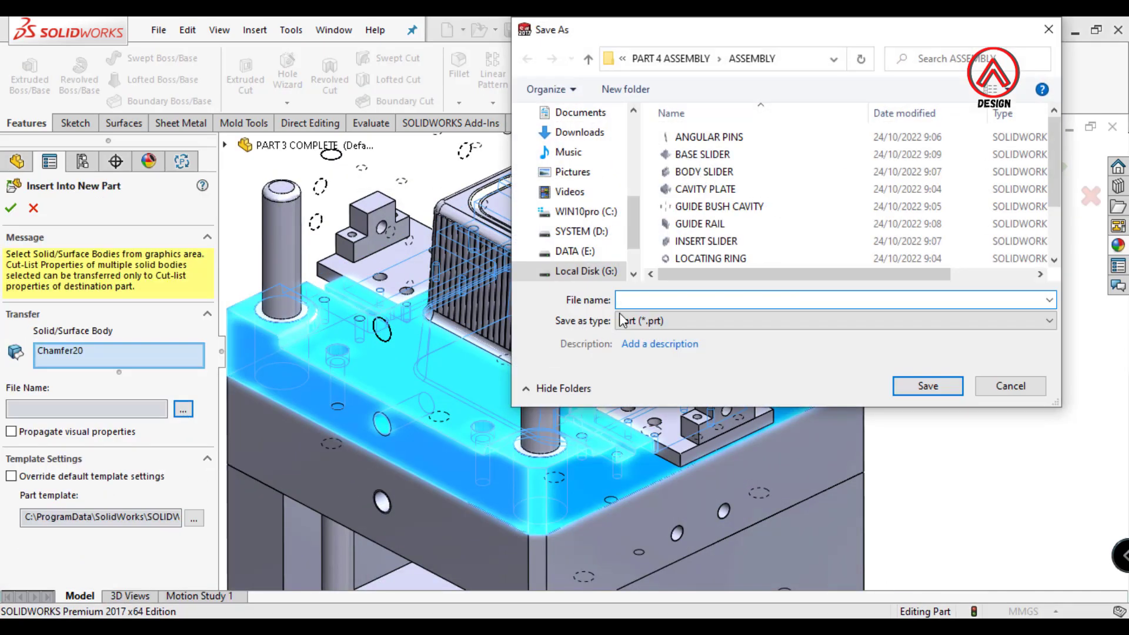
{"action": "type", "text": "STRIPPER PLATE"}
{"action": "left_click", "coordinate": [931, 393]}
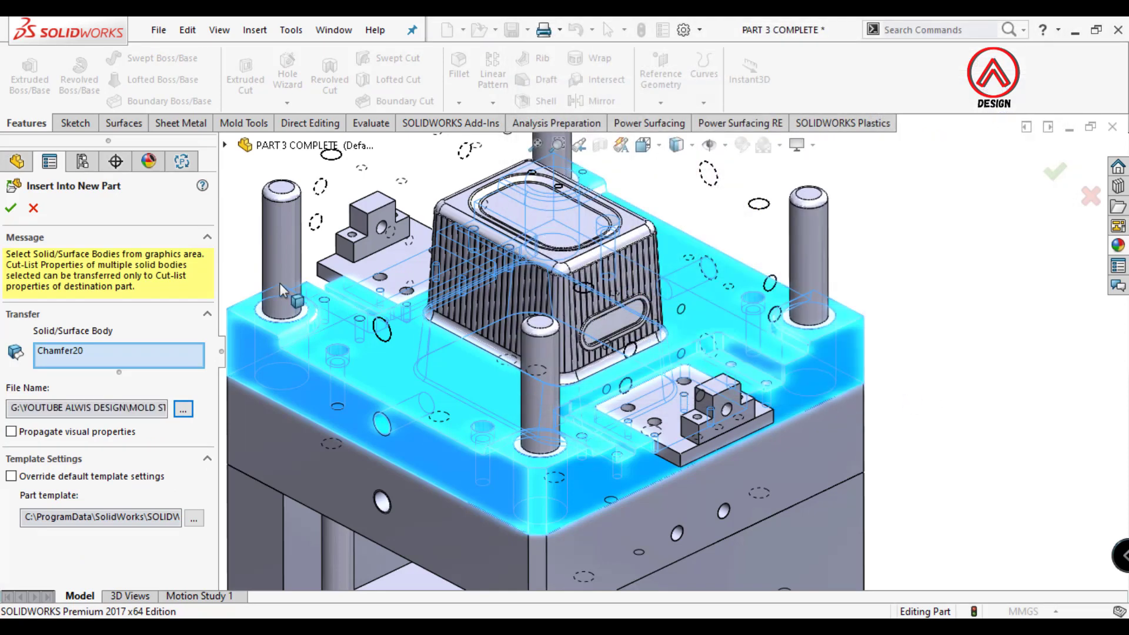
{"action": "left_click", "coordinate": [12, 209]}
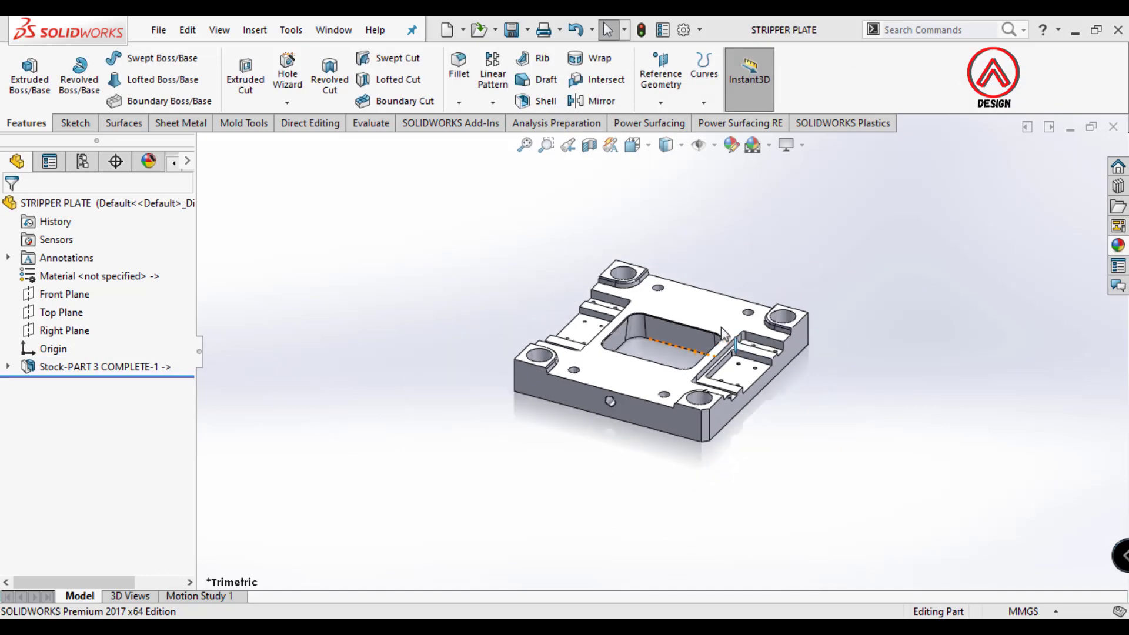
{"action": "mouse_move", "coordinate": [721, 327]}
{"action": "middle_mouse_down"}
{"action": "mouse_move", "coordinate": [579, 377]}
{"action": "mouse_move", "coordinate": [737, 283]}
{"action": "middle_mouse_up"}
{"action": "middle_click_drag", "start_coordinate": [680, 327], "coordinate": [1115, 148]}
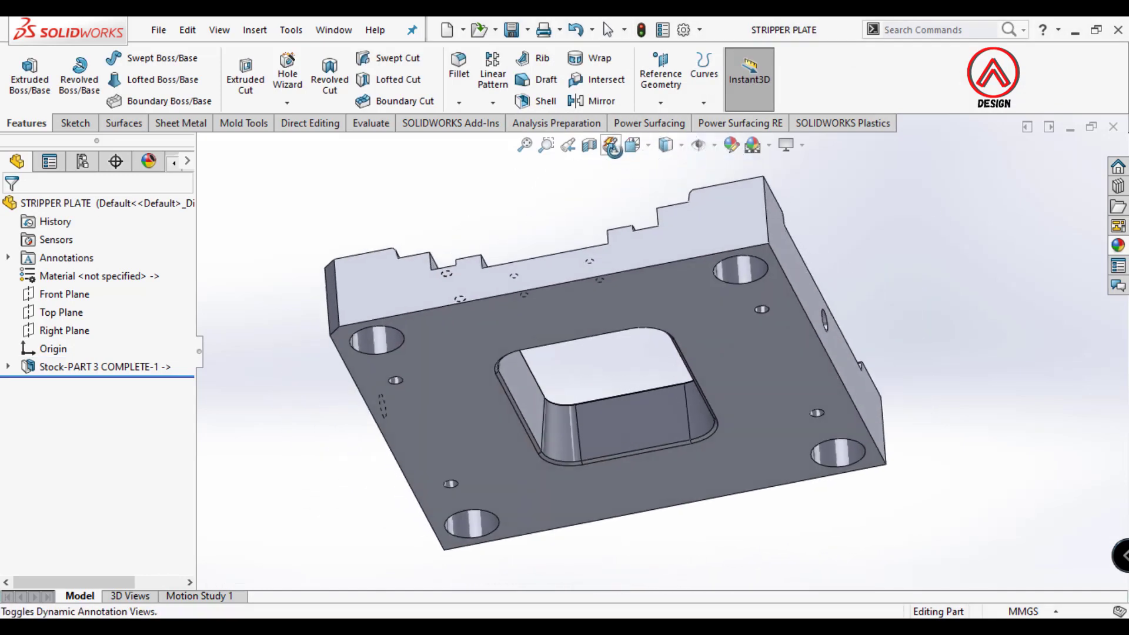
- Hide the ribbed basket, side plate and both locating blocks around the core insert
{"action": "left_click", "coordinate": [1113, 127]}
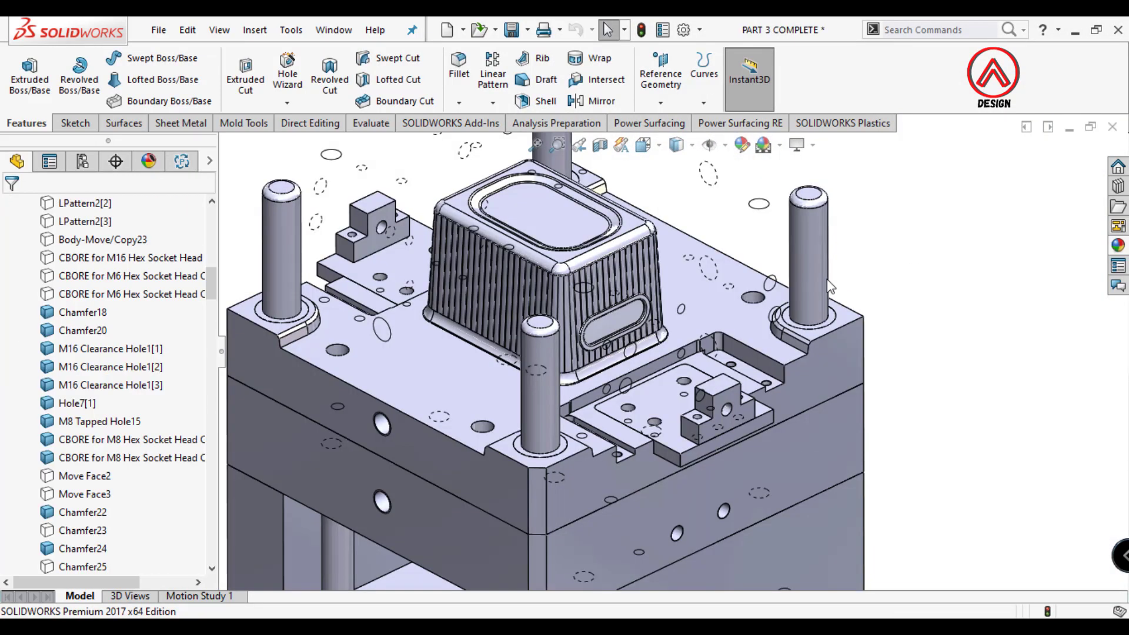
{"action": "left_click", "coordinate": [732, 274]}
{"action": "left_click", "coordinate": [806, 268]}
{"action": "scroll", "coordinate": [662, 323], "scroll_direction": "down", "scroll_amount": 5}
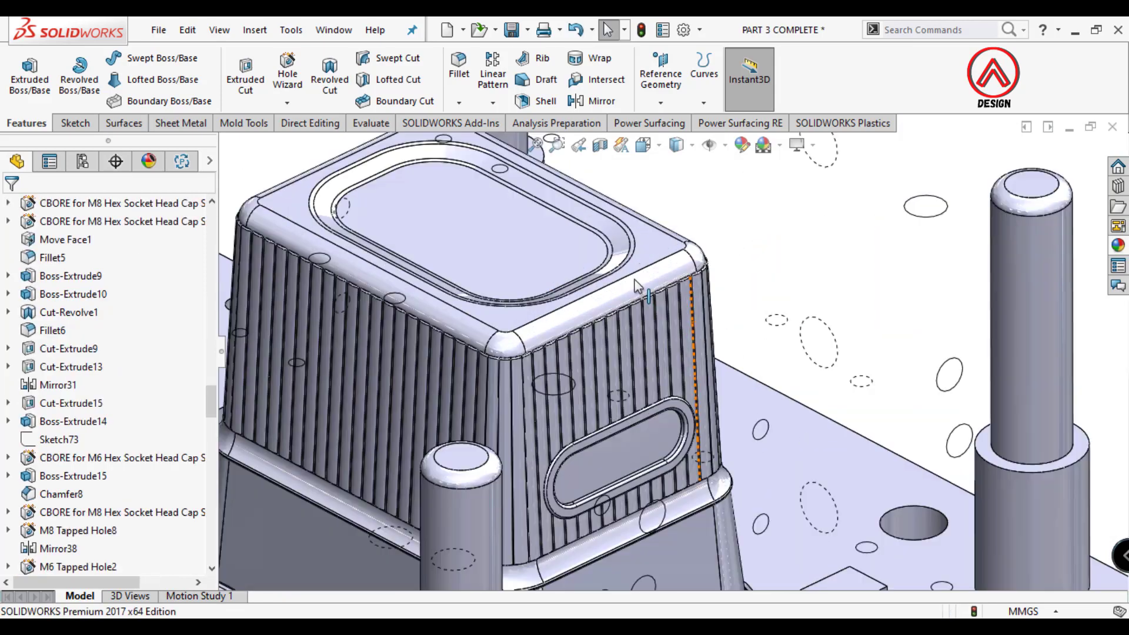
{"action": "left_click", "coordinate": [665, 306]}
{"action": "left_click", "coordinate": [761, 251]}
{"action": "scroll", "coordinate": [672, 375], "scroll_direction": "up", "scroll_amount": 5}
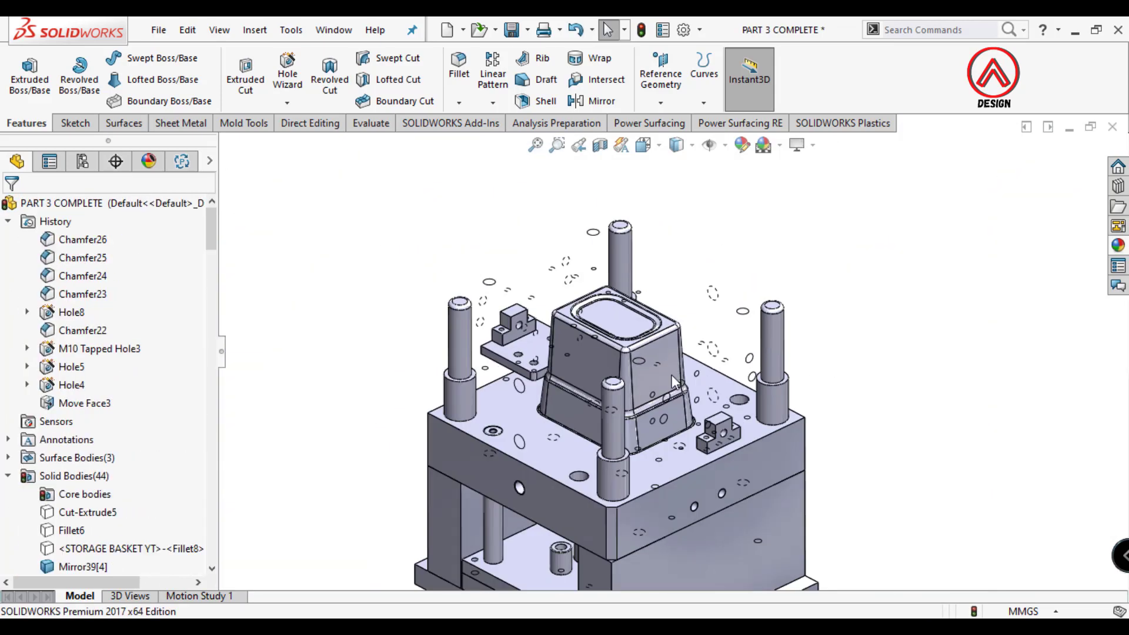
{"action": "scroll", "coordinate": [504, 321], "scroll_direction": "down", "scroll_amount": 5}
{"action": "left_click", "coordinate": [479, 276]}
{"action": "key", "text": "Tab"}
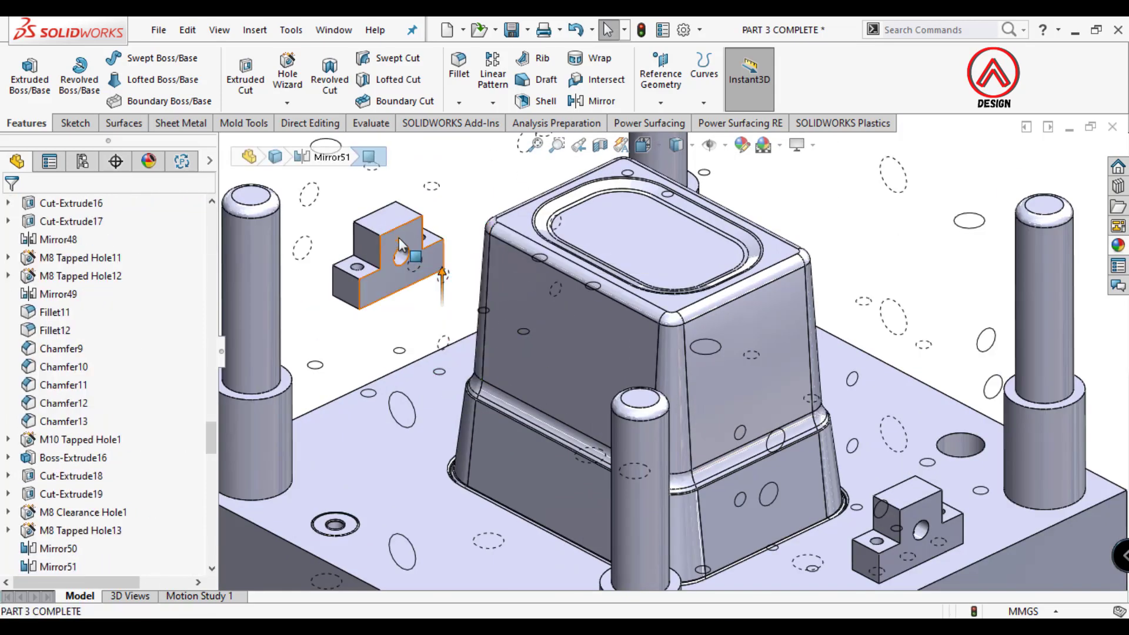
{"action": "left_click", "coordinate": [399, 238]}
{"action": "left_click", "coordinate": [925, 510], "text": "ctrl"}
{"action": "key", "text": "Tab"}
{"action": "scroll", "coordinate": [678, 373], "scroll_direction": "up", "scroll_amount": 5}
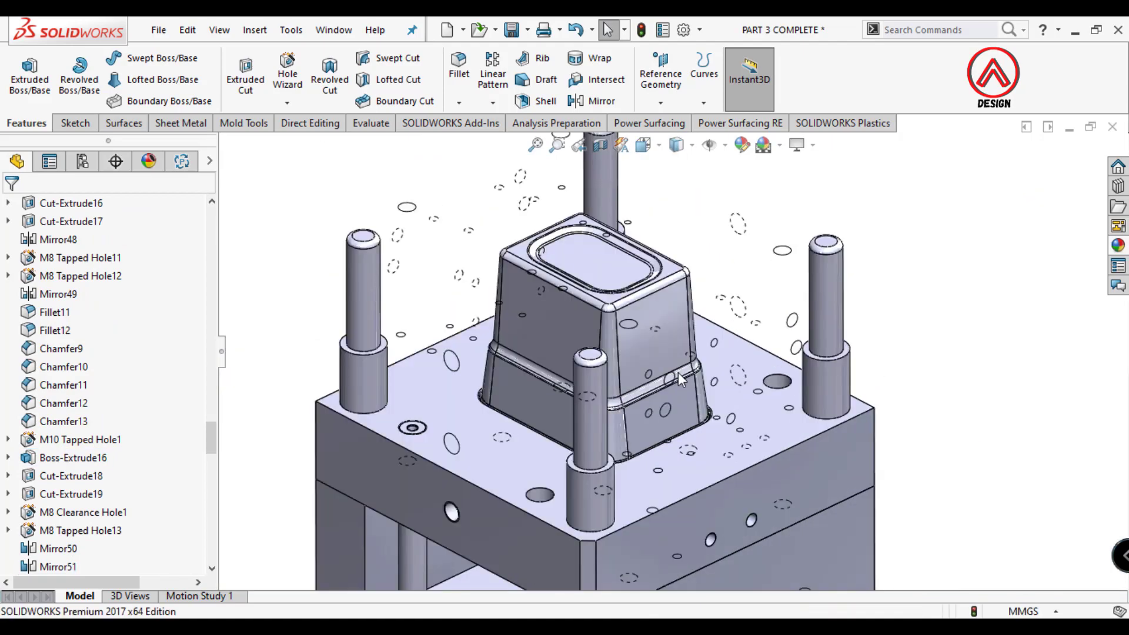
- Insert the Chamfer18 core body into a new part saved as INSERT CORE
{"action": "left_click", "coordinate": [664, 347]}
{"action": "mouse_move", "coordinate": [211, 547]}
{"action": "left_mouse_down"}
{"action": "mouse_move", "coordinate": [209, 244]}
{"action": "mouse_move", "coordinate": [208, 412]}
{"action": "left_mouse_up"}
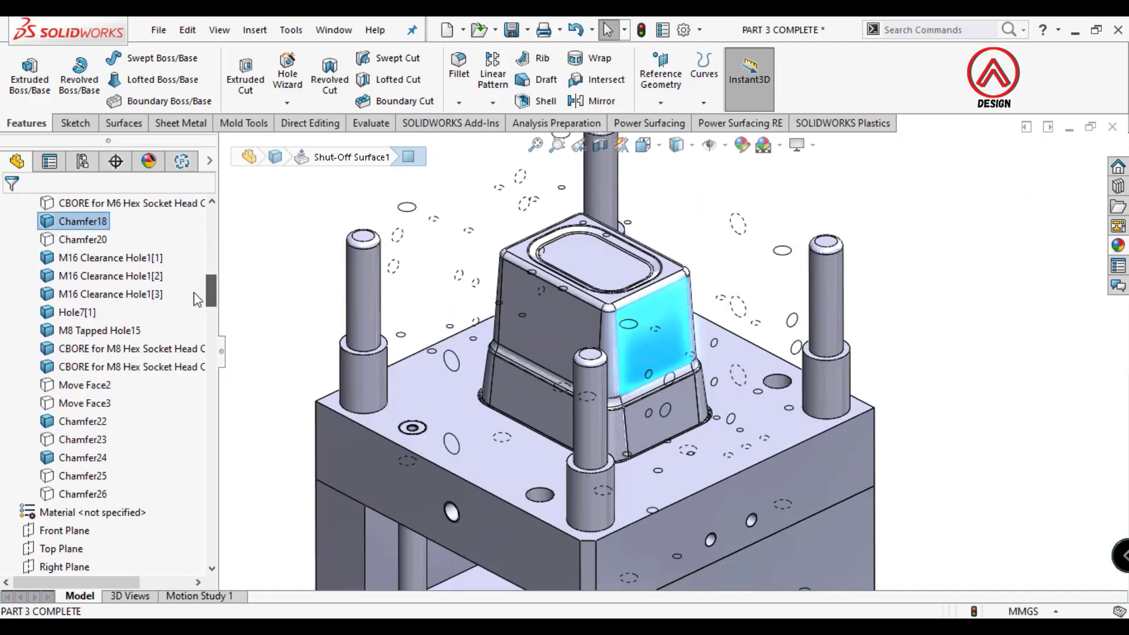
{"action": "right_click", "coordinate": [70, 217]}
{"action": "left_click", "coordinate": [141, 376]}
{"action": "left_click", "coordinate": [183, 410]}
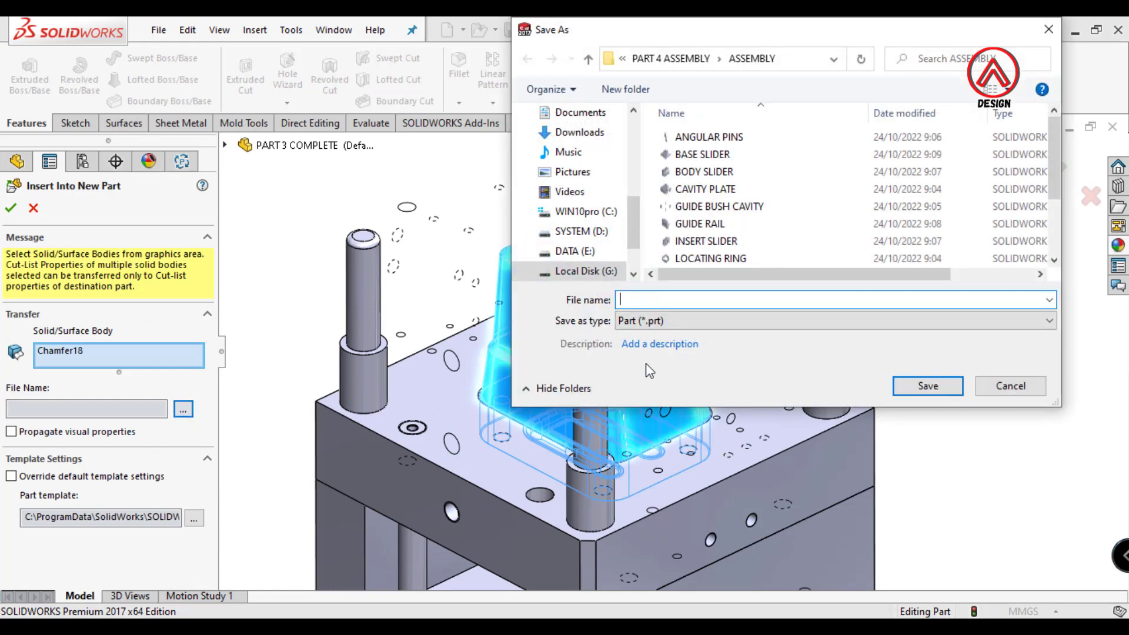
{"action": "type", "text": "INSERT CORE"}
{"action": "left_click", "coordinate": [927, 386]}
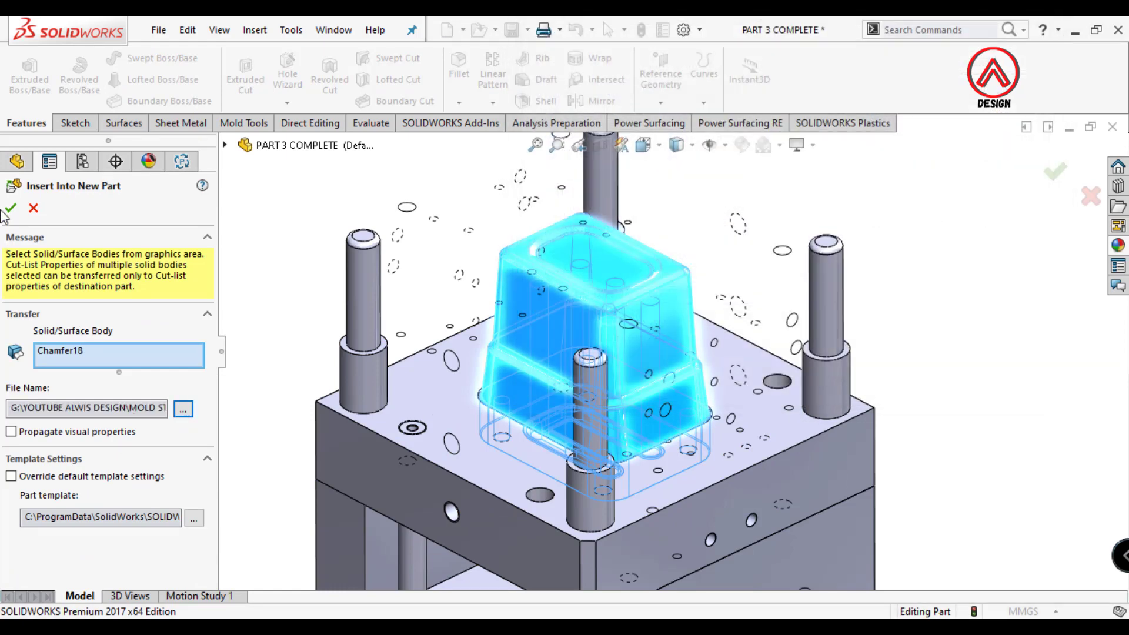
{"action": "key", "text": "Return"}
{"action": "mouse_move", "coordinate": [742, 375]}
{"action": "middle_mouse_down"}
{"action": "mouse_move", "coordinate": [644, 178]}
{"action": "mouse_move", "coordinate": [1092, 144]}
{"action": "middle_mouse_up"}
- Hide the extracted core insert back in the mold
{"action": "key", "text": "ctrl+Tab"}
{"action": "left_click", "coordinate": [653, 303]}
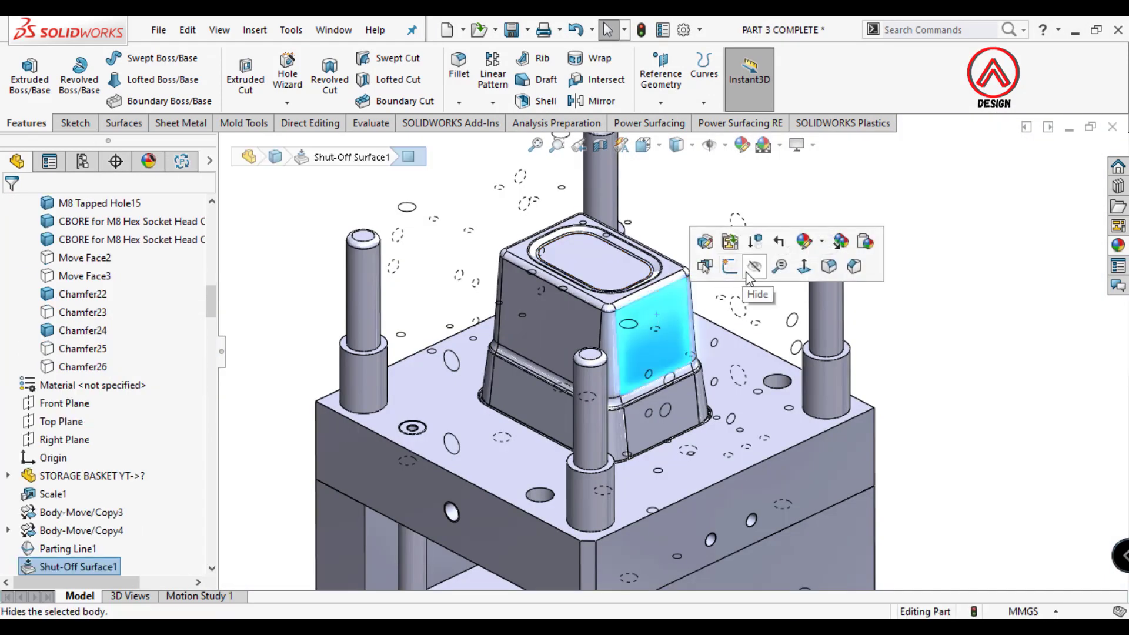
{"action": "left_click", "coordinate": [751, 263]}
{"action": "left_click", "coordinate": [388, 387]}
- Insert the four selected stripper guide bushes into a new part named GUIDE BUSH STRIPPER
{"action": "left_click", "coordinate": [601, 262], "text": "ctrl"}
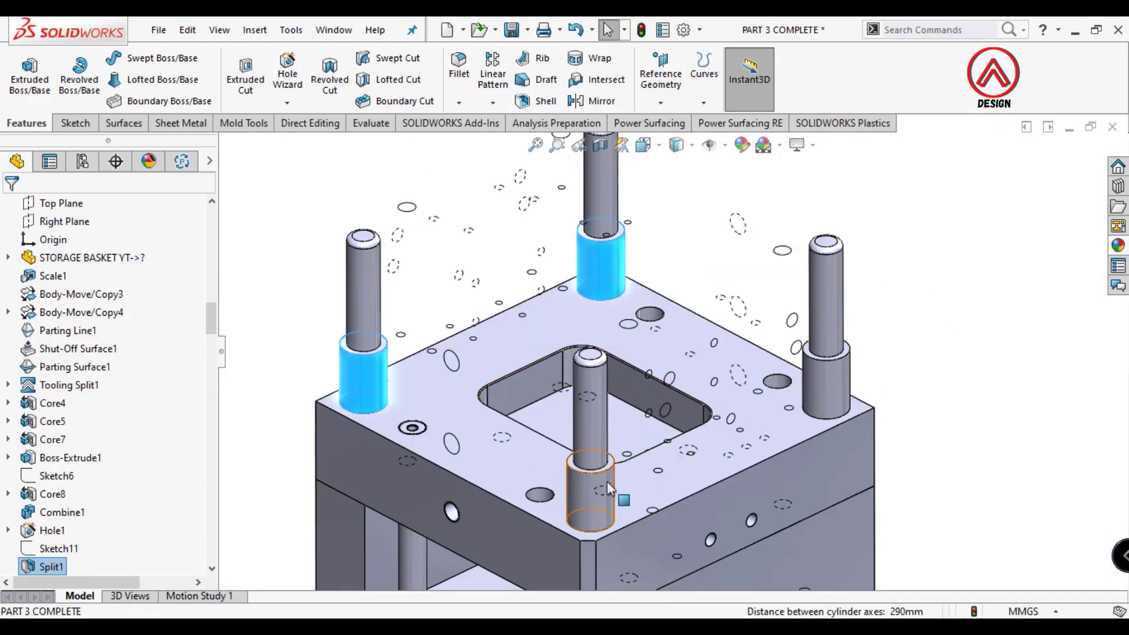
{"action": "left_click", "coordinate": [590, 491], "text": "ctrl"}
{"action": "left_click", "coordinate": [817, 379], "text": "ctrl"}
{"action": "scroll", "coordinate": [207, 333], "scroll_direction": "up", "scroll_amount": 10}
{"action": "scroll", "coordinate": [200, 317], "scroll_direction": "up", "scroll_amount": 5}
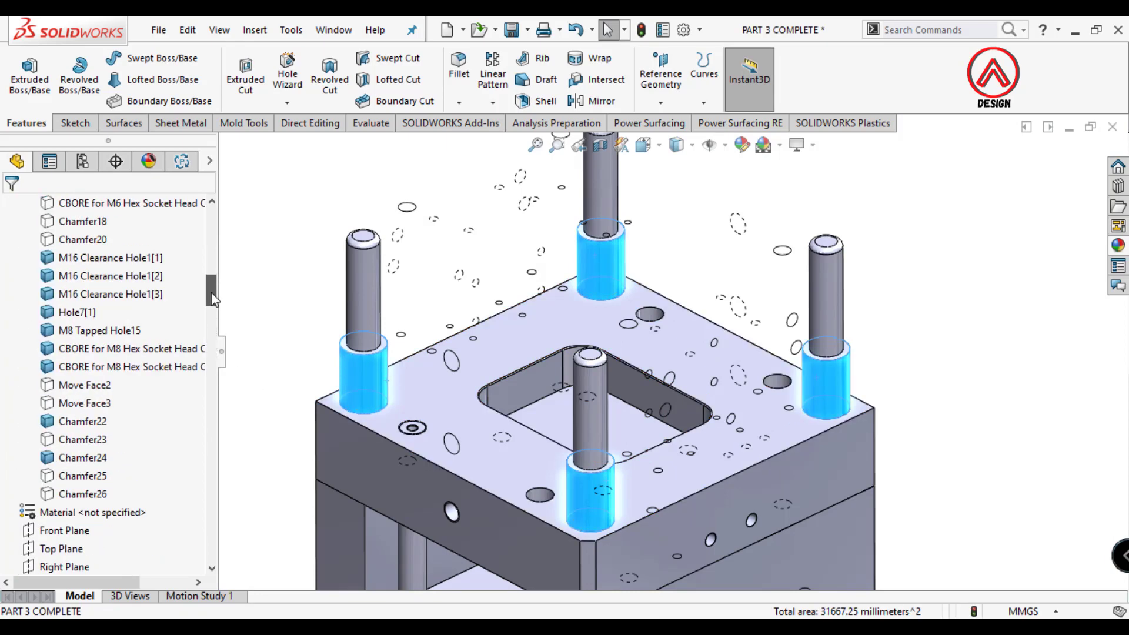
{"action": "scroll", "coordinate": [177, 300], "scroll_direction": "up", "scroll_amount": 5}
{"action": "scroll", "coordinate": [100, 276], "scroll_direction": "up", "scroll_amount": 1}
{"action": "right_click", "coordinate": [88, 294]}
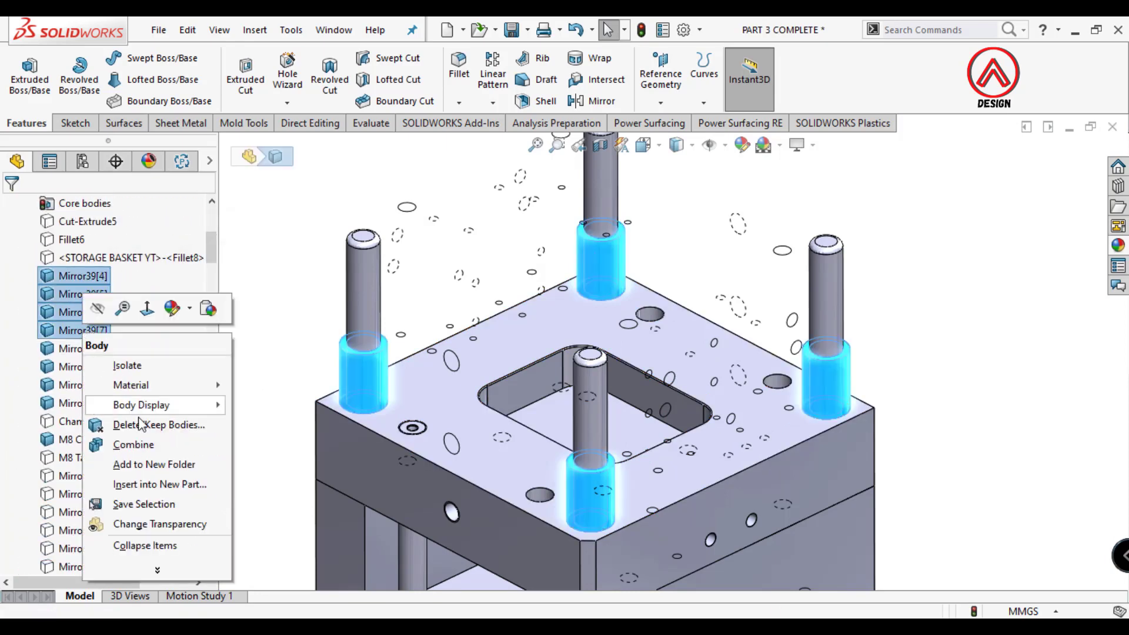
{"action": "left_click", "coordinate": [118, 482]}
{"action": "left_click", "coordinate": [169, 441]}
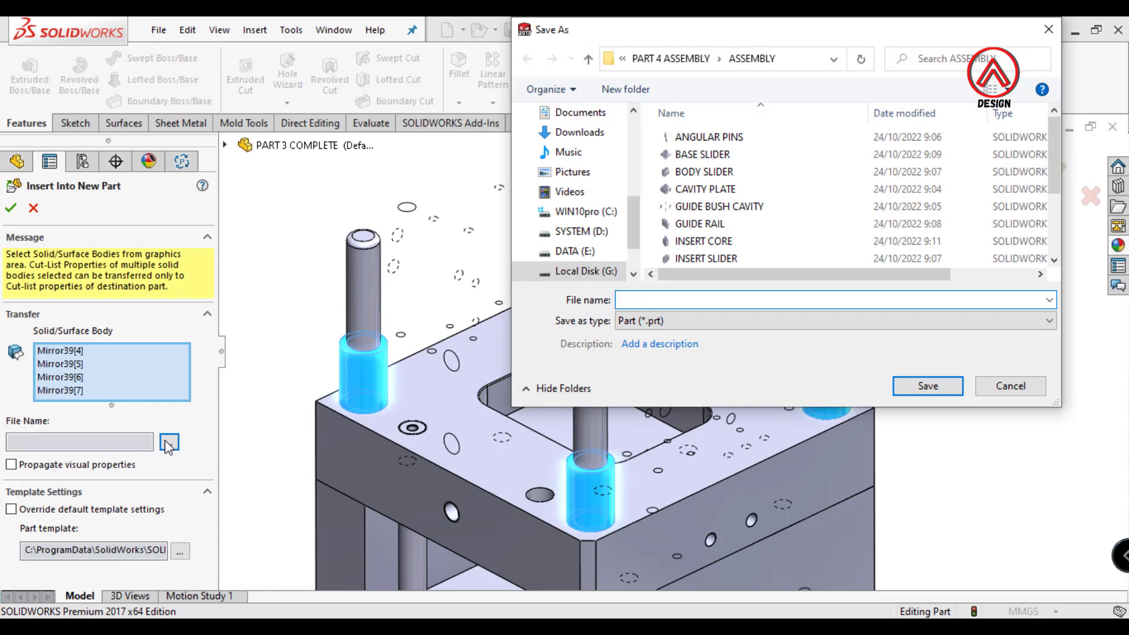
{"action": "type", "text": "GUIDE BUSH STRIPPER"}
{"action": "left_click", "coordinate": [929, 387]}
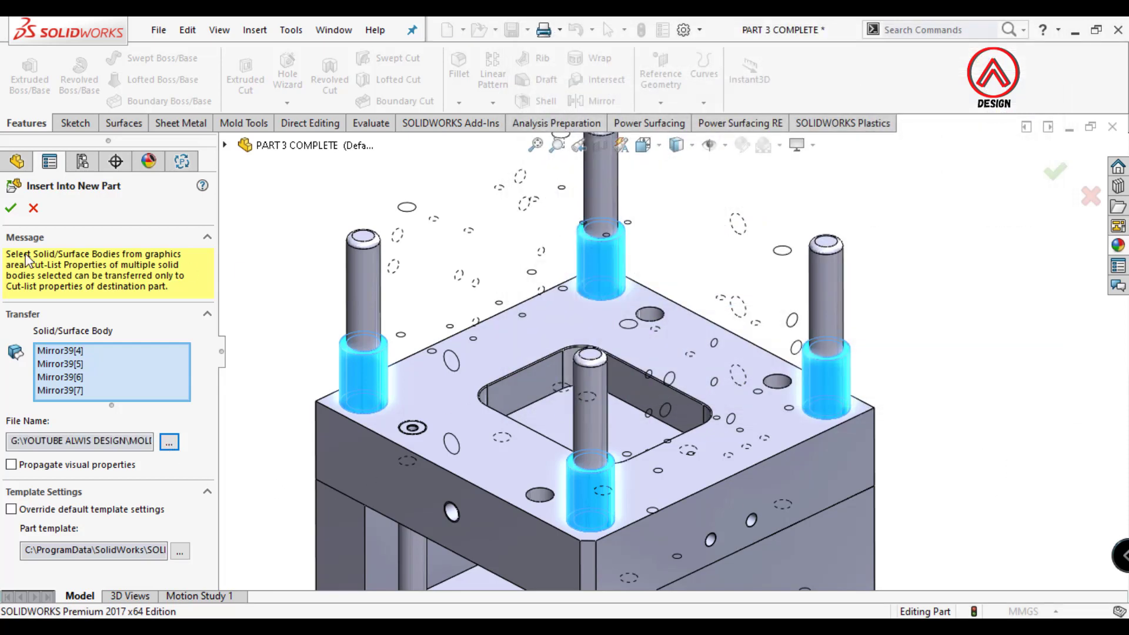
{"action": "left_click", "coordinate": [10, 208]}
- Chamfer the top face of each bush 1 mm × 45°, then save the part
{"action": "left_click", "coordinate": [459, 103]}
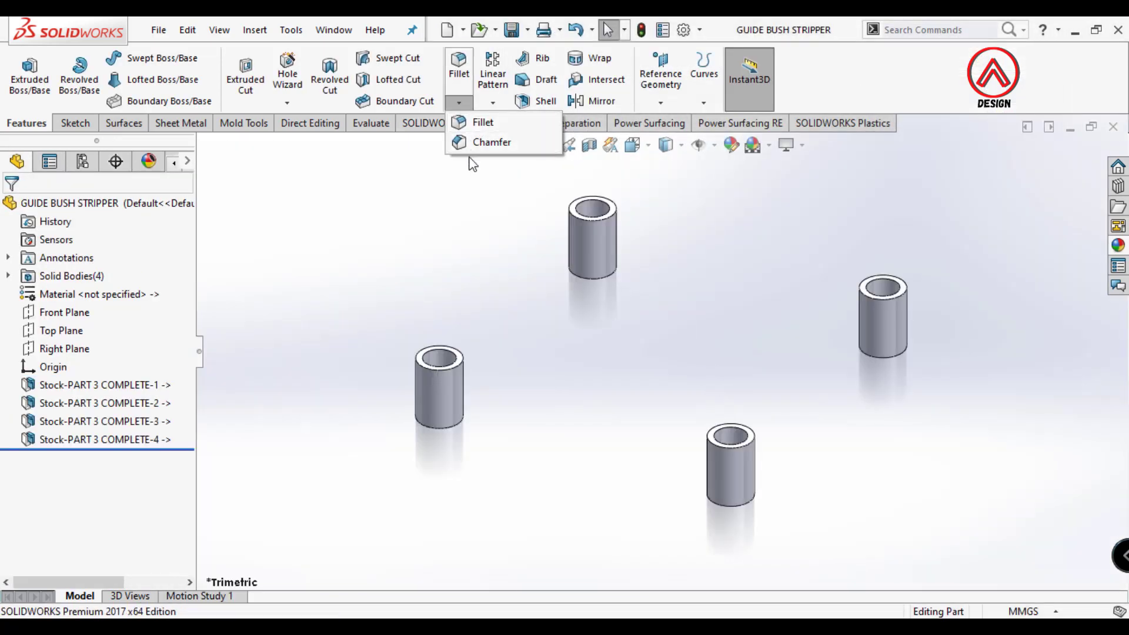
{"action": "left_click", "coordinate": [486, 139]}
{"action": "left_click", "coordinate": [467, 365]}
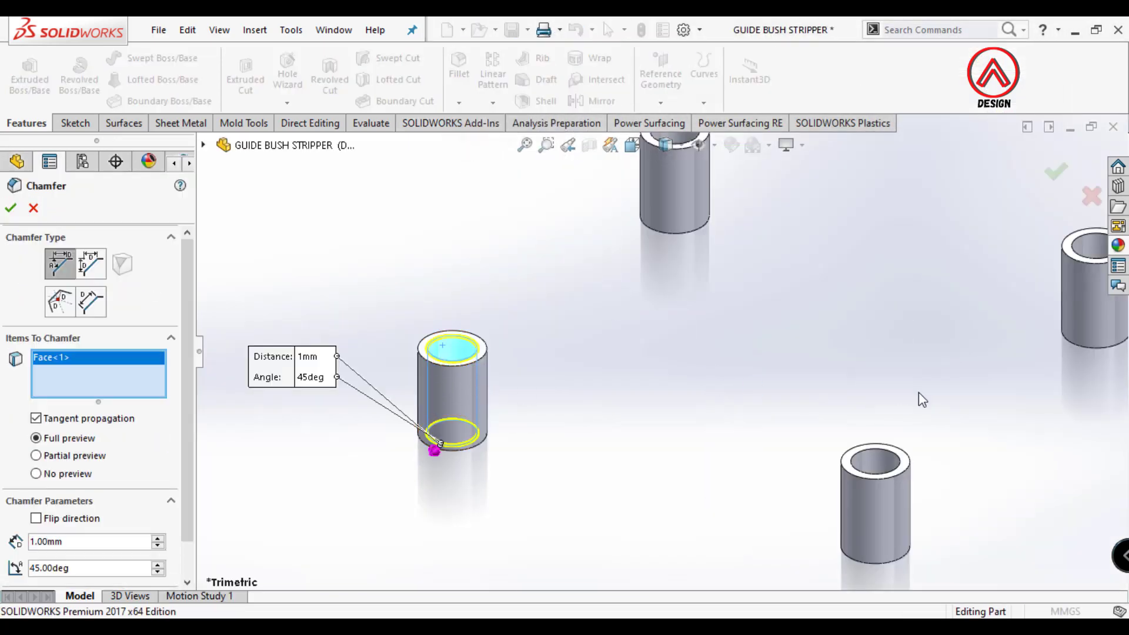
{"action": "key", "text": "Return"}
{"action": "middle_click_drag", "start_coordinate": [797, 378], "coordinate": [877, 338]}
{"action": "left_click", "coordinate": [871, 314]}
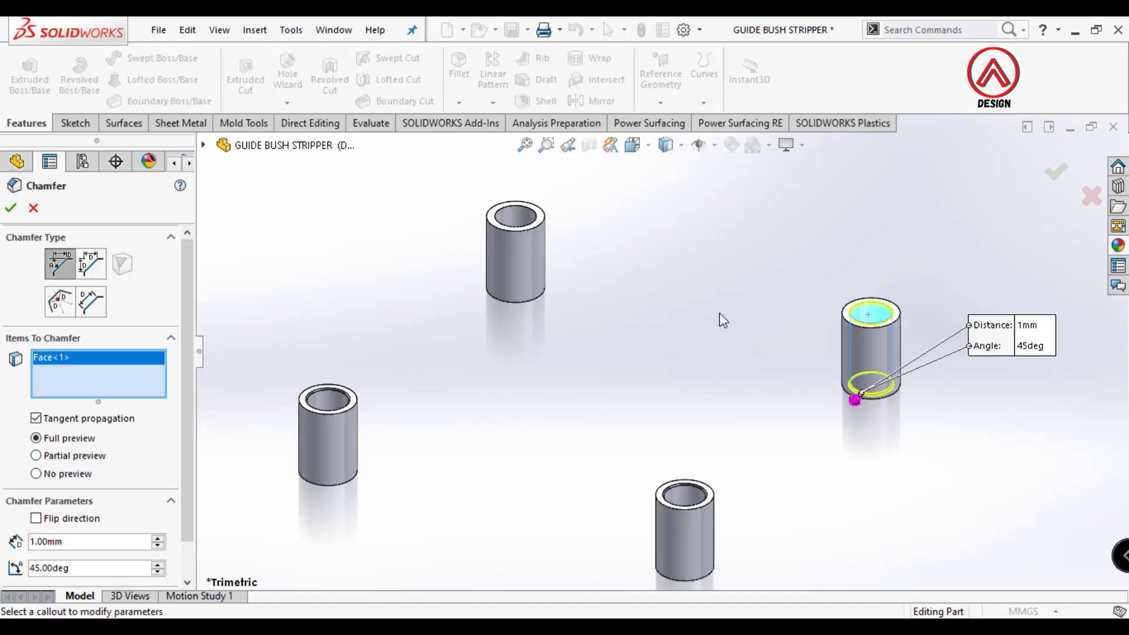
{"action": "key", "text": "Return"}
{"action": "key", "text": "Return"}
{"action": "left_click", "coordinate": [516, 216]}
{"action": "key", "text": "Return"}
{"action": "key", "text": "ctrl+w"}
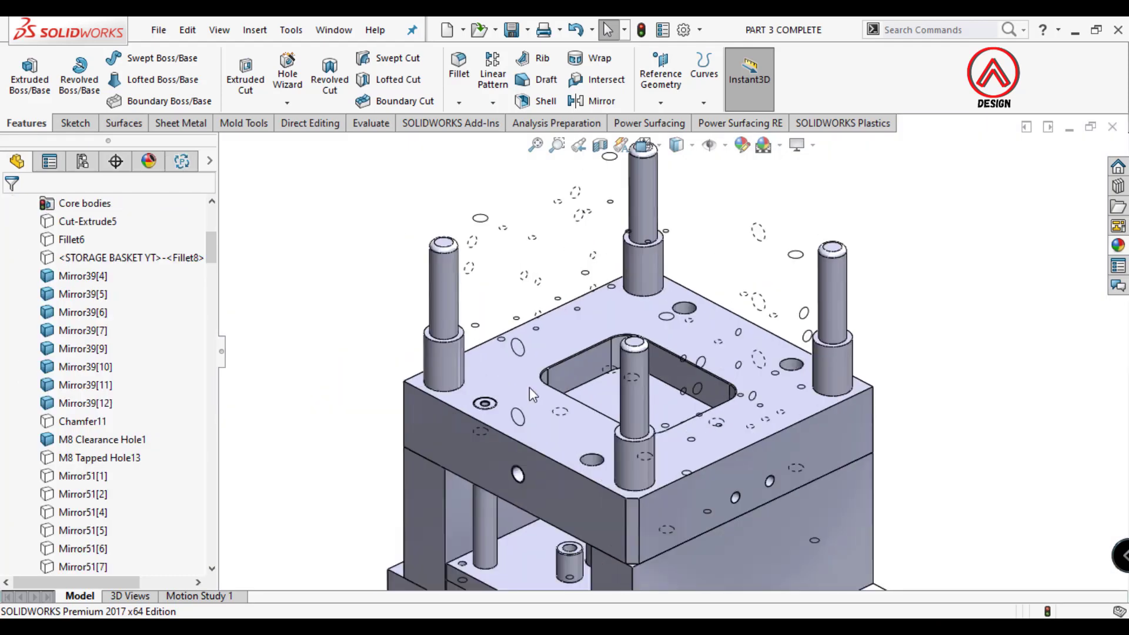
- Hide the four stripper guide bushes
{"action": "left_click", "coordinate": [625, 464], "text": "ctrl"}
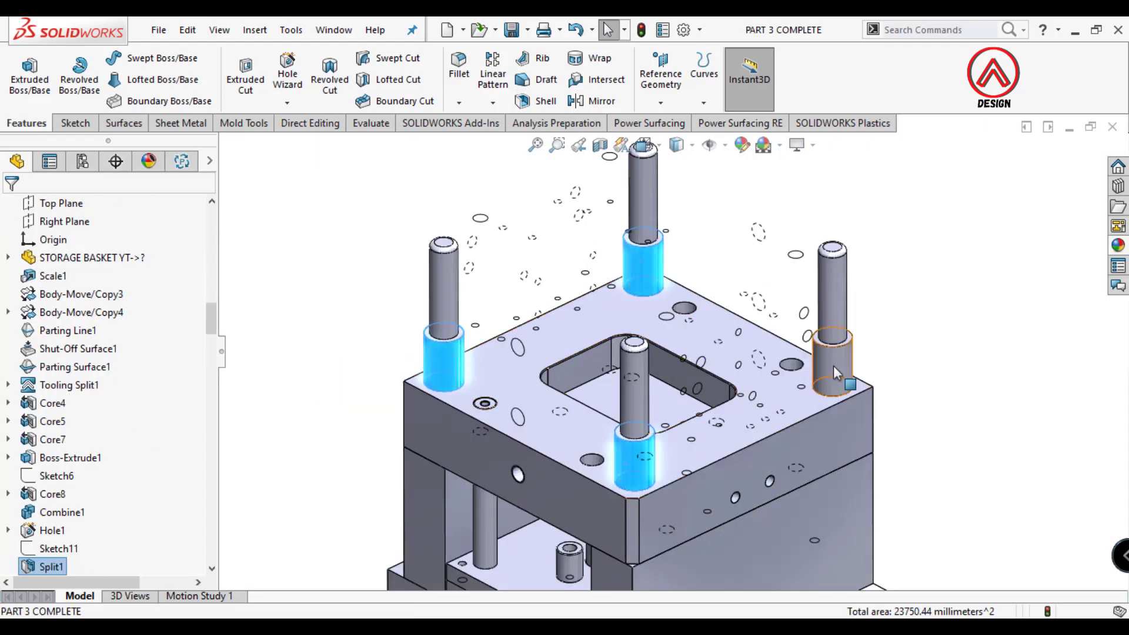
{"action": "left_click", "coordinate": [927, 316]}
{"action": "scroll", "coordinate": [610, 394], "scroll_direction": "up", "scroll_amount": 2}
- Insert the core plate body into a new part named CORE PLATE
{"action": "left_click", "coordinate": [609, 394]}
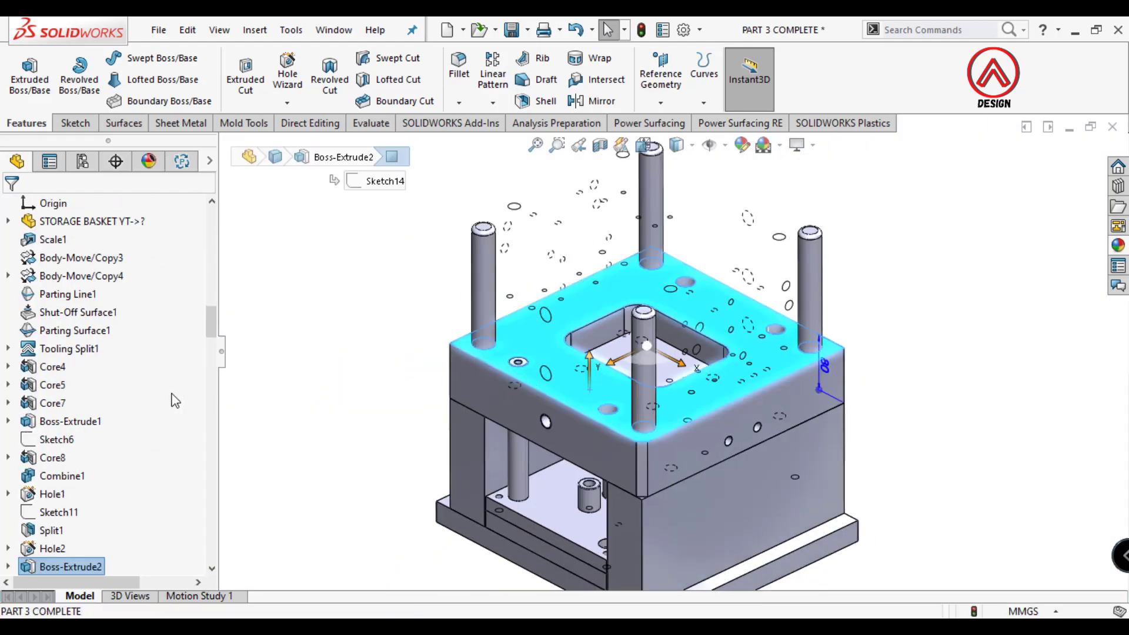
{"action": "left_click_drag", "start_coordinate": [210, 338], "coordinate": [212, 256]}
{"action": "scroll", "coordinate": [117, 294], "scroll_direction": "down", "scroll_amount": 5}
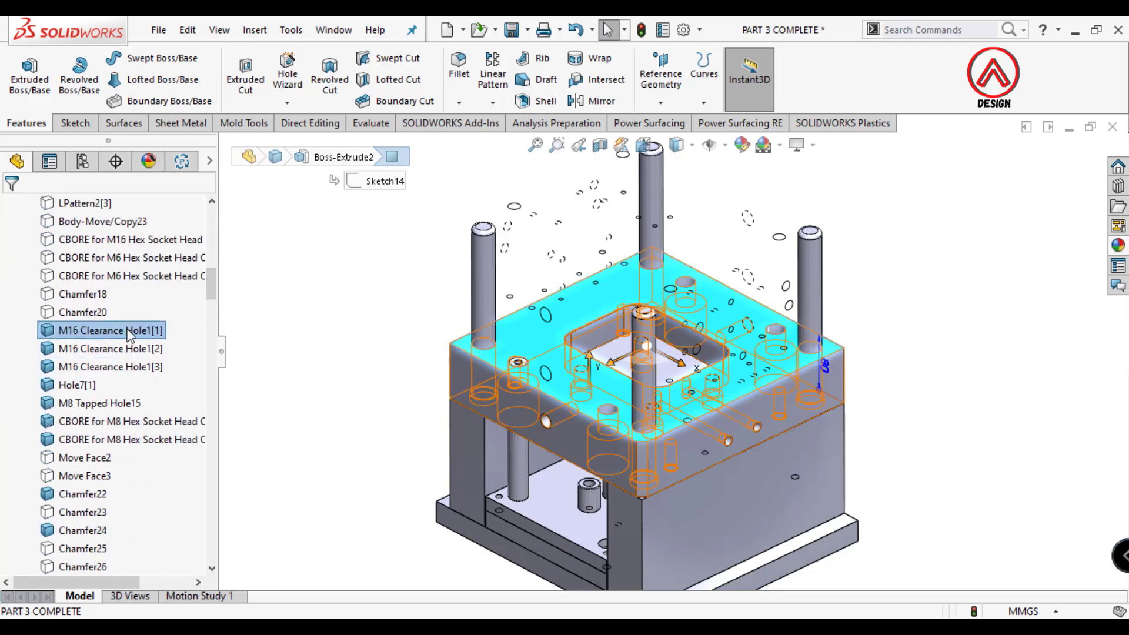
{"action": "right_click", "coordinate": [124, 328]}
{"action": "left_click", "coordinate": [176, 464]}
{"action": "left_click", "coordinate": [184, 417]}
{"action": "type", "text": "CORE PLATE"}
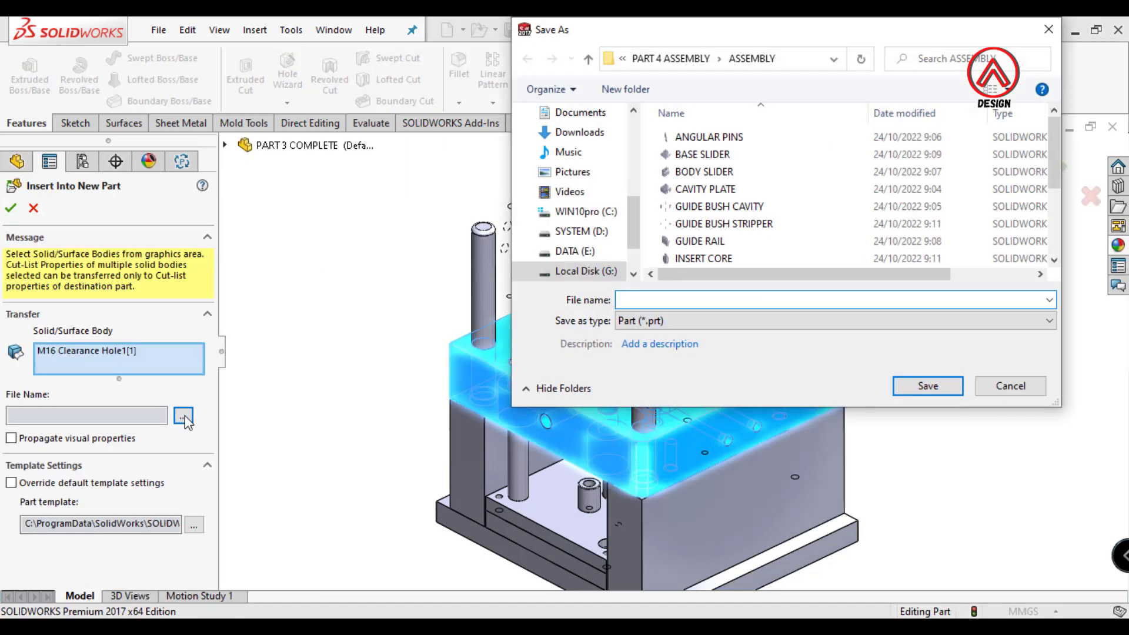
{"action": "left_click", "coordinate": [928, 387]}
{"action": "key", "text": "Return"}
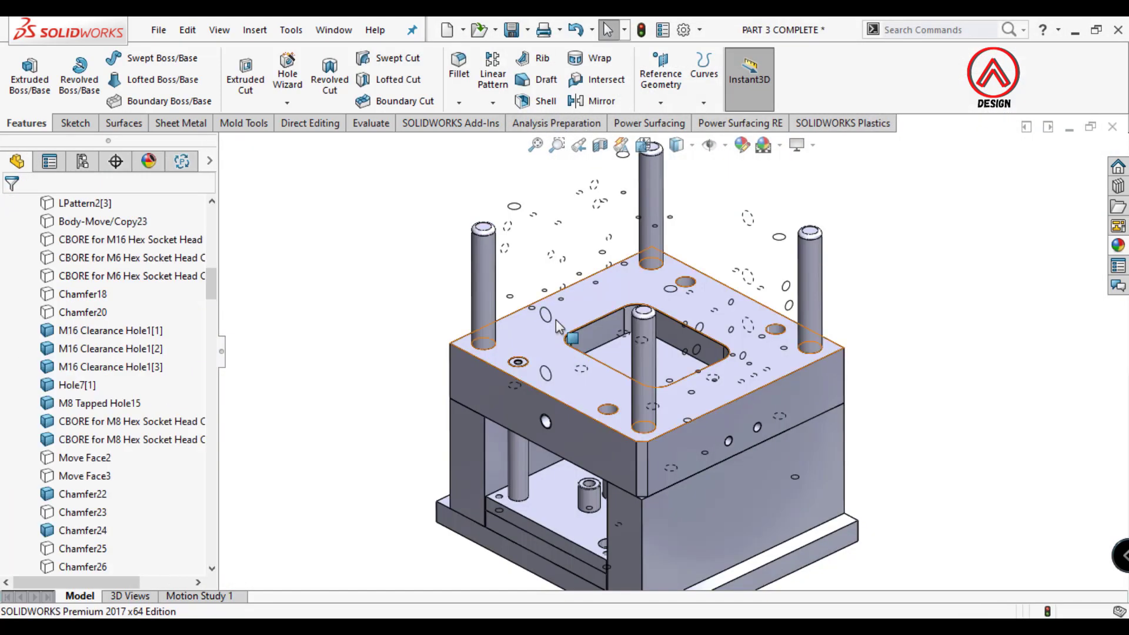
- Hide the core plate and select the four guide pins
{"action": "left_click", "coordinate": [565, 312]}
{"action": "left_click", "coordinate": [644, 274]}
{"action": "left_click", "coordinate": [478, 288]}
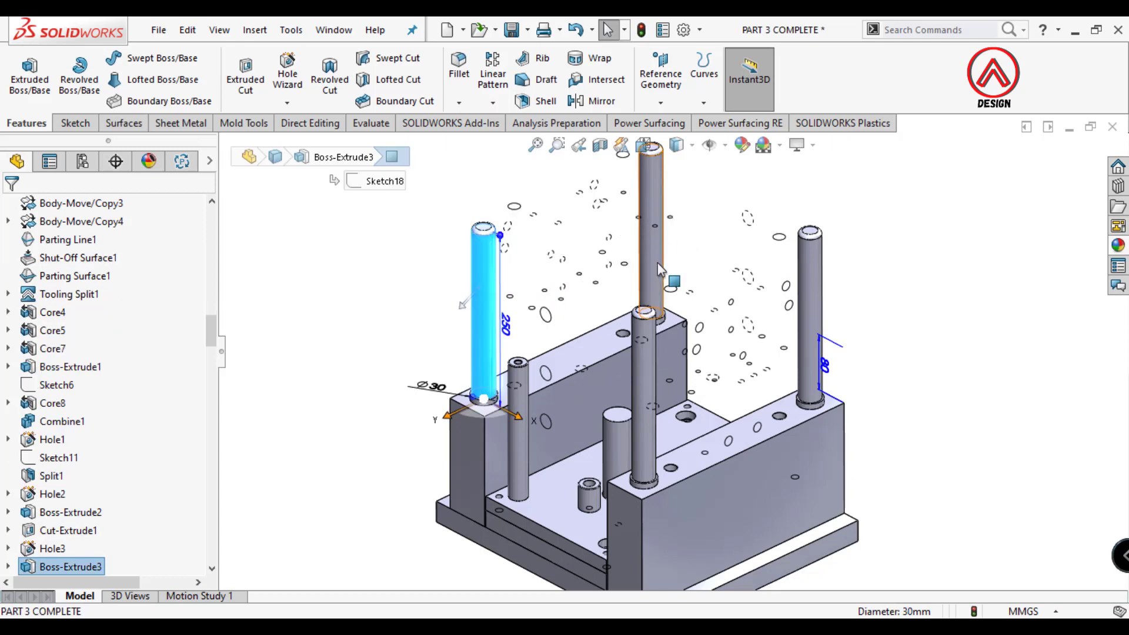
{"action": "left_click", "coordinate": [658, 263], "text": "ctrl"}
{"action": "left_click", "coordinate": [811, 351], "text": "ctrl"}
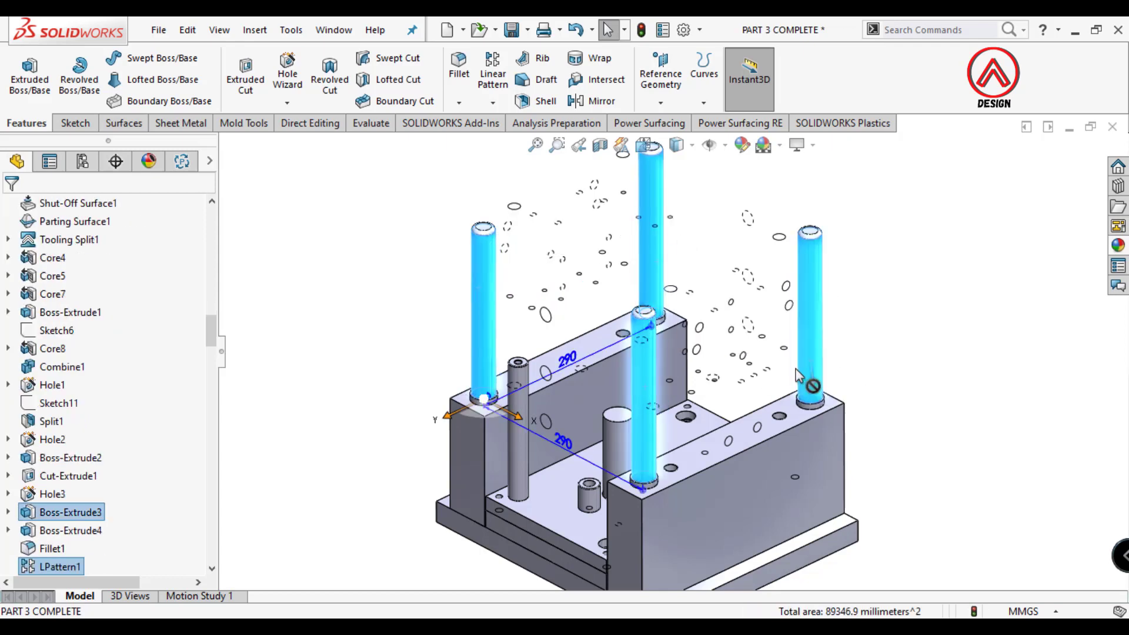
{"action": "left_click_drag", "start_coordinate": [211, 332], "coordinate": [210, 276]}
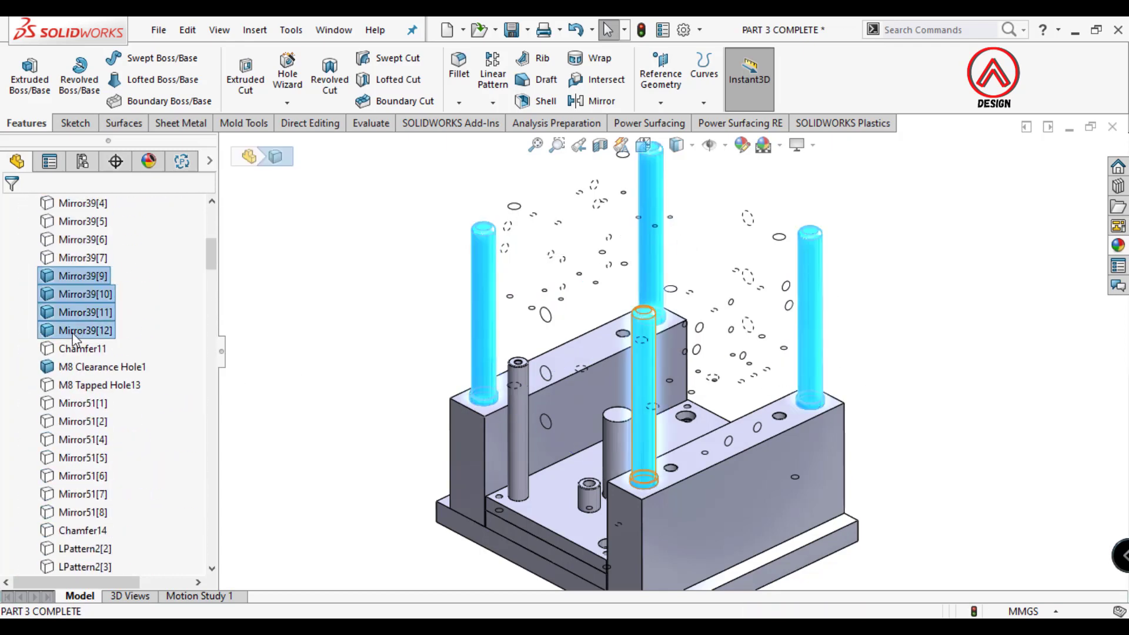
- Insert the four guide pin bodies into a new part named GUIDE PINS CORE
{"action": "right_click", "coordinate": [100, 275]}
{"action": "left_click", "coordinate": [135, 485]}
{"action": "left_click", "coordinate": [167, 448]}
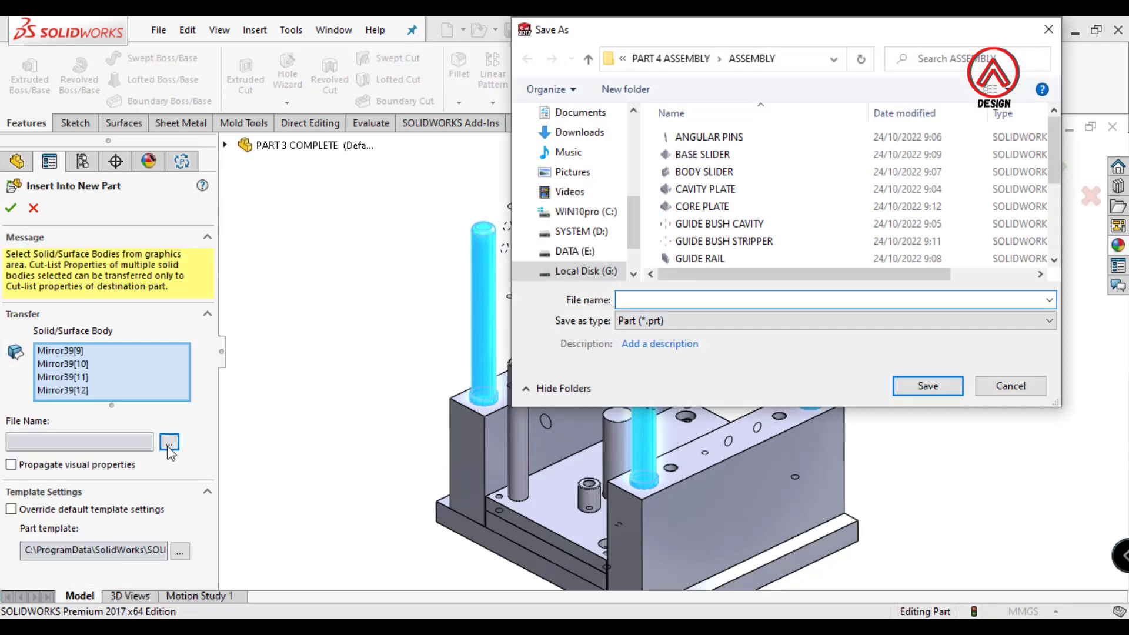
{"action": "type", "text": "GUID"}
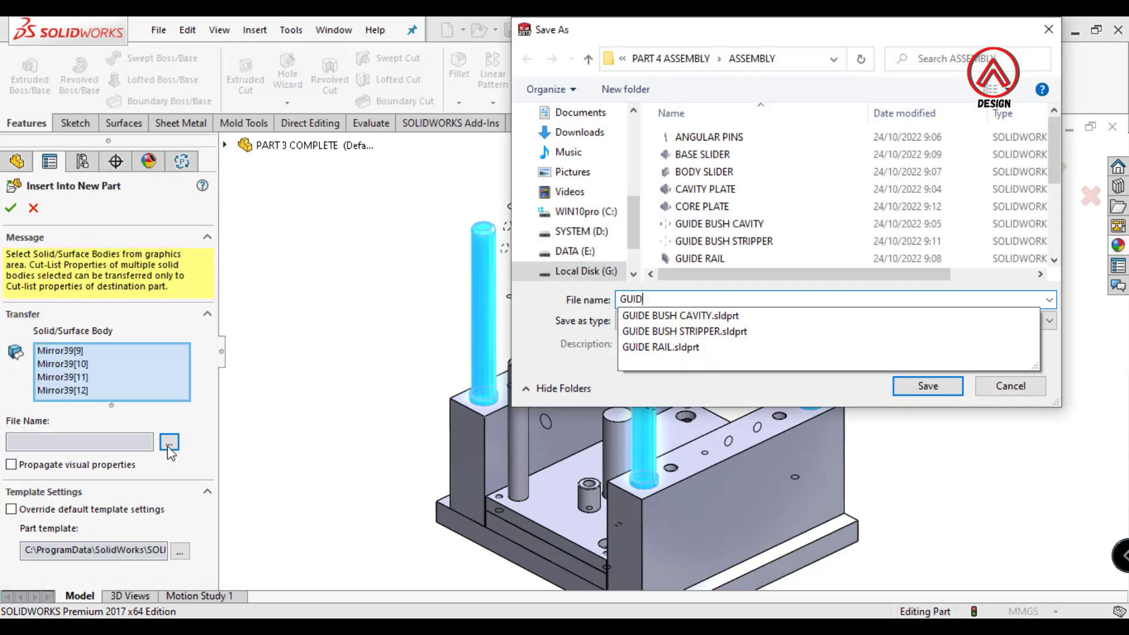
{"action": "type", "text": "E PINS CORE"}
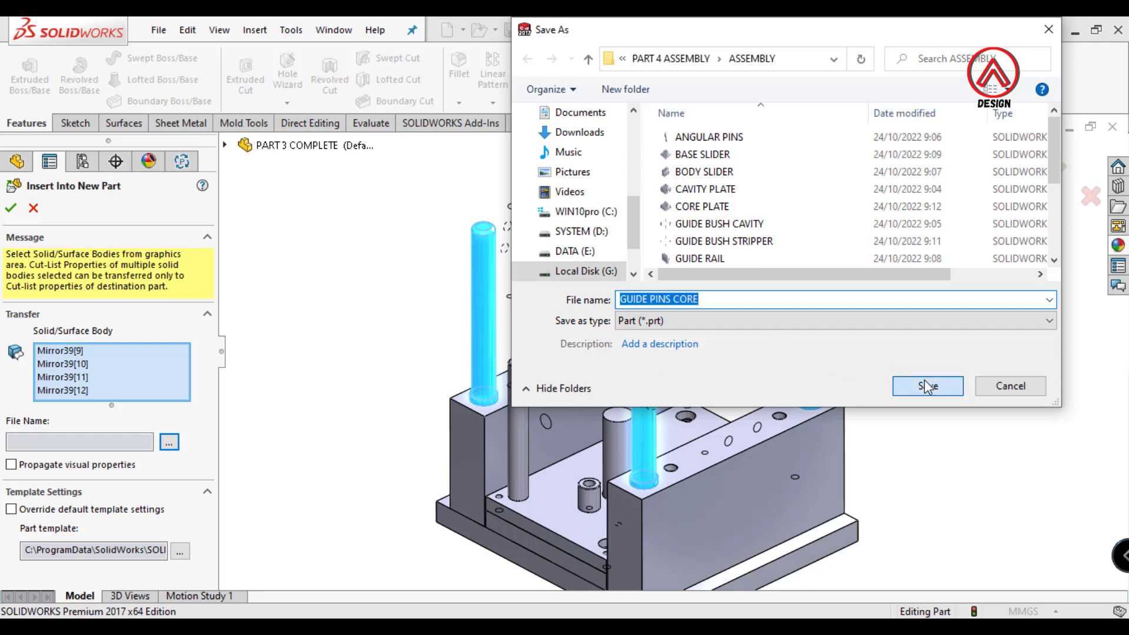
{"action": "left_click", "coordinate": [925, 386]}
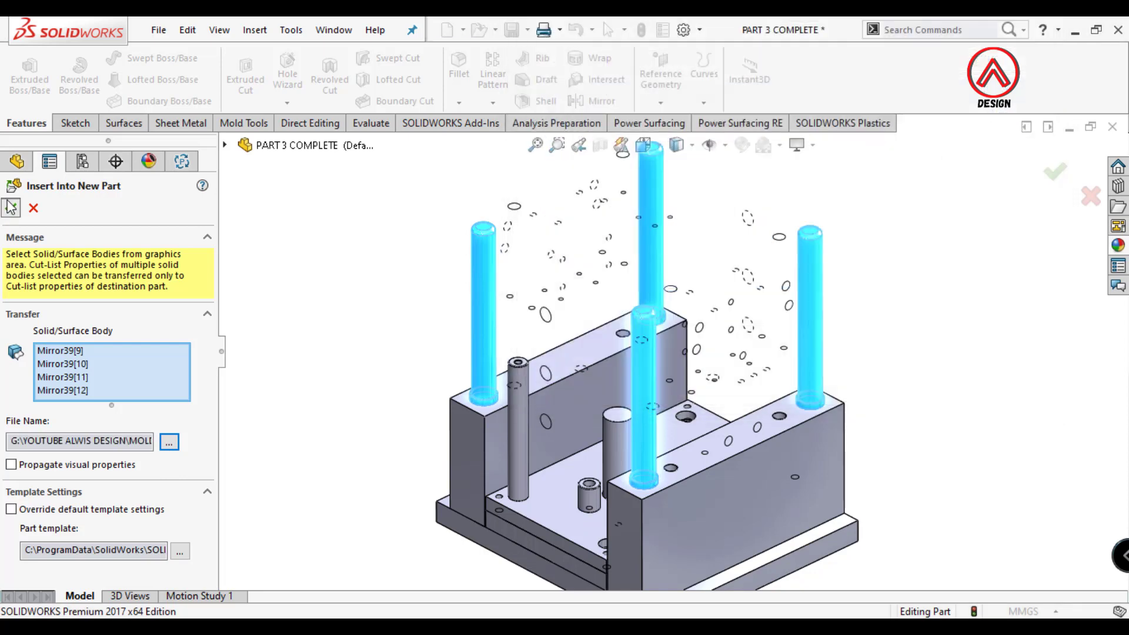
{"action": "left_click", "coordinate": [11, 208]}
- Return to the mold and hide the four guide pins
{"action": "key", "text": "ctrl+Tab"}
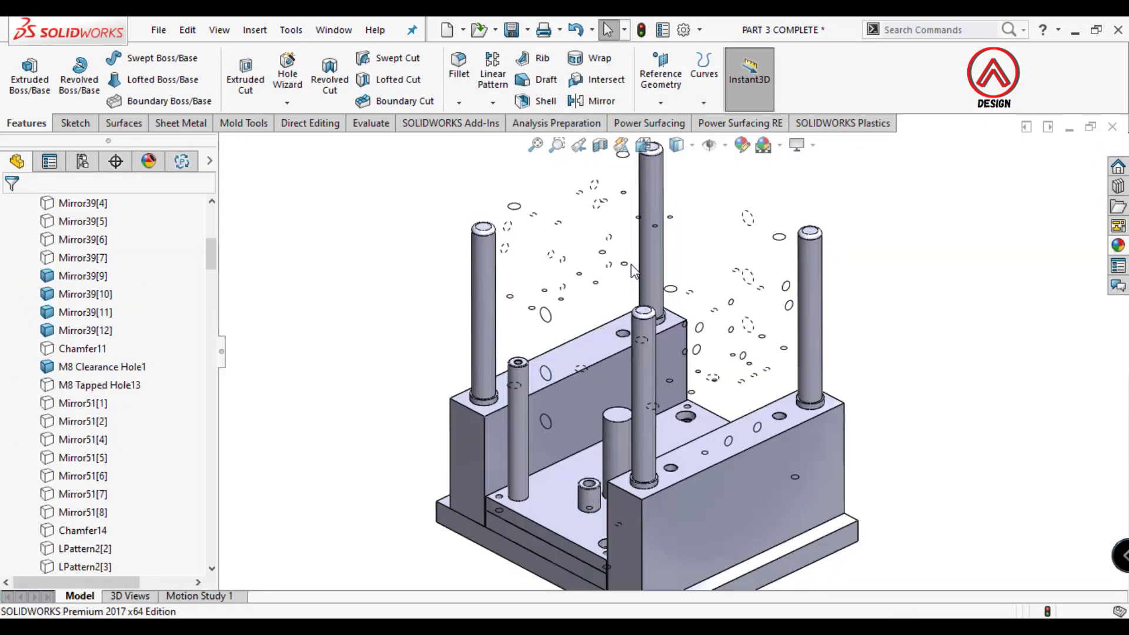
{"action": "left_click", "coordinate": [483, 306]}
{"action": "left_click", "coordinate": [653, 265], "text": "ctrl"}
{"action": "left_click", "coordinate": [647, 376], "text": "ctrl"}
{"action": "left_click", "coordinate": [815, 331], "text": "ctrl"}
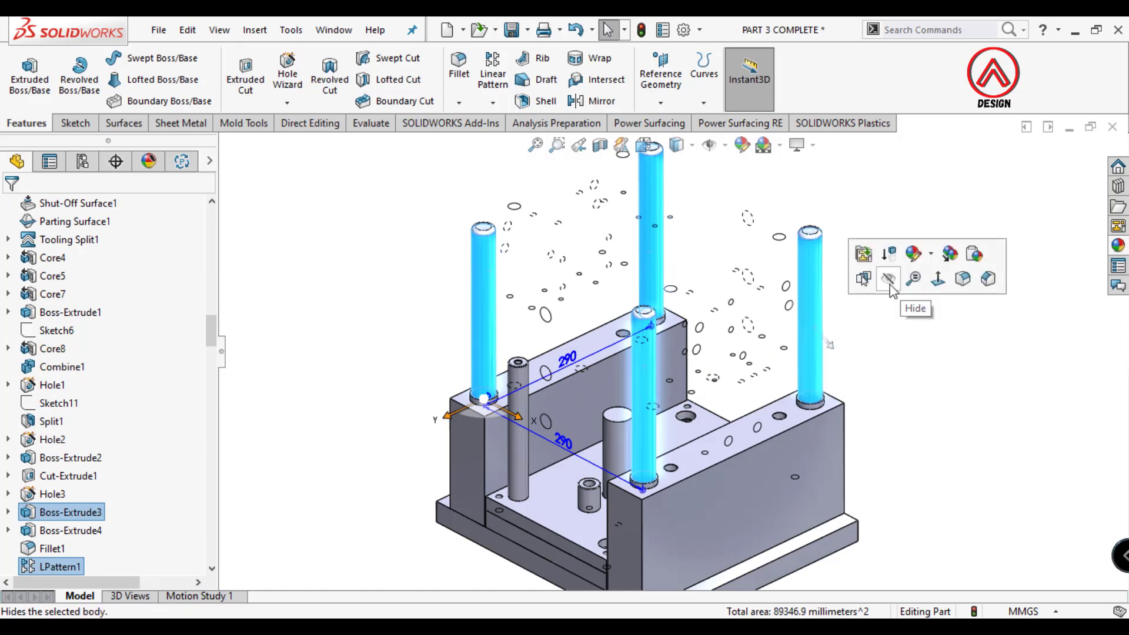
{"action": "left_click", "coordinate": [908, 280]}
- Insert the return pin body into a new part named RETURN PINS
{"action": "left_click", "coordinate": [506, 412]}
{"action": "mouse_move", "coordinate": [213, 515]}
{"action": "left_mouse_down"}
{"action": "mouse_move", "coordinate": [218, 356]}
{"action": "mouse_move", "coordinate": [216, 558]}
{"action": "left_mouse_up"}
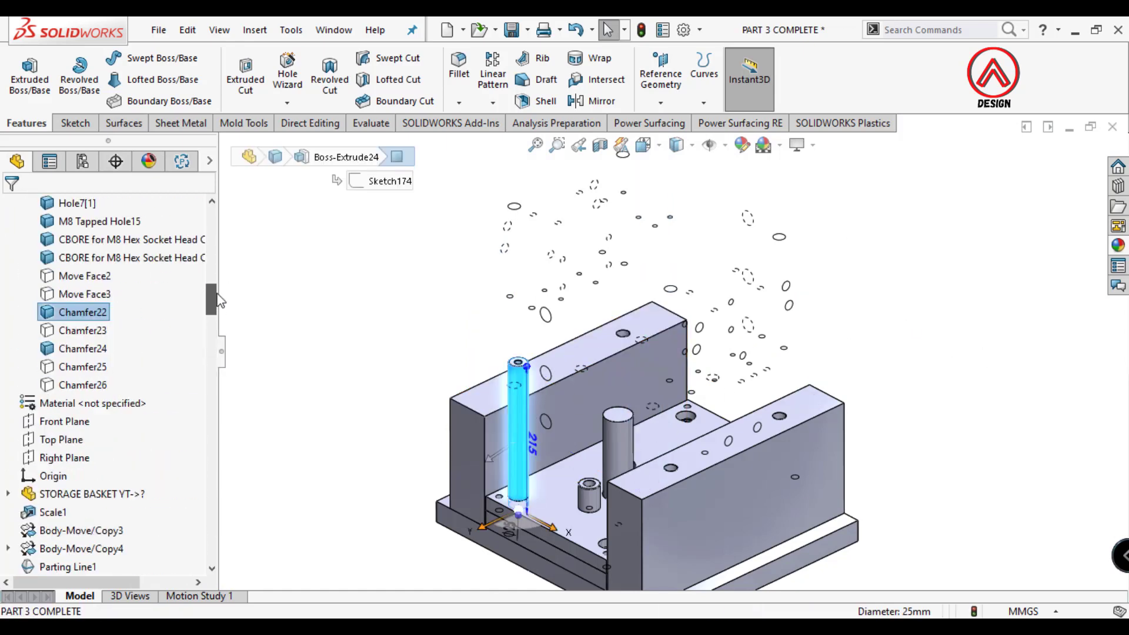
{"action": "right_click", "coordinate": [88, 311]}
{"action": "left_click", "coordinate": [141, 444]}
{"action": "left_click", "coordinate": [183, 410]}
{"action": "type", "text": "RETURN PINS"}
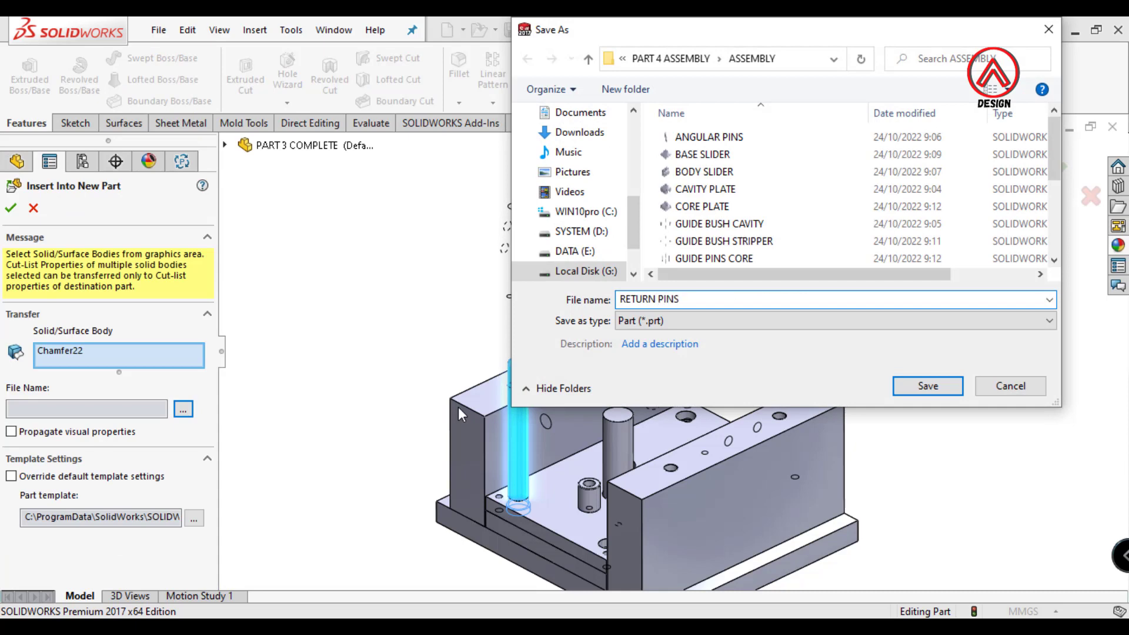
{"action": "key", "text": "Return"}
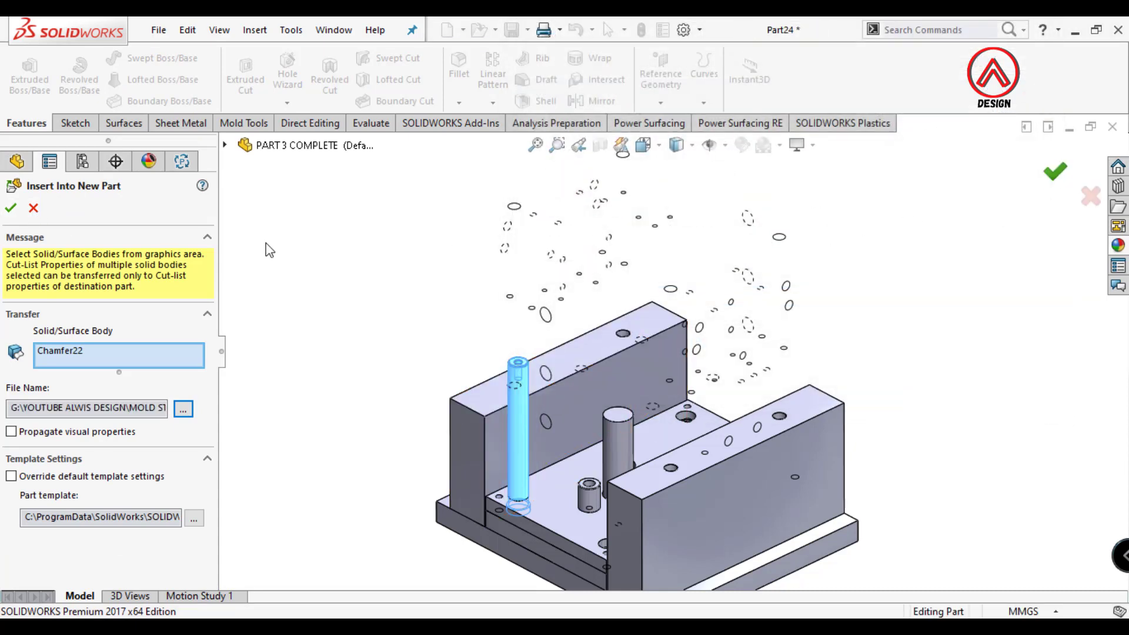
{"action": "left_click", "coordinate": [1056, 171]}
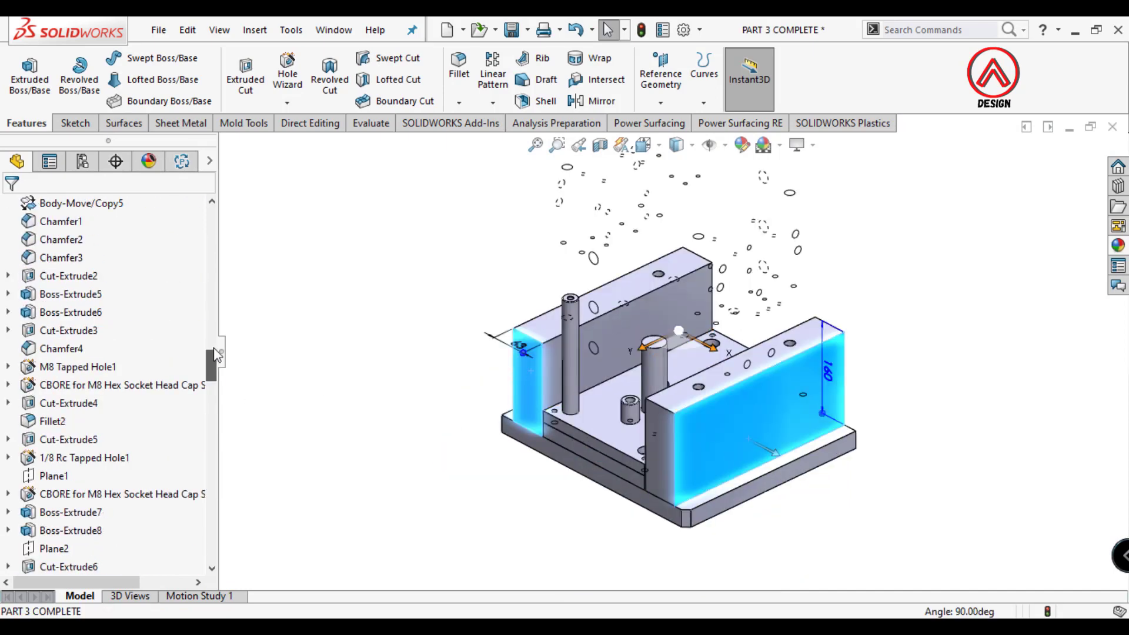
- Insert both spacer block bodies into a new SPACER BLOCK part and return to the mold
{"action": "right_click", "coordinate": [126, 317]}
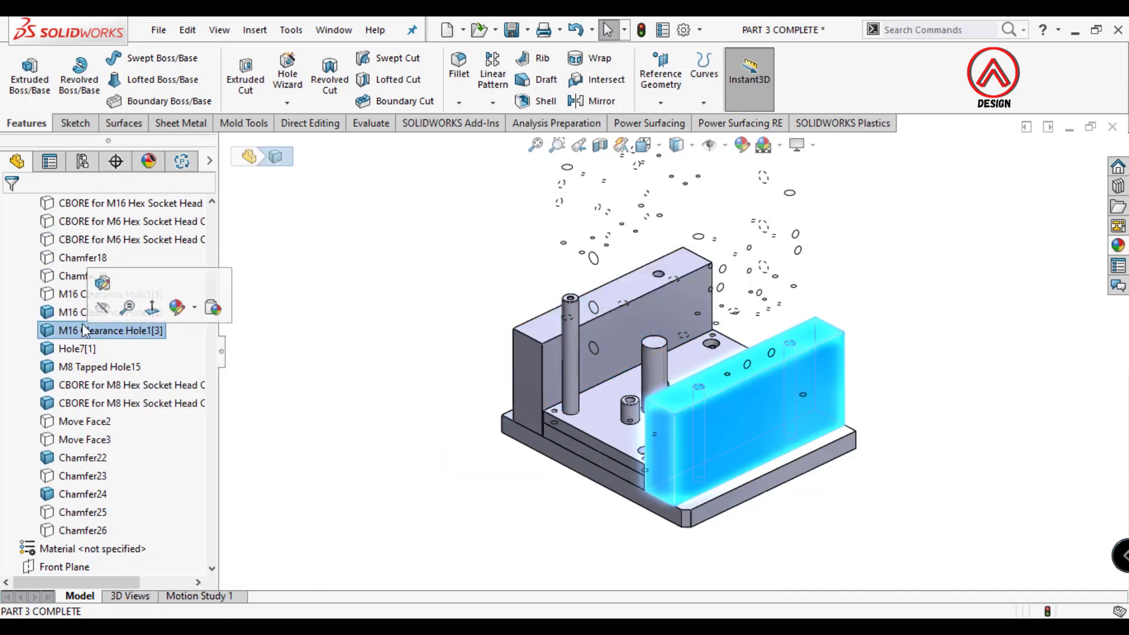
{"action": "right_click", "coordinate": [66, 328]}
{"action": "left_click", "coordinate": [143, 479]}
{"action": "left_click", "coordinate": [183, 429]}
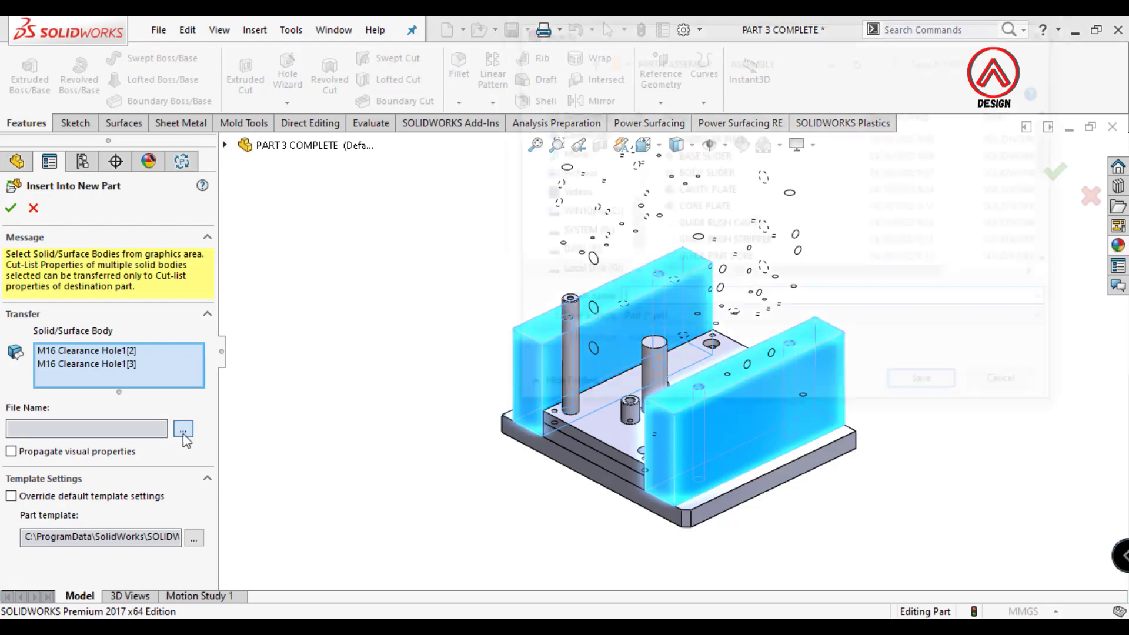
{"action": "type", "text": "SPACER BLOCK"}
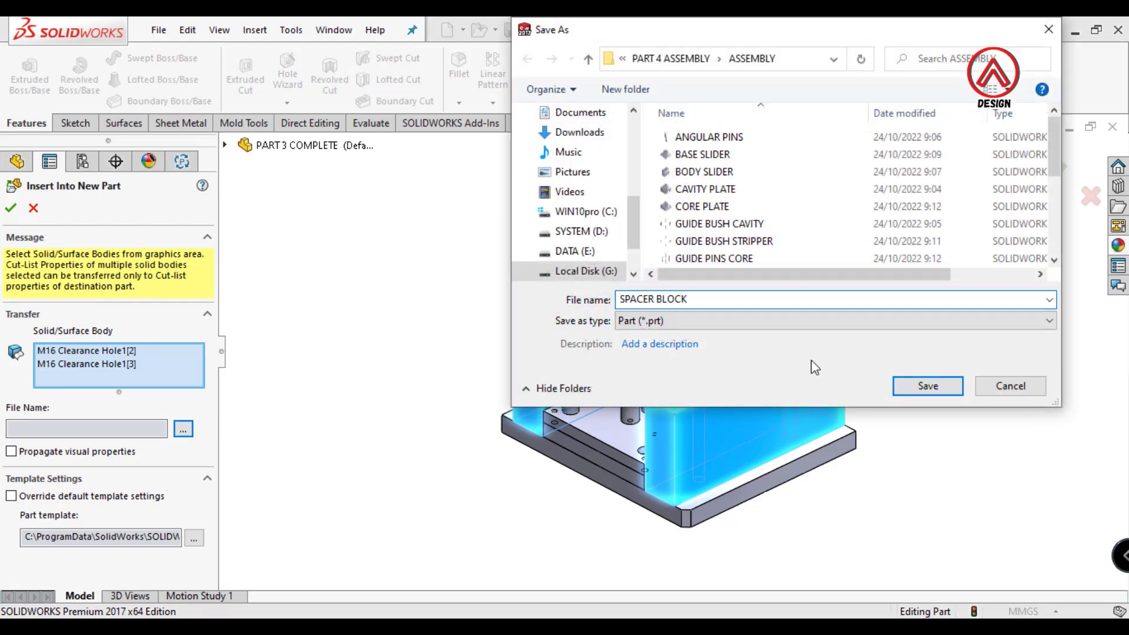
{"action": "left_click", "coordinate": [928, 386]}
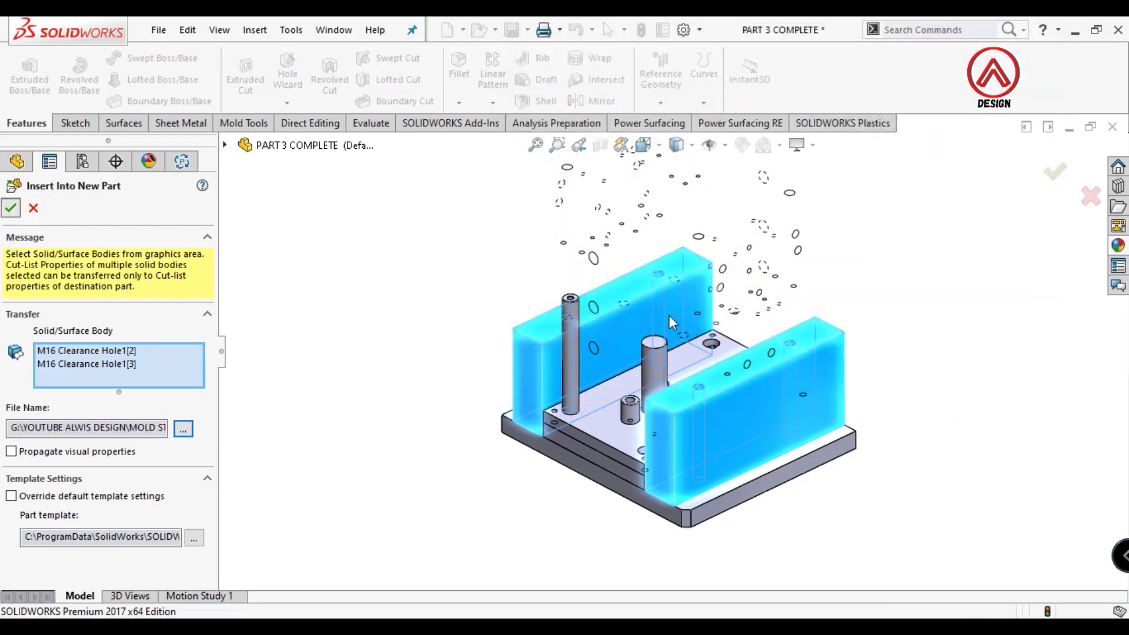
{"action": "key", "text": "Return"}
{"action": "key", "text": "ctrl+Tab"}
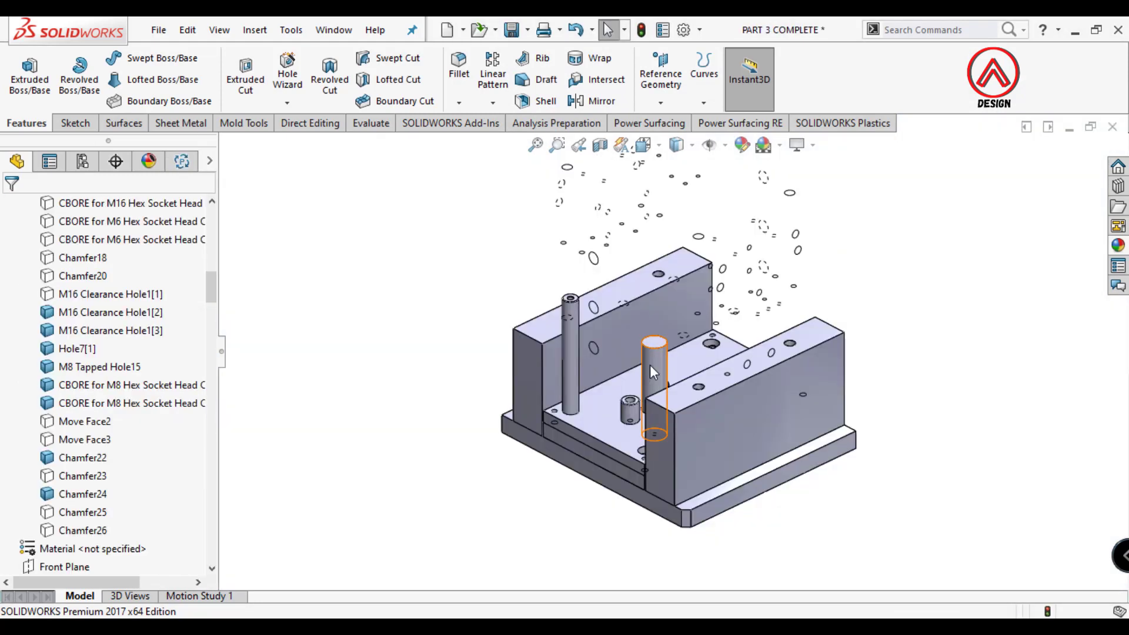
- Hide both spacer blocks to expose the remaining plates
{"action": "left_click", "coordinate": [701, 390]}
{"action": "left_click", "coordinate": [530, 329], "text": "ctrl"}
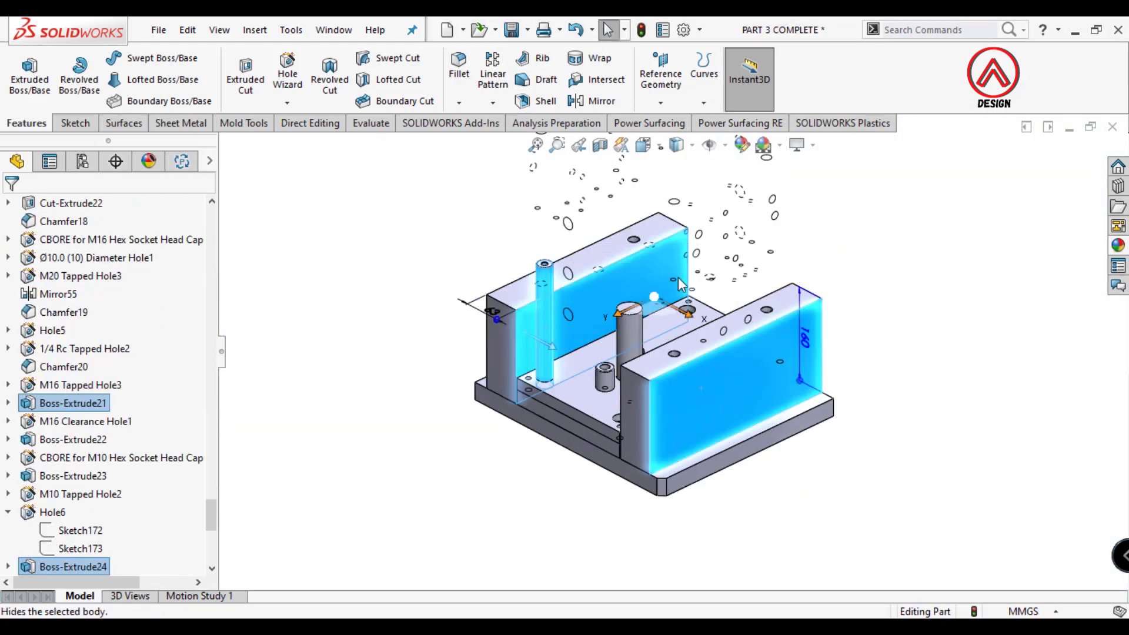
{"action": "left_click", "coordinate": [679, 277]}
{"action": "scroll", "coordinate": [631, 514], "scroll_direction": "up", "scroll_amount": 1}
{"action": "left_click", "coordinate": [627, 515]}
{"action": "left_click_drag", "start_coordinate": [212, 467], "coordinate": [212, 206]}
- Insert the tall support pillar body into a new part named SUPPORT PILLAR
{"action": "left_click", "coordinate": [595, 329]}
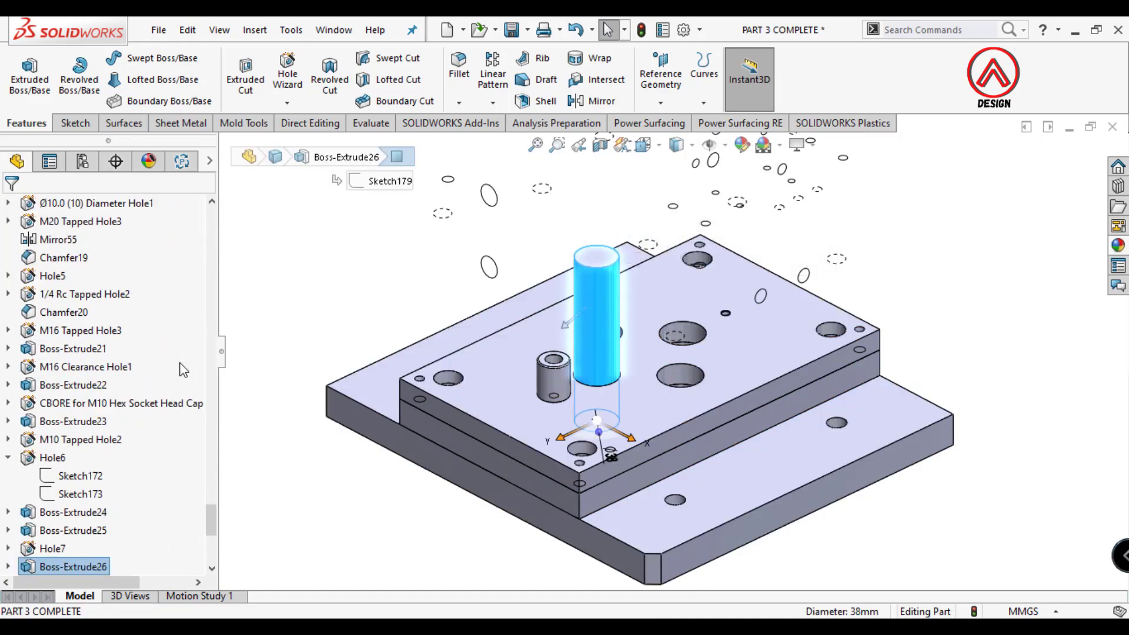
{"action": "scroll", "coordinate": [183, 369], "scroll_direction": "up", "scroll_amount": 5}
{"action": "scroll", "coordinate": [177, 353], "scroll_direction": "up", "scroll_amount": 5}
{"action": "scroll", "coordinate": [177, 306], "scroll_direction": "up", "scroll_amount": 5}
{"action": "right_click", "coordinate": [130, 294]}
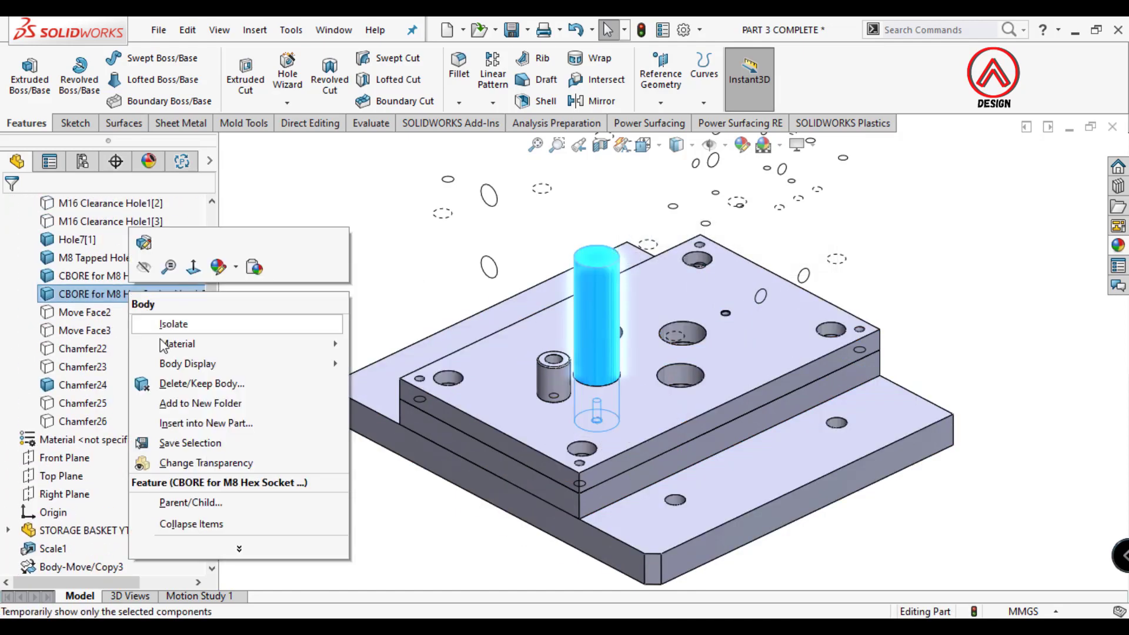
{"action": "left_click", "coordinate": [200, 423]}
{"action": "left_click", "coordinate": [184, 415]}
{"action": "type", "text": "SU"}
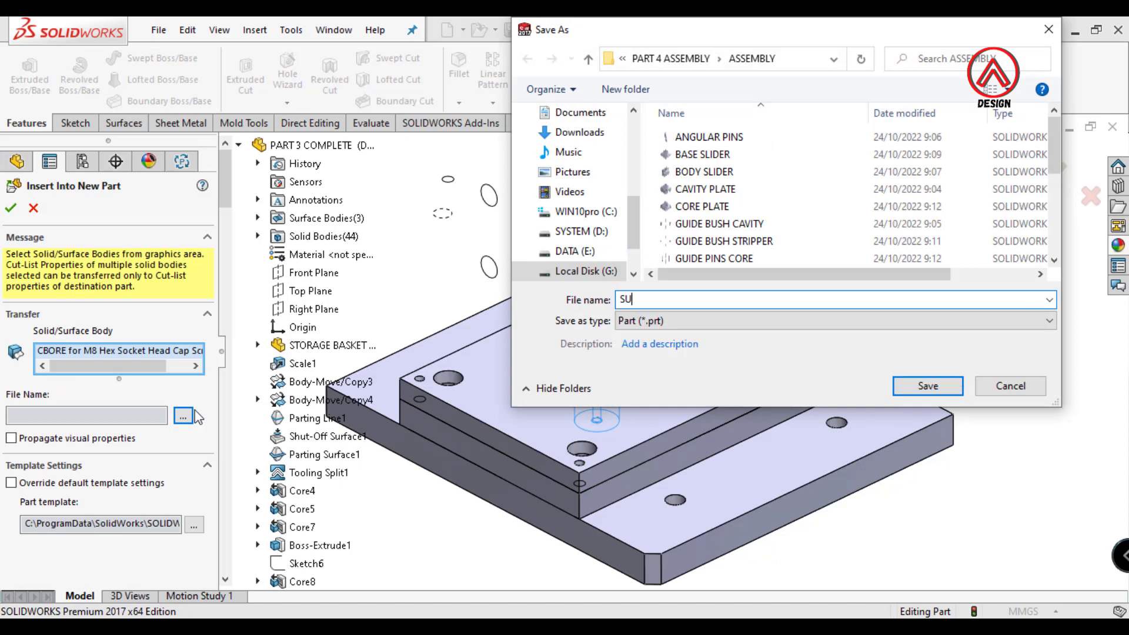
{"action": "type", "text": "LAR"}
{"action": "left_click", "coordinate": [909, 386]}
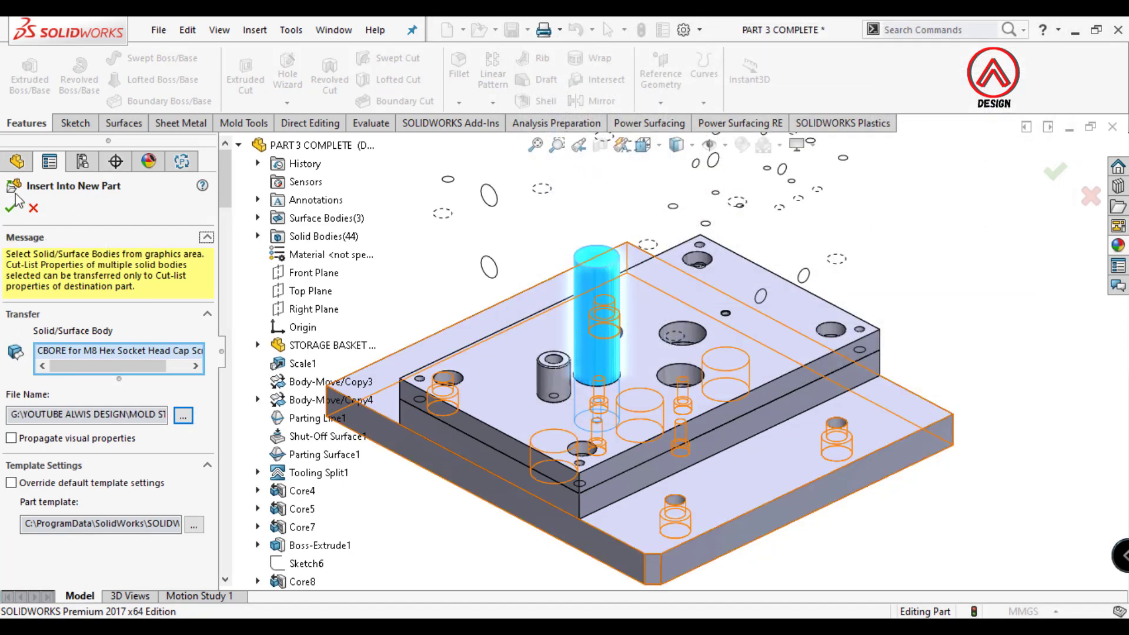
{"action": "left_click", "coordinate": [1056, 171]}
{"action": "left_click", "coordinate": [1112, 127]}
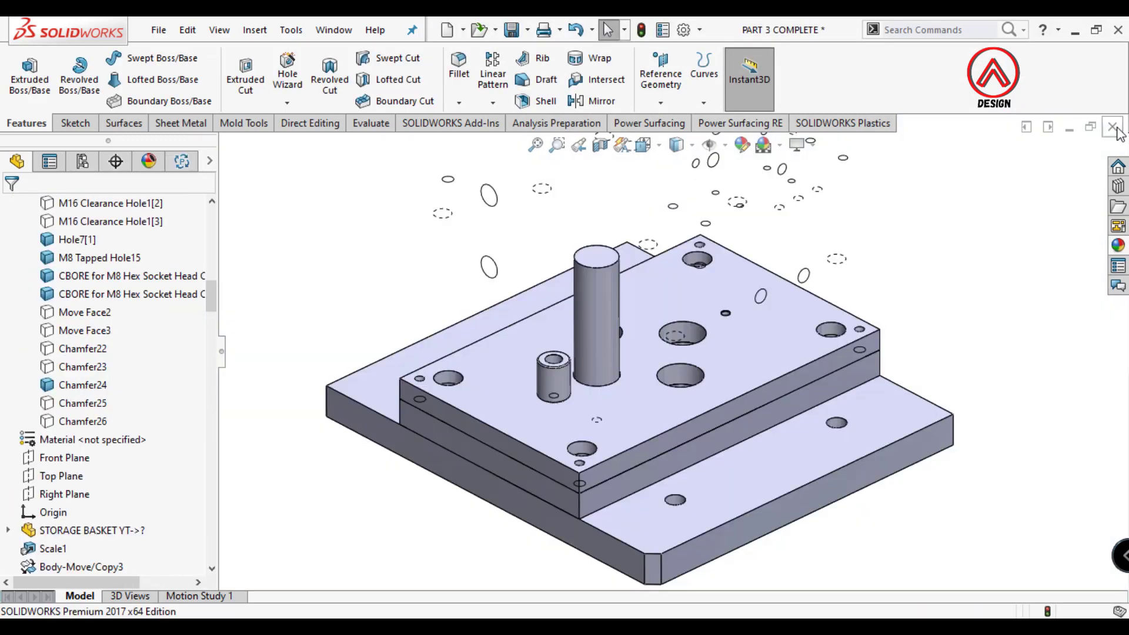
- Isolate the support pillar, chamfer its edge, and restore the full model
{"action": "left_click", "coordinate": [606, 283]}
{"action": "right_click", "coordinate": [596, 289]}
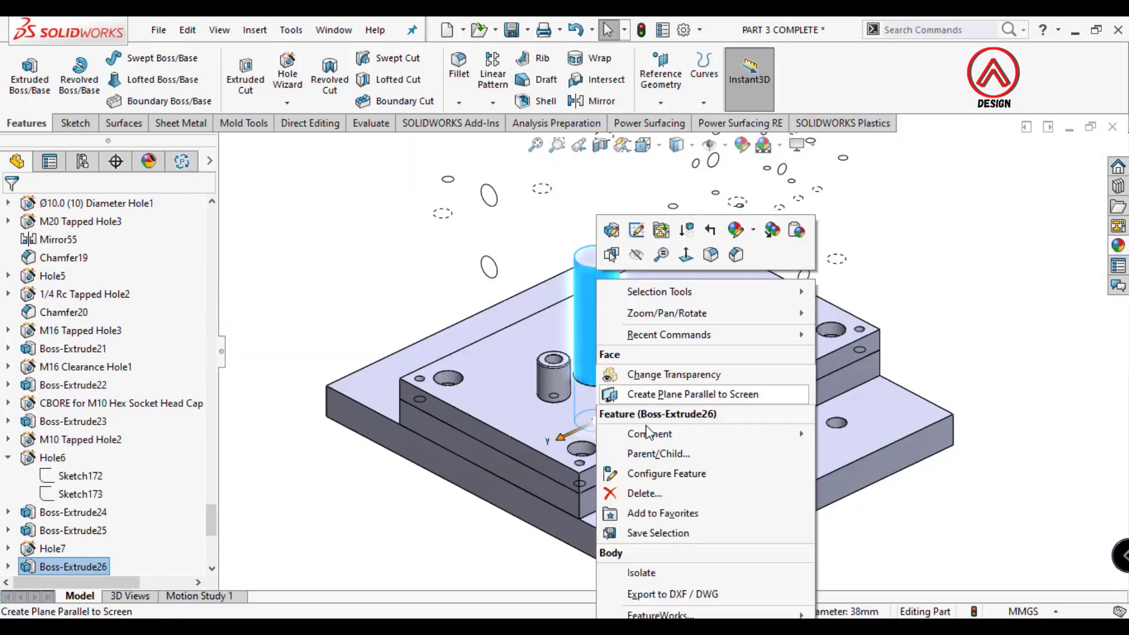
{"action": "left_click", "coordinate": [629, 578]}
{"action": "left_click", "coordinate": [458, 103]}
{"action": "left_click", "coordinate": [491, 141]}
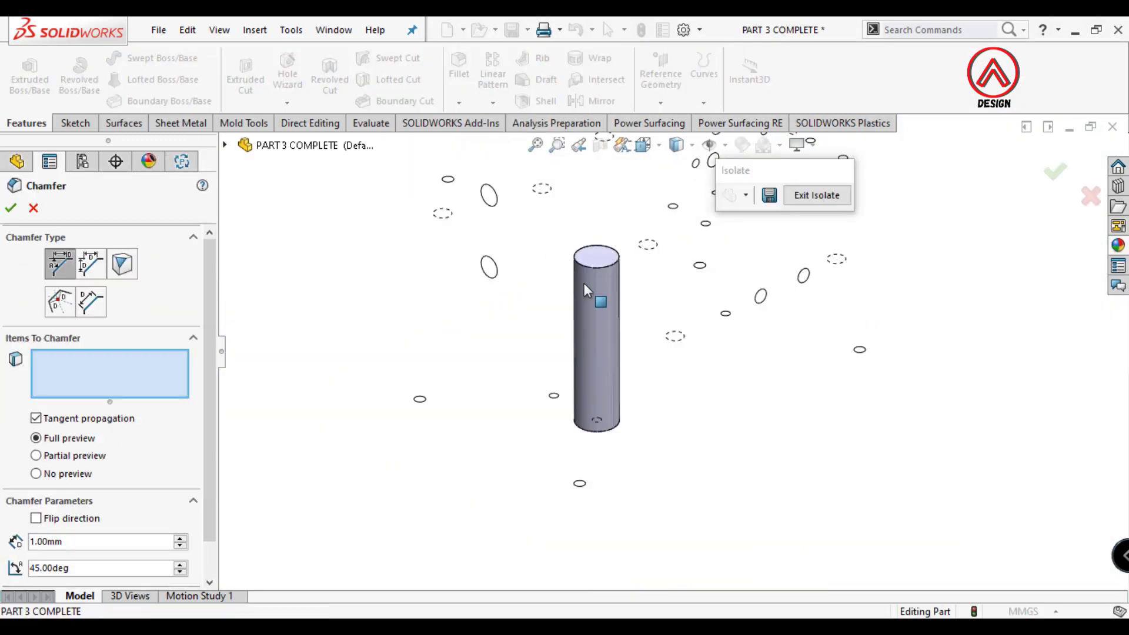
{"action": "left_click", "coordinate": [584, 283]}
{"action": "left_click", "coordinate": [11, 208]}
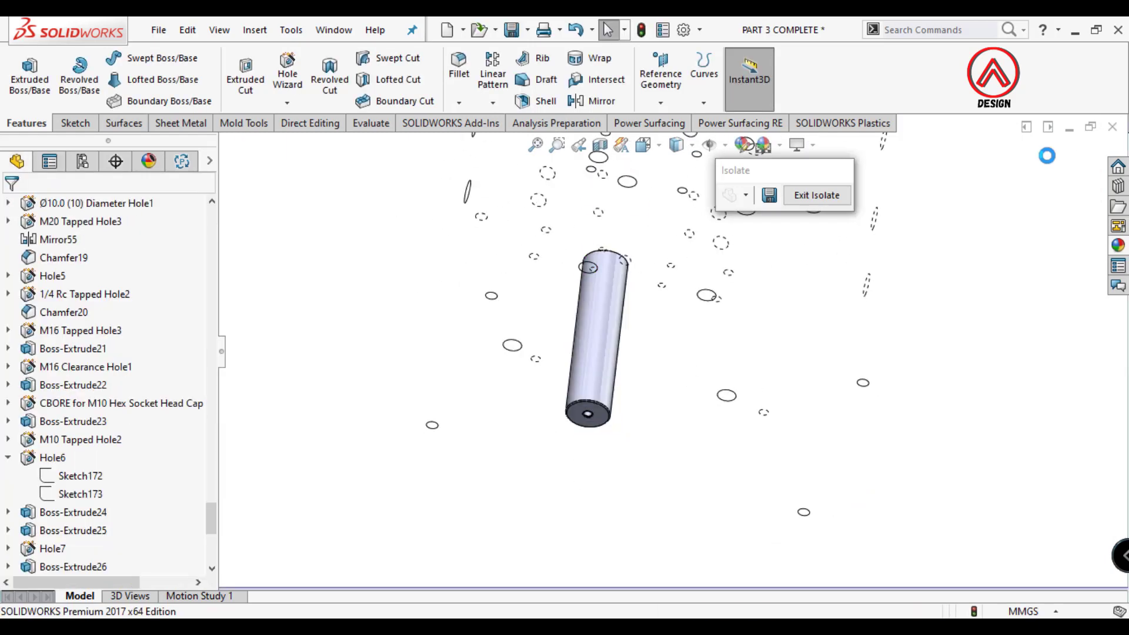
{"action": "left_click", "coordinate": [791, 197]}
- Hide the support pillar and a plate body, then select the small stopper cylinder
{"action": "left_click", "coordinate": [622, 223]}
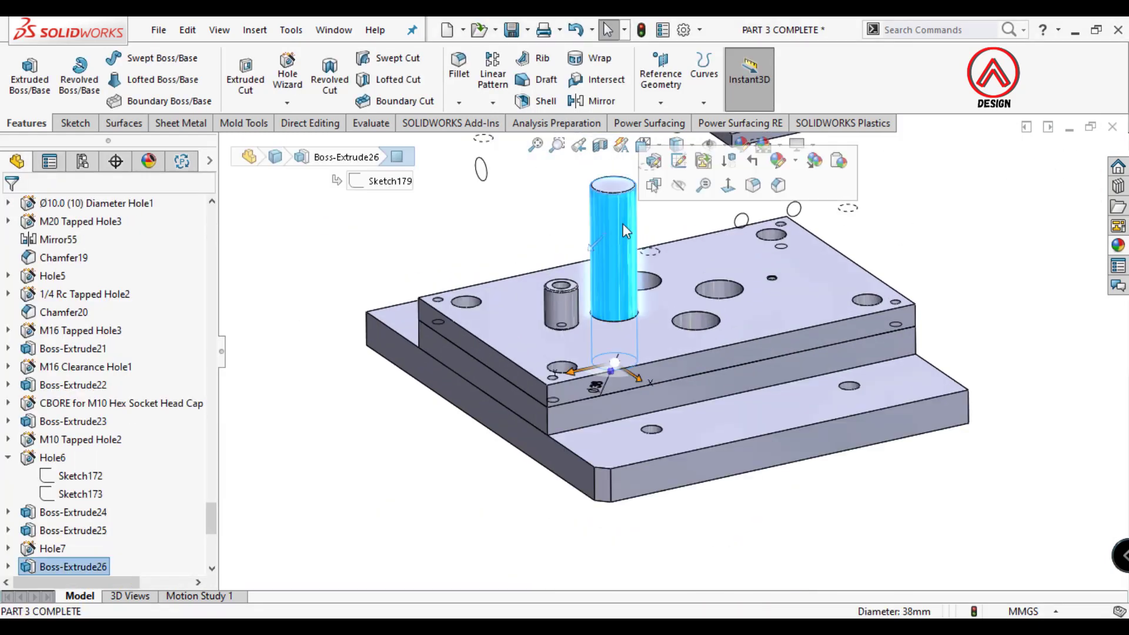
{"action": "left_click", "coordinate": [706, 256]}
{"action": "left_click", "coordinate": [682, 276]}
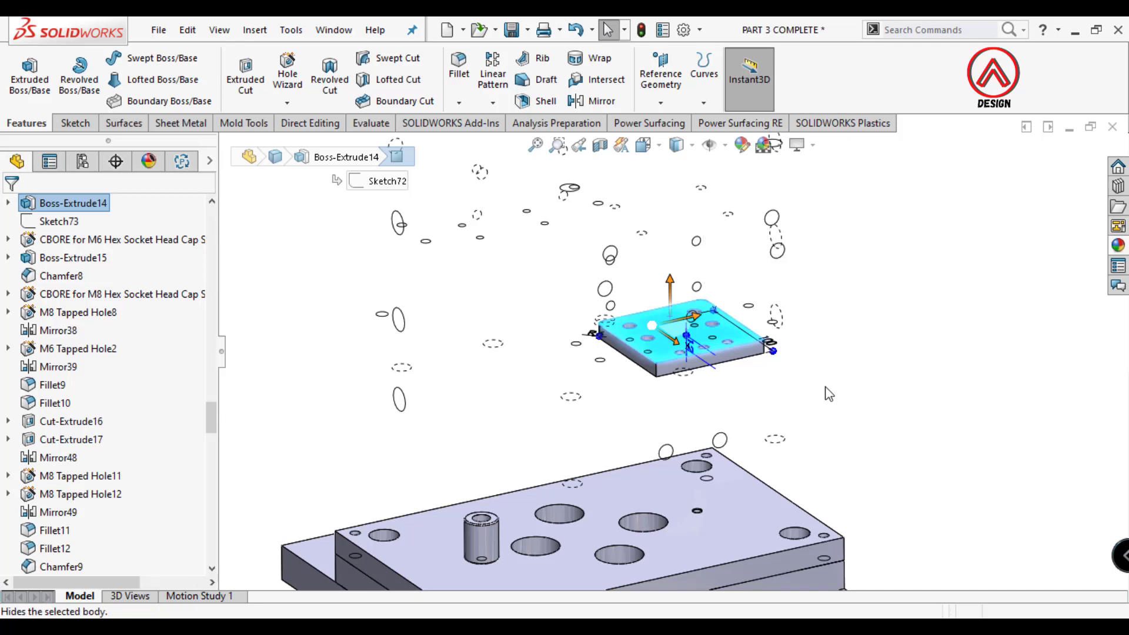
{"action": "left_click", "coordinate": [735, 244]}
{"action": "left_click", "coordinate": [626, 321]}
{"action": "scroll", "coordinate": [207, 370], "scroll_direction": "up", "scroll_amount": 10}
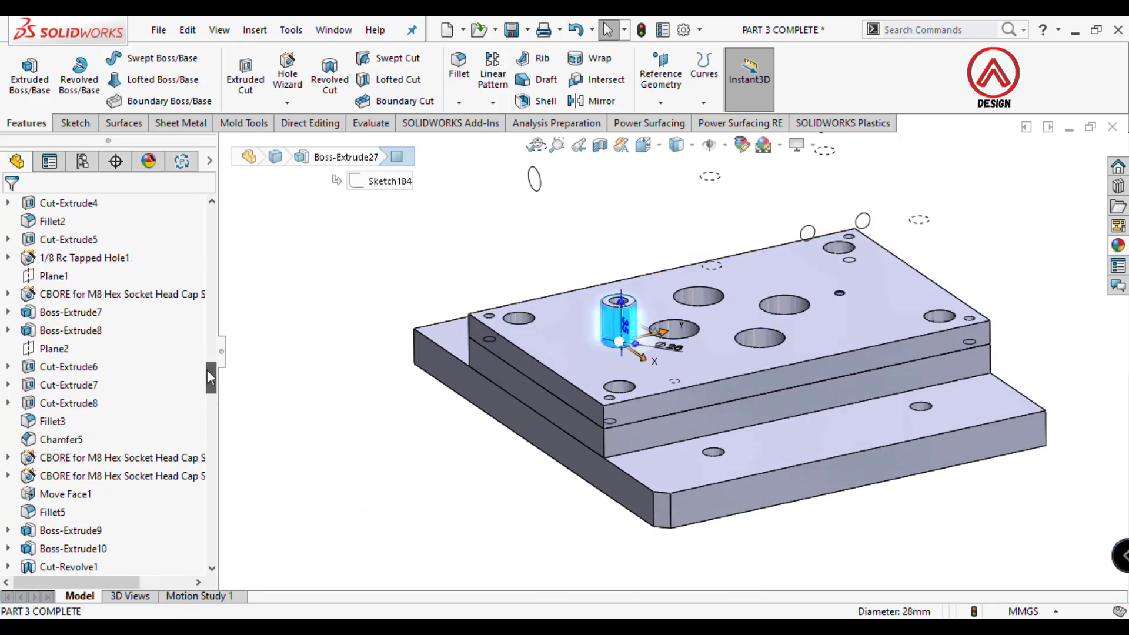
- Insert the stopper body into a new part named STOPPER EJECT
{"action": "right_click", "coordinate": [143, 341]}
{"action": "left_click", "coordinate": [217, 472]}
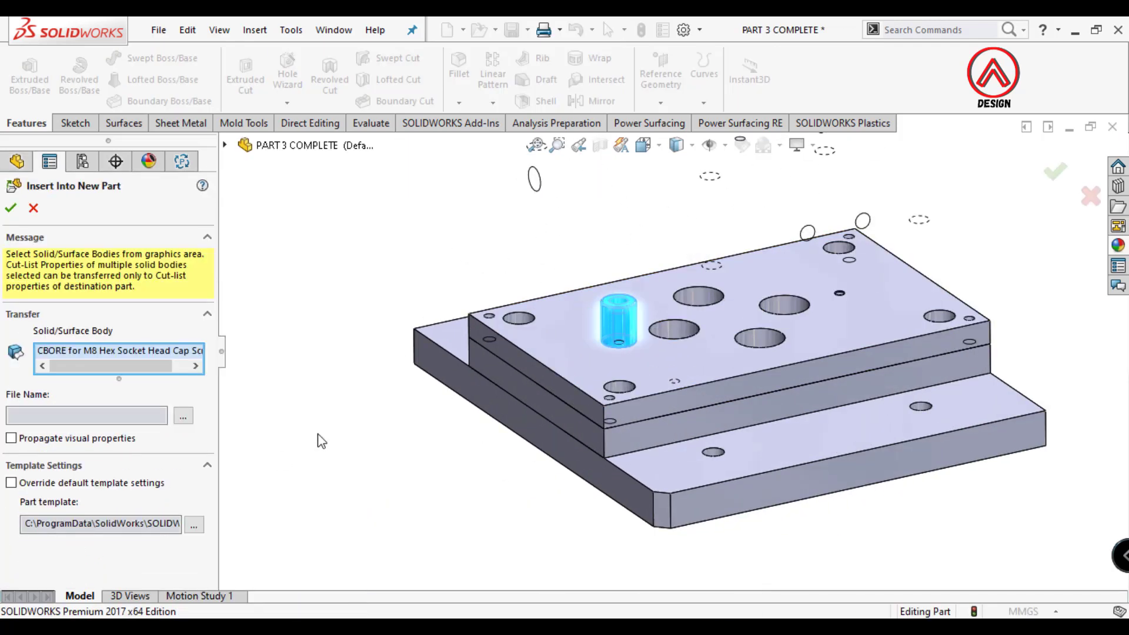
{"action": "left_click", "coordinate": [183, 417]}
{"action": "type", "text": "STOPPER"}
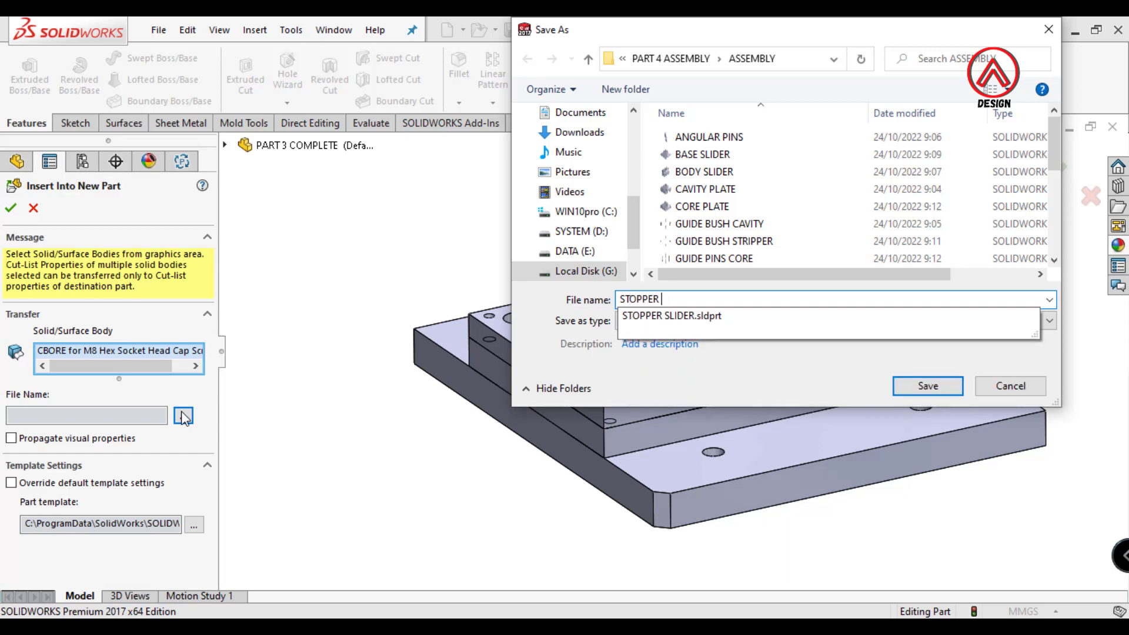
{"action": "type", "text": " EJECT"}
{"action": "left_click", "coordinate": [912, 396]}
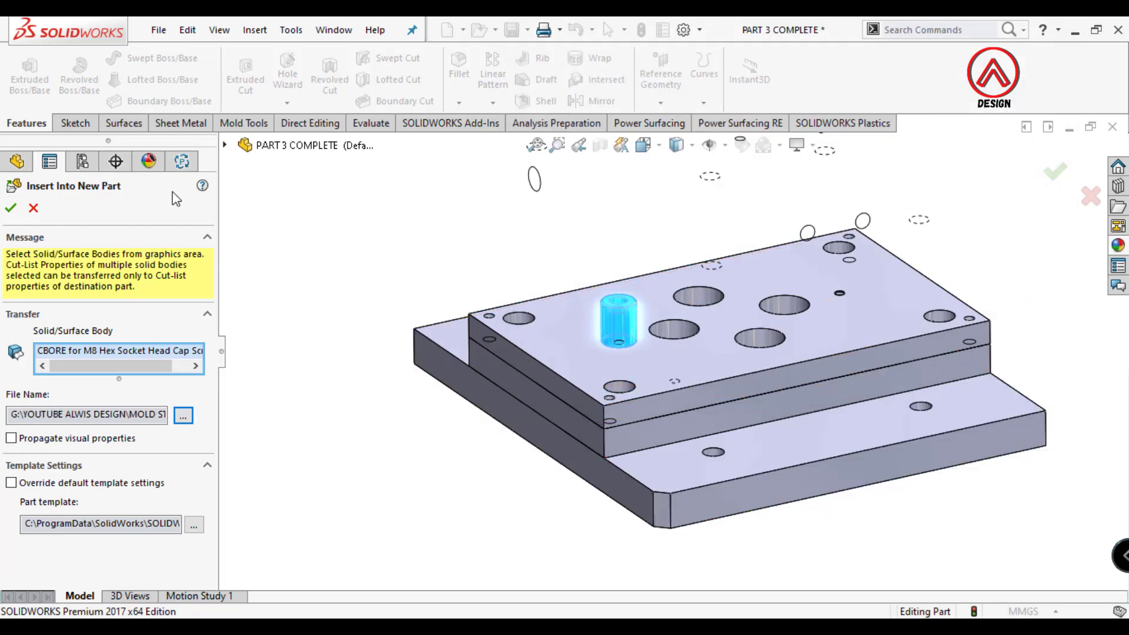
{"action": "key", "text": "Return"}
{"action": "key", "text": "ctrl+Tab"}
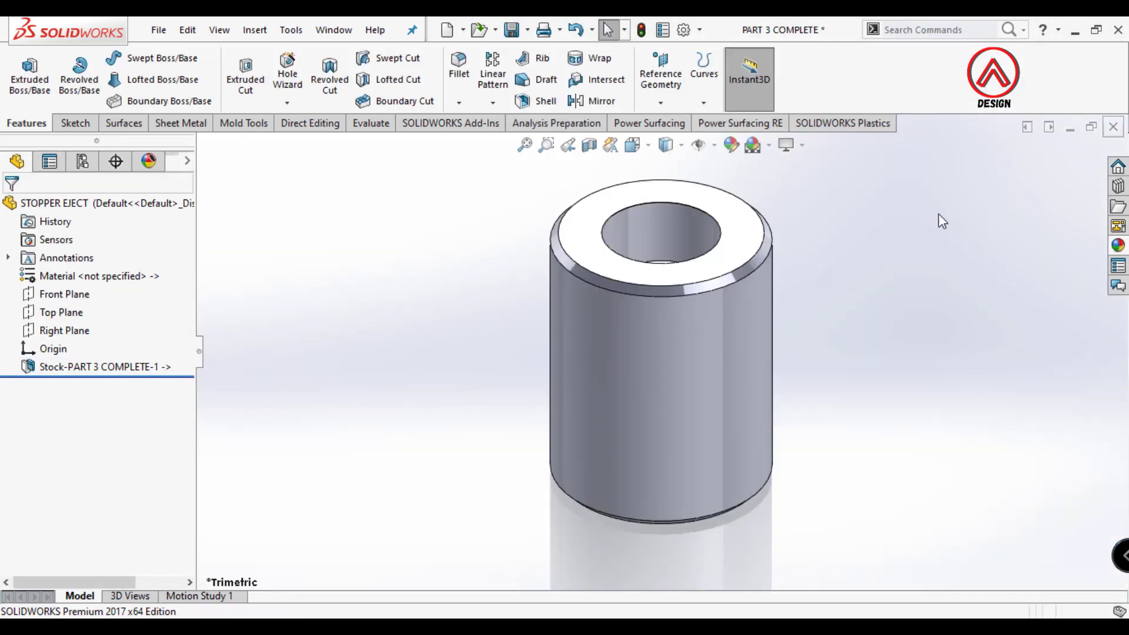
- Insert the ejector plate body into a new part named EJECTOR PLATE
{"action": "left_click", "coordinate": [559, 372]}
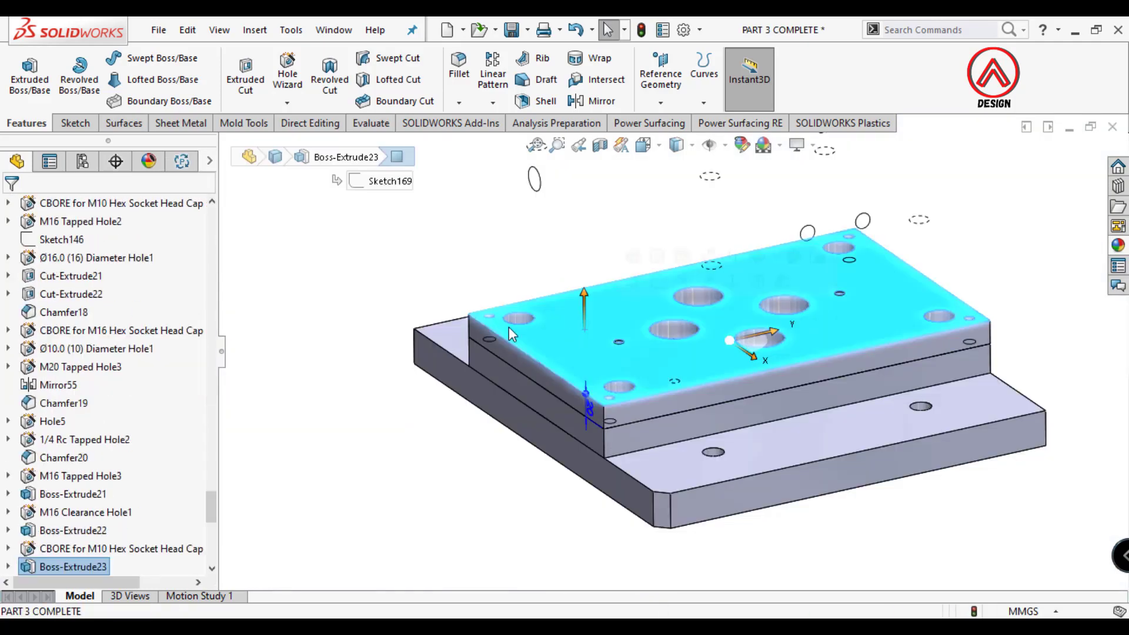
{"action": "scroll", "coordinate": [208, 517], "scroll_direction": "down", "scroll_amount": 5}
{"action": "left_click", "coordinate": [88, 200]}
{"action": "right_click", "coordinate": [88, 200]}
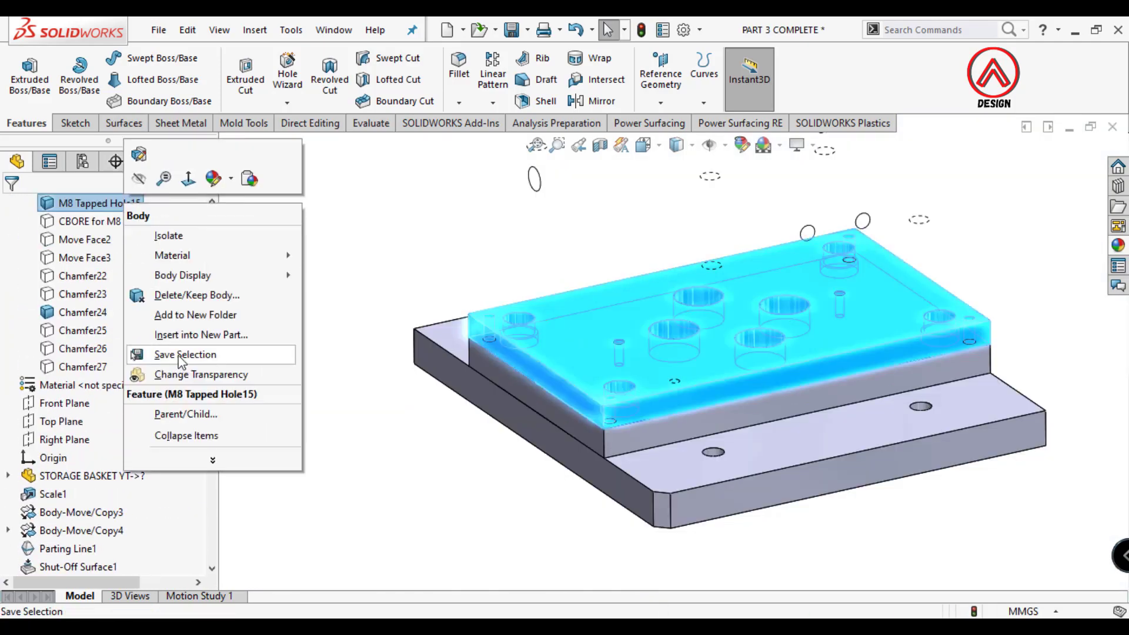
{"action": "left_click", "coordinate": [200, 333]}
{"action": "left_click", "coordinate": [182, 411]}
{"action": "type", "text": "EJECTOR PLATE"}
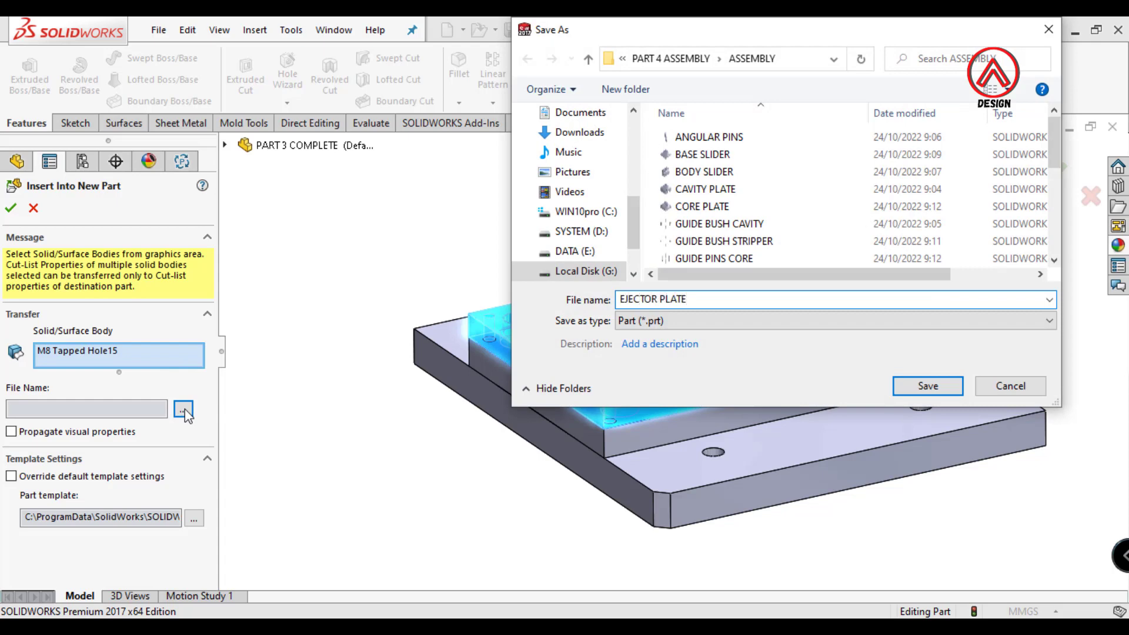
{"action": "key", "text": "Return"}
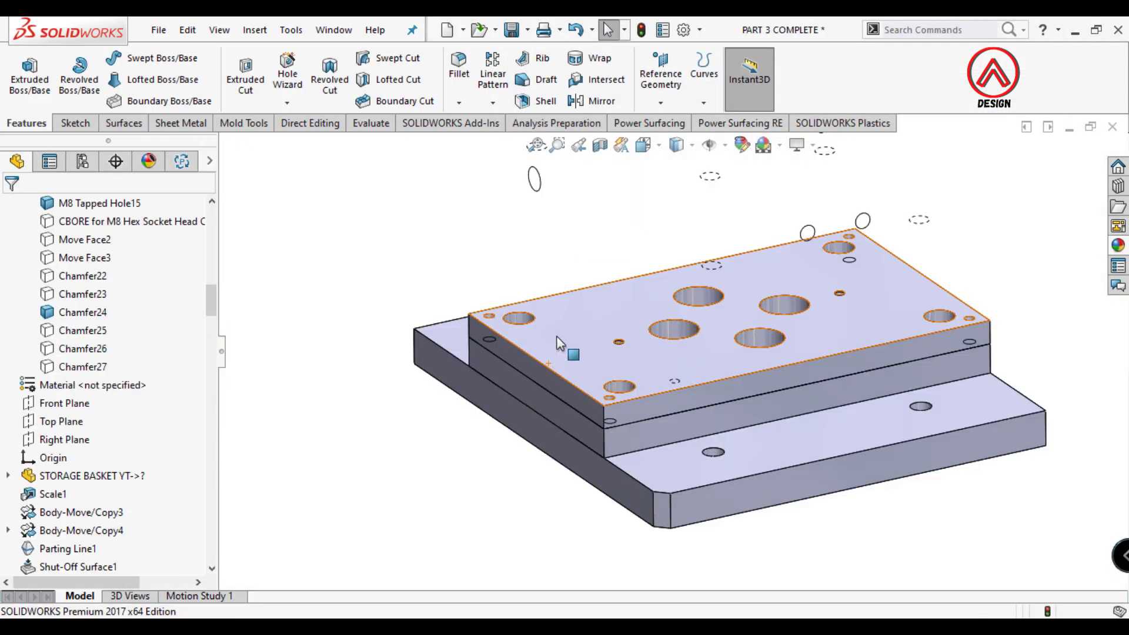
{"action": "left_click", "coordinate": [556, 337]}
- Hide the ejector plate and insert the Hole7[1] body as EJECTOR RETAINER PLATE
{"action": "left_click", "coordinate": [658, 288]}
{"action": "left_click_drag", "start_coordinate": [212, 501], "coordinate": [212, 288]}
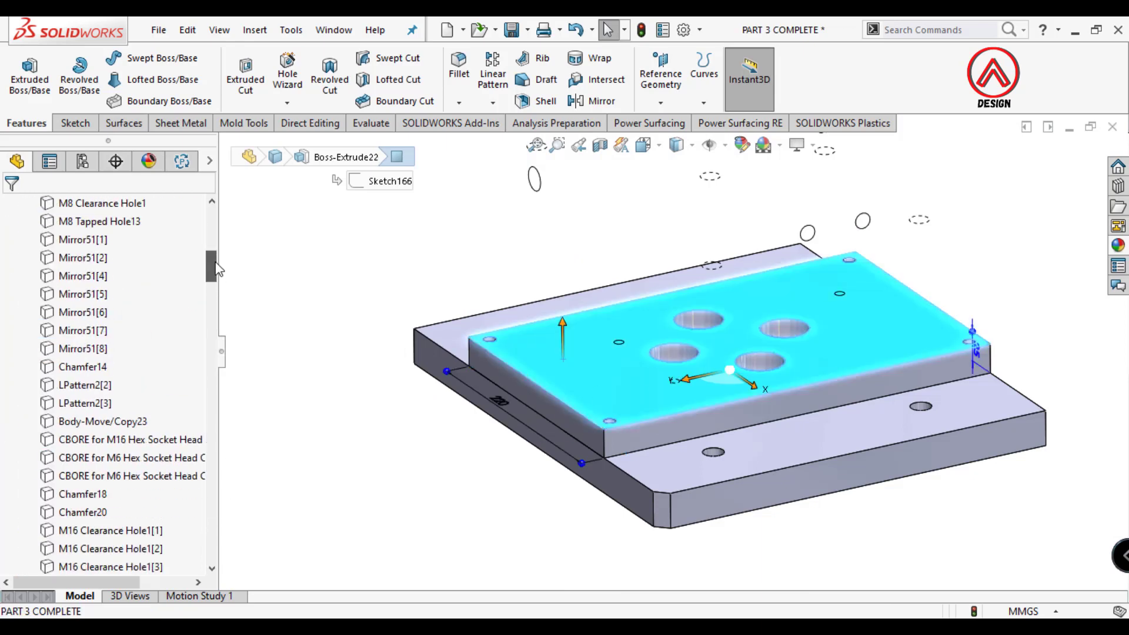
{"action": "right_click", "coordinate": [94, 276]}
{"action": "left_click", "coordinate": [147, 409]}
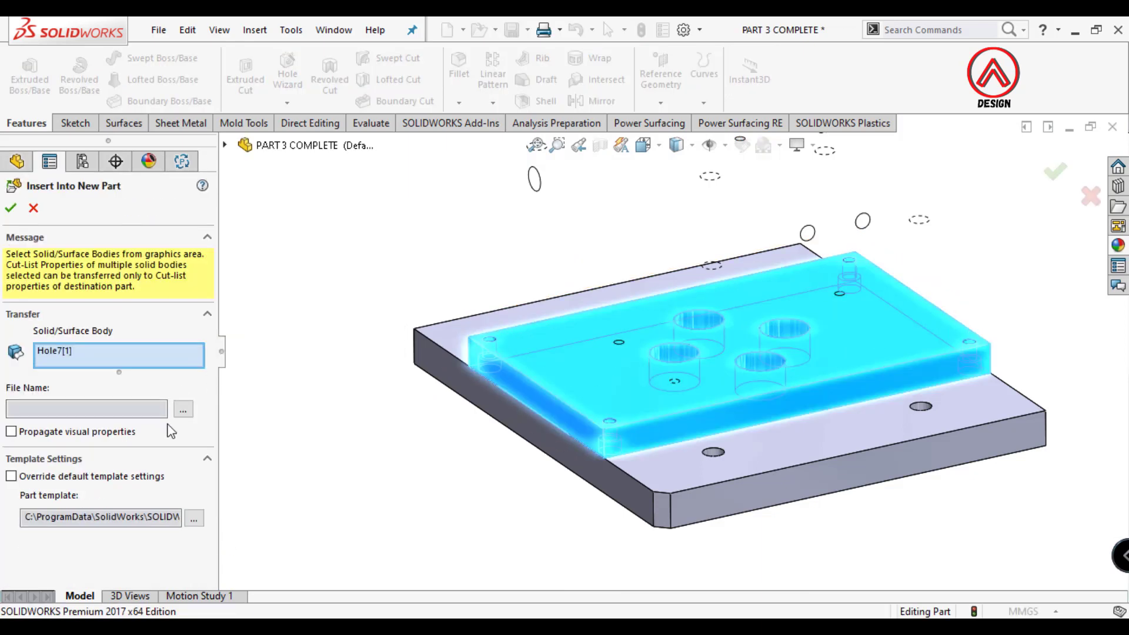
{"action": "left_click", "coordinate": [184, 410]}
{"action": "type", "text": "ECTOR"}
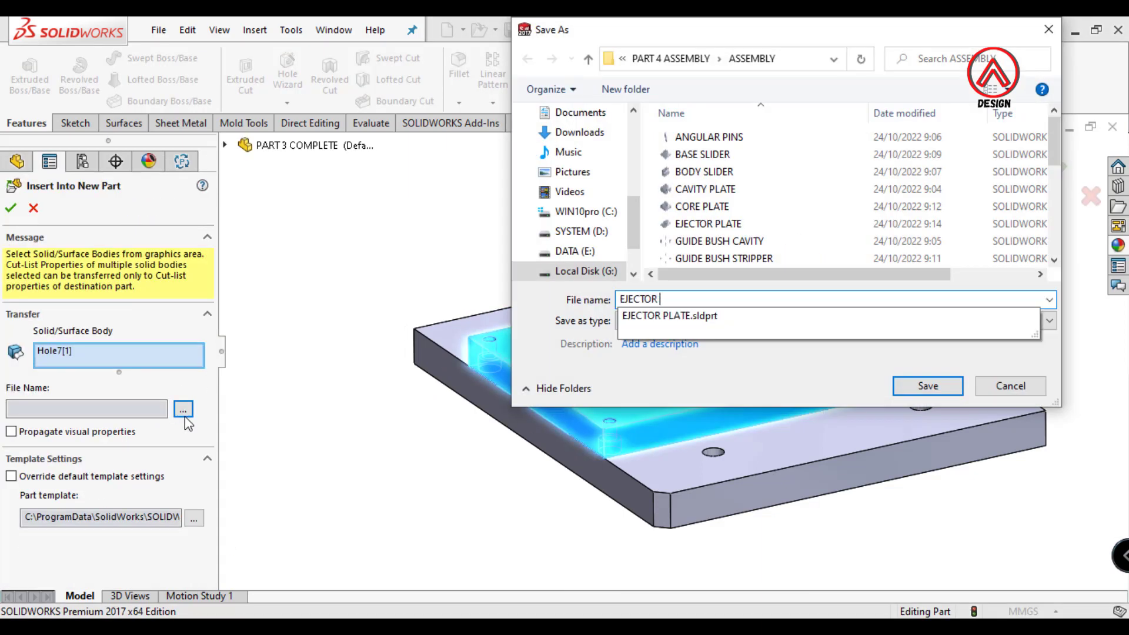
{"action": "type", "text": " RETAINER PLATE"}
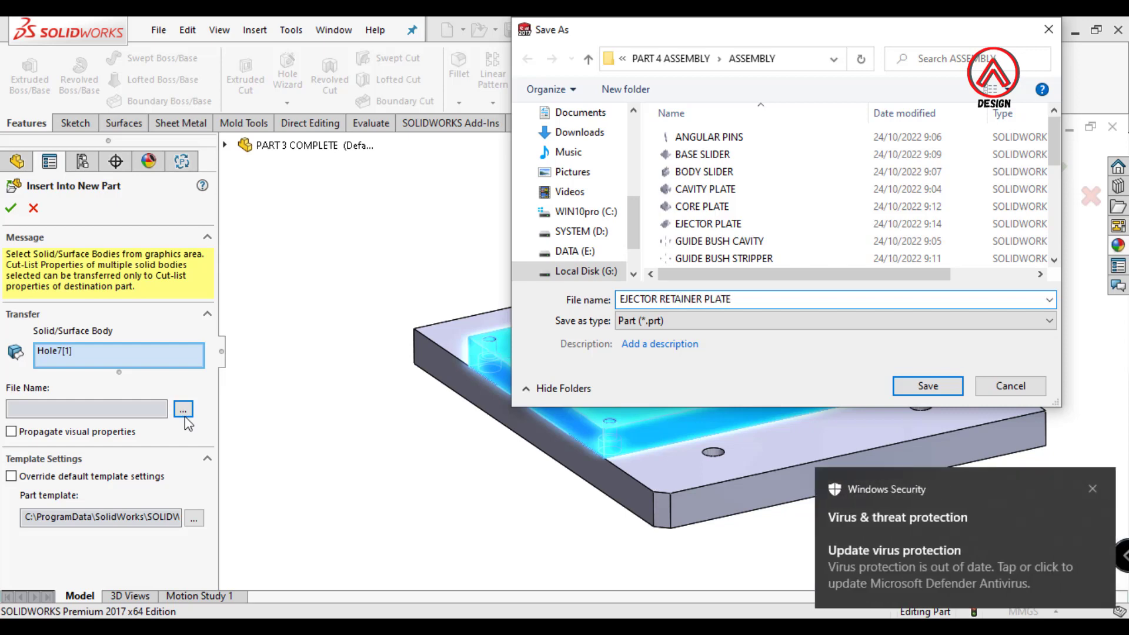
{"action": "key", "text": "Return"}
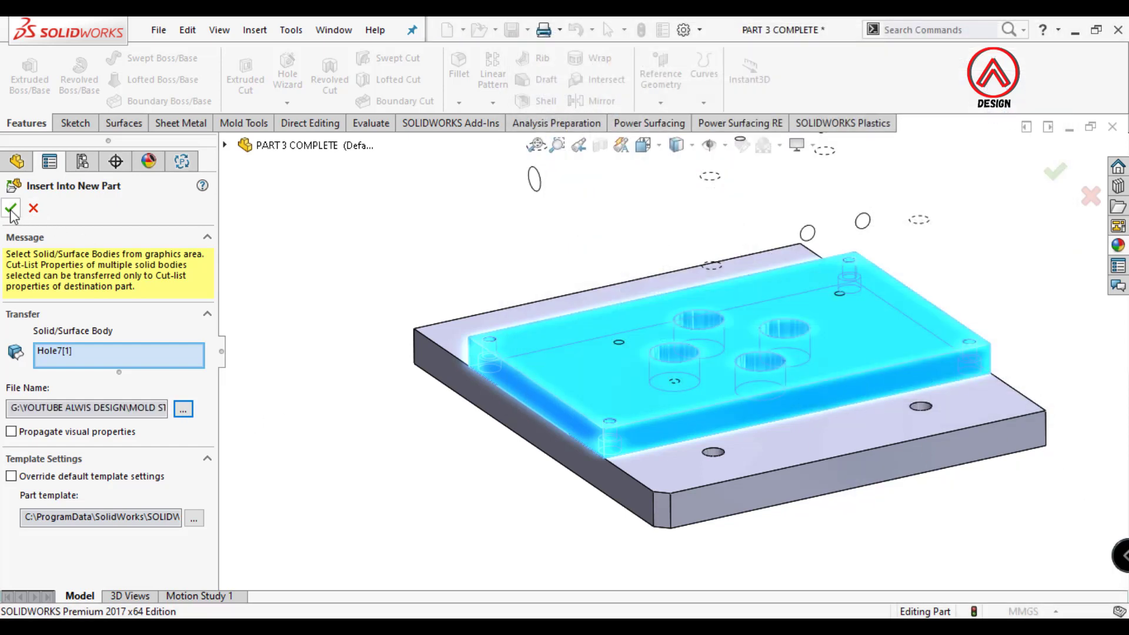
{"action": "left_click", "coordinate": [11, 210]}
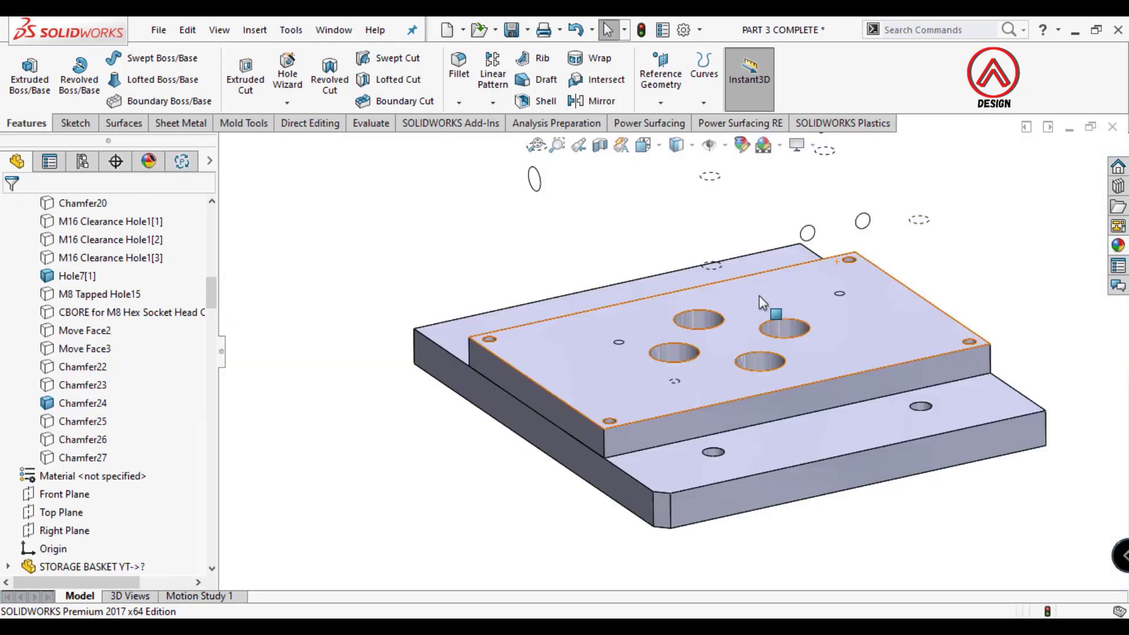
- Hide the retainer plate and insert the Chamfer24 body as BOTTOM CLAMP PLATE
{"action": "left_click", "coordinate": [760, 301]}
{"action": "left_click", "coordinate": [641, 326]}
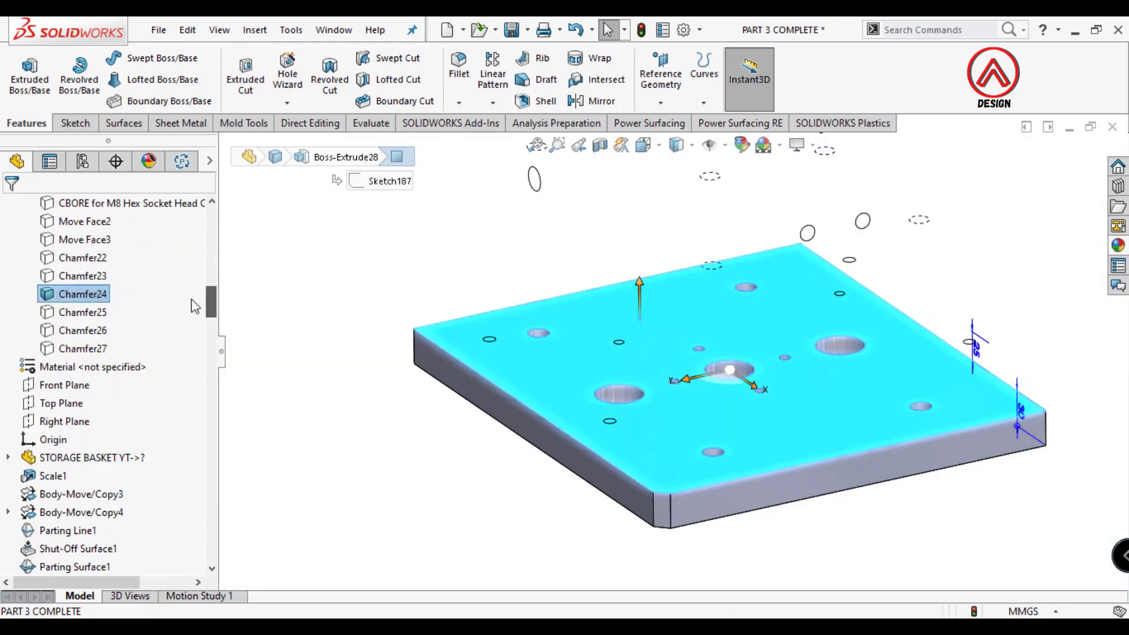
{"action": "scroll", "coordinate": [177, 312], "scroll_direction": "down", "scroll_amount": 2}
{"action": "right_click", "coordinate": [82, 221]}
{"action": "left_click", "coordinate": [135, 355]}
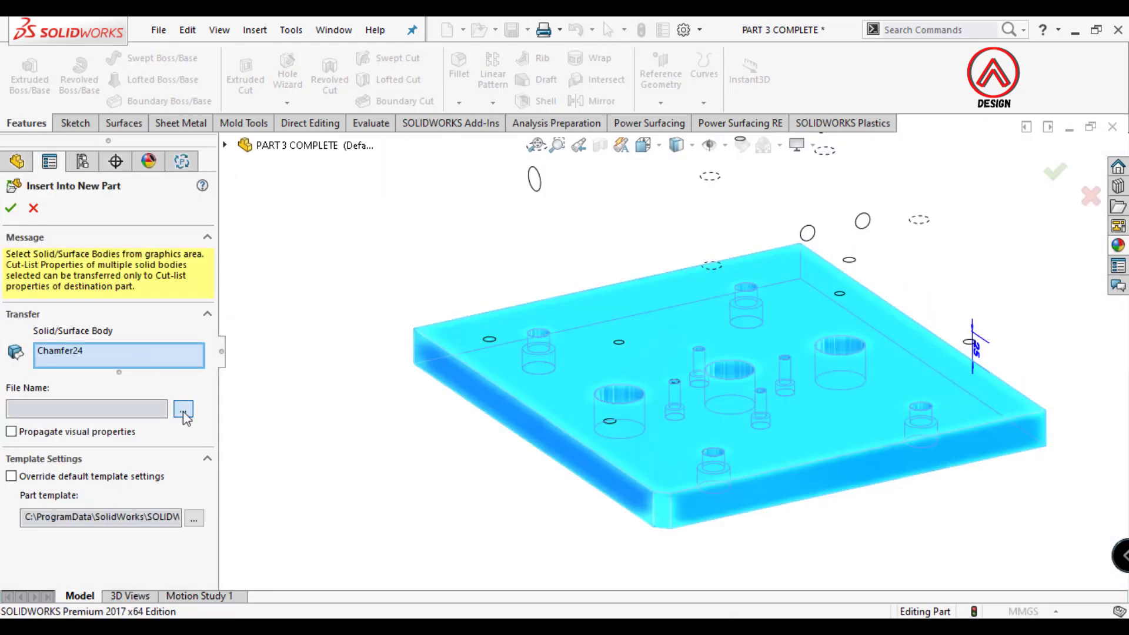
{"action": "left_click", "coordinate": [184, 410]}
{"action": "type", "text": "BOTTOM CLAMP PLATE"}
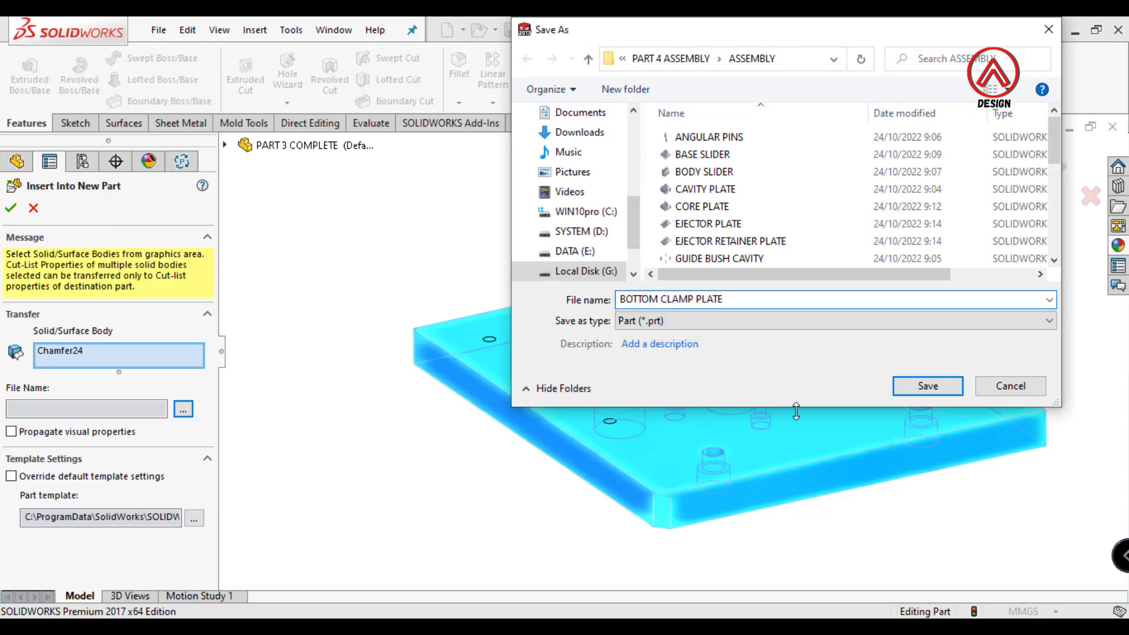
{"action": "left_click", "coordinate": [915, 387]}
{"action": "left_click", "coordinate": [1091, 166]}
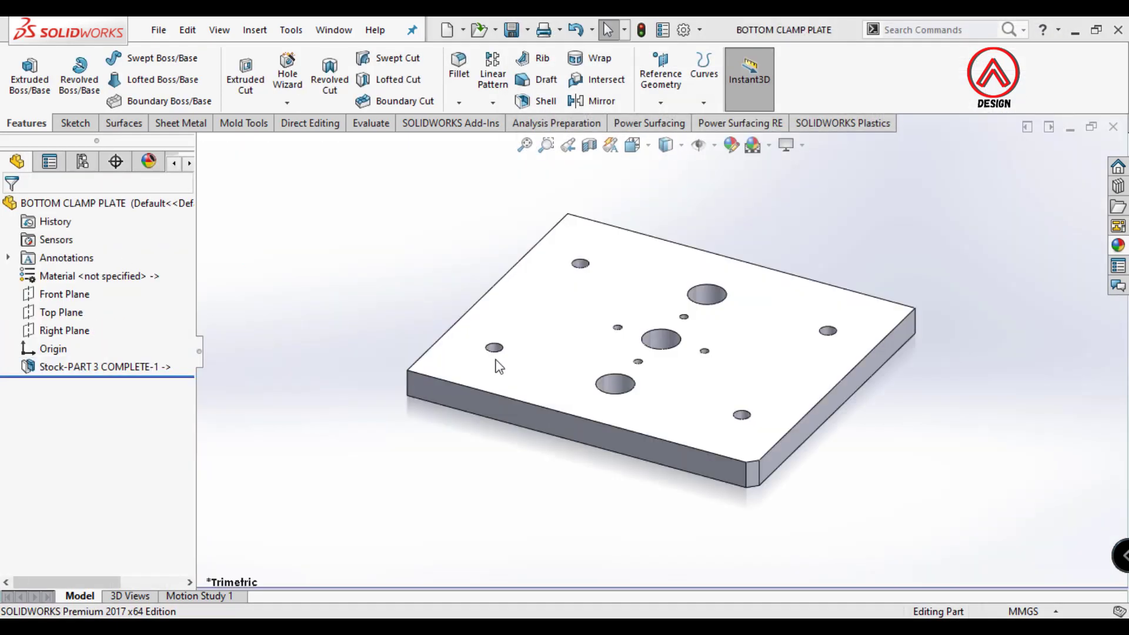
{"action": "left_click", "coordinate": [1114, 126]}
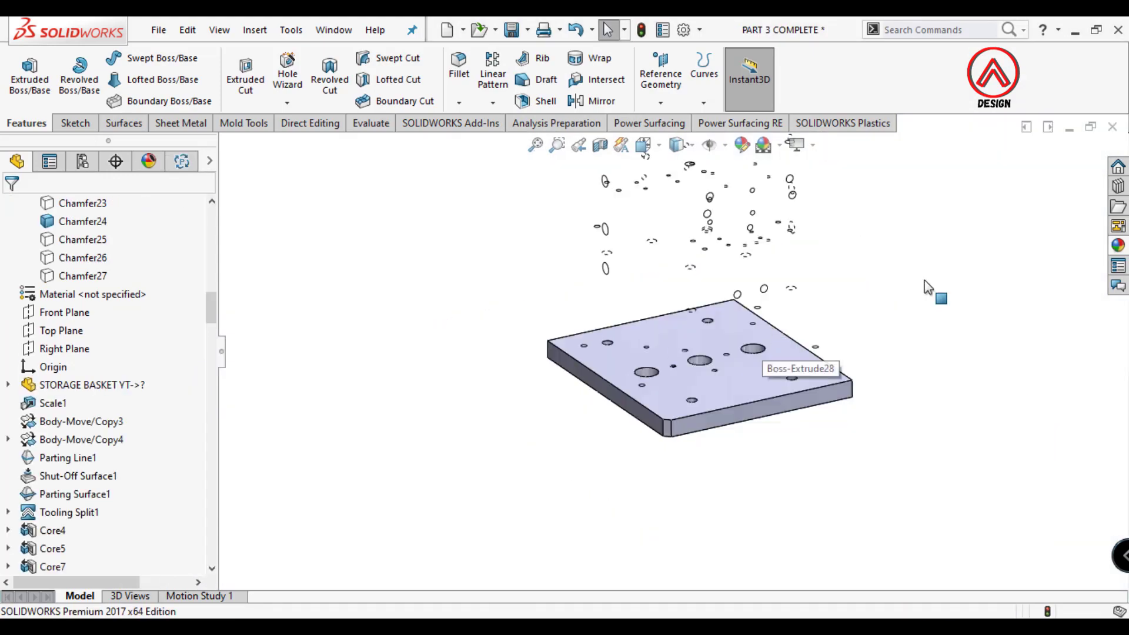
{"action": "scroll", "coordinate": [702, 332], "scroll_direction": "down", "scroll_amount": 3}
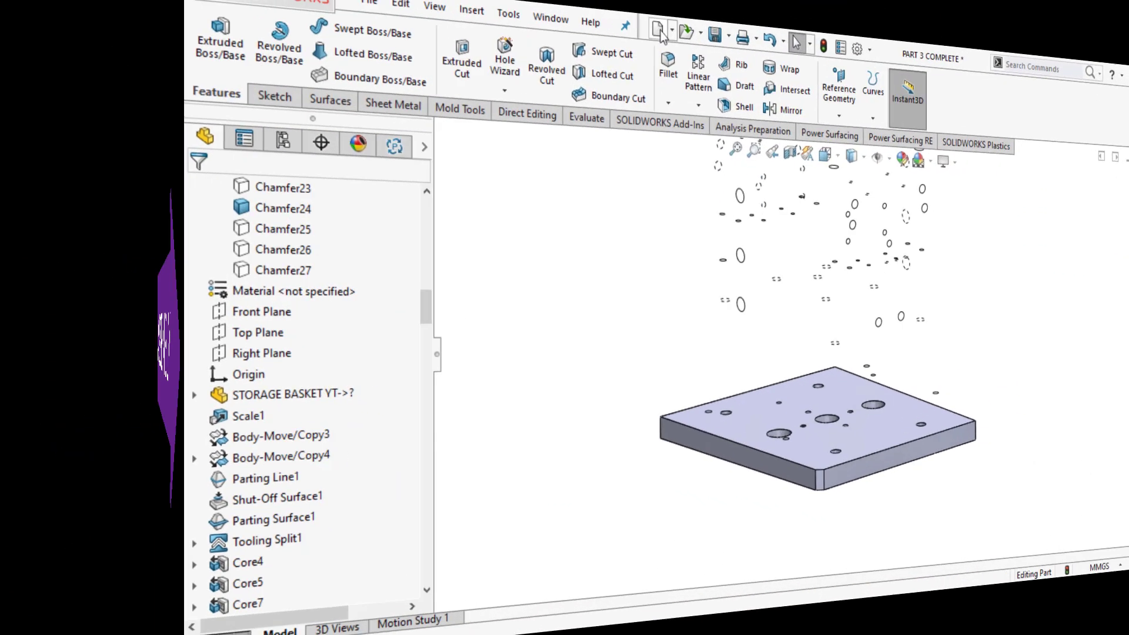
- Start a new assembly and browse to the PART 4 ASSEMBLY part-files folder
{"action": "key", "text": "ctrl+n"}
{"action": "left_click", "coordinate": [361, 287]}
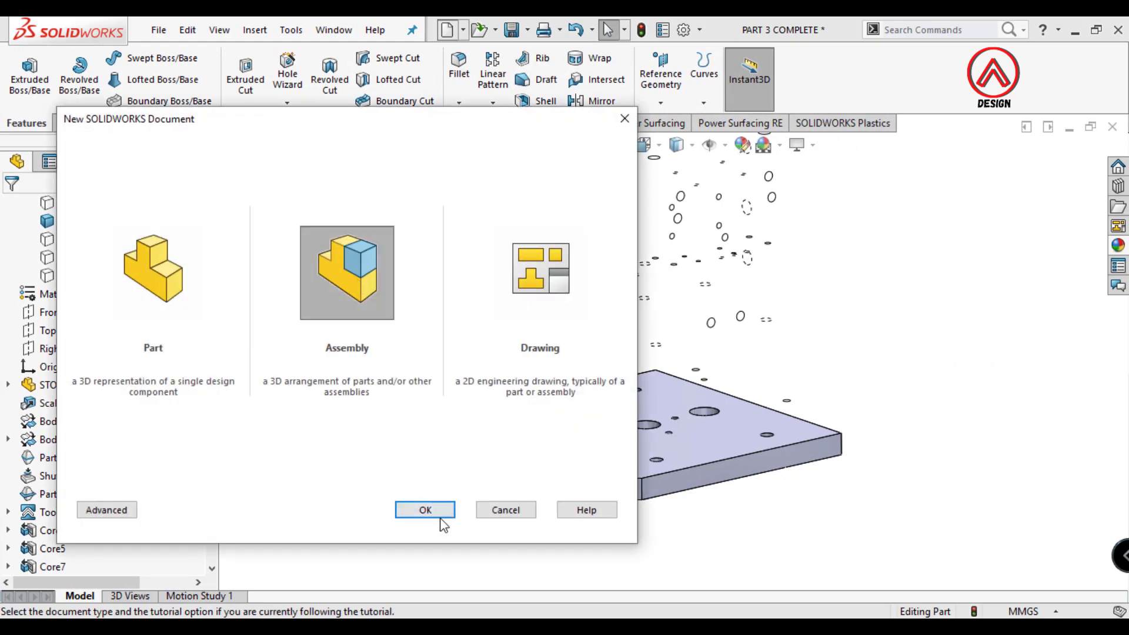
{"action": "left_click", "coordinate": [438, 518]}
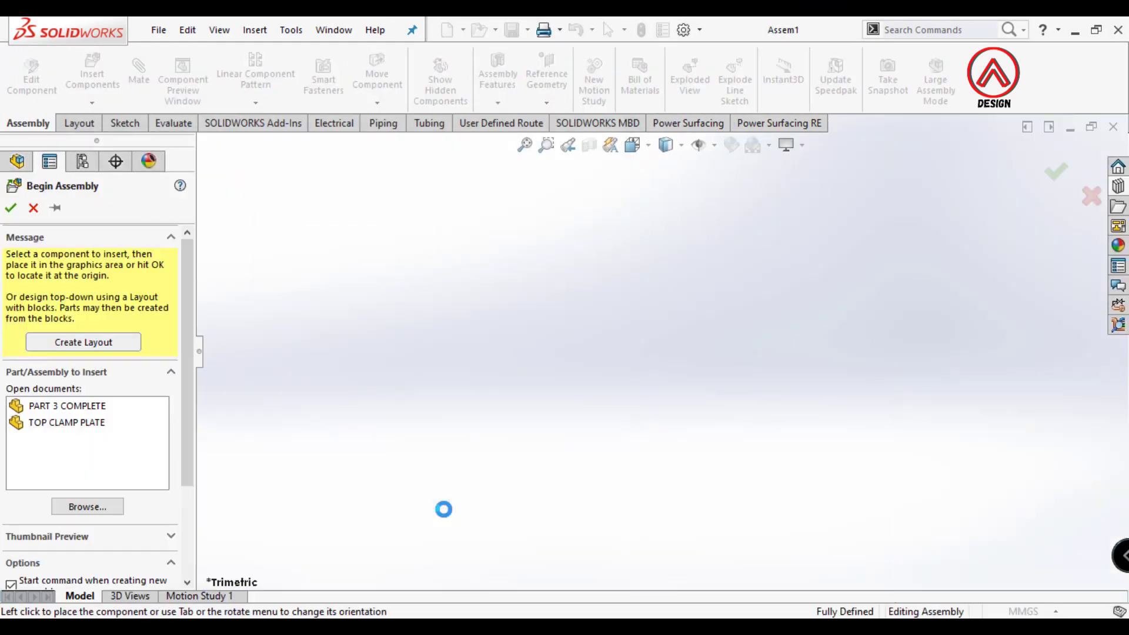
{"action": "left_click", "coordinate": [92, 510]}
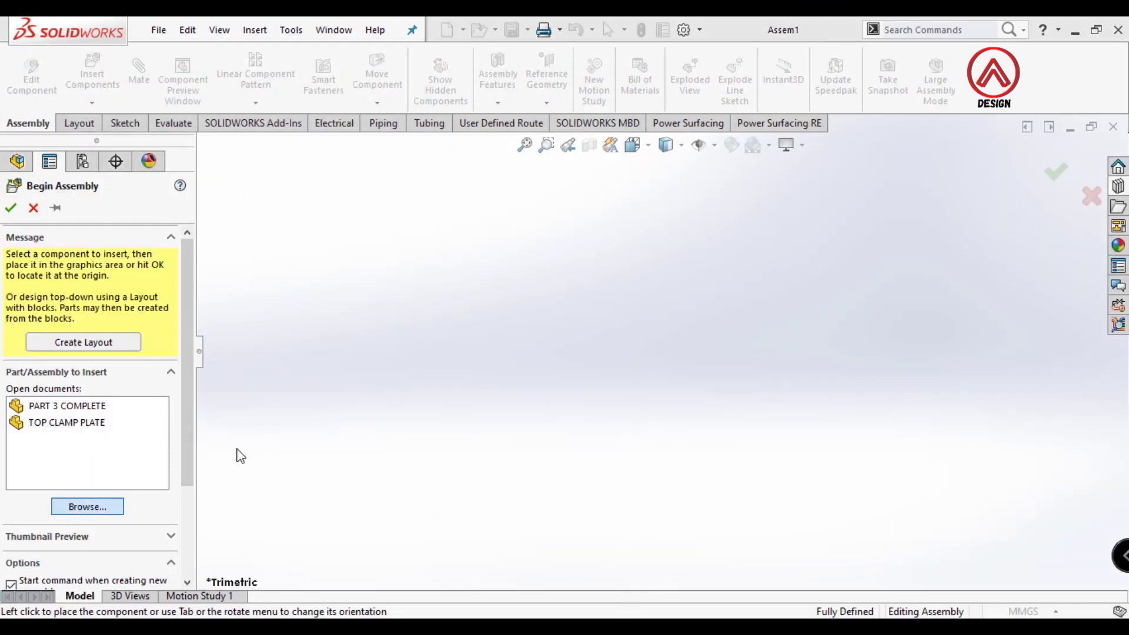
{"action": "left_click", "coordinate": [402, 77]}
{"action": "double_click", "coordinate": [352, 151]}
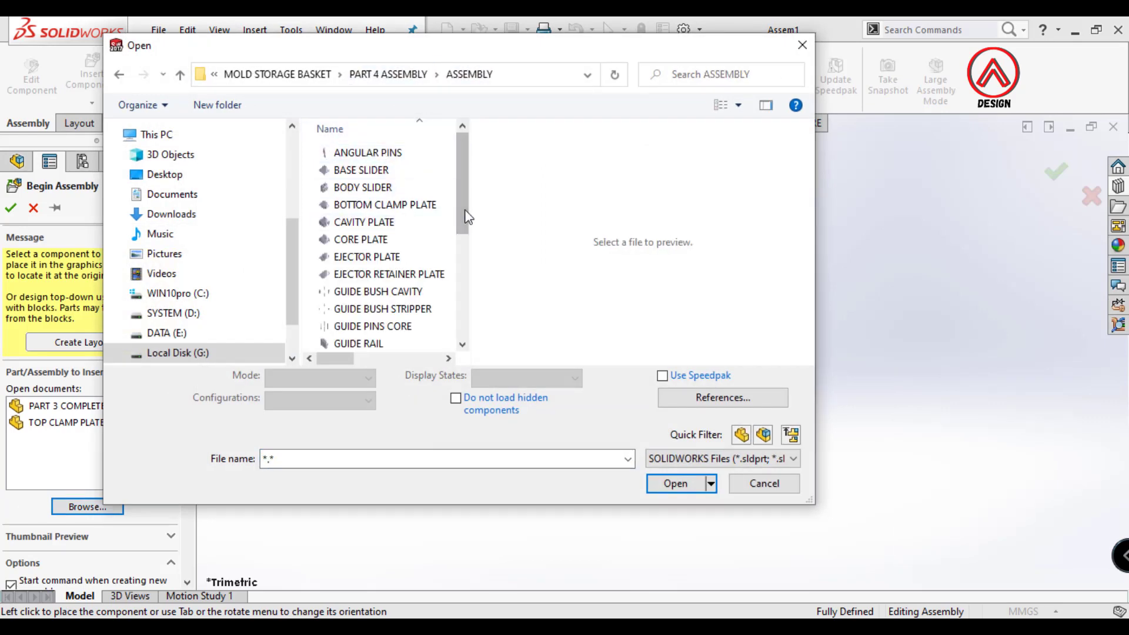
- Insert the CORE PLATE part and fix it at the assembly origin
{"action": "mouse_move", "coordinate": [462, 212]}
{"action": "left_mouse_down"}
{"action": "mouse_move", "coordinate": [462, 281]}
{"action": "mouse_move", "coordinate": [426, 228]}
{"action": "left_mouse_up"}
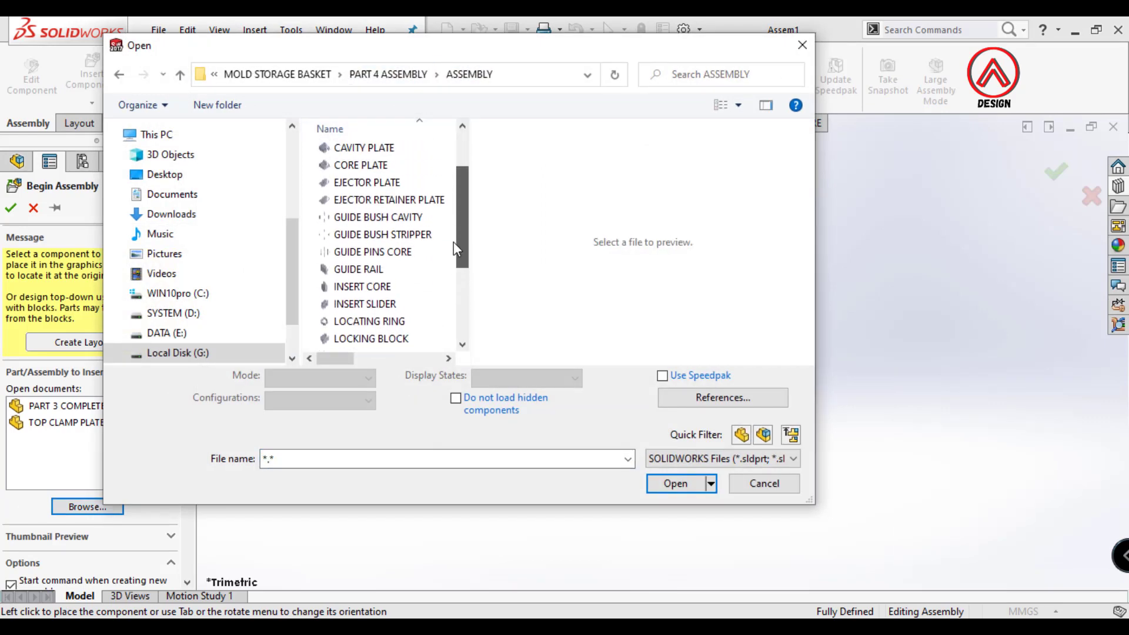
{"action": "scroll", "coordinate": [358, 230], "scroll_direction": "down", "scroll_amount": 2}
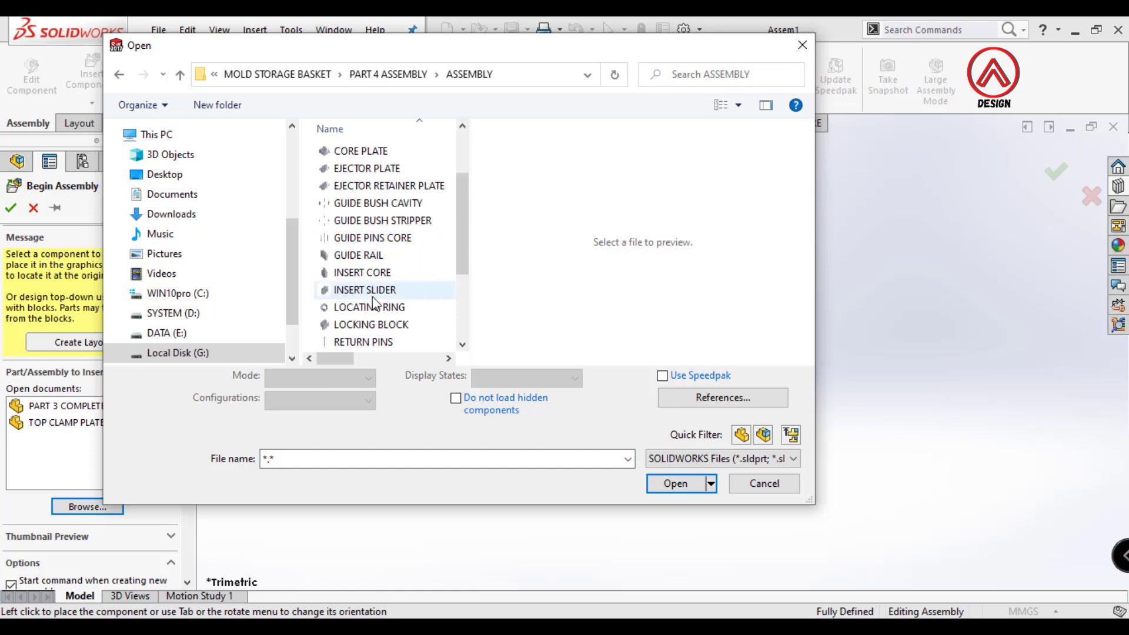
{"action": "scroll", "coordinate": [361, 253], "scroll_direction": "down", "scroll_amount": 1}
{"action": "scroll", "coordinate": [367, 276], "scroll_direction": "down", "scroll_amount": 1}
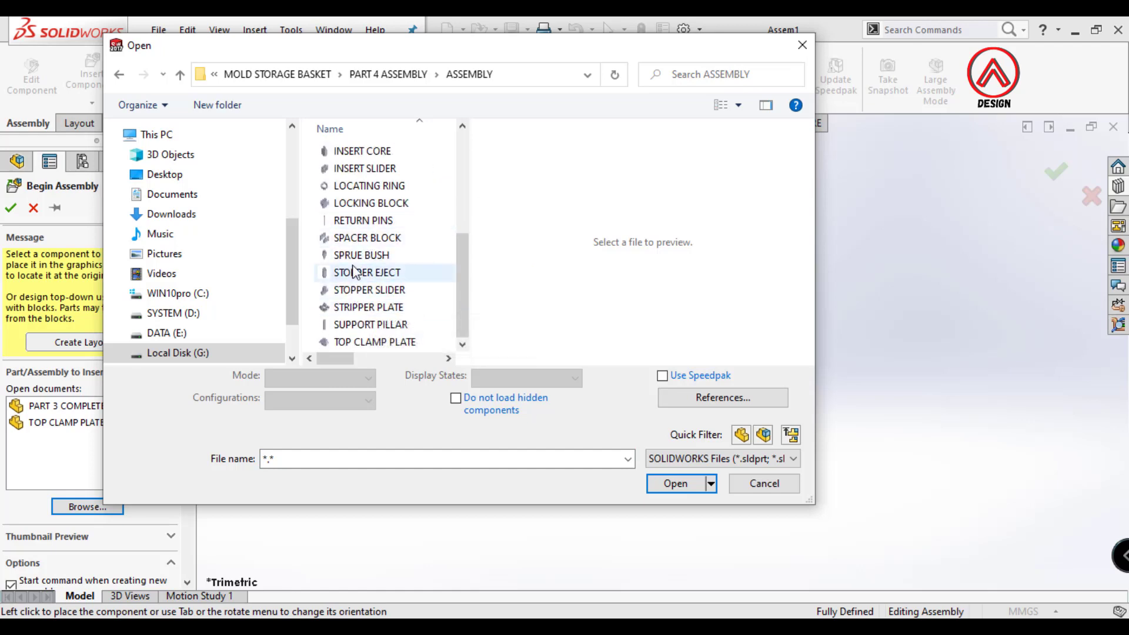
{"action": "scroll", "coordinate": [358, 259], "scroll_direction": "up", "scroll_amount": 2}
{"action": "mouse_move", "coordinate": [462, 250]}
{"action": "left_mouse_down"}
{"action": "mouse_move", "coordinate": [464, 154]}
{"action": "mouse_move", "coordinate": [469, 273]}
{"action": "left_mouse_up"}
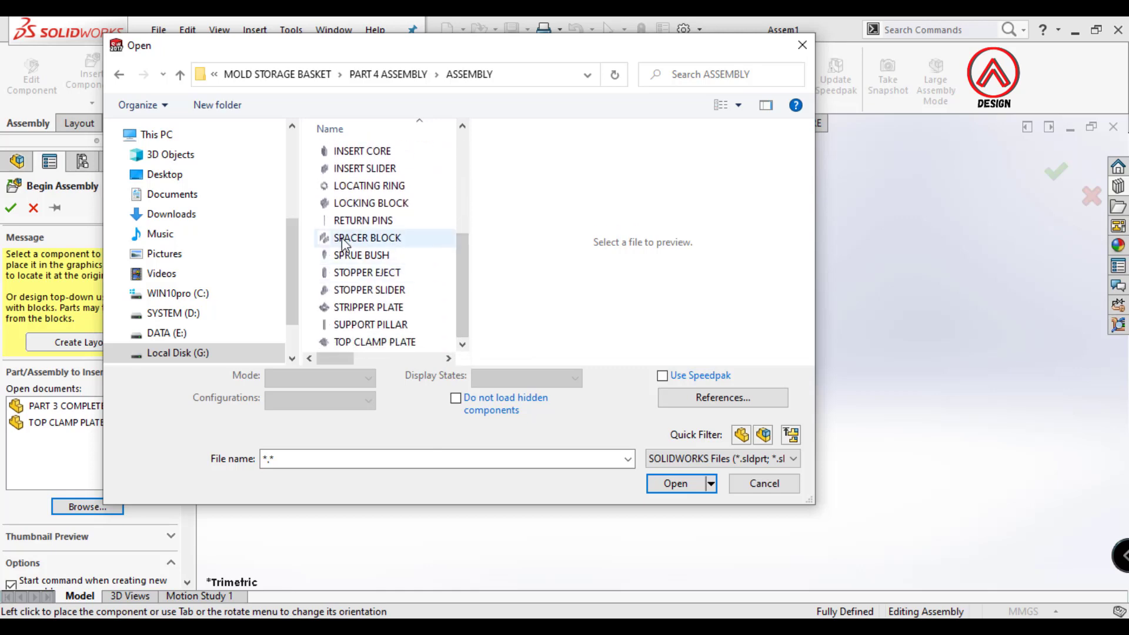
{"action": "scroll", "coordinate": [345, 242], "scroll_direction": "up", "scroll_amount": 1}
{"action": "scroll", "coordinate": [353, 241], "scroll_direction": "up", "scroll_amount": 2}
{"action": "scroll", "coordinate": [359, 236], "scroll_direction": "up", "scroll_amount": 1}
{"action": "left_click", "coordinate": [362, 239]}
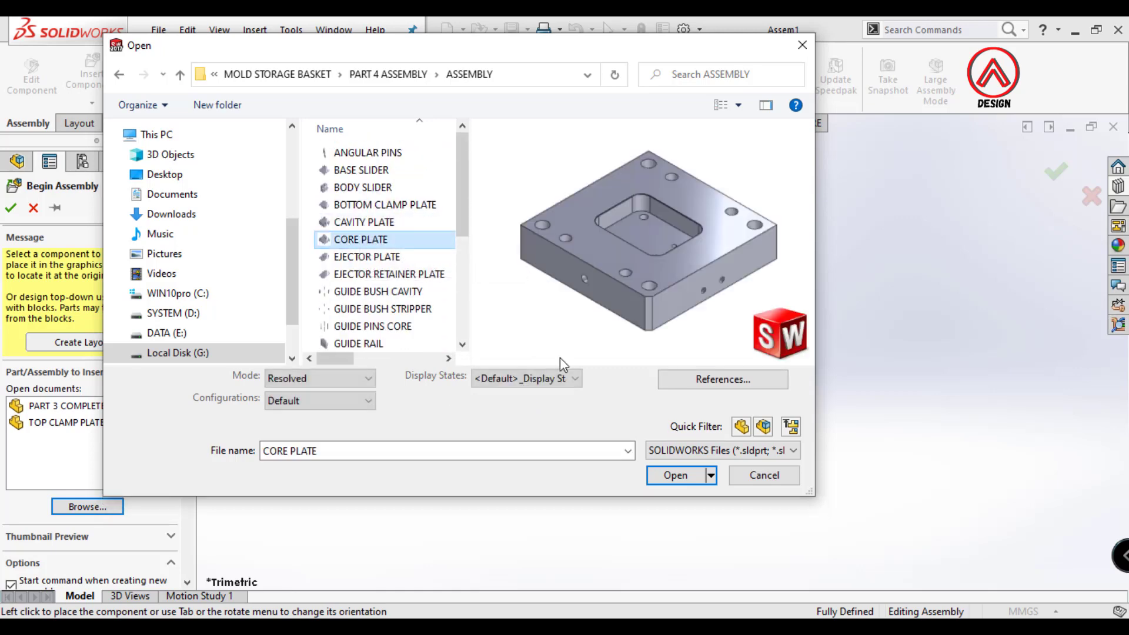
{"action": "left_click", "coordinate": [665, 477]}
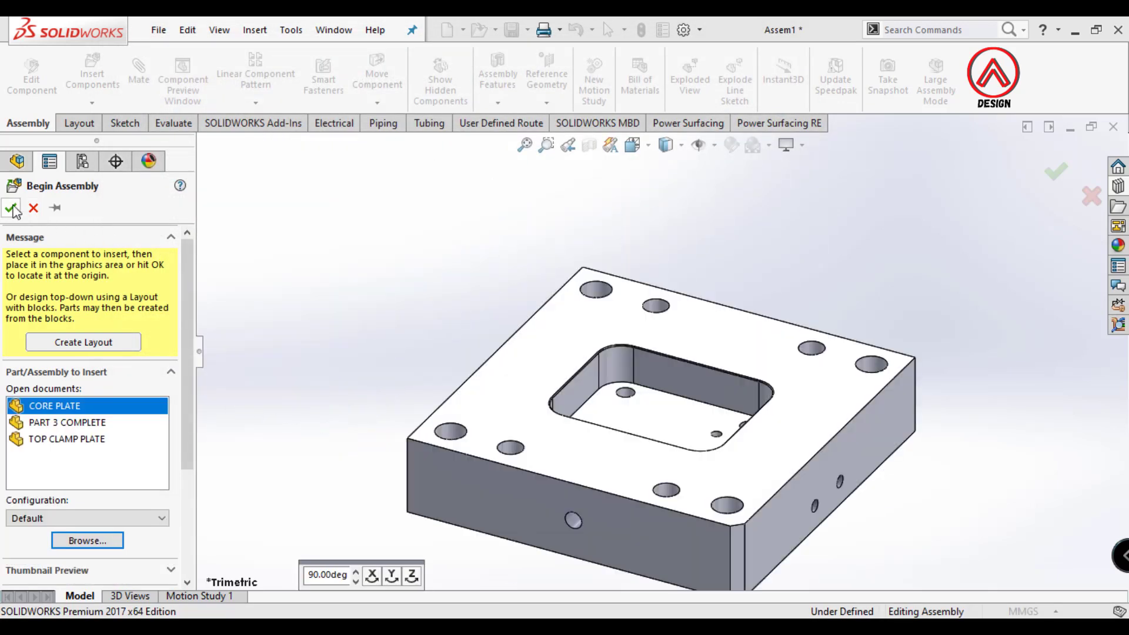
{"action": "left_click", "coordinate": [12, 208]}
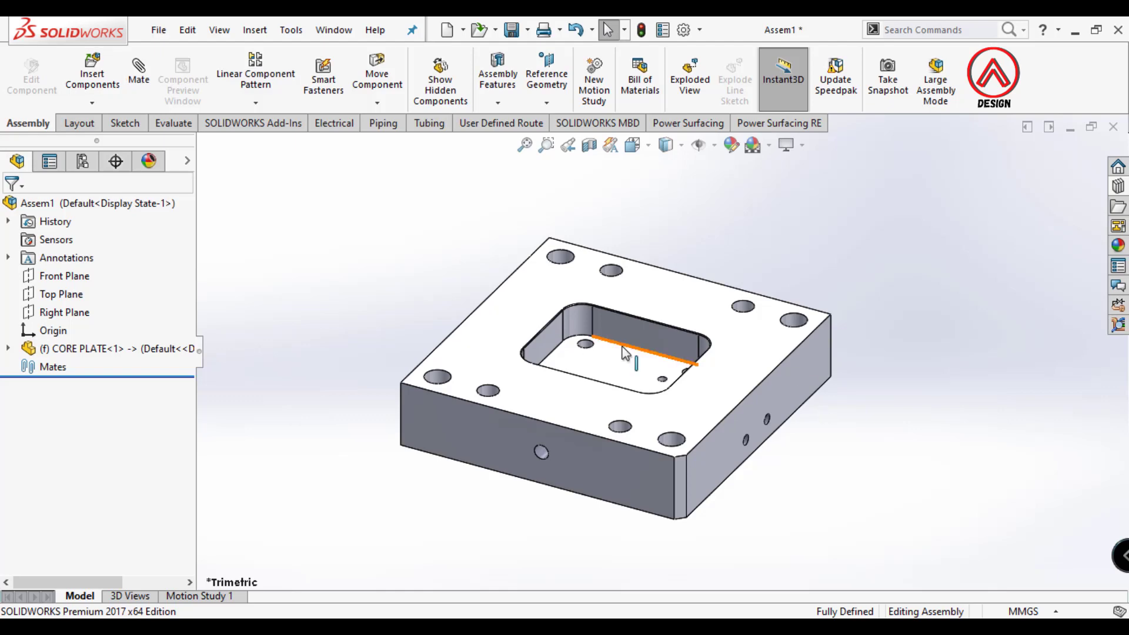
- Insert the INSERT CORE part and drag it off the plate to the right
{"action": "left_click", "coordinate": [92, 80]}
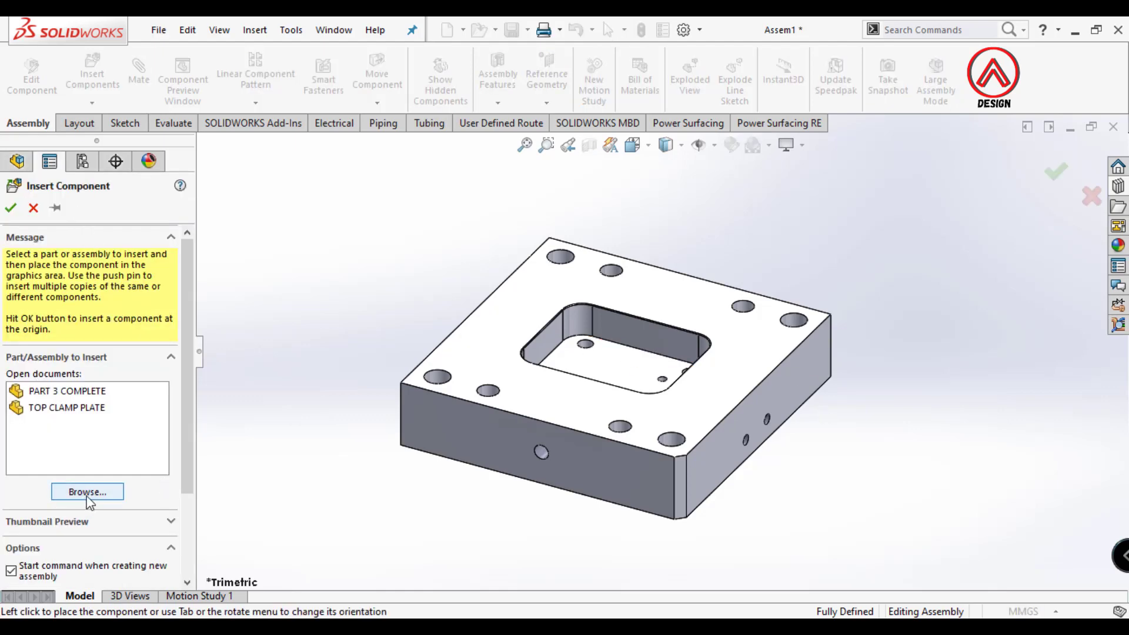
{"action": "scroll", "coordinate": [651, 421], "scroll_direction": "up", "scroll_amount": 3}
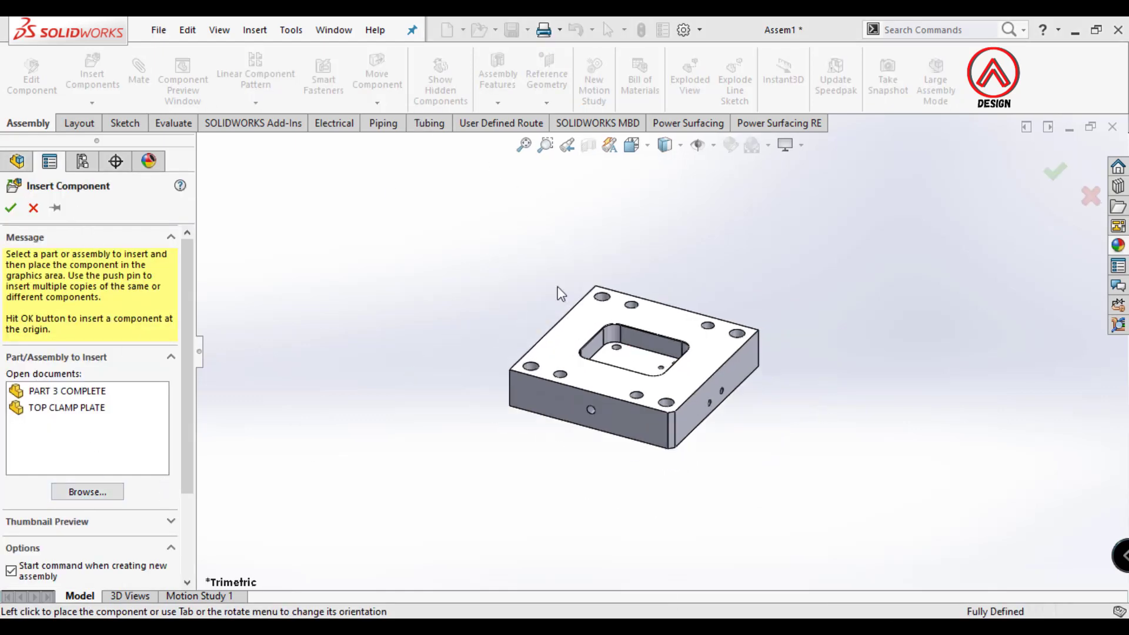
{"action": "scroll", "coordinate": [651, 422], "scroll_direction": "down", "scroll_amount": 2}
{"action": "left_click", "coordinate": [94, 492]}
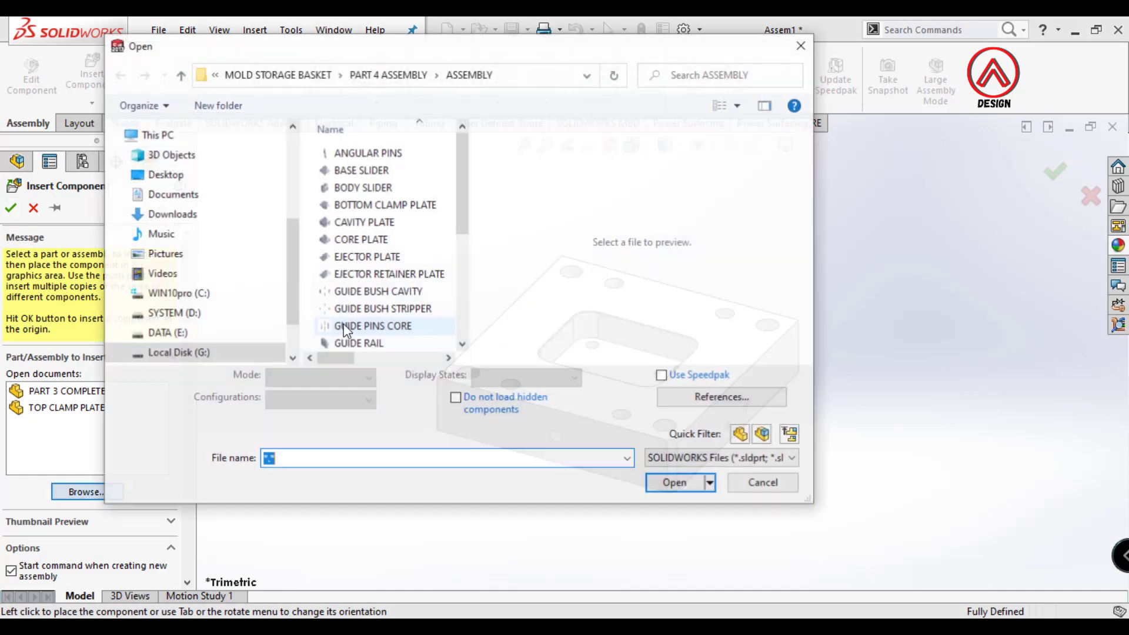
{"action": "scroll", "coordinate": [379, 273], "scroll_direction": "down", "scroll_amount": 3}
{"action": "scroll", "coordinate": [380, 242], "scroll_direction": "down", "scroll_amount": 1}
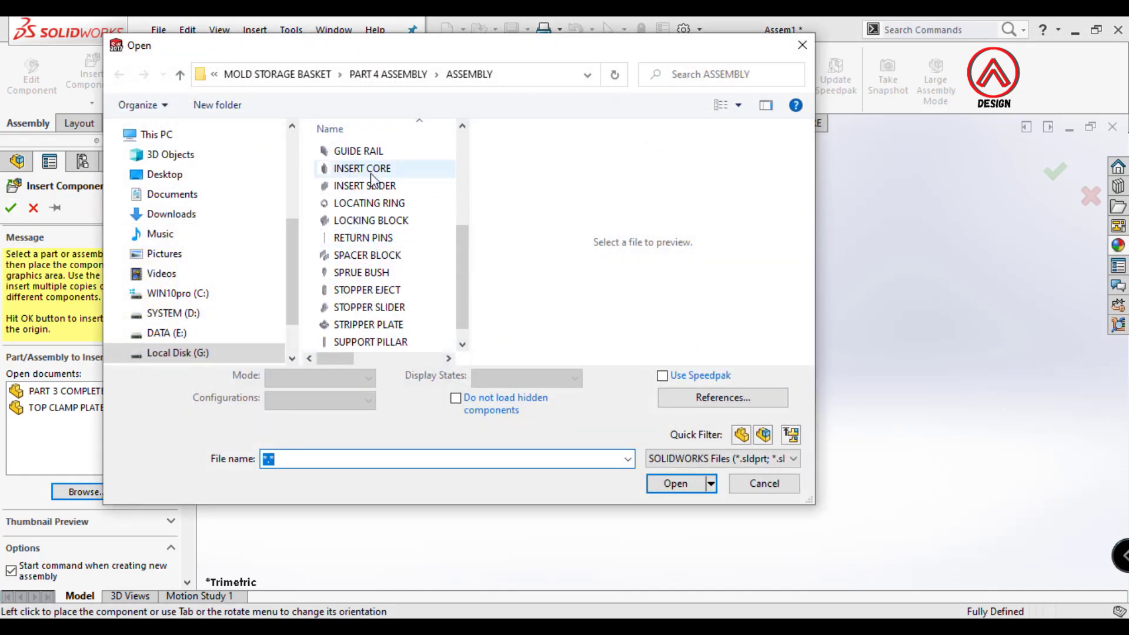
{"action": "left_click", "coordinate": [376, 171]}
{"action": "left_click", "coordinate": [675, 484]}
{"action": "scroll", "coordinate": [676, 253], "scroll_direction": "down", "scroll_amount": 3}
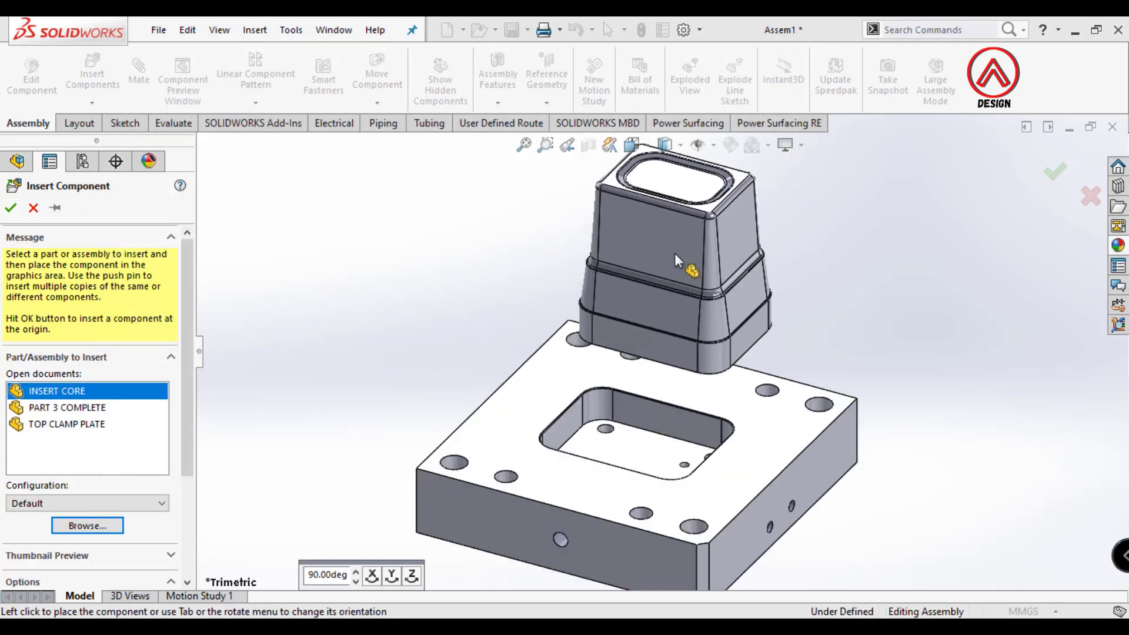
{"action": "left_click", "coordinate": [672, 269]}
{"action": "scroll", "coordinate": [711, 372], "scroll_direction": "up", "scroll_amount": 2}
{"action": "left_click_drag", "start_coordinate": [665, 294], "coordinate": [847, 306]}
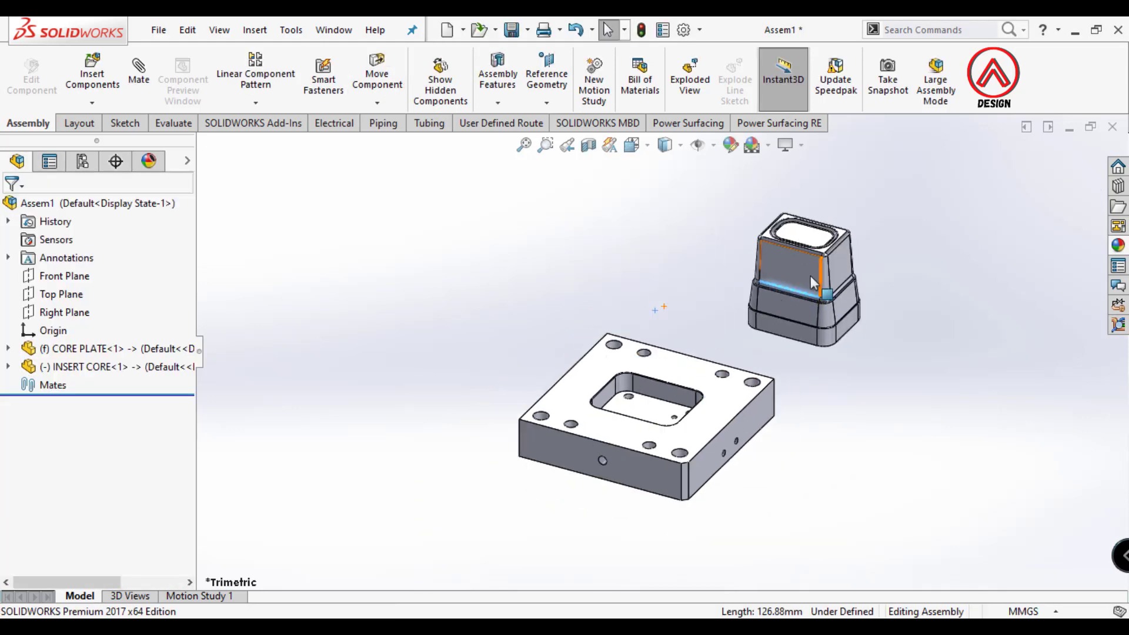
- Switch the viewport background to plain white and orbit to see the insert core's underside
{"action": "left_click", "coordinate": [753, 145]}
{"action": "left_click", "coordinate": [794, 187]}
{"action": "scroll", "coordinate": [722, 264], "scroll_direction": "down", "scroll_amount": 2}
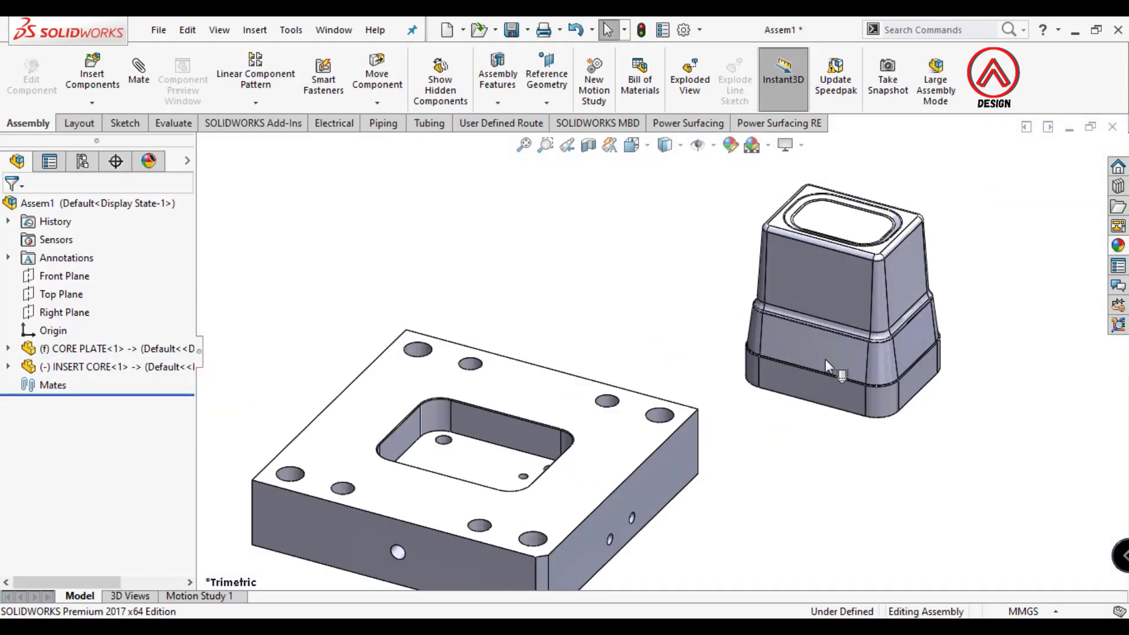
{"action": "middle_click_drag", "start_coordinate": [825, 358], "coordinate": [790, 391]}
{"action": "scroll", "coordinate": [791, 390], "scroll_direction": "down", "scroll_amount": 3}
{"action": "left_click", "coordinate": [84, 86]}
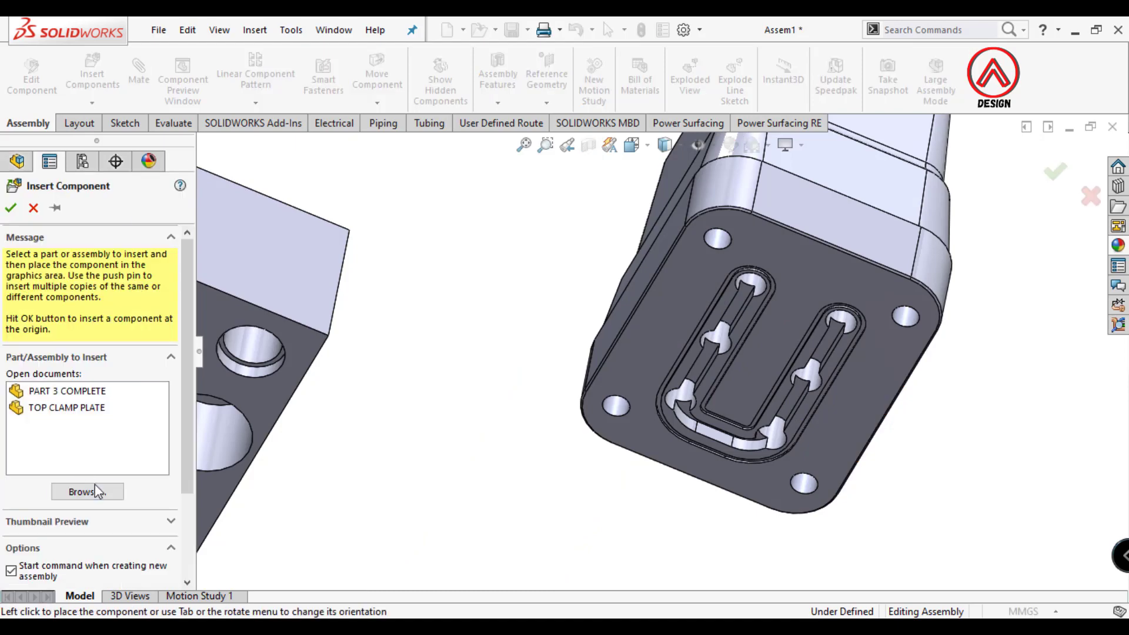
{"action": "left_click", "coordinate": [84, 491]}
- Insert the SEAL - O RING part from the COMPONENT folder into the assembly
{"action": "left_click", "coordinate": [388, 74]}
{"action": "double_click", "coordinate": [359, 170]}
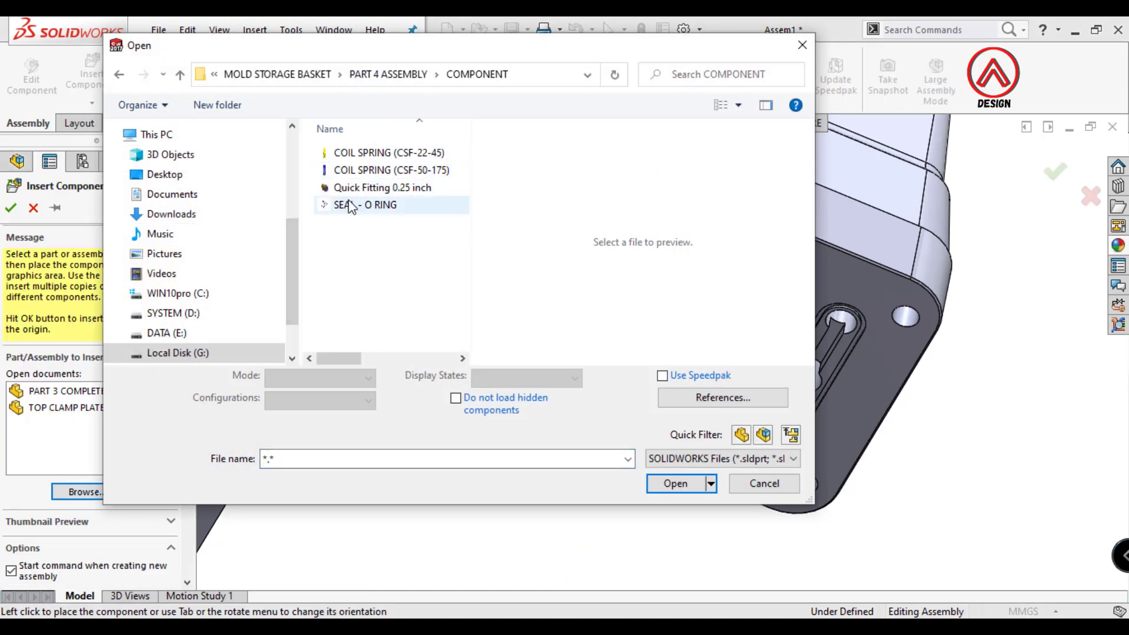
{"action": "left_click", "coordinate": [352, 207]}
{"action": "left_click", "coordinate": [676, 484]}
{"action": "middle_click_drag", "start_coordinate": [773, 336], "coordinate": [690, 194]}
{"action": "scroll", "coordinate": [649, 331], "scroll_direction": "down", "scroll_amount": 5}
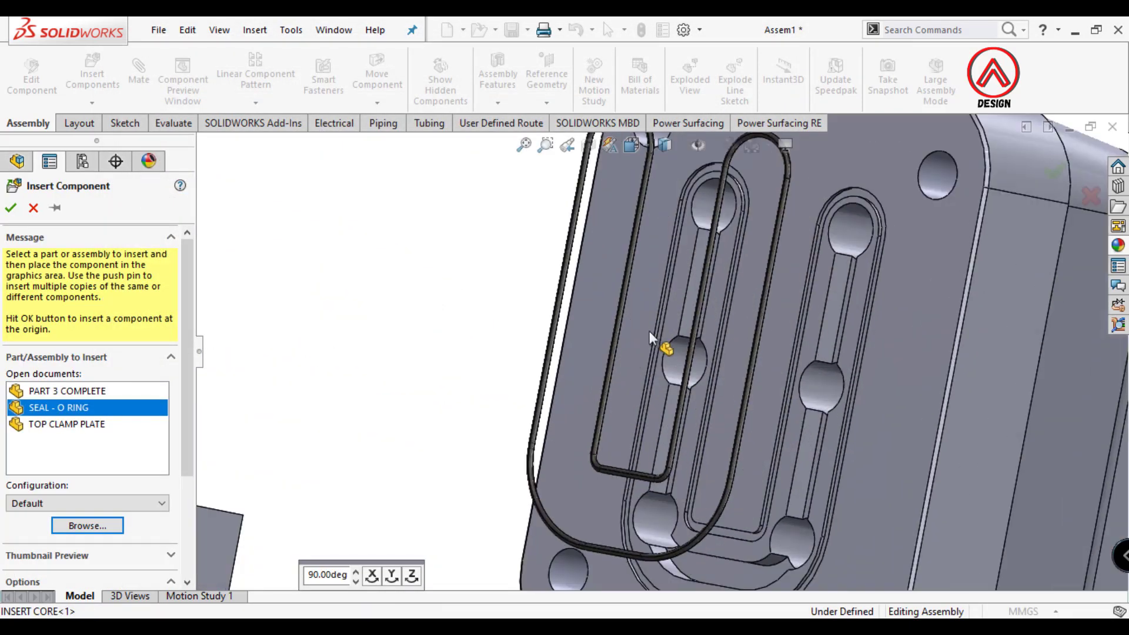
{"action": "left_click", "coordinate": [538, 332]}
- Mate an O-ring edge concentric with the groove's curved edge on the insert core
{"action": "left_click", "coordinate": [138, 71]}
{"action": "scroll", "coordinate": [660, 378], "scroll_direction": "up", "scroll_amount": 3}
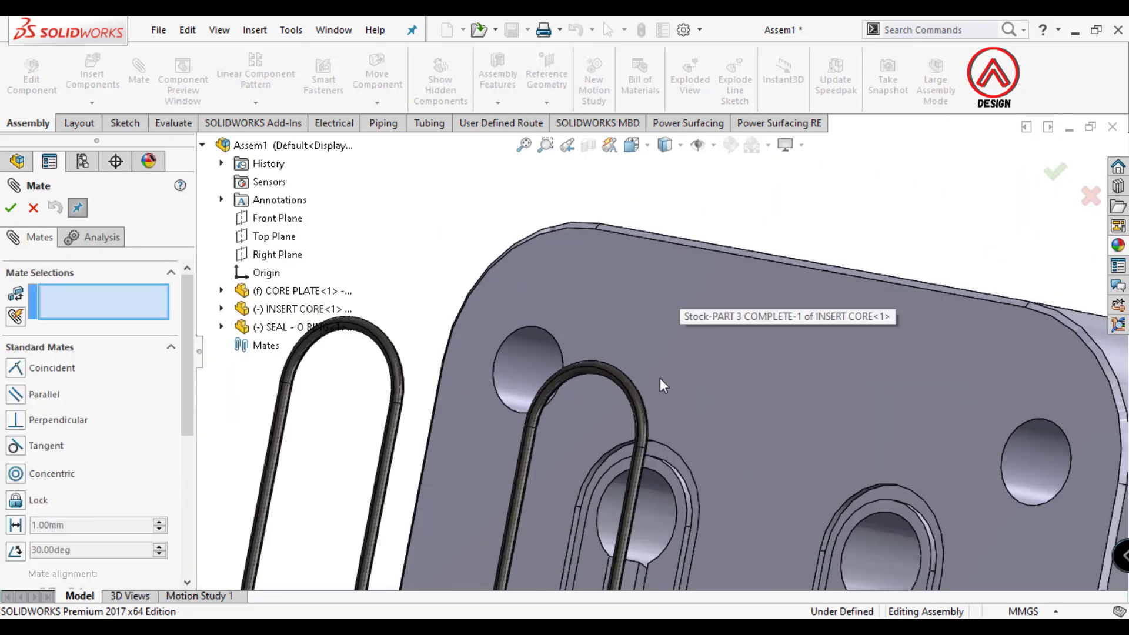
{"action": "scroll", "coordinate": [640, 385], "scroll_direction": "down", "scroll_amount": 5}
{"action": "middle_click_drag", "start_coordinate": [640, 385], "coordinate": [612, 339]}
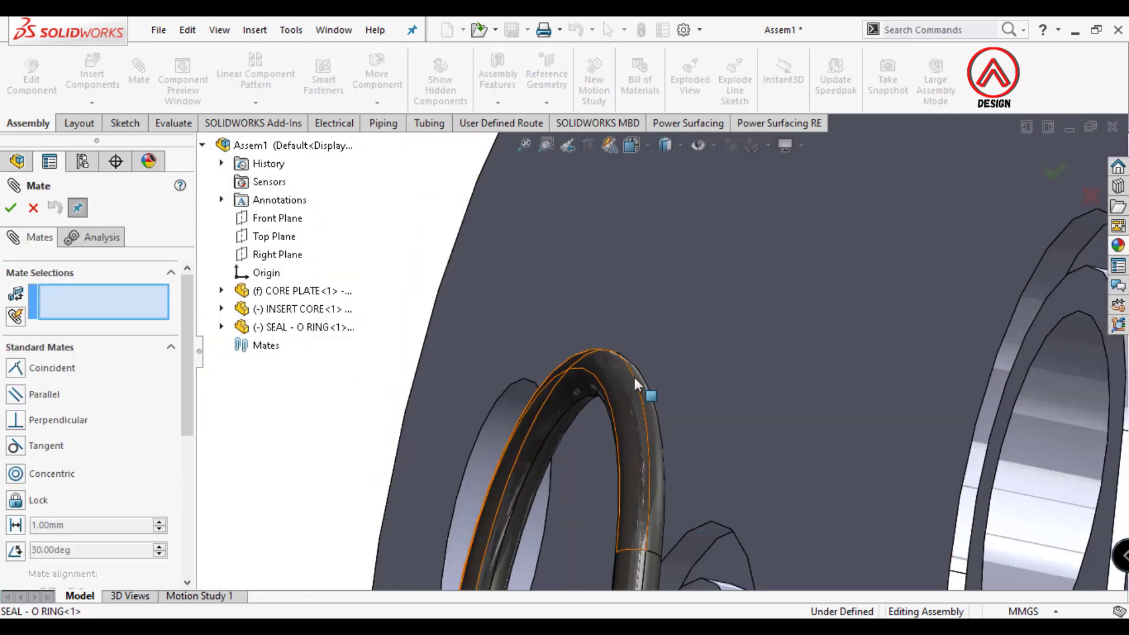
{"action": "left_click", "coordinate": [641, 382]}
{"action": "scroll", "coordinate": [705, 406], "scroll_direction": "up", "scroll_amount": 3}
{"action": "scroll", "coordinate": [834, 259], "scroll_direction": "down", "scroll_amount": 5}
{"action": "scroll", "coordinate": [821, 262], "scroll_direction": "down", "scroll_amount": 2}
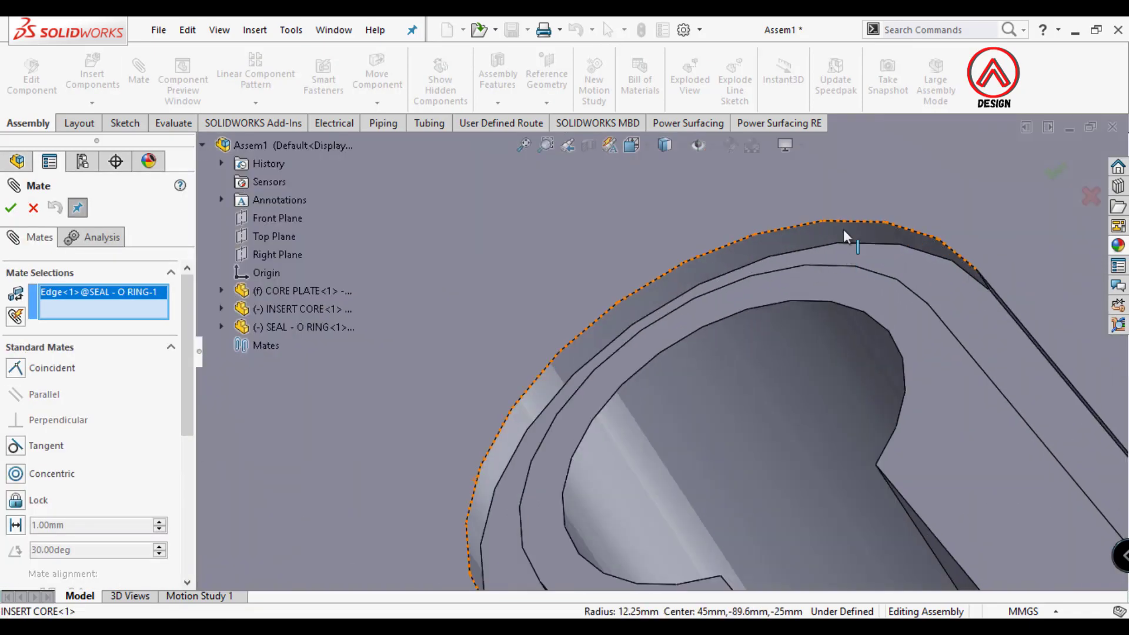
{"action": "left_click", "coordinate": [843, 236]}
{"action": "left_click", "coordinate": [862, 204]}
- Add a second concentric mate between another O-ring edge and the other groove end
{"action": "scroll", "coordinate": [753, 340], "scroll_direction": "up", "scroll_amount": 3}
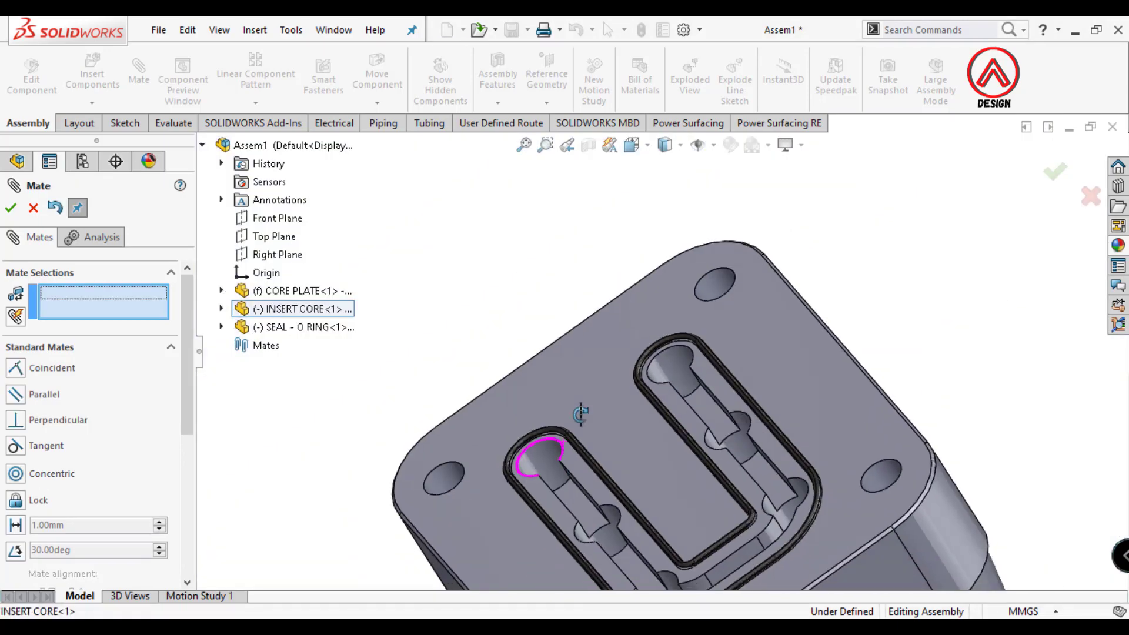
{"action": "scroll", "coordinate": [479, 456], "scroll_direction": "down", "scroll_amount": 3}
{"action": "left_click", "coordinate": [498, 463]}
{"action": "scroll", "coordinate": [471, 423], "scroll_direction": "down", "scroll_amount": 2}
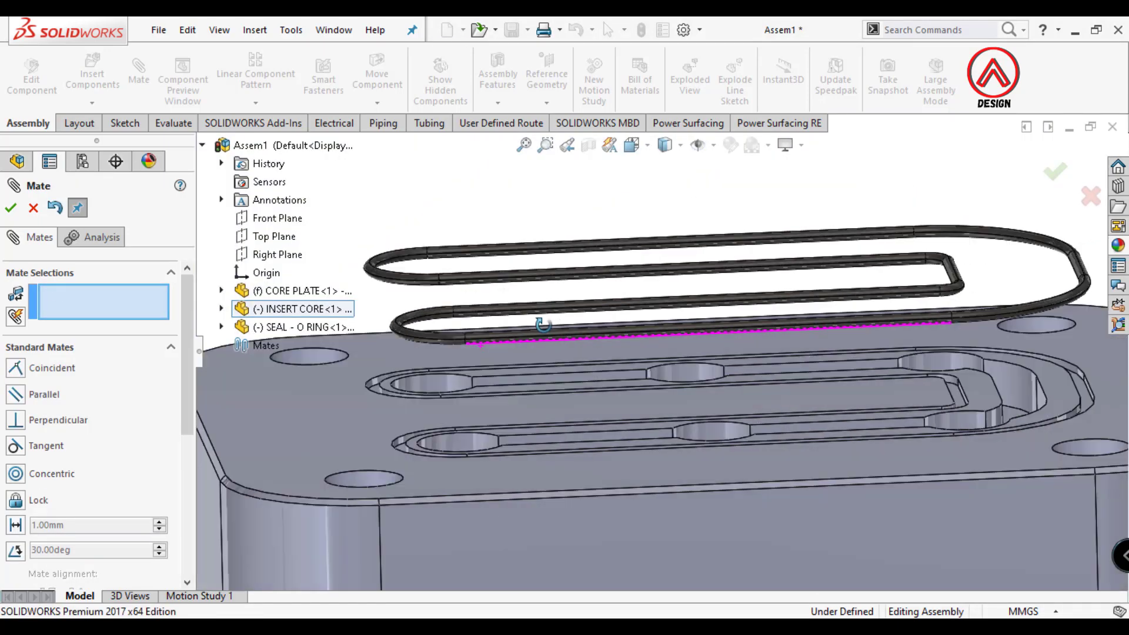
{"action": "scroll", "coordinate": [447, 365], "scroll_direction": "down", "scroll_amount": 2}
{"action": "scroll", "coordinate": [479, 406], "scroll_direction": "up", "scroll_amount": 3}
{"action": "scroll", "coordinate": [535, 400], "scroll_direction": "down", "scroll_amount": 4}
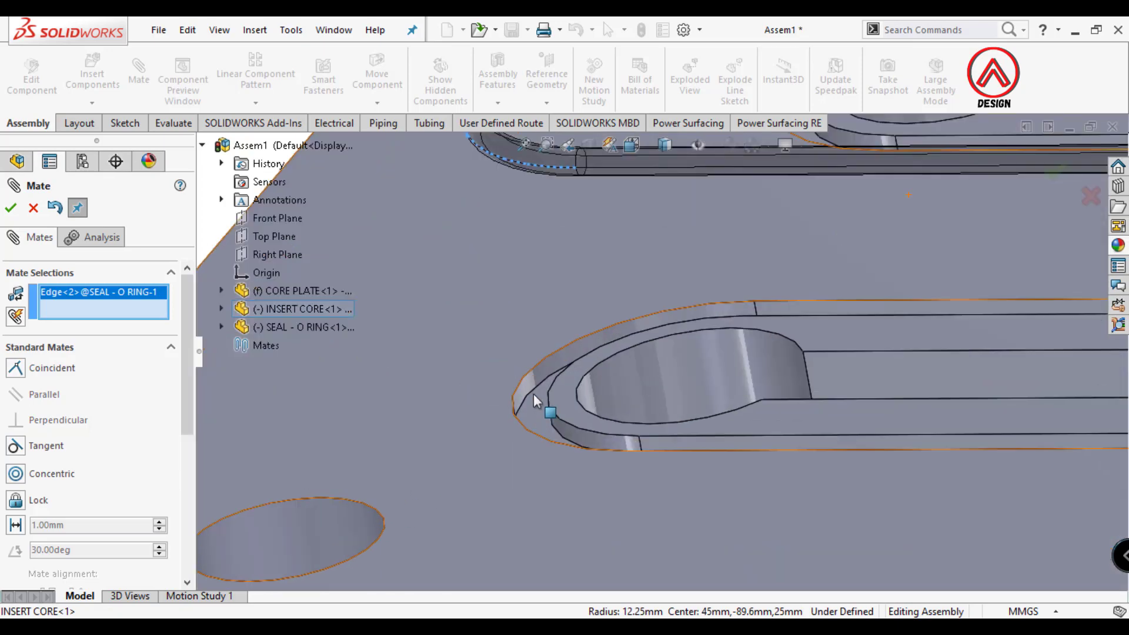
{"action": "left_click", "coordinate": [542, 380]}
{"action": "left_click", "coordinate": [525, 410]}
- Seat the O-ring with a coincident mate between its bottom edge and the groove floor
{"action": "scroll", "coordinate": [506, 406], "scroll_direction": "up", "scroll_amount": 3}
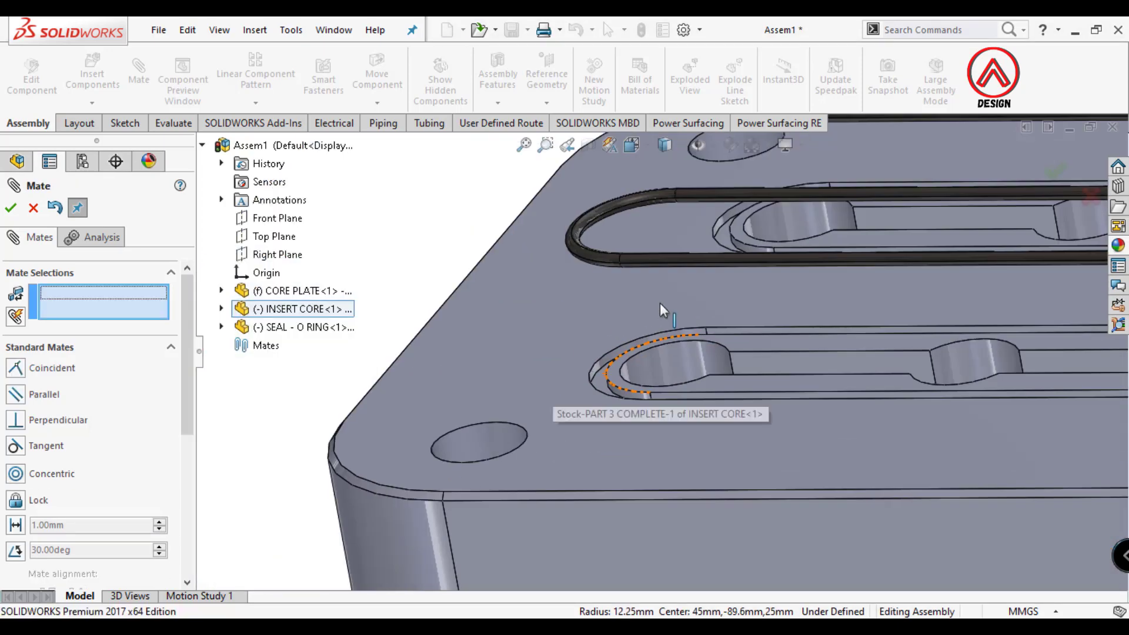
{"action": "mouse_move", "coordinate": [506, 405]}
{"action": "middle_mouse_down"}
{"action": "mouse_move", "coordinate": [673, 255]}
{"action": "mouse_move", "coordinate": [598, 259]}
{"action": "mouse_move", "coordinate": [446, 375]}
{"action": "mouse_move", "coordinate": [518, 359]}
{"action": "middle_mouse_up"}
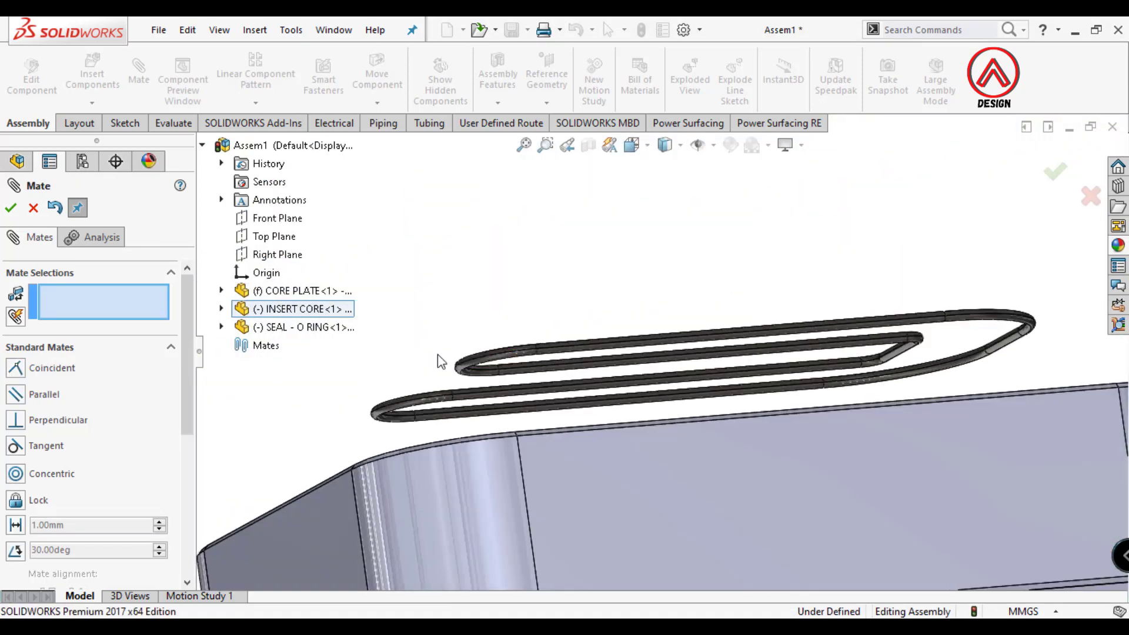
{"action": "scroll", "coordinate": [557, 351], "scroll_direction": "down", "scroll_amount": 4}
{"action": "mouse_move", "coordinate": [639, 341]}
{"action": "middle_mouse_down"}
{"action": "mouse_move", "coordinate": [587, 298]}
{"action": "mouse_move", "coordinate": [774, 284]}
{"action": "mouse_move", "coordinate": [802, 182]}
{"action": "mouse_move", "coordinate": [820, 281]}
{"action": "middle_mouse_up"}
{"action": "left_click", "coordinate": [633, 325]}
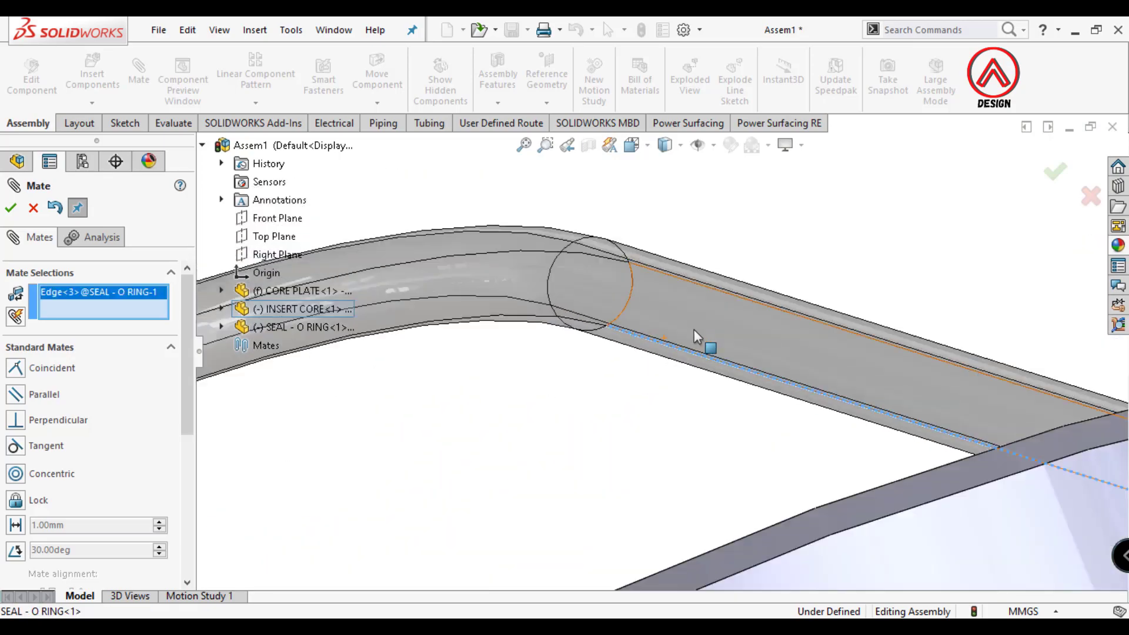
{"action": "scroll", "coordinate": [694, 330], "scroll_direction": "up", "scroll_amount": 5}
{"action": "middle_click_drag", "start_coordinate": [694, 329], "coordinate": [771, 474]}
{"action": "scroll", "coordinate": [703, 456], "scroll_direction": "down", "scroll_amount": 5}
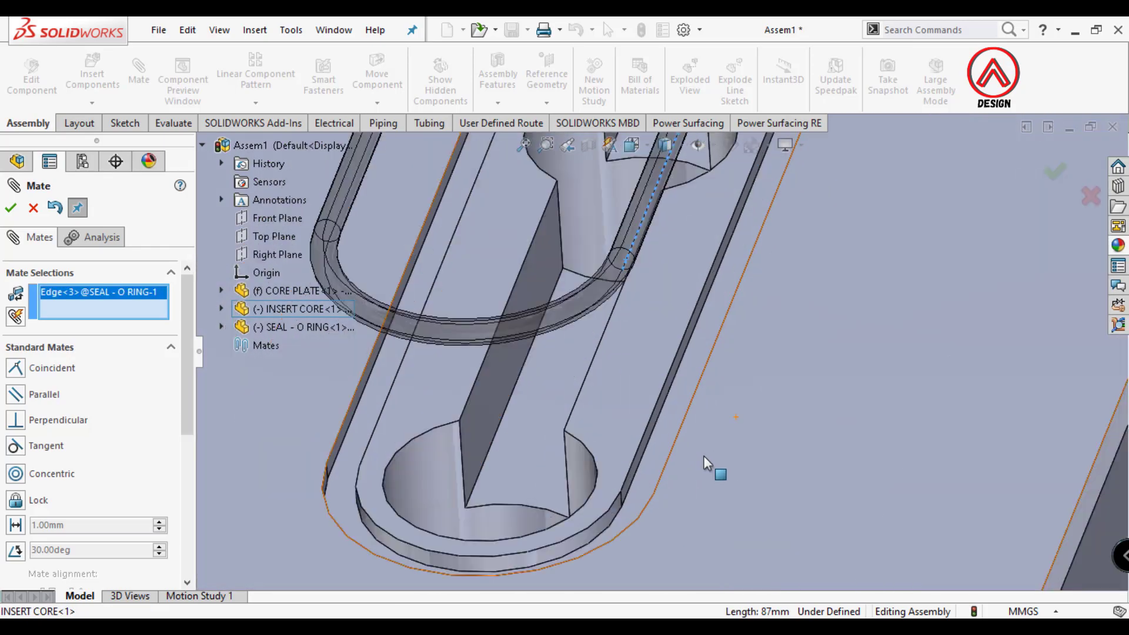
{"action": "left_click", "coordinate": [669, 449]}
{"action": "left_click", "coordinate": [809, 466]}
{"action": "scroll", "coordinate": [704, 404], "scroll_direction": "up", "scroll_amount": 5}
{"action": "mouse_move", "coordinate": [704, 403]}
{"action": "middle_mouse_down"}
{"action": "mouse_move", "coordinate": [697, 298]}
{"action": "mouse_move", "coordinate": [540, 414]}
{"action": "mouse_move", "coordinate": [731, 456]}
{"action": "mouse_move", "coordinate": [573, 388]}
{"action": "middle_mouse_up"}
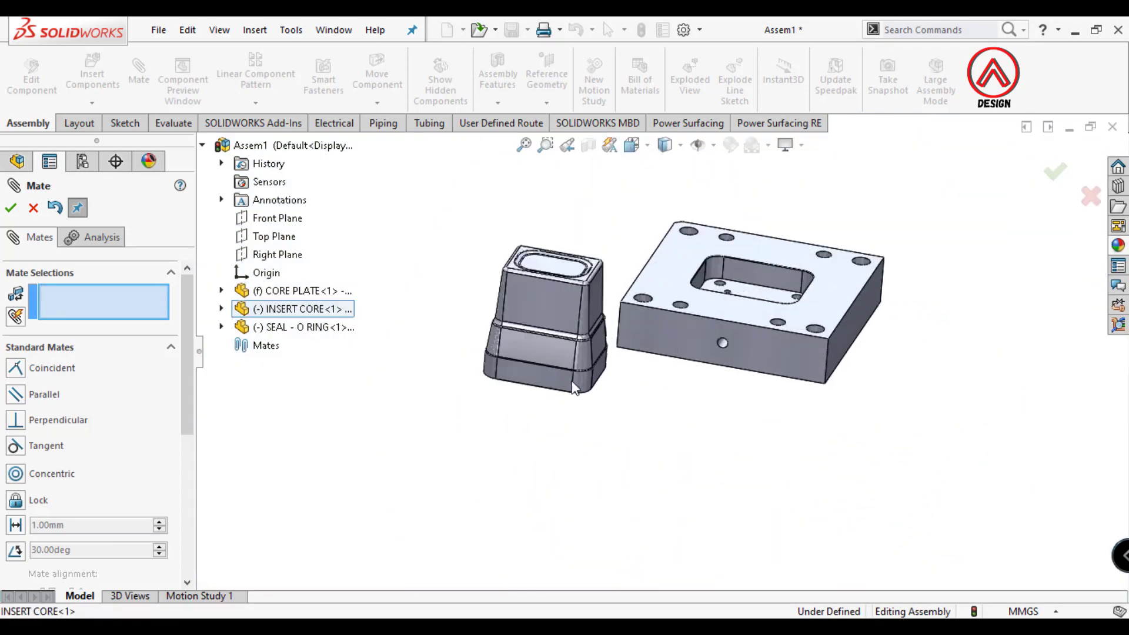
- Mate two insert core side faces coincident with matching core plate pocket faces
{"action": "scroll", "coordinate": [615, 326], "scroll_direction": "down", "scroll_amount": 3}
{"action": "mouse_move", "coordinate": [615, 326]}
{"action": "middle_mouse_down"}
{"action": "mouse_move", "coordinate": [425, 394]}
{"action": "mouse_move", "coordinate": [807, 288]}
{"action": "mouse_move", "coordinate": [738, 238]}
{"action": "middle_mouse_up"}
{"action": "left_click", "coordinate": [424, 394]}
{"action": "left_click", "coordinate": [806, 288]}
{"action": "scroll", "coordinate": [807, 288], "scroll_direction": "up", "scroll_amount": 3}
{"action": "left_click", "coordinate": [994, 268]}
{"action": "mouse_move", "coordinate": [994, 268]}
{"action": "middle_mouse_down"}
{"action": "mouse_move", "coordinate": [717, 234]}
{"action": "mouse_move", "coordinate": [715, 380]}
{"action": "mouse_move", "coordinate": [802, 405]}
{"action": "mouse_move", "coordinate": [809, 268]}
{"action": "middle_mouse_up"}
{"action": "left_click", "coordinate": [714, 380]}
{"action": "left_click", "coordinate": [808, 267]}
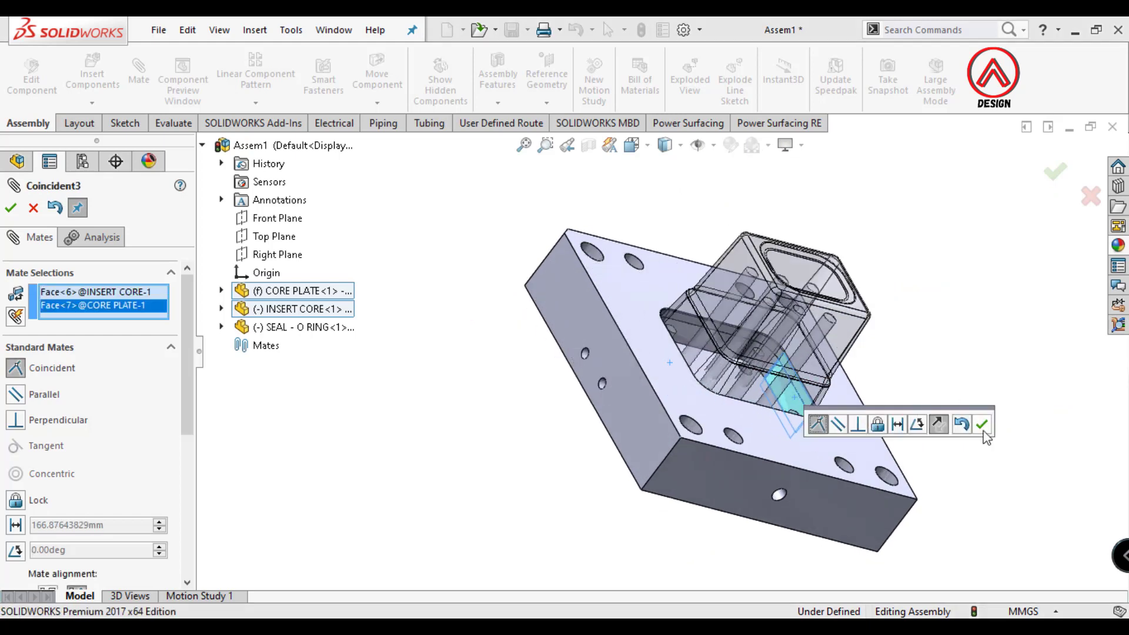
{"action": "left_click", "coordinate": [979, 429]}
- Add a final coincident mate between an insert core face and the core plate
{"action": "left_click", "coordinate": [841, 352]}
{"action": "mouse_move", "coordinate": [841, 351]}
{"action": "middle_mouse_down"}
{"action": "mouse_move", "coordinate": [966, 237]}
{"action": "mouse_move", "coordinate": [934, 276]}
{"action": "middle_mouse_up"}
{"action": "left_click", "coordinate": [934, 276]}
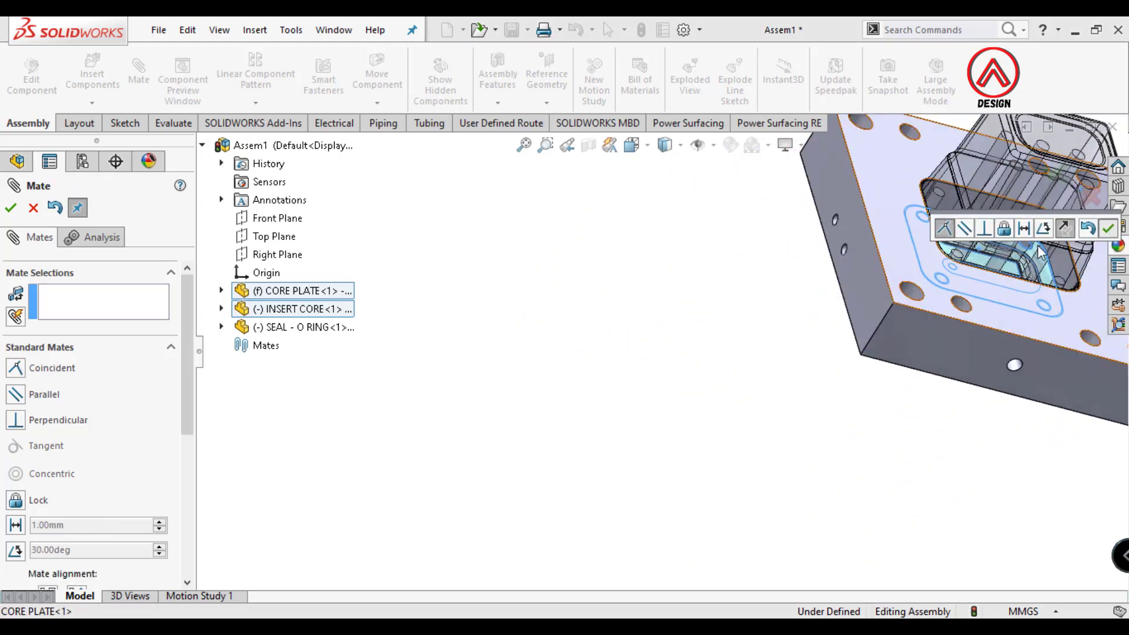
{"action": "left_click", "coordinate": [1108, 229]}
{"action": "key", "text": "ctrl+7"}
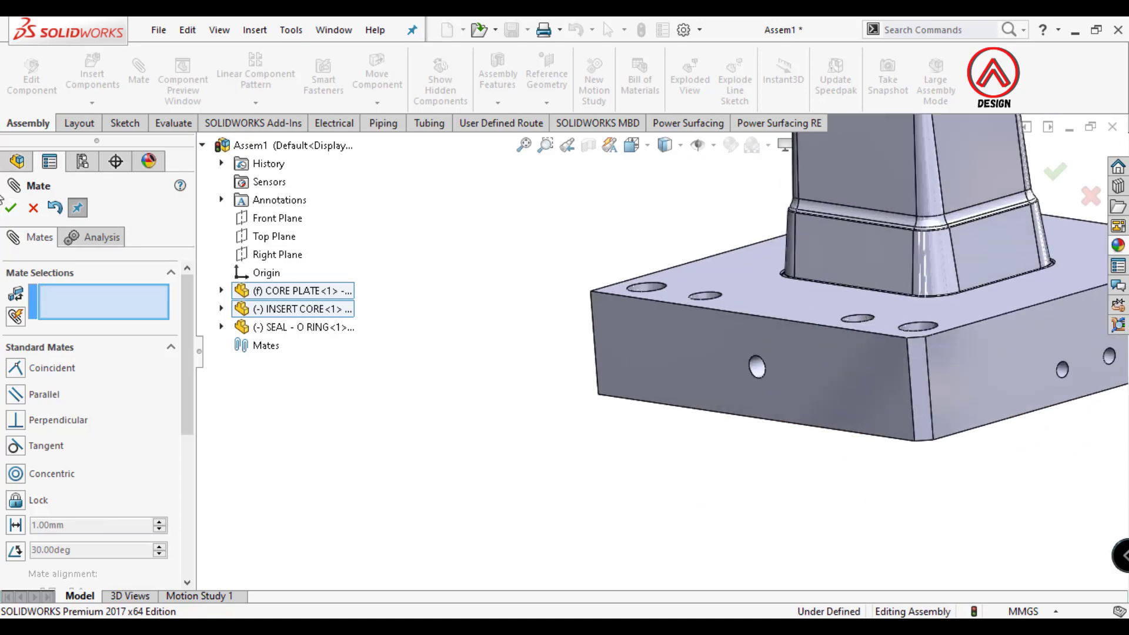
- Close Mate, reorient the core plate, and browse the Design Library to Toolbox ISO Bolts and Screws
{"action": "key", "text": "Return"}
{"action": "mouse_move", "coordinate": [747, 398]}
{"action": "middle_mouse_down"}
{"action": "mouse_move", "coordinate": [663, 277]}
{"action": "mouse_move", "coordinate": [675, 453]}
{"action": "middle_mouse_up"}
{"action": "scroll", "coordinate": [696, 435], "scroll_direction": "up", "scroll_amount": 3}
{"action": "scroll", "coordinate": [695, 436], "scroll_direction": "down", "scroll_amount": 3}
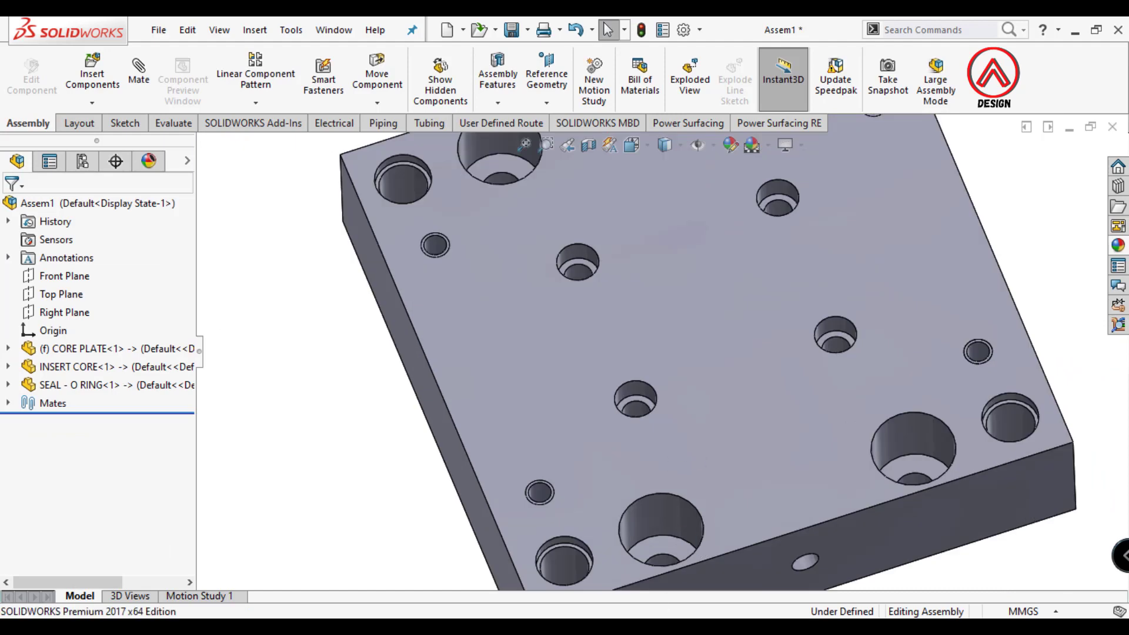
{"action": "scroll", "coordinate": [450, 141], "scroll_direction": "up", "scroll_amount": 3}
{"action": "scroll", "coordinate": [636, 290], "scroll_direction": "down", "scroll_amount": 3}
{"action": "middle_click_drag", "start_coordinate": [636, 291], "coordinate": [669, 303]}
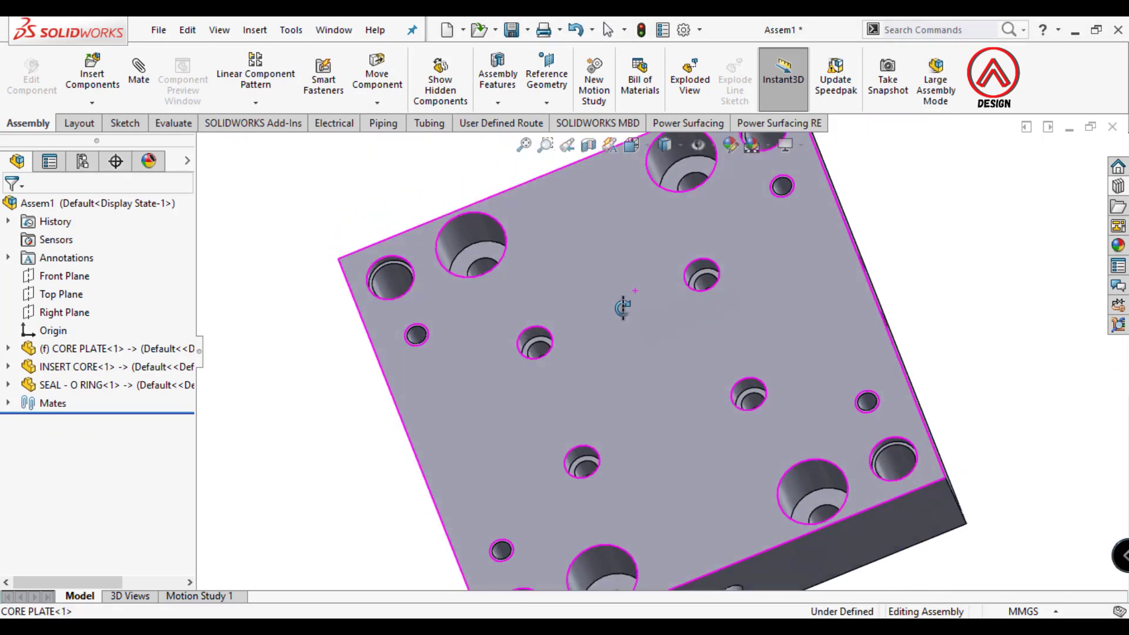
{"action": "left_click", "coordinate": [1118, 186]}
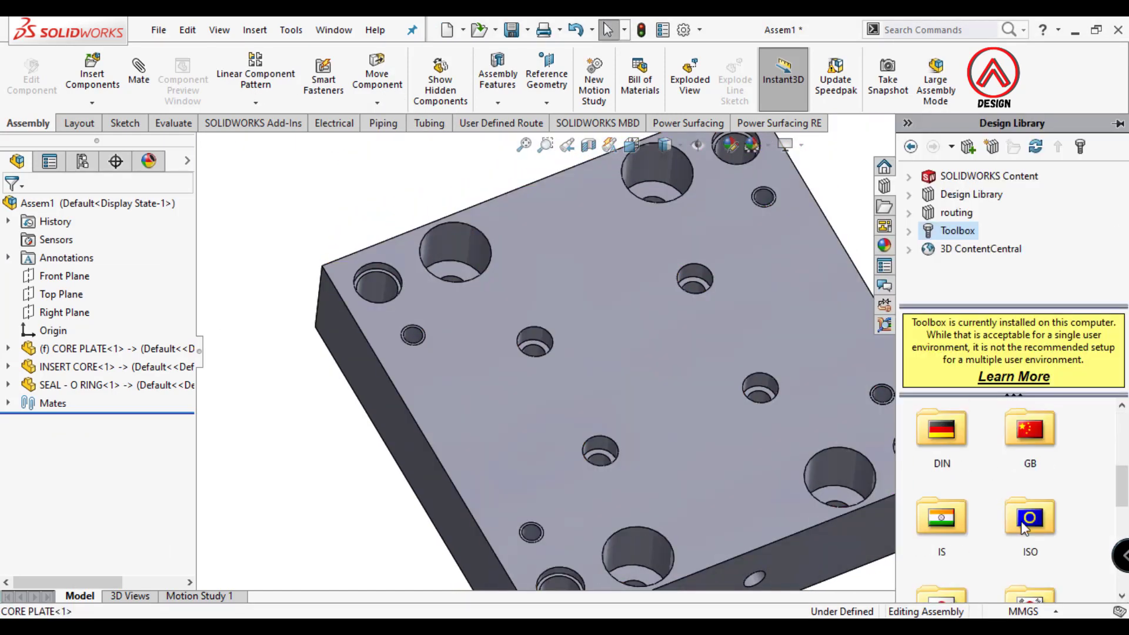
- Drag an ISO Hexagon Socket Head screw from the Toolbox into a core plate counterbored hole
{"action": "scroll", "coordinate": [956, 518], "scroll_direction": "down", "scroll_amount": 2}
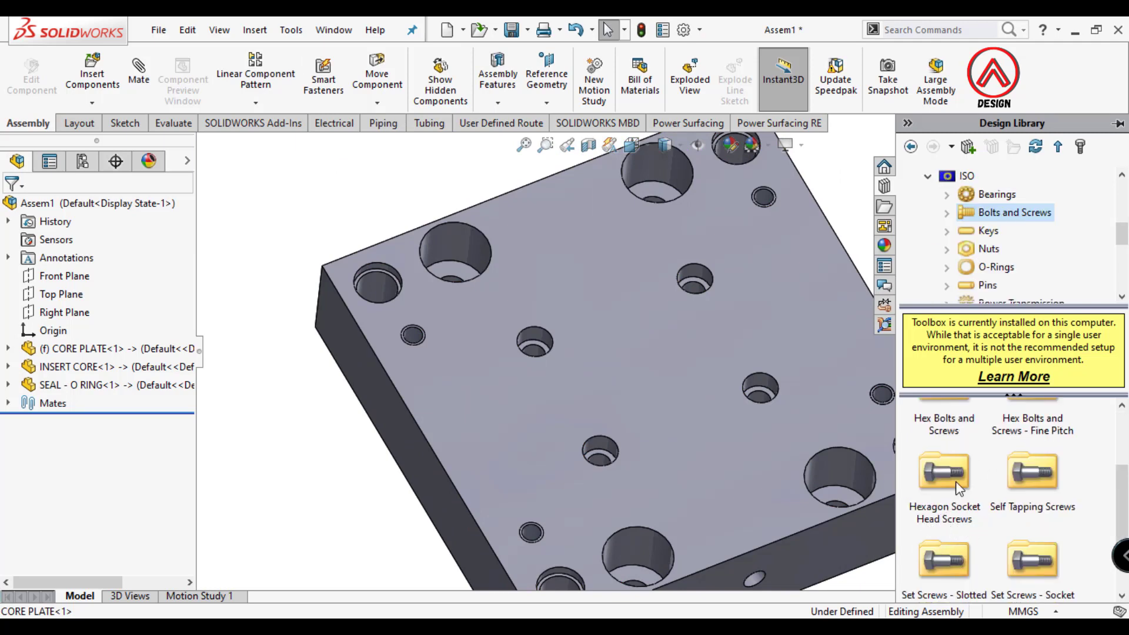
- Drag an ISO Hexagon Socket Head screw from the Toolbox into a core plate counterbored hole
{"action": "double_click", "coordinate": [960, 488]}
{"action": "scroll", "coordinate": [1034, 488], "scroll_direction": "down", "scroll_amount": 1}
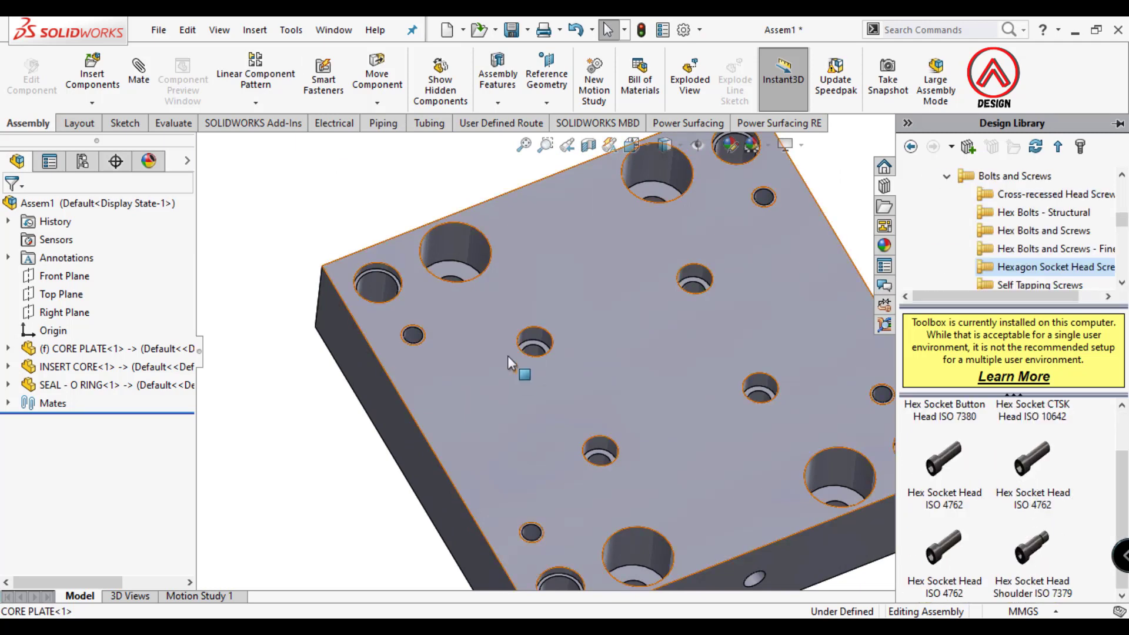
{"action": "scroll", "coordinate": [510, 363], "scroll_direction": "down", "scroll_amount": 3}
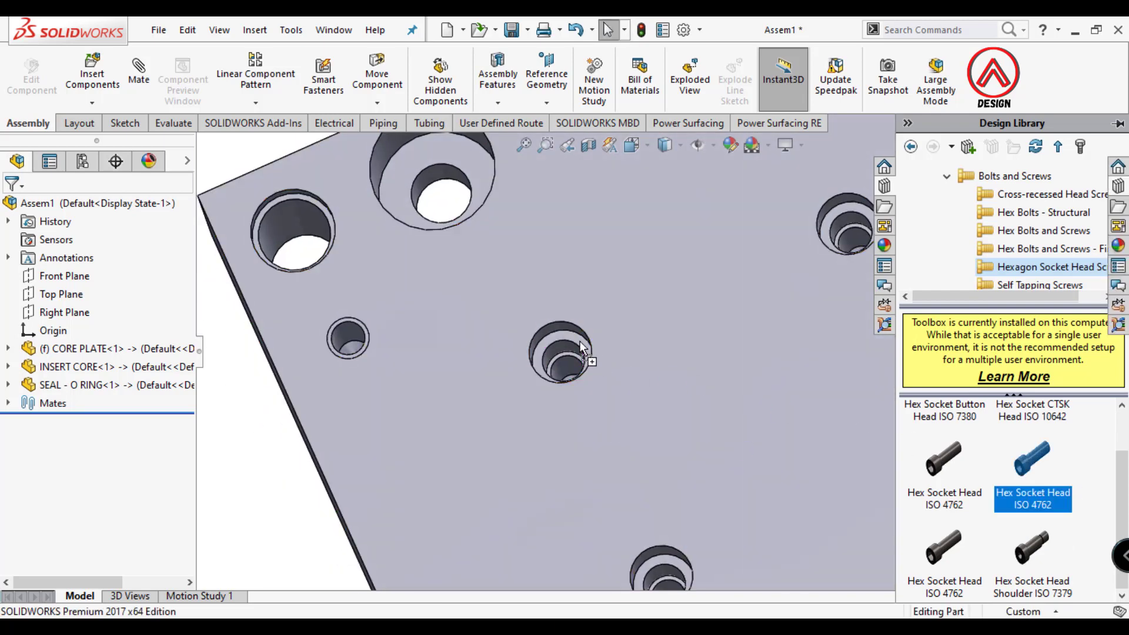
{"action": "left_click_drag", "start_coordinate": [580, 343], "coordinate": [572, 336]}
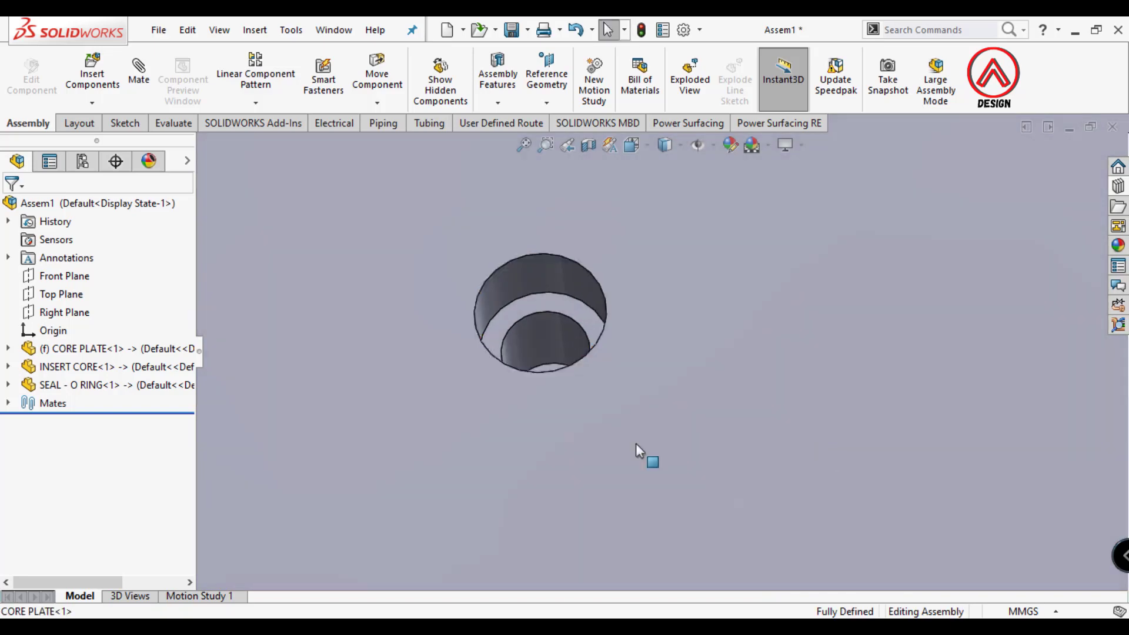
{"action": "left_click", "coordinate": [1116, 205]}
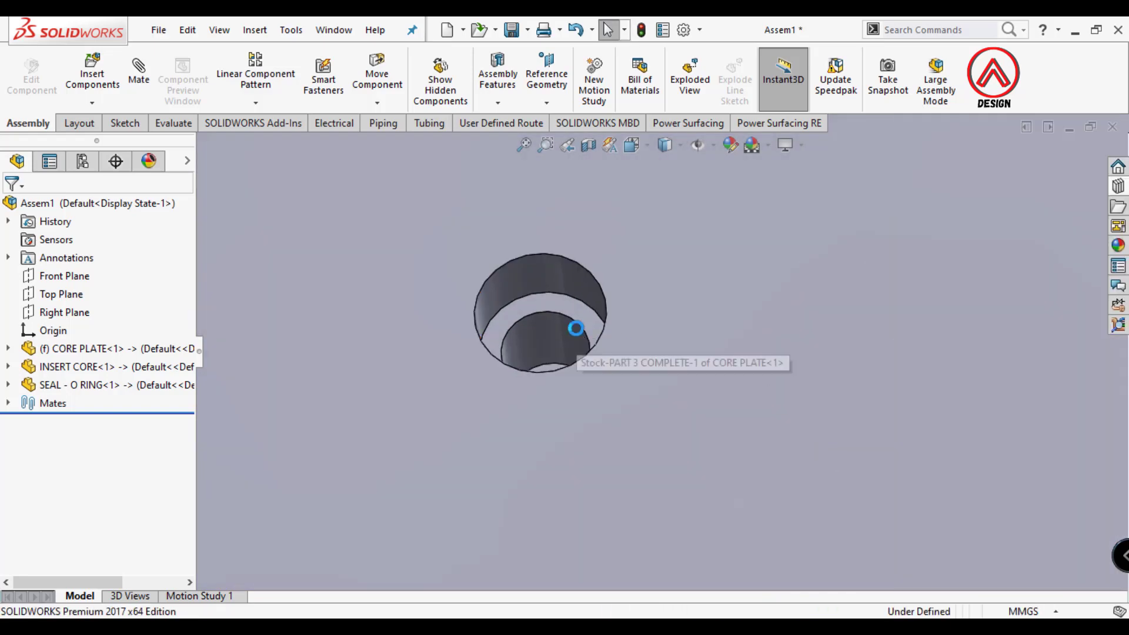
{"action": "left_click_drag", "start_coordinate": [693, 365], "coordinate": [576, 328]}
{"action": "scroll", "coordinate": [501, 348], "scroll_direction": "down", "scroll_amount": 3}
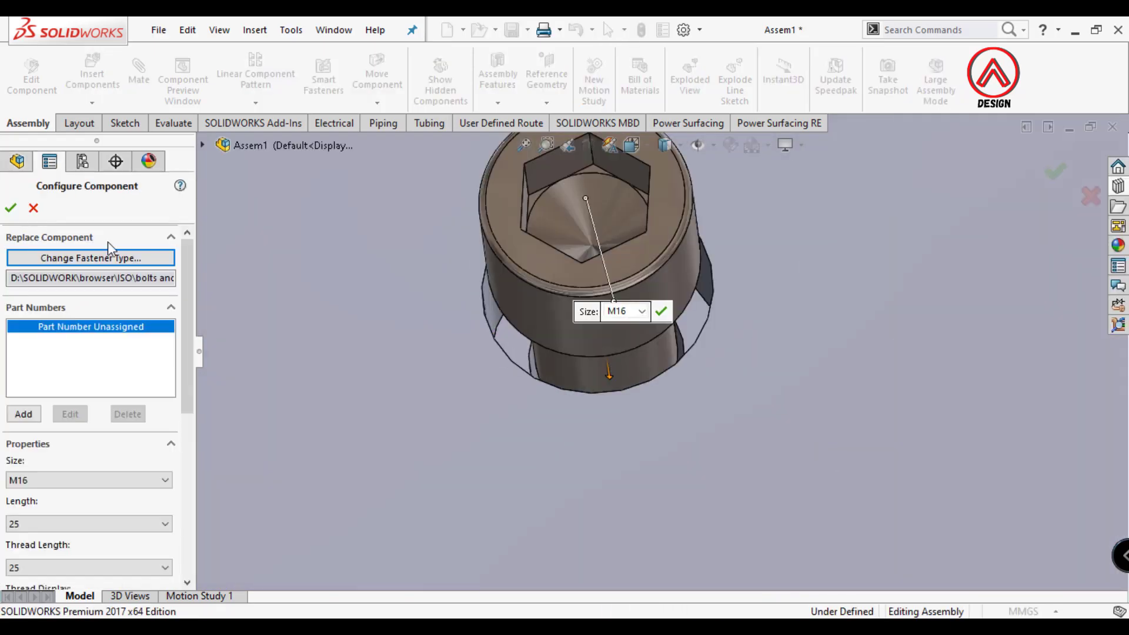
{"action": "left_click", "coordinate": [33, 208]}
{"action": "left_click", "coordinate": [1118, 187]}
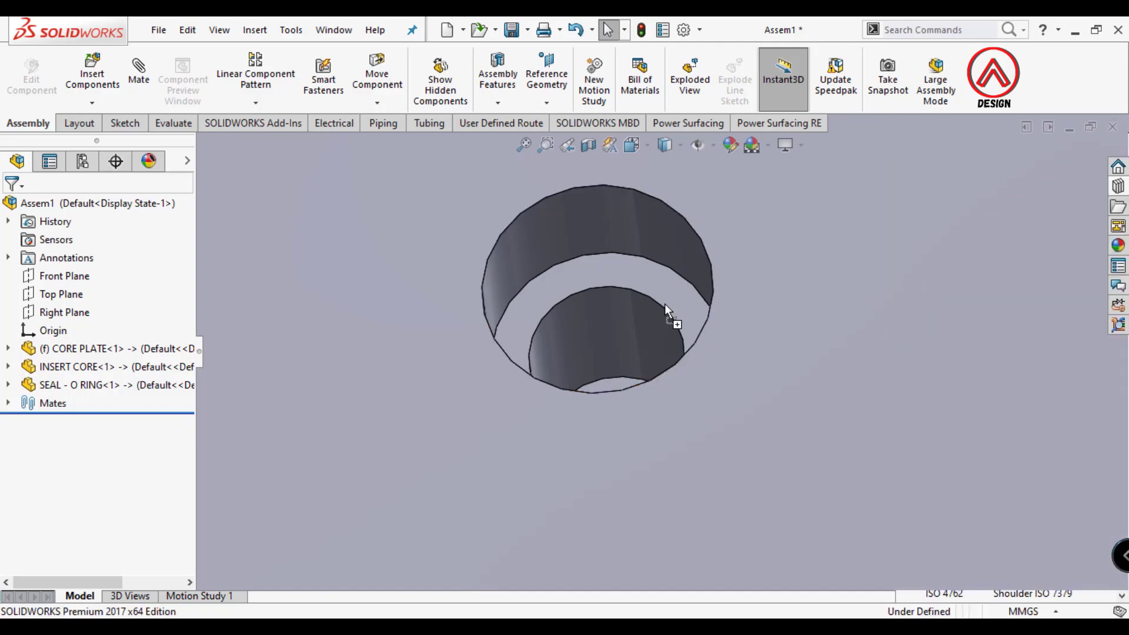
{"action": "left_click_drag", "start_coordinate": [657, 303], "coordinate": [658, 303]}
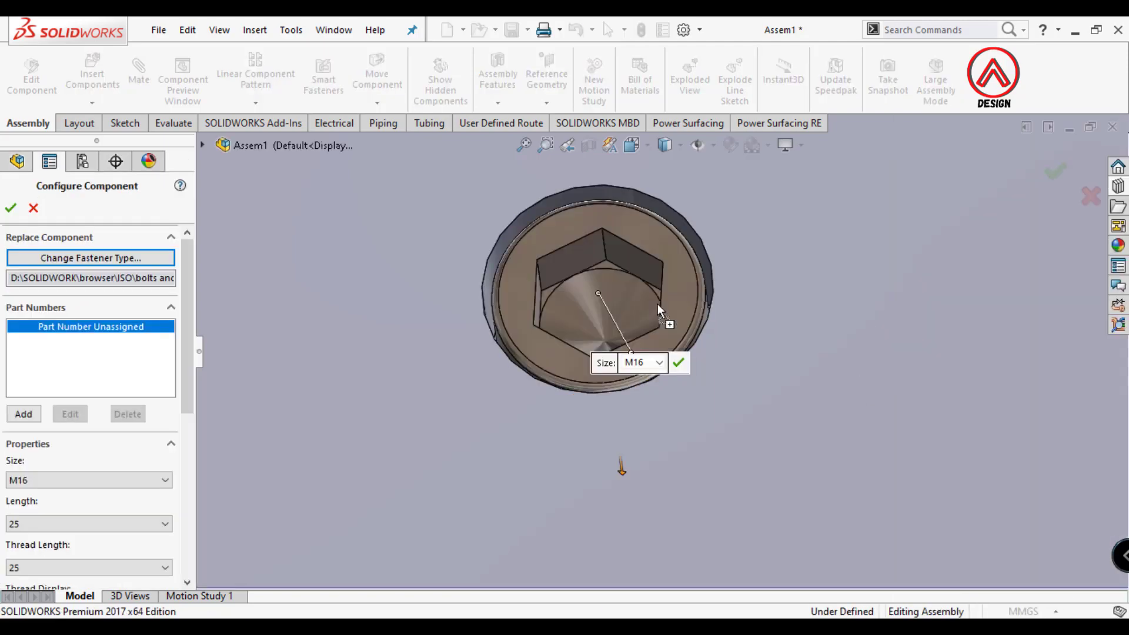
- Check the screw depth in hidden-lines-visible display and accept the M16 screw
{"action": "left_click", "coordinate": [668, 142]}
{"action": "left_click", "coordinate": [665, 240]}
{"action": "middle_click_drag", "start_coordinate": [674, 322], "coordinate": [676, 347]}
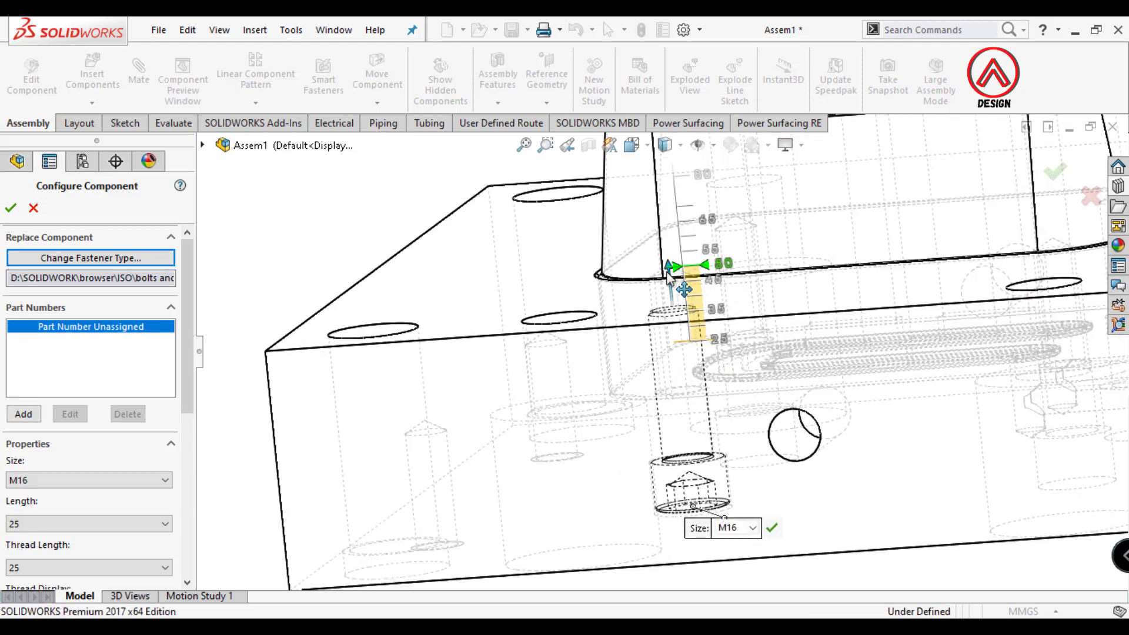
{"action": "left_click", "coordinate": [772, 528]}
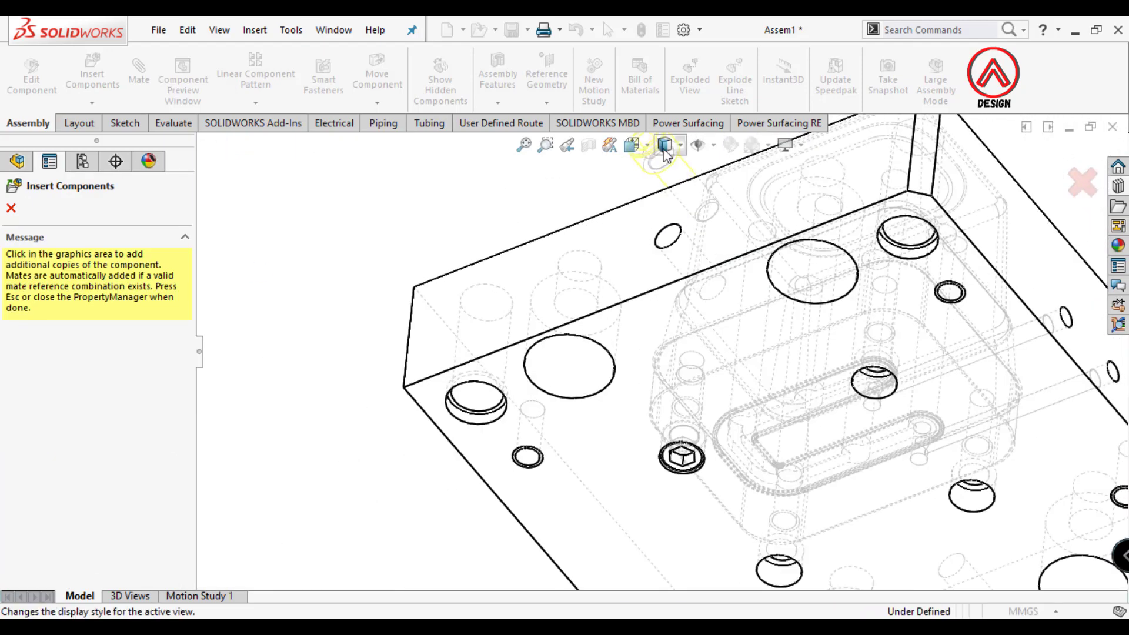
- Restore shaded-with-edges display and place M16 screw copies in the remaining counterbored holes
{"action": "left_click", "coordinate": [668, 175]}
{"action": "scroll", "coordinate": [747, 262], "scroll_direction": "down", "scroll_amount": 5}
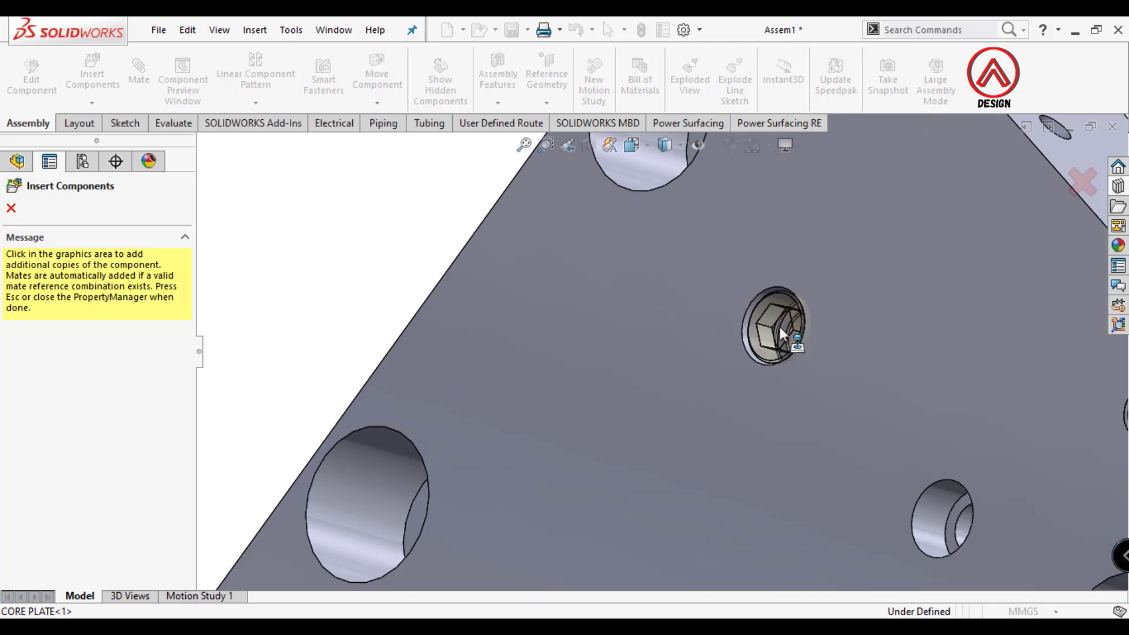
{"action": "left_click", "coordinate": [953, 531]}
{"action": "scroll", "coordinate": [882, 538], "scroll_direction": "up", "scroll_amount": 5}
{"action": "scroll", "coordinate": [801, 548], "scroll_direction": "down", "scroll_amount": 5}
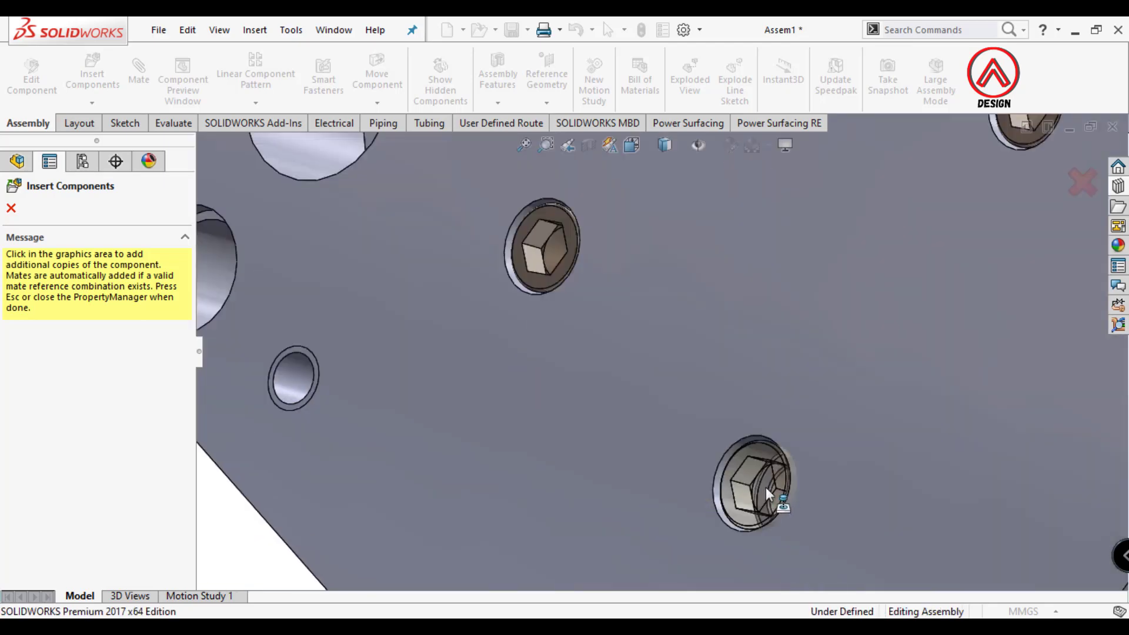
{"action": "scroll", "coordinate": [766, 487], "scroll_direction": "up", "scroll_amount": 5}
{"action": "key", "text": "Escape"}
- Make the core plate transparent to inspect the four seated screws, then make it opaque again
{"action": "mouse_move", "coordinate": [540, 308]}
{"action": "middle_mouse_down"}
{"action": "mouse_move", "coordinate": [736, 517]}
{"action": "mouse_move", "coordinate": [627, 249]}
{"action": "mouse_move", "coordinate": [592, 335]}
{"action": "mouse_move", "coordinate": [612, 236]}
{"action": "middle_mouse_up"}
{"action": "left_click", "coordinate": [750, 294]}
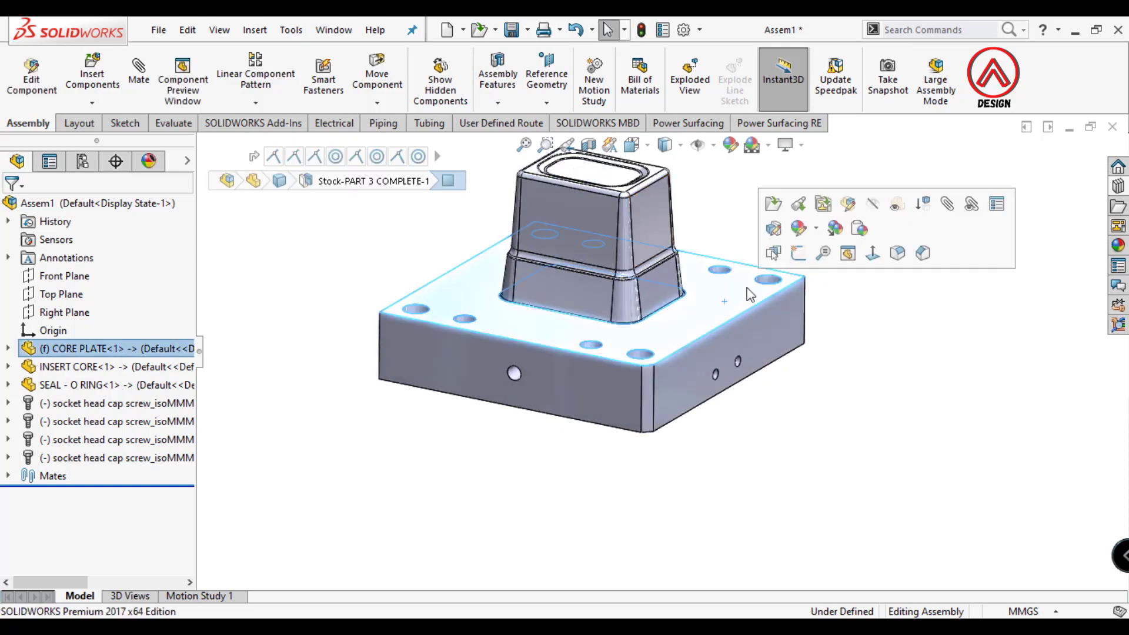
{"action": "left_click", "coordinate": [898, 206]}
{"action": "scroll", "coordinate": [611, 351], "scroll_direction": "down", "scroll_amount": 3}
{"action": "middle_click_drag", "start_coordinate": [611, 351], "coordinate": [775, 256]}
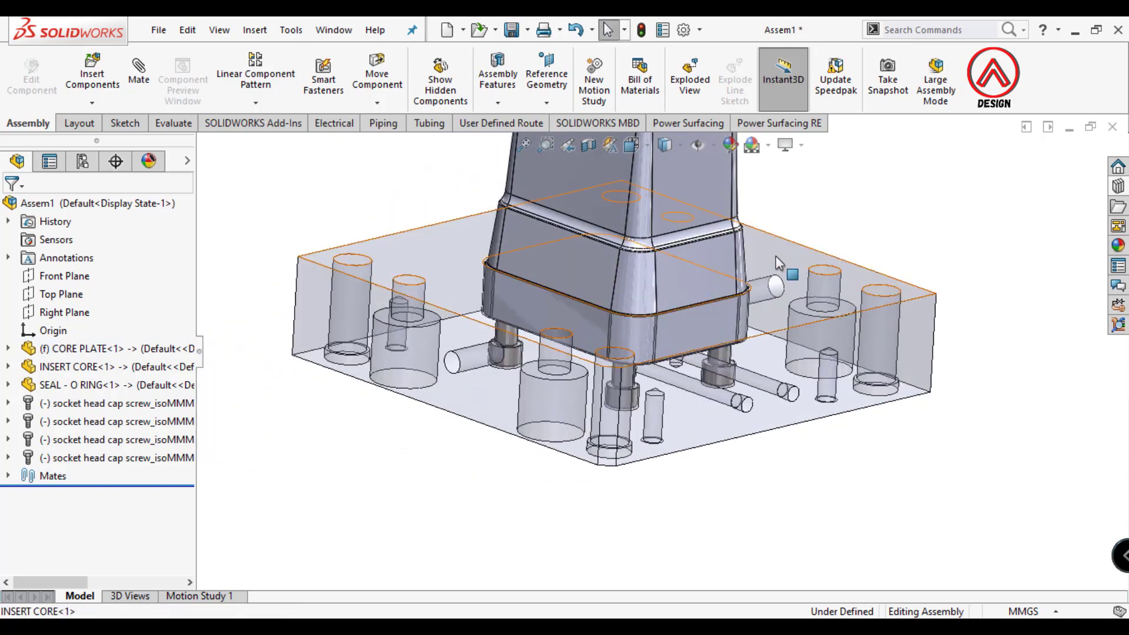
{"action": "left_click", "coordinate": [775, 256]}
{"action": "left_click", "coordinate": [859, 166]}
{"action": "scroll", "coordinate": [708, 366], "scroll_direction": "up", "scroll_amount": 4}
{"action": "mouse_move", "coordinate": [707, 366]}
{"action": "middle_mouse_down"}
{"action": "mouse_move", "coordinate": [695, 367]}
{"action": "mouse_move", "coordinate": [769, 359]}
{"action": "middle_mouse_up"}
{"action": "scroll", "coordinate": [588, 329], "scroll_direction": "down", "scroll_amount": 2}
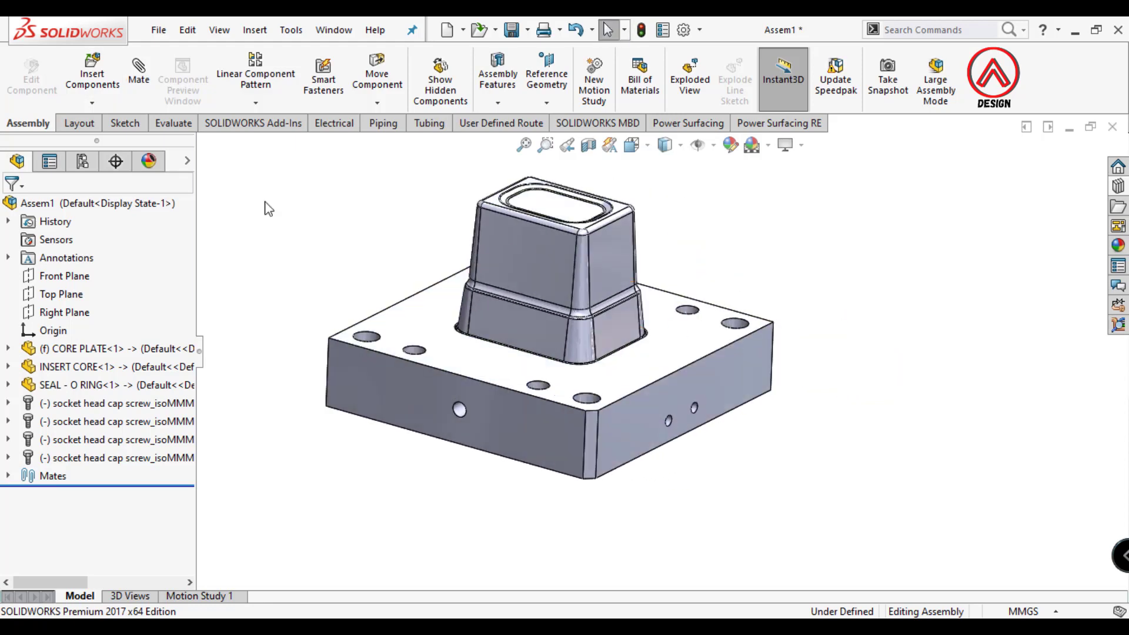
- Insert the SPACER BLOCK part from the ASSEMBLY folder and place it in the assembly
{"action": "left_click", "coordinate": [89, 91]}
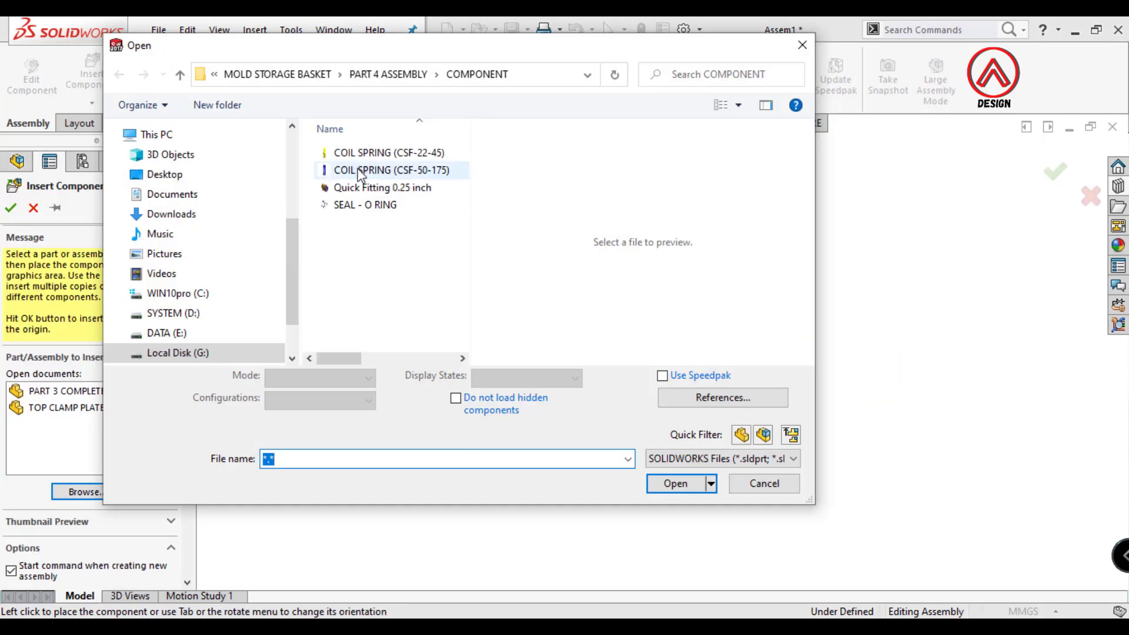
{"action": "left_click_drag", "start_coordinate": [293, 305], "coordinate": [294, 329]}
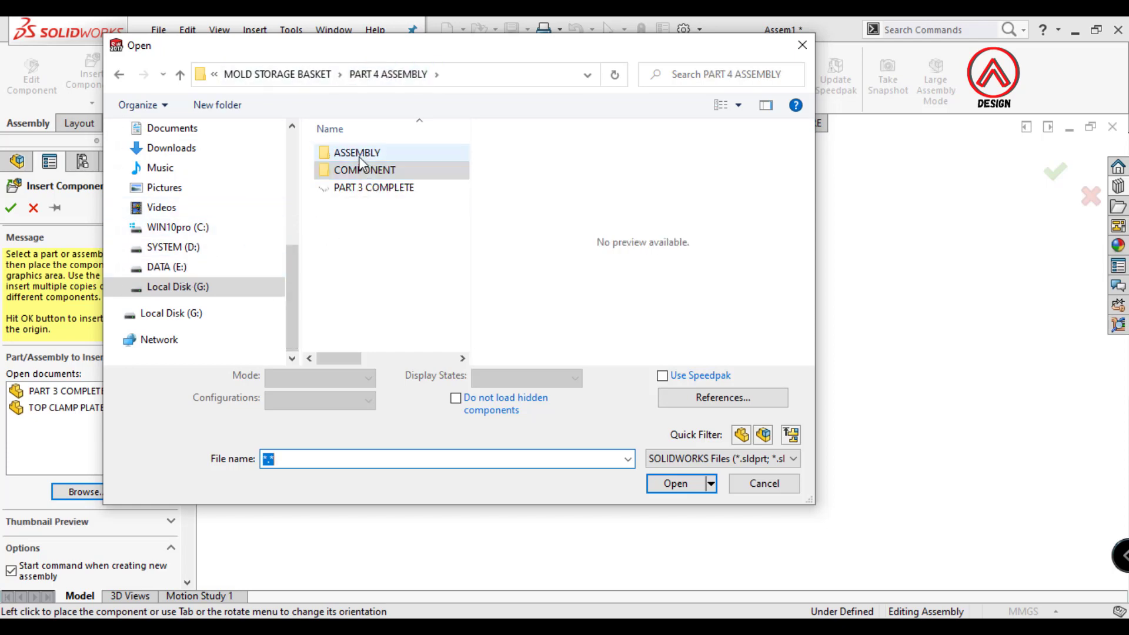
{"action": "double_click", "coordinate": [359, 155]}
{"action": "left_click_drag", "start_coordinate": [465, 231], "coordinate": [463, 298]}
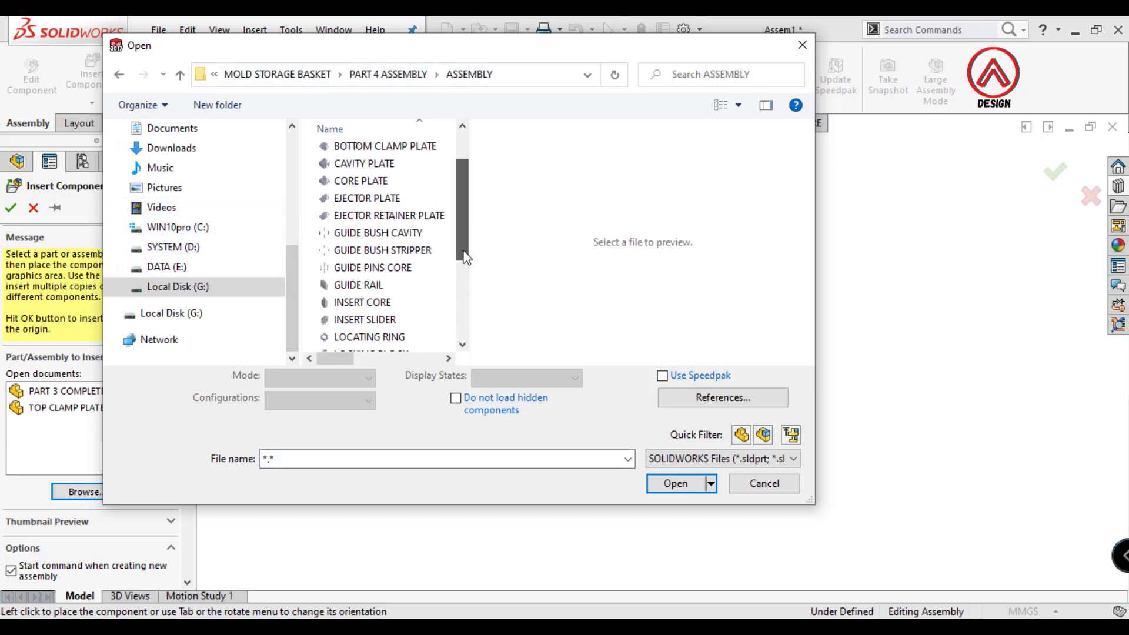
{"action": "left_click", "coordinate": [365, 303]}
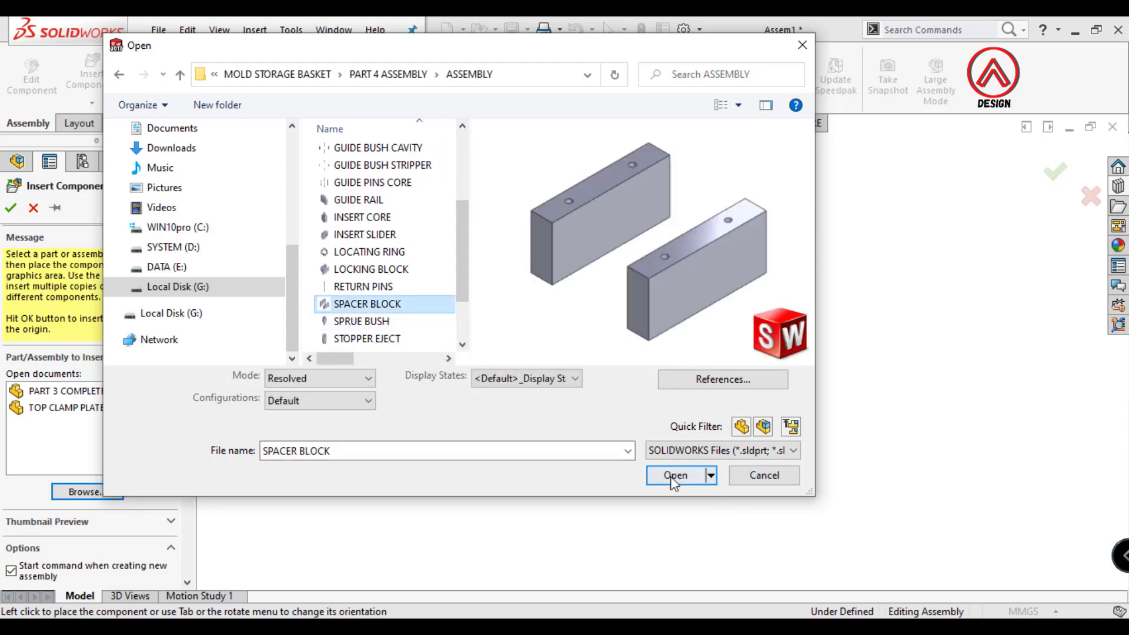
{"action": "left_click", "coordinate": [675, 484]}
{"action": "scroll", "coordinate": [621, 452], "scroll_direction": "up", "scroll_amount": 3}
{"action": "left_click", "coordinate": [624, 412]}
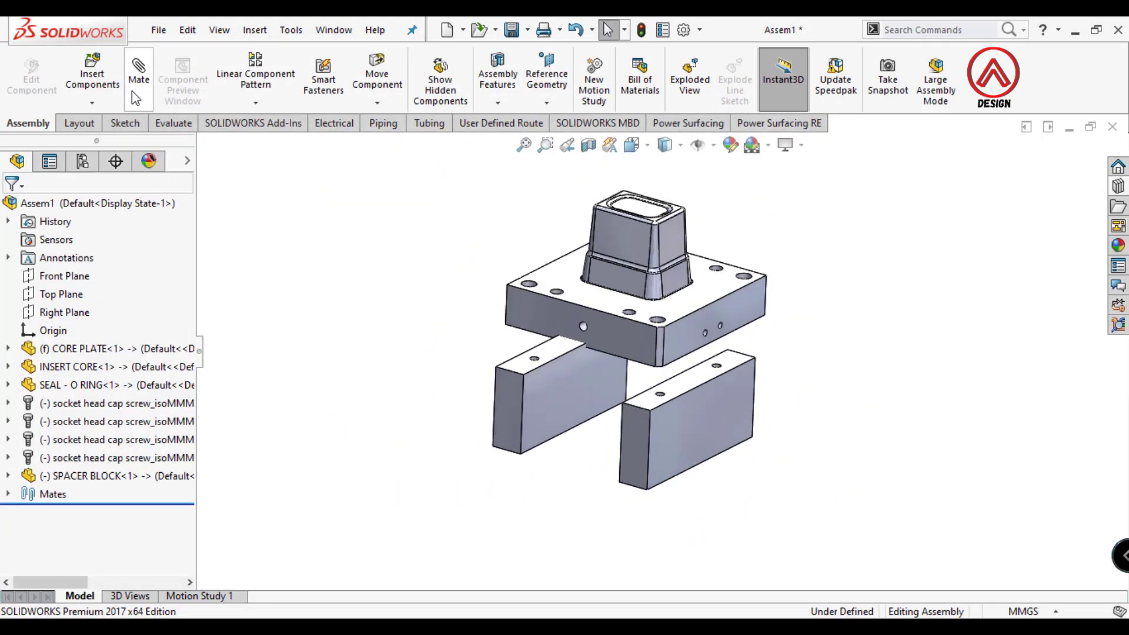
- Add a concentric mate between a core plate hole and a spacer block hole
{"action": "middle_click_drag", "start_coordinate": [577, 353], "coordinate": [358, 435]}
{"action": "scroll", "coordinate": [358, 439], "scroll_direction": "down", "scroll_amount": 2}
{"action": "scroll", "coordinate": [373, 420], "scroll_direction": "down", "scroll_amount": 2}
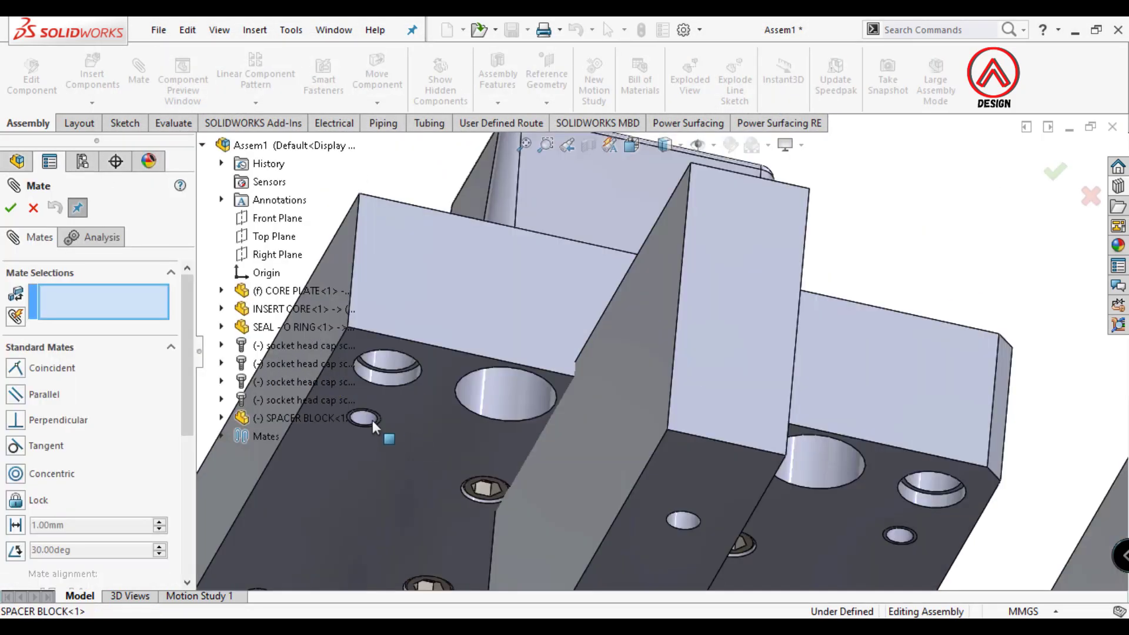
{"action": "left_click", "coordinate": [365, 405]}
{"action": "left_click", "coordinate": [707, 475]}
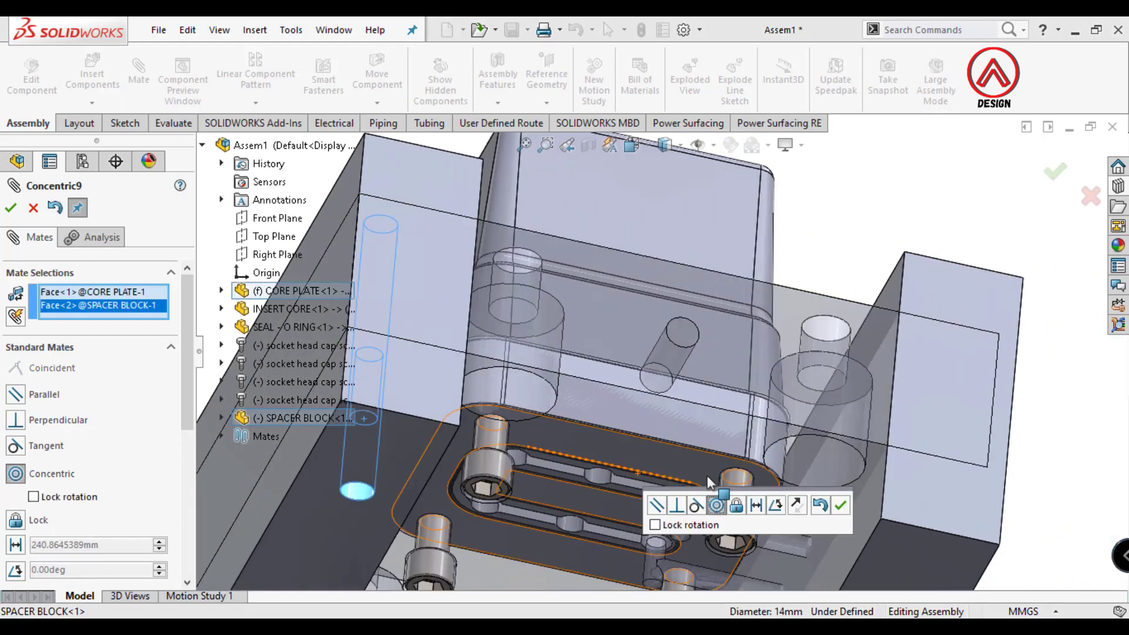
{"action": "left_click", "coordinate": [842, 509]}
- Add a second concentric mate aligning another spacer block hole with the core plate
{"action": "mouse_move", "coordinate": [588, 353]}
{"action": "middle_mouse_down"}
{"action": "mouse_move", "coordinate": [610, 397]}
{"action": "mouse_move", "coordinate": [509, 454]}
{"action": "middle_mouse_up"}
{"action": "scroll", "coordinate": [612, 388], "scroll_direction": "down", "scroll_amount": 3}
{"action": "scroll", "coordinate": [594, 418], "scroll_direction": "down", "scroll_amount": 5}
{"action": "left_click", "coordinate": [662, 410]}
{"action": "mouse_move", "coordinate": [662, 411]}
{"action": "middle_mouse_down"}
{"action": "mouse_move", "coordinate": [722, 225]}
{"action": "mouse_move", "coordinate": [695, 225]}
{"action": "middle_mouse_up"}
{"action": "scroll", "coordinate": [647, 220], "scroll_direction": "down", "scroll_amount": 5}
{"action": "left_click", "coordinate": [617, 217]}
{"action": "key", "text": "Return"}
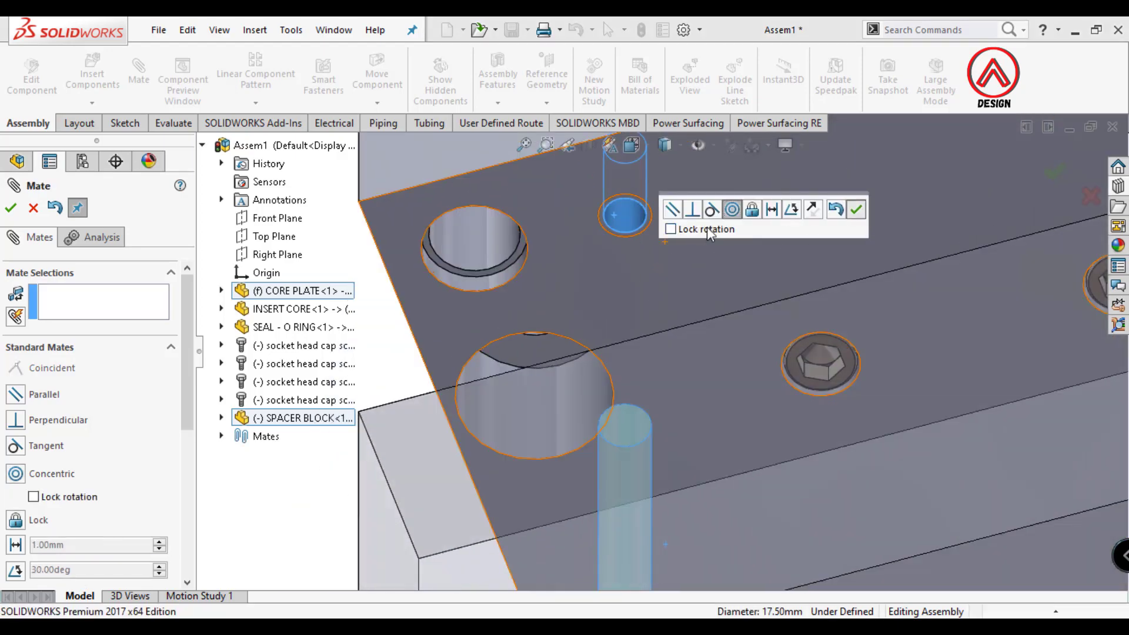
- Mate the core plate's bottom face coincident with the spacer block's top face
{"action": "scroll", "coordinate": [707, 247], "scroll_direction": "up", "scroll_amount": 5}
{"action": "middle_click_drag", "start_coordinate": [707, 274], "coordinate": [752, 295]}
{"action": "left_click", "coordinate": [689, 351]}
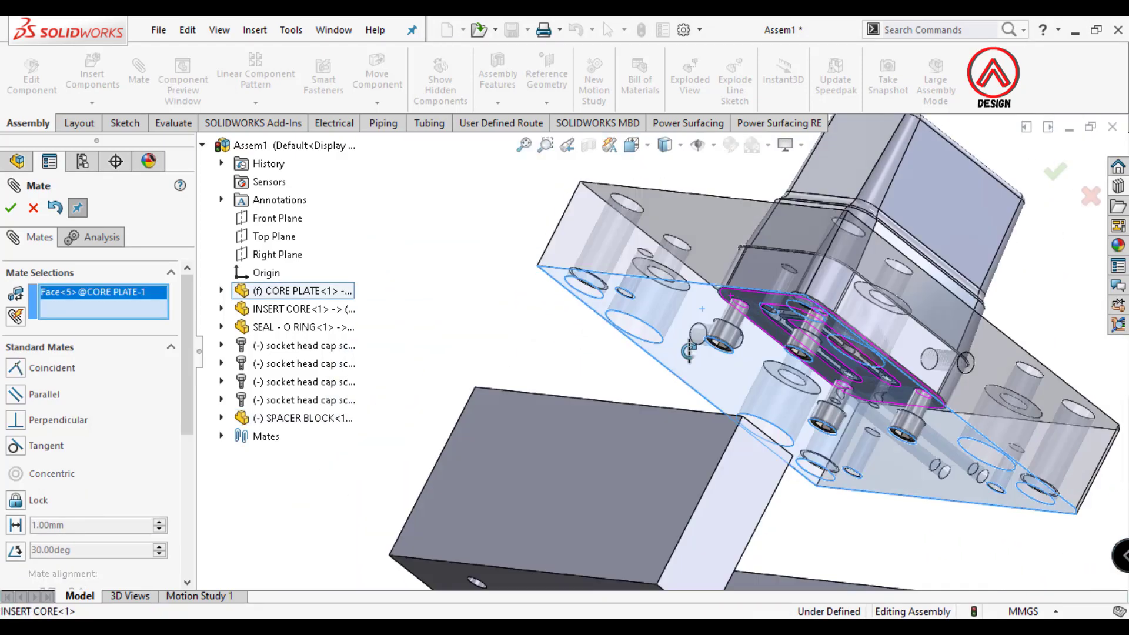
{"action": "middle_click_drag", "start_coordinate": [690, 352], "coordinate": [574, 433]}
{"action": "left_click", "coordinate": [574, 432]}
{"action": "left_click", "coordinate": [753, 457]}
{"action": "mouse_move", "coordinate": [754, 457]}
{"action": "middle_mouse_down"}
{"action": "mouse_move", "coordinate": [676, 357]}
{"action": "mouse_move", "coordinate": [795, 429]}
{"action": "middle_mouse_up"}
{"action": "left_click", "coordinate": [92, 76]}
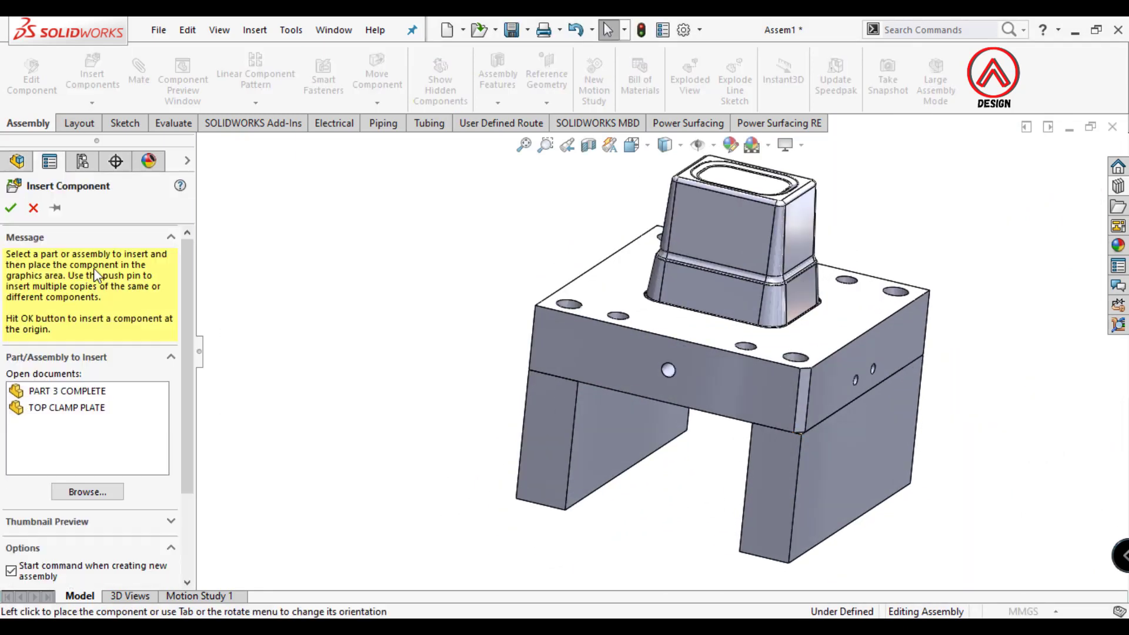
- Insert the BOTTOM CLAMP PLATE part and place it in the assembly
{"action": "left_click", "coordinate": [94, 493]}
{"action": "mouse_move", "coordinate": [459, 213]}
{"action": "left_mouse_down"}
{"action": "mouse_move", "coordinate": [460, 314]}
{"action": "mouse_move", "coordinate": [450, 197]}
{"action": "left_mouse_up"}
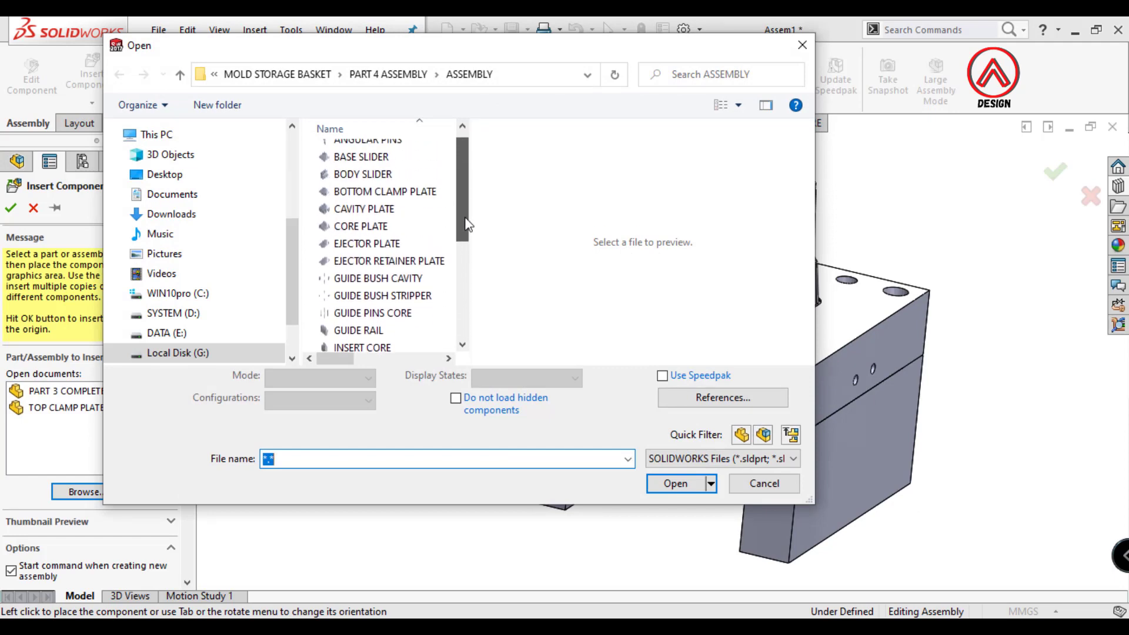
{"action": "left_click", "coordinate": [412, 204]}
{"action": "left_click", "coordinate": [675, 475]}
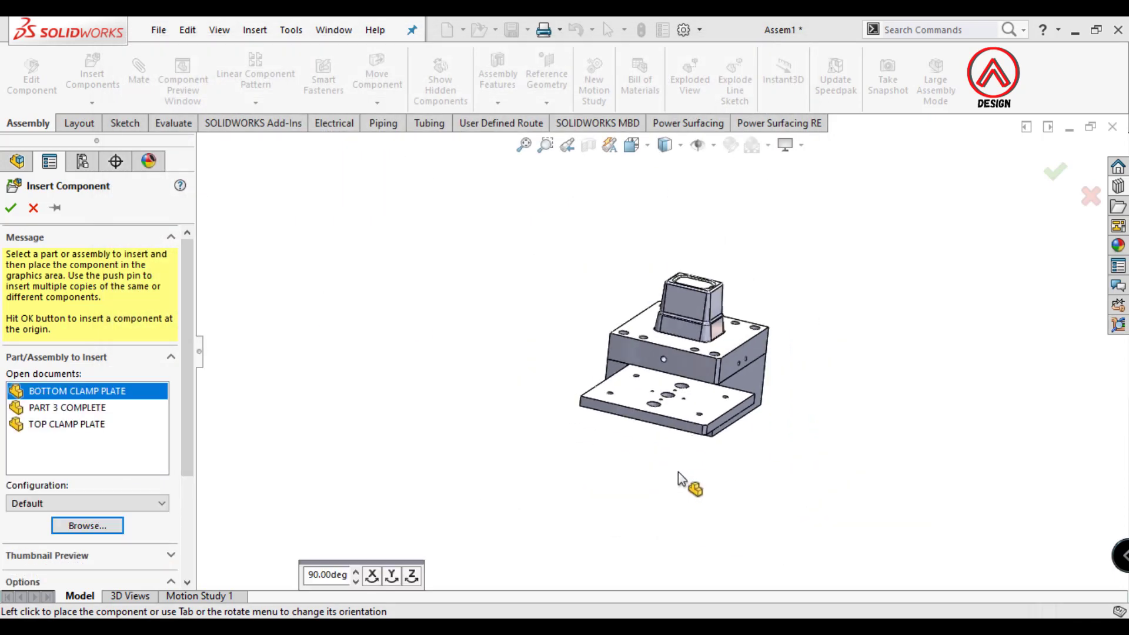
{"action": "left_click", "coordinate": [636, 345]}
- Concentric-mate a spacer block hole to a bottom clamp plate hole
{"action": "left_click", "coordinate": [139, 85]}
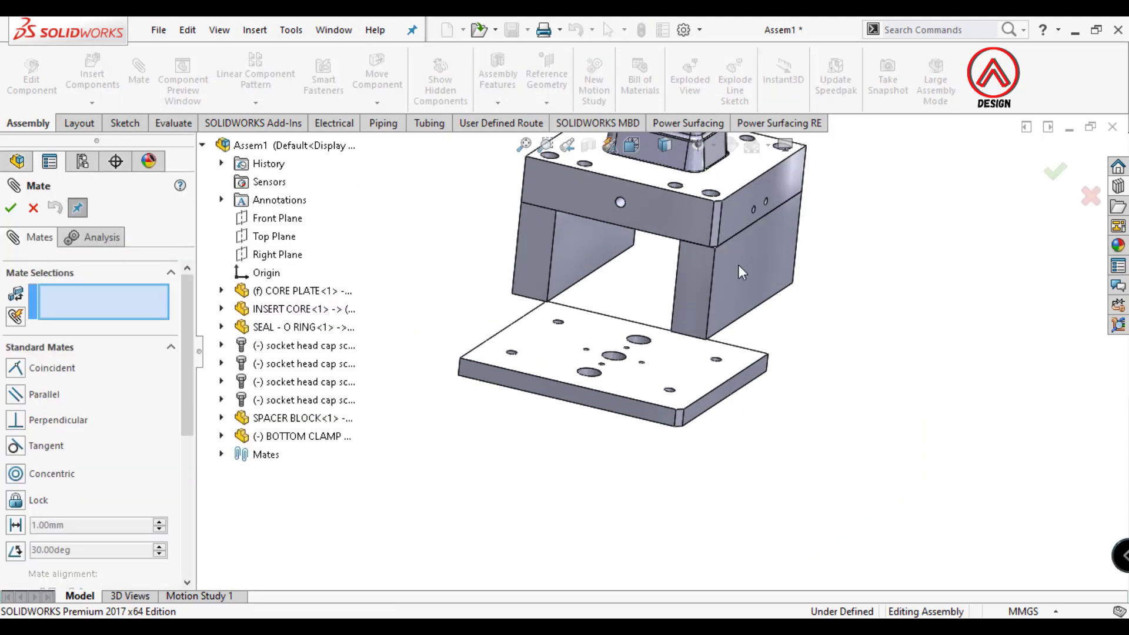
{"action": "scroll", "coordinate": [669, 399], "scroll_direction": "down", "scroll_amount": 3}
{"action": "scroll", "coordinate": [661, 391], "scroll_direction": "down", "scroll_amount": 2}
{"action": "middle_click_drag", "start_coordinate": [661, 391], "coordinate": [639, 288]}
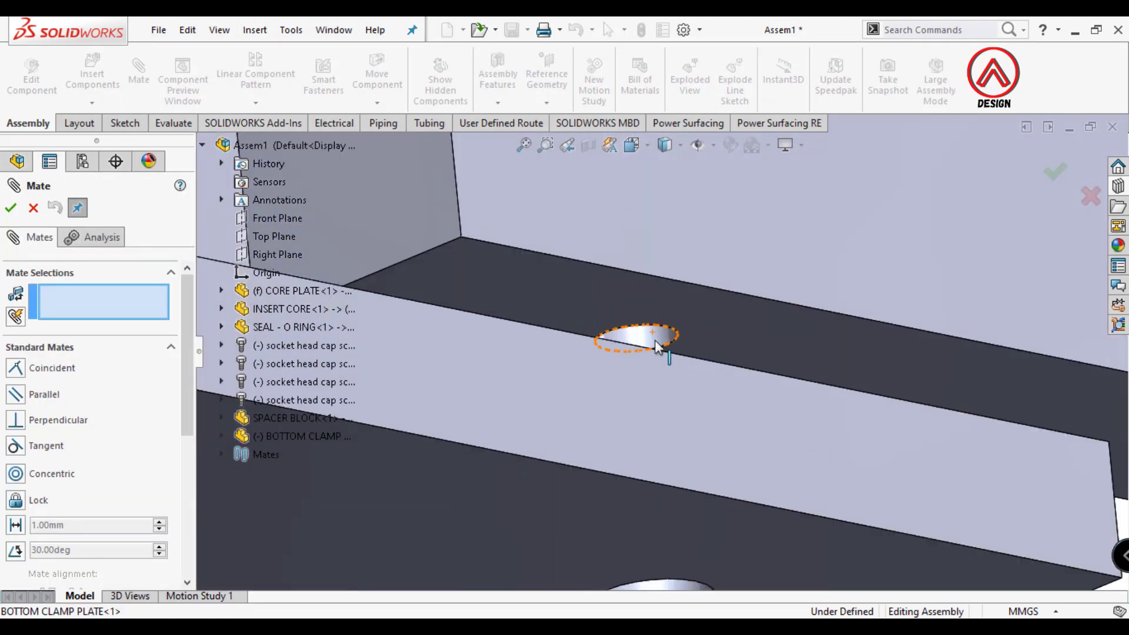
{"action": "left_click", "coordinate": [647, 343]}
{"action": "left_click", "coordinate": [651, 322]}
{"action": "left_click", "coordinate": [859, 288]}
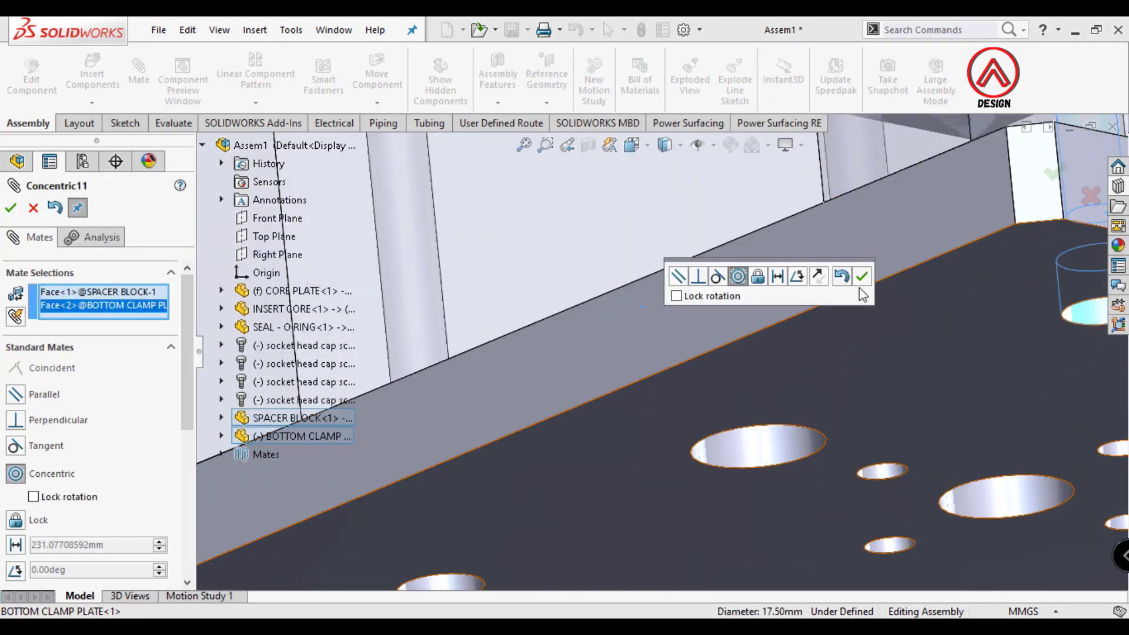
- Align a second bottom clamp plate hole concentrically with the spacer block
{"action": "middle_click_drag", "start_coordinate": [863, 300], "coordinate": [870, 429]}
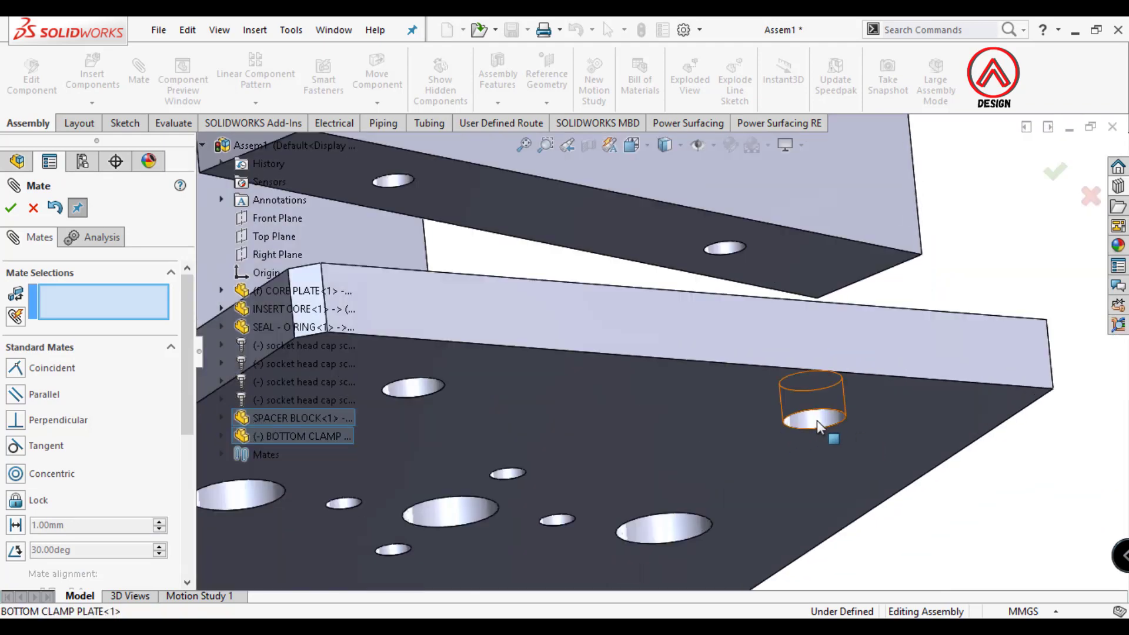
{"action": "left_click", "coordinate": [817, 421]}
{"action": "left_click", "coordinate": [723, 246]}
{"action": "left_click", "coordinate": [1022, 244]}
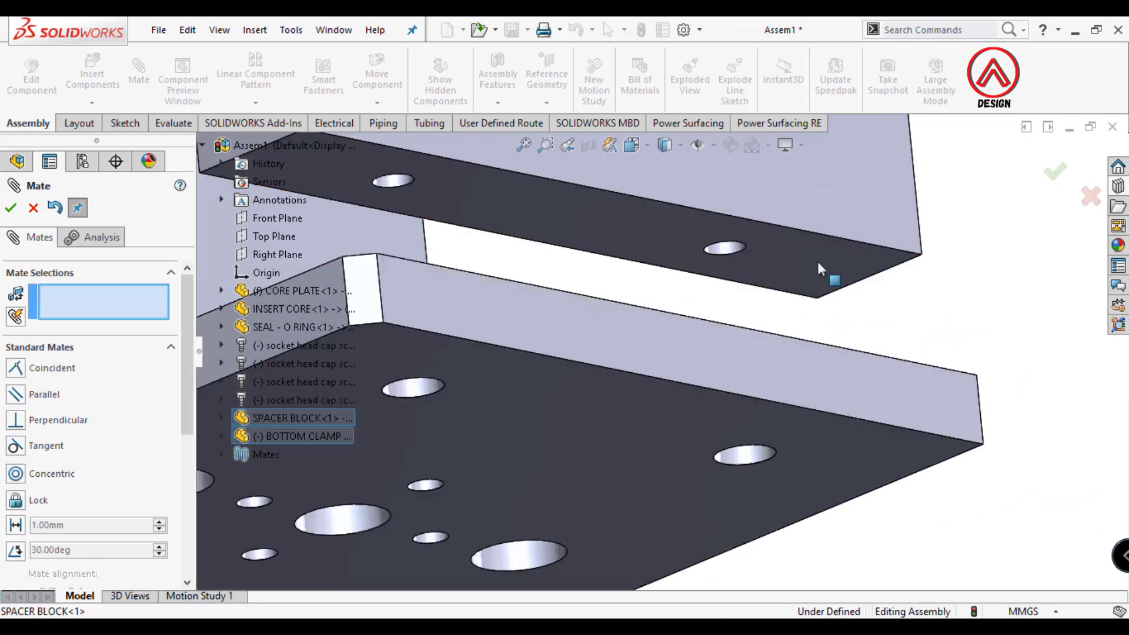
- Make the spacer block's face coincident with the bottom clamp plate's contact face
{"action": "left_click", "coordinate": [753, 304]}
{"action": "left_click", "coordinate": [788, 376]}
{"action": "left_click", "coordinate": [1089, 402]}
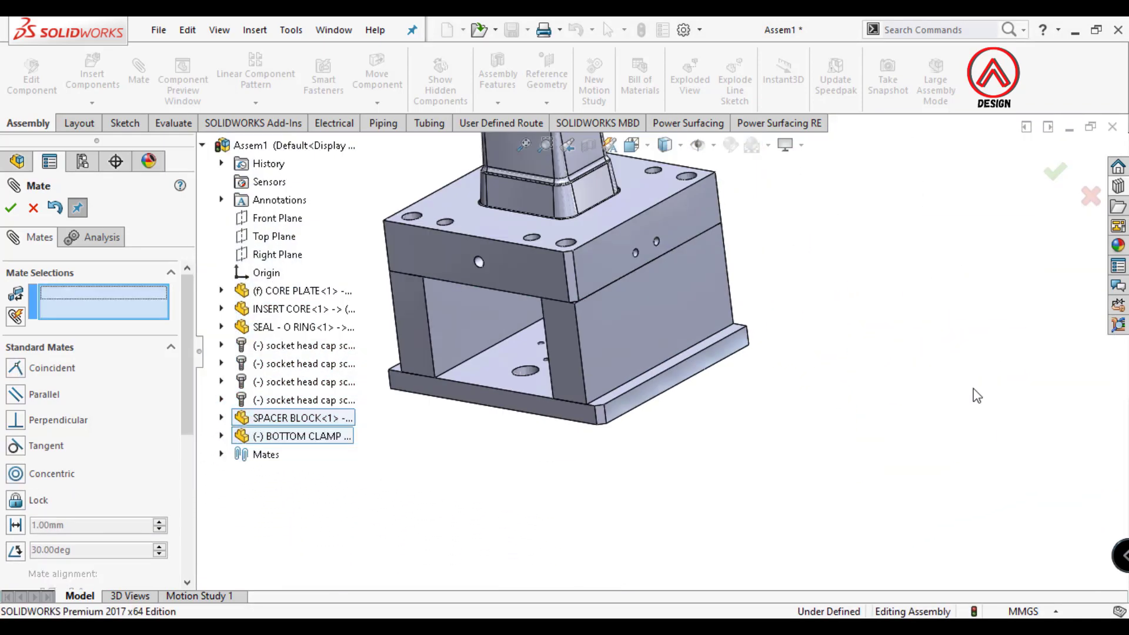
{"action": "left_click", "coordinate": [11, 208]}
- Insert the EJECTOR RETAINER PLATE and place it to the left of the assembly
{"action": "left_click", "coordinate": [87, 491]}
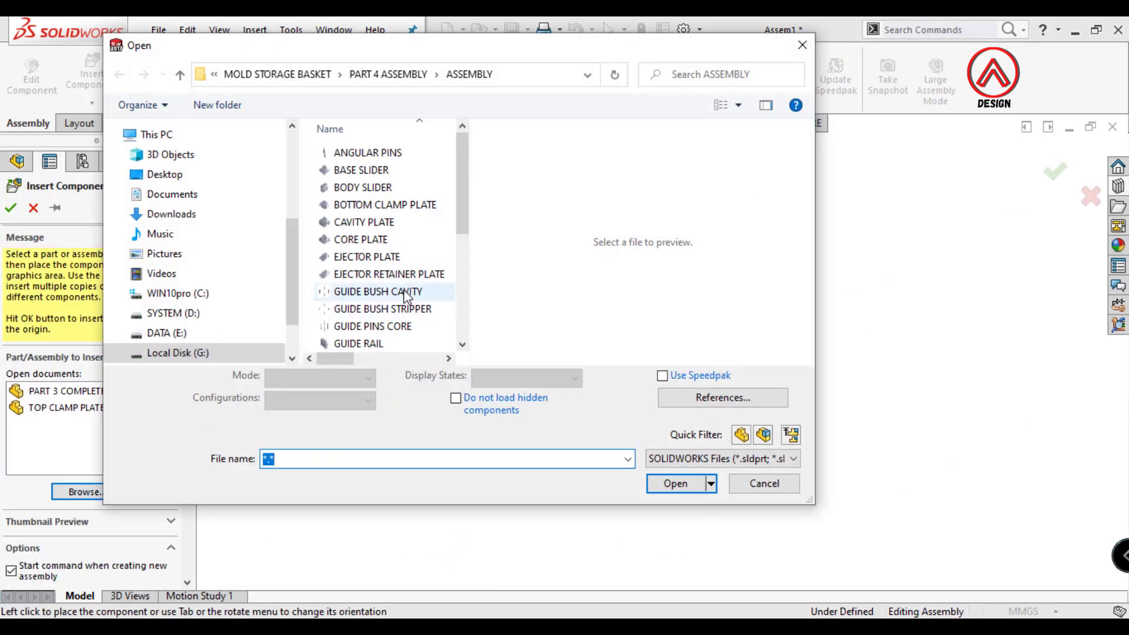
{"action": "scroll", "coordinate": [383, 294], "scroll_direction": "down", "scroll_amount": 2}
{"action": "scroll", "coordinate": [453, 267], "scroll_direction": "down", "scroll_amount": 2}
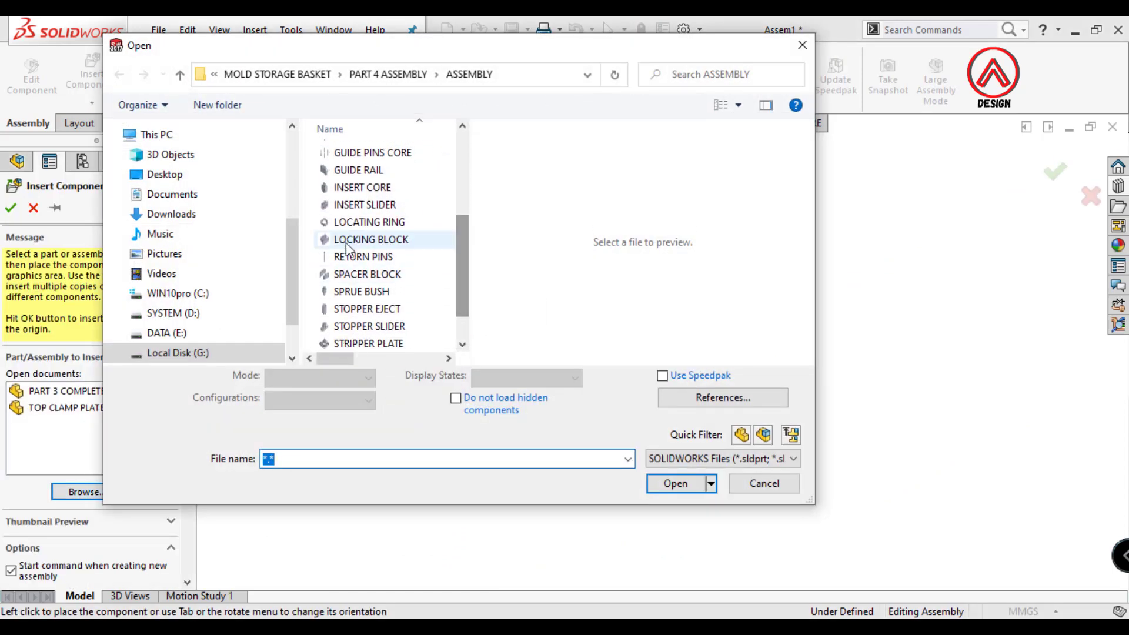
{"action": "scroll", "coordinate": [353, 282], "scroll_direction": "down", "scroll_amount": 1}
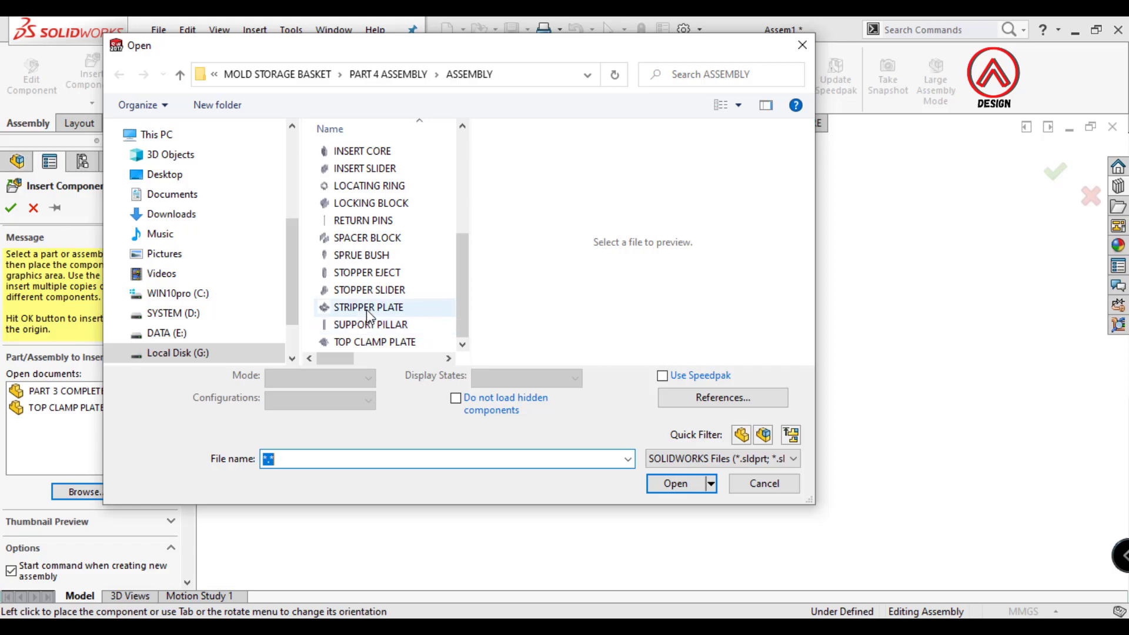
{"action": "scroll", "coordinate": [368, 315], "scroll_direction": "up", "scroll_amount": 3}
{"action": "left_click", "coordinate": [363, 218]}
{"action": "left_click", "coordinate": [675, 484]}
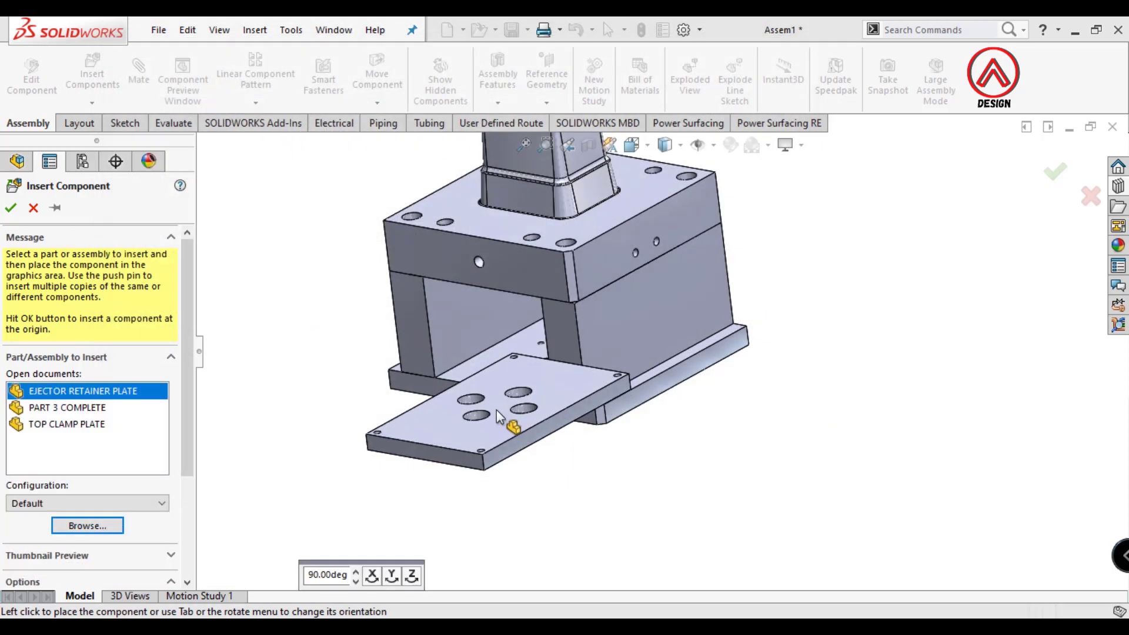
{"action": "left_click", "coordinate": [649, 393]}
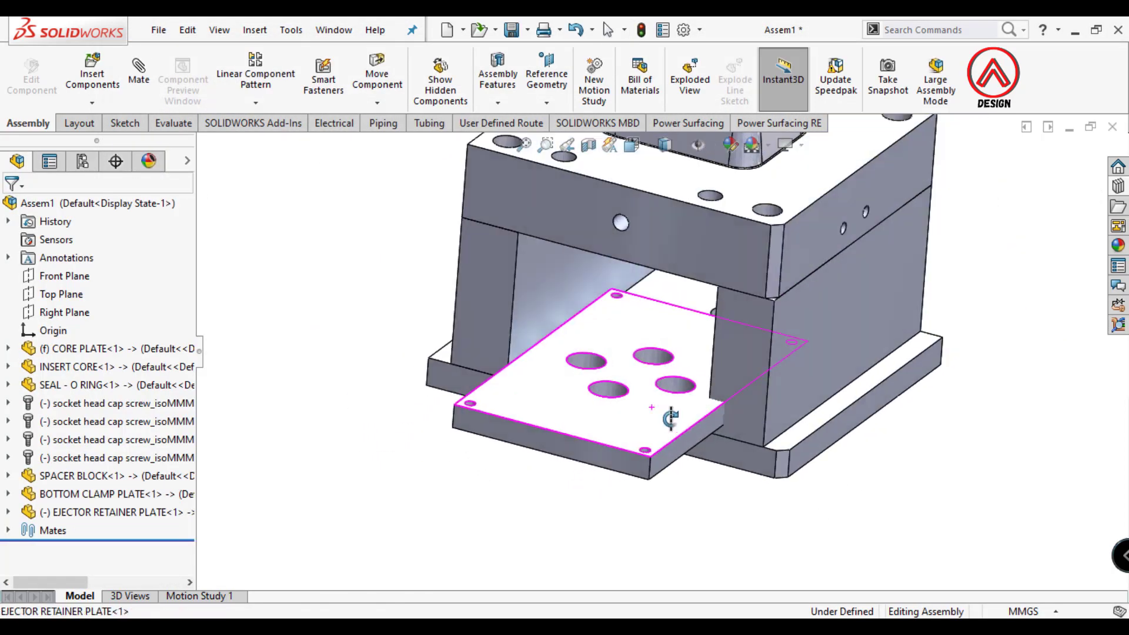
{"action": "mouse_move", "coordinate": [622, 434]}
{"action": "left_mouse_down"}
{"action": "mouse_move", "coordinate": [318, 412]}
{"action": "mouse_move", "coordinate": [316, 346]}
{"action": "left_mouse_up"}
{"action": "scroll", "coordinate": [479, 314], "scroll_direction": "up", "scroll_amount": 3}
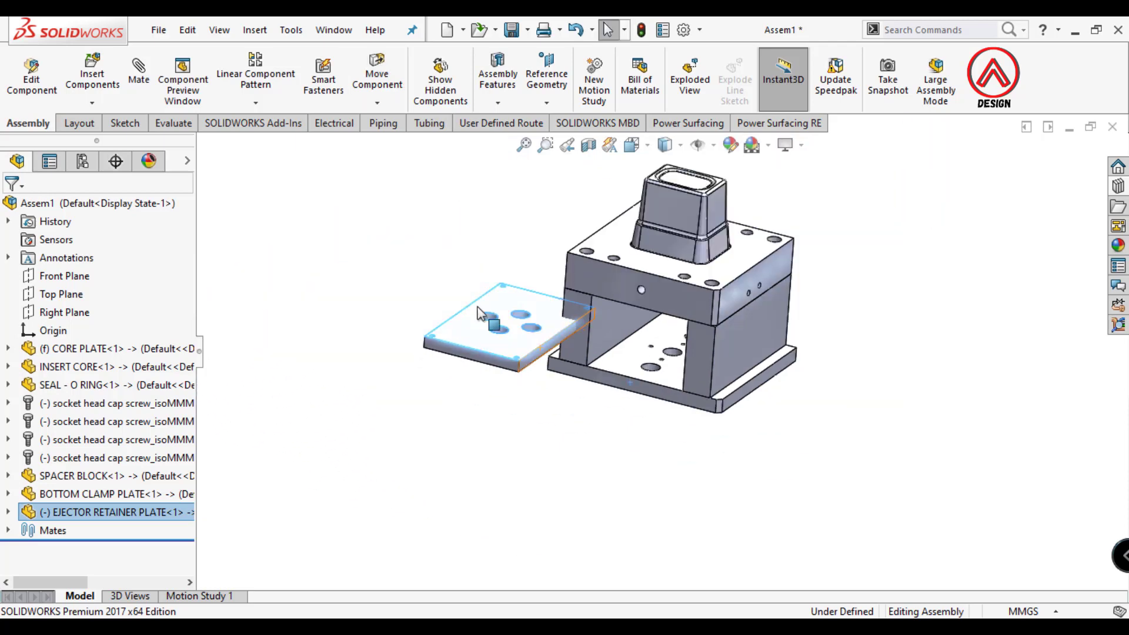
{"action": "key", "text": "Escape"}
{"action": "scroll", "coordinate": [487, 294], "scroll_direction": "down", "scroll_amount": 2}
- Insert the EJECTOR PLATE and place it above the retainer plate
{"action": "left_click", "coordinate": [93, 75]}
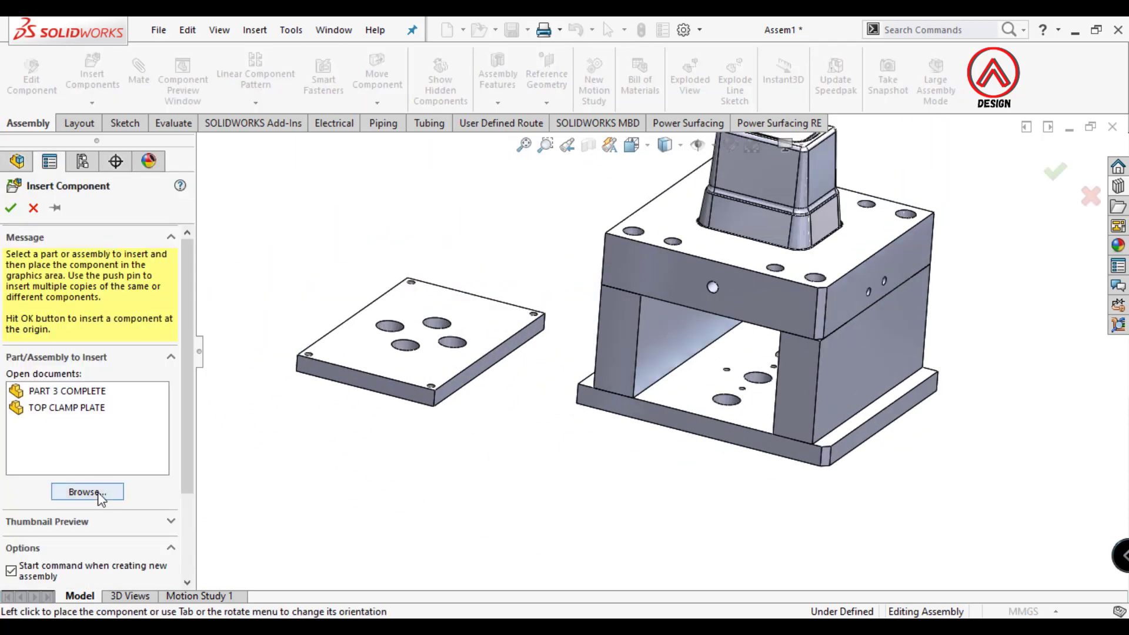
{"action": "left_click", "coordinate": [98, 494]}
{"action": "left_click", "coordinate": [381, 257]}
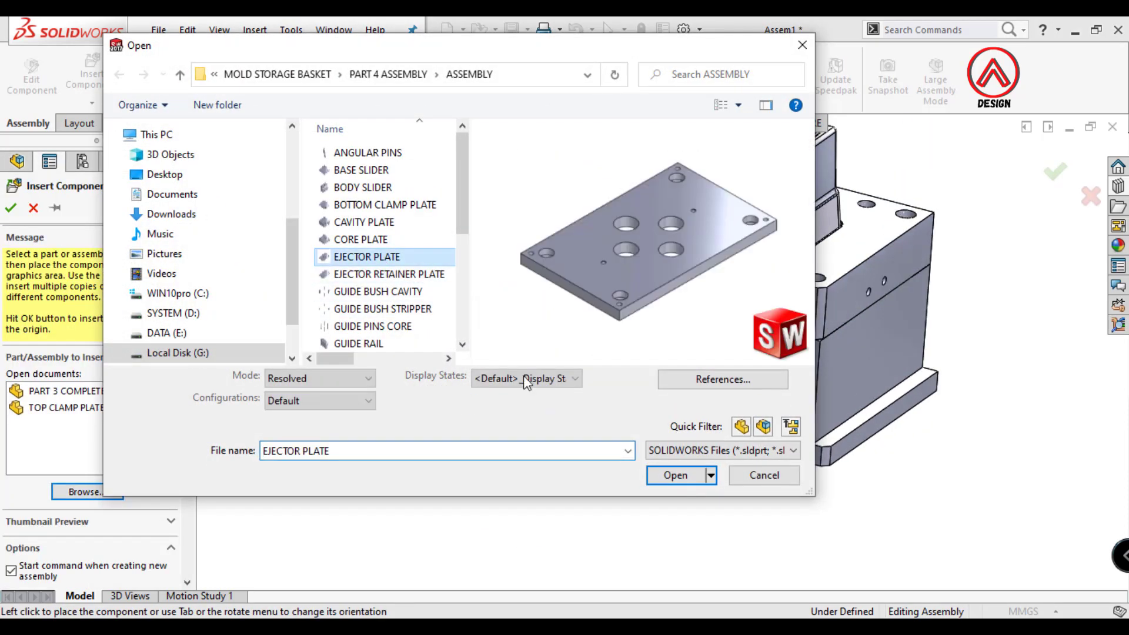
{"action": "left_click", "coordinate": [669, 476]}
{"action": "scroll", "coordinate": [578, 313], "scroll_direction": "up", "scroll_amount": 3}
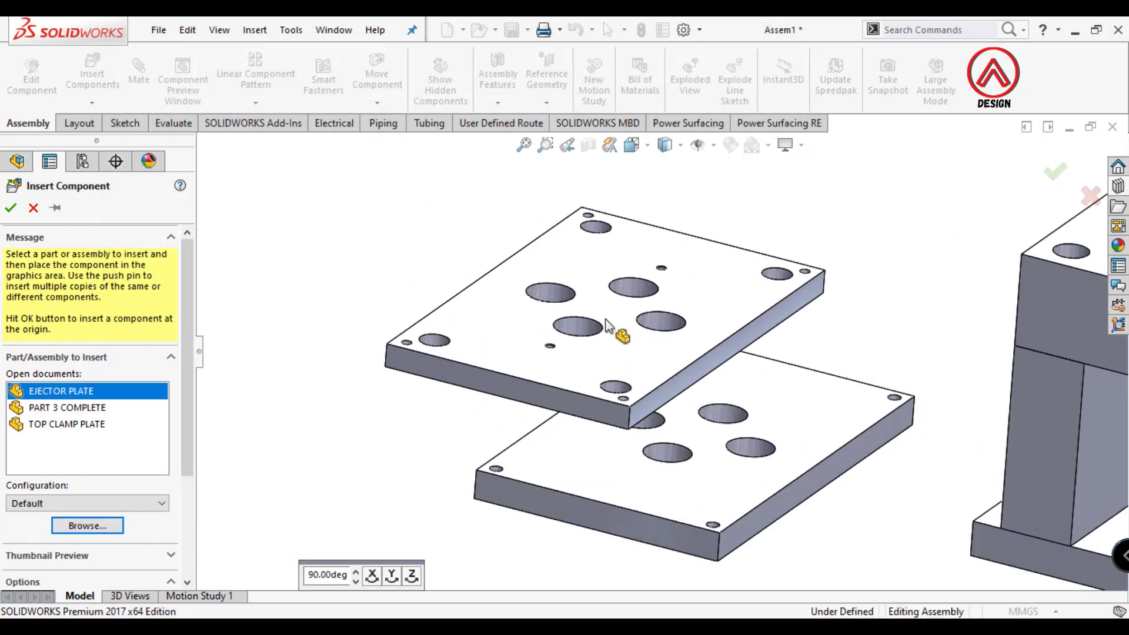
{"action": "scroll", "coordinate": [715, 403], "scroll_direction": "down", "scroll_amount": 3}
{"action": "left_click", "coordinate": [715, 403]}
{"action": "scroll", "coordinate": [454, 383], "scroll_direction": "up", "scroll_amount": 3}
- Mate the ejector plate flush to the retainer plate with three face alignments
{"action": "key", "text": "m"}
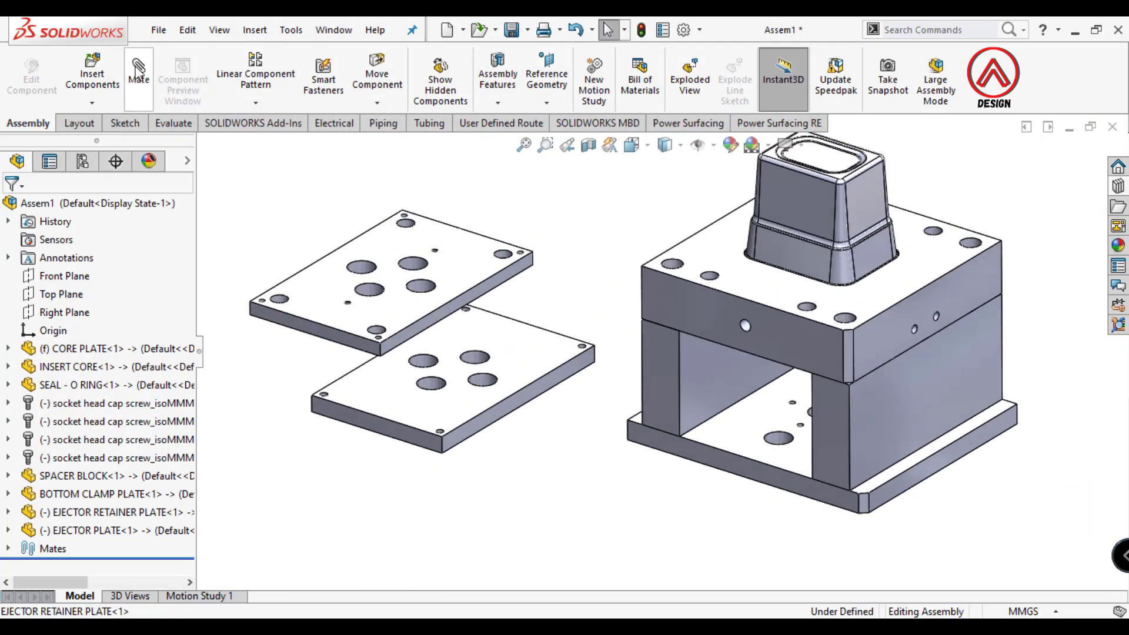
{"action": "scroll", "coordinate": [415, 358], "scroll_direction": "up", "scroll_amount": 2}
{"action": "scroll", "coordinate": [415, 358], "scroll_direction": "up", "scroll_amount": 2}
{"action": "left_click", "coordinate": [467, 312]}
{"action": "left_click", "coordinate": [741, 470]}
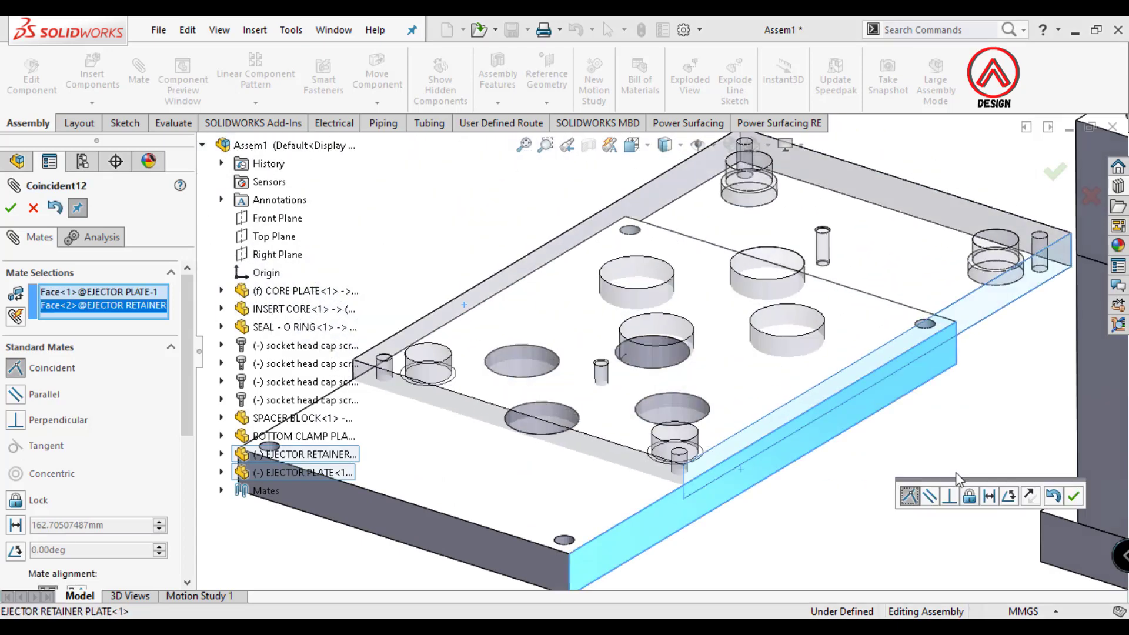
{"action": "left_click", "coordinate": [1069, 497]}
{"action": "mouse_move", "coordinate": [1064, 499]}
{"action": "middle_mouse_down"}
{"action": "mouse_move", "coordinate": [968, 383]}
{"action": "mouse_move", "coordinate": [555, 498]}
{"action": "middle_mouse_up"}
{"action": "left_click", "coordinate": [541, 498]}
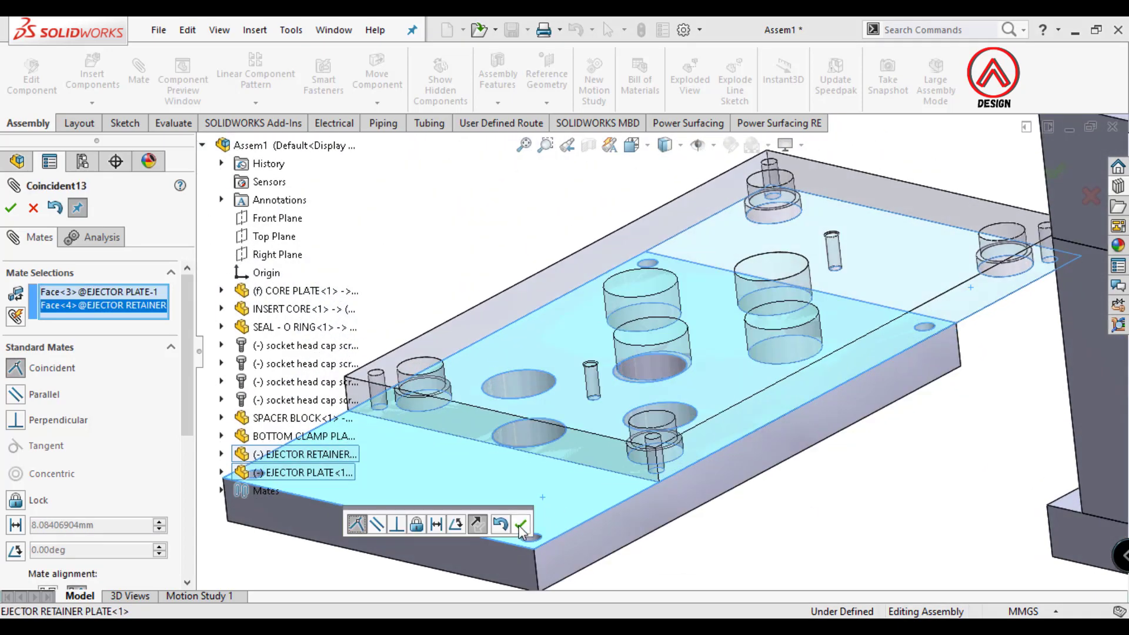
{"action": "left_click", "coordinate": [521, 527]}
{"action": "left_click", "coordinate": [618, 465]}
{"action": "left_click", "coordinate": [514, 565]}
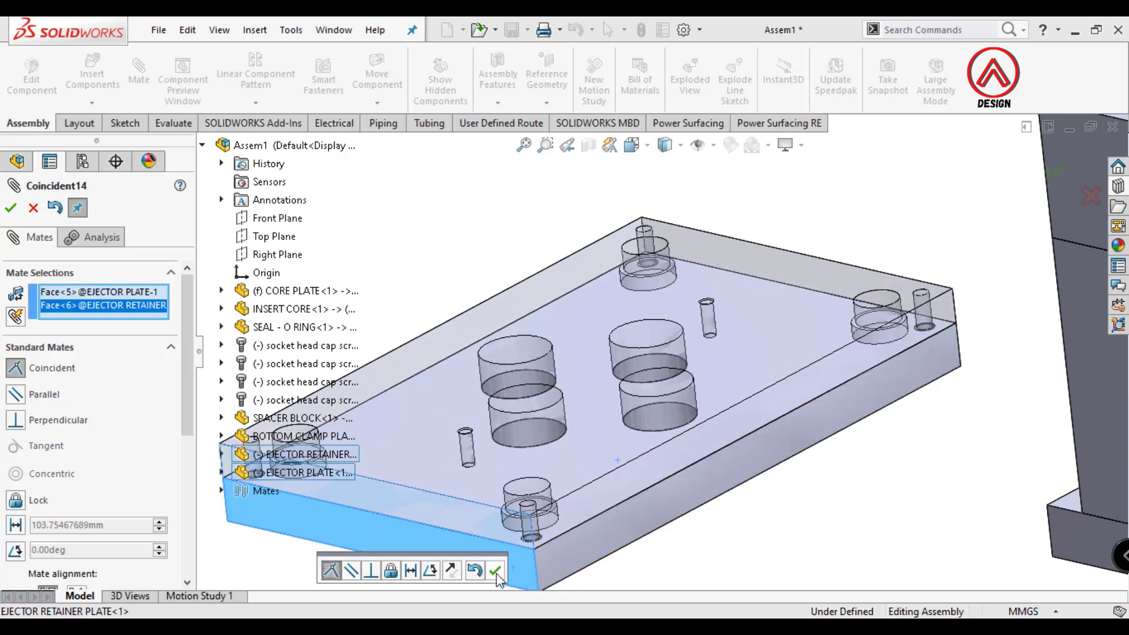
{"action": "left_click", "coordinate": [493, 568]}
{"action": "key", "text": "Escape"}
- Start a component insertion, then cancel it and return to the feature tree
{"action": "scroll", "coordinate": [577, 361], "scroll_direction": "up", "scroll_amount": 2}
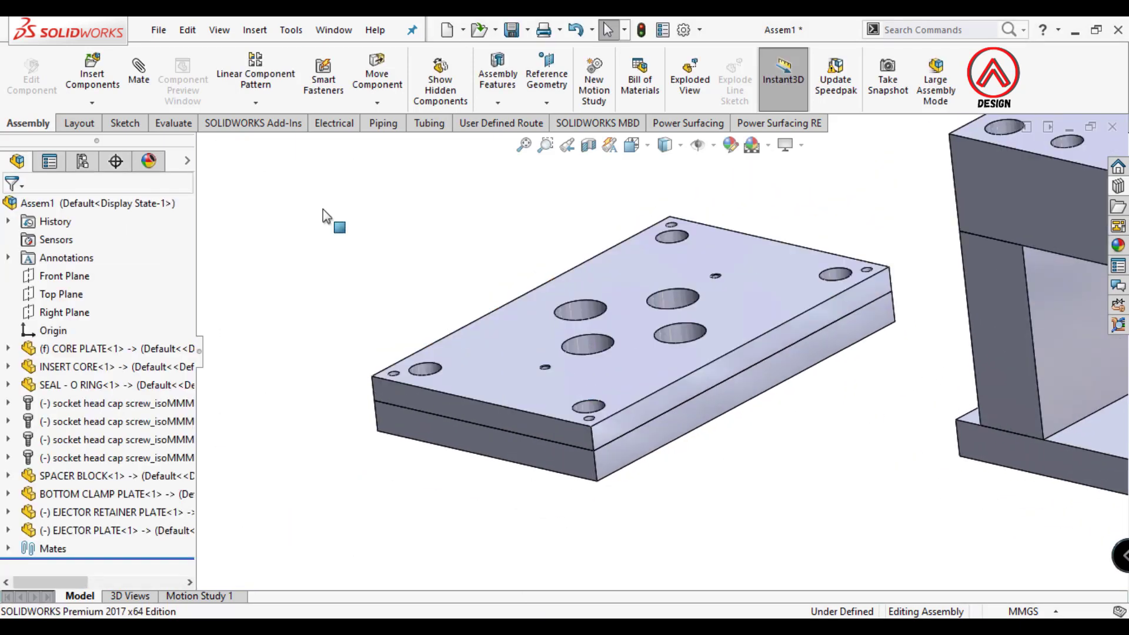
{"action": "left_click", "coordinate": [92, 76]}
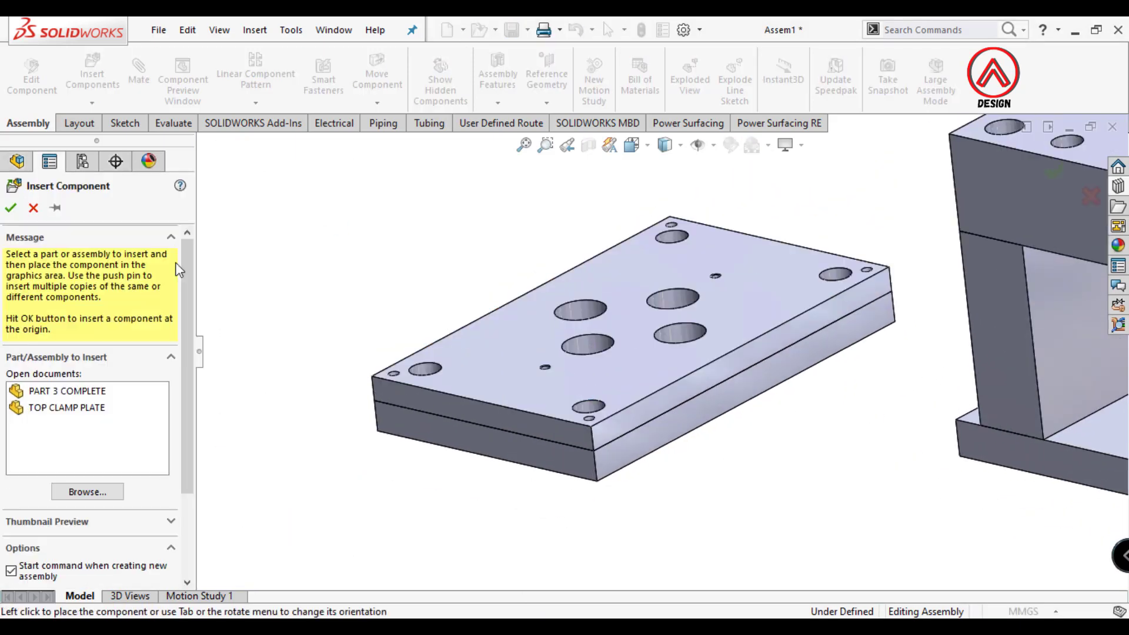
{"action": "left_click", "coordinate": [33, 208]}
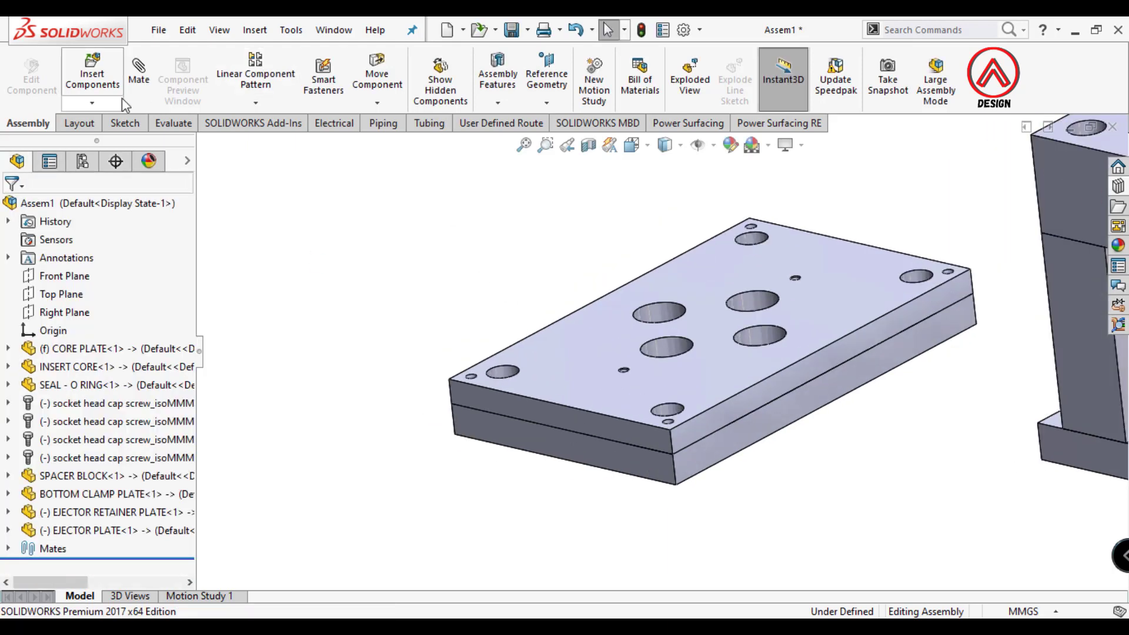
{"action": "left_click", "coordinate": [93, 83]}
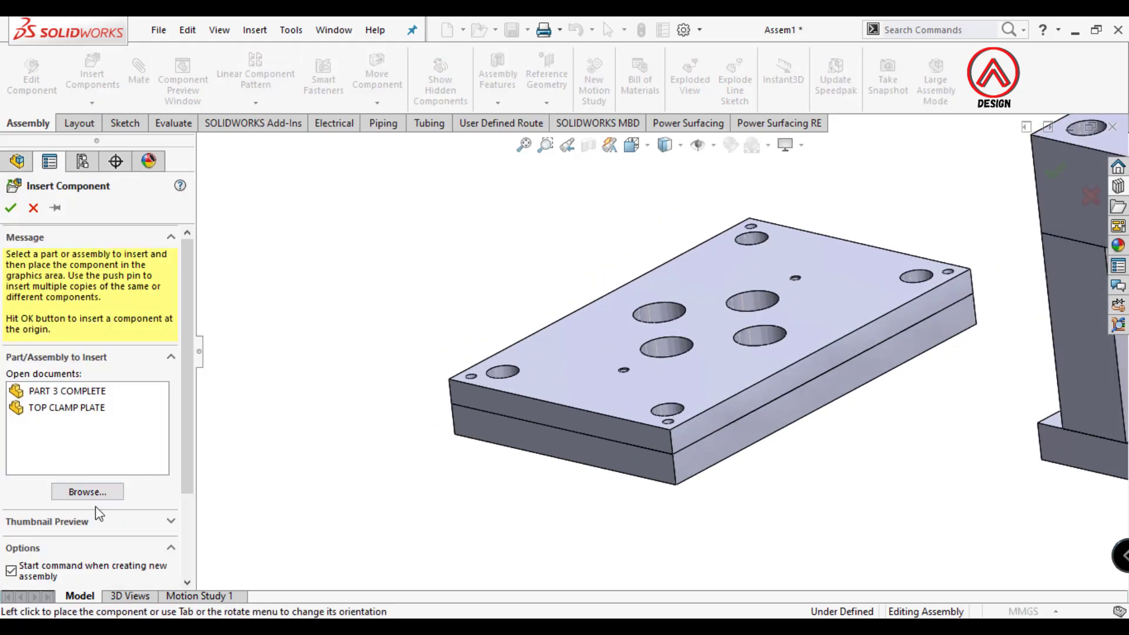
{"action": "left_click", "coordinate": [85, 492]}
{"action": "left_click", "coordinate": [803, 46]}
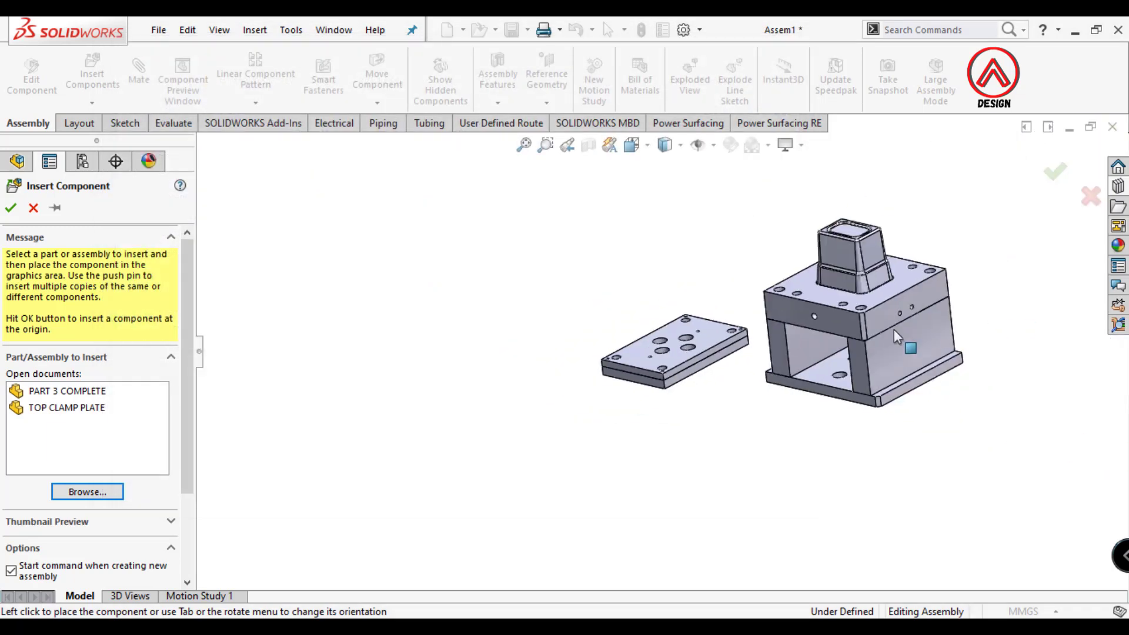
{"action": "scroll", "coordinate": [493, 368], "scroll_direction": "down", "scroll_amount": 3}
{"action": "scroll", "coordinate": [492, 368], "scroll_direction": "down", "scroll_amount": 3}
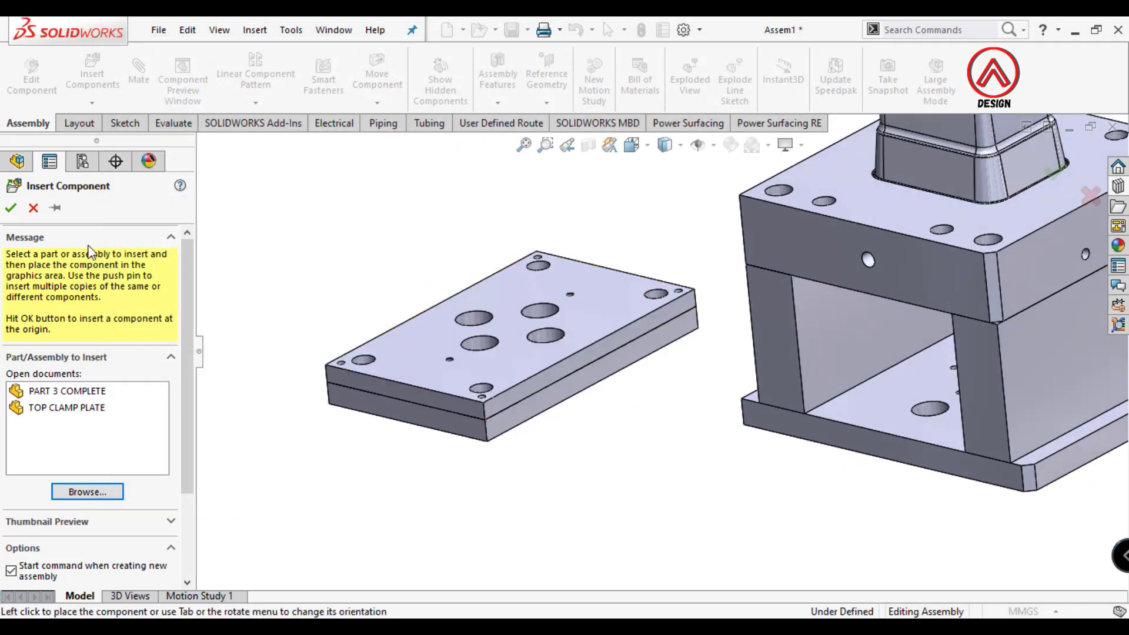
{"action": "scroll", "coordinate": [553, 346], "scroll_direction": "up", "scroll_amount": 3}
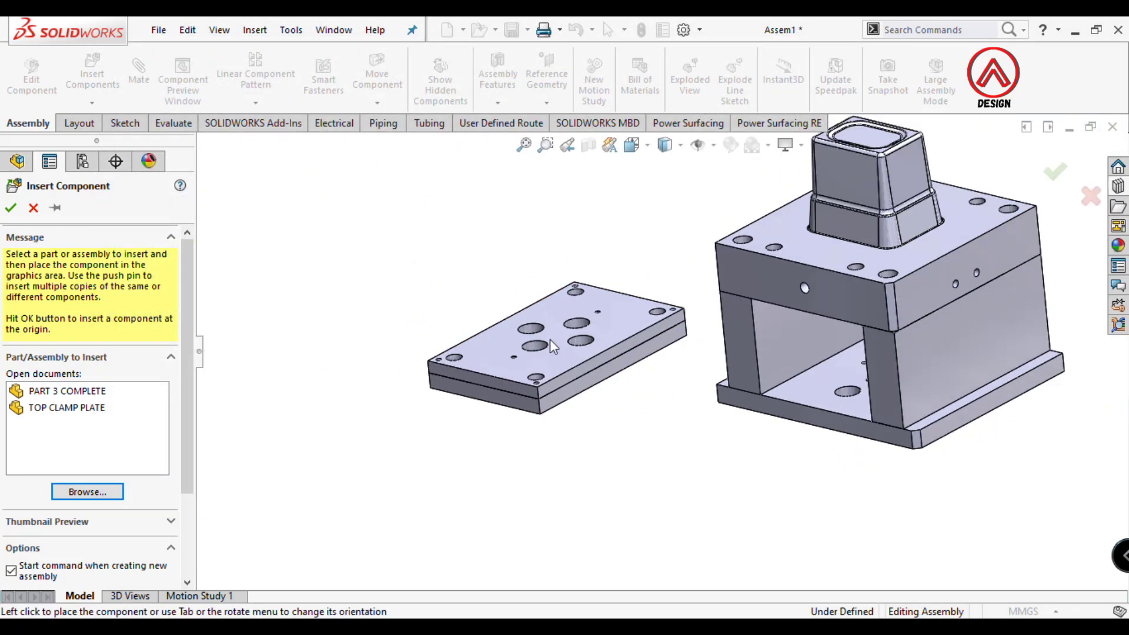
{"action": "left_click", "coordinate": [285, 309]}
{"action": "scroll", "coordinate": [603, 381], "scroll_direction": "down", "scroll_amount": 1}
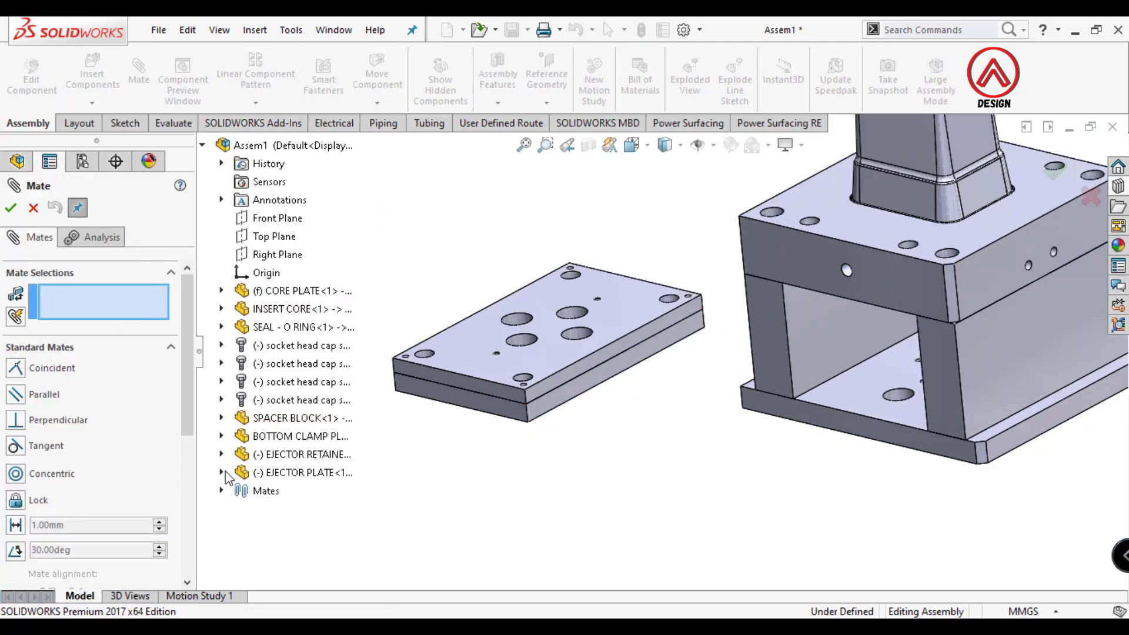
- Centre the plates by mating the retainer plate's Right and Front Planes to the assembly planes
{"action": "left_click", "coordinate": [221, 454]}
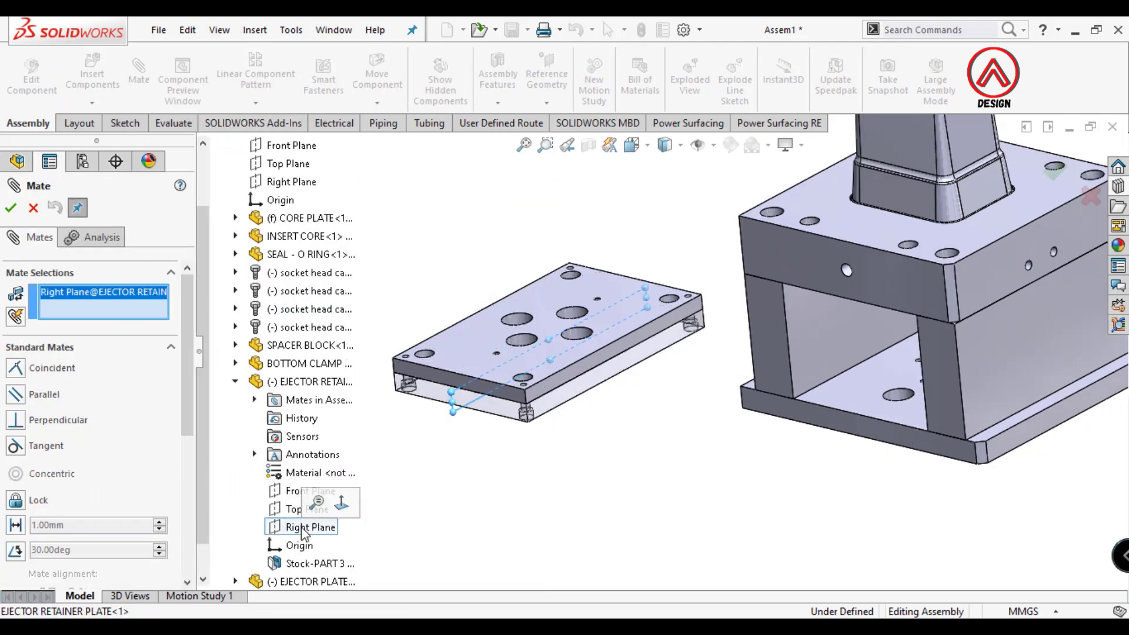
{"action": "scroll", "coordinate": [302, 532], "scroll_direction": "up", "scroll_amount": 3}
{"action": "left_click", "coordinate": [297, 254]}
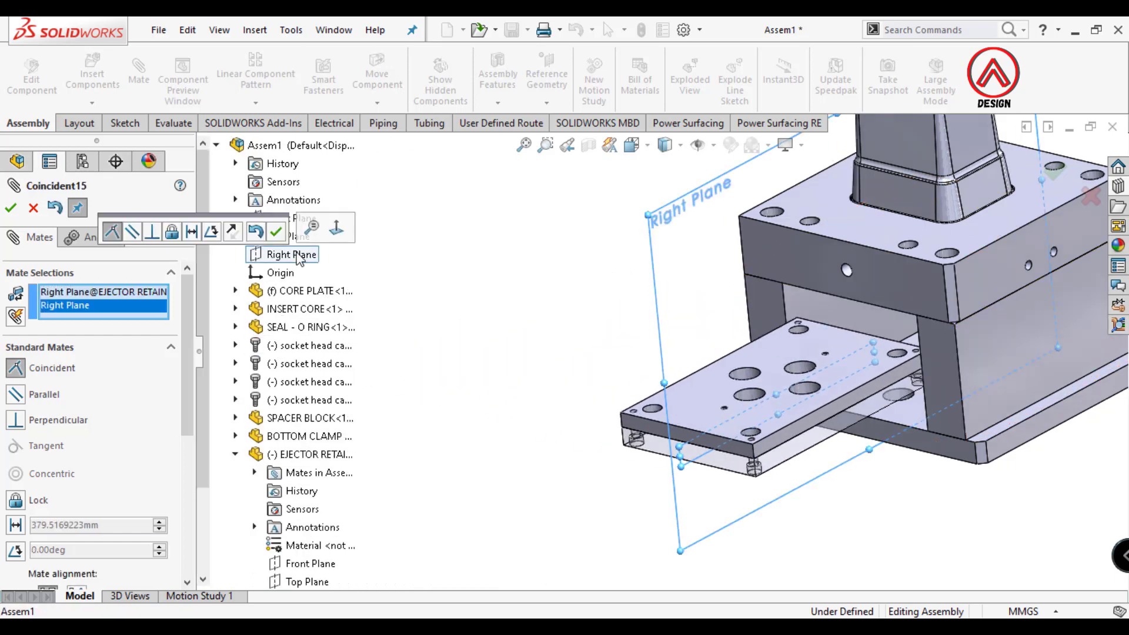
{"action": "left_click", "coordinate": [276, 231]}
{"action": "scroll", "coordinate": [297, 481], "scroll_direction": "down", "scroll_amount": 2}
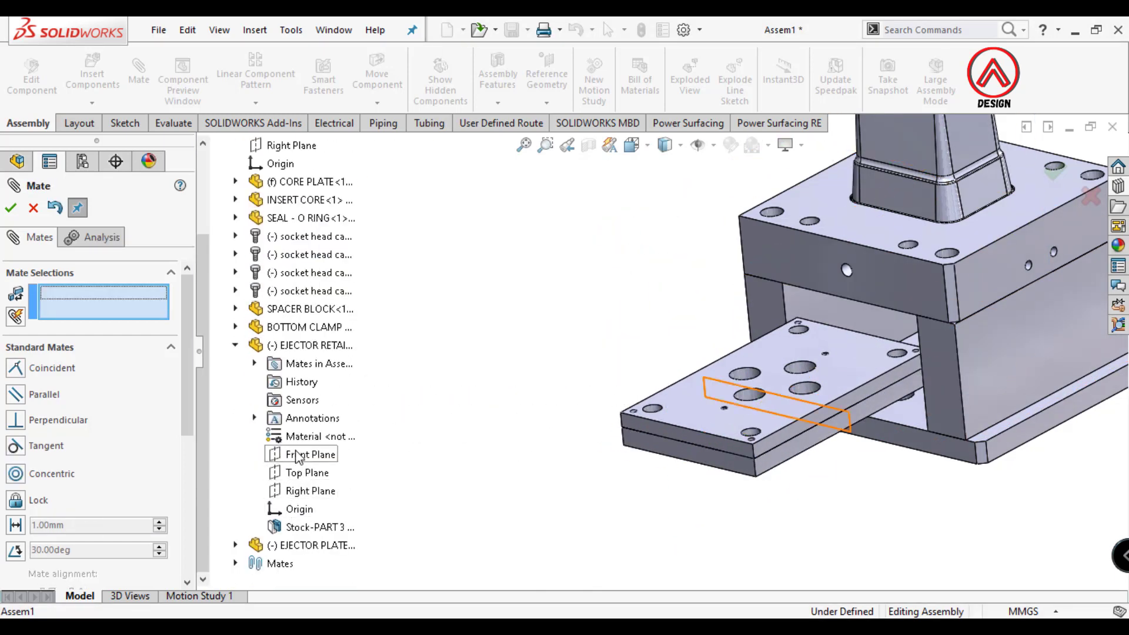
{"action": "left_click", "coordinate": [299, 457]}
{"action": "scroll", "coordinate": [298, 456], "scroll_direction": "up", "scroll_amount": 3}
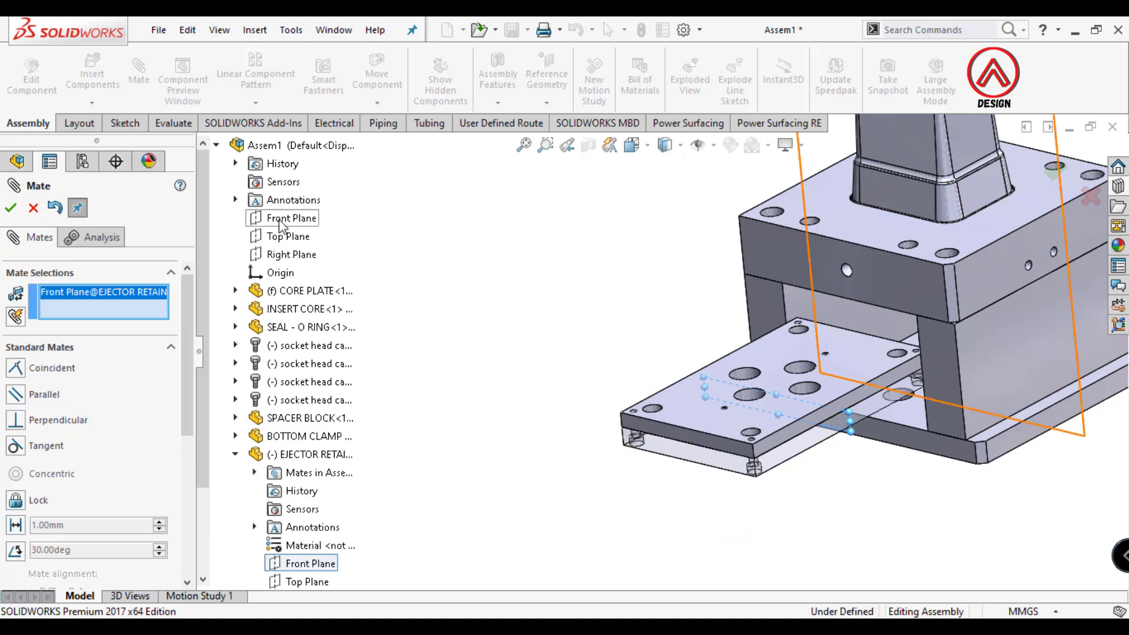
{"action": "left_click", "coordinate": [280, 221]}
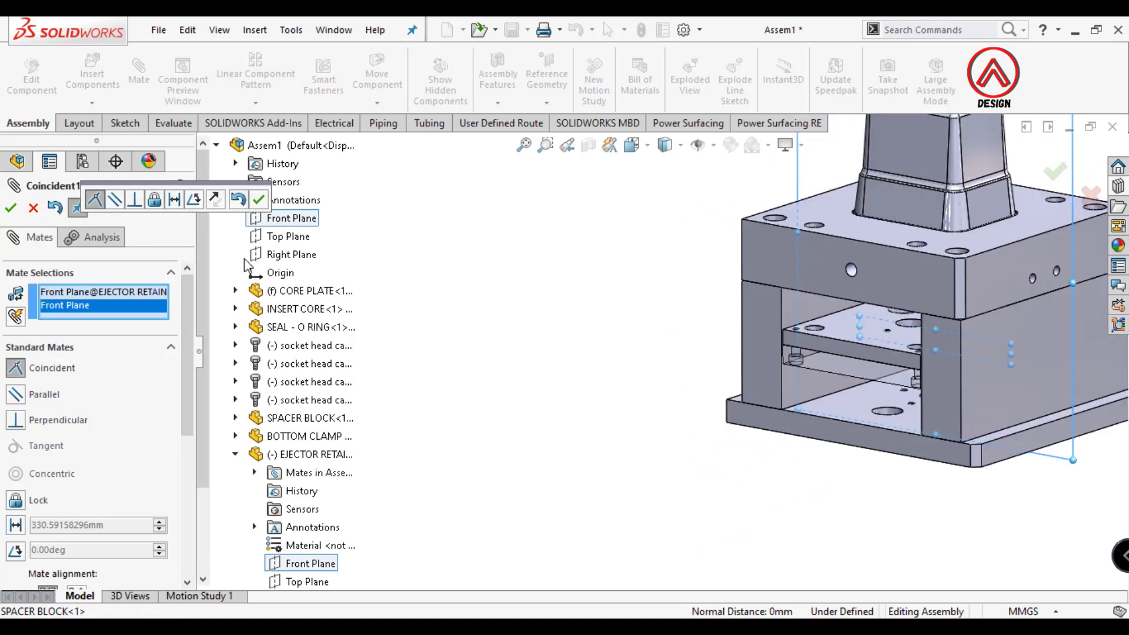
{"action": "left_click", "coordinate": [259, 202]}
- Mate the retainer plate's bottom face to the bottom clamp plate's top face
{"action": "mouse_move", "coordinate": [882, 382]}
{"action": "middle_mouse_down"}
{"action": "mouse_move", "coordinate": [882, 265]}
{"action": "mouse_move", "coordinate": [870, 412]}
{"action": "middle_mouse_up"}
{"action": "left_click", "coordinate": [870, 259]}
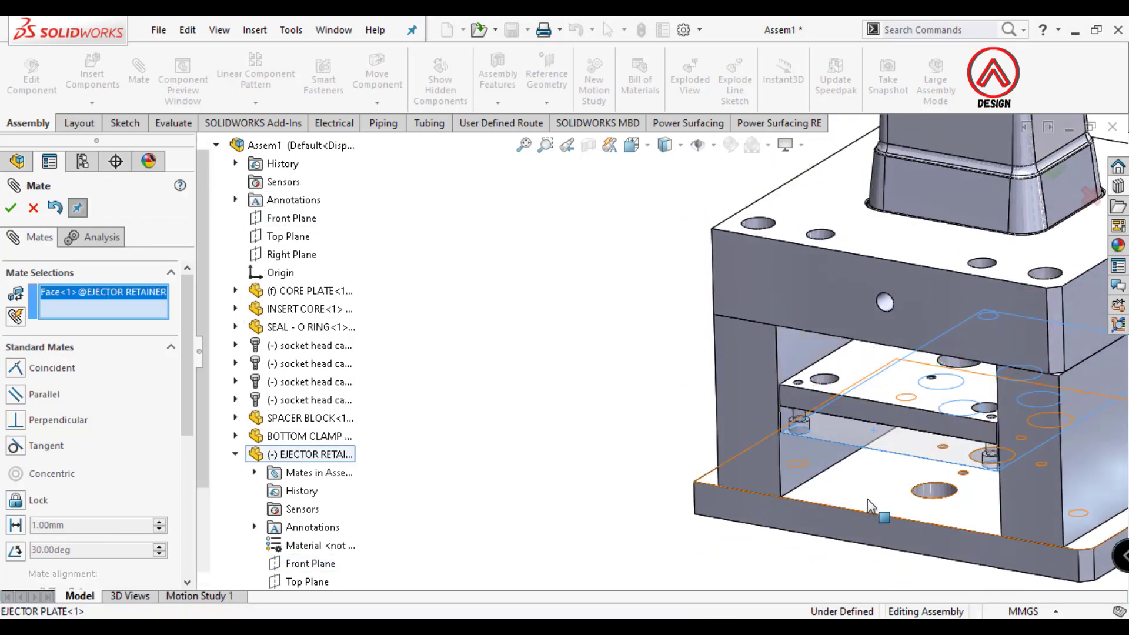
{"action": "left_click", "coordinate": [869, 496]}
{"action": "key", "text": "Return"}
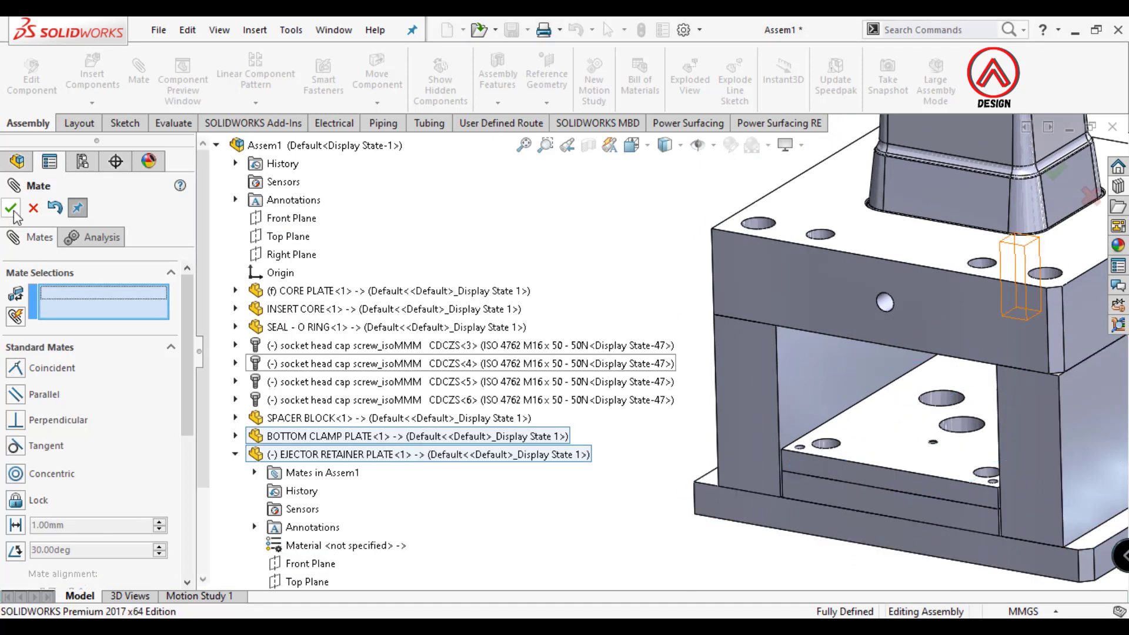
{"action": "key", "text": "Escape"}
{"action": "scroll", "coordinate": [884, 415], "scroll_direction": "up", "scroll_amount": 5}
{"action": "left_click", "coordinate": [93, 74]}
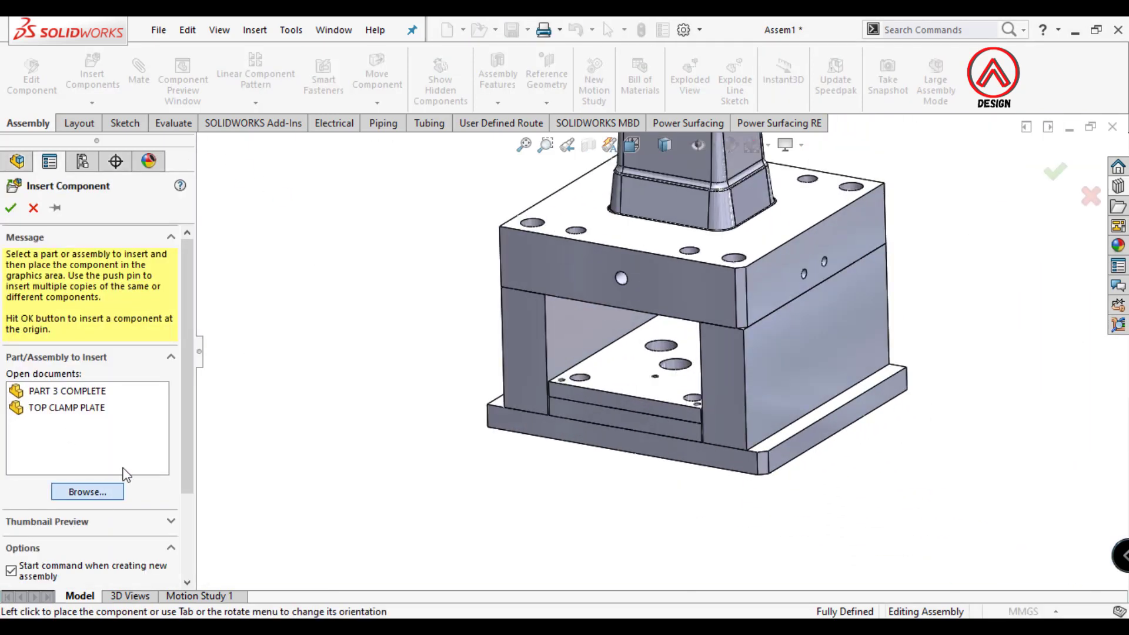
- Insert the RETURN PINS part and isolate it with the ejector plate
{"action": "left_click", "coordinate": [112, 491]}
{"action": "scroll", "coordinate": [377, 252], "scroll_direction": "down", "scroll_amount": 3}
{"action": "scroll", "coordinate": [398, 296], "scroll_direction": "down", "scroll_amount": 2}
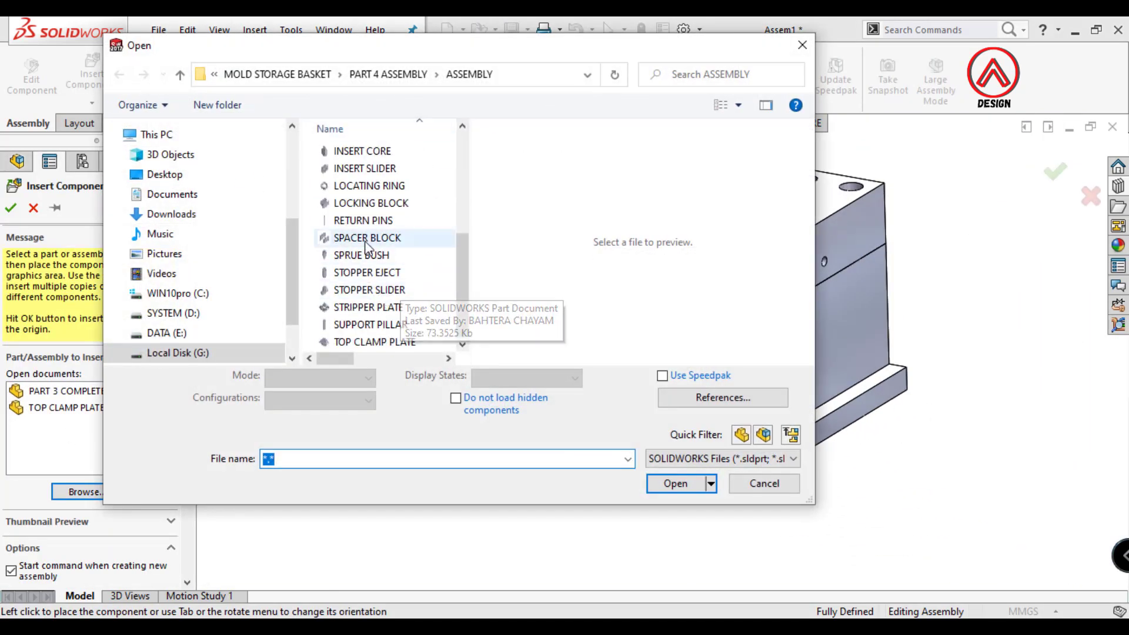
{"action": "double_click", "coordinate": [362, 220]}
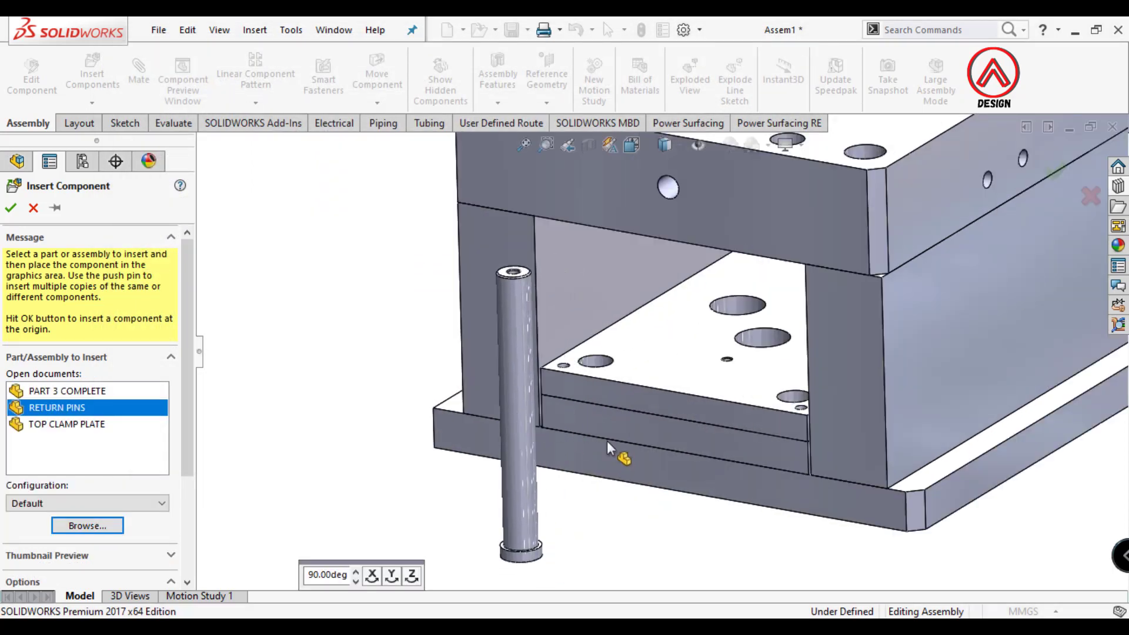
{"action": "left_click", "coordinate": [607, 440]}
{"action": "left_click", "coordinate": [632, 401]}
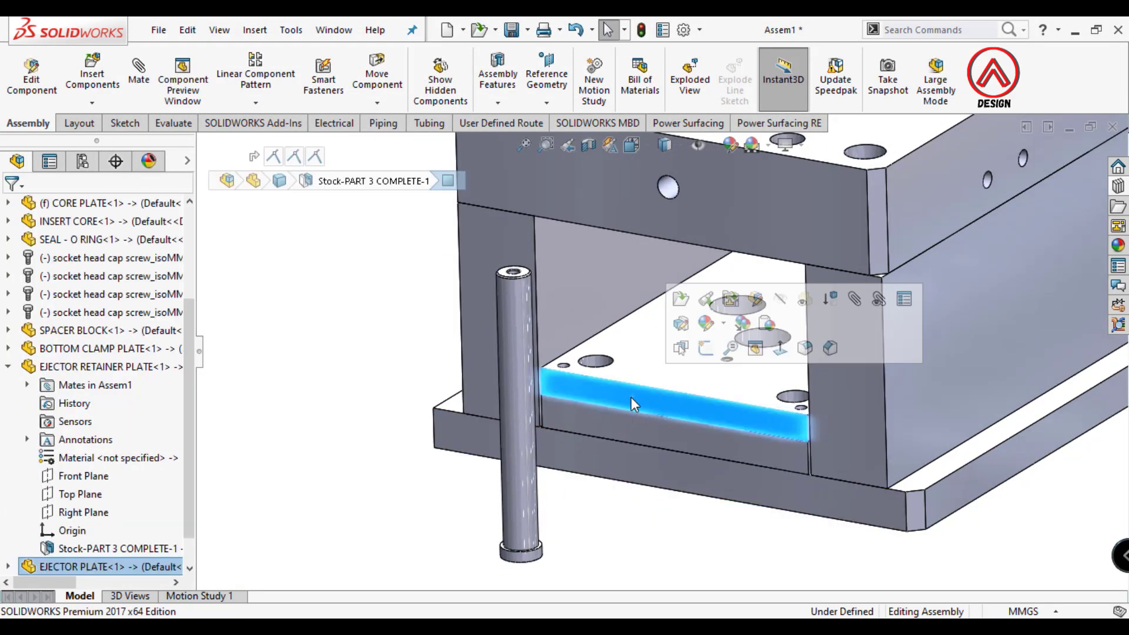
{"action": "left_click", "coordinate": [520, 504], "text": "ctrl"}
{"action": "right_click", "coordinate": [520, 504]}
{"action": "left_click", "coordinate": [564, 296]}
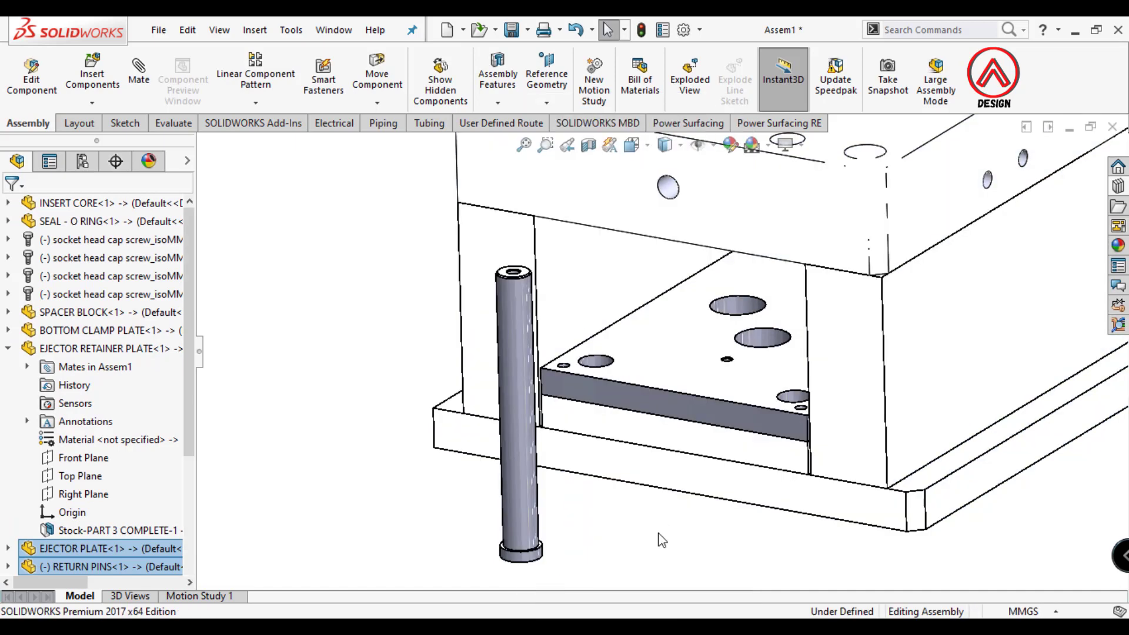
- Mate the return pin concentric to a corner hole and coincident with the plate face
{"action": "left_click", "coordinate": [509, 380]}
{"action": "scroll", "coordinate": [620, 361], "scroll_direction": "down", "scroll_amount": 3}
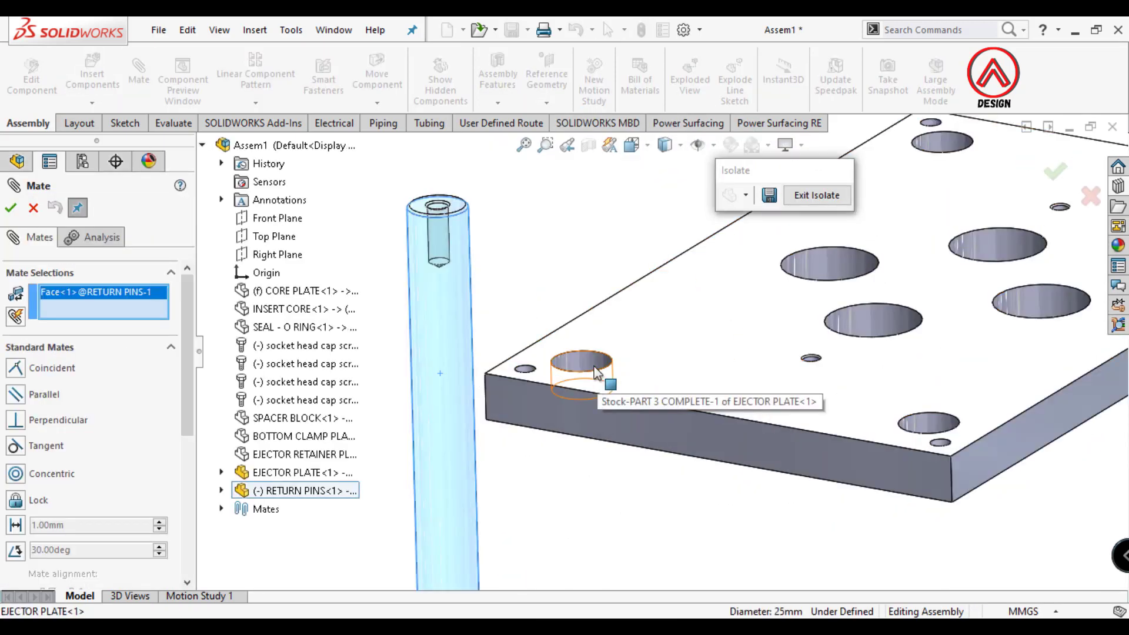
{"action": "left_click", "coordinate": [595, 372]}
{"action": "left_click", "coordinate": [912, 387]}
{"action": "scroll", "coordinate": [632, 235], "scroll_direction": "down", "scroll_amount": 5}
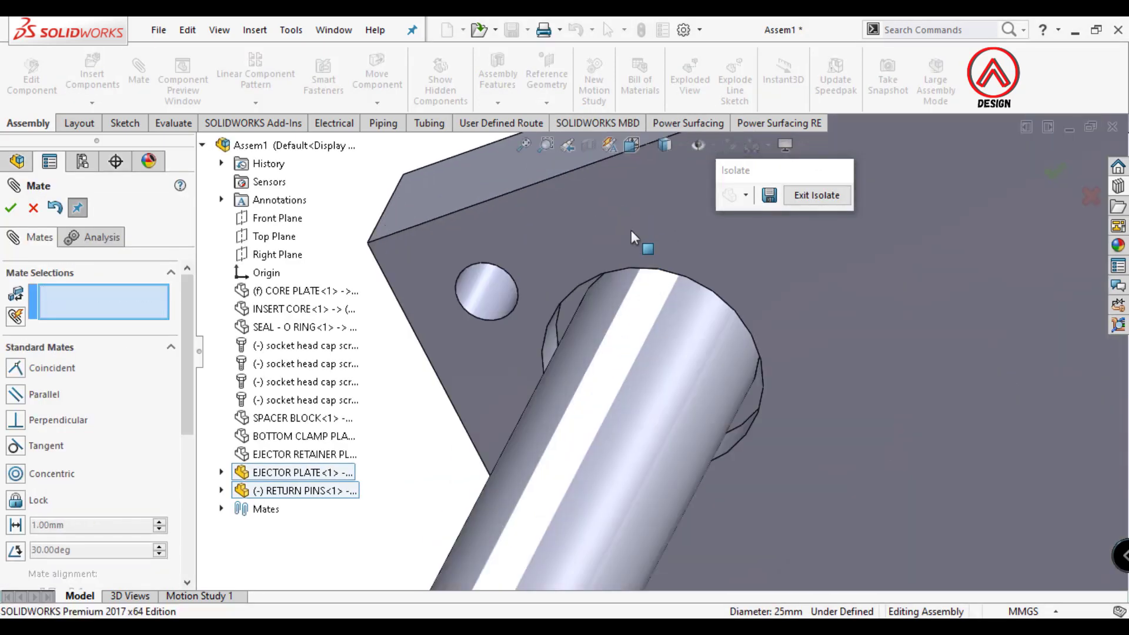
{"action": "left_click", "coordinate": [574, 305]}
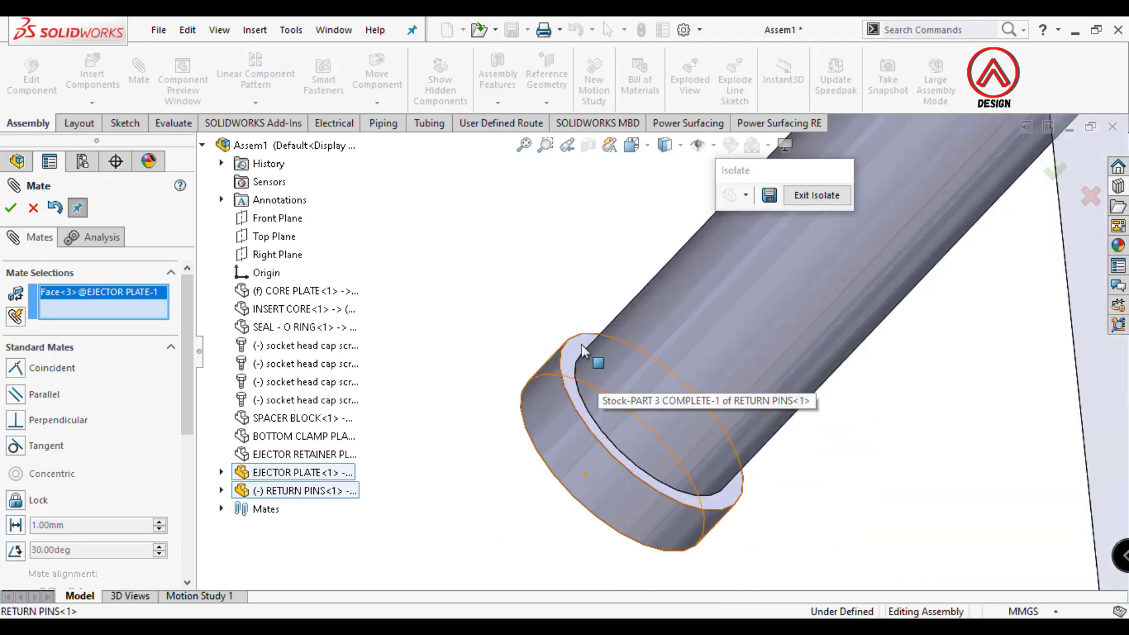
{"action": "left_click", "coordinate": [578, 355]}
{"action": "left_click", "coordinate": [847, 390]}
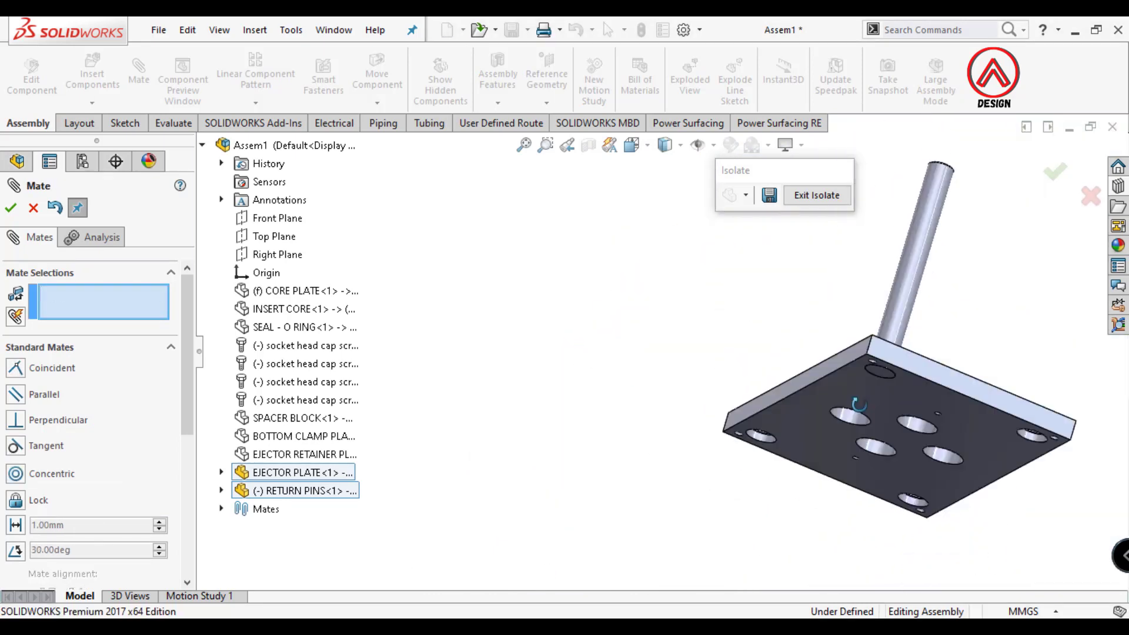
{"action": "left_click", "coordinate": [10, 207]}
{"action": "scroll", "coordinate": [908, 336], "scroll_direction": "down", "scroll_amount": 4}
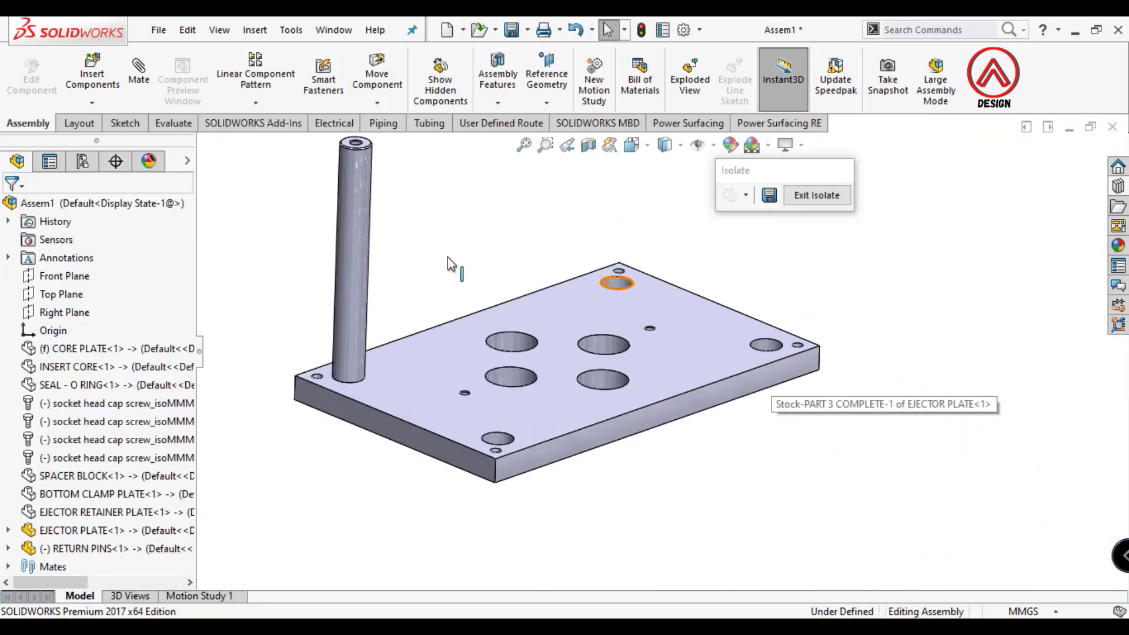
{"action": "left_click", "coordinate": [174, 123]}
- Measure the hole spacings from the return pin: 164 mm and 290 mm
{"action": "left_click", "coordinate": [353, 247]}
{"action": "scroll", "coordinate": [559, 438], "scroll_direction": "down", "scroll_amount": 3}
{"action": "left_click", "coordinate": [559, 438]}
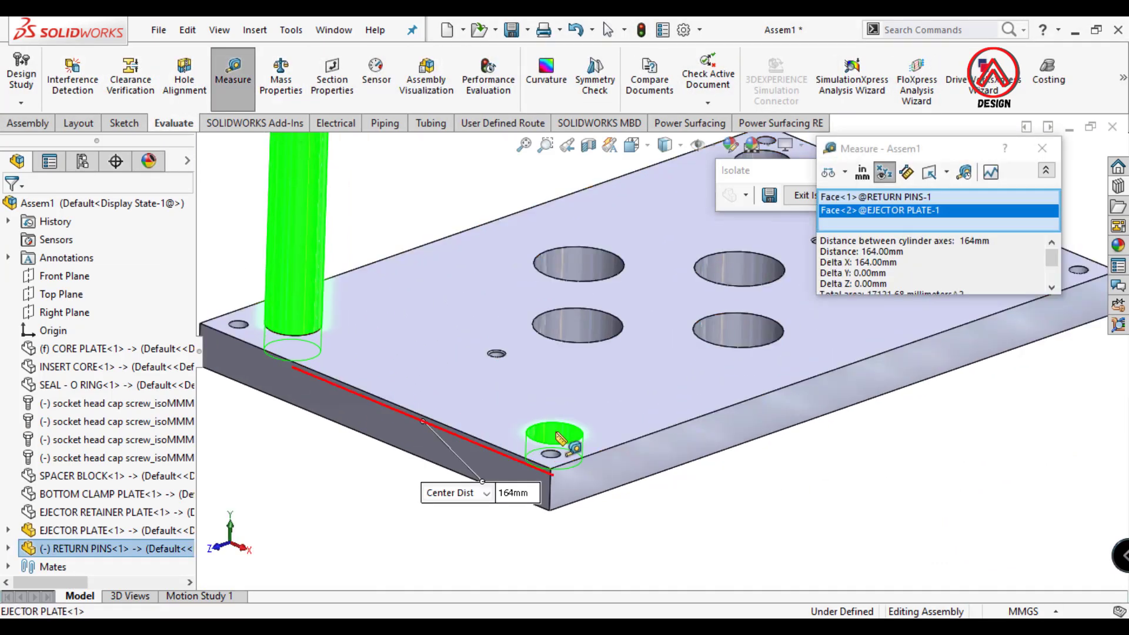
{"action": "scroll", "coordinate": [610, 442], "scroll_direction": "up", "scroll_amount": 4}
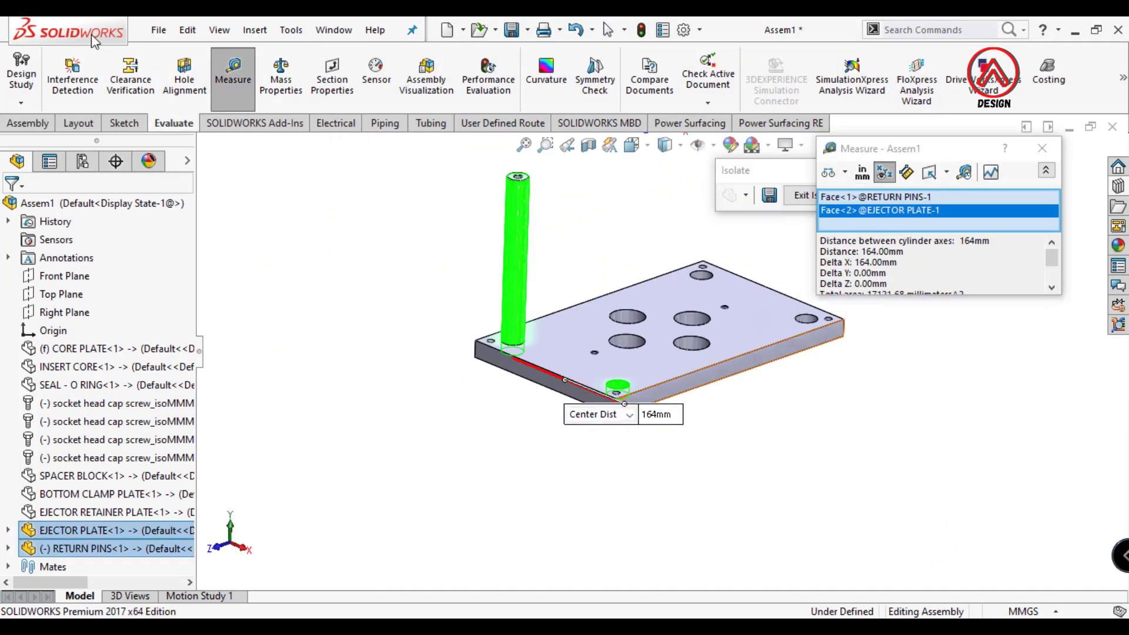
{"action": "left_click", "coordinate": [469, 222]}
{"action": "left_click", "coordinate": [511, 252]}
{"action": "scroll", "coordinate": [659, 308], "scroll_direction": "up", "scroll_amount": 5}
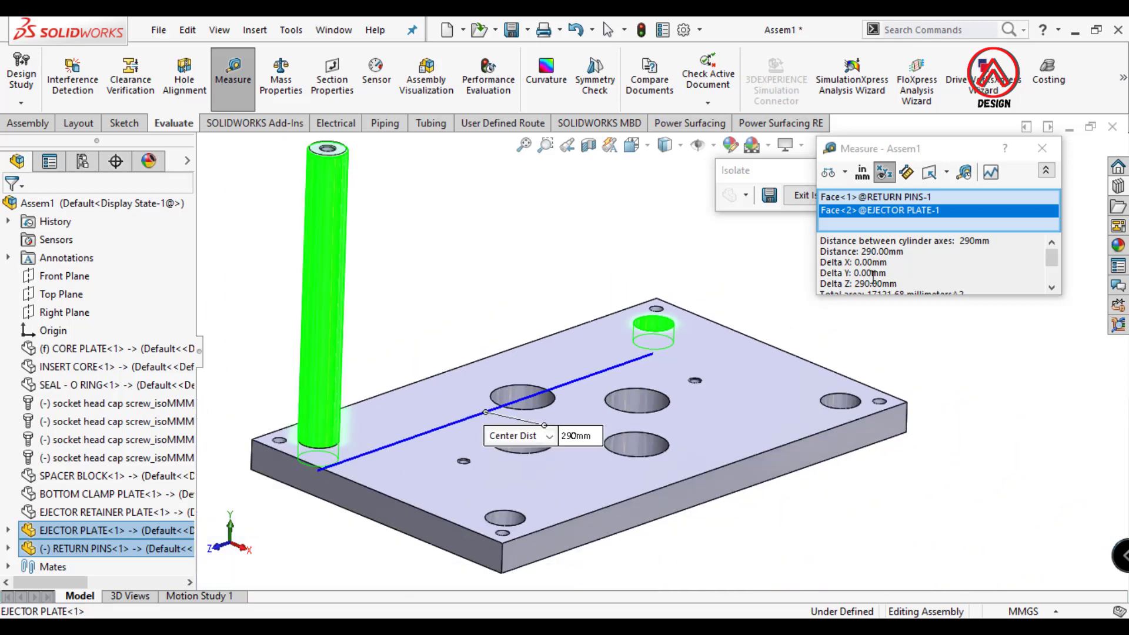
{"action": "key", "text": "Escape"}
- Pattern RETURN PINS<1> linearly: Front Plane 290 mm ×2, Right Plane 164 mm ×2
{"action": "left_click", "coordinate": [27, 123]}
{"action": "left_click", "coordinate": [255, 79]}
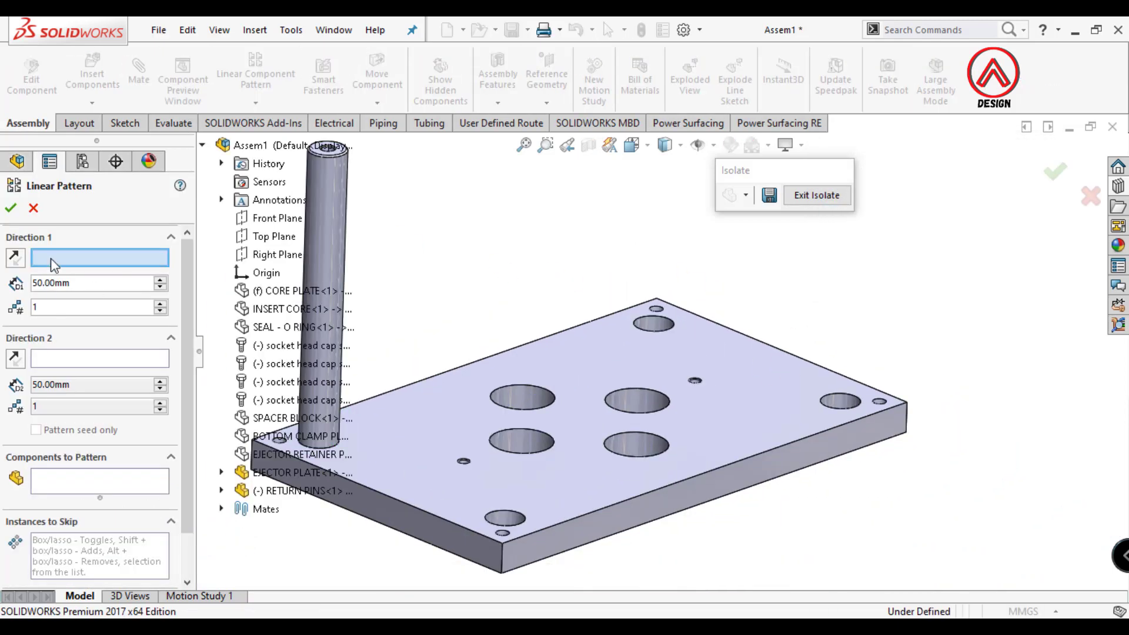
{"action": "left_click", "coordinate": [297, 219]}
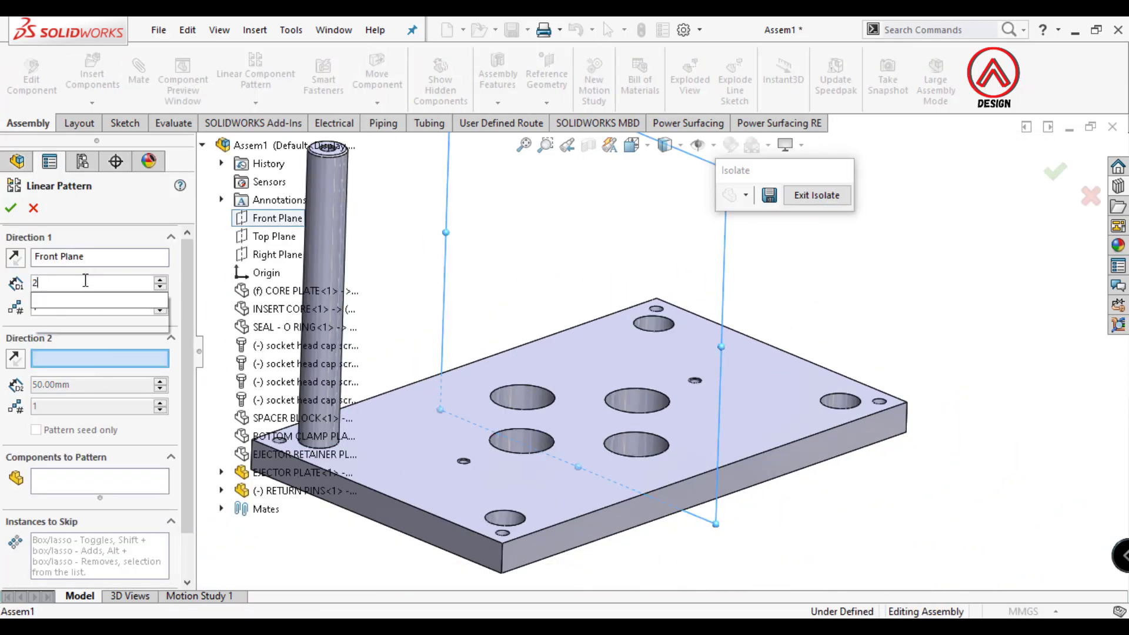
{"action": "left_click", "coordinate": [72, 485]}
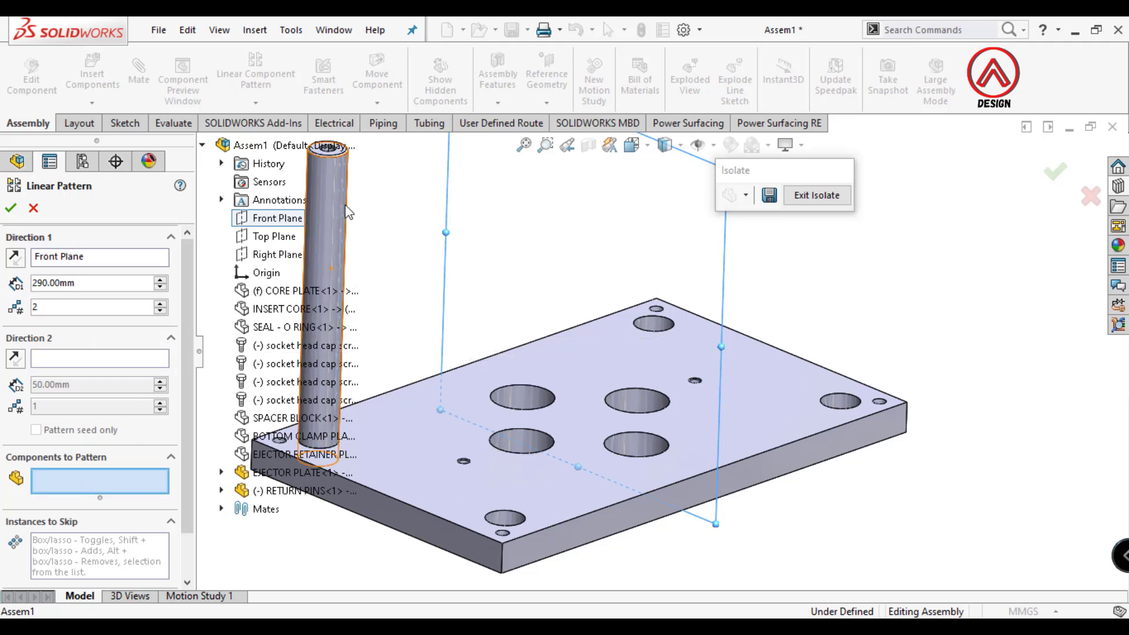
{"action": "left_click", "coordinate": [327, 329]}
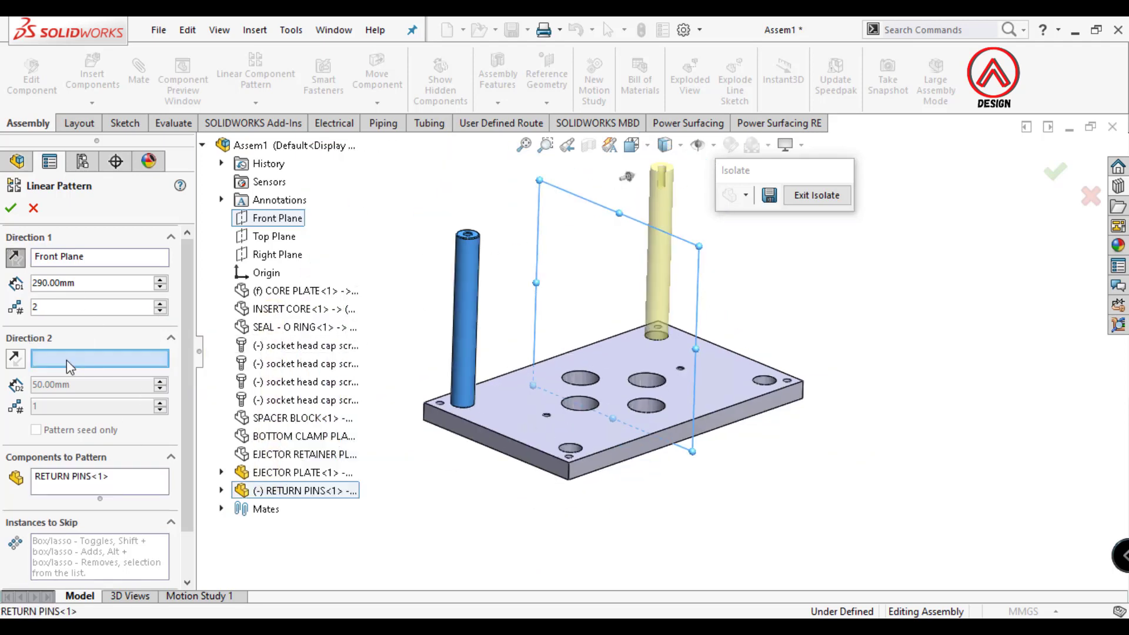
{"action": "left_click", "coordinate": [262, 257]}
{"action": "type", "text": "164"}
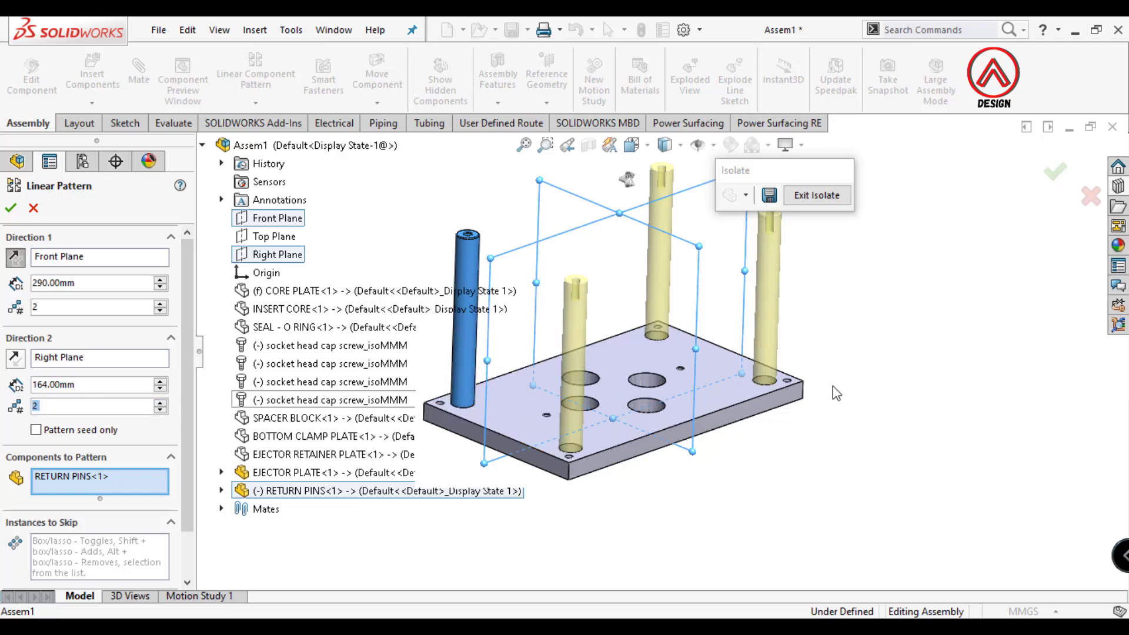
{"action": "left_click", "coordinate": [11, 210]}
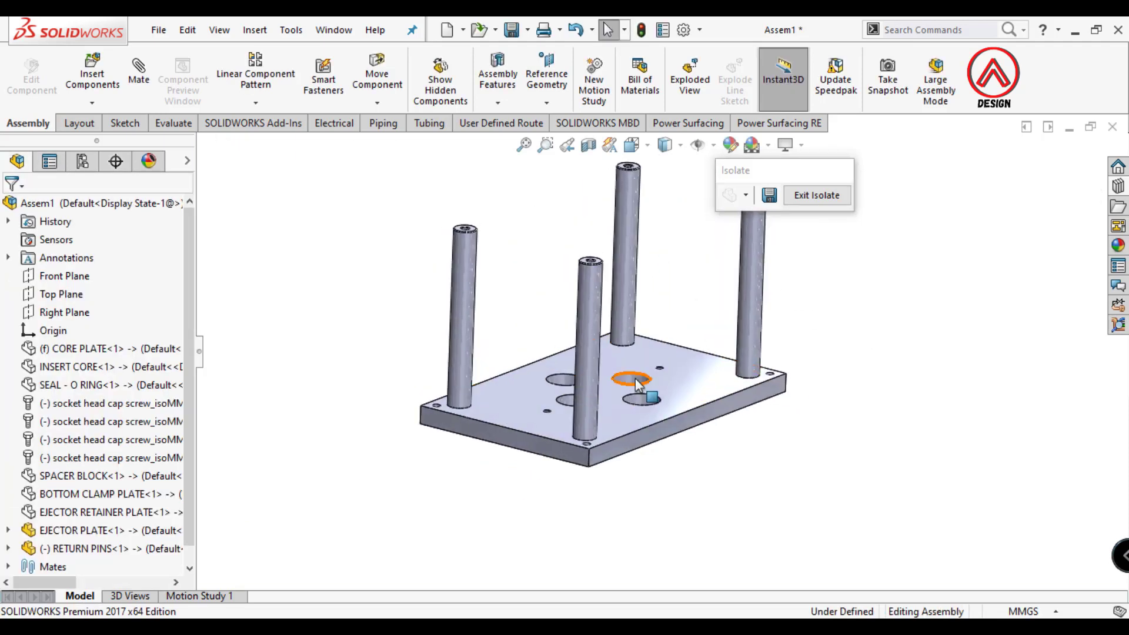
- Restore the full assembly, then isolate the ejector and ejector retainer plates
{"action": "left_click", "coordinate": [816, 195]}
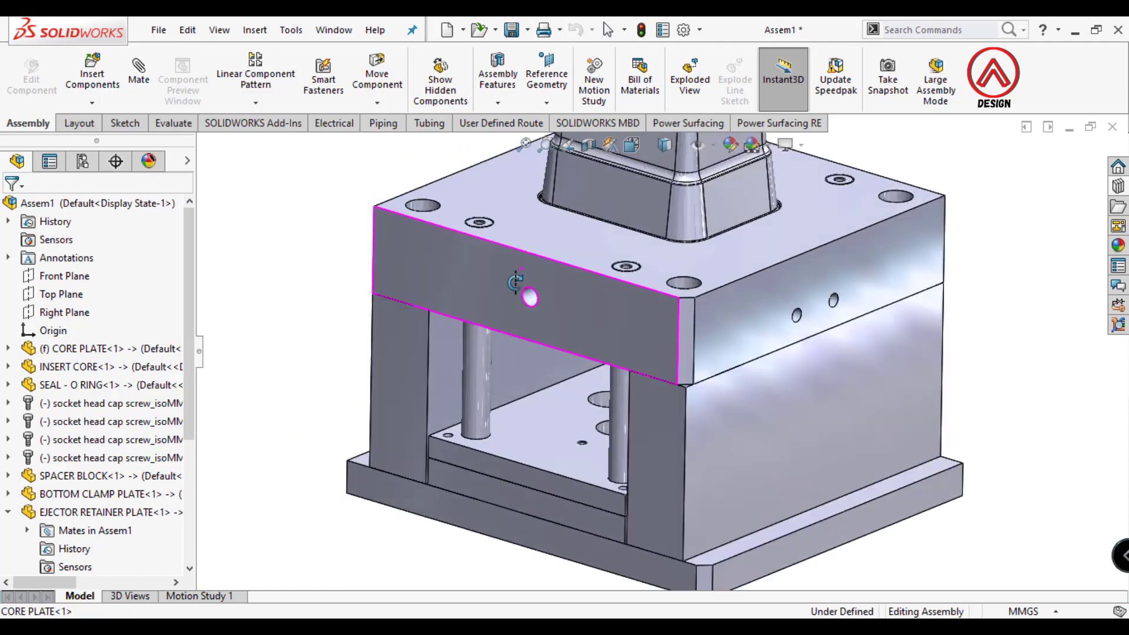
{"action": "scroll", "coordinate": [582, 420], "scroll_direction": "down", "scroll_amount": 10}
{"action": "left_click", "coordinate": [453, 439]}
{"action": "left_click", "coordinate": [456, 406], "text": "ctrl"}
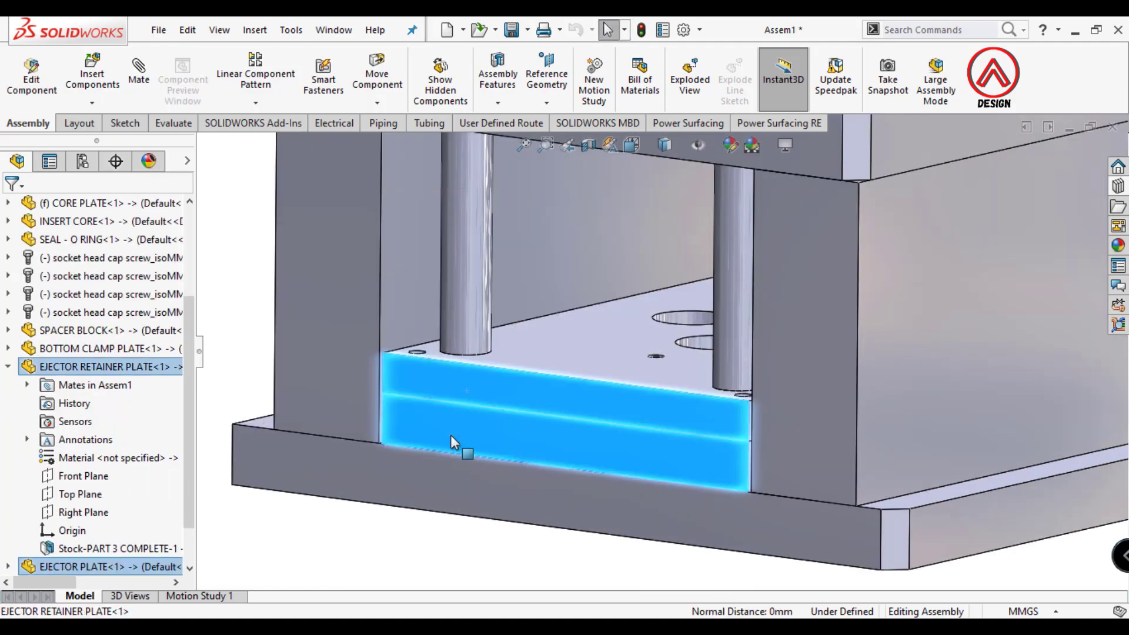
{"action": "right_click", "coordinate": [486, 524]}
{"action": "left_click", "coordinate": [529, 300]}
{"action": "mouse_move", "coordinate": [486, 538]}
{"action": "middle_mouse_down"}
{"action": "mouse_move", "coordinate": [601, 488]}
{"action": "mouse_move", "coordinate": [603, 269]}
{"action": "middle_mouse_up"}
{"action": "scroll", "coordinate": [604, 306], "scroll_direction": "down", "scroll_amount": 3}
{"action": "scroll", "coordinate": [588, 329], "scroll_direction": "down", "scroll_amount": 3}
{"action": "scroll", "coordinate": [589, 330], "scroll_direction": "down", "scroll_amount": 2}
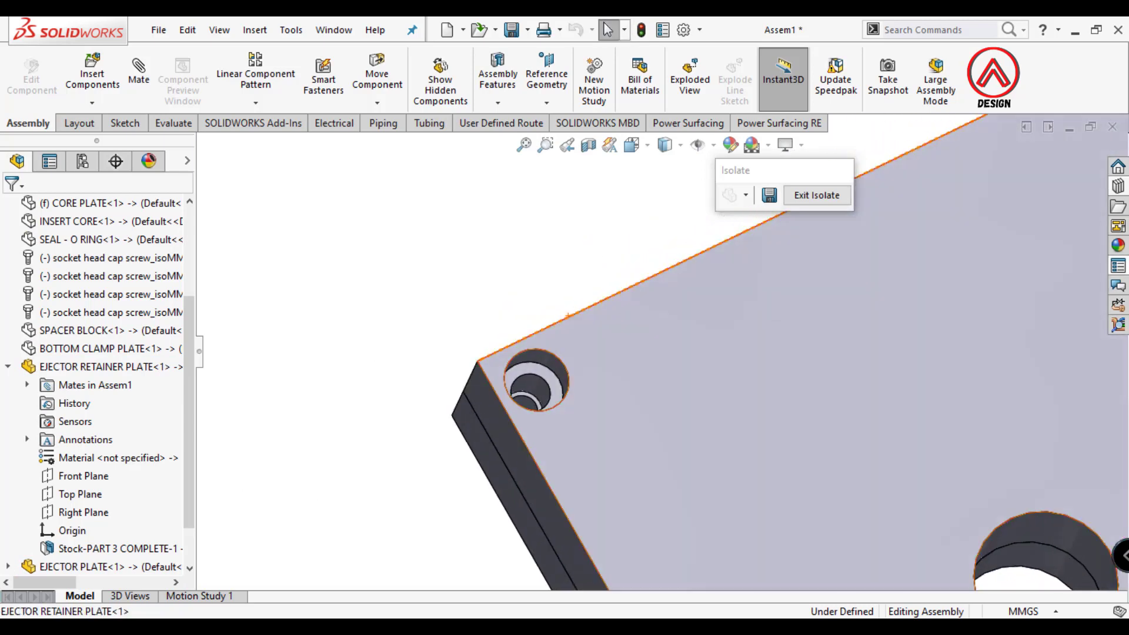
- Drag a Hexagon Socket Head Screw from the Design Library into a corner hole, checking it with hidden edges
{"action": "left_click", "coordinate": [1118, 245]}
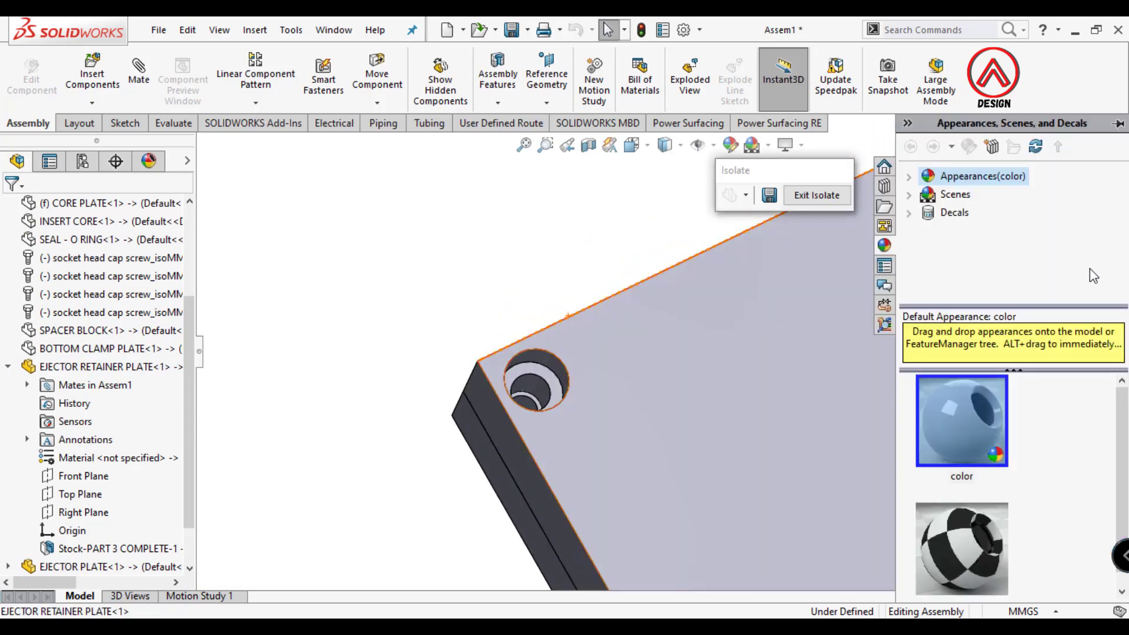
{"action": "left_click", "coordinate": [888, 189]}
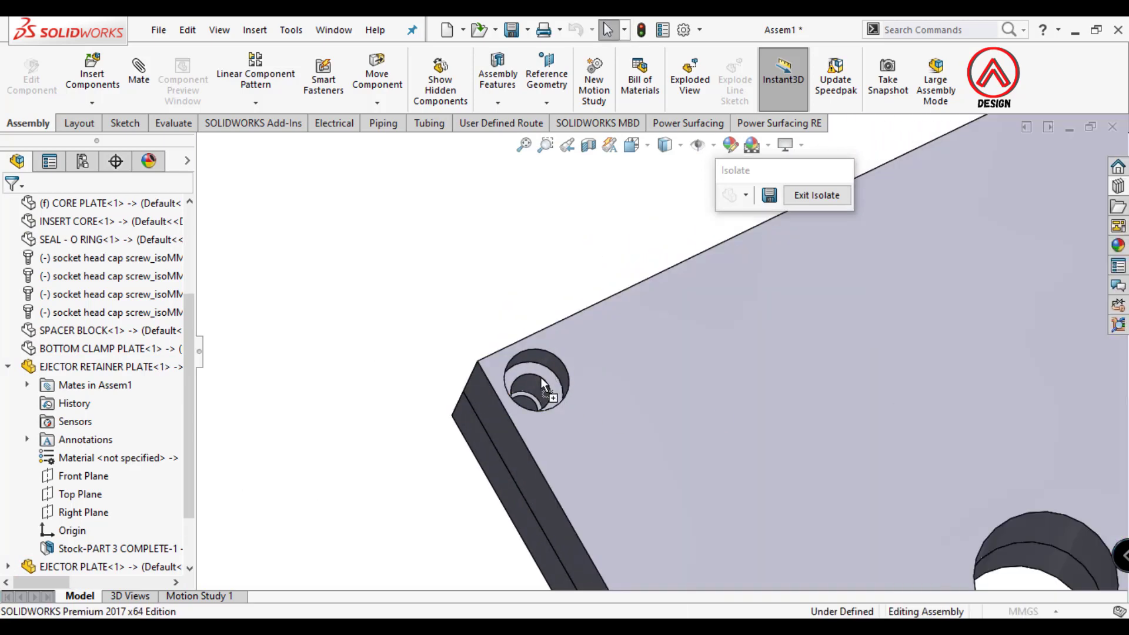
{"action": "left_click_drag", "start_coordinate": [721, 420], "coordinate": [541, 377]}
{"action": "left_click", "coordinate": [655, 147]}
{"action": "left_click", "coordinate": [668, 248]}
{"action": "middle_click_drag", "start_coordinate": [591, 375], "coordinate": [481, 447]}
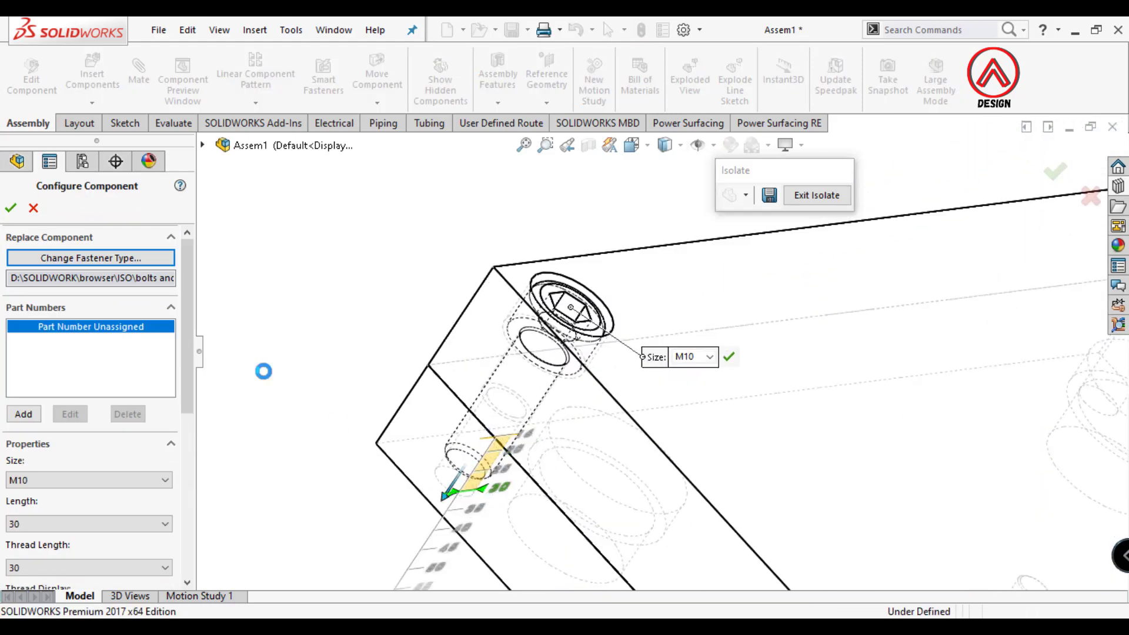
{"action": "left_click", "coordinate": [666, 176]}
{"action": "mouse_move", "coordinate": [666, 176]}
{"action": "middle_mouse_down"}
{"action": "mouse_move", "coordinate": [718, 335]}
{"action": "mouse_move", "coordinate": [680, 358]}
{"action": "mouse_move", "coordinate": [721, 319]}
{"action": "middle_mouse_up"}
- Finish placing the M10 × 30 screws in the corner counterbores and restore the full assembly
{"action": "scroll", "coordinate": [702, 329], "scroll_direction": "up", "scroll_amount": 5}
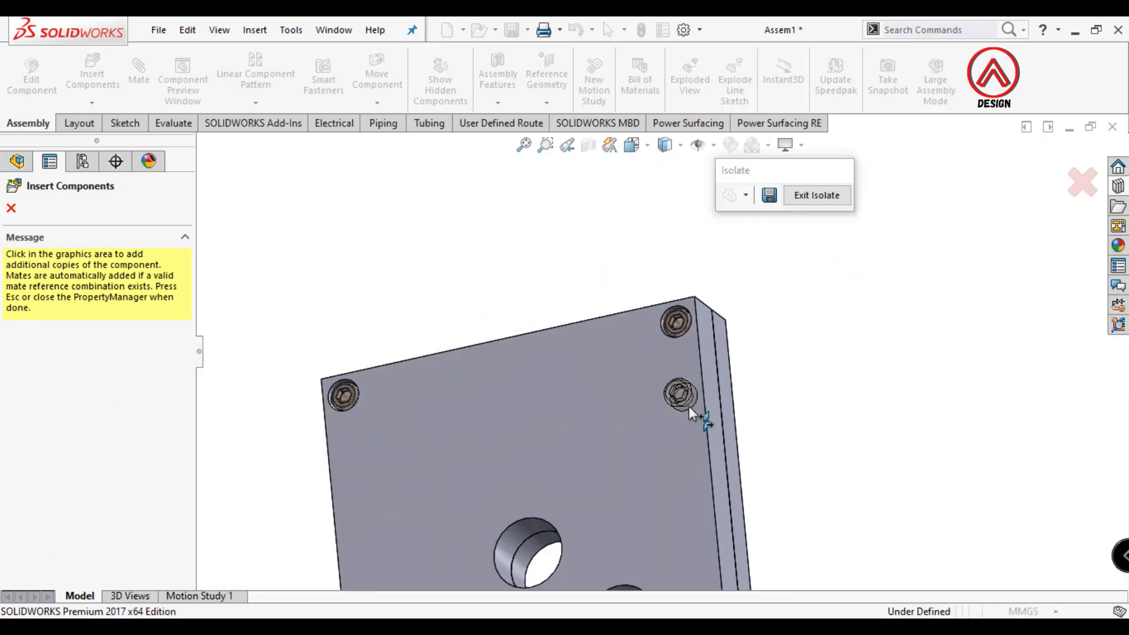
{"action": "middle_click_drag", "start_coordinate": [700, 408], "coordinate": [700, 534]}
{"action": "scroll", "coordinate": [751, 393], "scroll_direction": "down", "scroll_amount": 5}
{"action": "middle_click_drag", "start_coordinate": [751, 394], "coordinate": [607, 447]}
{"action": "scroll", "coordinate": [467, 359], "scroll_direction": "down", "scroll_amount": 3}
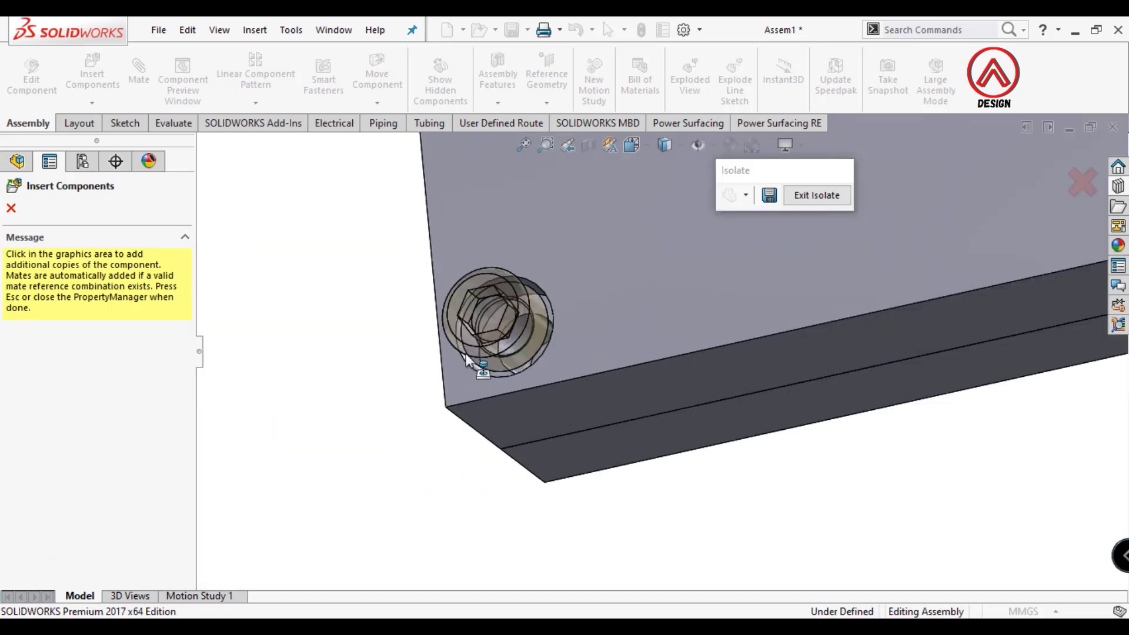
{"action": "left_click", "coordinate": [10, 209]}
{"action": "scroll", "coordinate": [618, 366], "scroll_direction": "up", "scroll_amount": 2}
{"action": "scroll", "coordinate": [618, 386], "scroll_direction": "up", "scroll_amount": 2}
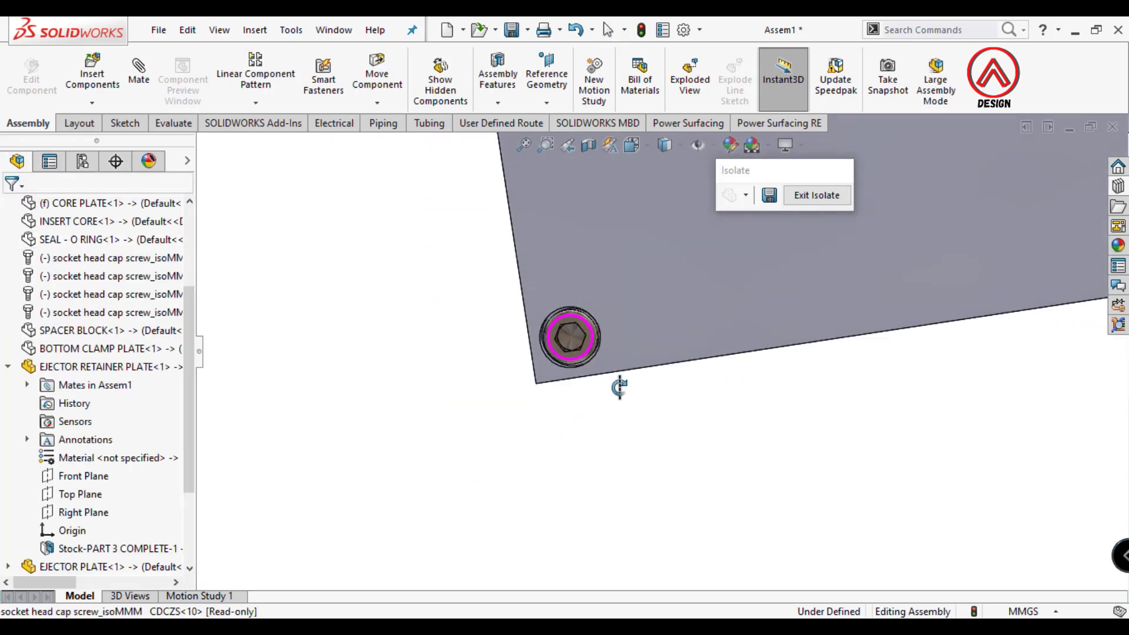
{"action": "middle_click_drag", "start_coordinate": [618, 386], "coordinate": [738, 299]}
{"action": "scroll", "coordinate": [738, 299], "scroll_direction": "up", "scroll_amount": 3}
{"action": "left_click", "coordinate": [816, 195]}
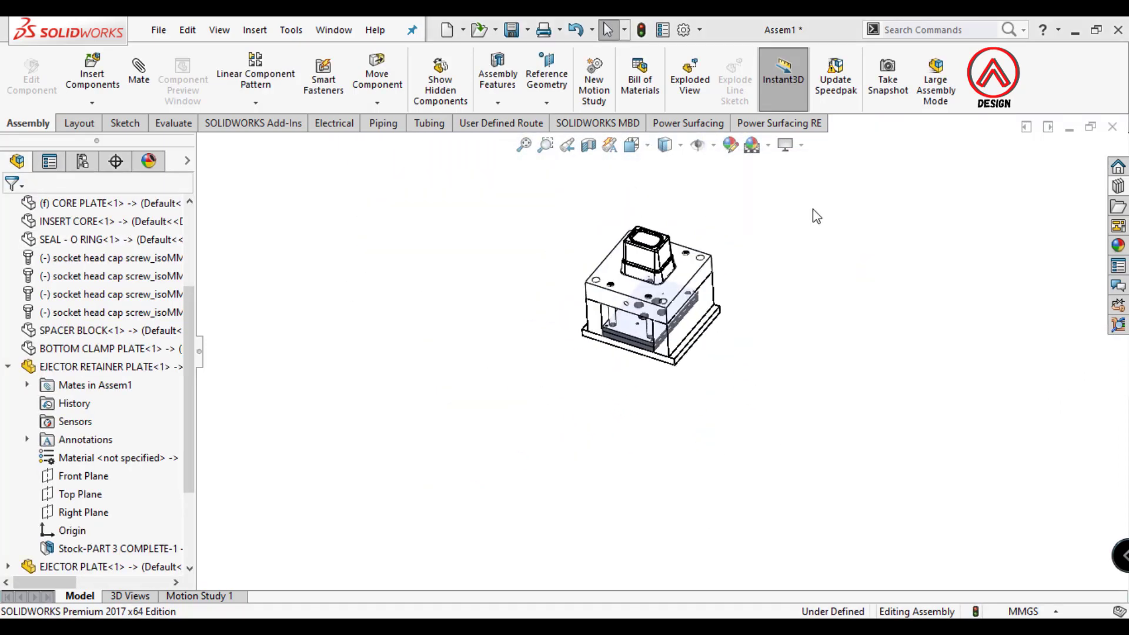
{"action": "scroll", "coordinate": [521, 359], "scroll_direction": "down", "scroll_amount": 2}
- Snap the mold to the isometric view and zoom in near the spacer block
{"action": "scroll", "coordinate": [520, 359], "scroll_direction": "down", "scroll_amount": 2}
{"action": "scroll", "coordinate": [521, 359], "scroll_direction": "down", "scroll_amount": 2}
{"action": "middle_click_drag", "start_coordinate": [520, 359], "coordinate": [529, 306]}
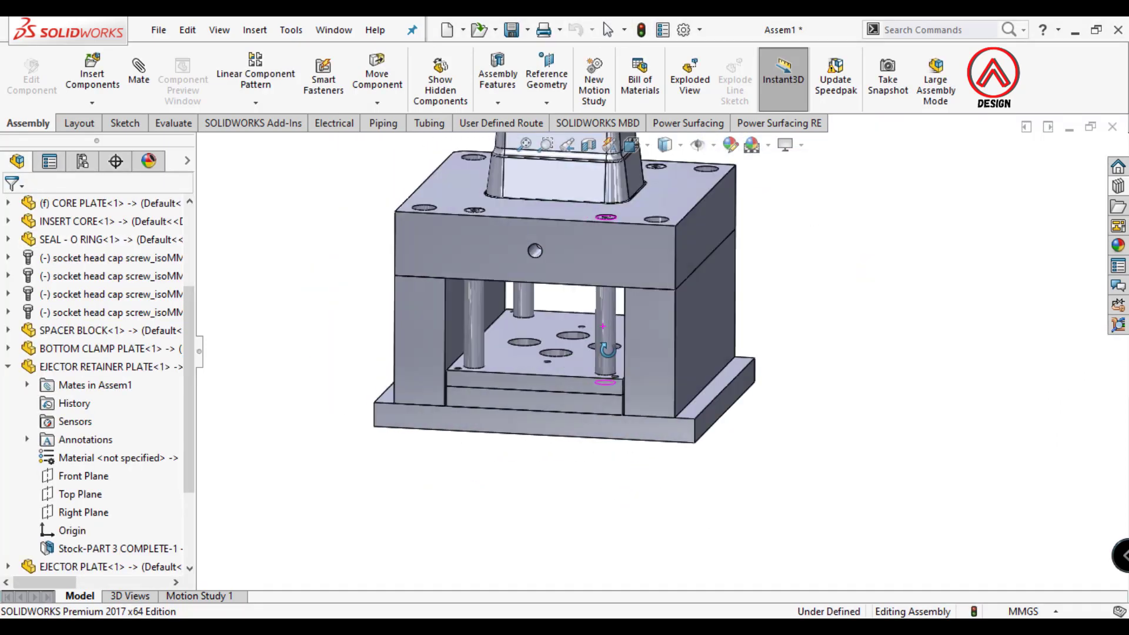
{"action": "left_click", "coordinate": [631, 144]}
{"action": "left_click", "coordinate": [725, 191]}
{"action": "scroll", "coordinate": [718, 461], "scroll_direction": "up", "scroll_amount": 2}
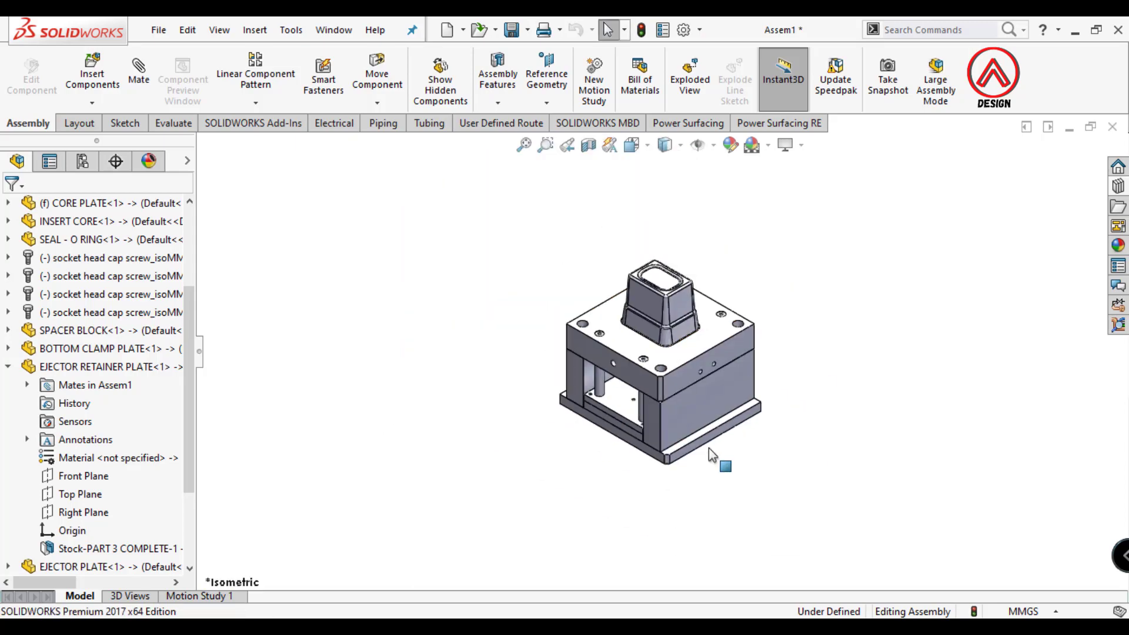
{"action": "scroll", "coordinate": [605, 411], "scroll_direction": "down", "scroll_amount": 5}
{"action": "middle_click_drag", "start_coordinate": [604, 410], "coordinate": [619, 326]}
{"action": "scroll", "coordinate": [620, 326], "scroll_direction": "up", "scroll_amount": 3}
{"action": "scroll", "coordinate": [582, 344], "scroll_direction": "up", "scroll_amount": 3}
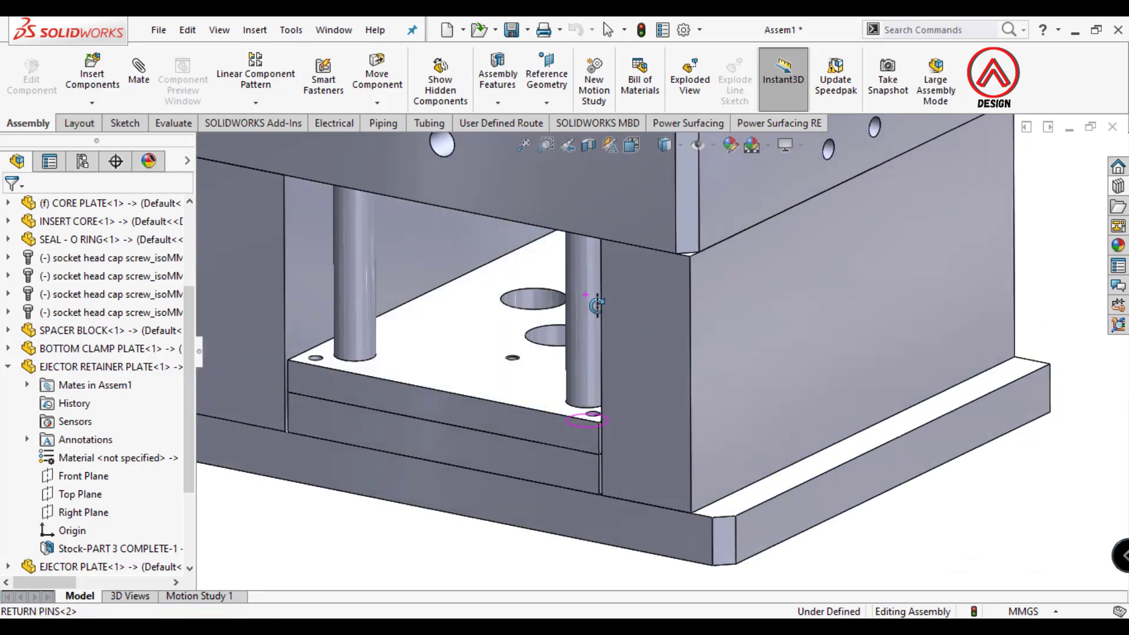
{"action": "scroll", "coordinate": [635, 323], "scroll_direction": "up", "scroll_amount": 3}
{"action": "scroll", "coordinate": [636, 323], "scroll_direction": "down", "scroll_amount": 2}
- Insert the SUPPORT PILLAR part and place it beside the mold
{"action": "left_click", "coordinate": [81, 98]}
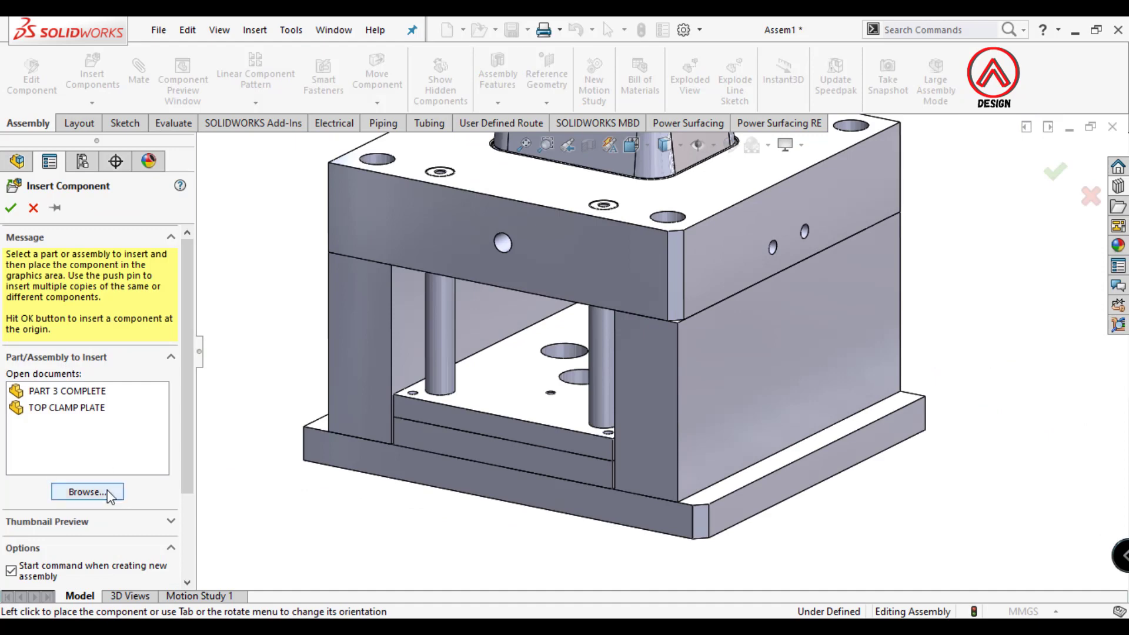
{"action": "left_click", "coordinate": [107, 494]}
{"action": "left_click_drag", "start_coordinate": [461, 220], "coordinate": [449, 330]}
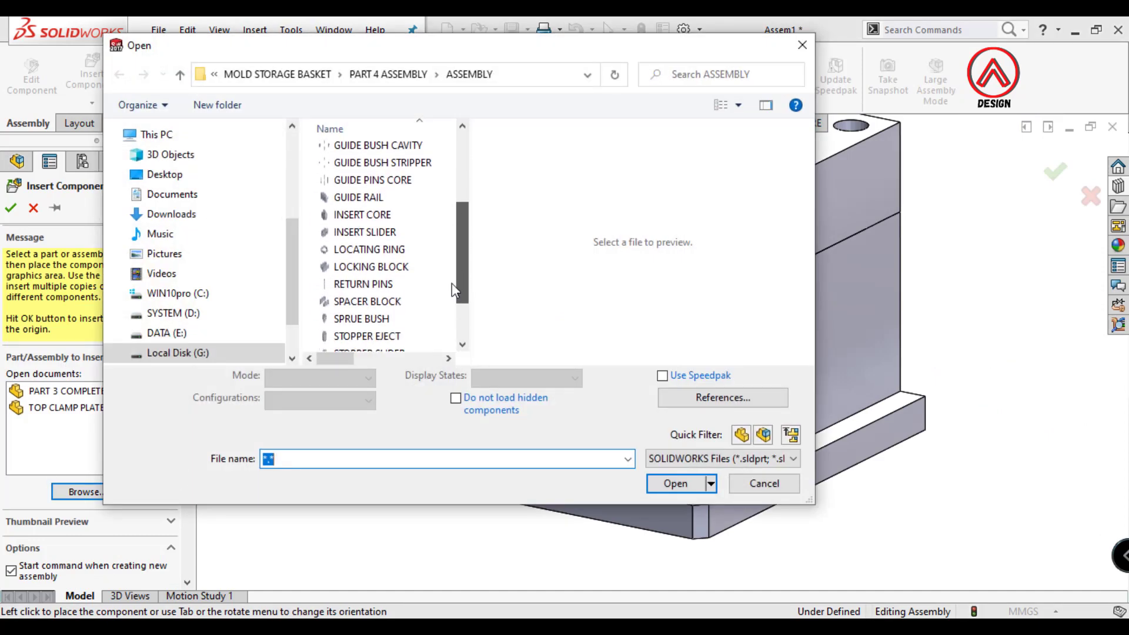
{"action": "left_click", "coordinate": [365, 324]}
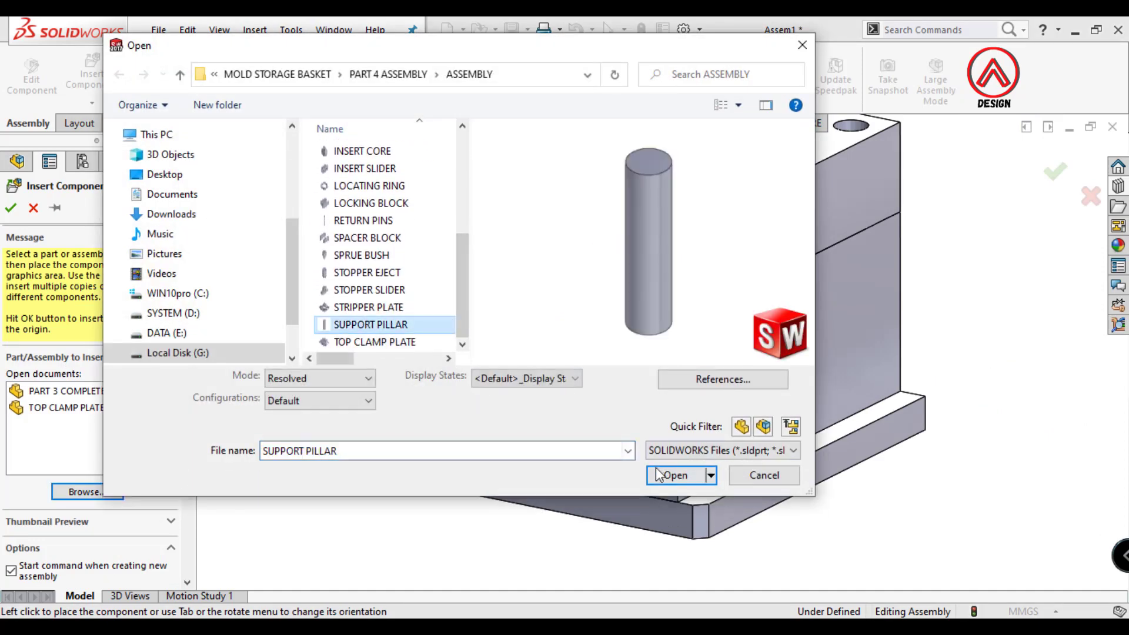
{"action": "left_click", "coordinate": [671, 482]}
{"action": "scroll", "coordinate": [577, 396], "scroll_direction": "up", "scroll_amount": 1}
{"action": "scroll", "coordinate": [532, 428], "scroll_direction": "down", "scroll_amount": 5}
{"action": "scroll", "coordinate": [415, 366], "scroll_direction": "up", "scroll_amount": 3}
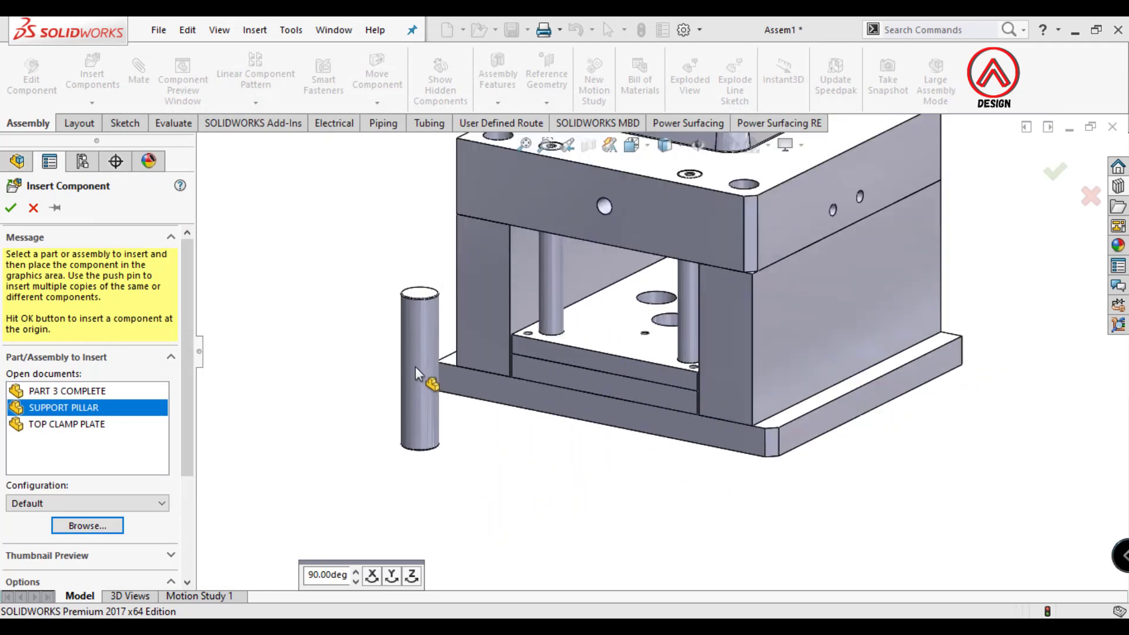
{"action": "left_click", "coordinate": [416, 366]}
- Isolate the support pillar together with the bottom clamp plate
{"action": "scroll", "coordinate": [597, 400], "scroll_direction": "up", "scroll_amount": 1}
{"action": "scroll", "coordinate": [580, 378], "scroll_direction": "down", "scroll_amount": 2}
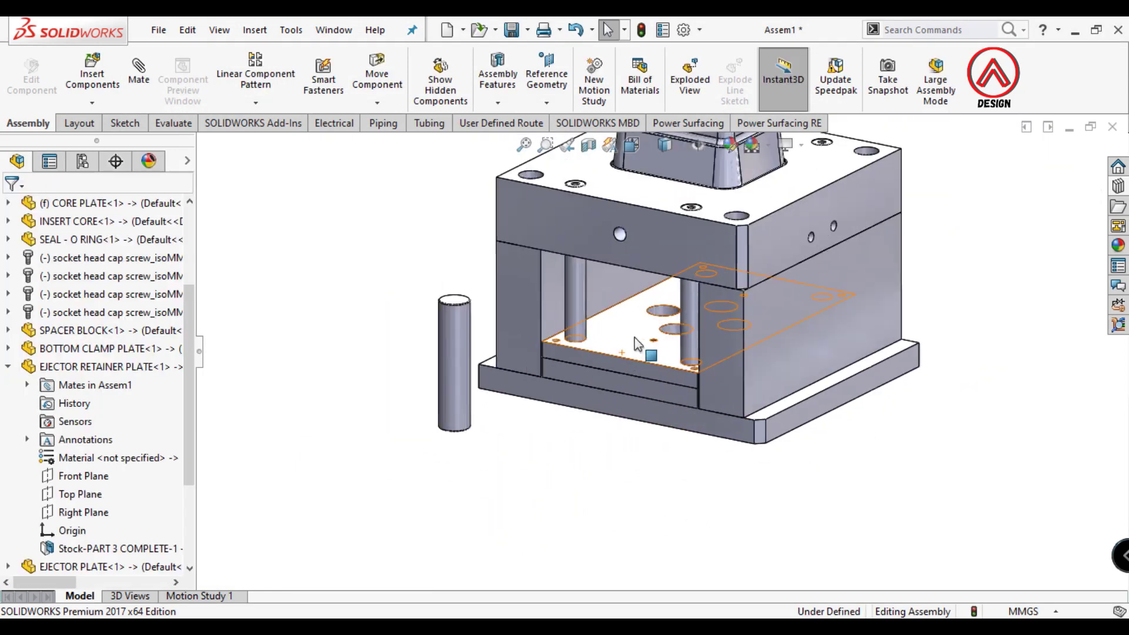
{"action": "scroll", "coordinate": [523, 394], "scroll_direction": "down", "scroll_amount": 1}
{"action": "left_click", "coordinate": [523, 394]}
{"action": "left_click", "coordinate": [416, 364], "text": "ctrl"}
{"action": "right_click", "coordinate": [415, 365]}
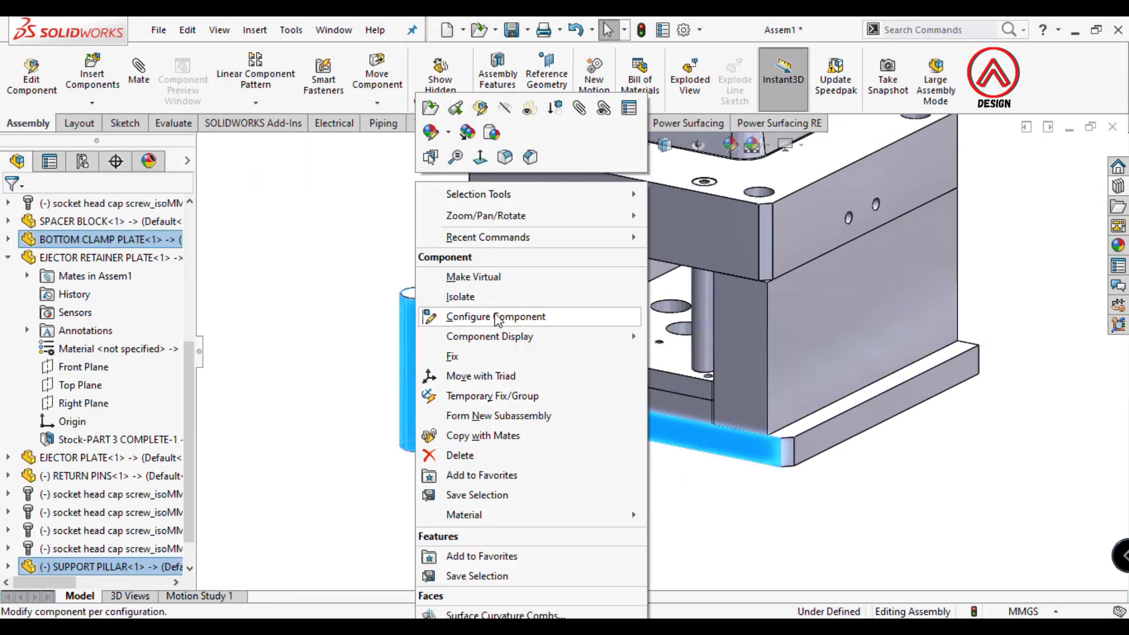
{"action": "left_click", "coordinate": [460, 296]}
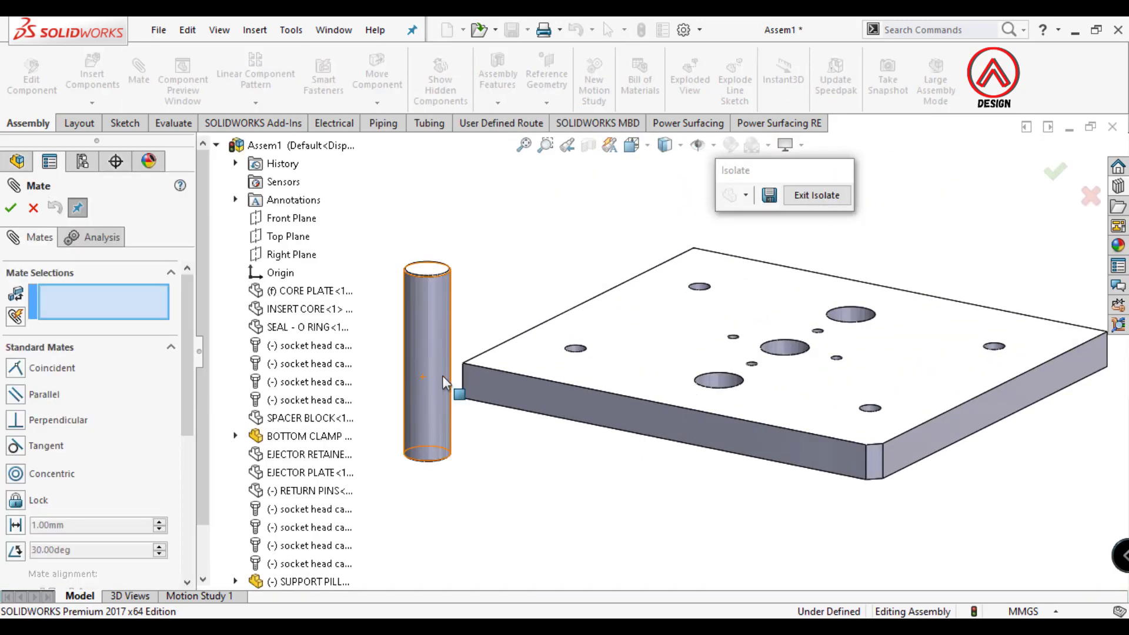
- Mate the pillar's round face concentric with a hole in the bottom clamp plate
{"action": "scroll", "coordinate": [693, 378], "scroll_direction": "down", "scroll_amount": 3}
{"action": "left_click", "coordinate": [693, 378]}
{"action": "scroll", "coordinate": [701, 376], "scroll_direction": "up", "scroll_amount": 3}
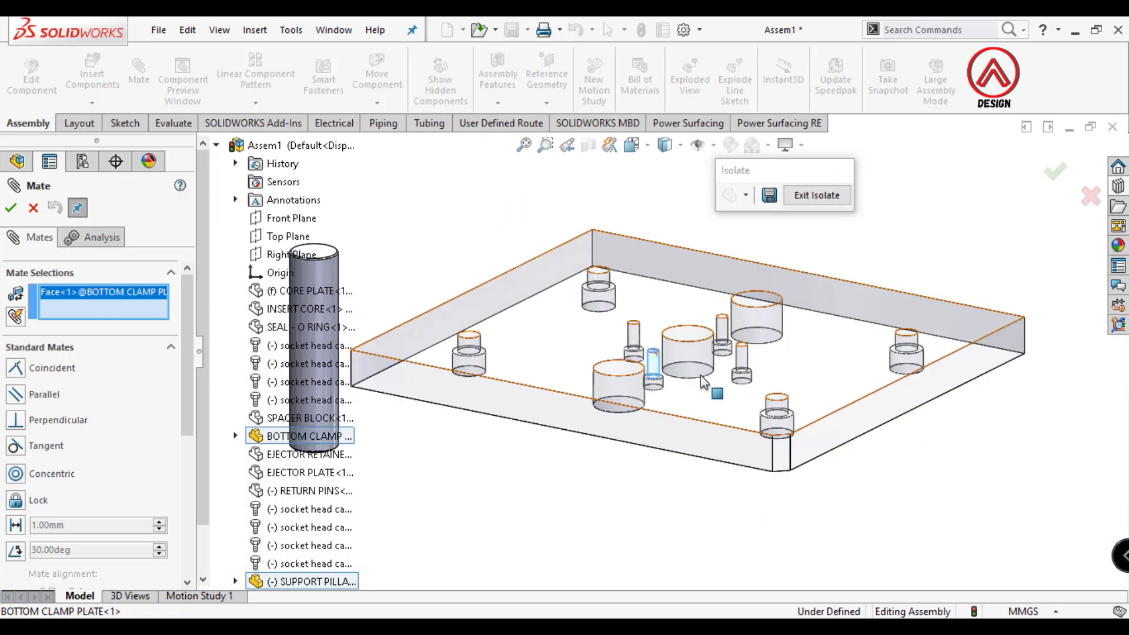
{"action": "scroll", "coordinate": [700, 375], "scroll_direction": "up", "scroll_amount": 2}
{"action": "left_click", "coordinate": [523, 340]}
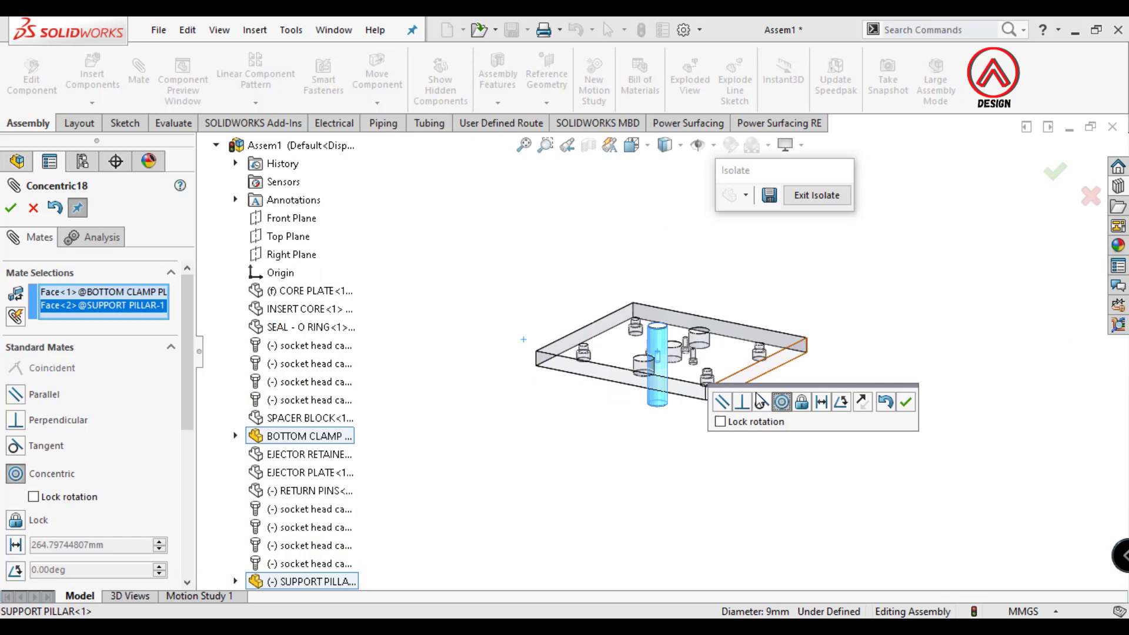
{"action": "left_click", "coordinate": [906, 402]}
- Seat the pillar's bottom face coincident on the clamp plate's top face
{"action": "middle_click_drag", "start_coordinate": [657, 260], "coordinate": [688, 209]}
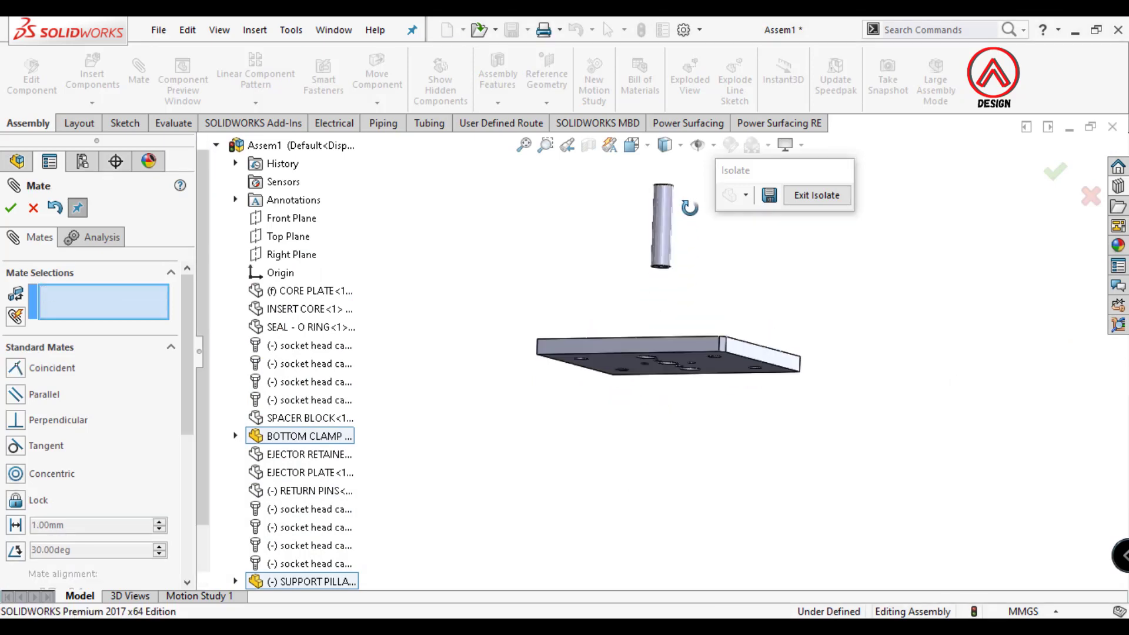
{"action": "scroll", "coordinate": [643, 298], "scroll_direction": "down", "scroll_amount": 3}
{"action": "left_click", "coordinate": [643, 298]}
{"action": "middle_click_drag", "start_coordinate": [660, 318], "coordinate": [647, 514]}
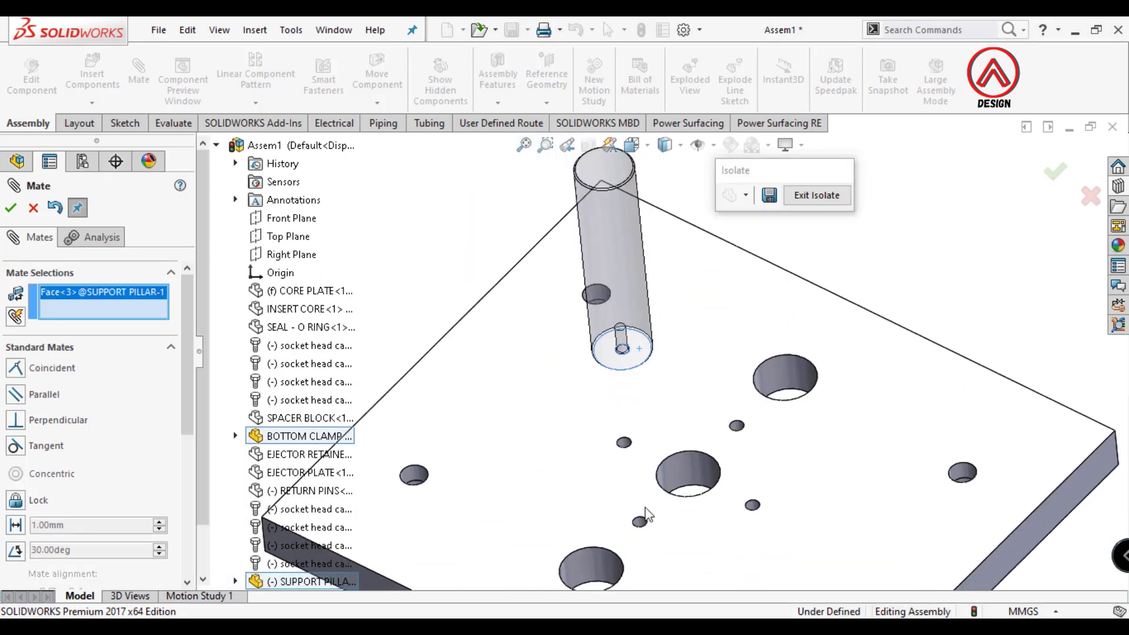
{"action": "left_click", "coordinate": [679, 534]}
{"action": "left_click", "coordinate": [899, 549]}
- Circularly pattern the support pillar into four instances about a clamp-plate hole, then open the screw library
{"action": "left_click", "coordinate": [33, 205]}
{"action": "left_click", "coordinate": [267, 104]}
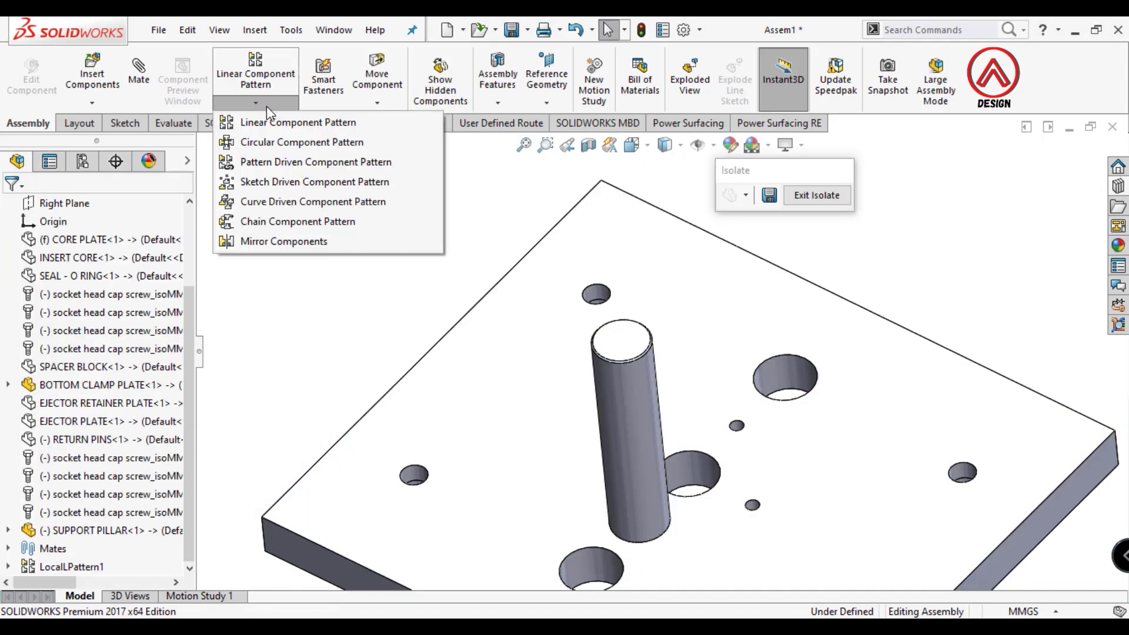
{"action": "left_click", "coordinate": [294, 142]}
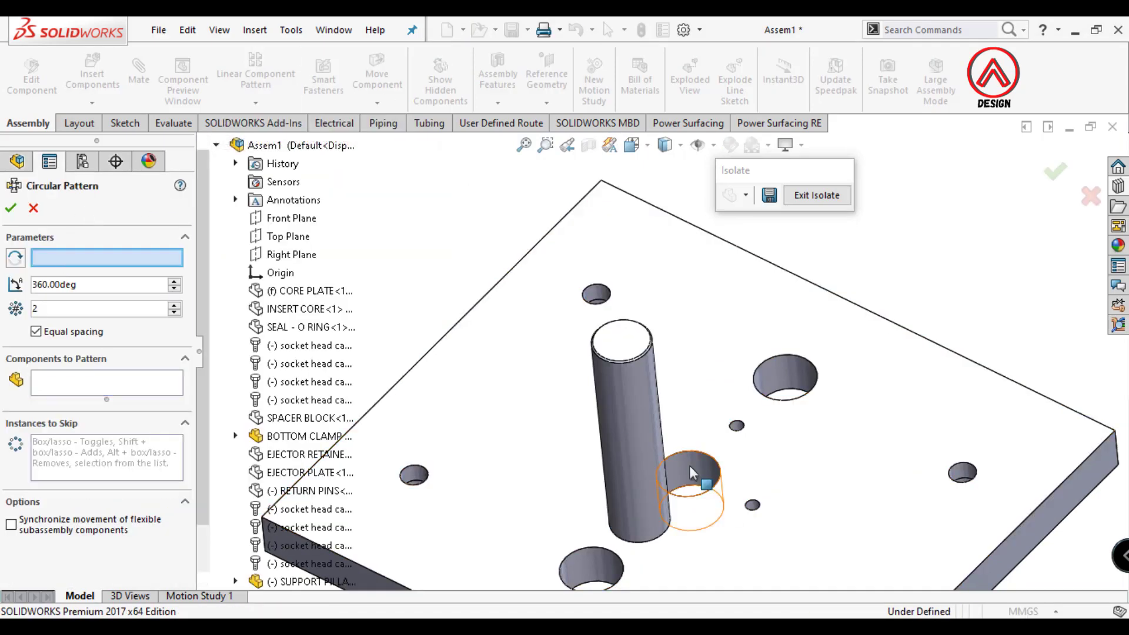
{"action": "left_click", "coordinate": [692, 472]}
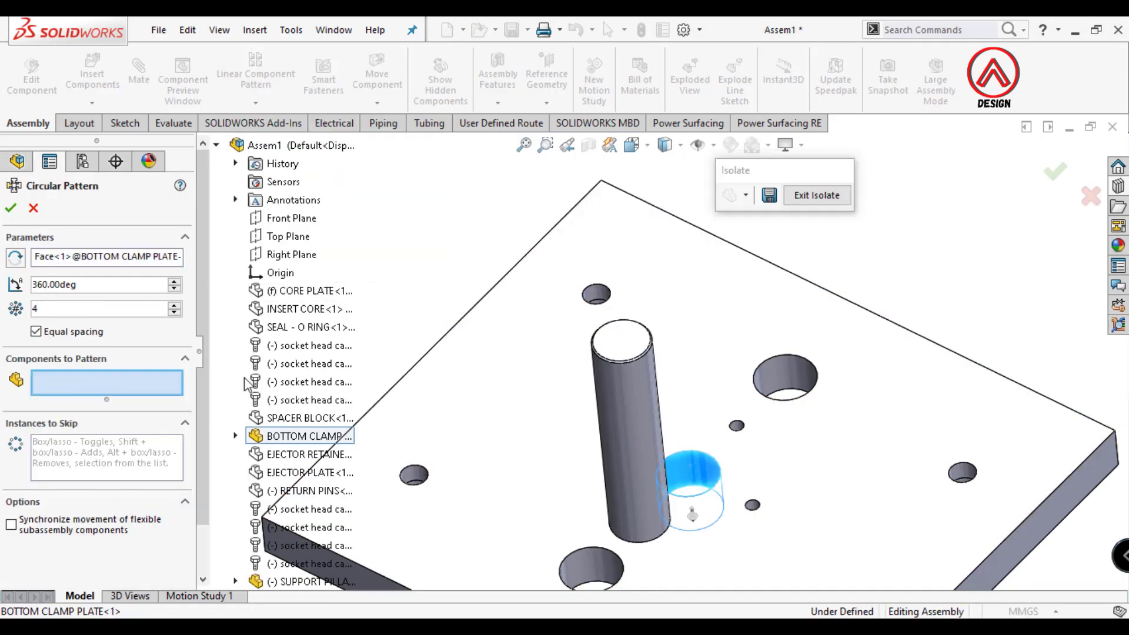
{"action": "left_click", "coordinate": [626, 405]}
{"action": "left_click", "coordinate": [10, 208]}
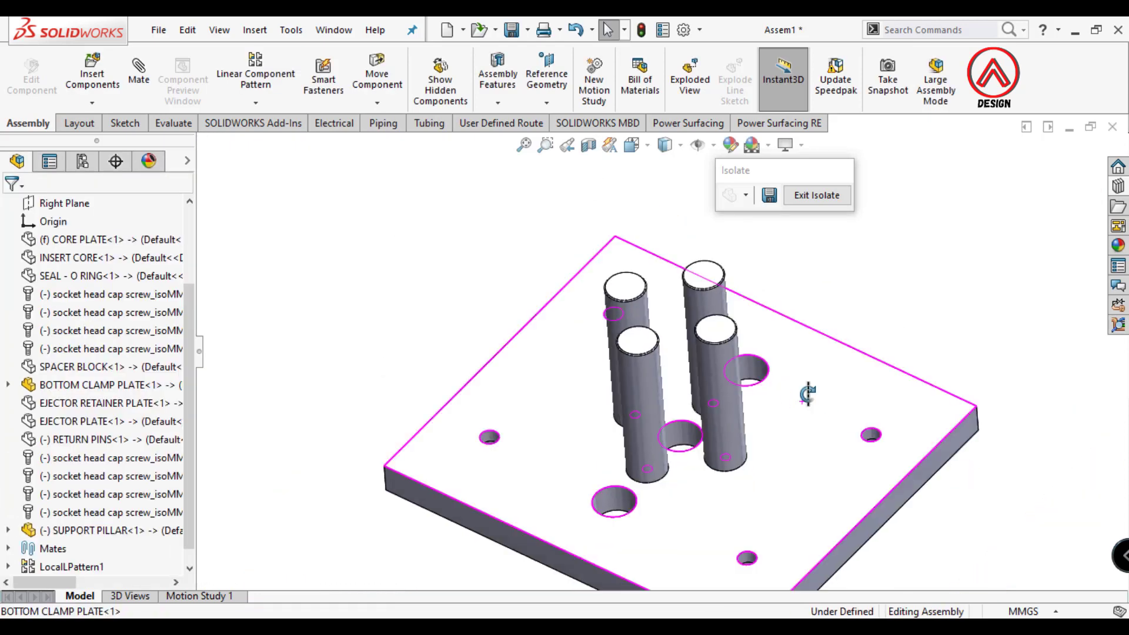
{"action": "mouse_move", "coordinate": [818, 247]}
{"action": "middle_mouse_down"}
{"action": "mouse_move", "coordinate": [651, 391]}
{"action": "mouse_move", "coordinate": [677, 343]}
{"action": "middle_mouse_up"}
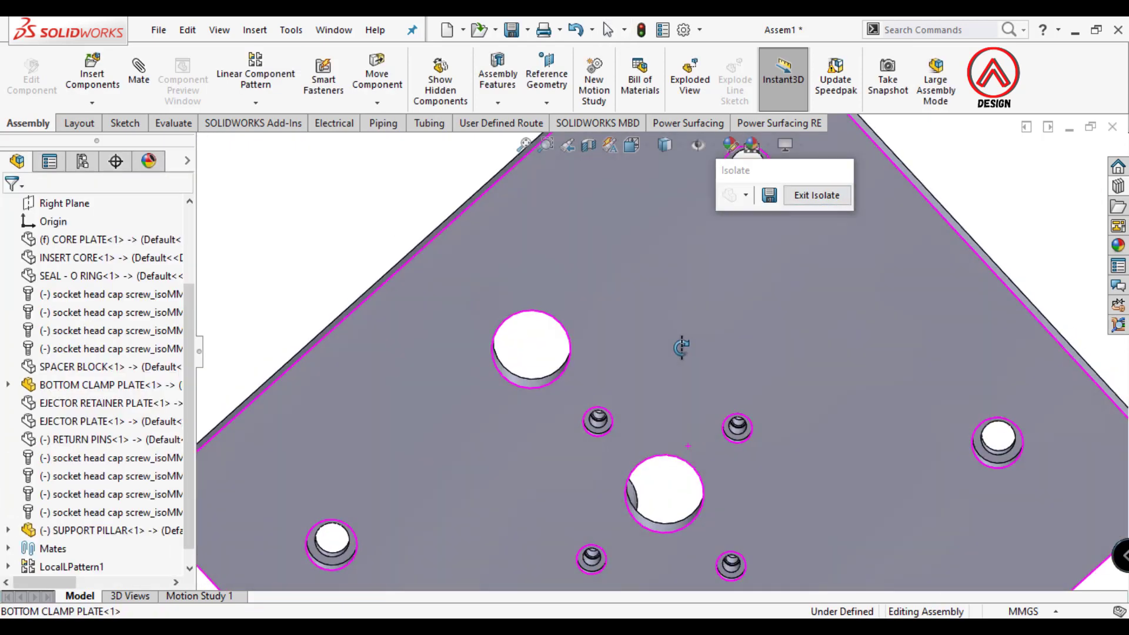
{"action": "left_click", "coordinate": [1119, 187]}
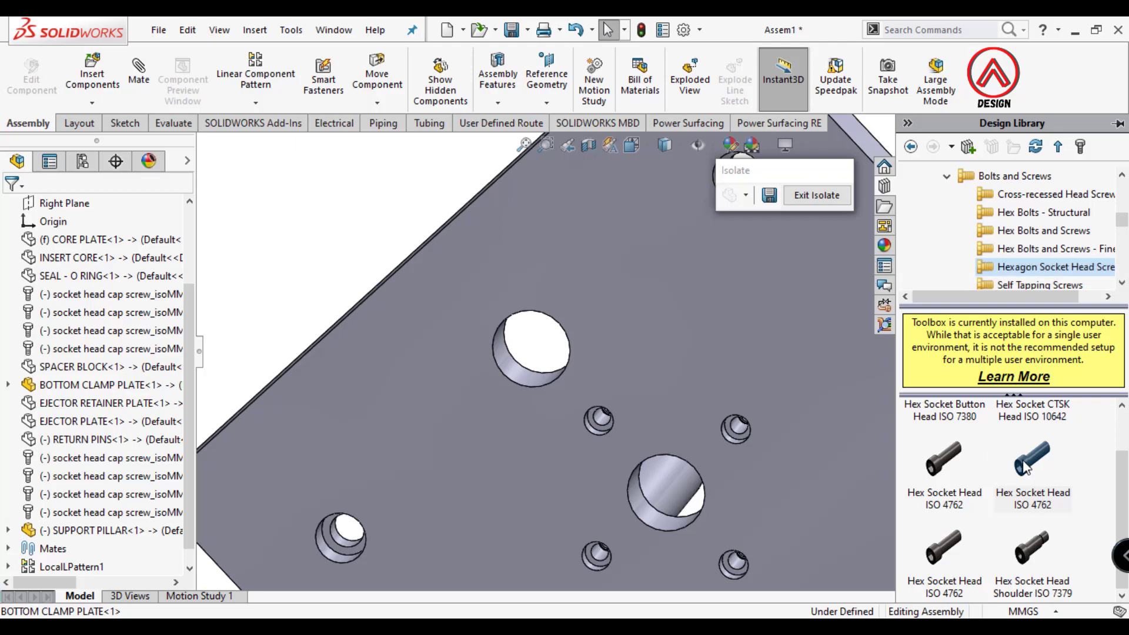
- Drop an M8 × 35 hex socket head screw into a counterbored hole under the plate
{"action": "scroll", "coordinate": [798, 466], "scroll_direction": "up", "scroll_amount": 3}
{"action": "left_click_drag", "start_coordinate": [761, 429], "coordinate": [660, 397]}
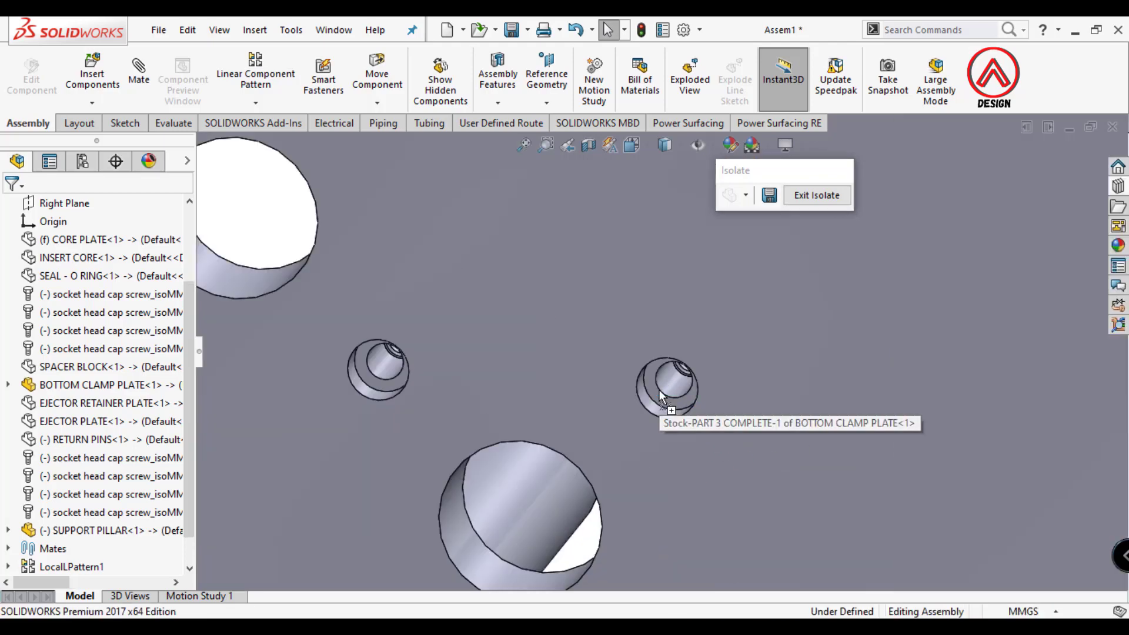
{"action": "left_click", "coordinate": [666, 236]}
{"action": "middle_click_drag", "start_coordinate": [605, 335], "coordinate": [649, 354]}
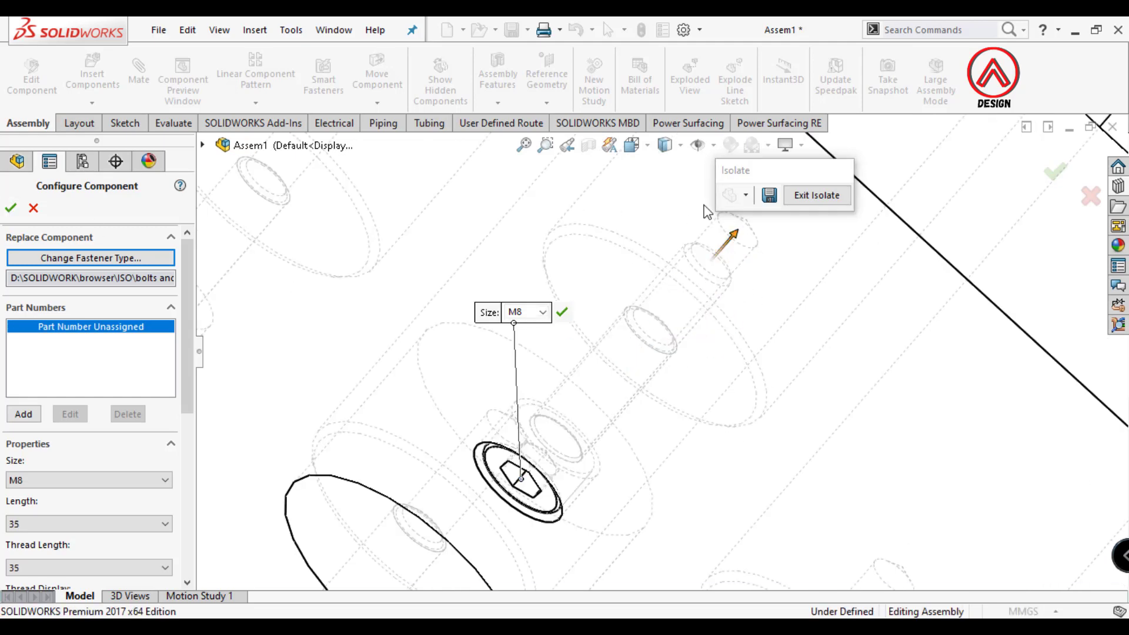
{"action": "left_click", "coordinate": [11, 208]}
- Place the remaining screw copies in the other holes and exit isolate to show the full mold
{"action": "middle_click_drag", "start_coordinate": [529, 330], "coordinate": [600, 323]}
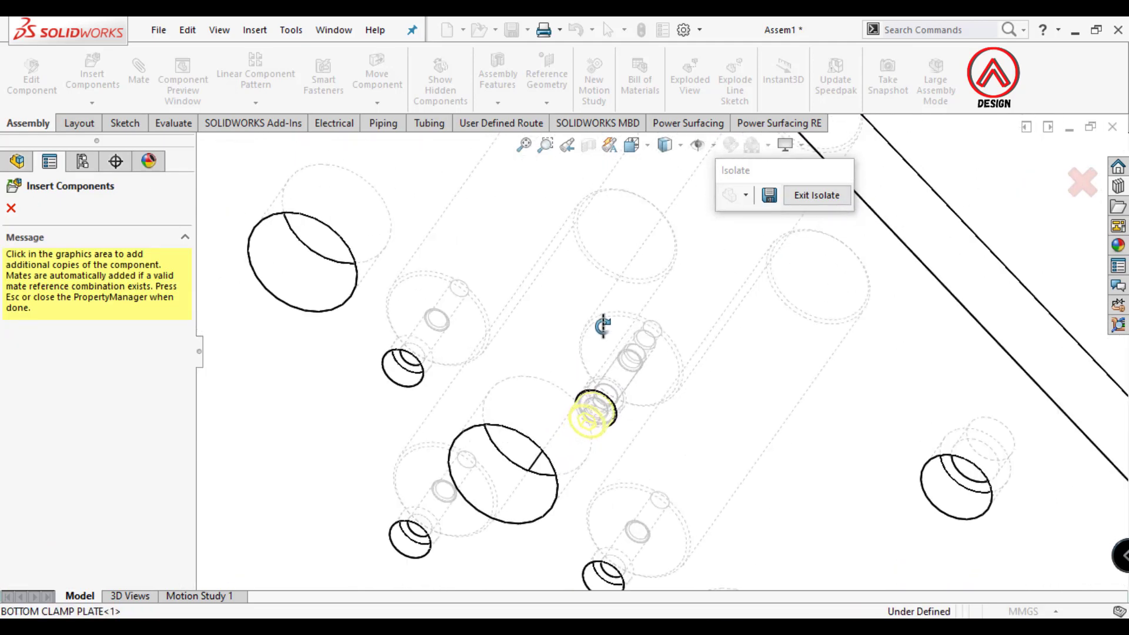
{"action": "left_click", "coordinate": [664, 144]}
{"action": "scroll", "coordinate": [369, 330], "scroll_direction": "down", "scroll_amount": 3}
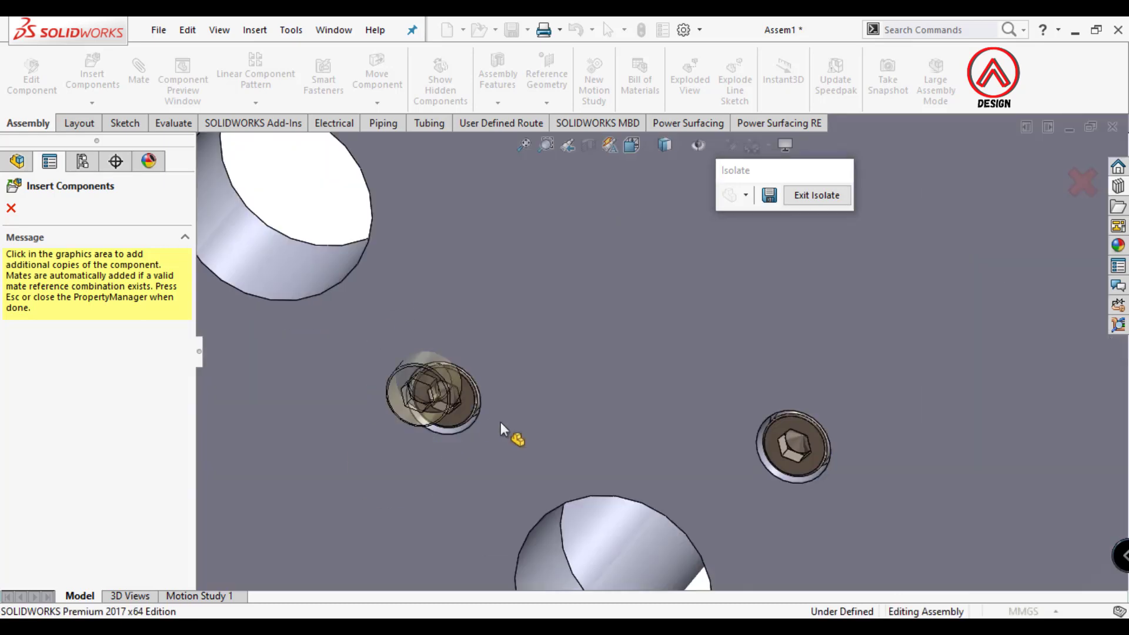
{"action": "mouse_move", "coordinate": [504, 429]}
{"action": "middle_mouse_down"}
{"action": "mouse_move", "coordinate": [597, 522]}
{"action": "mouse_move", "coordinate": [739, 456]}
{"action": "mouse_move", "coordinate": [932, 391]}
{"action": "middle_mouse_up"}
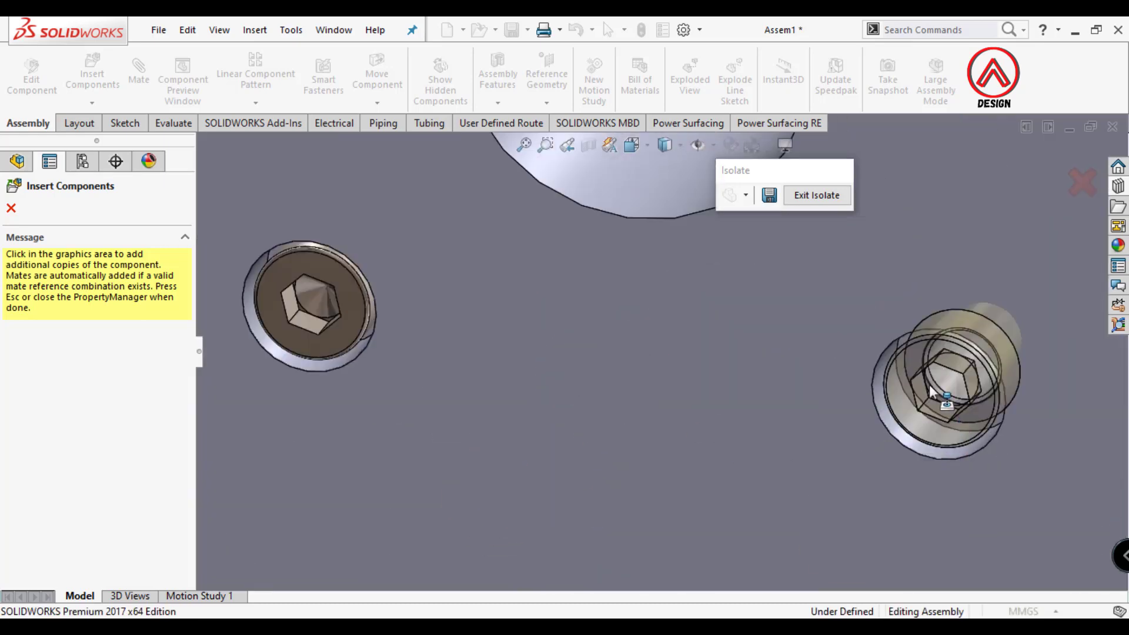
{"action": "left_click", "coordinate": [12, 208]}
{"action": "mouse_move", "coordinate": [723, 454]}
{"action": "middle_mouse_down"}
{"action": "mouse_move", "coordinate": [718, 537]}
{"action": "mouse_move", "coordinate": [817, 209]}
{"action": "mouse_move", "coordinate": [623, 313]}
{"action": "middle_mouse_up"}
{"action": "left_click", "coordinate": [817, 197]}
- Insert the STOPPER EJECT part and place it inside the mold
{"action": "scroll", "coordinate": [623, 313], "scroll_direction": "down", "scroll_amount": 3}
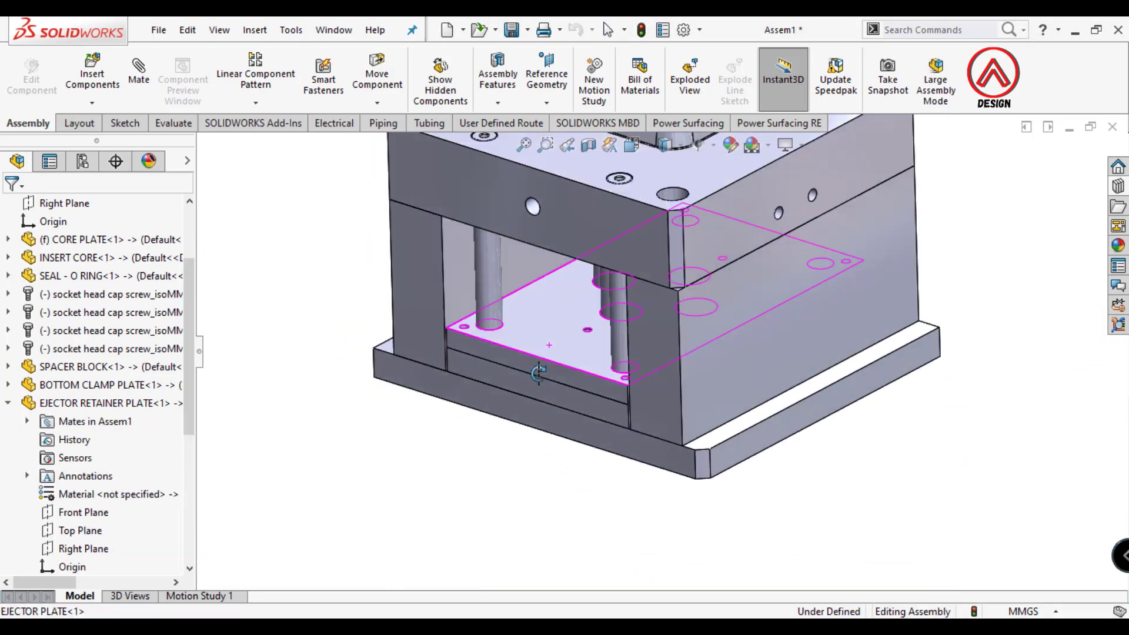
{"action": "left_click", "coordinate": [92, 74]}
{"action": "left_click", "coordinate": [87, 491]}
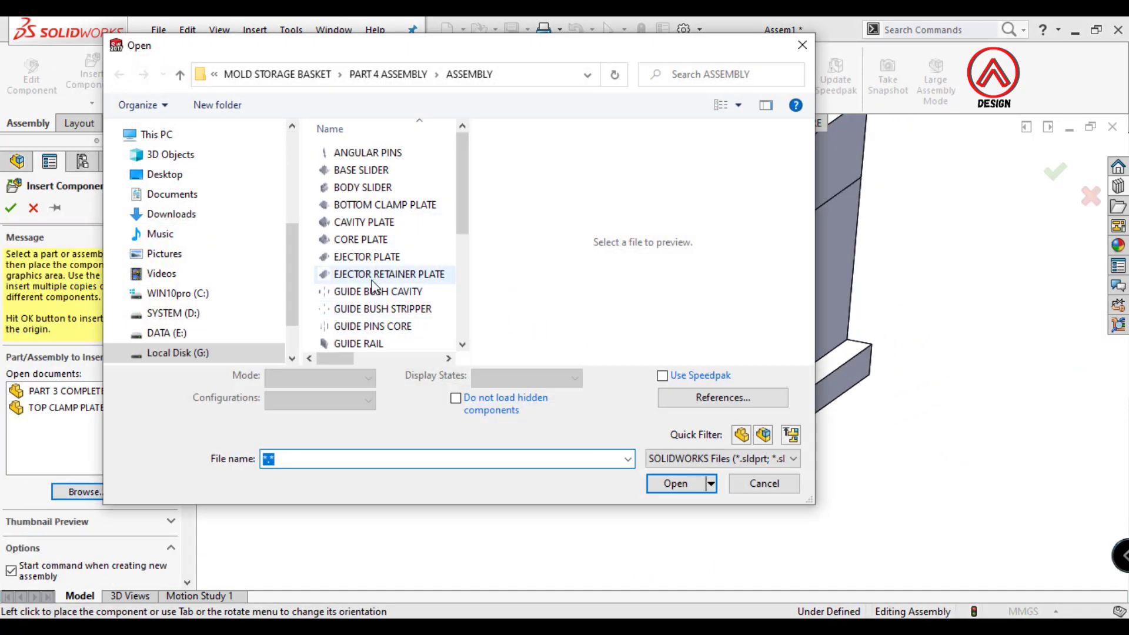
{"action": "scroll", "coordinate": [369, 304], "scroll_direction": "down", "scroll_amount": 2}
{"action": "double_click", "coordinate": [368, 272]}
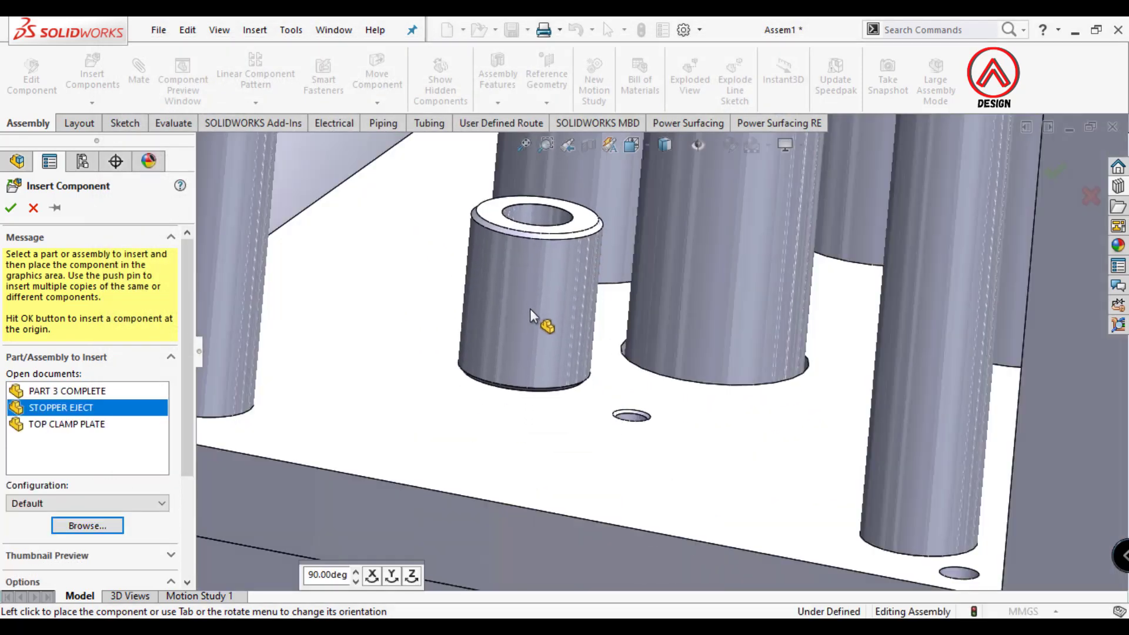
{"action": "left_click", "coordinate": [530, 309]}
- Mate the stopper concentric with its hole in the ejector plate
{"action": "left_click", "coordinate": [139, 70]}
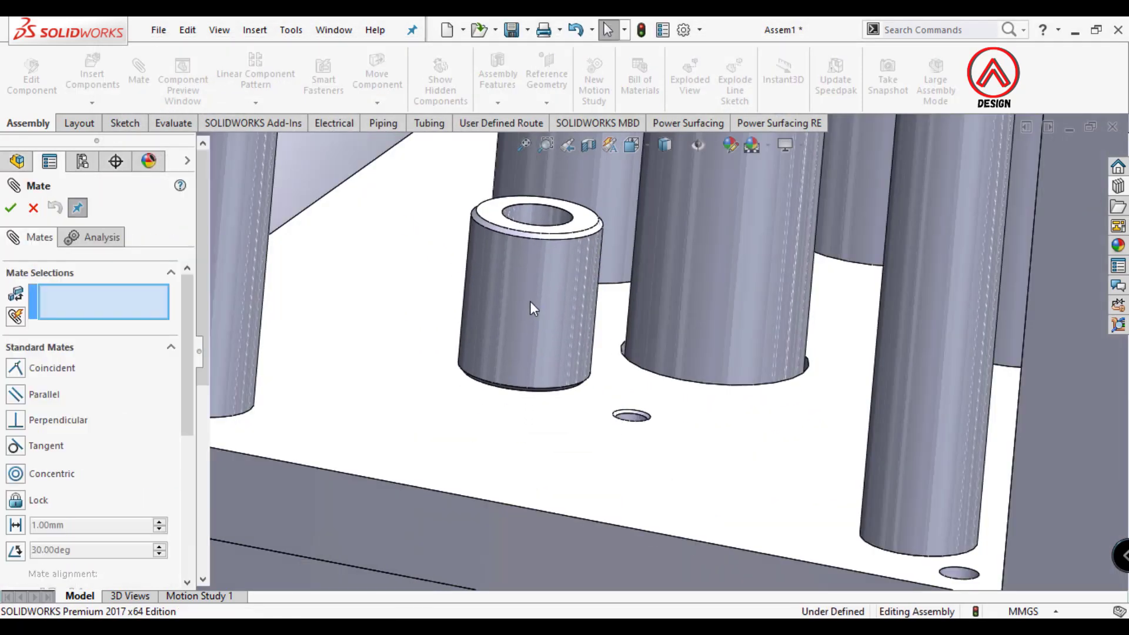
{"action": "left_click", "coordinate": [530, 301]}
{"action": "scroll", "coordinate": [651, 414], "scroll_direction": "down", "scroll_amount": 3}
{"action": "scroll", "coordinate": [558, 356], "scroll_direction": "down", "scroll_amount": 2}
{"action": "left_click", "coordinate": [558, 356]}
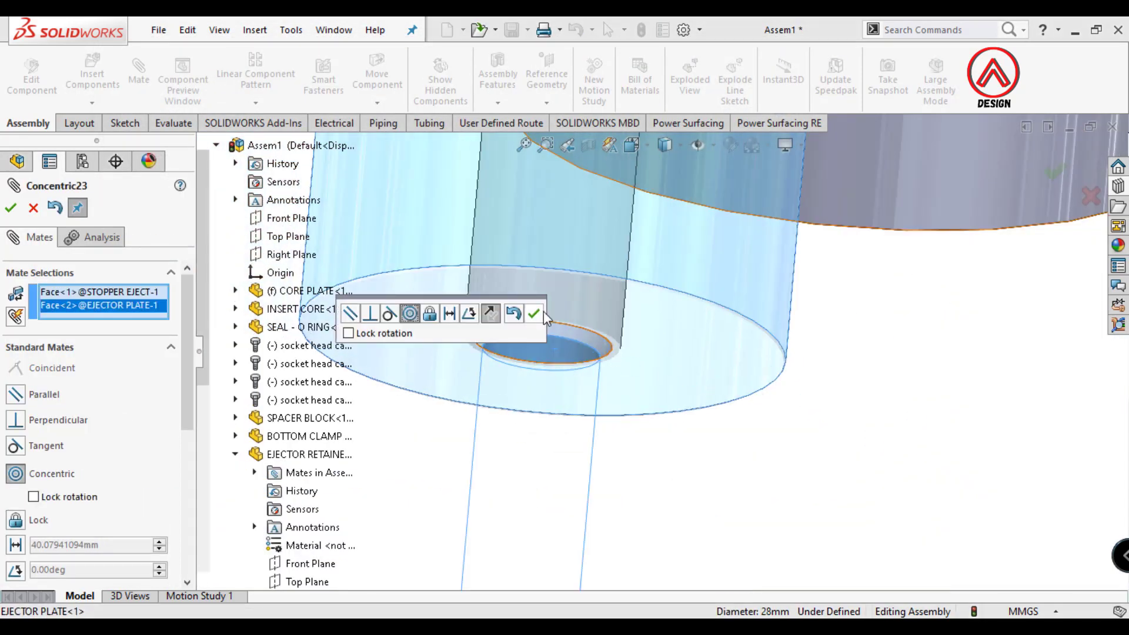
{"action": "left_click", "coordinate": [543, 312]}
- Mate the stopper coincident against the plate face so it sits flush
{"action": "scroll", "coordinate": [630, 351], "scroll_direction": "down", "scroll_amount": 3}
{"action": "left_click_drag", "start_coordinate": [612, 287], "coordinate": [620, 236]}
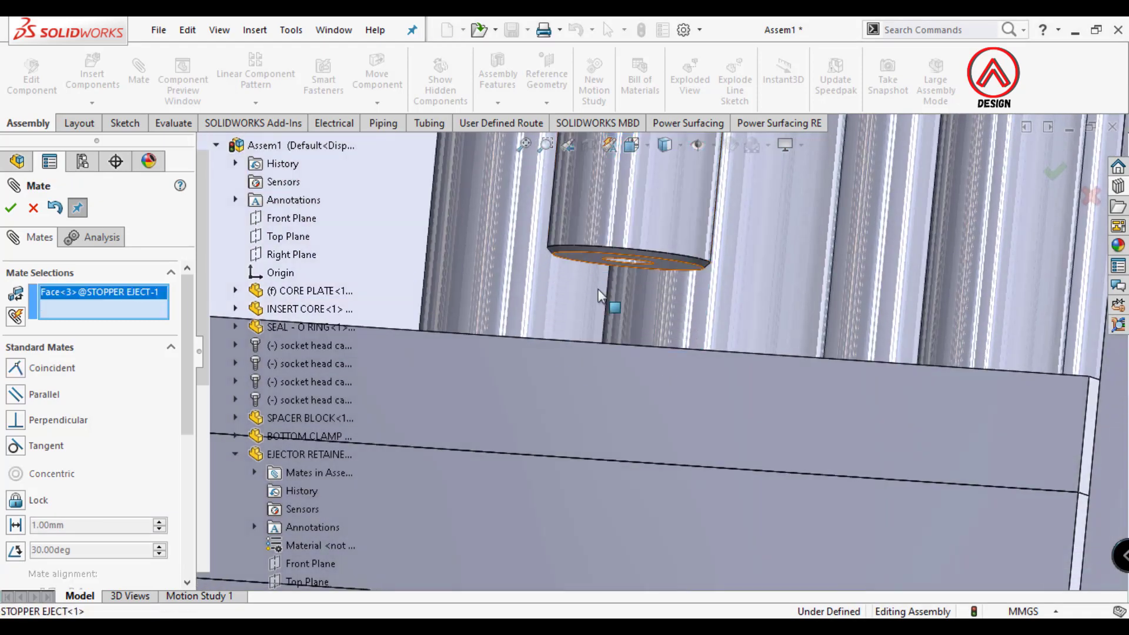
{"action": "scroll", "coordinate": [598, 294], "scroll_direction": "up", "scroll_amount": 5}
{"action": "left_click", "coordinate": [606, 503]}
{"action": "left_click", "coordinate": [805, 537]}
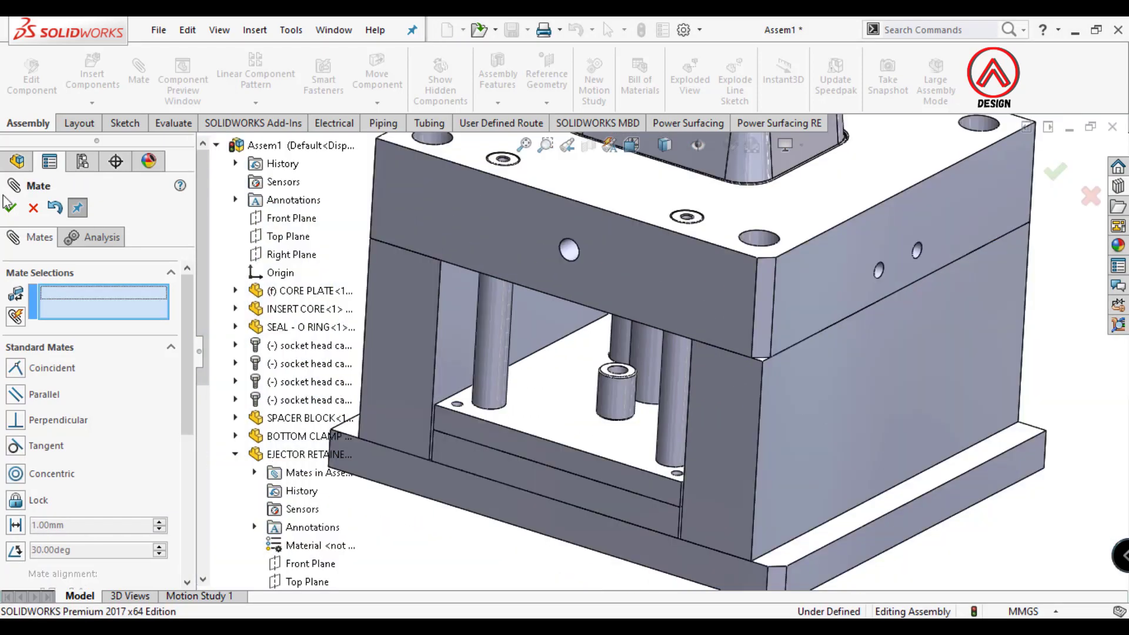
{"action": "left_click", "coordinate": [10, 208]}
- Bring up the Toolbox hexagon socket head screws in the design library
{"action": "scroll", "coordinate": [588, 353], "scroll_direction": "down", "scroll_amount": 3}
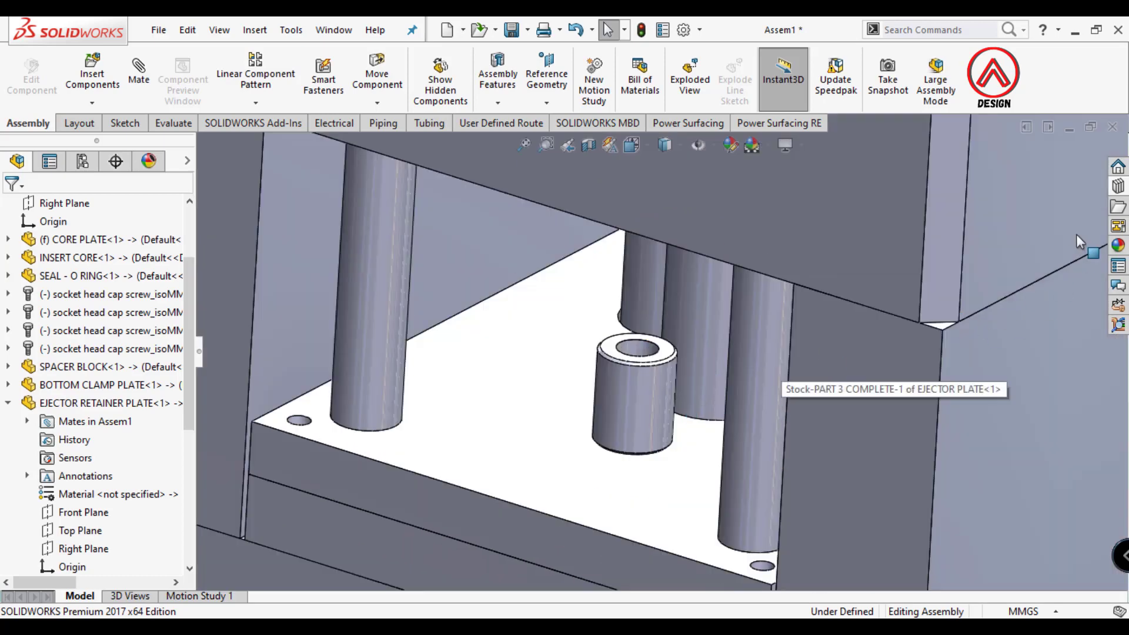
{"action": "left_click", "coordinate": [1118, 186]}
{"action": "scroll", "coordinate": [679, 355], "scroll_direction": "down", "scroll_amount": 2}
{"action": "scroll", "coordinate": [680, 355], "scroll_direction": "down", "scroll_amount": 3}
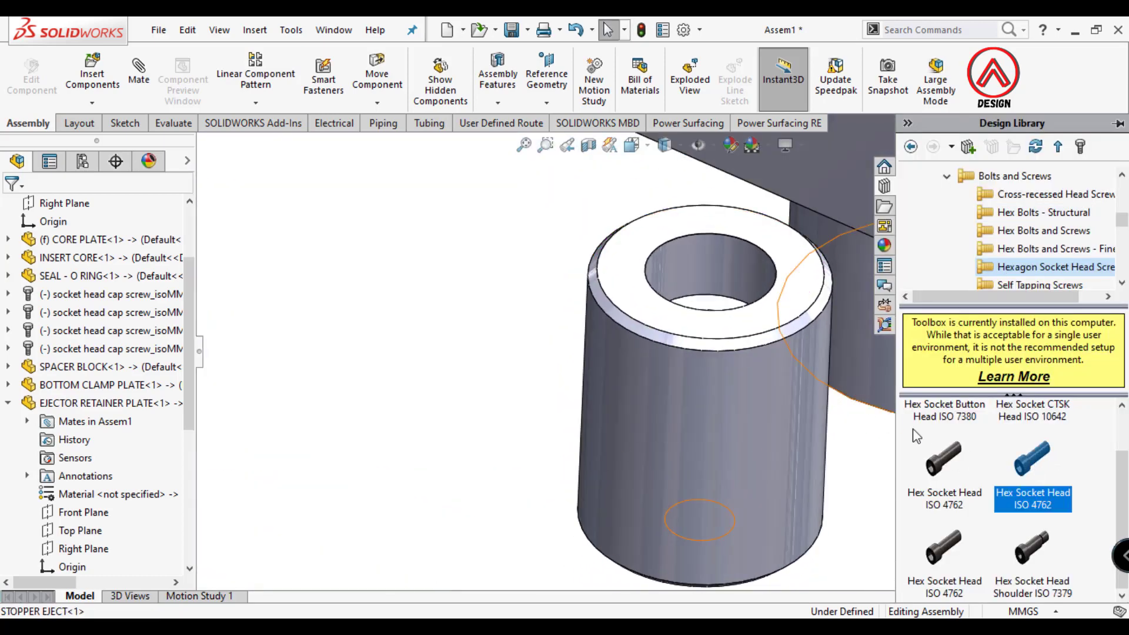
- Drop an M8 hex socket head screw into the stopper's hole with length 40
{"action": "left_click_drag", "start_coordinate": [854, 375], "coordinate": [710, 294]}
{"action": "left_click", "coordinate": [665, 145]}
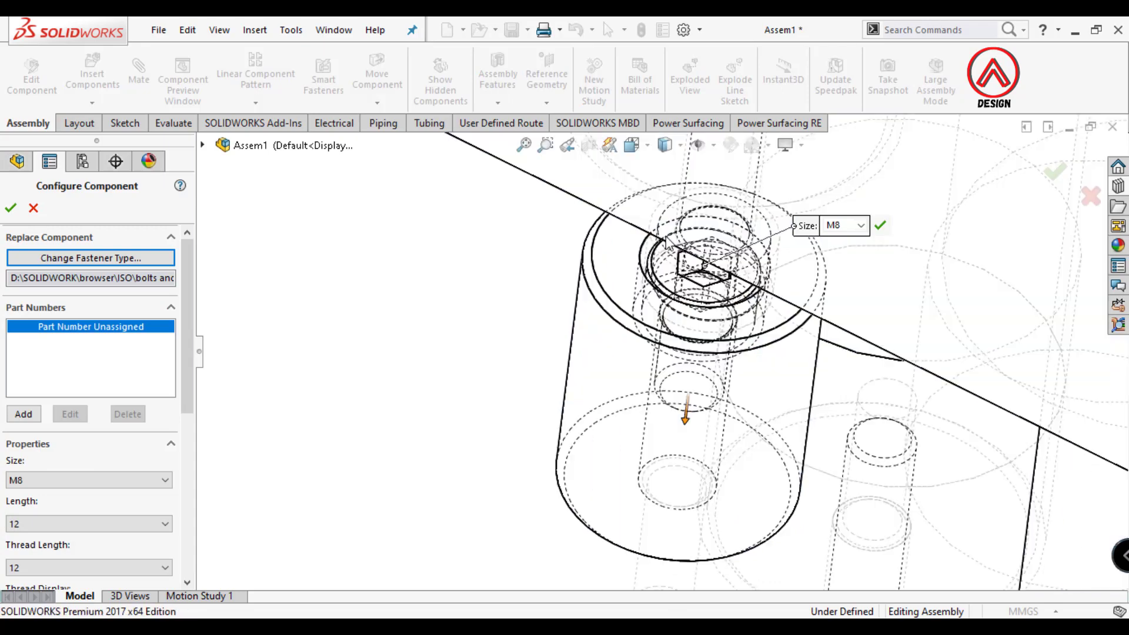
{"action": "scroll", "coordinate": [682, 452], "scroll_direction": "up", "scroll_amount": 3}
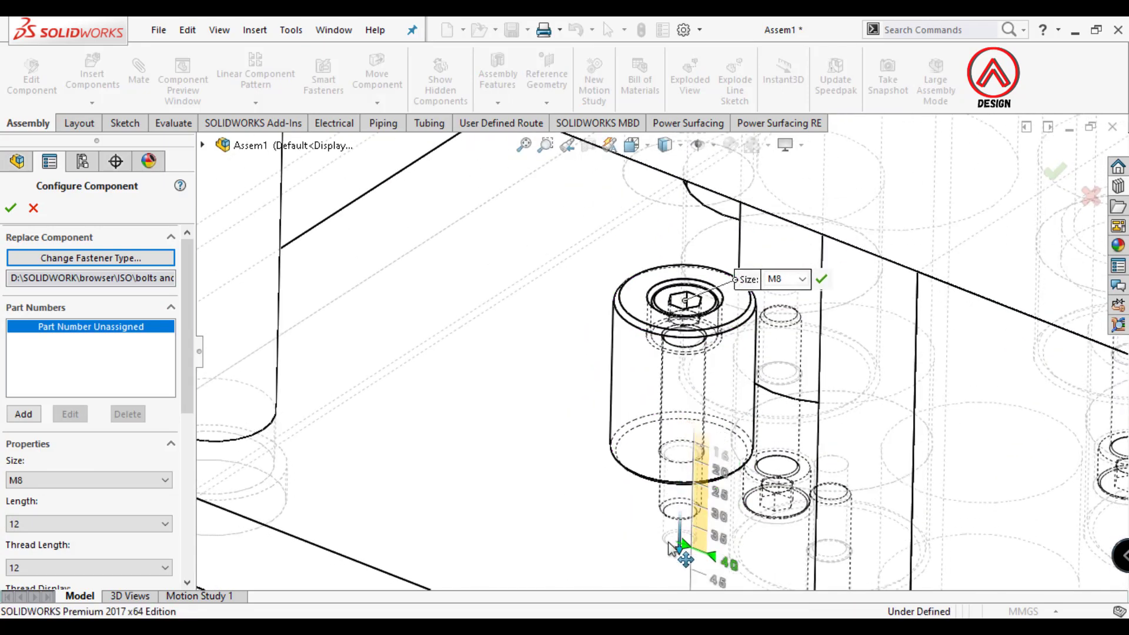
{"action": "left_click_drag", "start_coordinate": [671, 549], "coordinate": [671, 549]}
{"action": "left_click", "coordinate": [821, 279]}
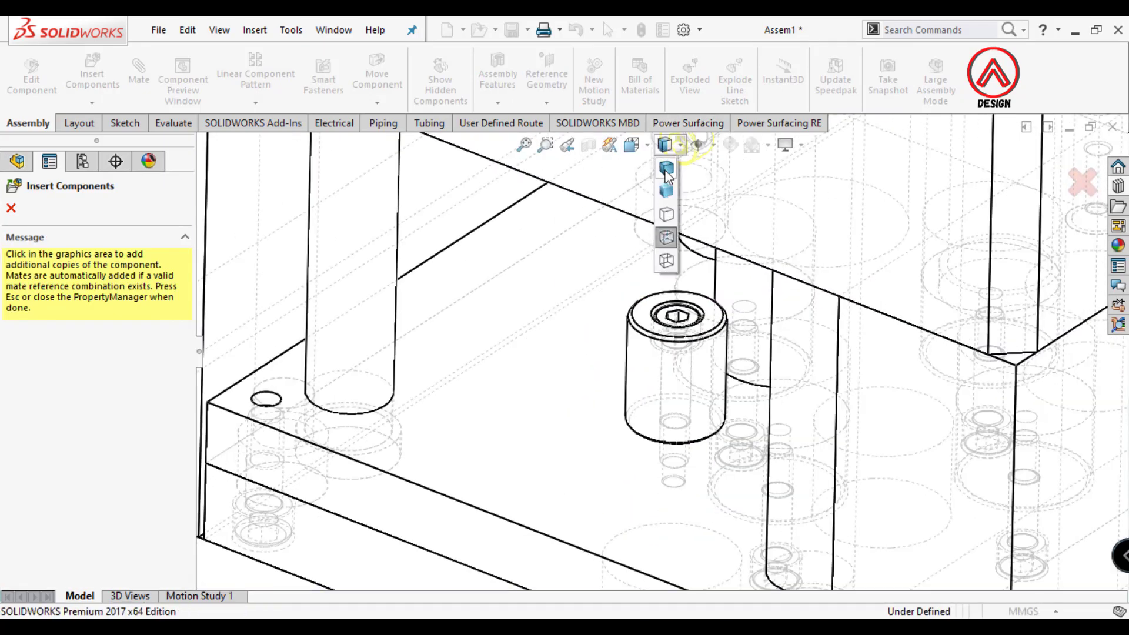
{"action": "left_click", "coordinate": [666, 169]}
{"action": "scroll", "coordinate": [666, 176], "scroll_direction": "up", "scroll_amount": 3}
{"action": "key", "text": "Escape"}
- Try mirroring the stopper about the Front Plane, then leave the mirror setup
{"action": "left_click", "coordinate": [255, 103]}
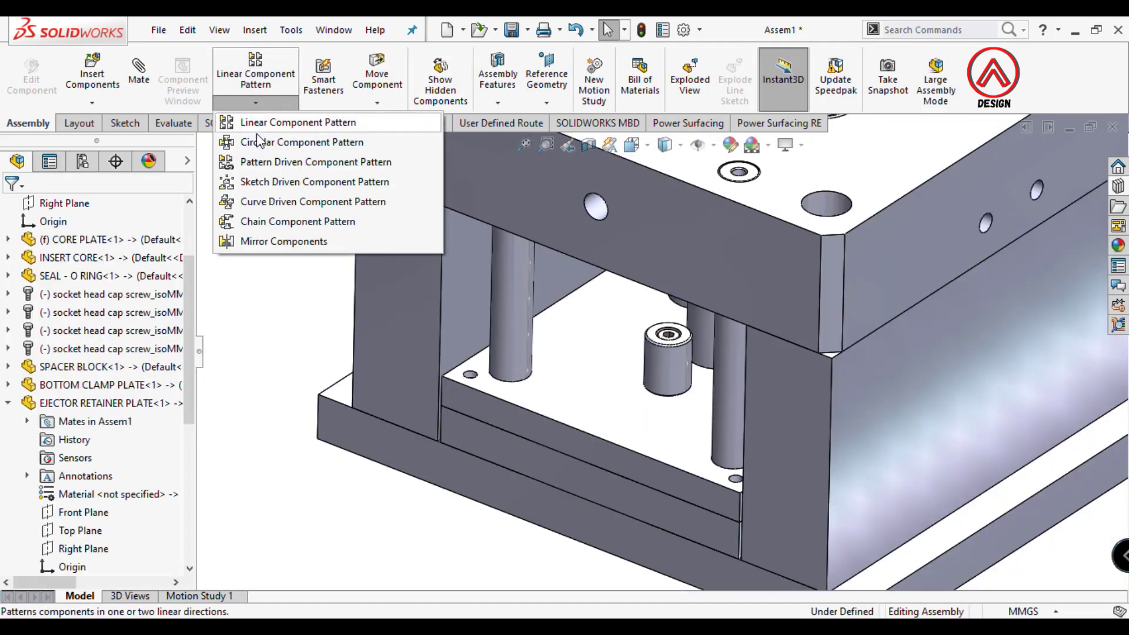
{"action": "left_click", "coordinate": [247, 243]}
{"action": "left_click", "coordinate": [274, 220]}
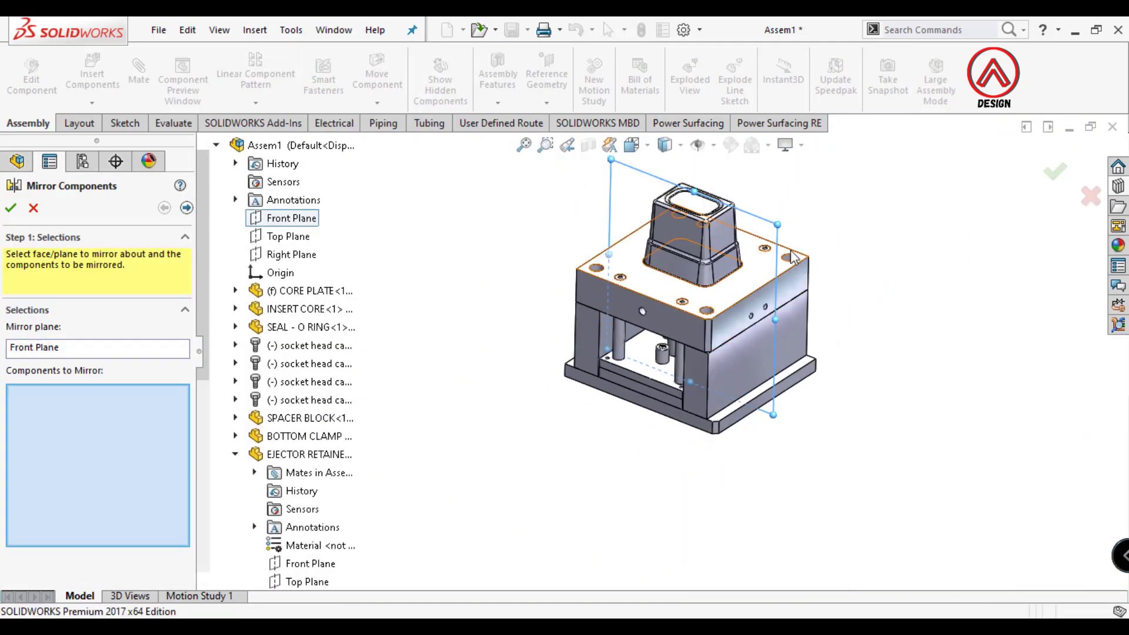
{"action": "scroll", "coordinate": [649, 373], "scroll_direction": "down", "scroll_amount": 3}
{"action": "scroll", "coordinate": [650, 373], "scroll_direction": "down", "scroll_amount": 3}
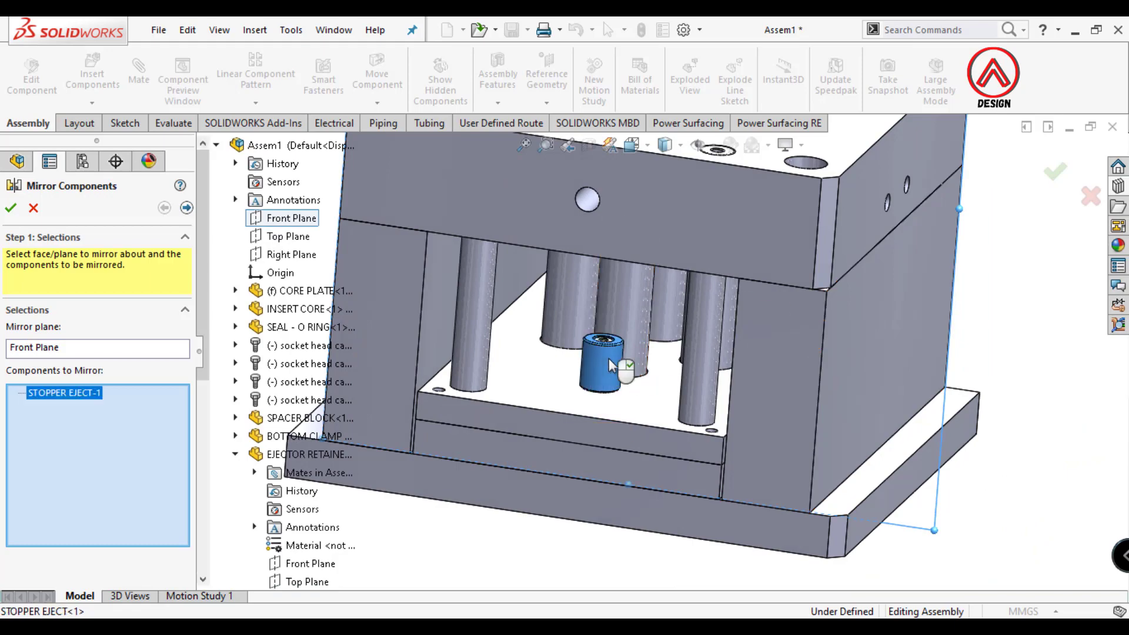
{"action": "scroll", "coordinate": [611, 366], "scroll_direction": "down", "scroll_amount": 5}
{"action": "left_click", "coordinate": [541, 312]}
{"action": "key", "text": "Return"}
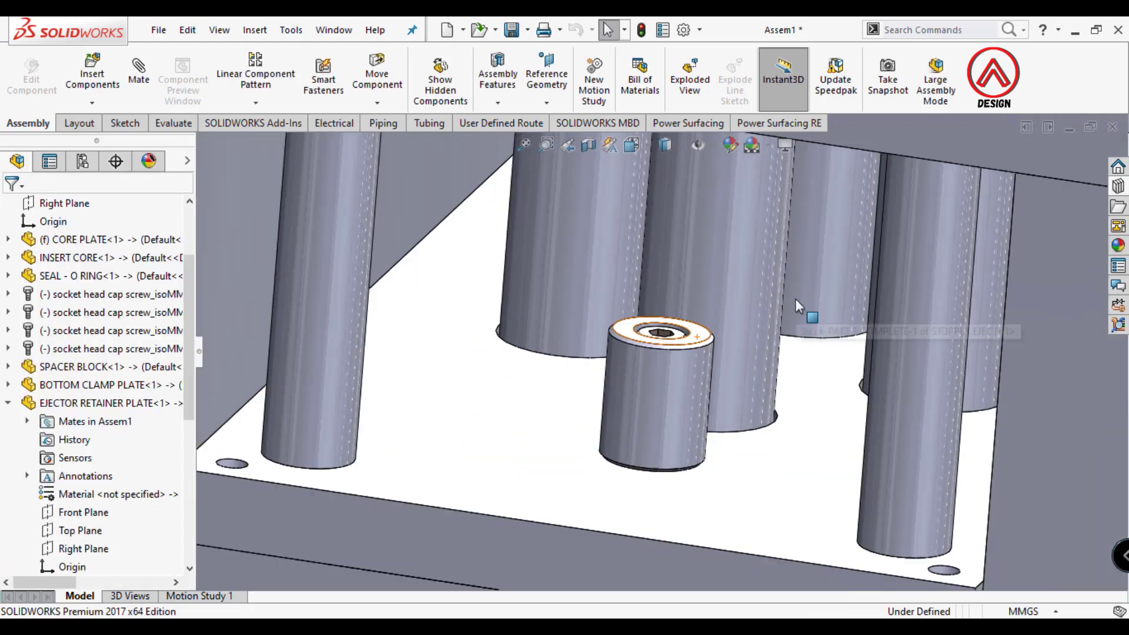
{"action": "scroll", "coordinate": [795, 298], "scroll_direction": "up", "scroll_amount": 10}
- Insert the COIL SPRING (CSF-50-175) from the PART 4 ASSEMBLY folder beside the mold
{"action": "left_click", "coordinate": [92, 77]}
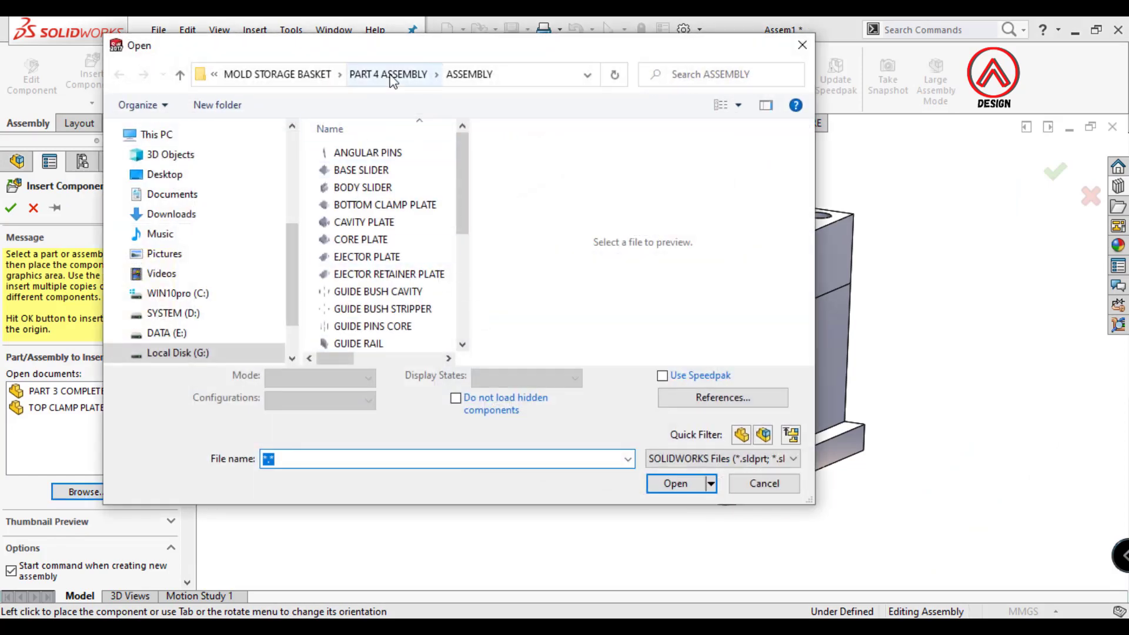
{"action": "left_click", "coordinate": [393, 76]}
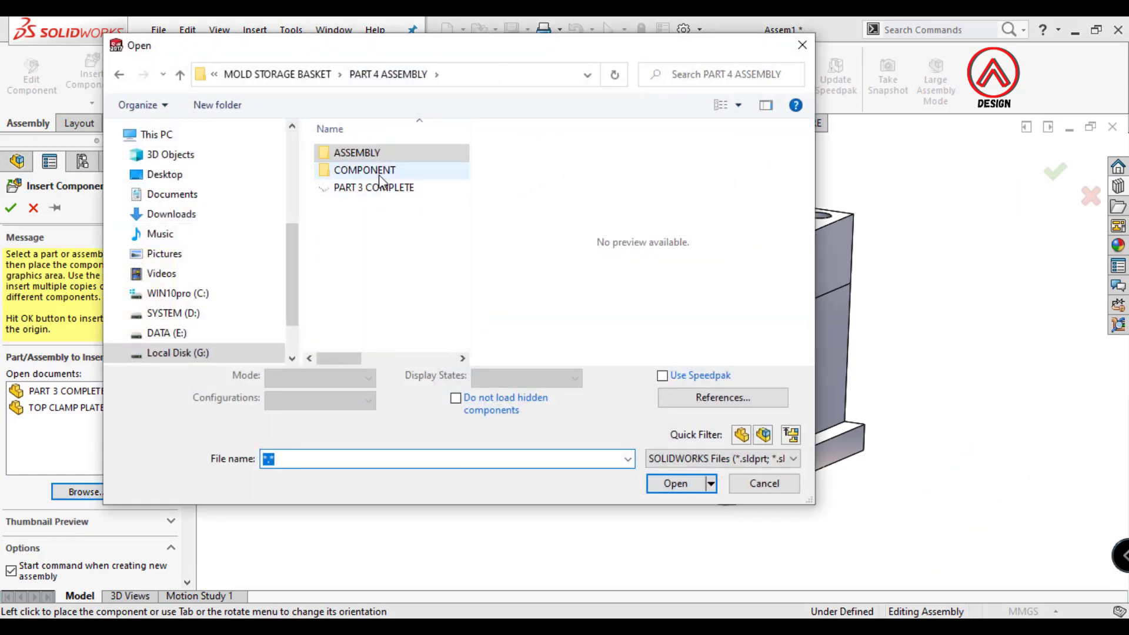
{"action": "double_click", "coordinate": [372, 179]}
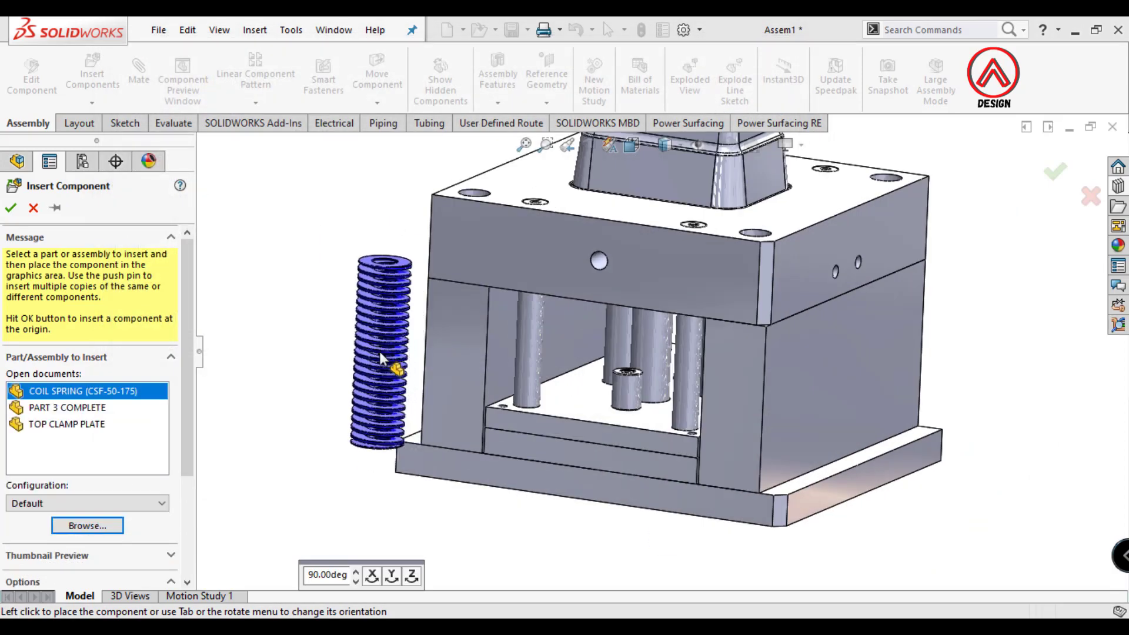
{"action": "left_click", "coordinate": [389, 317]}
- Mate the spring's bottom edge concentric with a return pin
{"action": "left_click", "coordinate": [139, 71]}
{"action": "scroll", "coordinate": [504, 488], "scroll_direction": "down", "scroll_amount": 3}
{"action": "scroll", "coordinate": [505, 488], "scroll_direction": "down", "scroll_amount": 3}
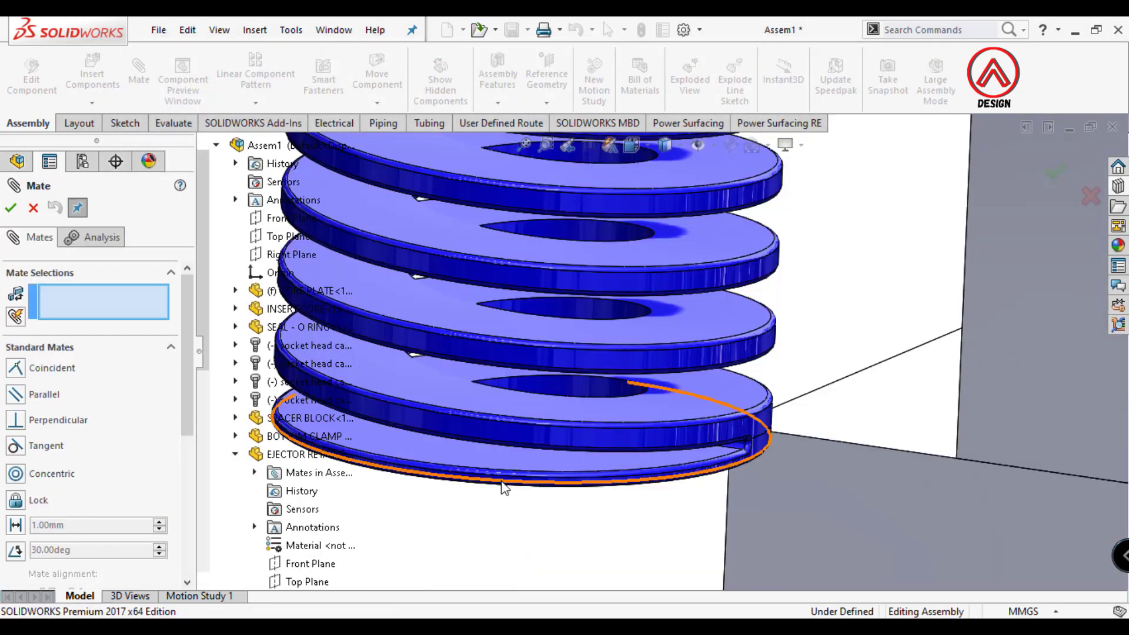
{"action": "left_click", "coordinate": [504, 488]}
{"action": "scroll", "coordinate": [505, 488], "scroll_direction": "up", "scroll_amount": 5}
{"action": "left_click", "coordinate": [939, 292]}
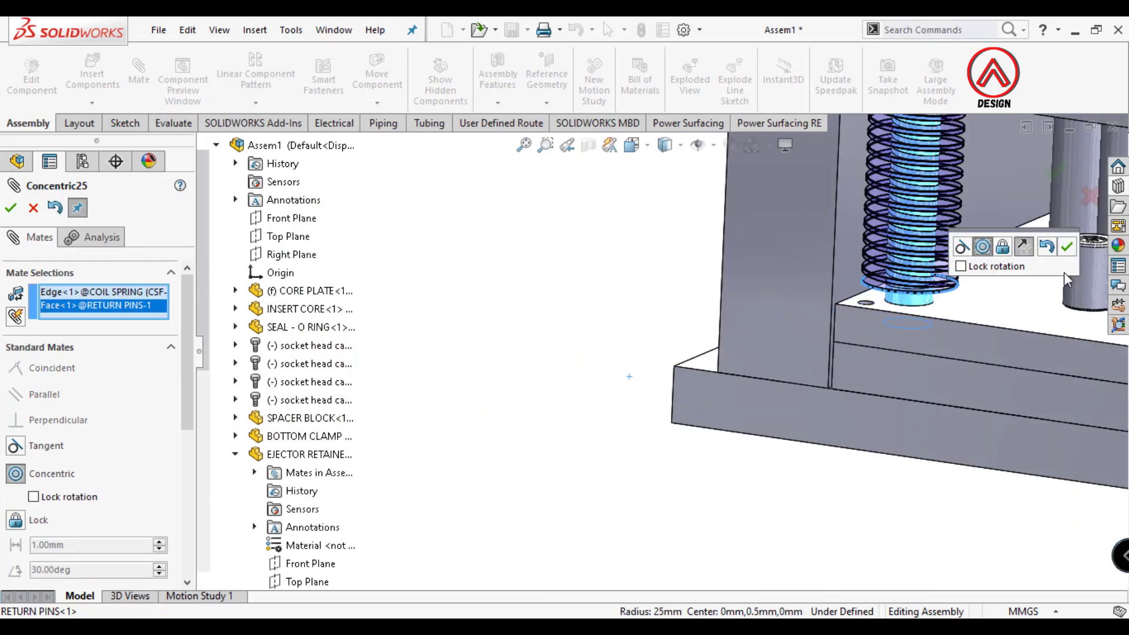
{"action": "key", "text": "Return"}
- Seat the spring's bottom face coincident on the ejector plate's top face
{"action": "scroll", "coordinate": [647, 353], "scroll_direction": "down", "scroll_amount": 3}
{"action": "scroll", "coordinate": [670, 364], "scroll_direction": "down", "scroll_amount": 2}
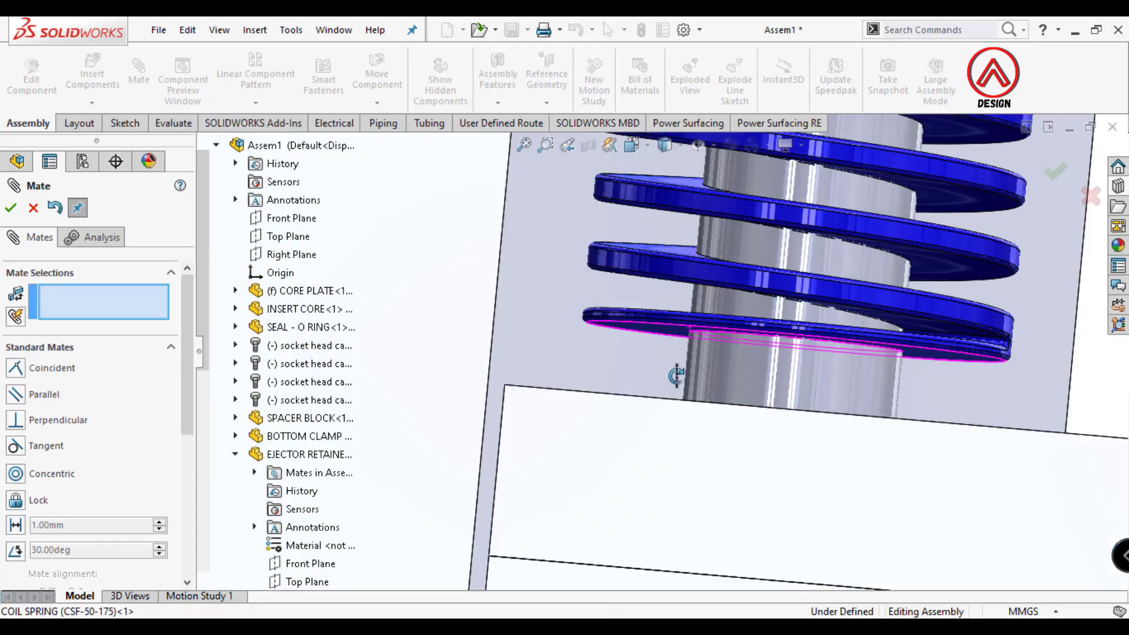
{"action": "left_click", "coordinate": [666, 341]}
{"action": "scroll", "coordinate": [694, 411], "scroll_direction": "up", "scroll_amount": 3}
{"action": "left_click", "coordinate": [694, 423]}
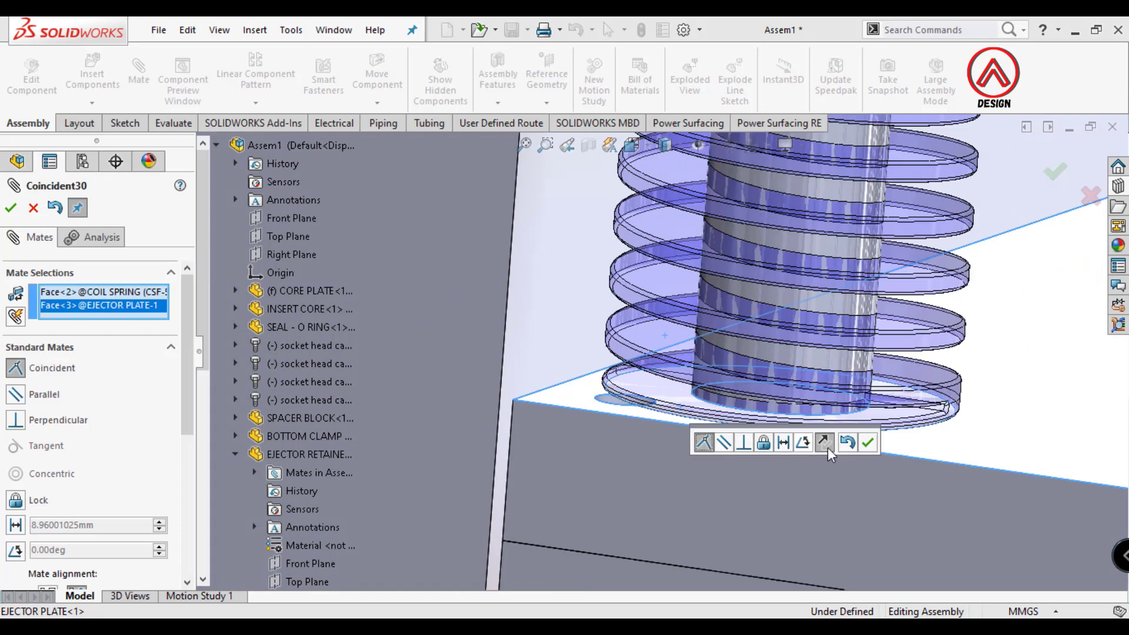
{"action": "left_click", "coordinate": [863, 442]}
{"action": "scroll", "coordinate": [863, 442], "scroll_direction": "up", "scroll_amount": 3}
{"action": "left_click", "coordinate": [11, 208]}
- Edit LocalPattern1 to add the COIL SPRING to its patterned components
{"action": "scroll", "coordinate": [305, 407], "scroll_direction": "up", "scroll_amount": 3}
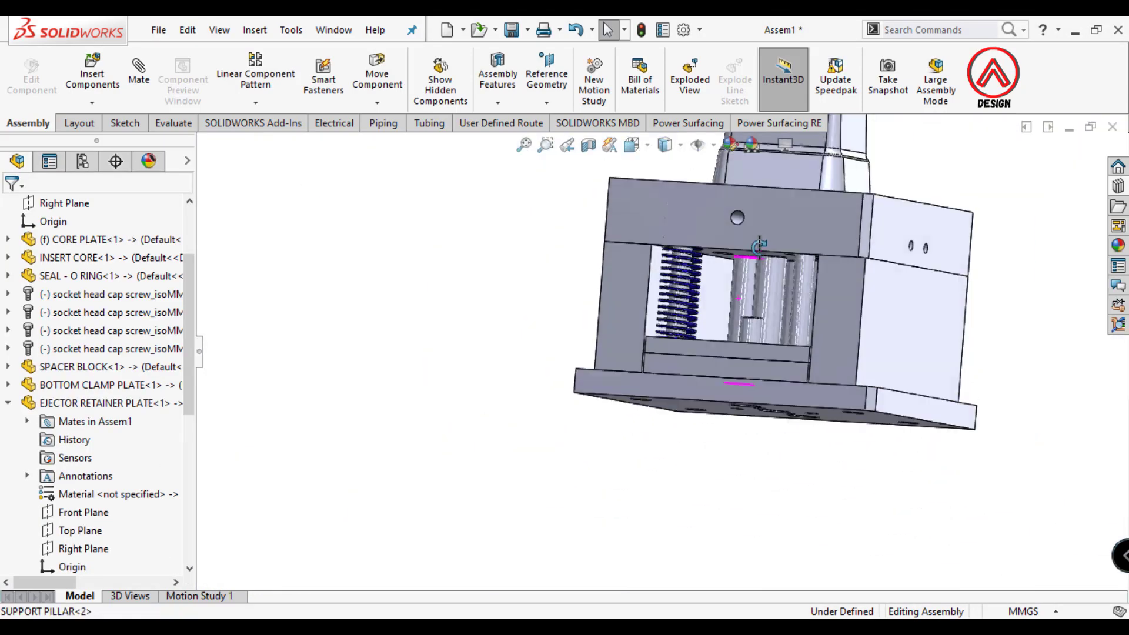
{"action": "scroll", "coordinate": [305, 407], "scroll_direction": "up", "scroll_amount": 2}
{"action": "middle_click_drag", "start_coordinate": [917, 353], "coordinate": [964, 294]}
{"action": "left_click", "coordinate": [7, 403]}
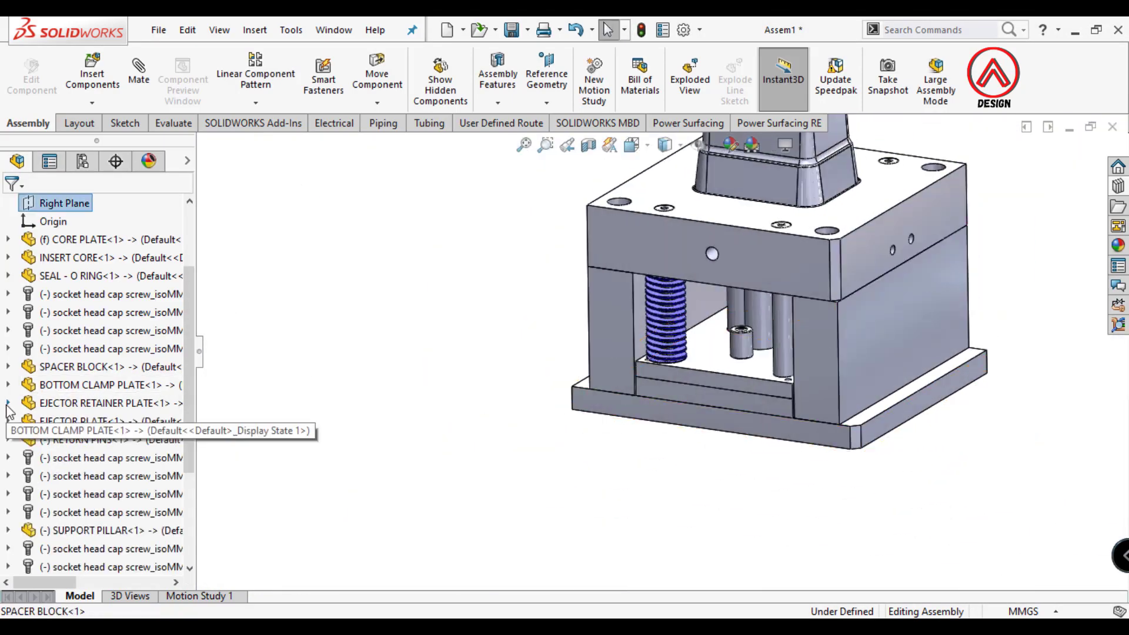
{"action": "scroll", "coordinate": [54, 471], "scroll_direction": "down", "scroll_amount": 3}
{"action": "right_click", "coordinate": [46, 538]}
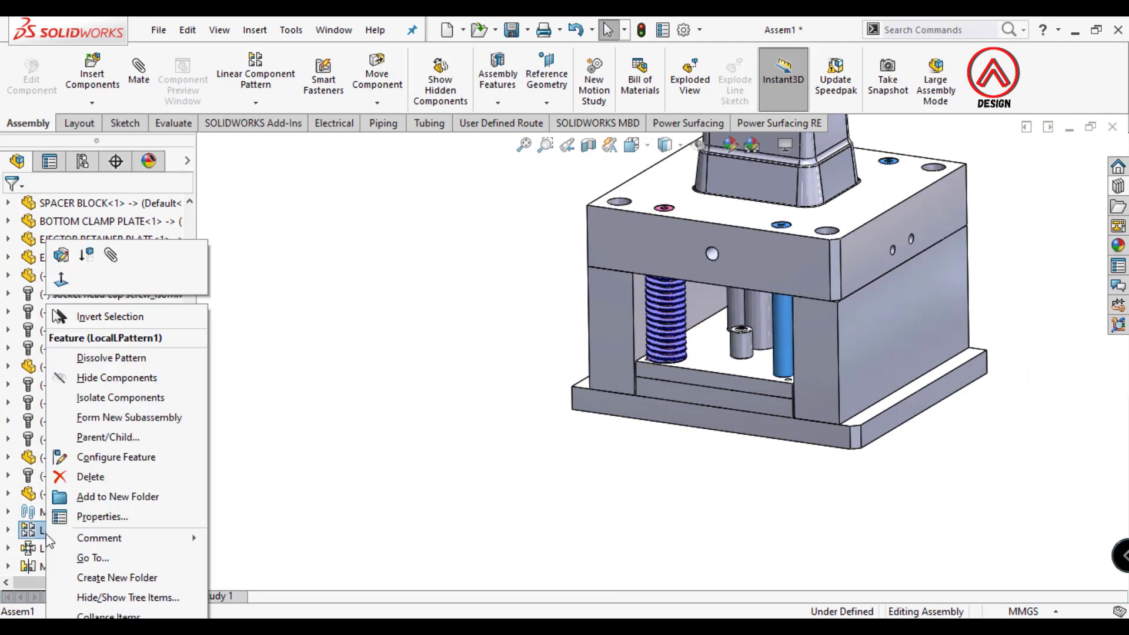
{"action": "left_click", "coordinate": [61, 255]}
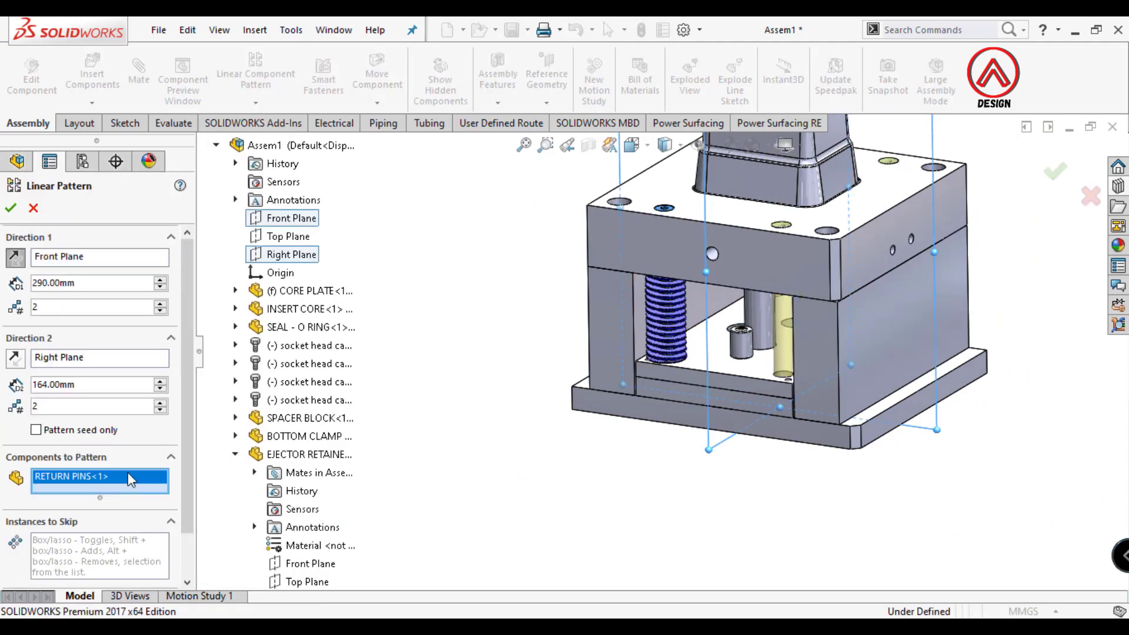
{"action": "scroll", "coordinate": [664, 317], "scroll_direction": "down", "scroll_amount": 3}
{"action": "scroll", "coordinate": [647, 329], "scroll_direction": "down", "scroll_amount": 5}
{"action": "left_click", "coordinate": [604, 309]}
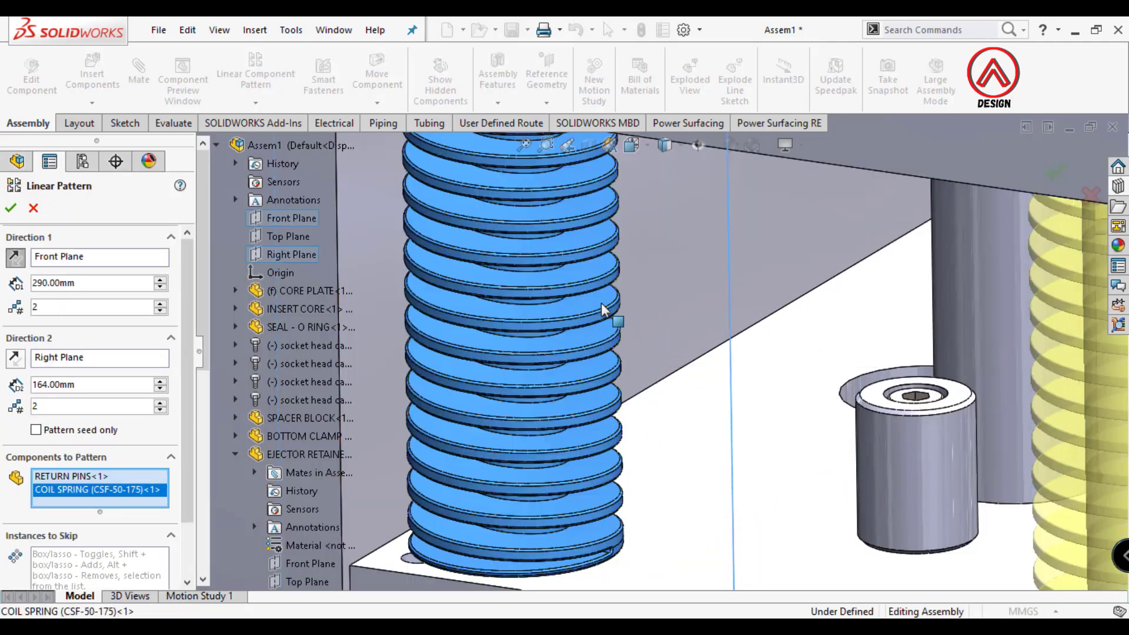
{"action": "left_click", "coordinate": [11, 209]}
- Zoom to fit and orbit the mold to view its underside
{"action": "key", "text": "f"}
{"action": "mouse_move", "coordinate": [973, 306]}
{"action": "middle_mouse_down"}
{"action": "mouse_move", "coordinate": [617, 326]}
{"action": "mouse_move", "coordinate": [678, 351]}
{"action": "mouse_move", "coordinate": [578, 310]}
{"action": "mouse_move", "coordinate": [595, 387]}
{"action": "mouse_move", "coordinate": [576, 352]}
{"action": "middle_mouse_up"}
{"action": "scroll", "coordinate": [577, 352], "scroll_direction": "down", "scroll_amount": 5}
- Cancel the component insertion and bring up the Toolbox socket head screw library
{"action": "left_click", "coordinate": [93, 74]}
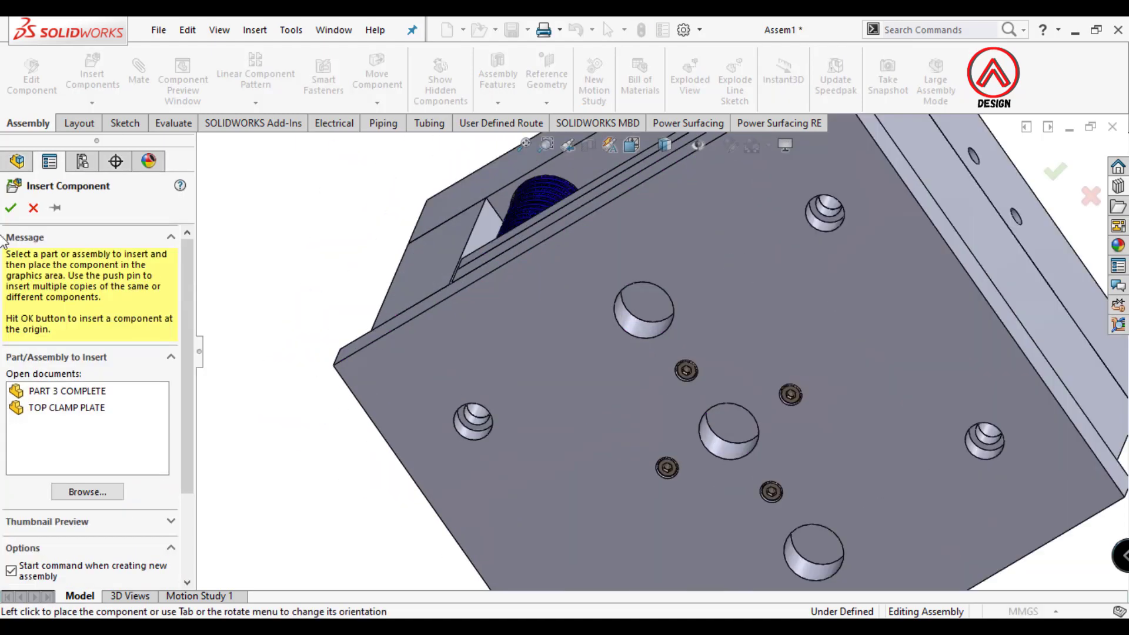
{"action": "left_click", "coordinate": [10, 208]}
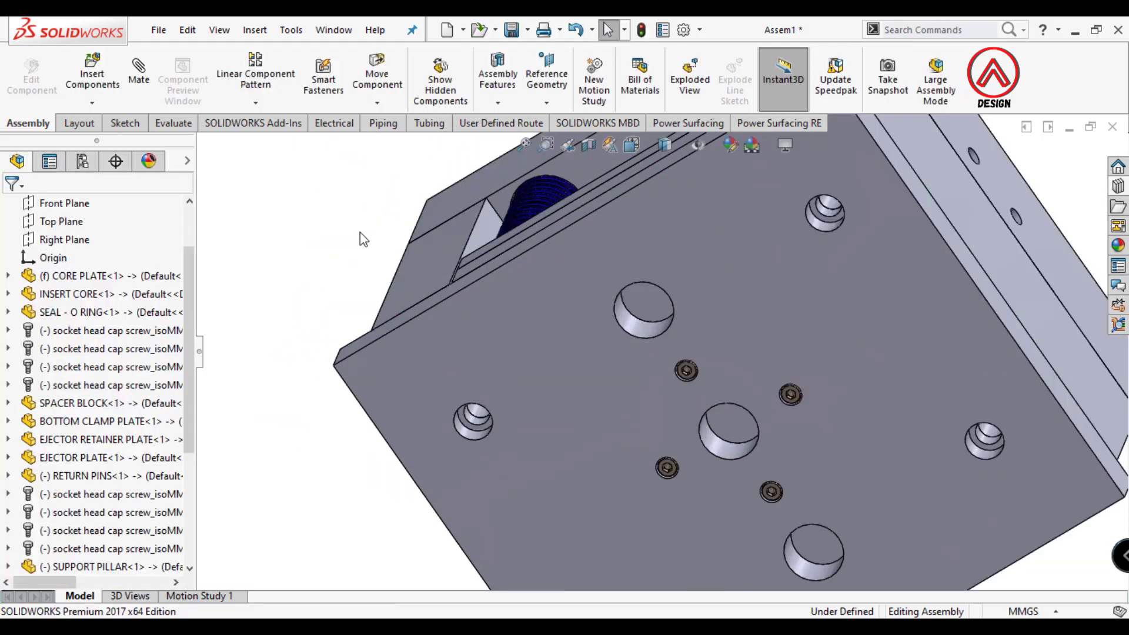
{"action": "left_click", "coordinate": [1120, 187]}
{"action": "scroll", "coordinate": [496, 422], "scroll_direction": "down", "scroll_amount": 3}
{"action": "scroll", "coordinate": [480, 424], "scroll_direction": "down", "scroll_amount": 3}
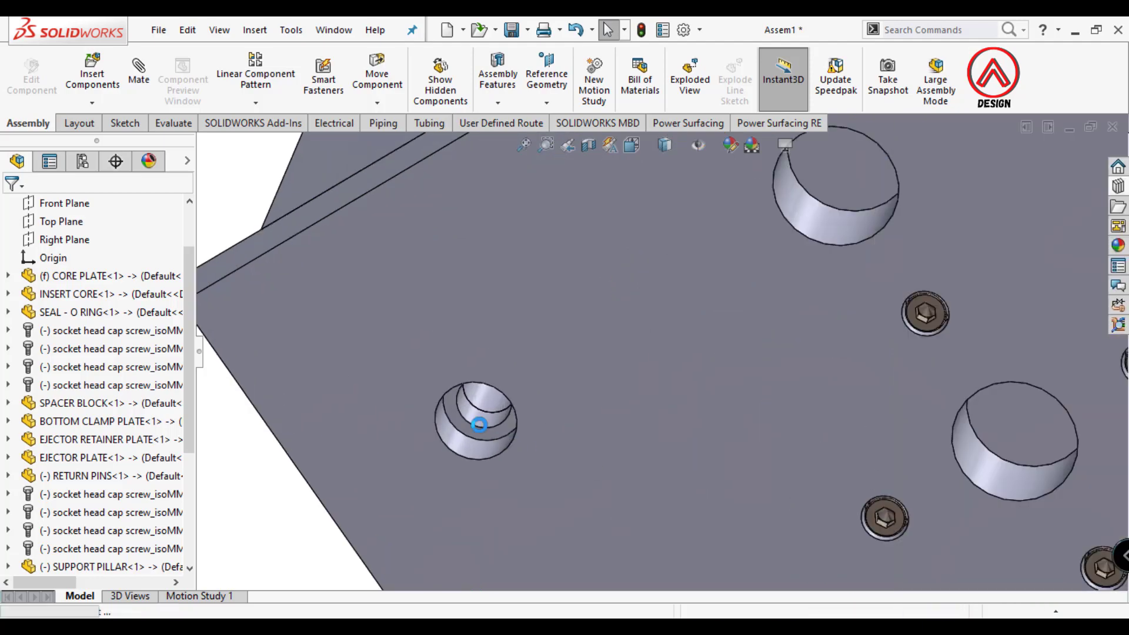
- Insert an M16 × 160 socket head cap screw into the bottom plate's counterbored hole, then inspect it from below
{"action": "left_click_drag", "start_coordinate": [467, 428], "coordinate": [473, 423]}
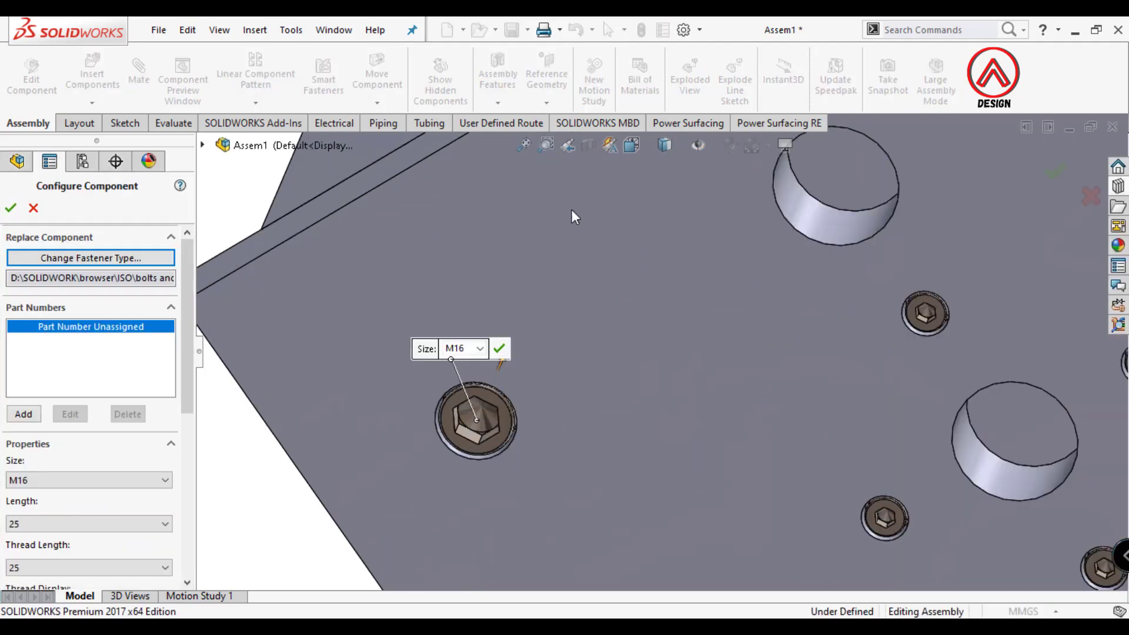
{"action": "left_click", "coordinate": [665, 143]}
{"action": "scroll", "coordinate": [637, 272], "scroll_direction": "up", "scroll_amount": 5}
{"action": "scroll", "coordinate": [733, 354], "scroll_direction": "up", "scroll_amount": 3}
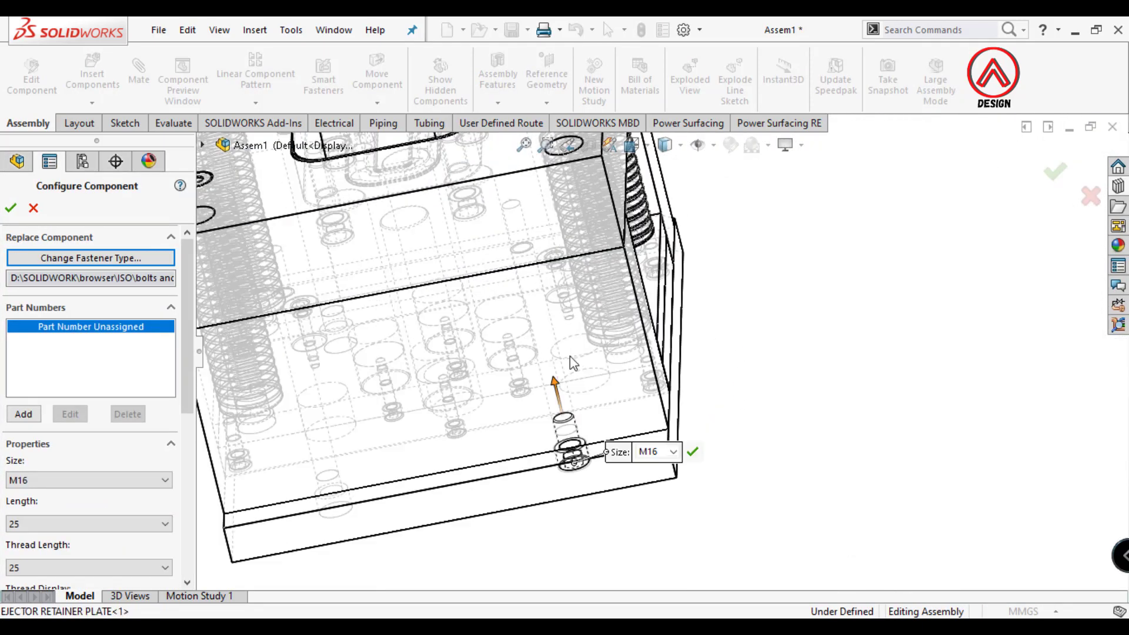
{"action": "left_click_drag", "start_coordinate": [509, 174], "coordinate": [510, 175]}
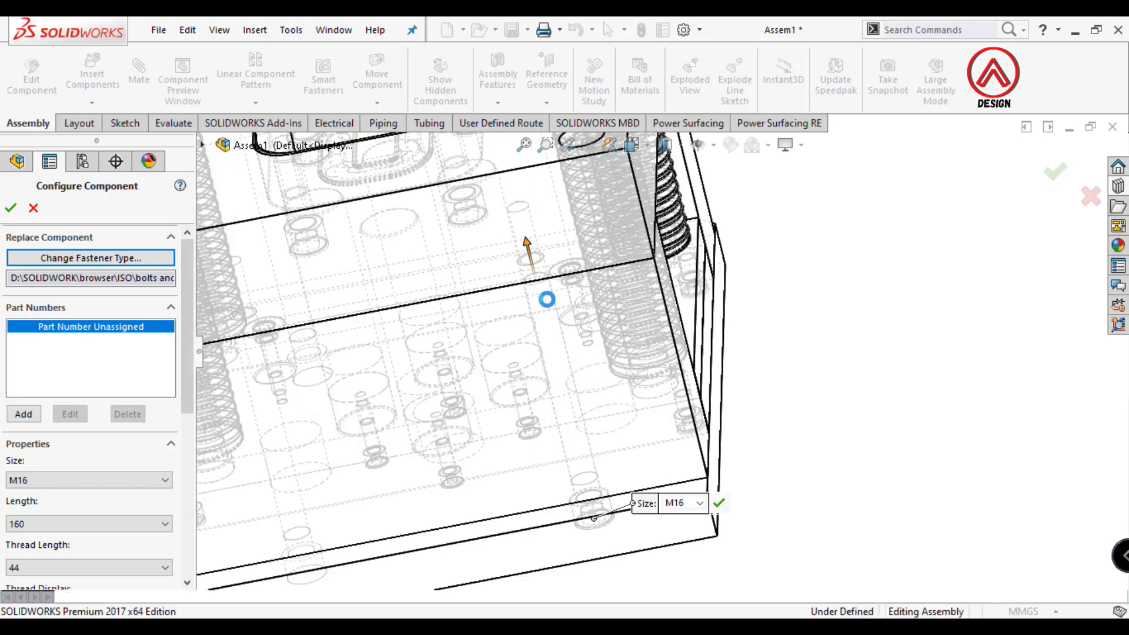
{"action": "scroll", "coordinate": [539, 249], "scroll_direction": "down", "scroll_amount": 3}
{"action": "left_click", "coordinate": [33, 208]}
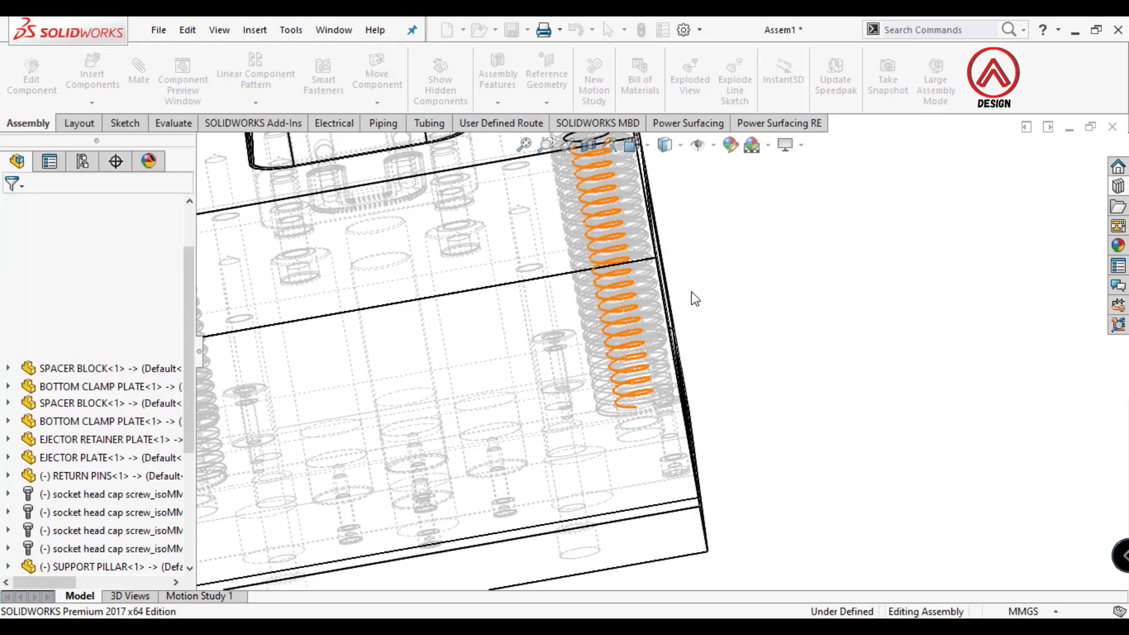
{"action": "scroll", "coordinate": [693, 297], "scroll_direction": "up", "scroll_amount": 3}
{"action": "middle_click_drag", "start_coordinate": [721, 380], "coordinate": [629, 204]}
{"action": "scroll", "coordinate": [681, 412], "scroll_direction": "down", "scroll_amount": 4}
{"action": "scroll", "coordinate": [681, 411], "scroll_direction": "up", "scroll_amount": 3}
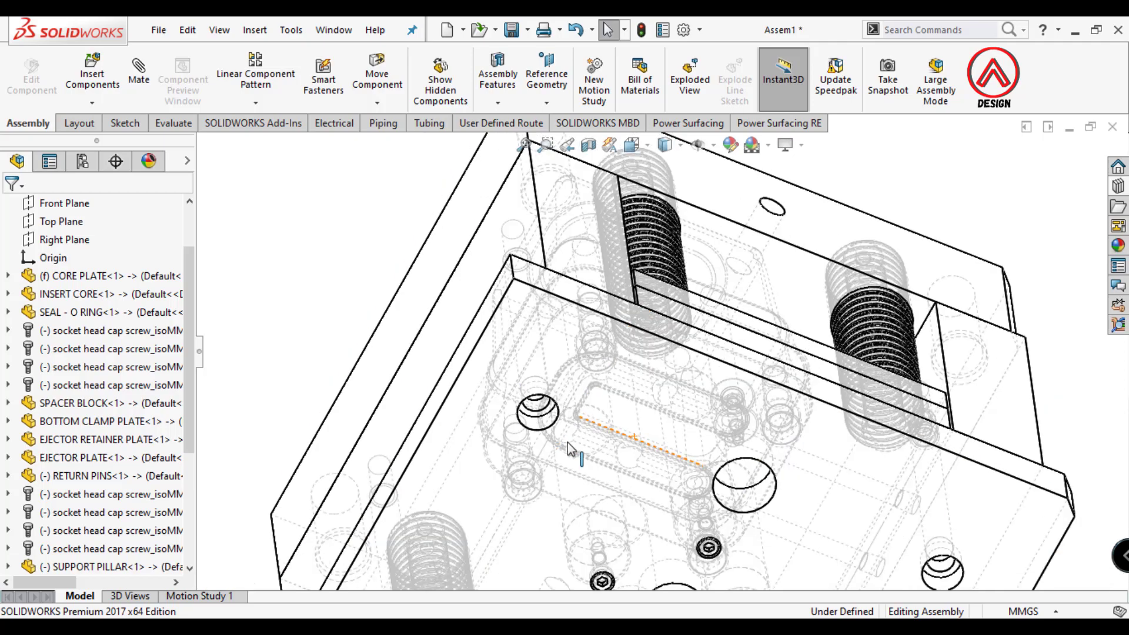
{"action": "mouse_move", "coordinate": [567, 442]}
{"action": "middle_mouse_down"}
{"action": "mouse_move", "coordinate": [535, 385]}
{"action": "mouse_move", "coordinate": [539, 273]}
{"action": "mouse_move", "coordinate": [530, 266]}
{"action": "mouse_move", "coordinate": [658, 531]}
{"action": "middle_mouse_up"}
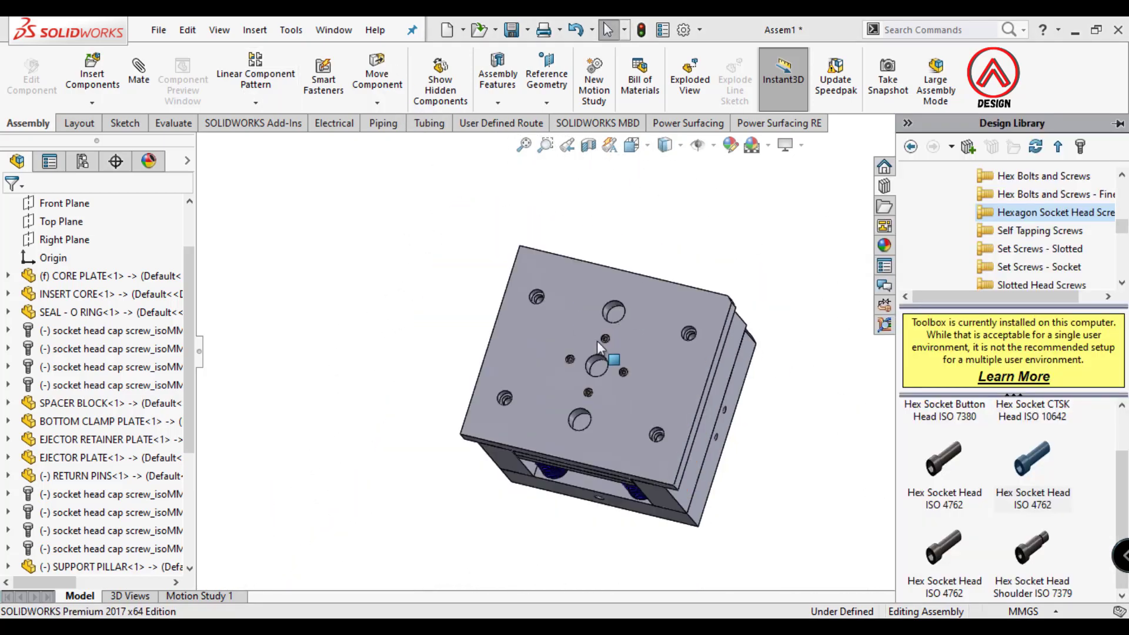
- Collapse the ISO group and open the Socket Head Screws folder
{"action": "scroll", "coordinate": [597, 341], "scroll_direction": "down", "scroll_amount": 2}
{"action": "scroll", "coordinate": [998, 218], "scroll_direction": "up", "scroll_amount": 2}
{"action": "left_click", "coordinate": [929, 196]}
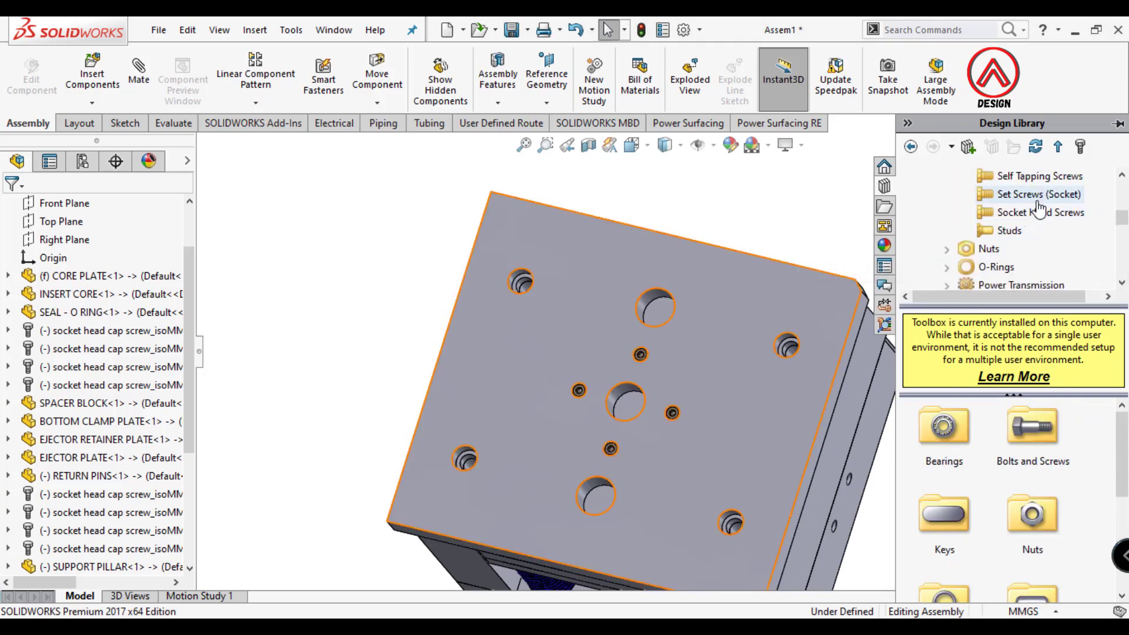
{"action": "left_click", "coordinate": [1042, 218]}
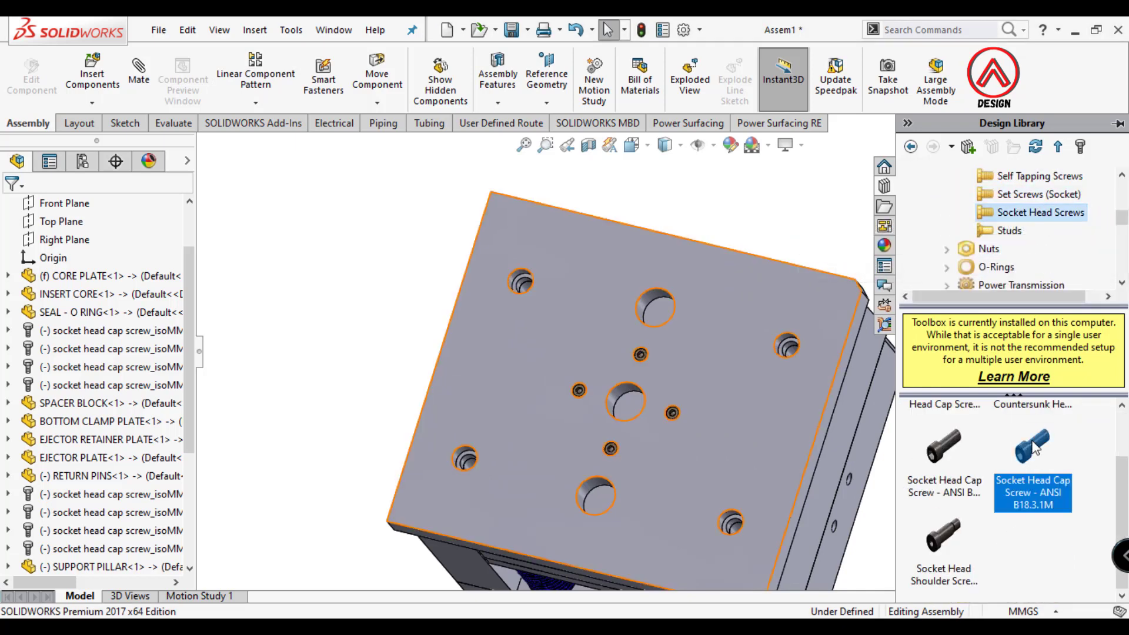
- Drop an M16 × 25 socket head cap screw into a counterbored hole, checking its seating in hidden-line view
{"action": "left_click_drag", "start_coordinate": [595, 319], "coordinate": [579, 313]}
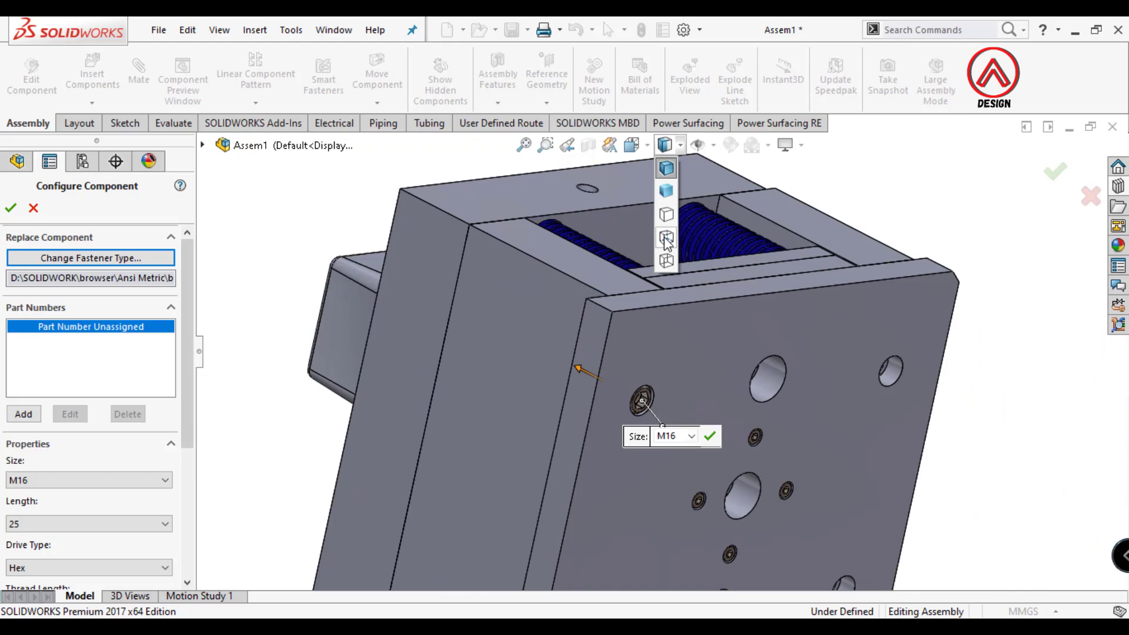
{"action": "left_click", "coordinate": [666, 239]}
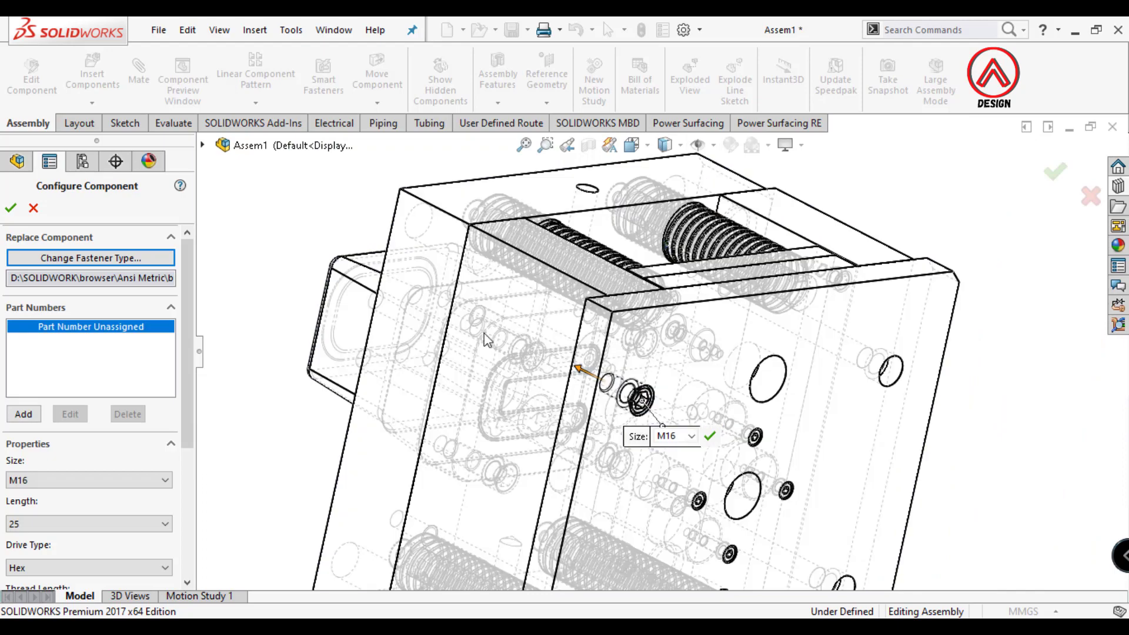
{"action": "middle_click_drag", "start_coordinate": [530, 329], "coordinate": [489, 418]}
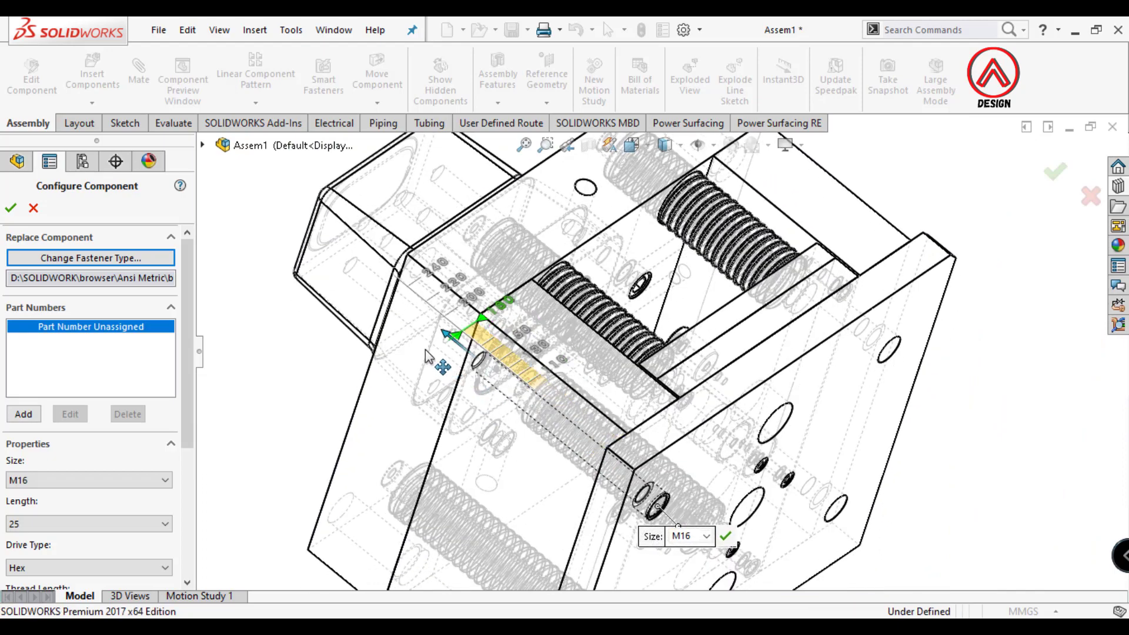
{"action": "key", "text": "Return"}
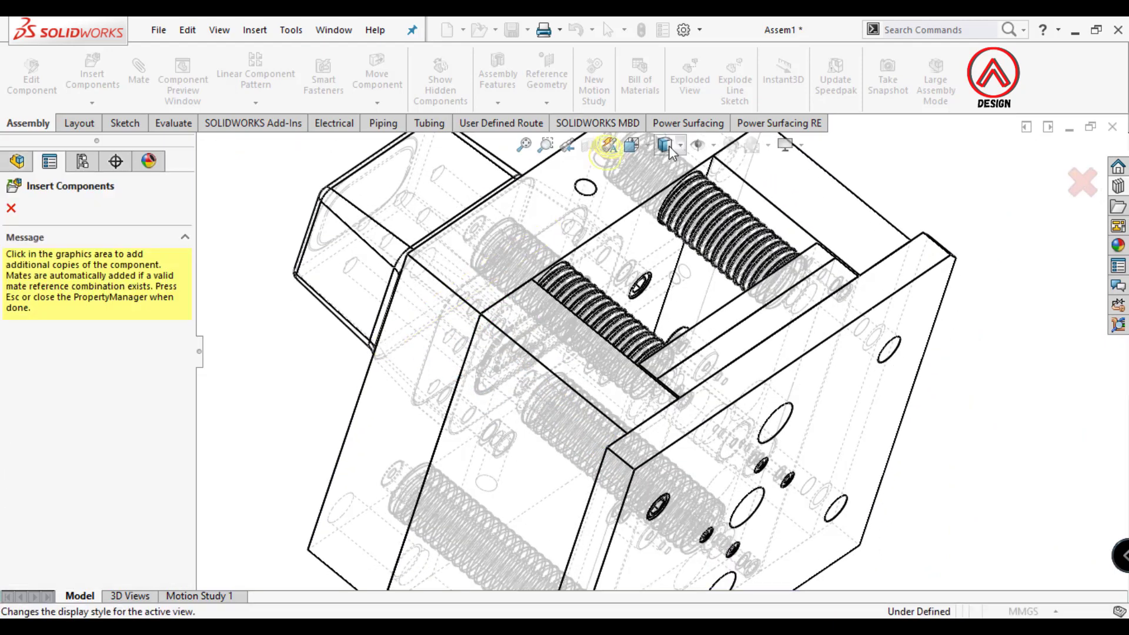
{"action": "left_click", "coordinate": [666, 168]}
{"action": "middle_click_drag", "start_coordinate": [807, 404], "coordinate": [675, 302]}
- Finish placing the screw copies and orbit out to show the whole mold
{"action": "scroll", "coordinate": [640, 316], "scroll_direction": "down", "scroll_amount": 5}
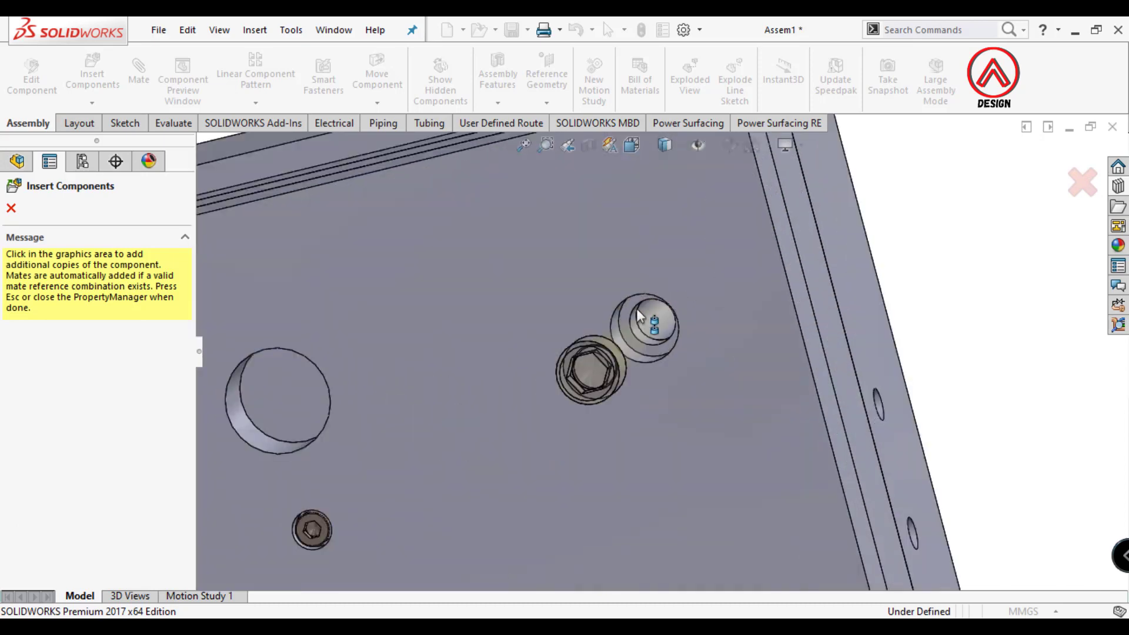
{"action": "scroll", "coordinate": [729, 372], "scroll_direction": "up", "scroll_amount": 10}
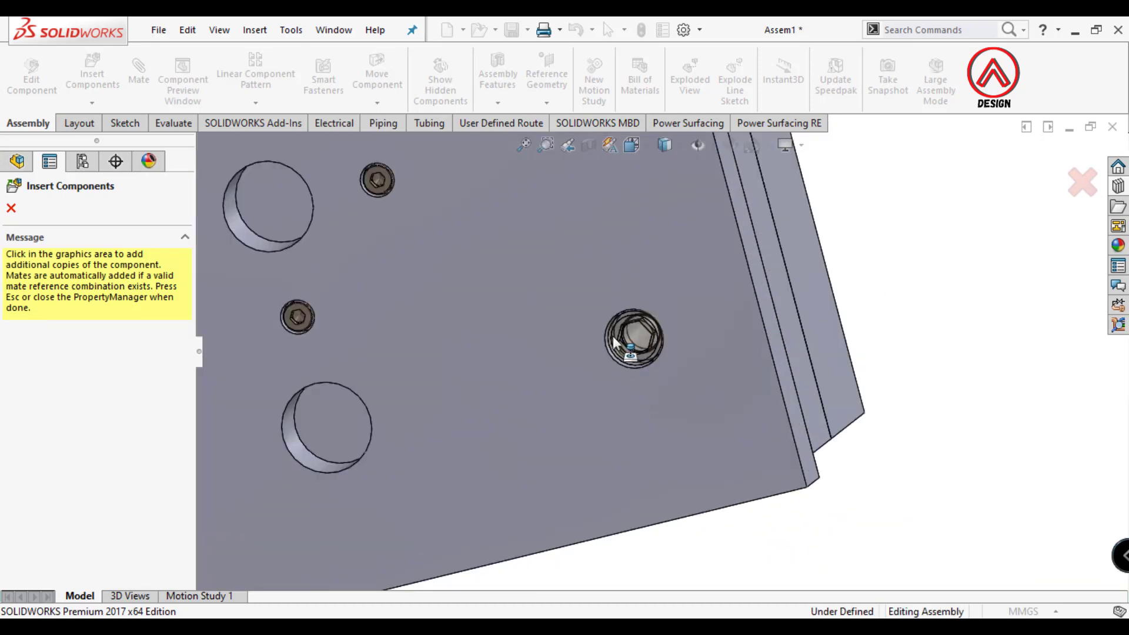
{"action": "scroll", "coordinate": [615, 342], "scroll_direction": "up", "scroll_amount": 2}
{"action": "scroll", "coordinate": [265, 418], "scroll_direction": "down", "scroll_amount": 1}
{"action": "scroll", "coordinate": [501, 371], "scroll_direction": "down", "scroll_amount": 1}
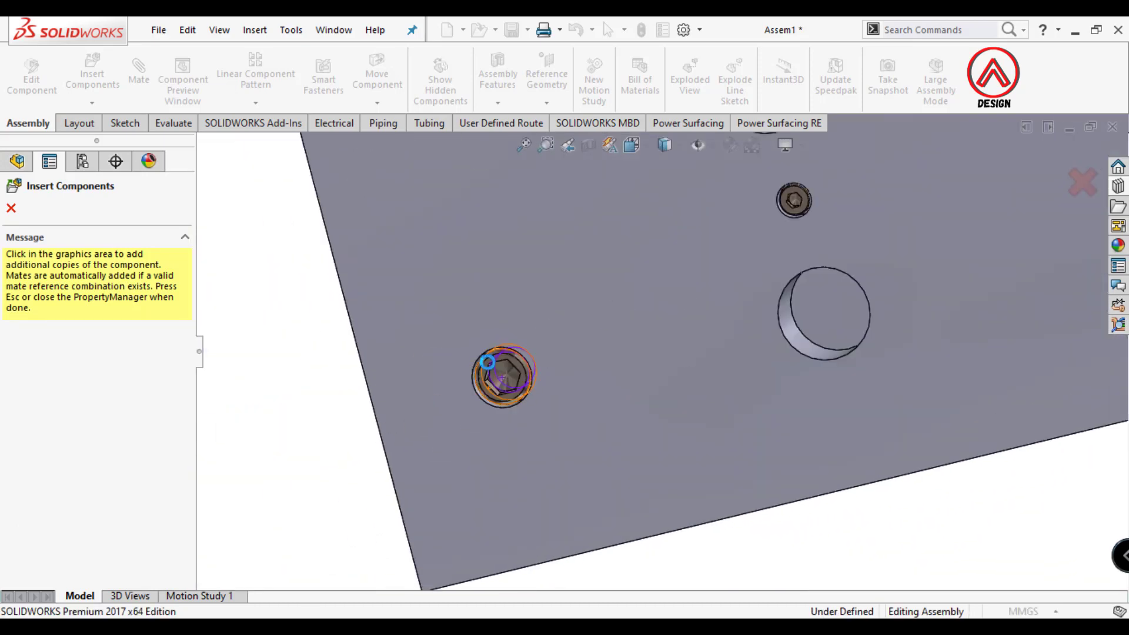
{"action": "key", "text": "Escape"}
{"action": "scroll", "coordinate": [787, 345], "scroll_direction": "up", "scroll_amount": 3}
{"action": "mouse_move", "coordinate": [787, 345]}
{"action": "middle_mouse_down"}
{"action": "mouse_move", "coordinate": [768, 468]}
{"action": "mouse_move", "coordinate": [959, 399]}
{"action": "mouse_move", "coordinate": [788, 301]}
{"action": "mouse_move", "coordinate": [772, 235]}
{"action": "middle_mouse_up"}
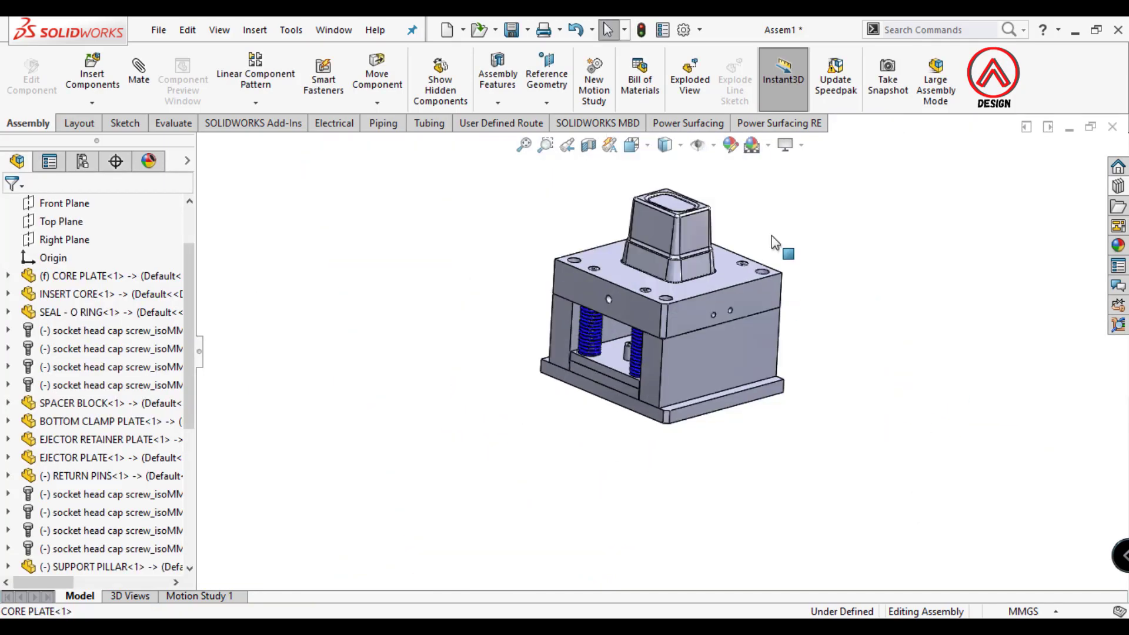
- Insert the STRIPPER PLATE part above the mold and dismiss the following file dialog
{"action": "scroll", "coordinate": [772, 235], "scroll_direction": "down", "scroll_amount": 2}
{"action": "left_click", "coordinate": [92, 73]}
{"action": "left_click", "coordinate": [89, 491]}
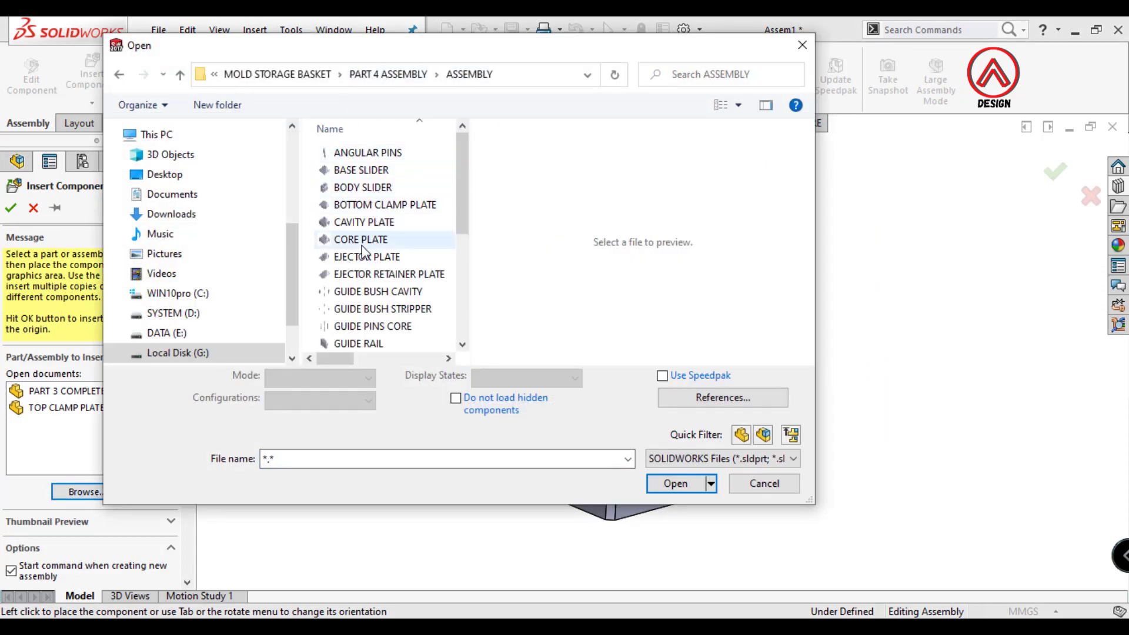
{"action": "scroll", "coordinate": [363, 252], "scroll_direction": "down", "scroll_amount": 2}
{"action": "scroll", "coordinate": [365, 294], "scroll_direction": "down", "scroll_amount": 3}
{"action": "double_click", "coordinate": [361, 307]}
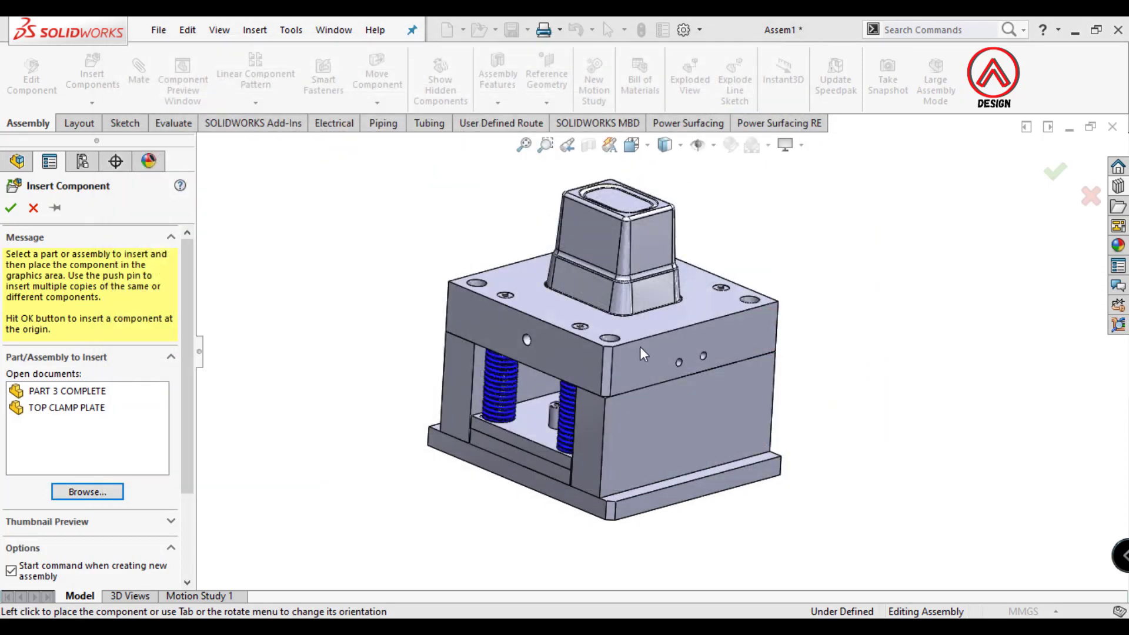
{"action": "scroll", "coordinate": [641, 294], "scroll_direction": "up", "scroll_amount": 2}
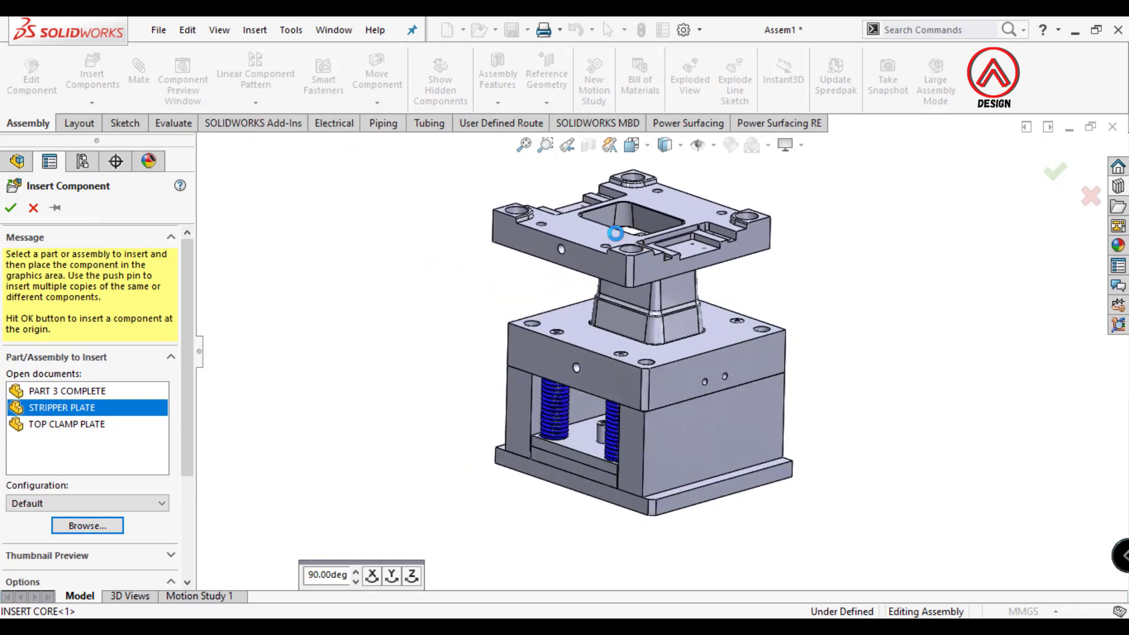
{"action": "left_click", "coordinate": [615, 233]}
{"action": "left_click", "coordinate": [92, 73]}
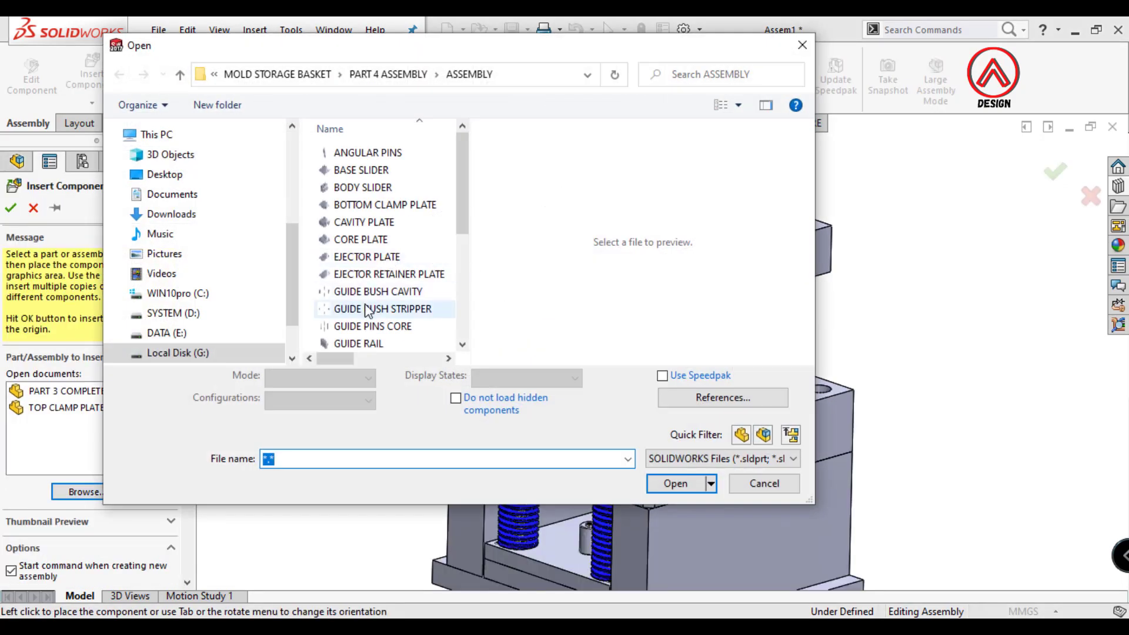
{"action": "scroll", "coordinate": [362, 281], "scroll_direction": "down", "scroll_amount": 2}
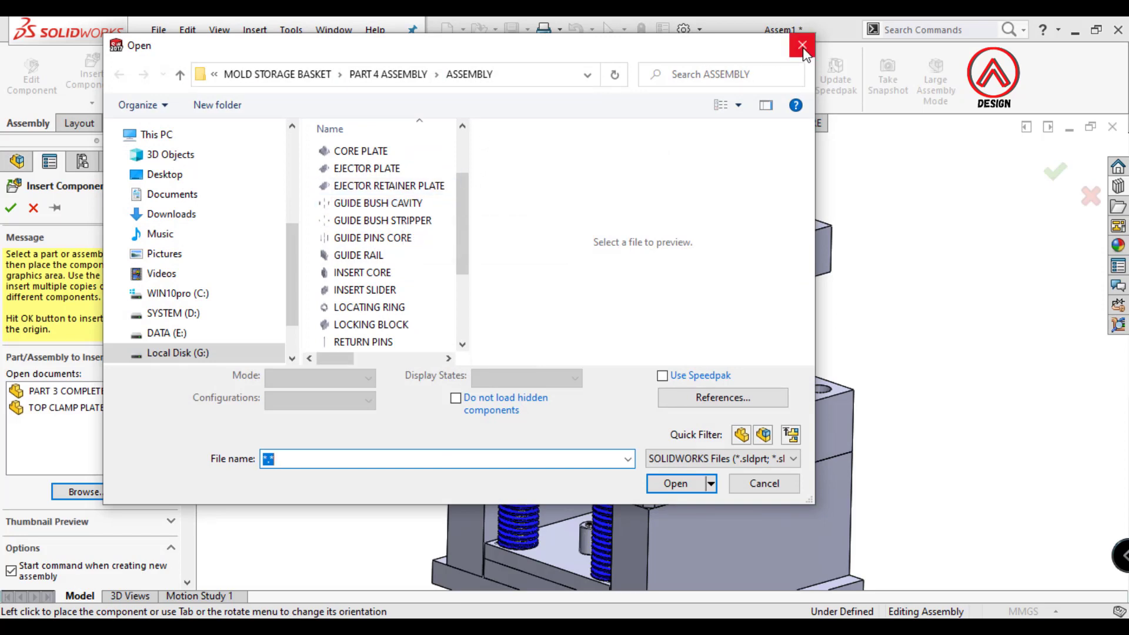
{"action": "key", "text": "Escape"}
- Isolate the CORE PLATE and insert the GUIDE PINS CORE part
{"action": "right_click", "coordinate": [664, 407]}
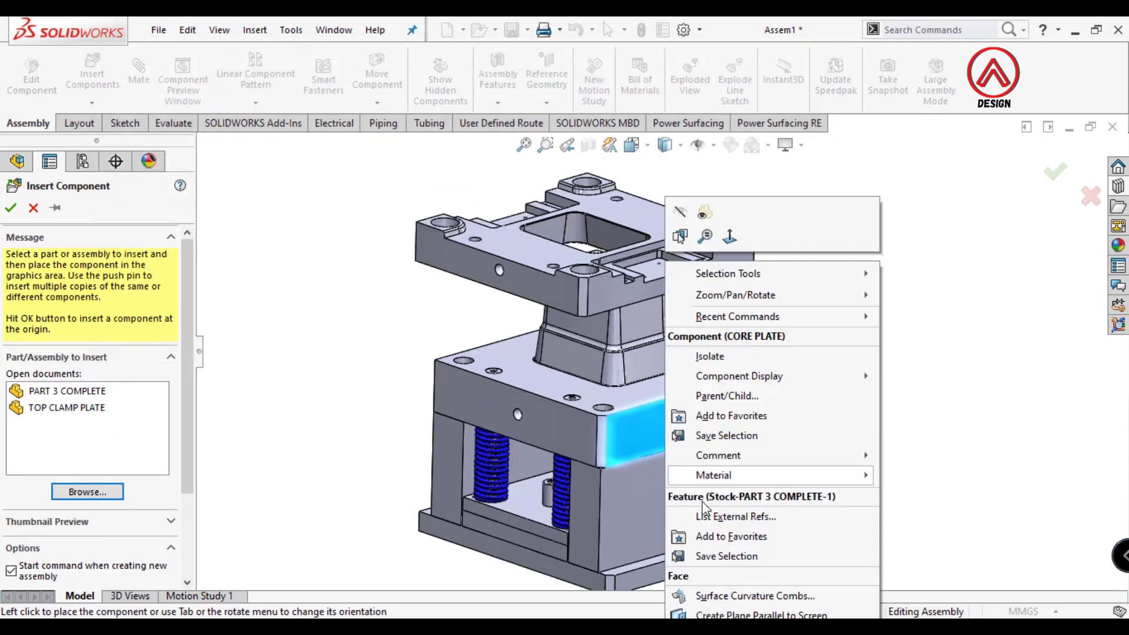
{"action": "left_click", "coordinate": [711, 357]}
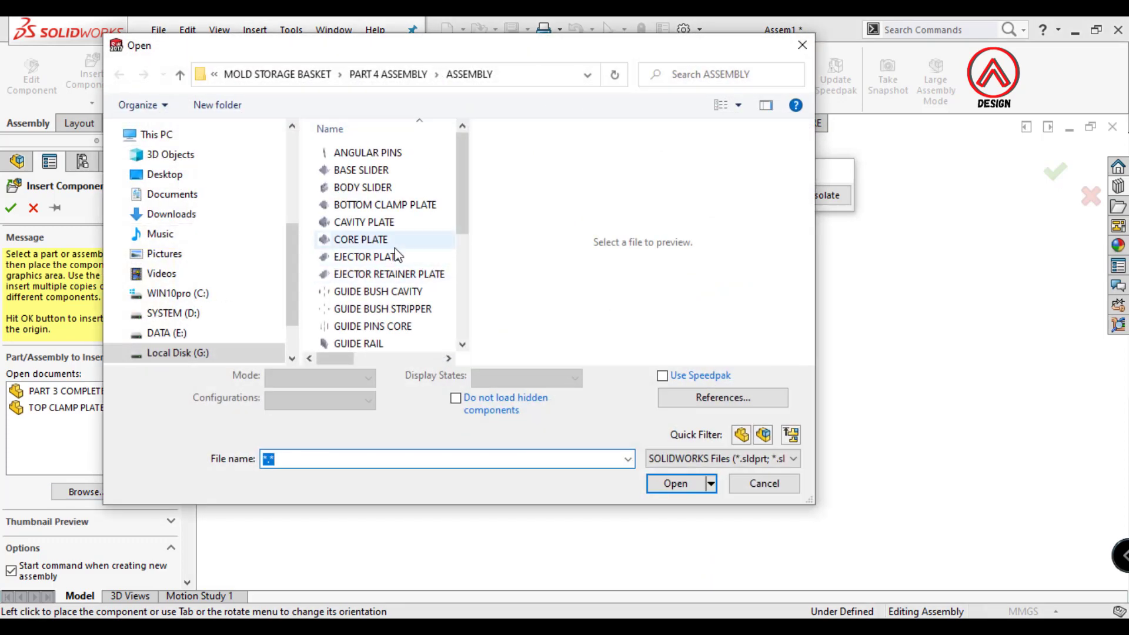
{"action": "scroll", "coordinate": [377, 247], "scroll_direction": "down", "scroll_amount": 4}
{"action": "scroll", "coordinate": [368, 204], "scroll_direction": "up", "scroll_amount": 2}
{"action": "double_click", "coordinate": [385, 252]}
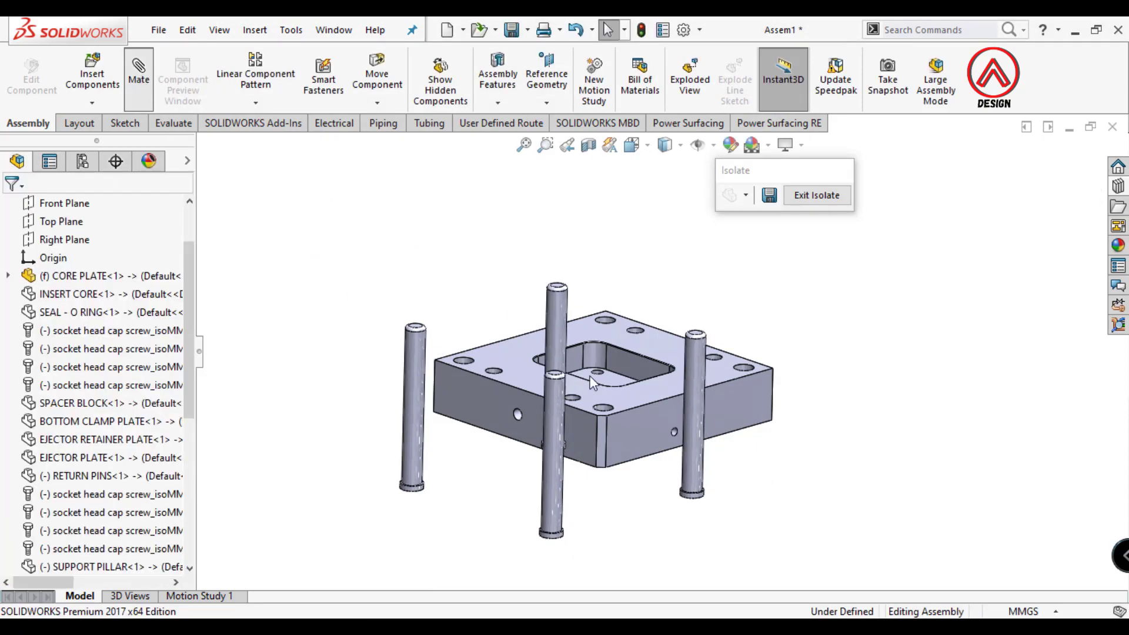
- Add concentric mates seating the first two guide pins in the core plate's guide holes
{"action": "scroll", "coordinate": [611, 394], "scroll_direction": "down", "scroll_amount": 3}
{"action": "scroll", "coordinate": [631, 384], "scroll_direction": "down", "scroll_amount": 3}
{"action": "left_click", "coordinate": [642, 367]}
{"action": "scroll", "coordinate": [574, 399], "scroll_direction": "up", "scroll_amount": 3}
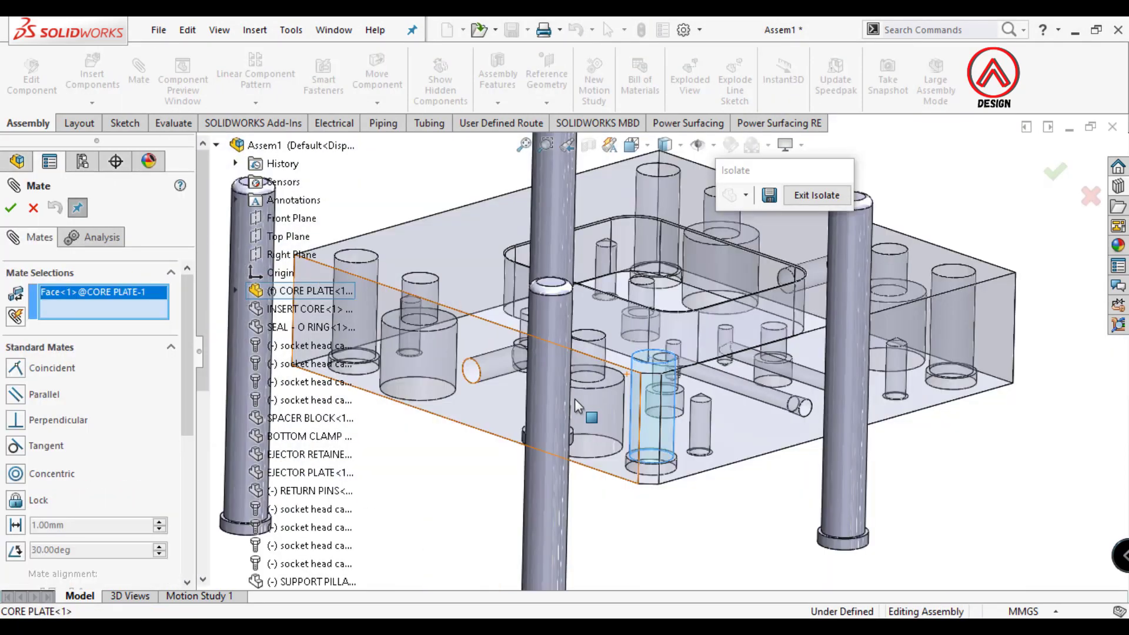
{"action": "left_click", "coordinate": [597, 482]}
{"action": "left_click", "coordinate": [788, 537]}
{"action": "scroll", "coordinate": [823, 461], "scroll_direction": "up", "scroll_amount": 3}
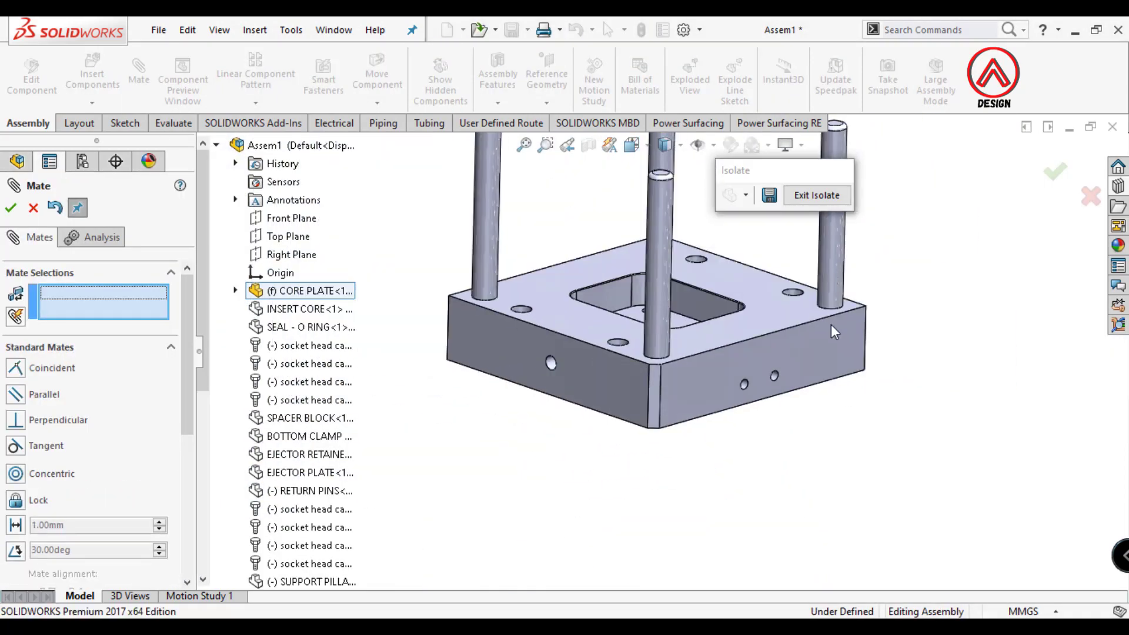
{"action": "scroll", "coordinate": [834, 322], "scroll_direction": "down", "scroll_amount": 5}
{"action": "left_click", "coordinate": [755, 327]}
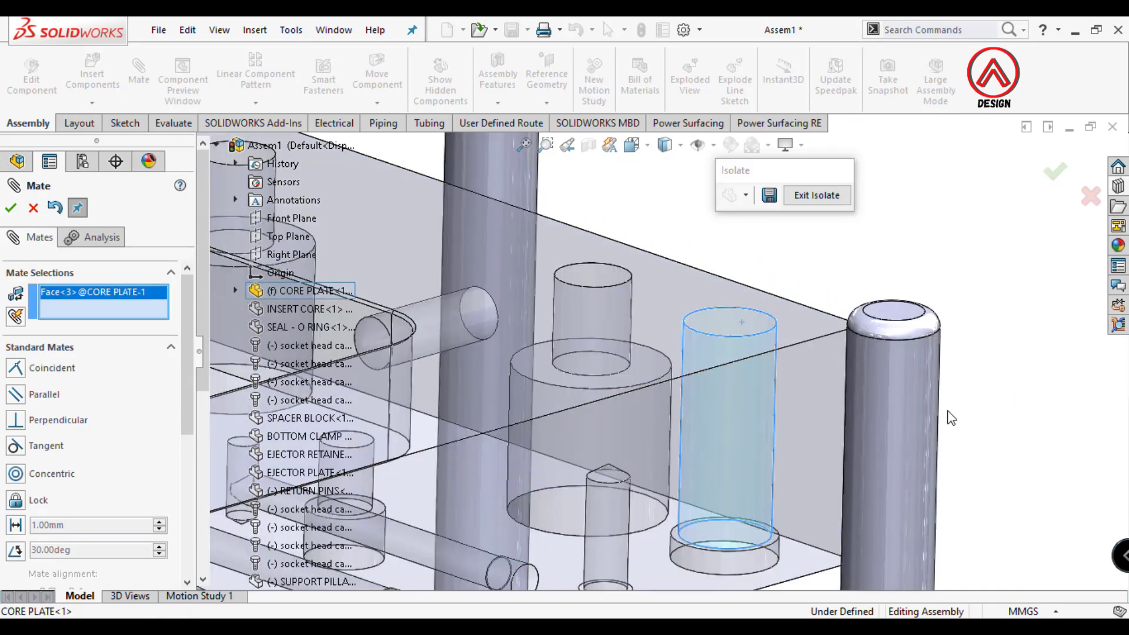
{"action": "left_click", "coordinate": [916, 414]}
{"action": "left_click", "coordinate": [1104, 444]}
- Mate the third guide pin concentric to its hole and close the Mate tool
{"action": "scroll", "coordinate": [509, 441], "scroll_direction": "up", "scroll_amount": 5}
{"action": "scroll", "coordinate": [536, 478], "scroll_direction": "down", "scroll_amount": 5}
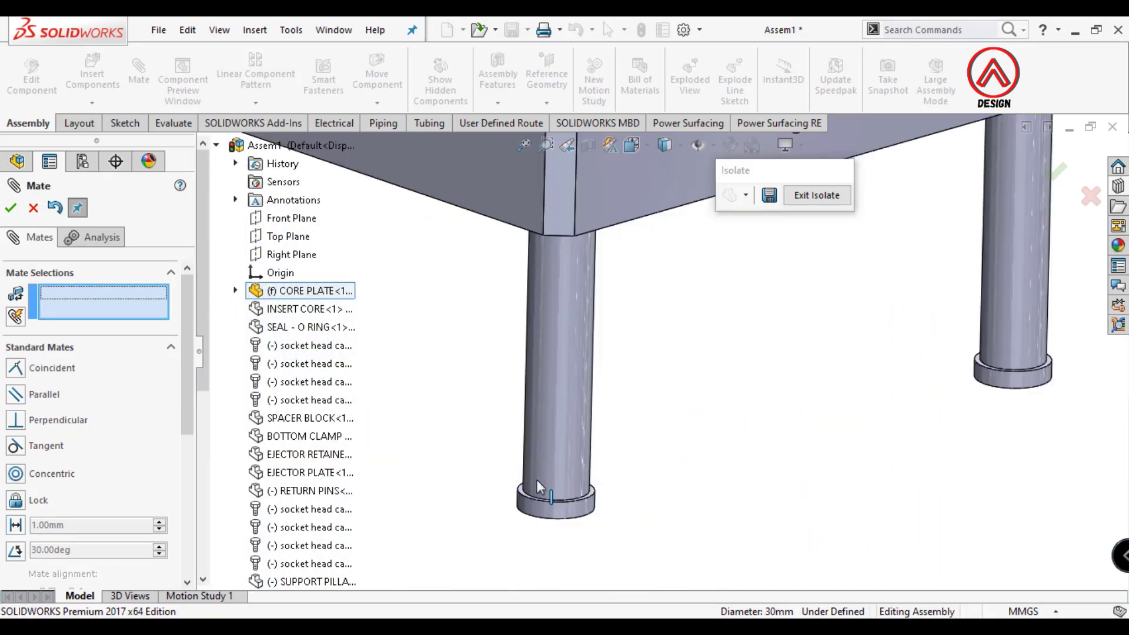
{"action": "scroll", "coordinate": [536, 479], "scroll_direction": "down", "scroll_amount": 5}
{"action": "left_click", "coordinate": [407, 324]}
{"action": "scroll", "coordinate": [610, 399], "scroll_direction": "up", "scroll_amount": 5}
{"action": "scroll", "coordinate": [610, 399], "scroll_direction": "down", "scroll_amount": 3}
{"action": "scroll", "coordinate": [633, 284], "scroll_direction": "down", "scroll_amount": 2}
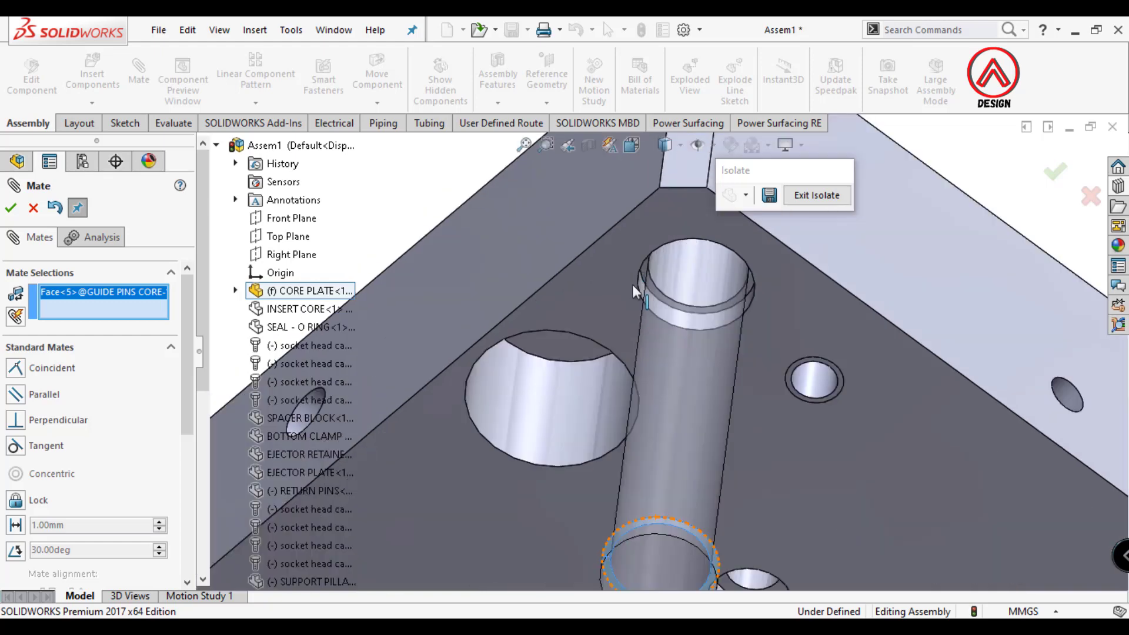
{"action": "scroll", "coordinate": [633, 285], "scroll_direction": "down", "scroll_amount": 1}
{"action": "left_click", "coordinate": [671, 290]}
{"action": "left_click", "coordinate": [807, 282]}
{"action": "scroll", "coordinate": [602, 278], "scroll_direction": "up", "scroll_amount": 5}
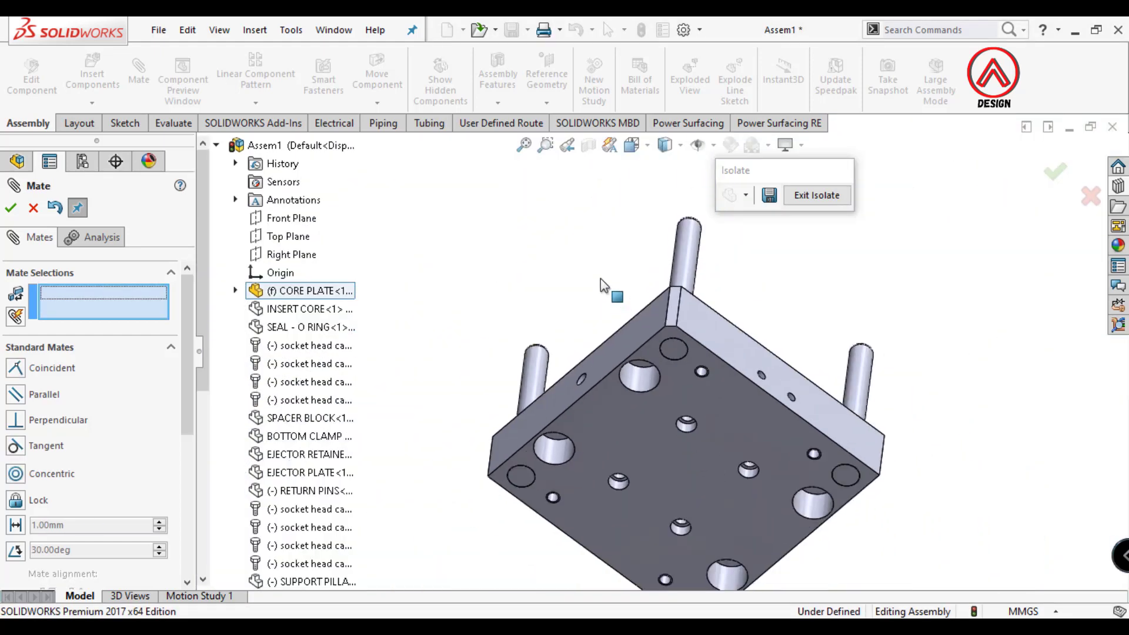
{"action": "middle_click_drag", "start_coordinate": [601, 278], "coordinate": [581, 471]}
{"action": "left_click", "coordinate": [17, 208]}
- Restore the full assembly, move the stripper plate aside, and insert the GUIDE BUSH STRIPPER part
{"action": "left_click", "coordinate": [817, 195]}
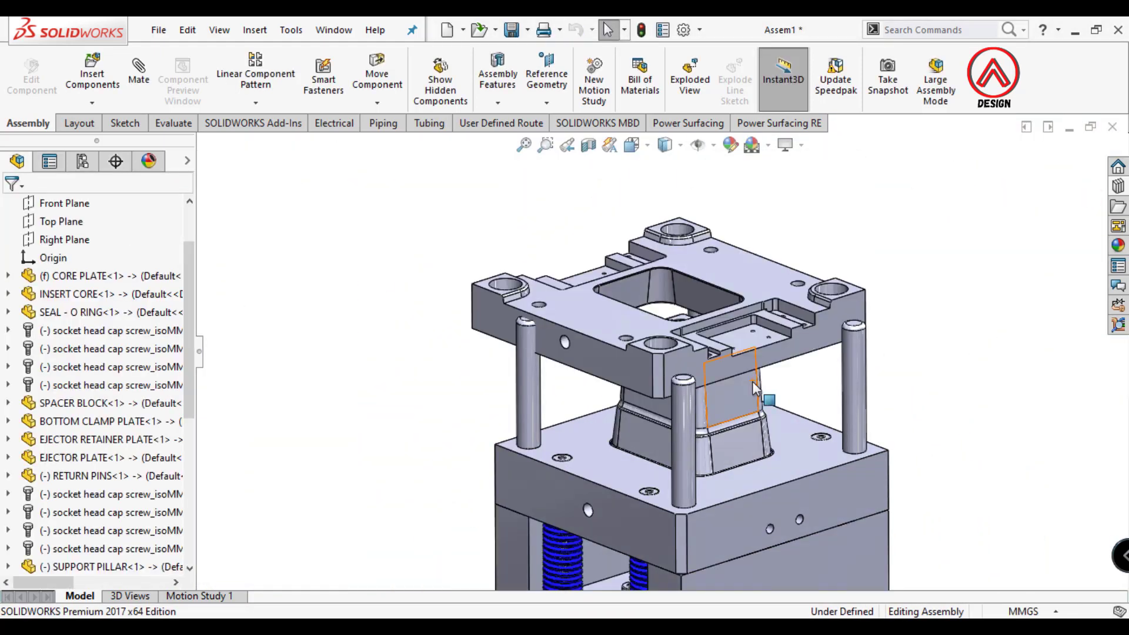
{"action": "scroll", "coordinate": [758, 272], "scroll_direction": "up", "scroll_amount": 3}
{"action": "left_click_drag", "start_coordinate": [824, 326], "coordinate": [953, 388]}
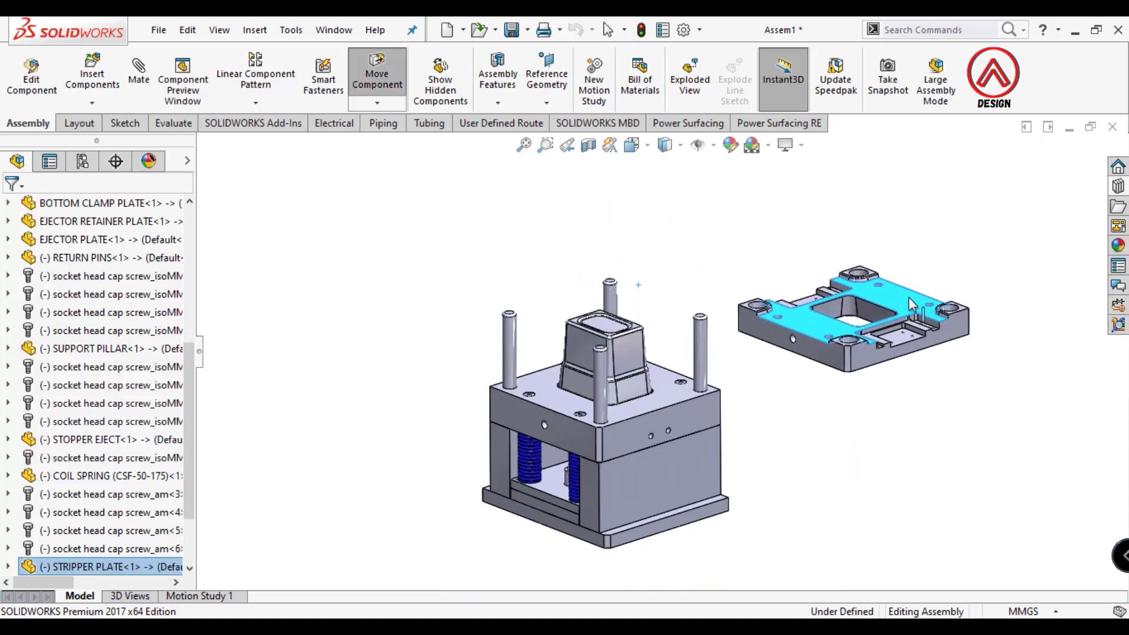
{"action": "left_click", "coordinate": [93, 73]}
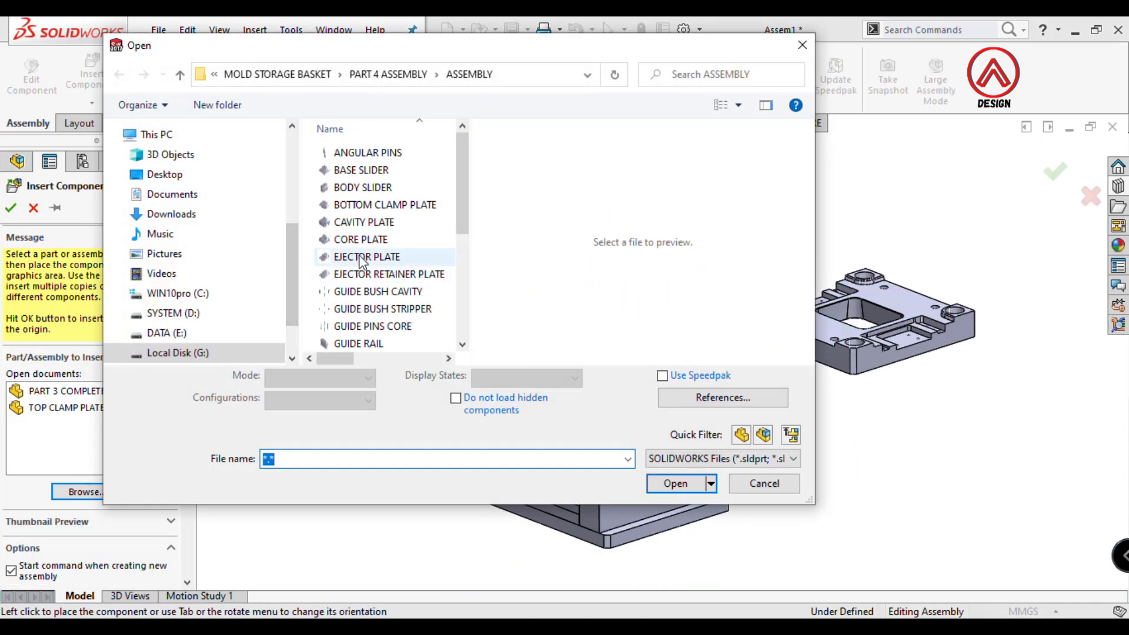
{"action": "scroll", "coordinate": [382, 247], "scroll_direction": "down", "scroll_amount": 2}
{"action": "left_click", "coordinate": [384, 221]}
{"action": "left_click", "coordinate": [671, 471]}
{"action": "scroll", "coordinate": [853, 329], "scroll_direction": "up", "scroll_amount": 3}
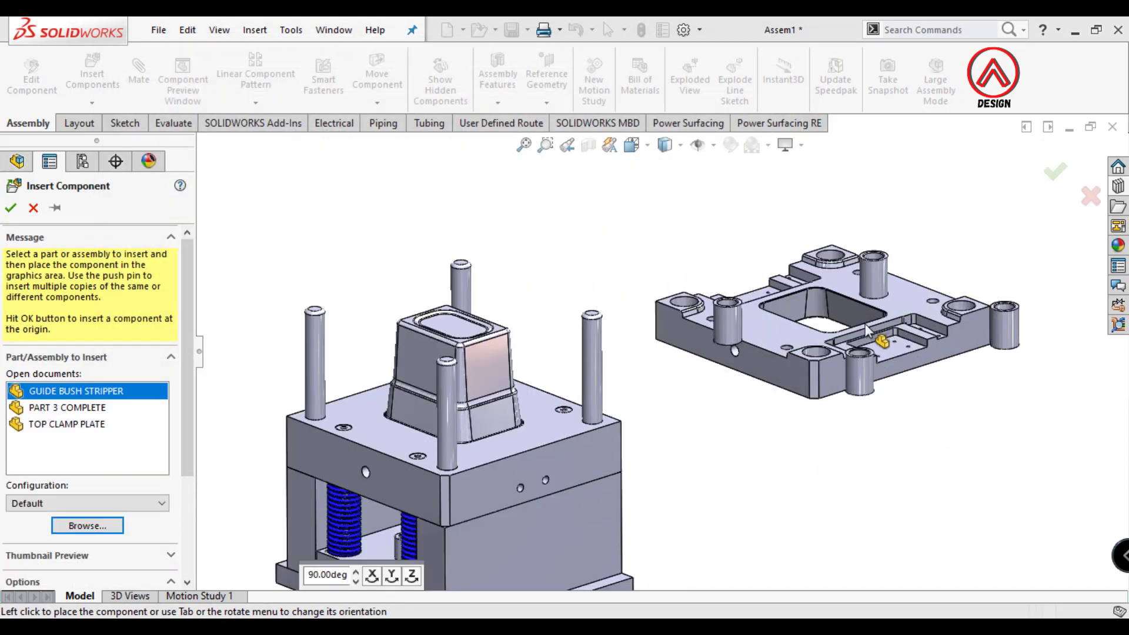
{"action": "scroll", "coordinate": [853, 329], "scroll_direction": "up", "scroll_amount": 3}
{"action": "key", "text": "Escape"}
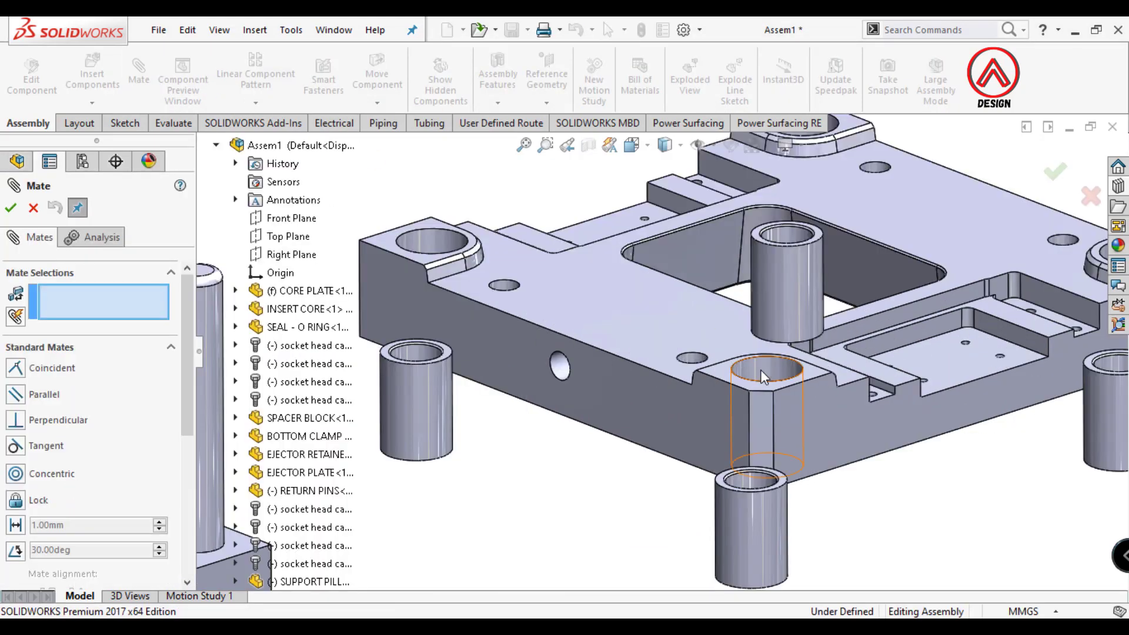
- Add concentric mates seating the guide bushes in the stripper-plate holes
{"action": "left_click", "coordinate": [760, 545]}
{"action": "left_click", "coordinate": [788, 412]}
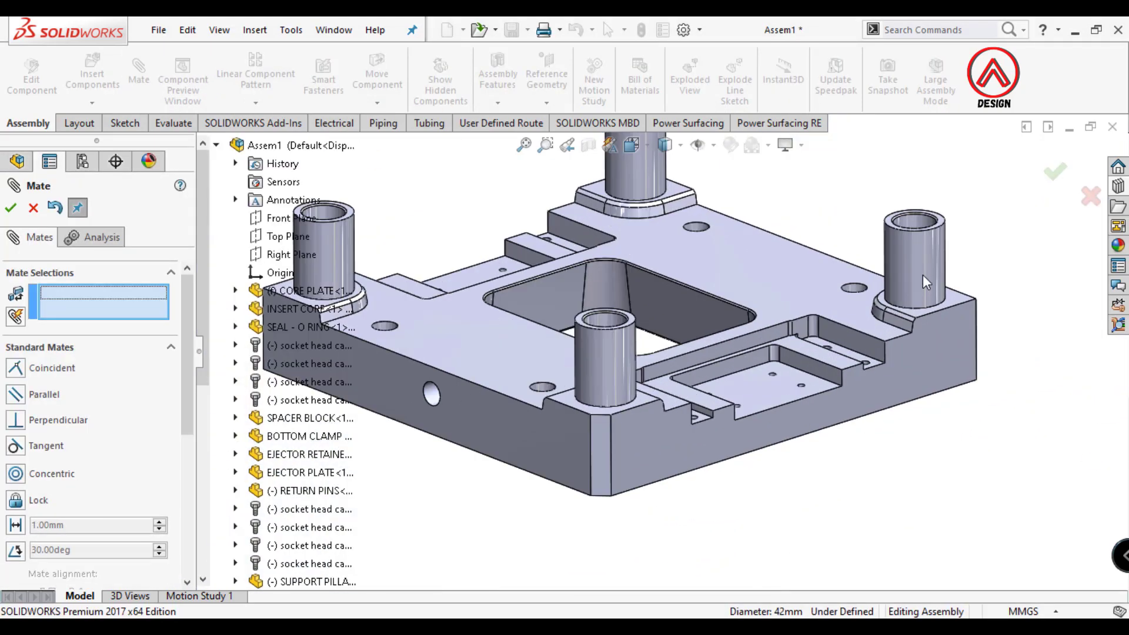
{"action": "left_click", "coordinate": [918, 203]}
{"action": "left_click", "coordinate": [922, 303]}
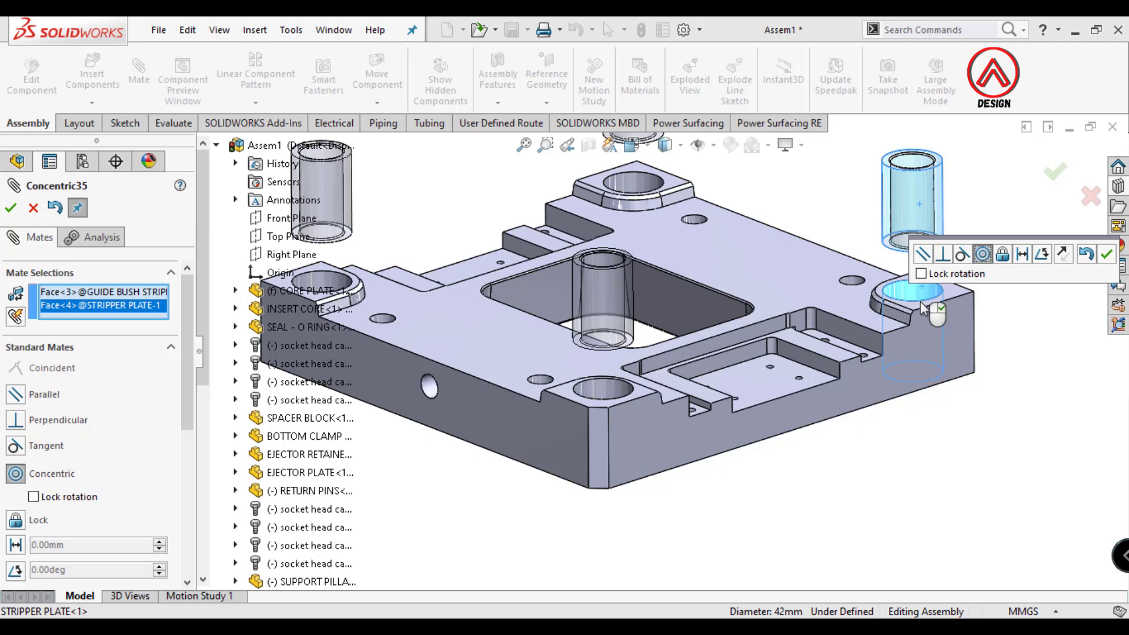
{"action": "left_click", "coordinate": [1107, 254]}
{"action": "scroll", "coordinate": [604, 265], "scroll_direction": "up", "scroll_amount": 3}
{"action": "left_click", "coordinate": [574, 435]}
{"action": "scroll", "coordinate": [627, 502], "scroll_direction": "up", "scroll_amount": 3}
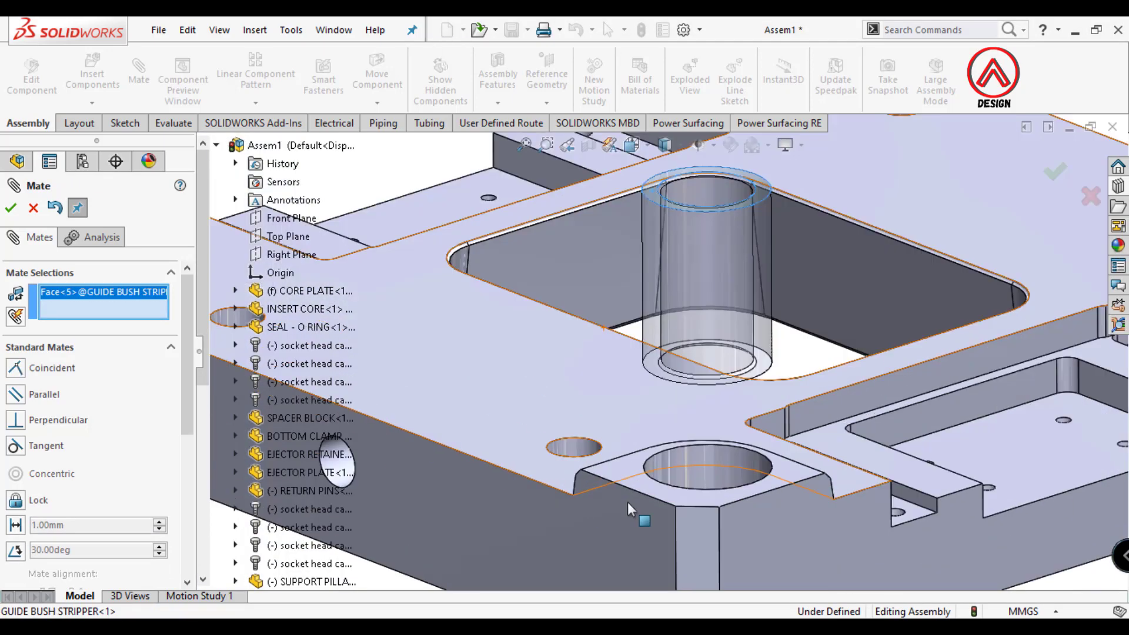
{"action": "left_click", "coordinate": [627, 463]}
{"action": "left_click", "coordinate": [849, 518]}
- Mate the stripper plate concentric with two guide pins
{"action": "scroll", "coordinate": [794, 474], "scroll_direction": "down", "scroll_amount": 3}
{"action": "scroll", "coordinate": [794, 474], "scroll_direction": "down", "scroll_amount": 2}
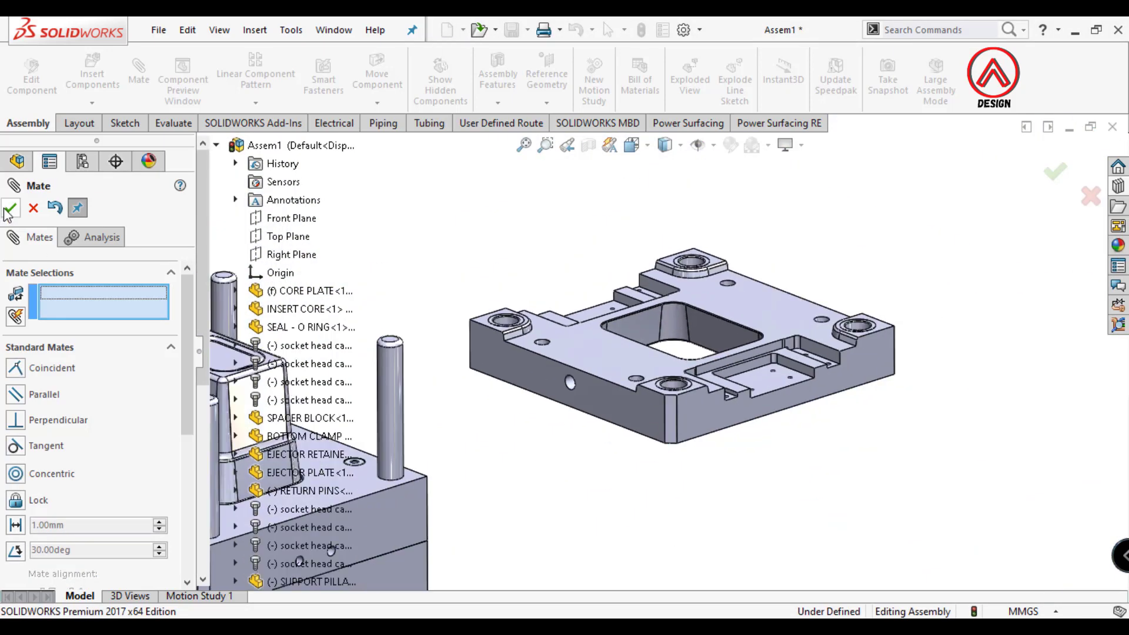
{"action": "scroll", "coordinate": [726, 297], "scroll_direction": "down", "scroll_amount": 3}
{"action": "scroll", "coordinate": [676, 347], "scroll_direction": "up", "scroll_amount": 2}
{"action": "scroll", "coordinate": [800, 347], "scroll_direction": "up", "scroll_amount": 4}
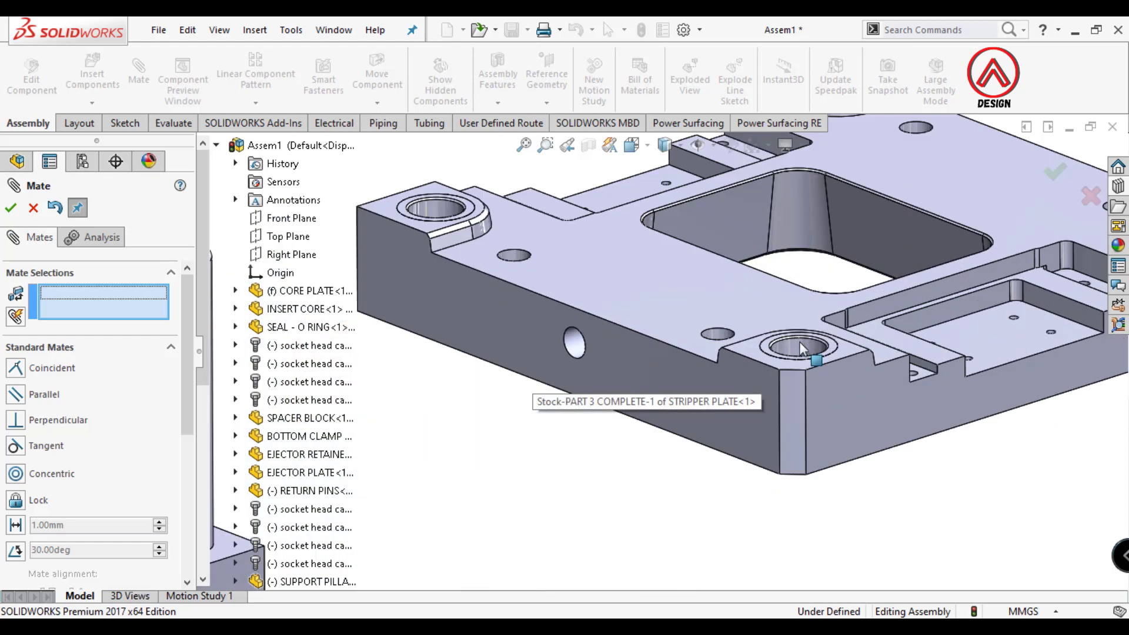
{"action": "scroll", "coordinate": [797, 353], "scroll_direction": "down", "scroll_amount": 3}
{"action": "scroll", "coordinate": [545, 357], "scroll_direction": "up", "scroll_amount": 2}
{"action": "left_click", "coordinate": [544, 356]}
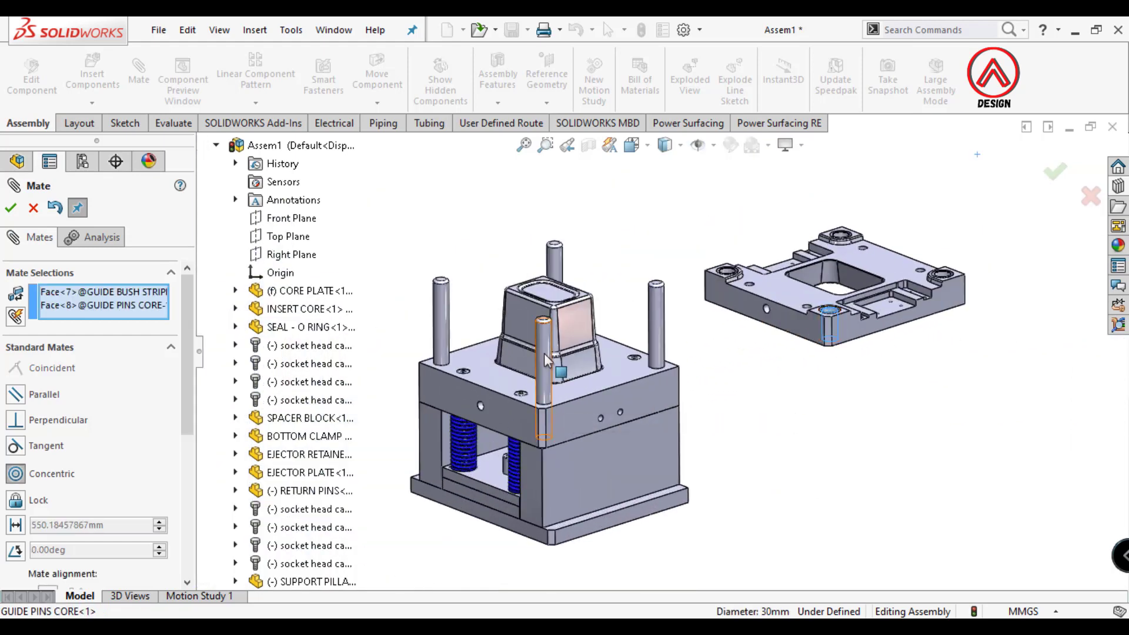
{"action": "left_click", "coordinate": [536, 404]}
{"action": "scroll", "coordinate": [668, 333], "scroll_direction": "up", "scroll_amount": 2}
{"action": "scroll", "coordinate": [659, 264], "scroll_direction": "up", "scroll_amount": 3}
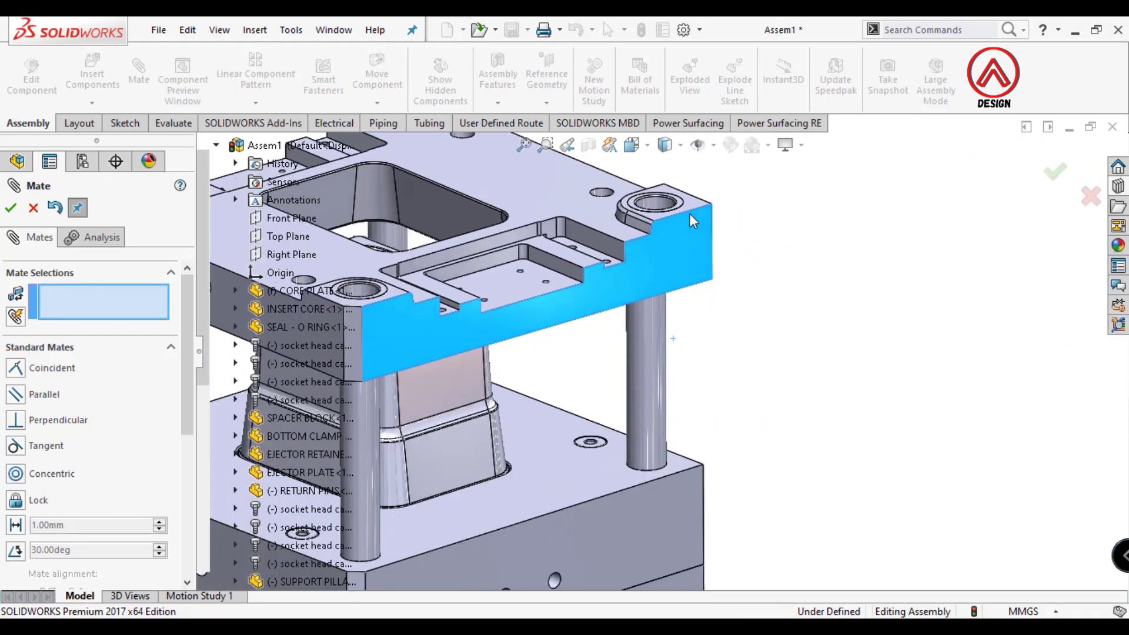
{"action": "scroll", "coordinate": [654, 191], "scroll_direction": "up", "scroll_amount": 1}
{"action": "left_click", "coordinate": [863, 280]}
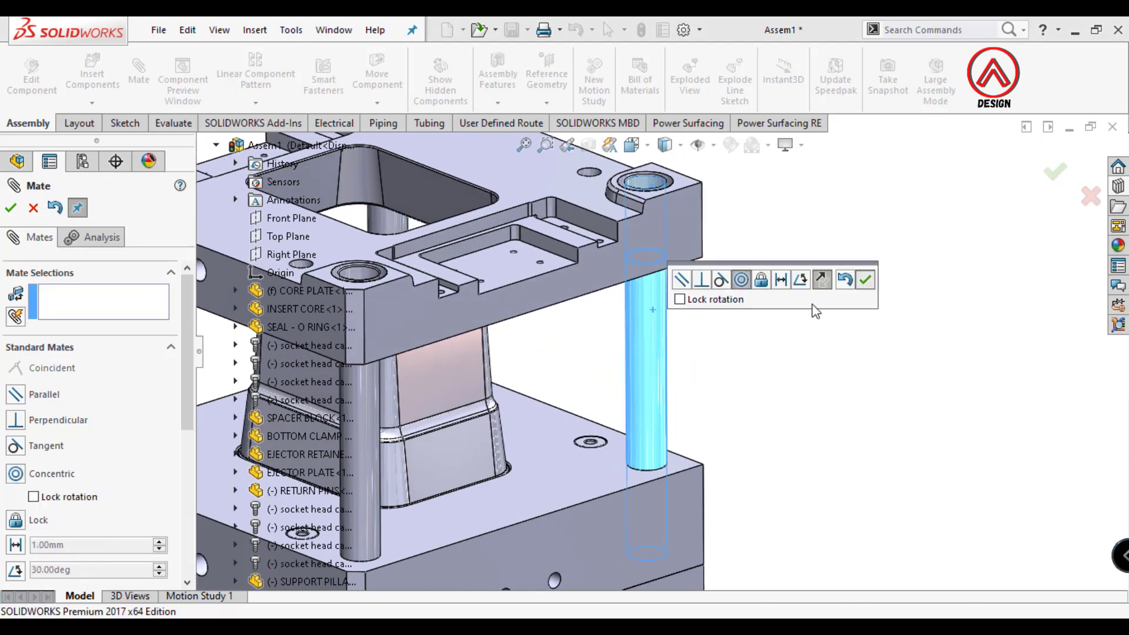
- Mate the stripper plate concentric with the return pin
{"action": "scroll", "coordinate": [813, 305], "scroll_direction": "down", "scroll_amount": 3}
{"action": "scroll", "coordinate": [554, 281], "scroll_direction": "up", "scroll_amount": 2}
{"action": "left_click", "coordinate": [554, 281]}
{"action": "scroll", "coordinate": [550, 309], "scroll_direction": "up", "scroll_amount": 2}
{"action": "scroll", "coordinate": [549, 309], "scroll_direction": "up", "scroll_amount": 2}
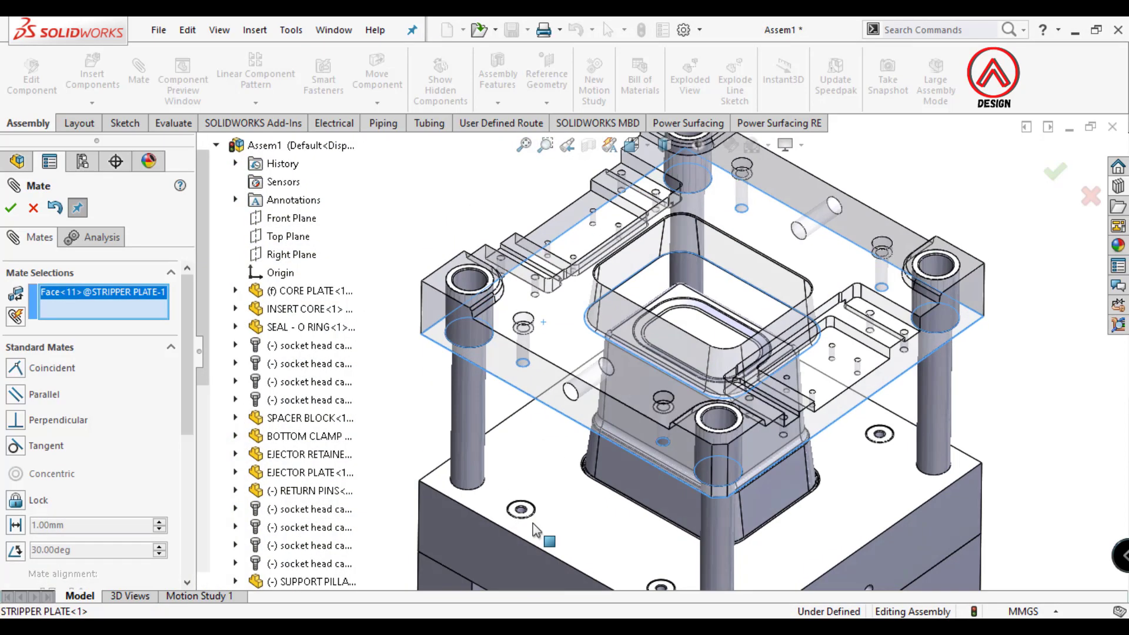
{"action": "scroll", "coordinate": [608, 383], "scroll_direction": "up", "scroll_amount": 4}
{"action": "left_click", "coordinate": [619, 374]}
{"action": "left_click", "coordinate": [801, 398]}
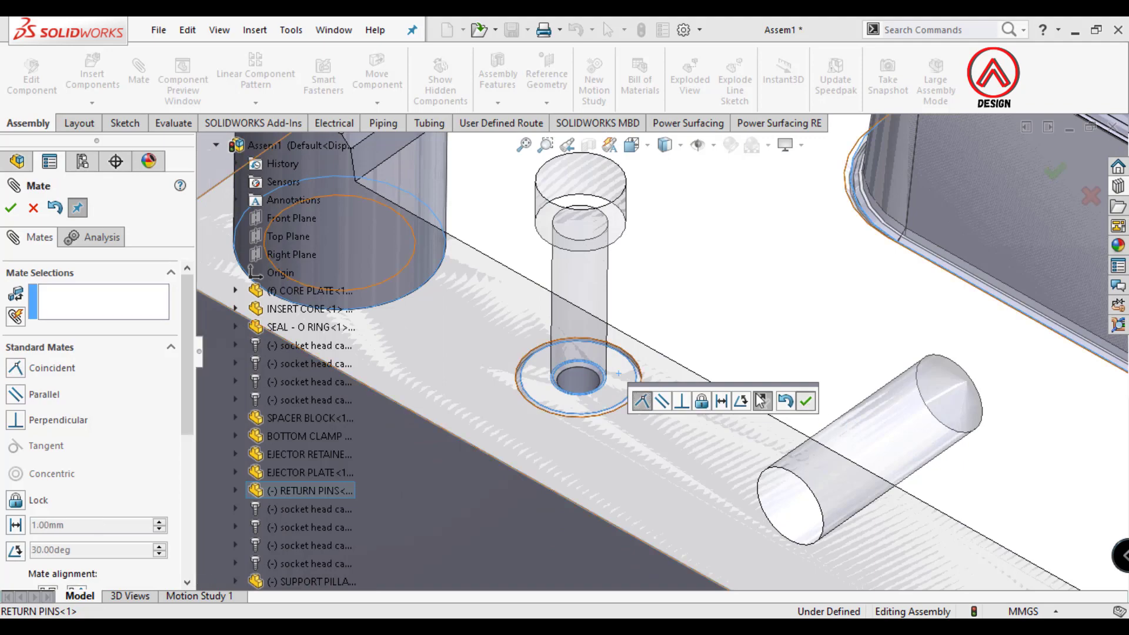
{"action": "scroll", "coordinate": [647, 323], "scroll_direction": "down", "scroll_amount": 5}
- Drop an ISO 4762 hexagon socket head screw from the Toolbox into a stripper-plate bolt hole
{"action": "key", "text": "Escape"}
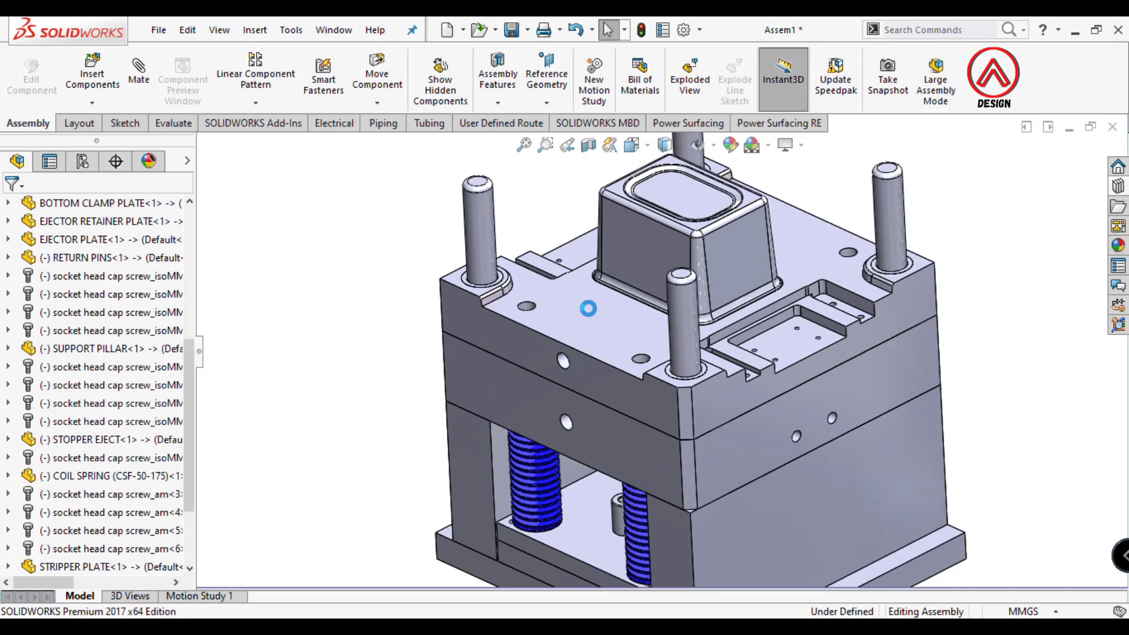
{"action": "scroll", "coordinate": [586, 312], "scroll_direction": "up", "scroll_amount": 5}
{"action": "scroll", "coordinate": [543, 439], "scroll_direction": "up", "scroll_amount": 2}
{"action": "left_click", "coordinate": [1117, 224]}
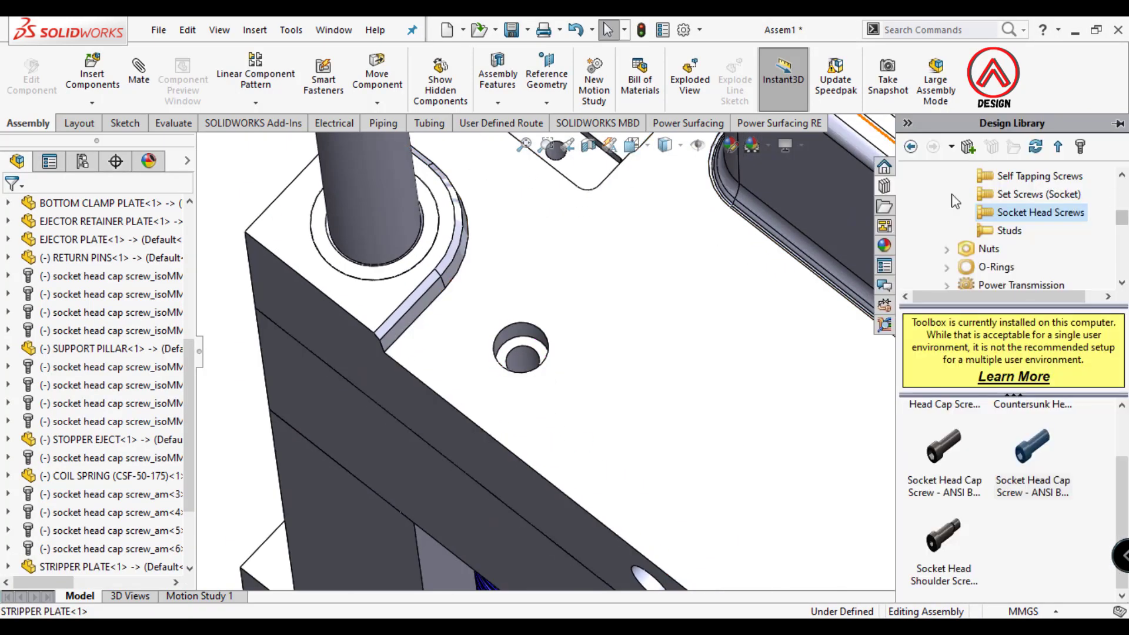
{"action": "left_click", "coordinate": [928, 231]}
{"action": "scroll", "coordinate": [950, 250], "scroll_direction": "down", "scroll_amount": 2}
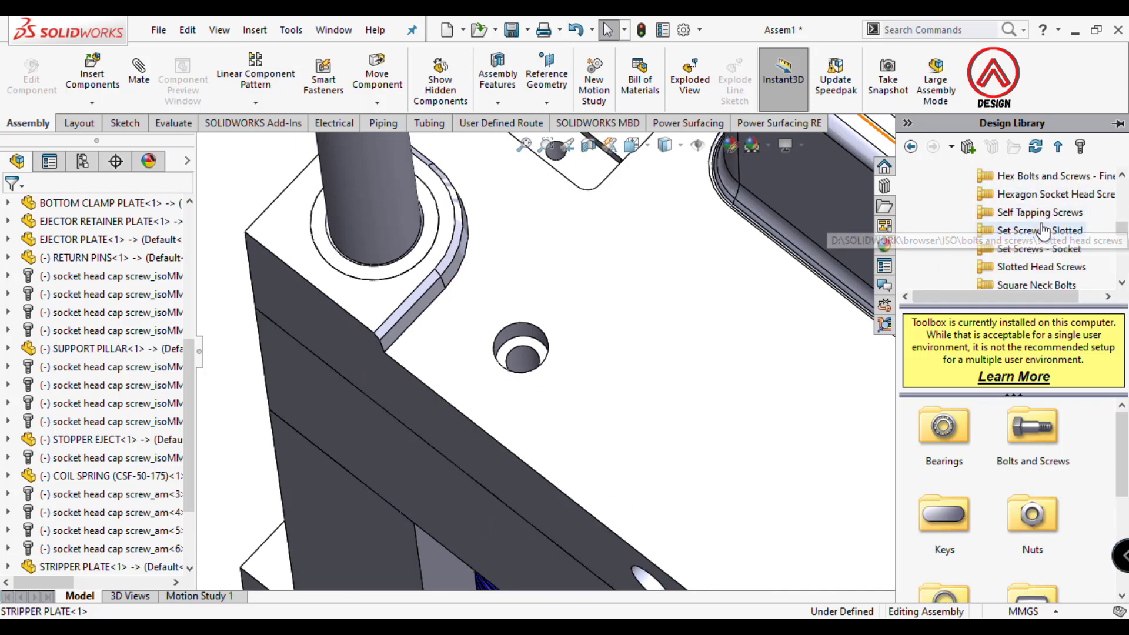
{"action": "left_click", "coordinate": [1037, 197]}
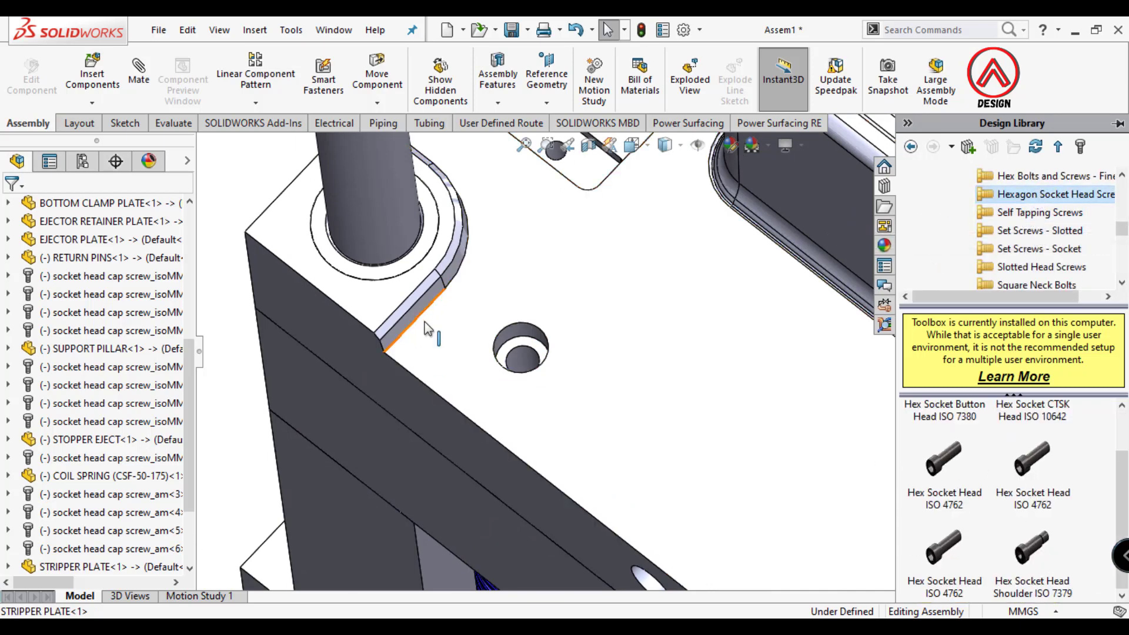
{"action": "scroll", "coordinate": [427, 329], "scroll_direction": "down", "scroll_amount": 2}
{"action": "left_click_drag", "start_coordinate": [428, 329], "coordinate": [696, 391]}
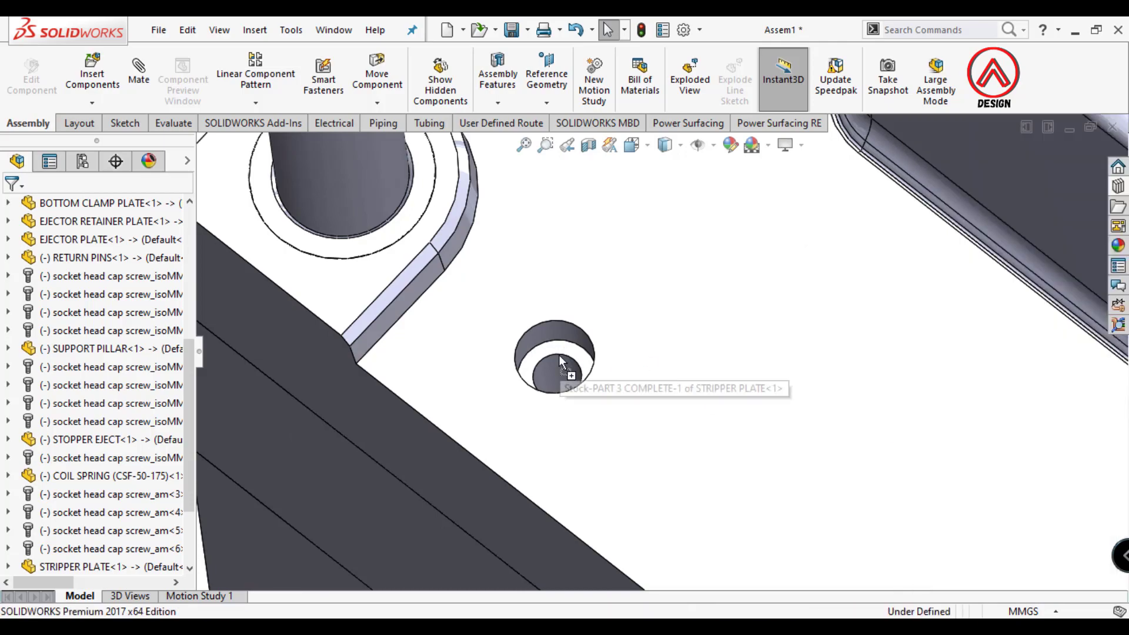
{"action": "left_click_drag", "start_coordinate": [560, 357], "coordinate": [559, 355]}
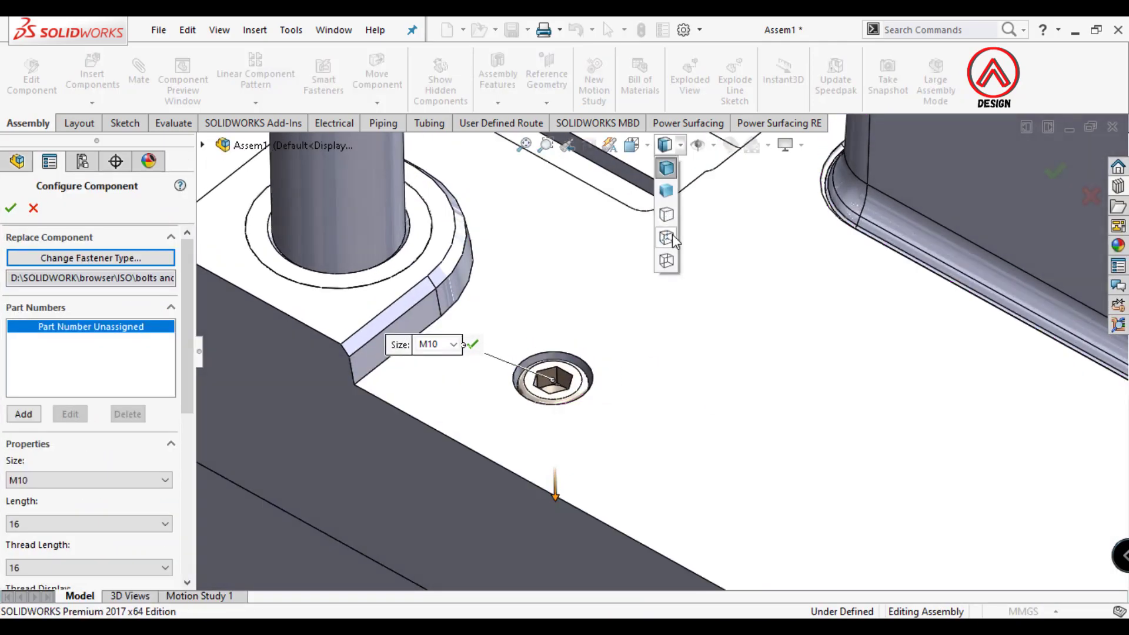
- Size the screw to M10 and lengthen it to 60 mm, checking depth with hidden edges
{"action": "left_click", "coordinate": [673, 237]}
{"action": "scroll", "coordinate": [605, 329], "scroll_direction": "up", "scroll_amount": 5}
{"action": "scroll", "coordinate": [605, 317], "scroll_direction": "down", "scroll_amount": 5}
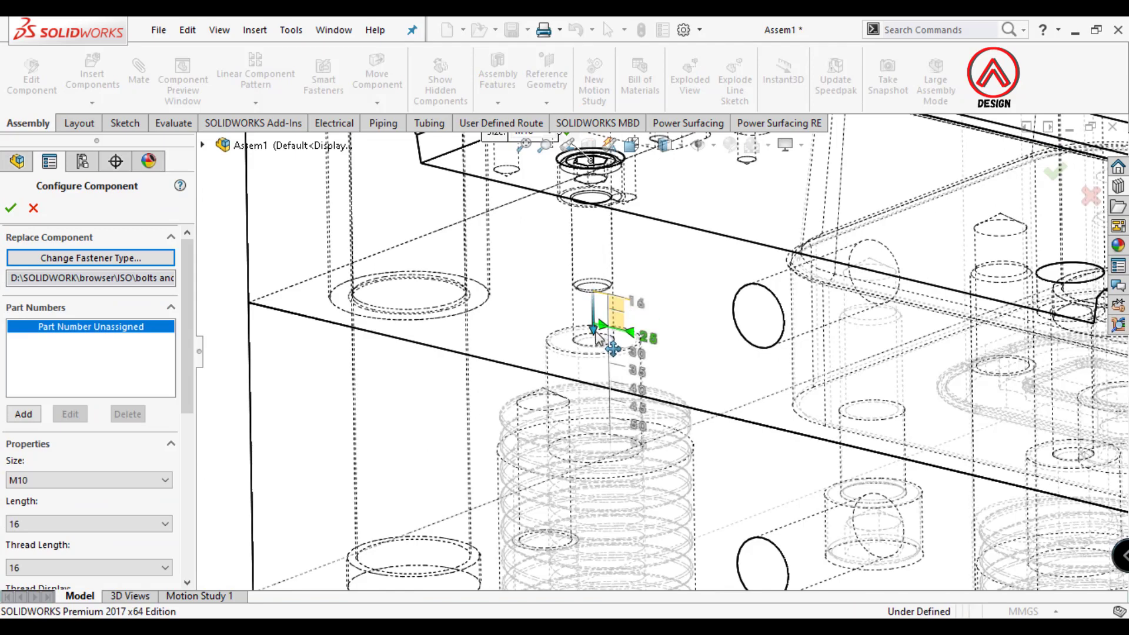
{"action": "left_click_drag", "start_coordinate": [597, 438], "coordinate": [599, 440]}
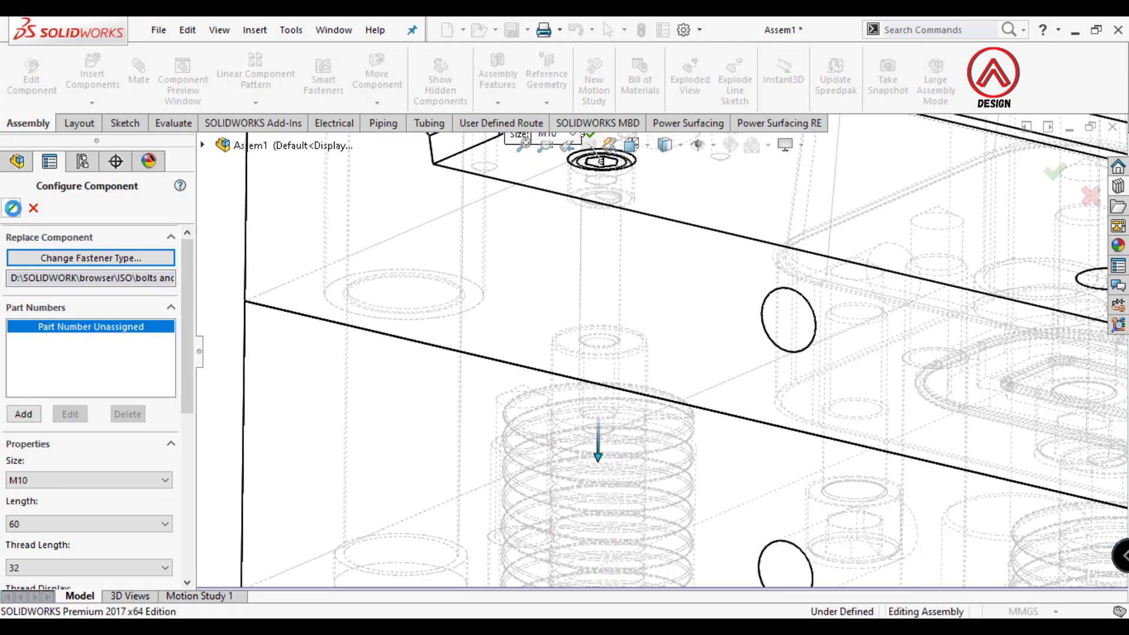
{"action": "key", "text": "Return"}
- Restore the shaded-with-edges display and check the screw placement
{"action": "scroll", "coordinate": [705, 335], "scroll_direction": "up", "scroll_amount": 3}
{"action": "left_click", "coordinate": [666, 170]}
{"action": "scroll", "coordinate": [676, 329], "scroll_direction": "up", "scroll_amount": 2}
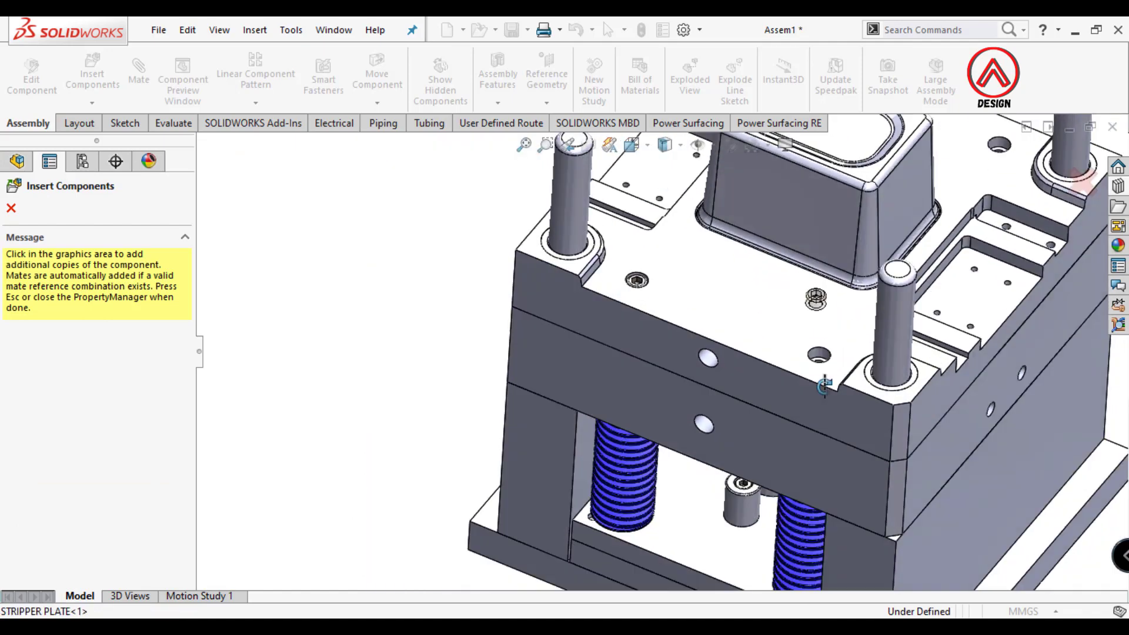
{"action": "scroll", "coordinate": [683, 335], "scroll_direction": "down", "scroll_amount": 5}
{"action": "scroll", "coordinate": [683, 335], "scroll_direction": "down", "scroll_amount": 3}
{"action": "scroll", "coordinate": [682, 335], "scroll_direction": "up", "scroll_amount": 2}
{"action": "scroll", "coordinate": [682, 335], "scroll_direction": "up", "scroll_amount": 5}
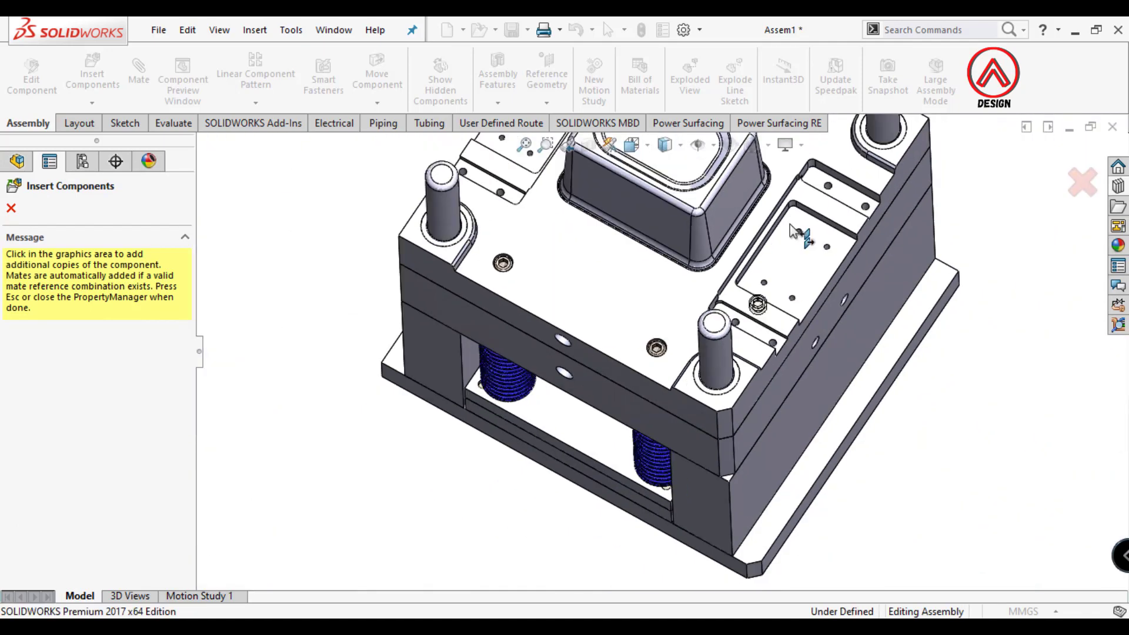
- Review the placed M10 screws from other angles and finish placing the copies
{"action": "middle_click_drag", "start_coordinate": [682, 335], "coordinate": [700, 294]}
{"action": "scroll", "coordinate": [679, 403], "scroll_direction": "down", "scroll_amount": 5}
{"action": "scroll", "coordinate": [728, 393], "scroll_direction": "up", "scroll_amount": 5}
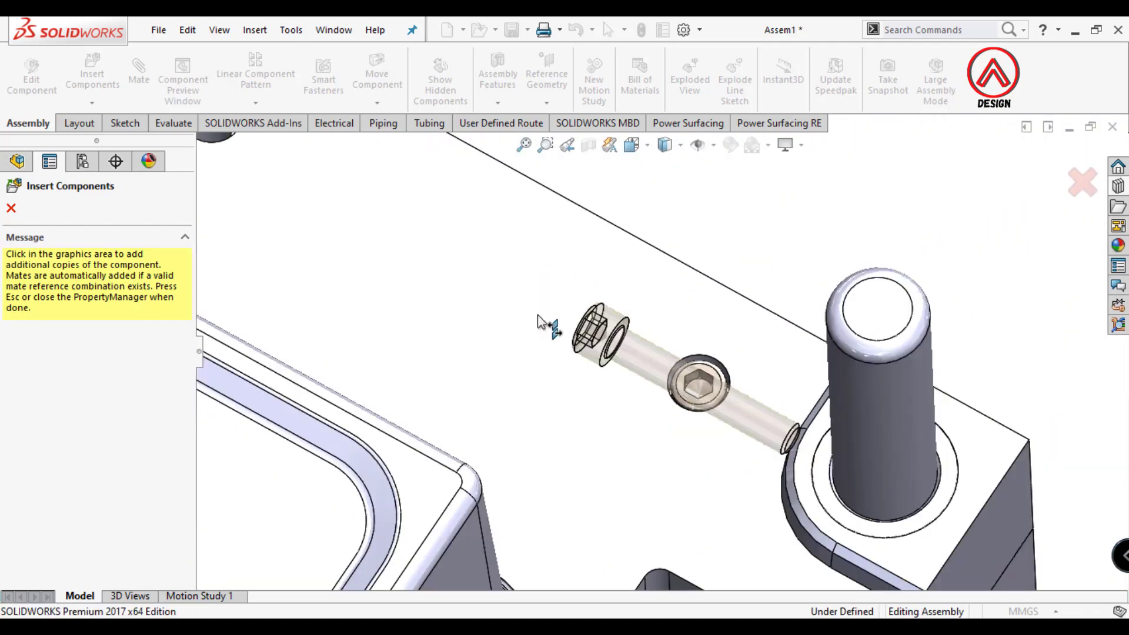
{"action": "middle_click_drag", "start_coordinate": [542, 322], "coordinate": [467, 264]}
{"action": "scroll", "coordinate": [499, 259], "scroll_direction": "down", "scroll_amount": 5}
{"action": "left_click", "coordinate": [11, 205]}
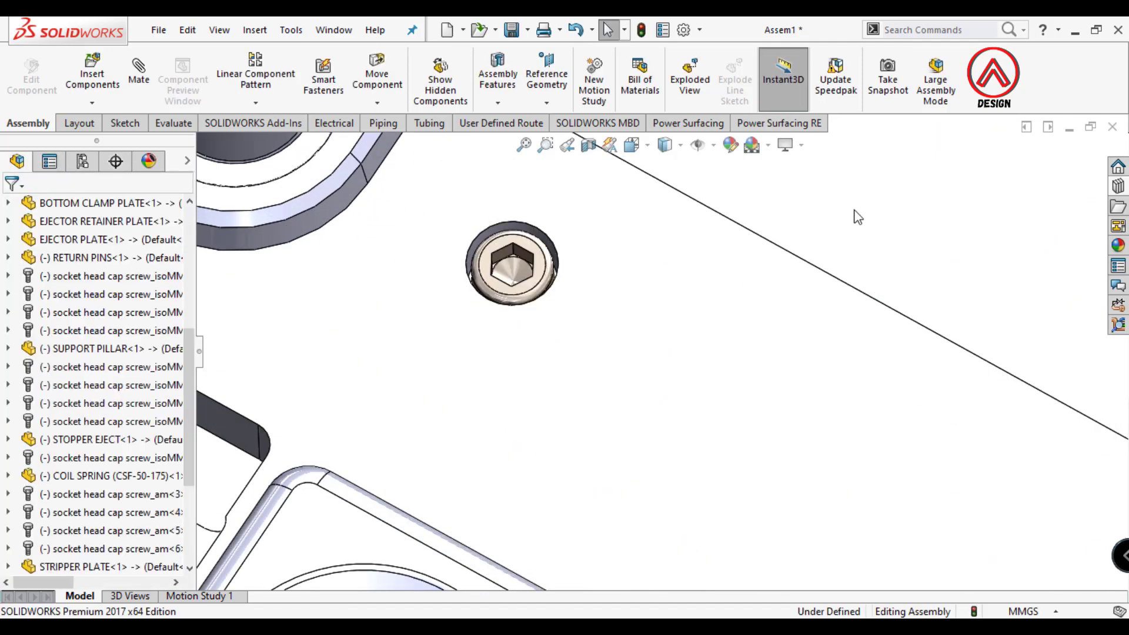
{"action": "scroll", "coordinate": [811, 361], "scroll_direction": "up", "scroll_amount": 5}
{"action": "scroll", "coordinate": [713, 453], "scroll_direction": "up", "scroll_amount": 3}
{"action": "scroll", "coordinate": [681, 331], "scroll_direction": "down", "scroll_amount": 3}
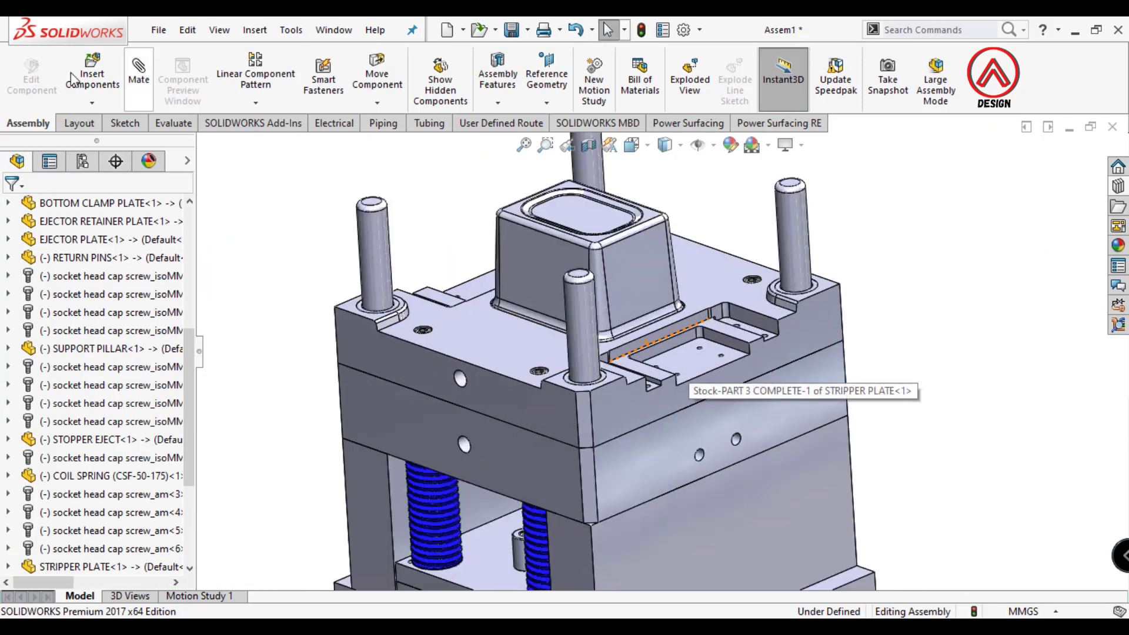
{"action": "left_click", "coordinate": [92, 73]}
- Insert the BASE SLIDER part beside the mold
{"action": "left_click", "coordinate": [106, 494]}
{"action": "scroll", "coordinate": [408, 255], "scroll_direction": "down", "scroll_amount": 1}
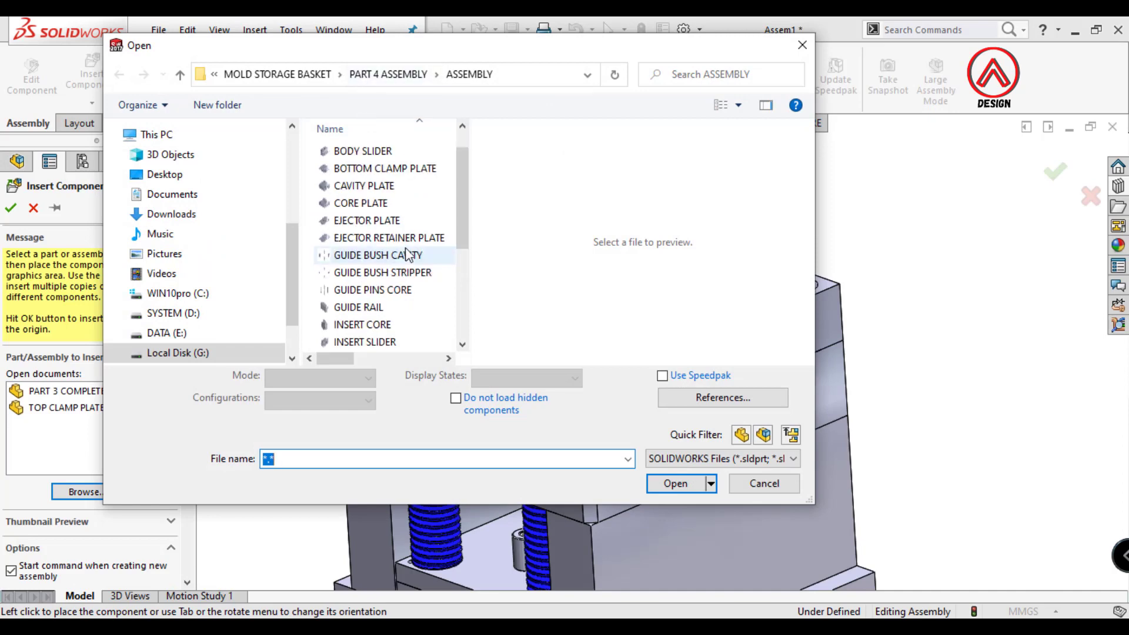
{"action": "scroll", "coordinate": [379, 247], "scroll_direction": "down", "scroll_amount": 3}
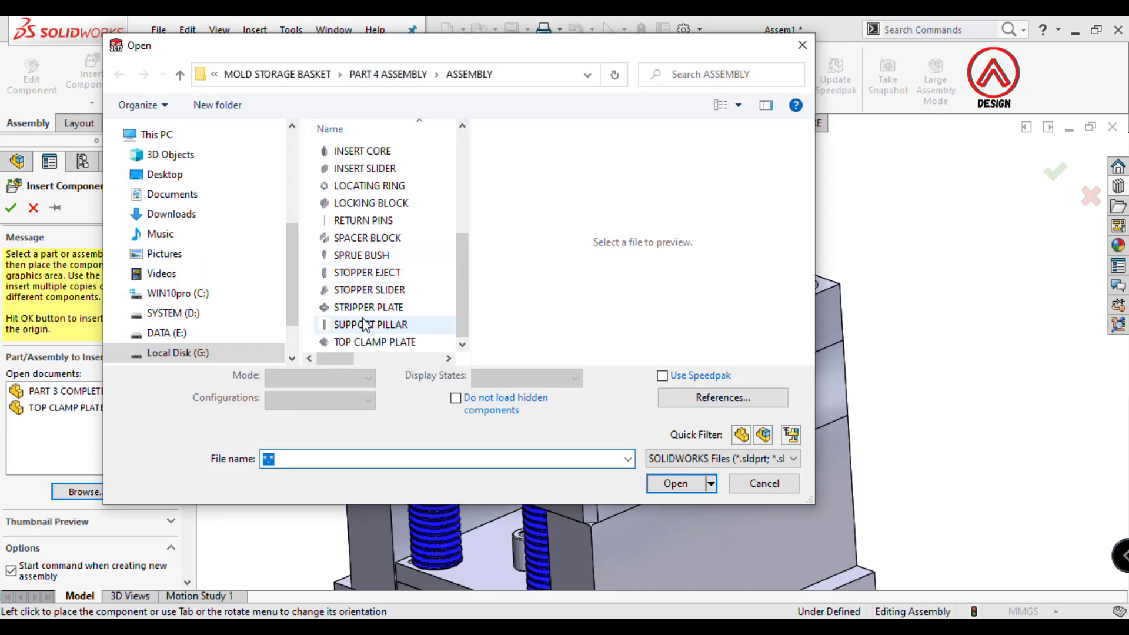
{"action": "scroll", "coordinate": [364, 324], "scroll_direction": "up", "scroll_amount": 3}
{"action": "scroll", "coordinate": [353, 252], "scroll_direction": "up", "scroll_amount": 1}
{"action": "left_click", "coordinate": [361, 170]}
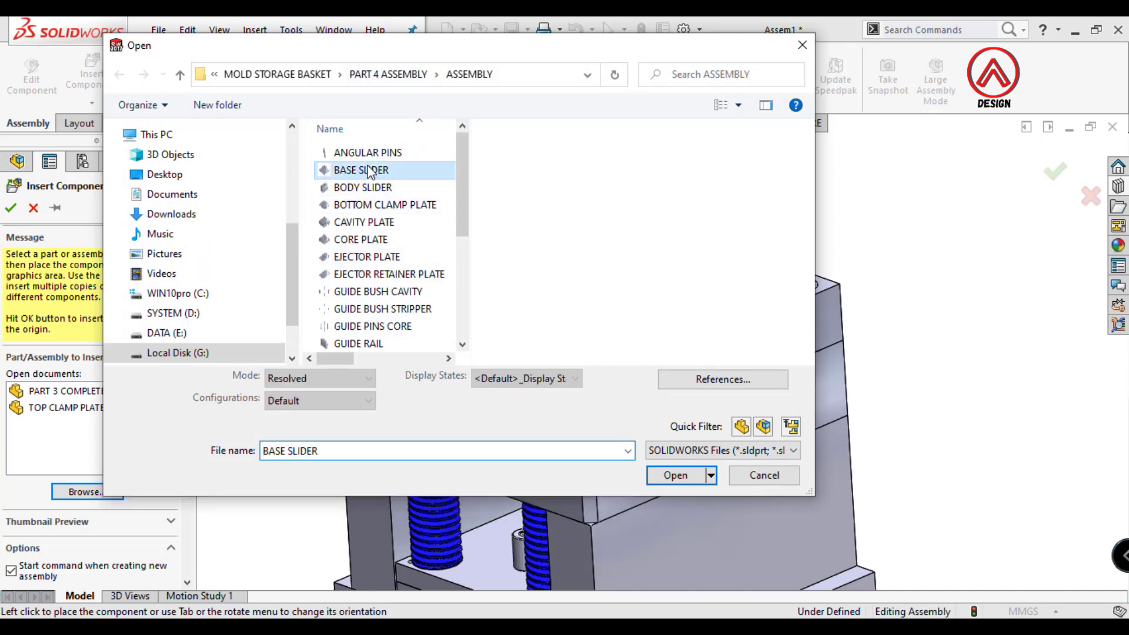
{"action": "left_click", "coordinate": [679, 474]}
{"action": "left_click", "coordinate": [841, 353]}
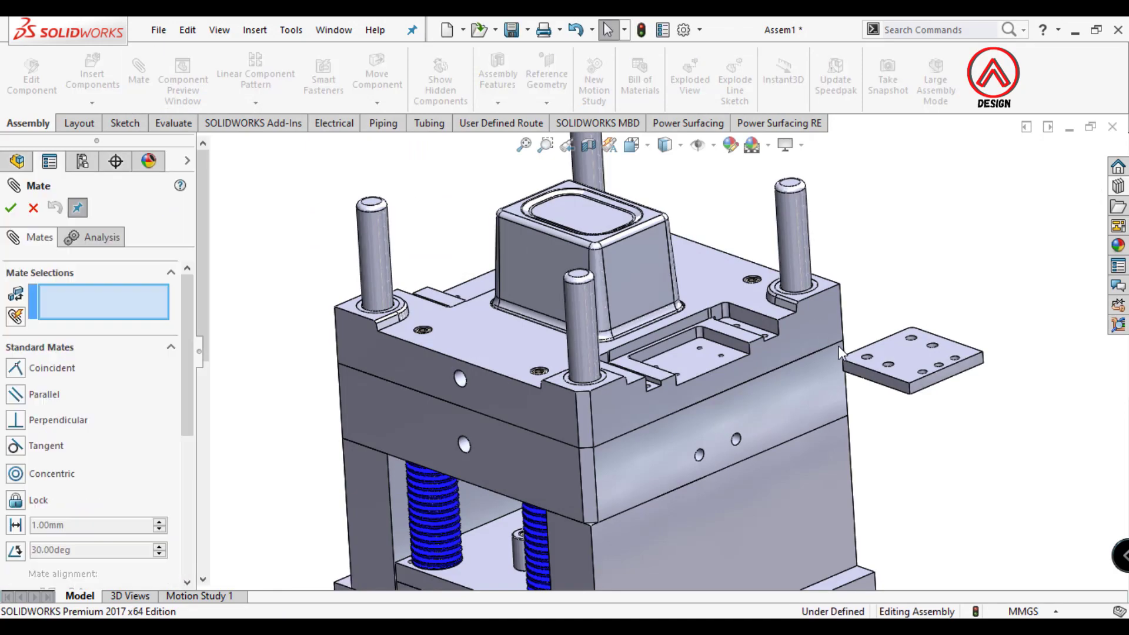
- Mate the base slider to the stripper plate with two coincident face mates
{"action": "scroll", "coordinate": [841, 352], "scroll_direction": "down", "scroll_amount": 3}
{"action": "left_click", "coordinate": [778, 439]}
{"action": "middle_click_drag", "start_coordinate": [778, 439], "coordinate": [437, 369]}
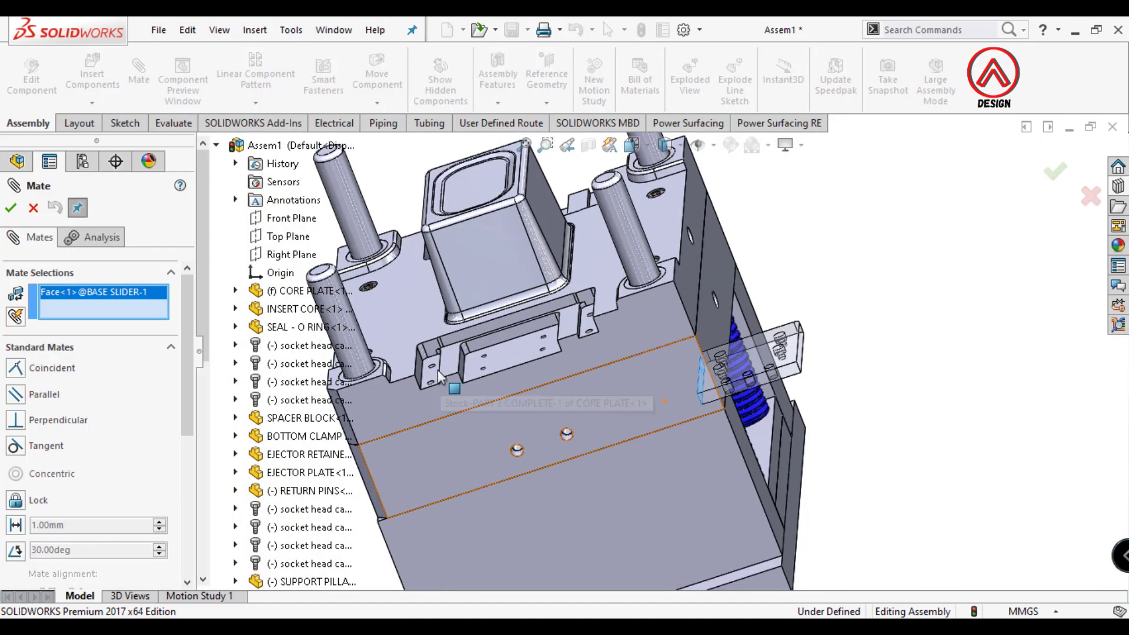
{"action": "scroll", "coordinate": [438, 370], "scroll_direction": "down", "scroll_amount": 5}
{"action": "left_click", "coordinate": [587, 335]}
{"action": "left_click", "coordinate": [798, 397]}
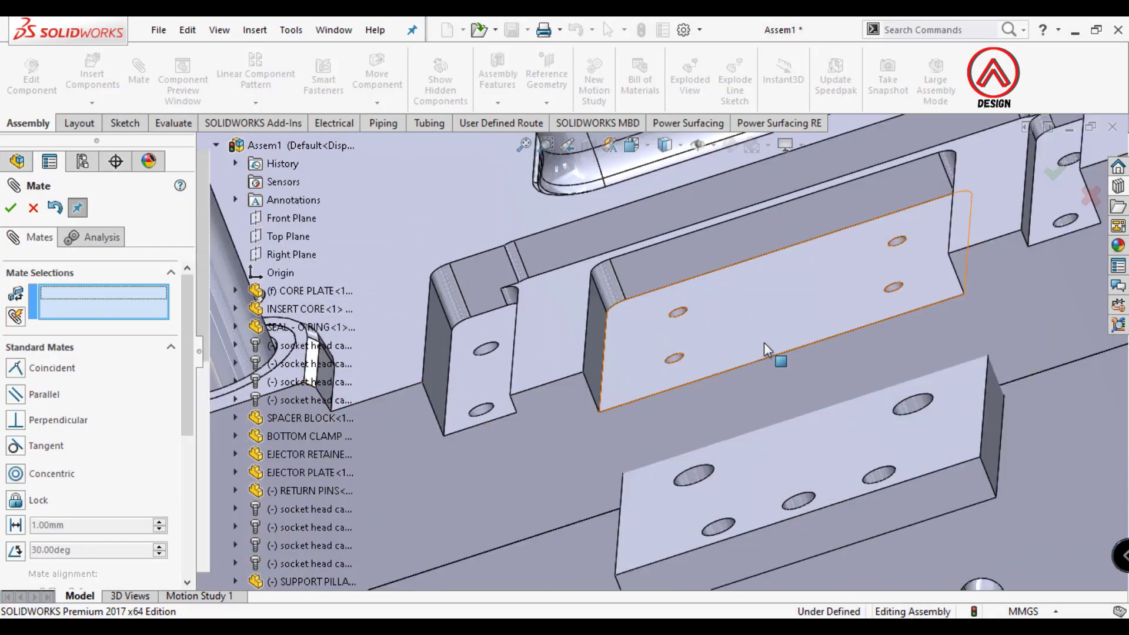
{"action": "left_click", "coordinate": [764, 342]}
{"action": "mouse_move", "coordinate": [756, 316]}
{"action": "middle_mouse_down"}
{"action": "mouse_move", "coordinate": [818, 302]}
{"action": "mouse_move", "coordinate": [568, 270]}
{"action": "middle_mouse_up"}
{"action": "left_click", "coordinate": [819, 302]}
{"action": "left_click", "coordinate": [989, 332]}
- Add the final coincident mate between the slider and stripper plate, then close mating
{"action": "left_click", "coordinate": [569, 270]}
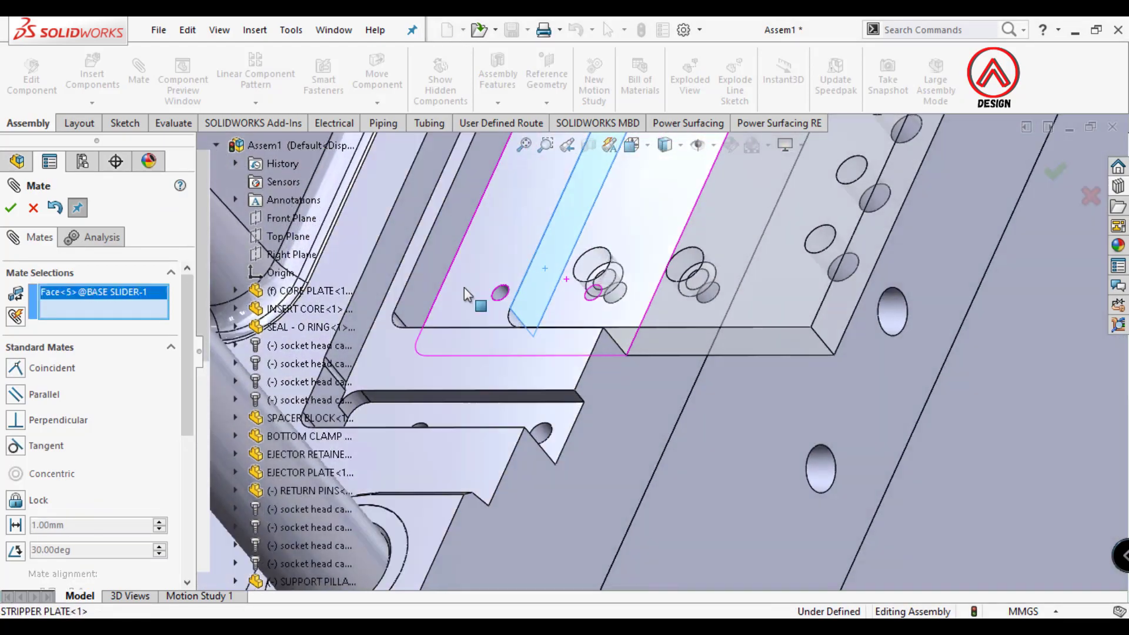
{"action": "left_click", "coordinate": [435, 274]}
{"action": "left_click", "coordinate": [424, 278]}
{"action": "mouse_move", "coordinate": [424, 278]}
{"action": "middle_mouse_down"}
{"action": "mouse_move", "coordinate": [622, 193]}
{"action": "mouse_move", "coordinate": [732, 255]}
{"action": "middle_mouse_up"}
{"action": "key", "text": "Escape"}
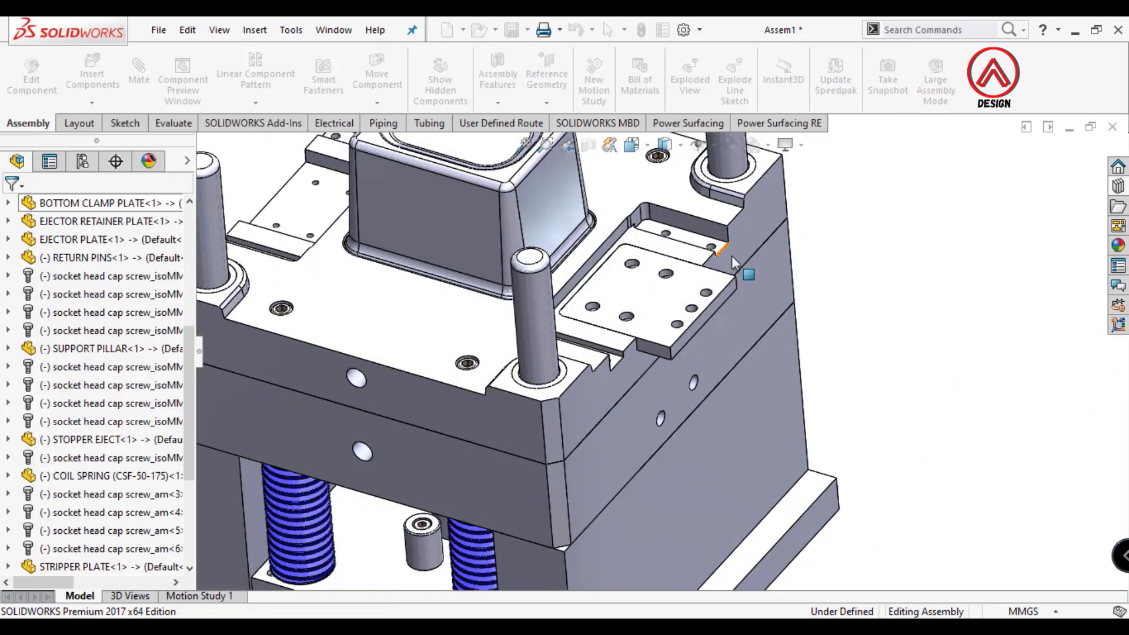
{"action": "scroll", "coordinate": [522, 323], "scroll_direction": "down", "scroll_amount": 5}
{"action": "scroll", "coordinate": [478, 442], "scroll_direction": "down", "scroll_amount": 5}
- Fit an ISO 4762 M6 × 16 socket head screw into the slider hole
{"action": "left_click", "coordinate": [1118, 187]}
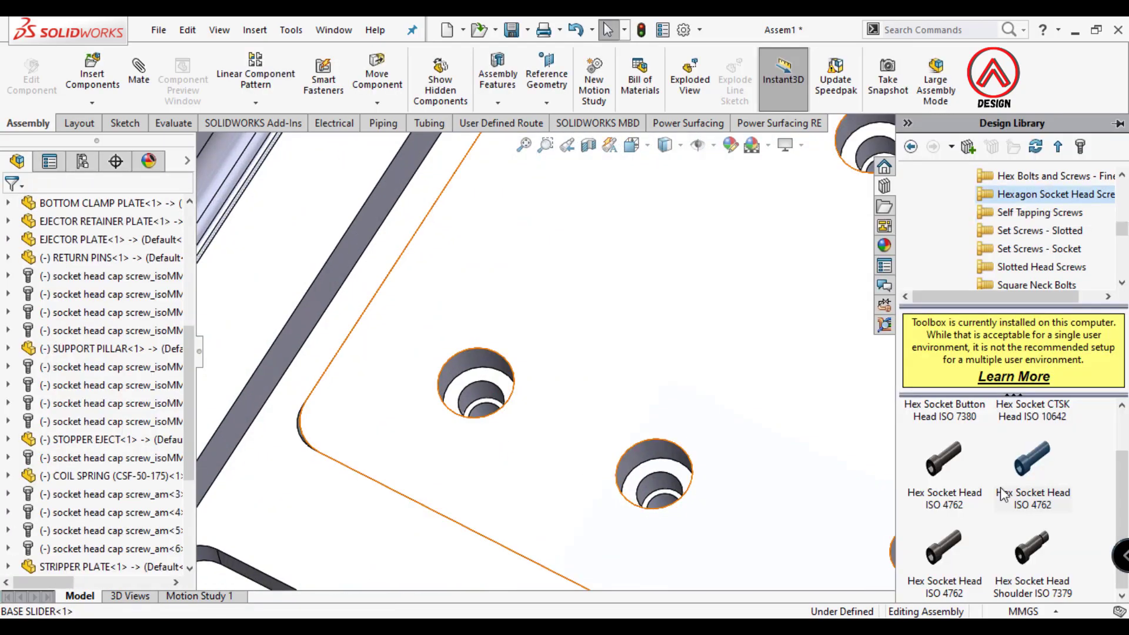
{"action": "scroll", "coordinate": [681, 454], "scroll_direction": "up", "scroll_amount": 3}
{"action": "scroll", "coordinate": [681, 453], "scroll_direction": "down", "scroll_amount": 5}
{"action": "left_click_drag", "start_coordinate": [998, 453], "coordinate": [561, 304]}
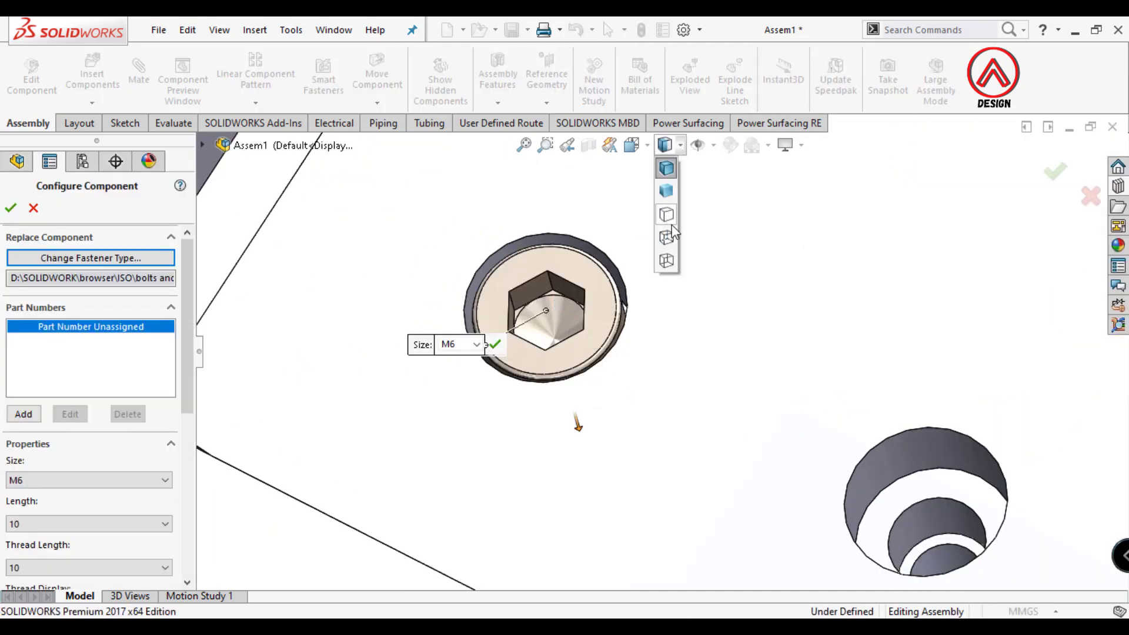
{"action": "left_click", "coordinate": [666, 237]}
{"action": "scroll", "coordinate": [673, 373], "scroll_direction": "up", "scroll_amount": 2}
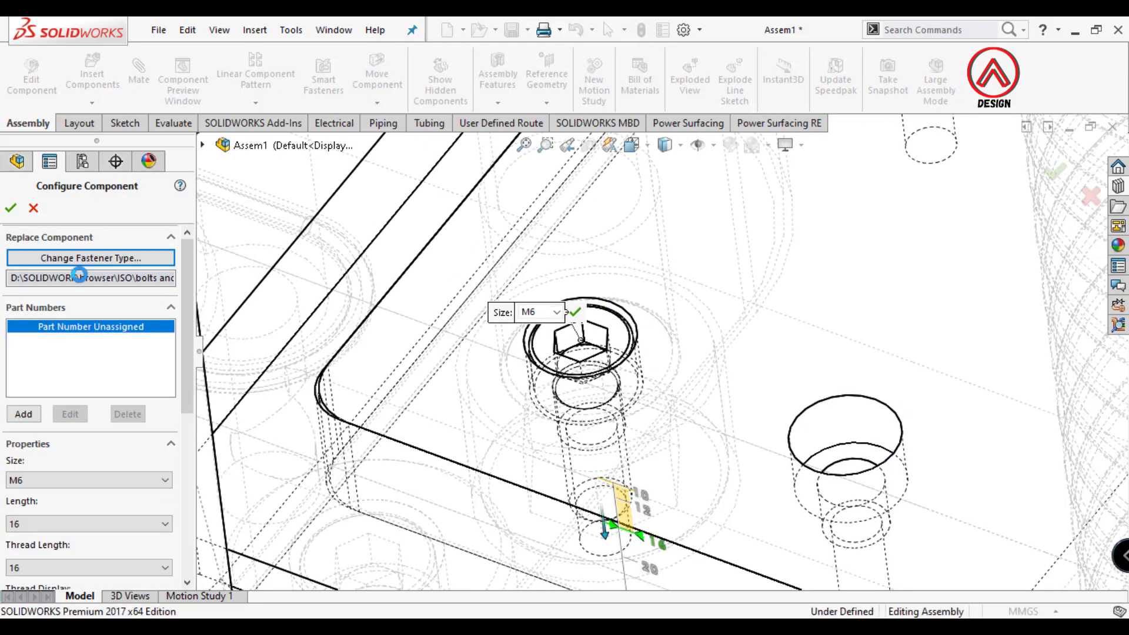
{"action": "key", "text": "Return"}
- Finish placing the M6 screw copies and return to shaded-with-edges view
{"action": "scroll", "coordinate": [840, 449], "scroll_direction": "up", "scroll_amount": 5}
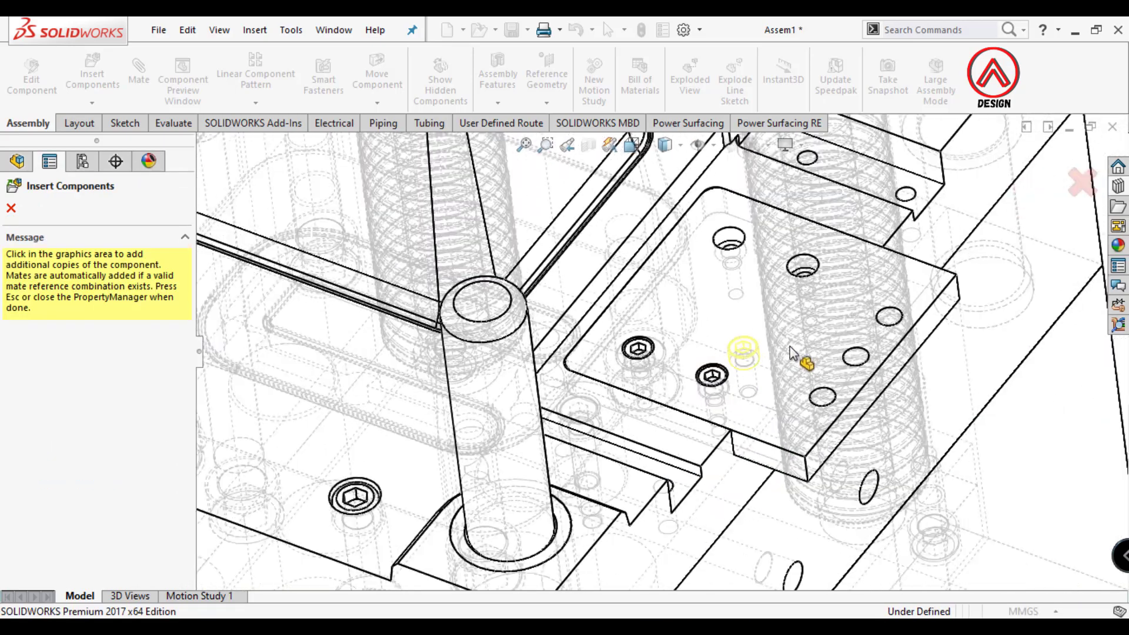
{"action": "scroll", "coordinate": [662, 361], "scroll_direction": "down", "scroll_amount": 3}
{"action": "scroll", "coordinate": [650, 389], "scroll_direction": "down", "scroll_amount": 3}
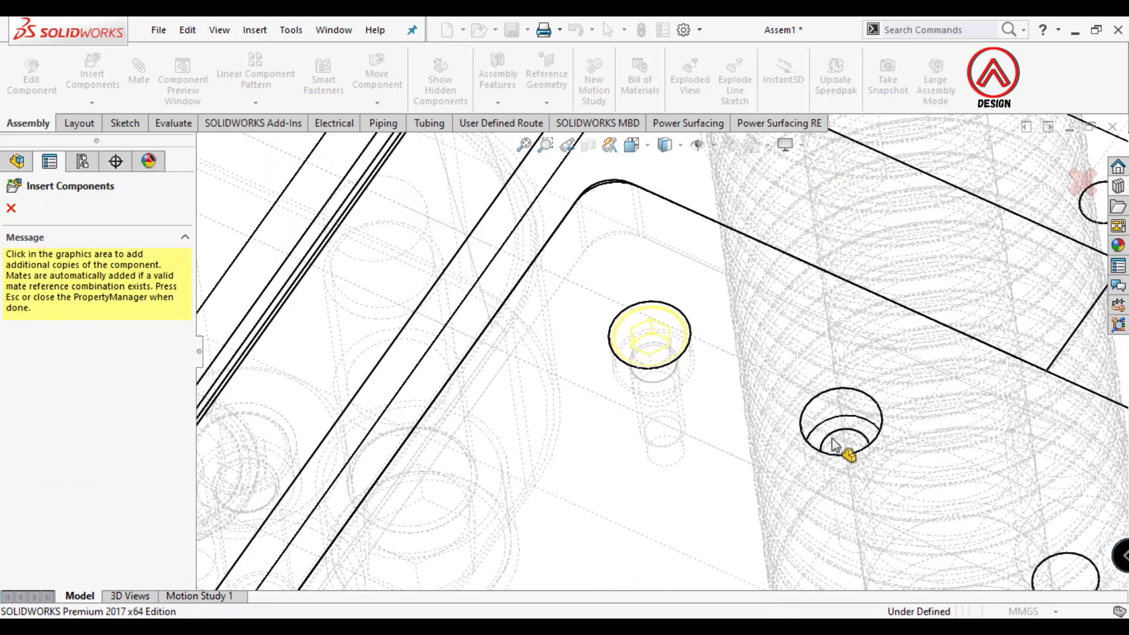
{"action": "key", "text": "Escape"}
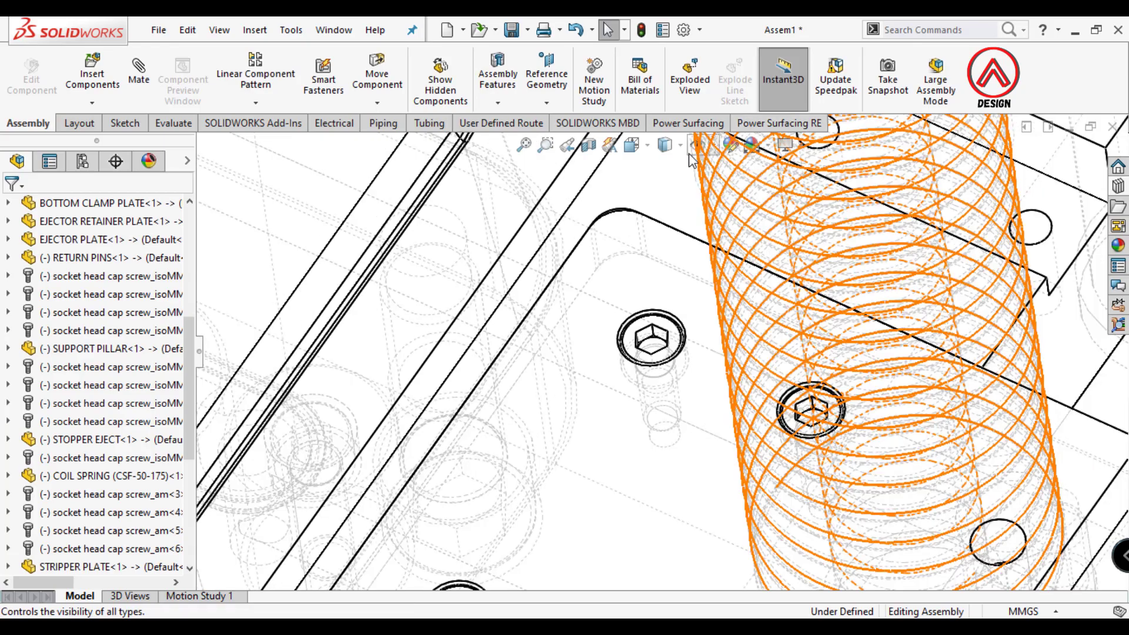
{"action": "left_click", "coordinate": [667, 168]}
{"action": "scroll", "coordinate": [831, 335], "scroll_direction": "up", "scroll_amount": 5}
{"action": "scroll", "coordinate": [670, 307], "scroll_direction": "down", "scroll_amount": 2}
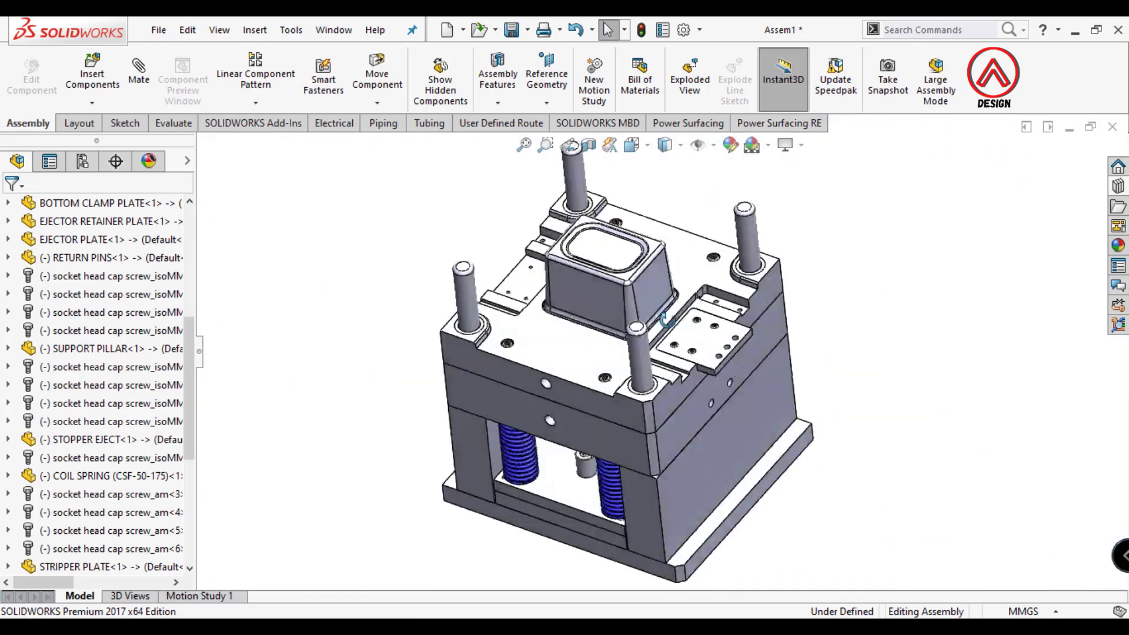
{"action": "scroll", "coordinate": [669, 307], "scroll_direction": "down", "scroll_amount": 3}
{"action": "scroll", "coordinate": [668, 307], "scroll_direction": "down", "scroll_amount": 1}
{"action": "scroll", "coordinate": [669, 307], "scroll_direction": "down", "scroll_amount": 3}
- Insert the GUIDE RAIL part beside the mold
{"action": "left_click", "coordinate": [92, 73]}
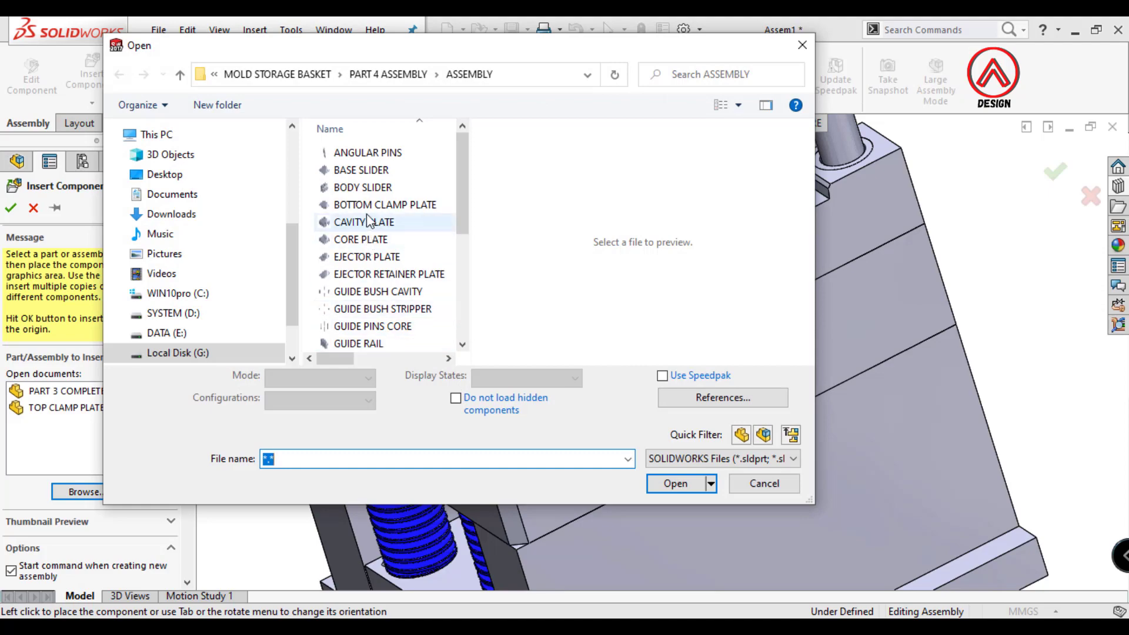
{"action": "scroll", "coordinate": [360, 170], "scroll_direction": "down", "scroll_amount": 2}
{"action": "left_click", "coordinate": [361, 255]}
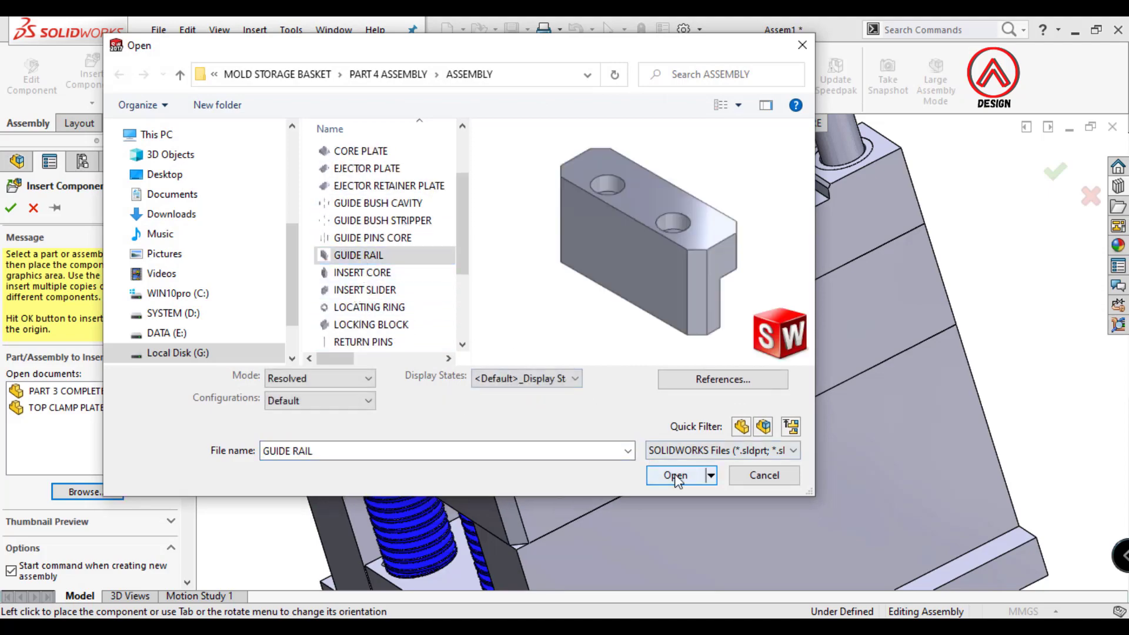
{"action": "left_click", "coordinate": [676, 483]}
{"action": "scroll", "coordinate": [658, 295], "scroll_direction": "up", "scroll_amount": 3}
{"action": "scroll", "coordinate": [501, 280], "scroll_direction": "up", "scroll_amount": 2}
{"action": "scroll", "coordinate": [501, 280], "scroll_direction": "down", "scroll_amount": 2}
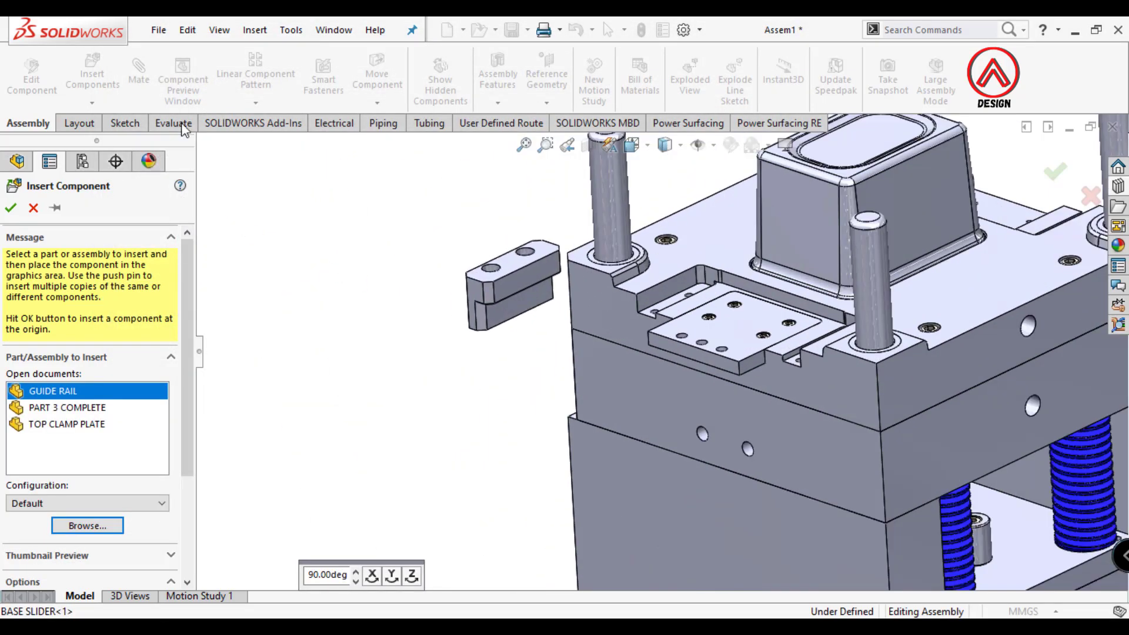
{"action": "left_click", "coordinate": [504, 284]}
- Mate the guide rail's bottom and side faces coincident to the stripper plate
{"action": "left_click", "coordinate": [138, 73]}
{"action": "left_click", "coordinate": [517, 301]}
{"action": "scroll", "coordinate": [716, 315], "scroll_direction": "down", "scroll_amount": 5}
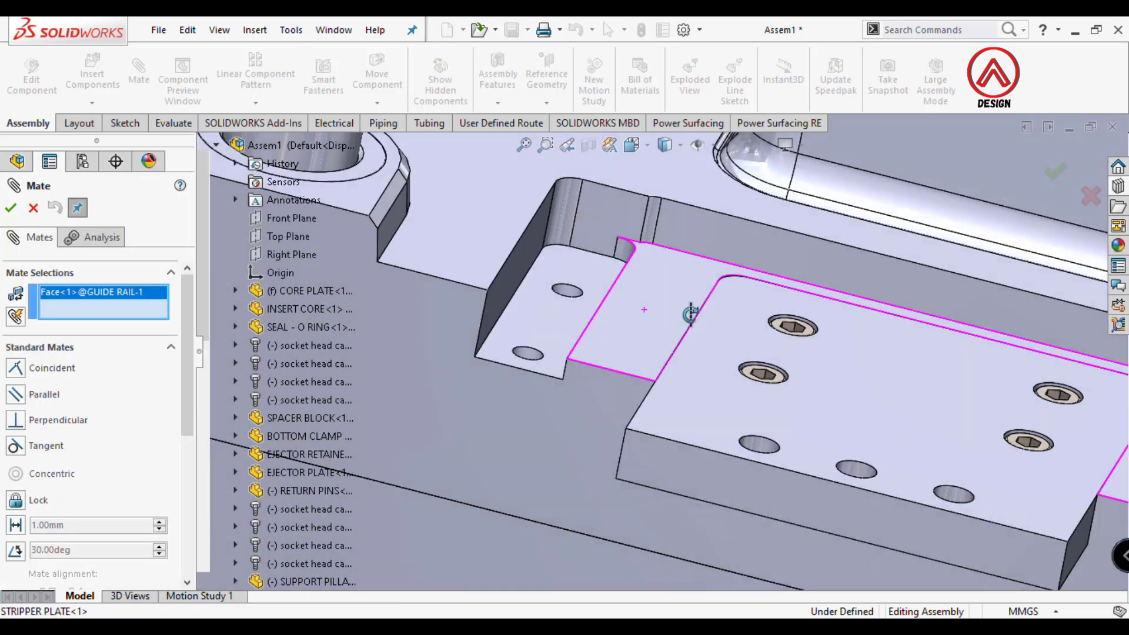
{"action": "left_click", "coordinate": [752, 384]}
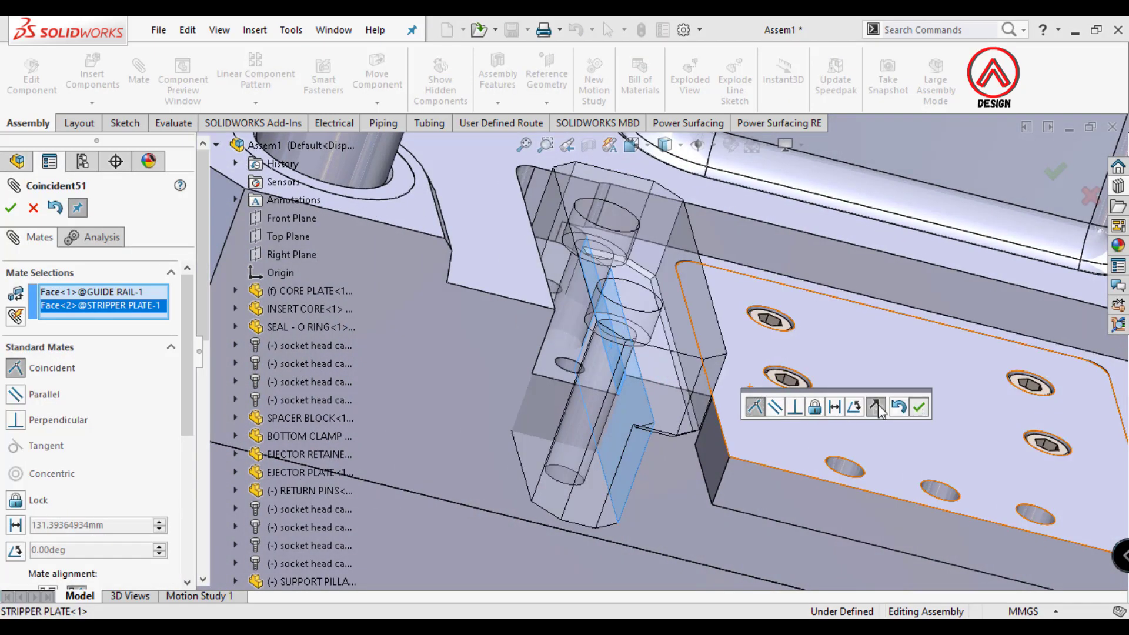
{"action": "left_click", "coordinate": [919, 407]}
{"action": "left_click", "coordinate": [557, 231]}
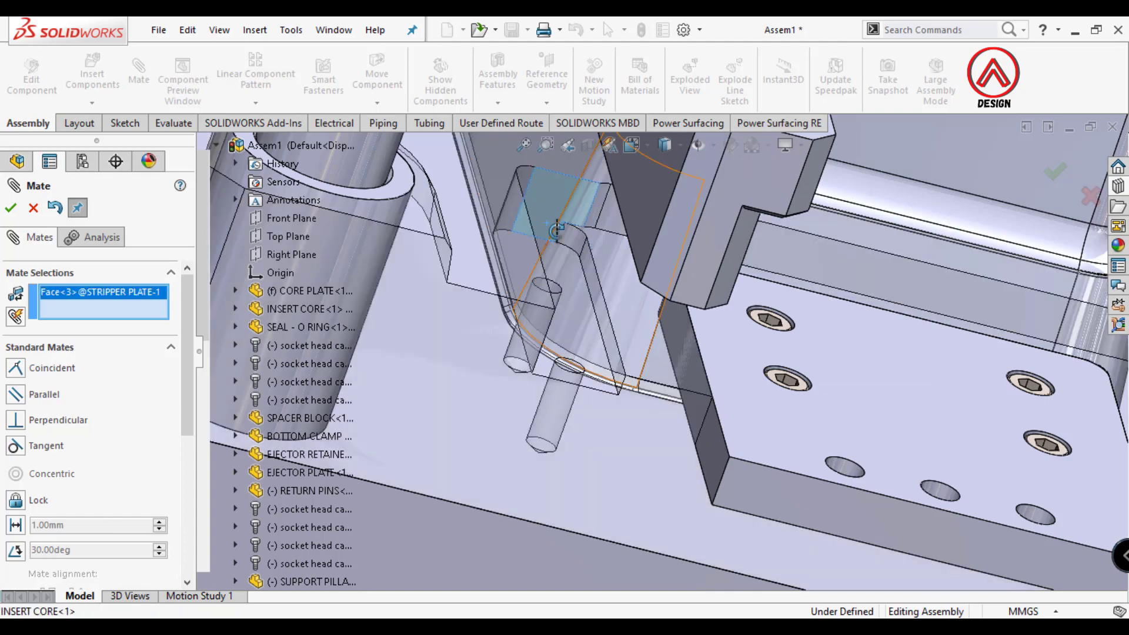
{"action": "scroll", "coordinate": [529, 330], "scroll_direction": "up", "scroll_amount": 5}
{"action": "scroll", "coordinate": [497, 438], "scroll_direction": "up", "scroll_amount": 5}
{"action": "scroll", "coordinate": [556, 276], "scroll_direction": "down", "scroll_amount": 5}
{"action": "left_click", "coordinate": [641, 238]}
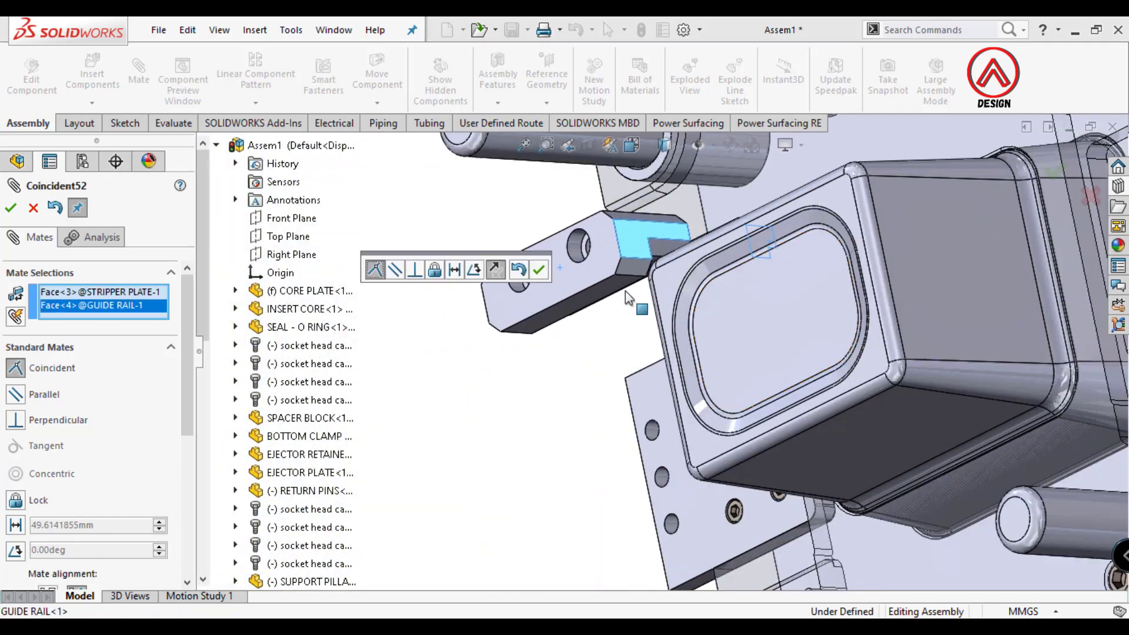
{"action": "left_click", "coordinate": [539, 269]}
- Add a third coincident mate on the guide rail's end face and finish mating
{"action": "middle_click_drag", "start_coordinate": [539, 270], "coordinate": [570, 411]}
{"action": "left_click", "coordinate": [603, 320]}
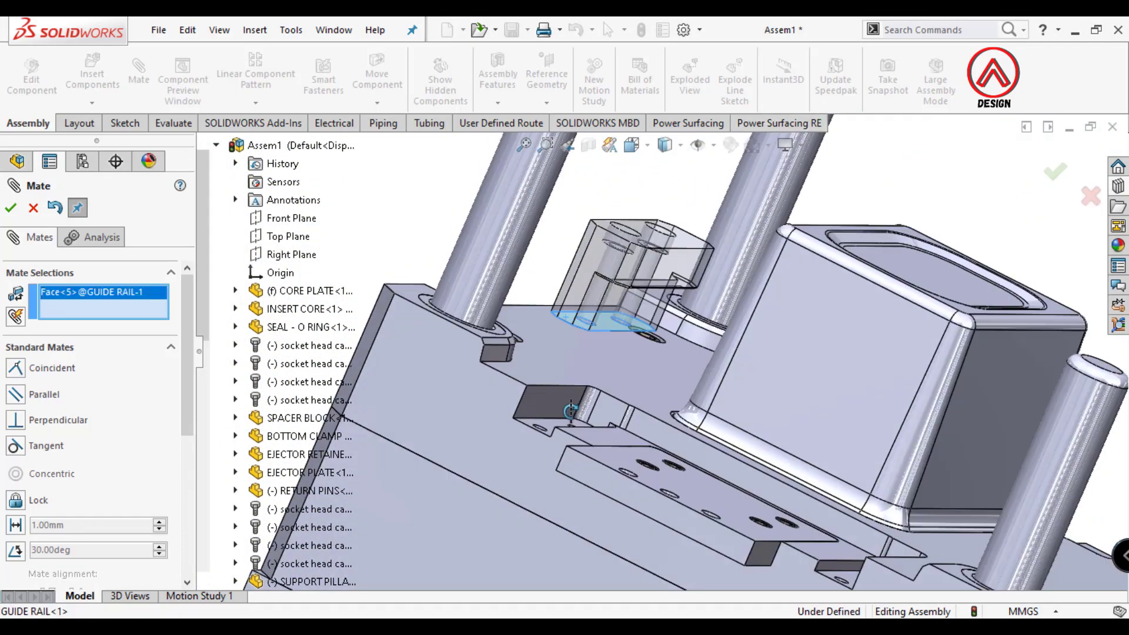
{"action": "left_click", "coordinate": [544, 419]}
{"action": "left_click", "coordinate": [602, 461]}
{"action": "mouse_move", "coordinate": [603, 461]}
{"action": "middle_mouse_down"}
{"action": "mouse_move", "coordinate": [649, 377]}
{"action": "mouse_move", "coordinate": [623, 353]}
{"action": "middle_mouse_up"}
{"action": "key", "text": "Escape"}
{"action": "scroll", "coordinate": [609, 347], "scroll_direction": "up", "scroll_amount": 5}
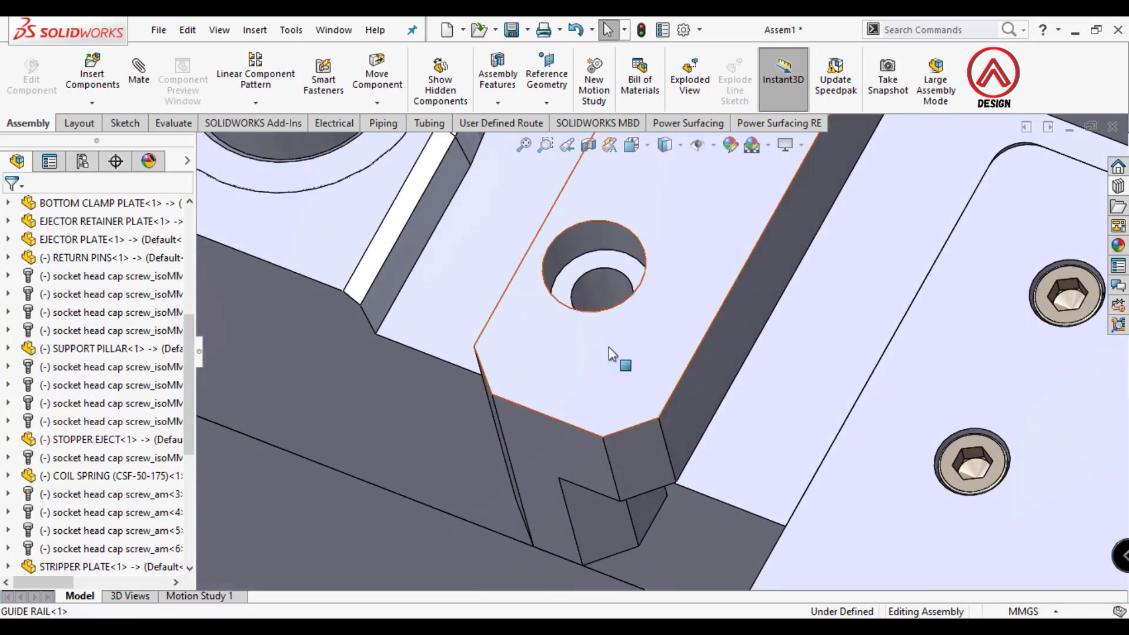
{"action": "scroll", "coordinate": [609, 347], "scroll_direction": "up", "scroll_amount": 3}
- Fit an ISO 4762 M8 screw through the rail and lengthen it to 55 mm
{"action": "left_click", "coordinate": [1118, 186]}
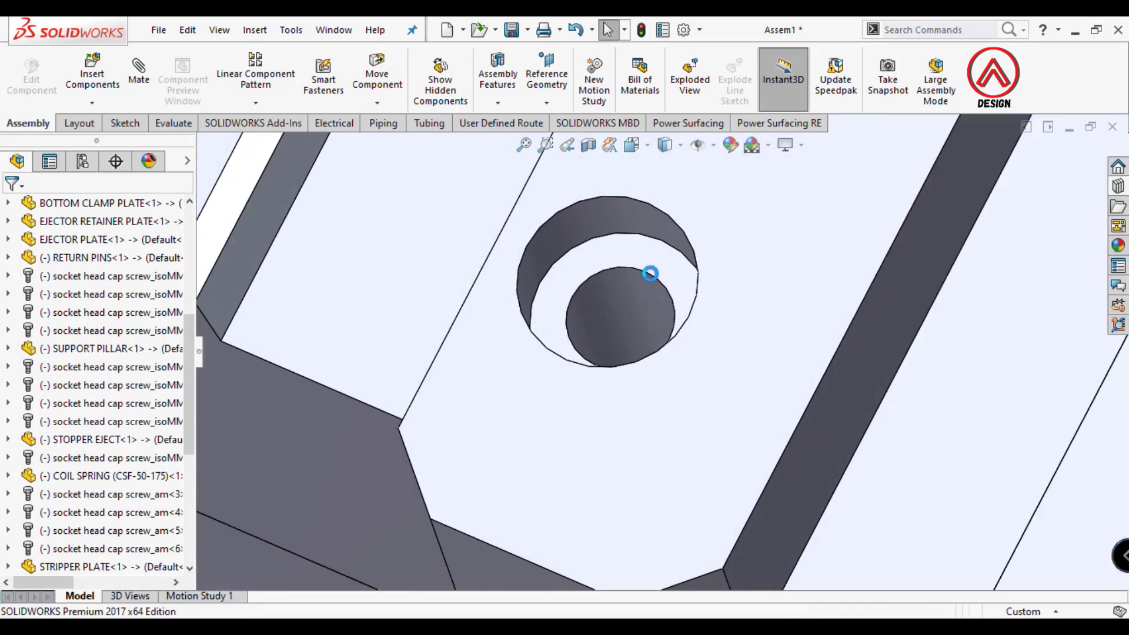
{"action": "left_click", "coordinate": [668, 147]}
{"action": "left_click", "coordinate": [667, 238]}
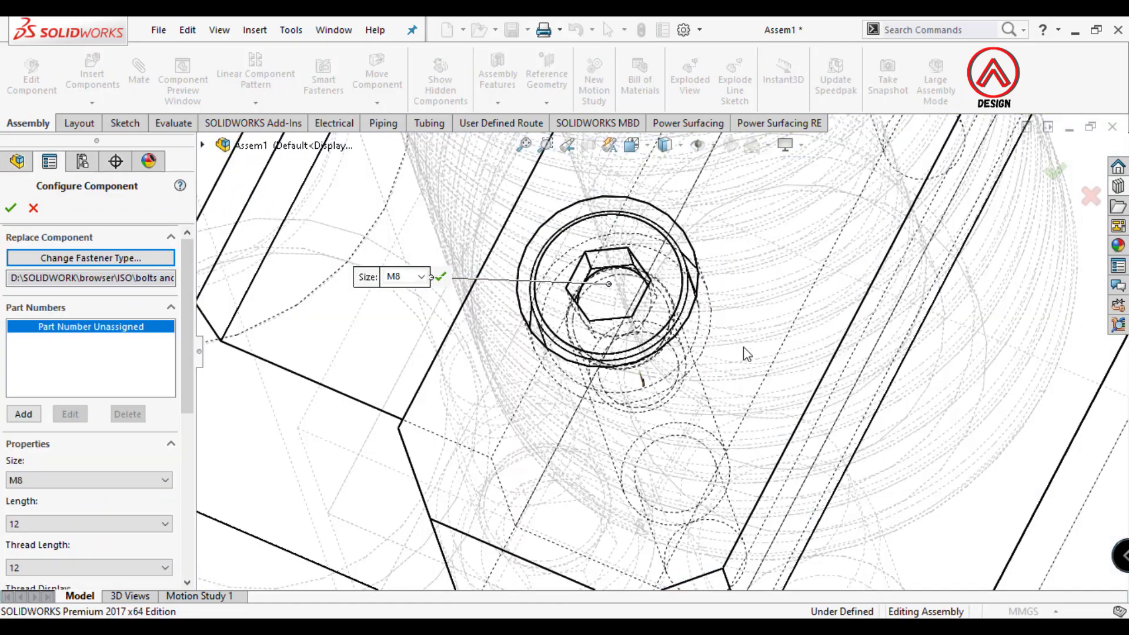
{"action": "middle_click_drag", "start_coordinate": [744, 347], "coordinate": [681, 291]}
{"action": "scroll", "coordinate": [681, 292], "scroll_direction": "up", "scroll_amount": 3}
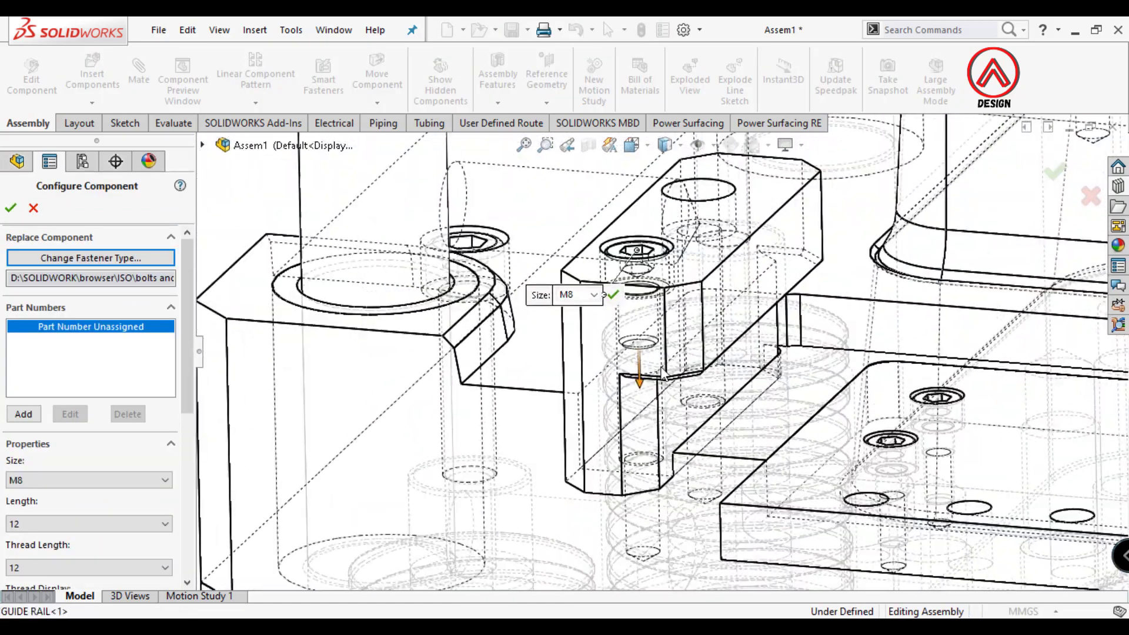
{"action": "left_click_drag", "start_coordinate": [641, 392], "coordinate": [641, 532]}
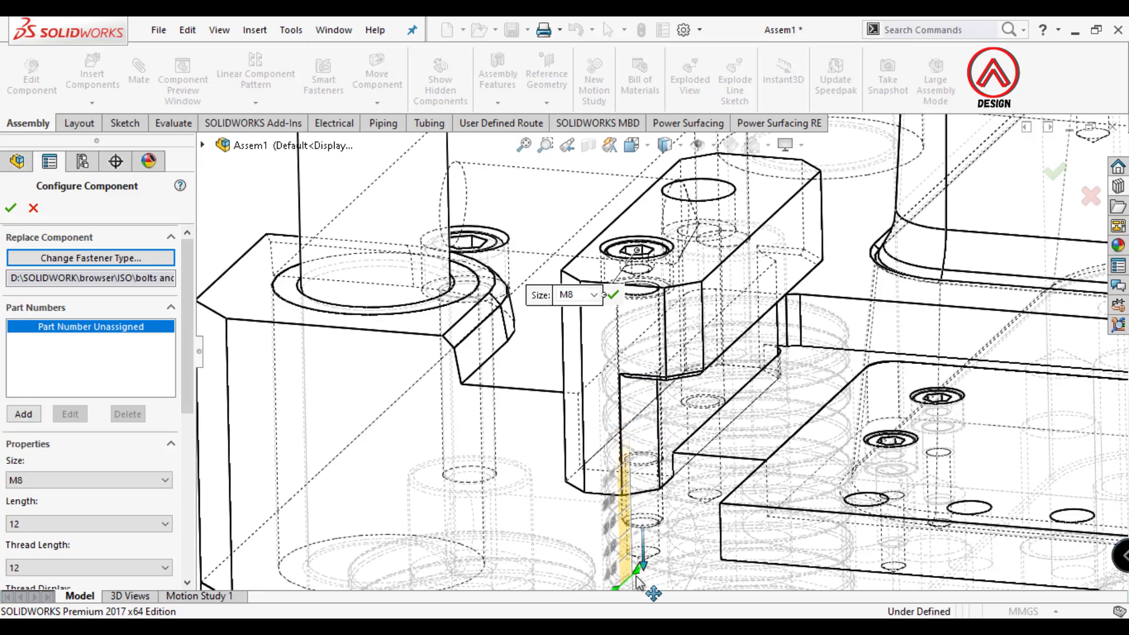
{"action": "left_click_drag", "start_coordinate": [637, 585], "coordinate": [634, 593]}
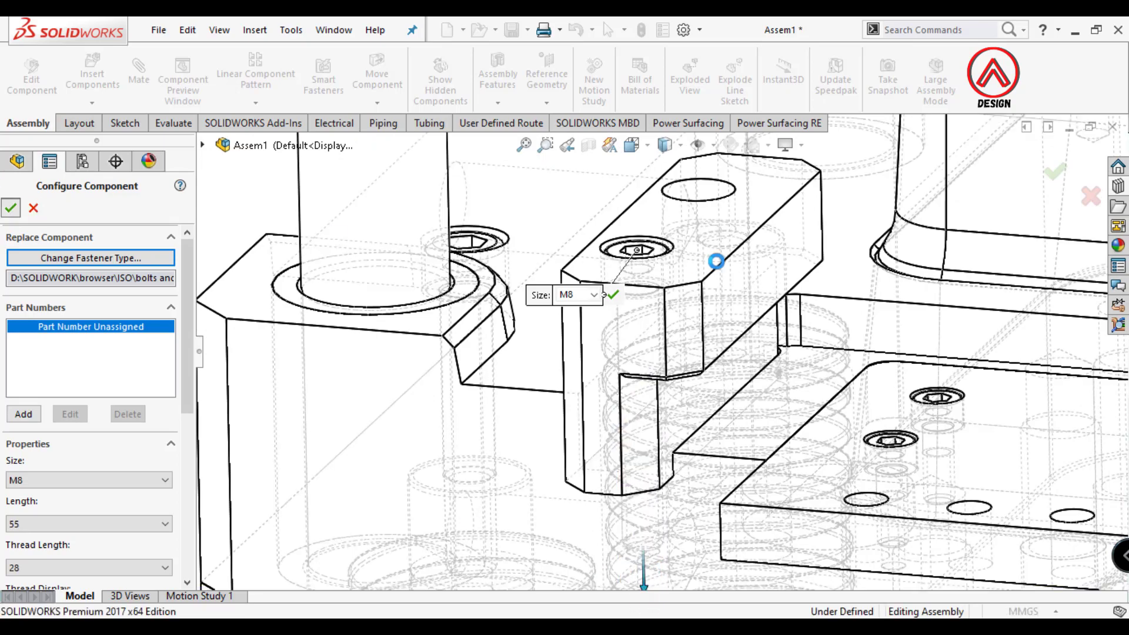
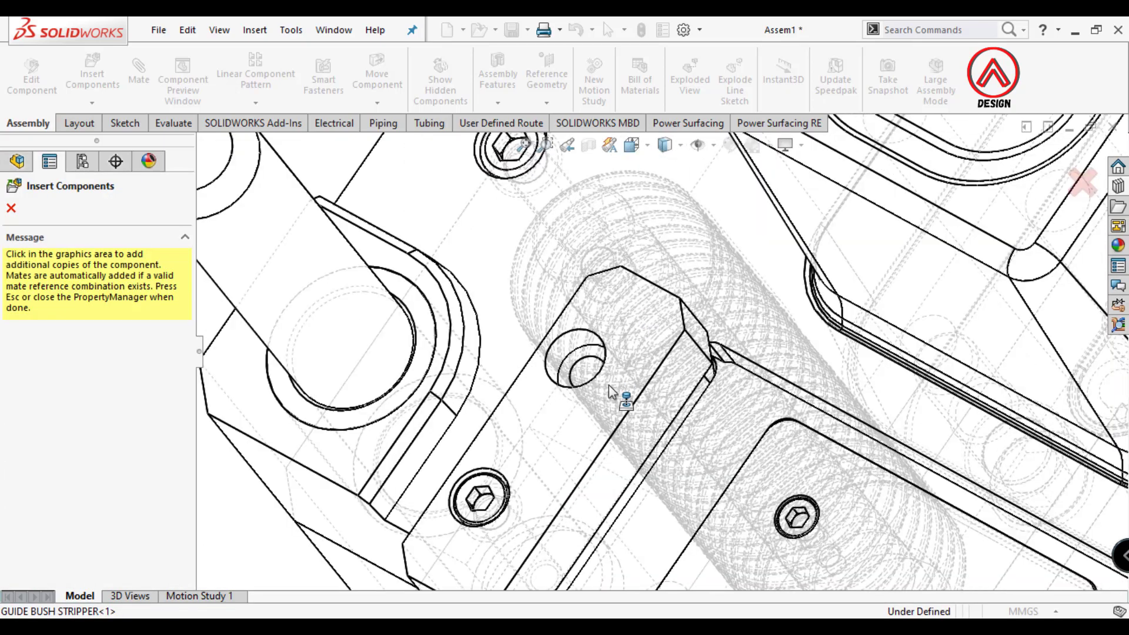
- Switch the display to Shaded With Edges and finish placing the cap screws
{"action": "scroll", "coordinate": [588, 377], "scroll_direction": "down", "scroll_amount": 3}
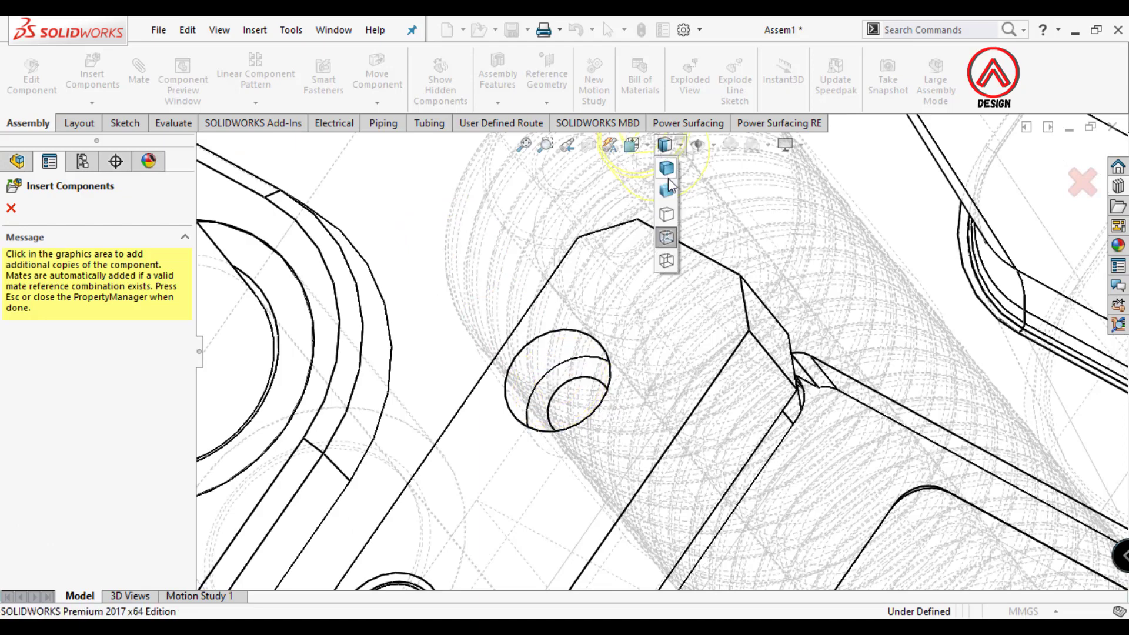
{"action": "left_click", "coordinate": [669, 184]}
{"action": "left_click", "coordinate": [11, 209]}
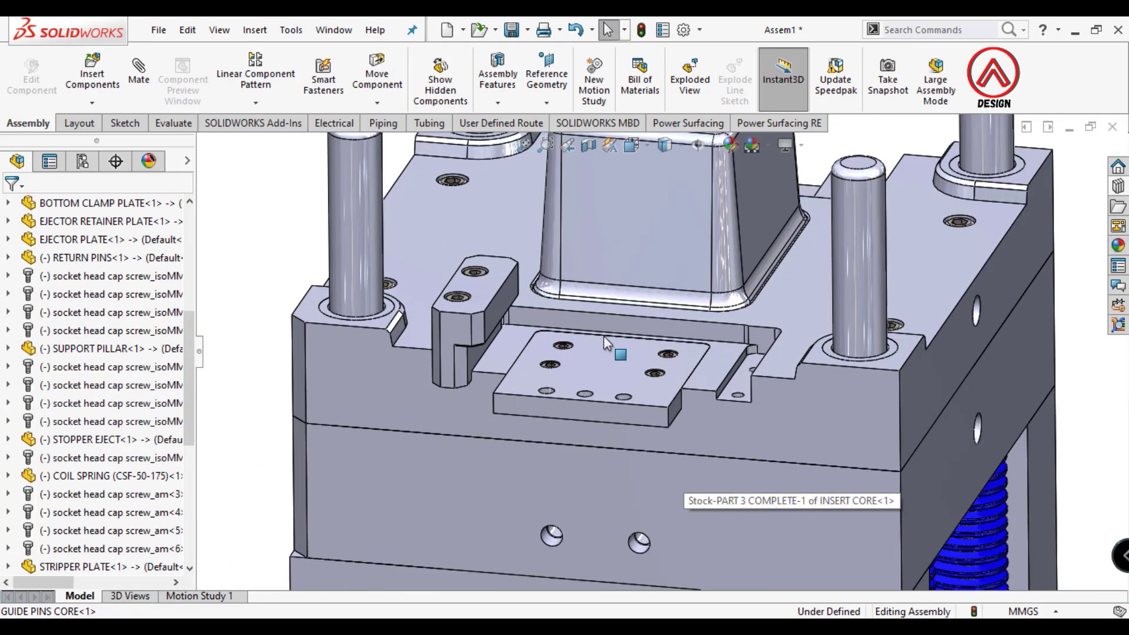
{"action": "middle_click_drag", "start_coordinate": [603, 337], "coordinate": [587, 331]}
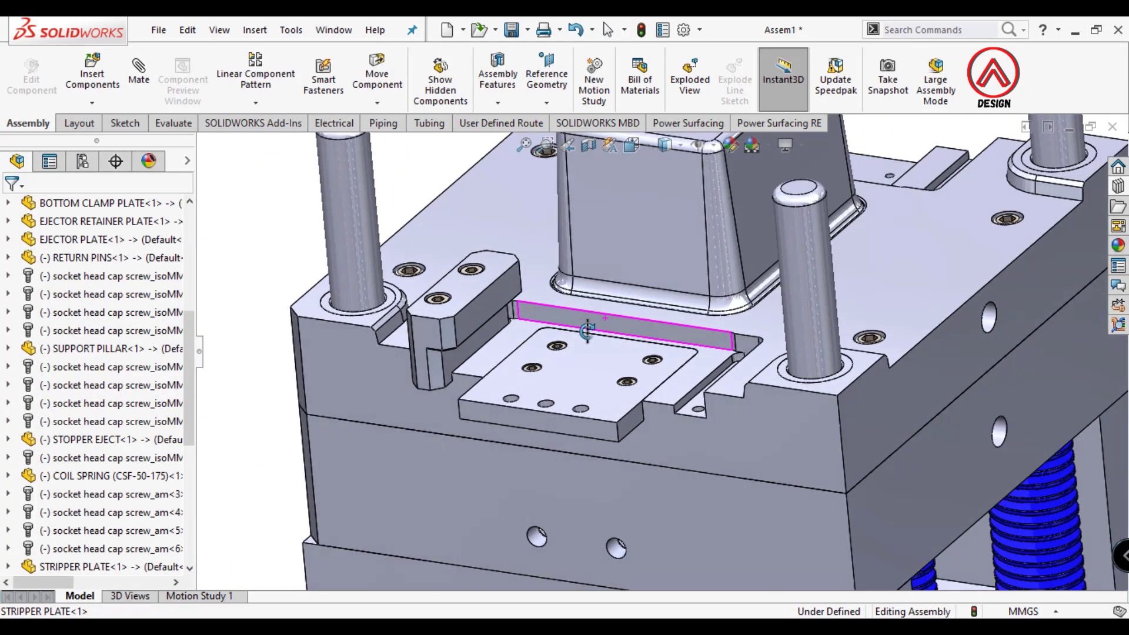
- Mirror the guide rail and its two screws about the Front Plane
{"action": "left_click", "coordinate": [248, 105]}
{"action": "left_click", "coordinate": [271, 241]}
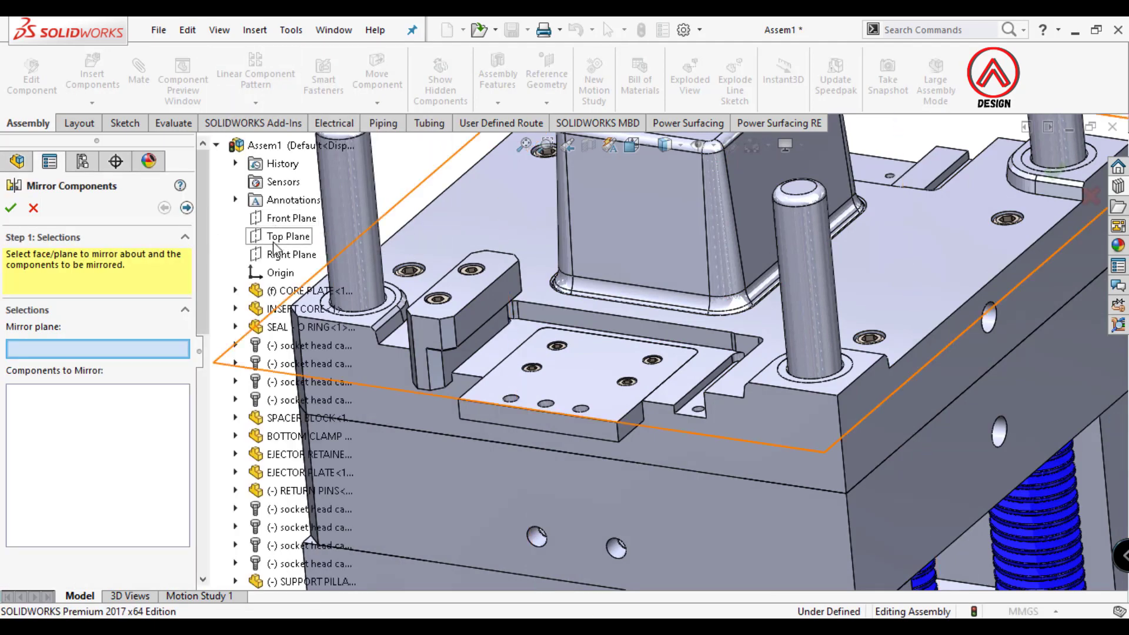
{"action": "left_click", "coordinate": [291, 218]}
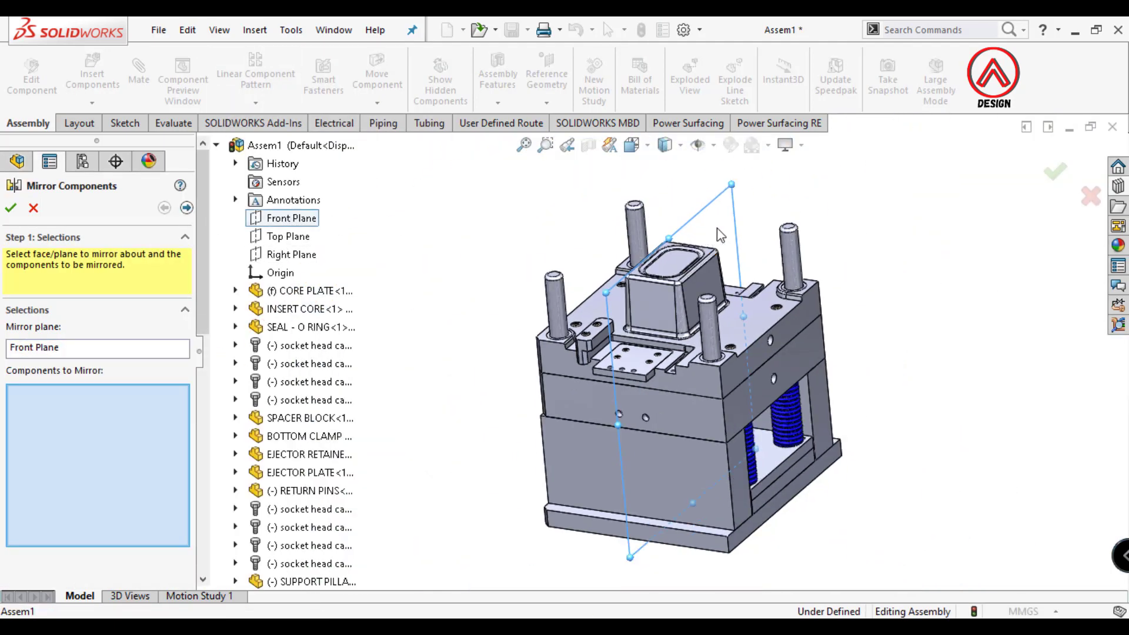
{"action": "scroll", "coordinate": [647, 327], "scroll_direction": "down", "scroll_amount": 6}
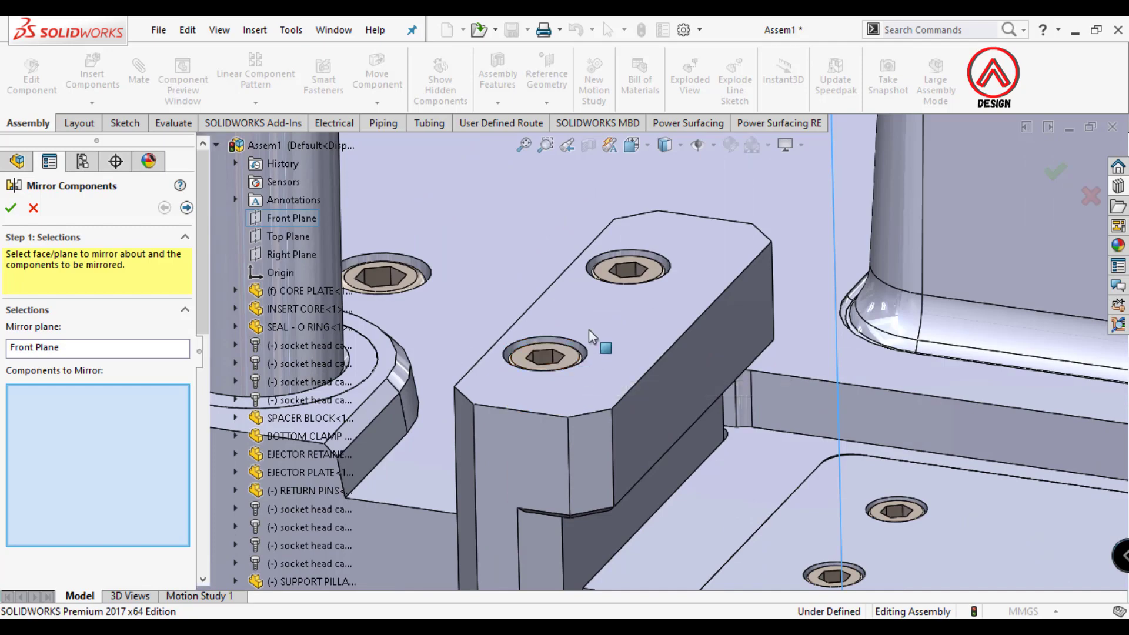
{"action": "left_click", "coordinate": [635, 361]}
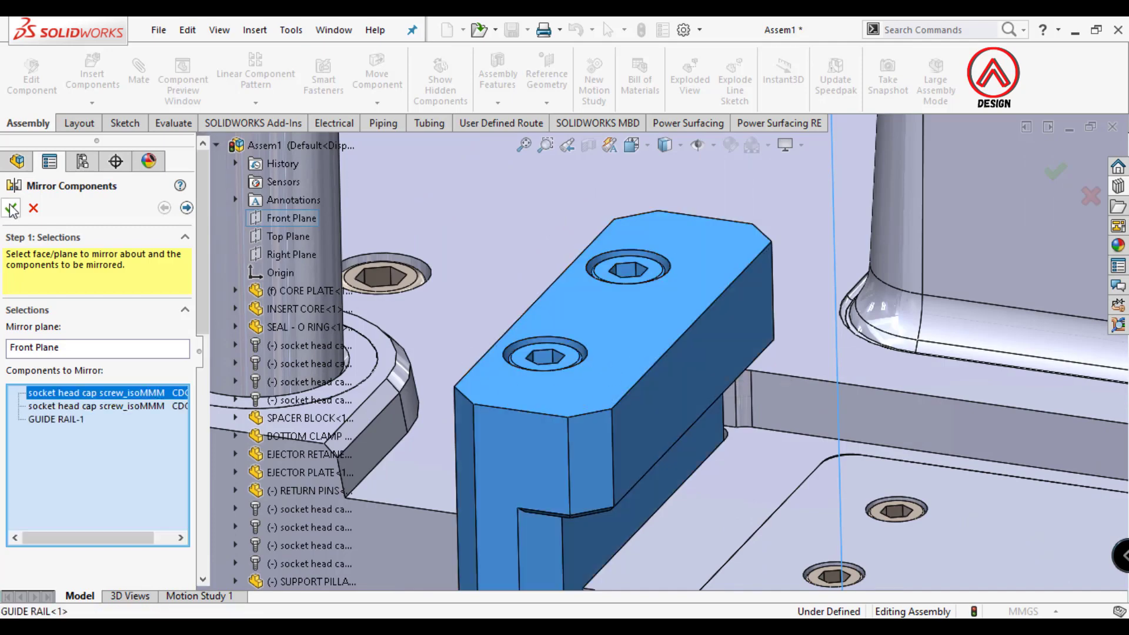
{"action": "key", "text": "Return"}
{"action": "scroll", "coordinate": [785, 376], "scroll_direction": "up", "scroll_amount": 5}
- Browse to the ASSEMBLY folder and open the BODY SLIDER part for insertion
{"action": "left_click", "coordinate": [87, 86]}
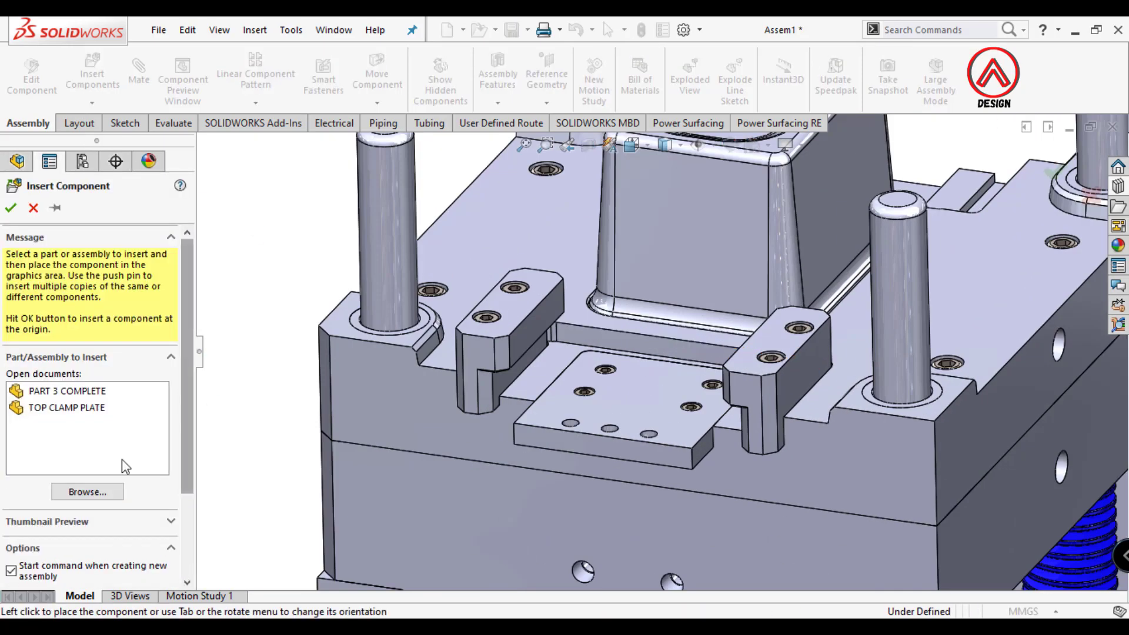
{"action": "scroll", "coordinate": [375, 241], "scroll_direction": "down", "scroll_amount": 1}
{"action": "scroll", "coordinate": [365, 305], "scroll_direction": "down", "scroll_amount": 3}
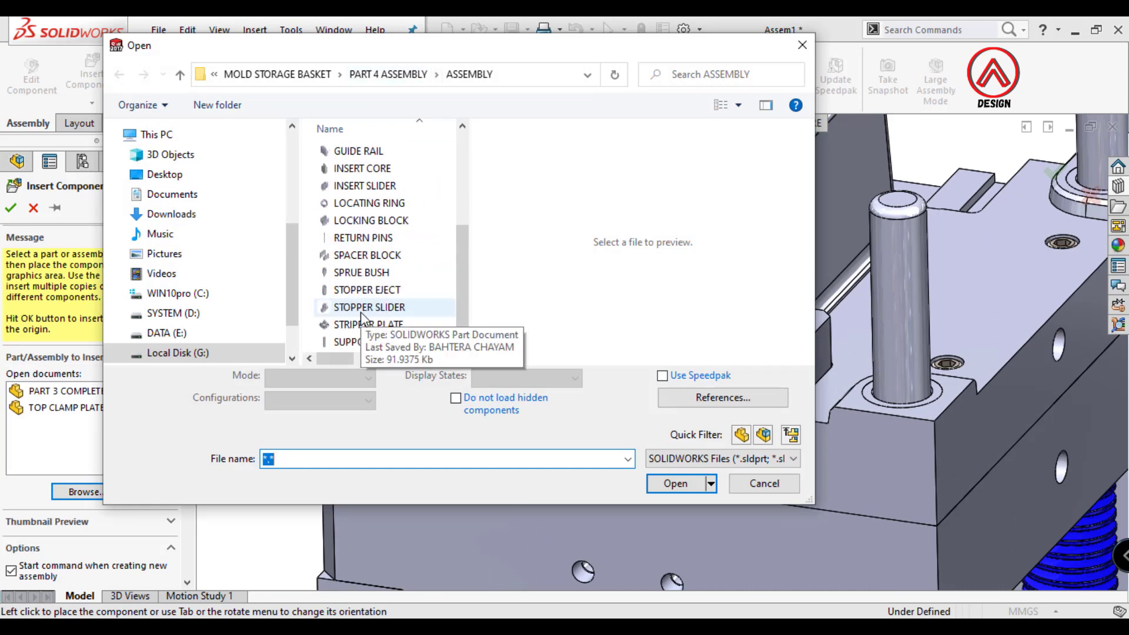
{"action": "scroll", "coordinate": [364, 297], "scroll_direction": "down", "scroll_amount": 1}
{"action": "scroll", "coordinate": [362, 283], "scroll_direction": "up", "scroll_amount": 3}
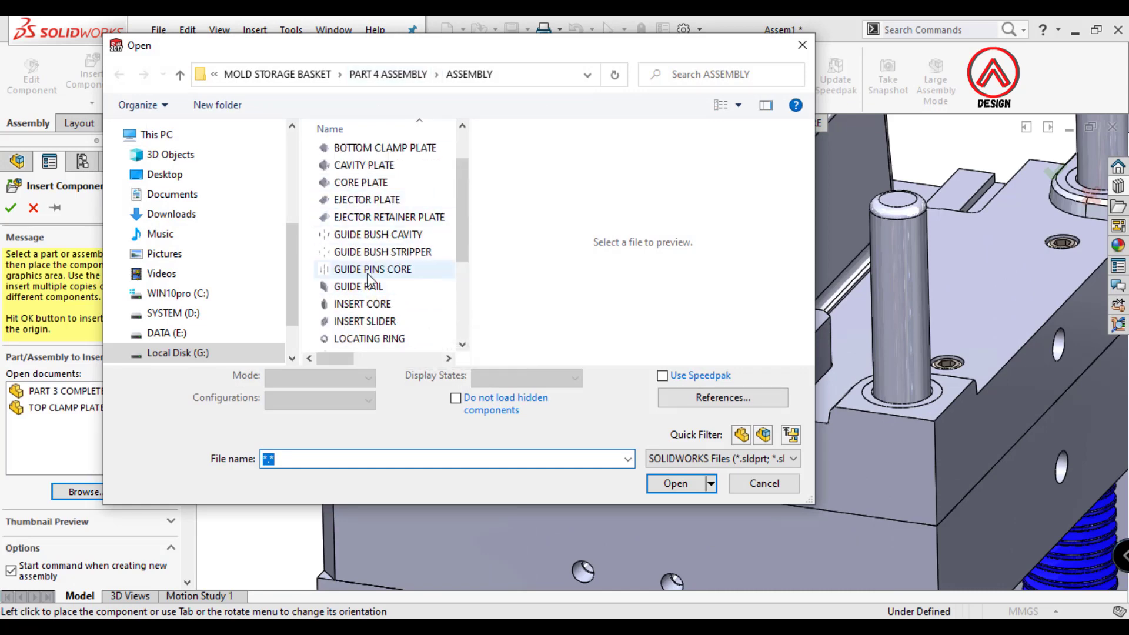
{"action": "scroll", "coordinate": [365, 303], "scroll_direction": "up", "scroll_amount": 1}
{"action": "left_click", "coordinate": [362, 183]}
{"action": "left_click", "coordinate": [677, 483]}
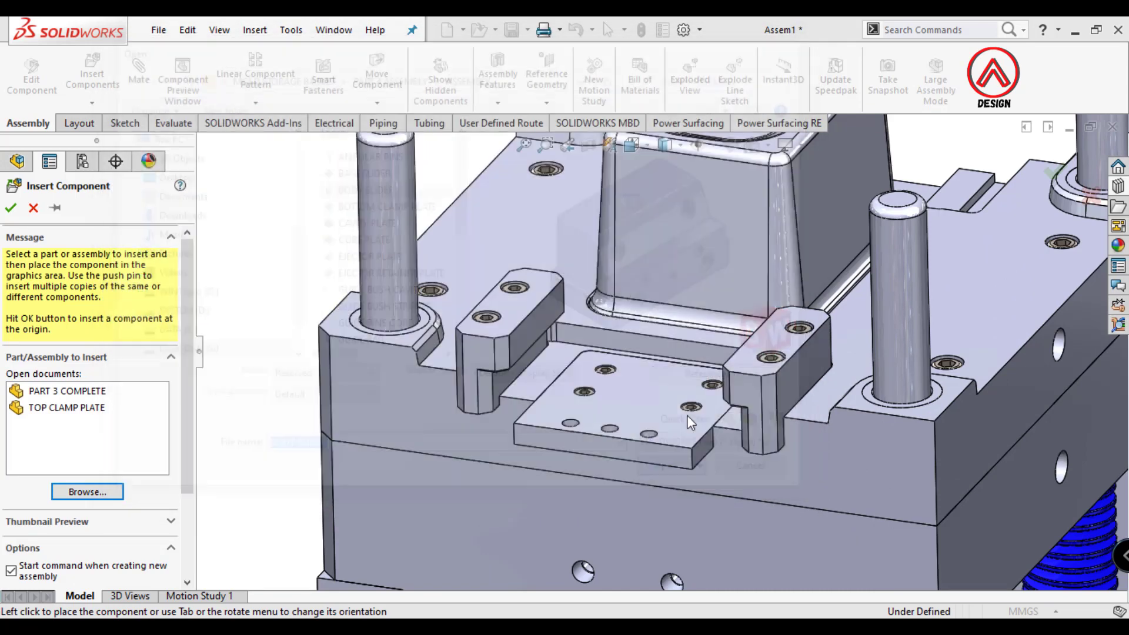
- Place the body slider beside the mold and close the insertion panel
{"action": "scroll", "coordinate": [781, 327], "scroll_direction": "up", "scroll_amount": 2}
{"action": "scroll", "coordinate": [797, 412], "scroll_direction": "down", "scroll_amount": 4}
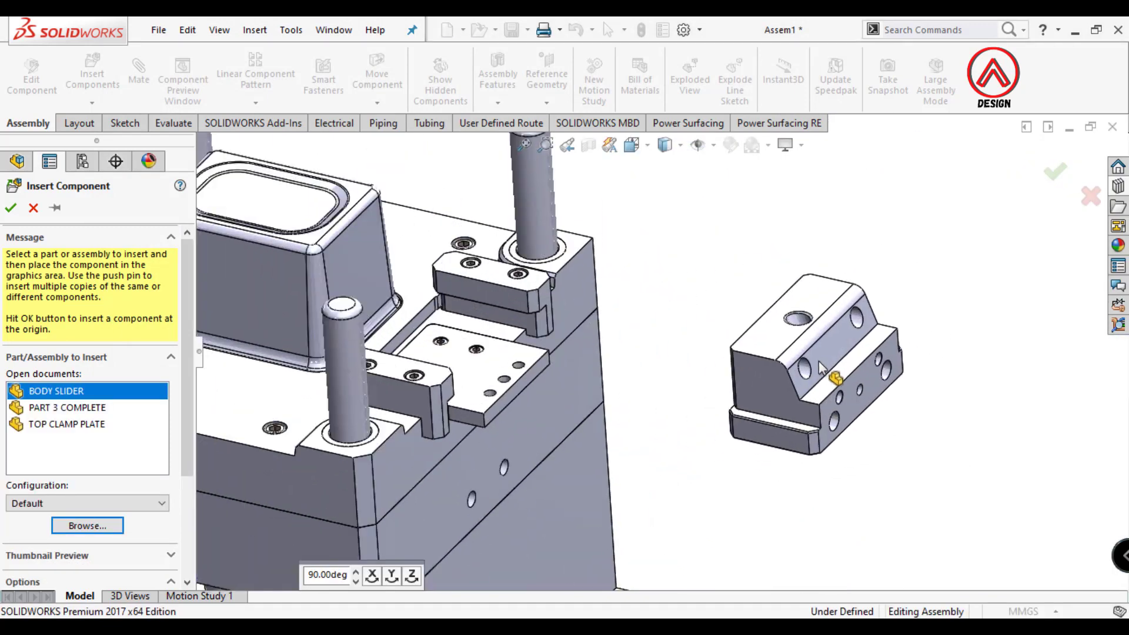
{"action": "scroll", "coordinate": [823, 370], "scroll_direction": "down", "scroll_amount": 2}
{"action": "left_click", "coordinate": [807, 345]}
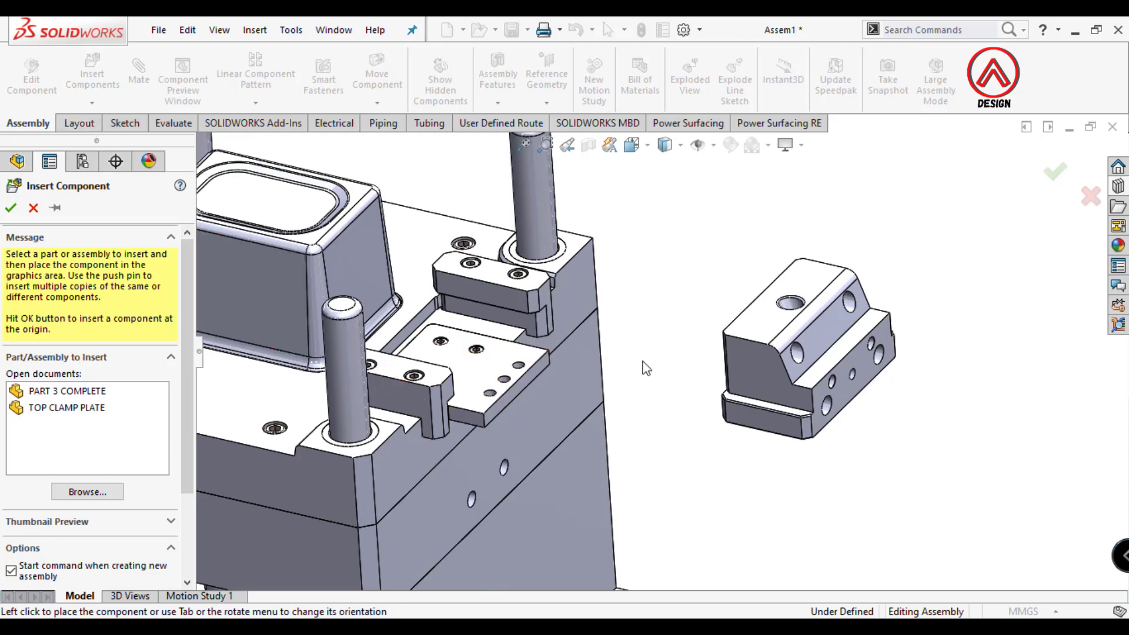
{"action": "mouse_move", "coordinate": [647, 368]}
{"action": "middle_mouse_down"}
{"action": "mouse_move", "coordinate": [558, 434]}
{"action": "mouse_move", "coordinate": [501, 263]}
{"action": "mouse_move", "coordinate": [731, 372]}
{"action": "middle_mouse_up"}
{"action": "left_click", "coordinate": [732, 371]}
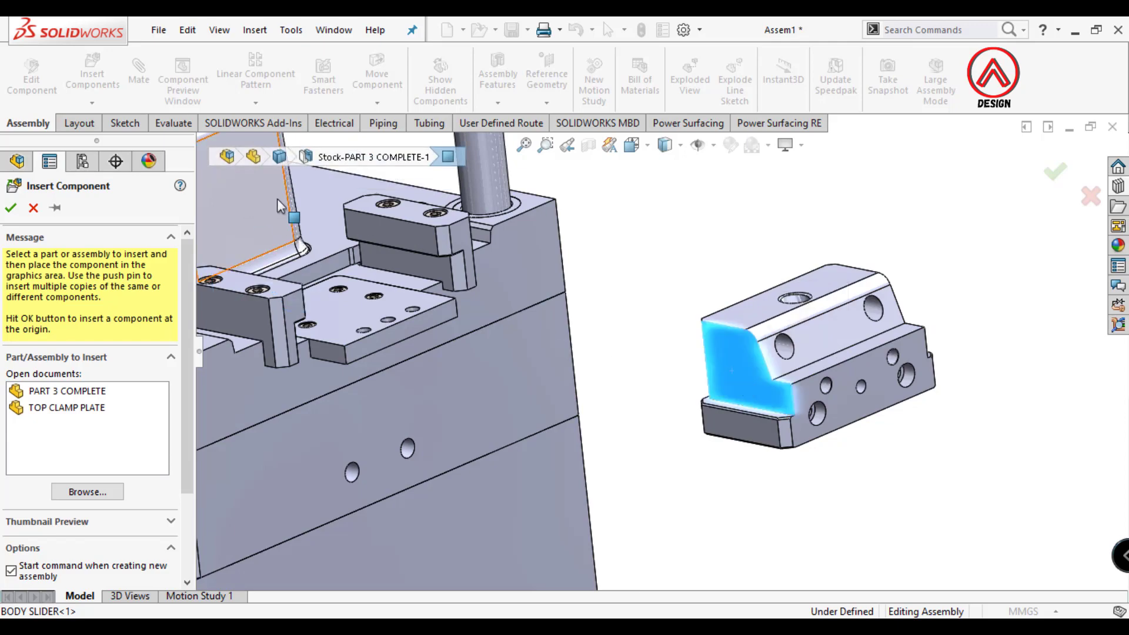
{"action": "left_click", "coordinate": [41, 210]}
- Mate a body slider face coincident with its matching guide rail face
{"action": "scroll", "coordinate": [684, 388], "scroll_direction": "up", "scroll_amount": 5}
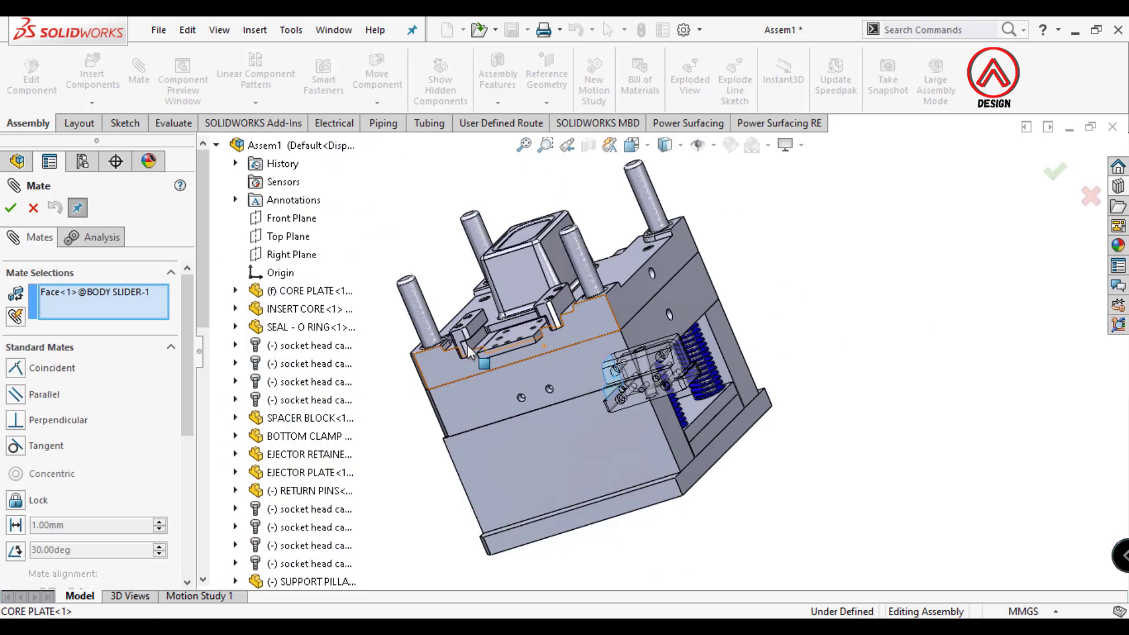
{"action": "scroll", "coordinate": [588, 330], "scroll_direction": "down", "scroll_amount": 5}
{"action": "left_click", "coordinate": [537, 318]}
{"action": "left_click", "coordinate": [512, 296]}
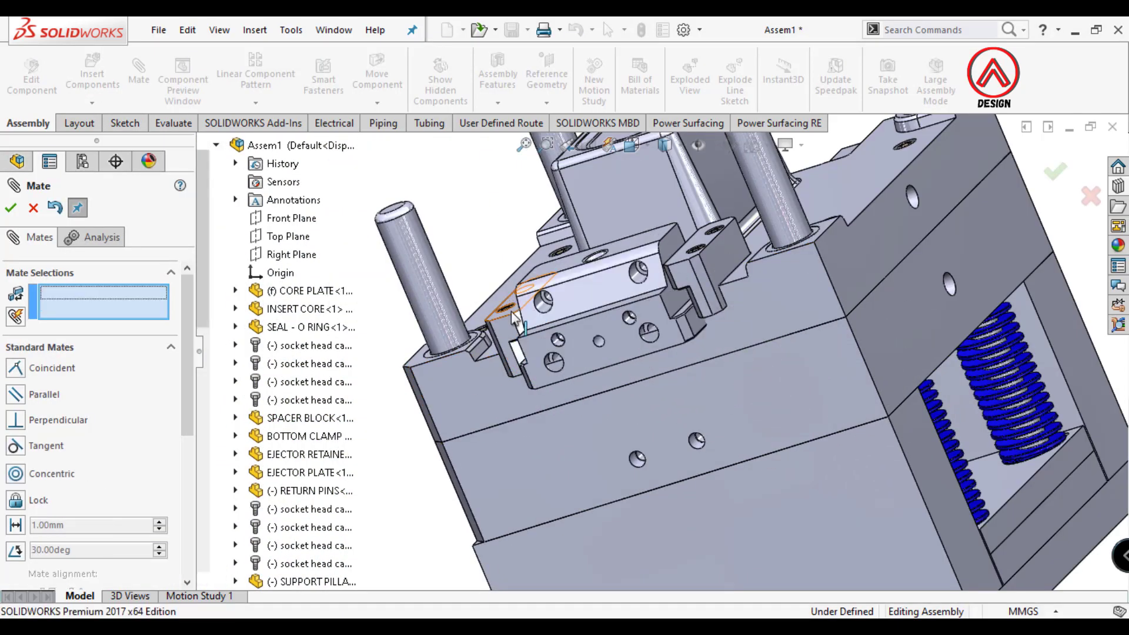
{"action": "middle_click_drag", "start_coordinate": [512, 295], "coordinate": [631, 336]}
- Add a coincident mate between the body slider and the base slider
{"action": "left_click", "coordinate": [591, 280]}
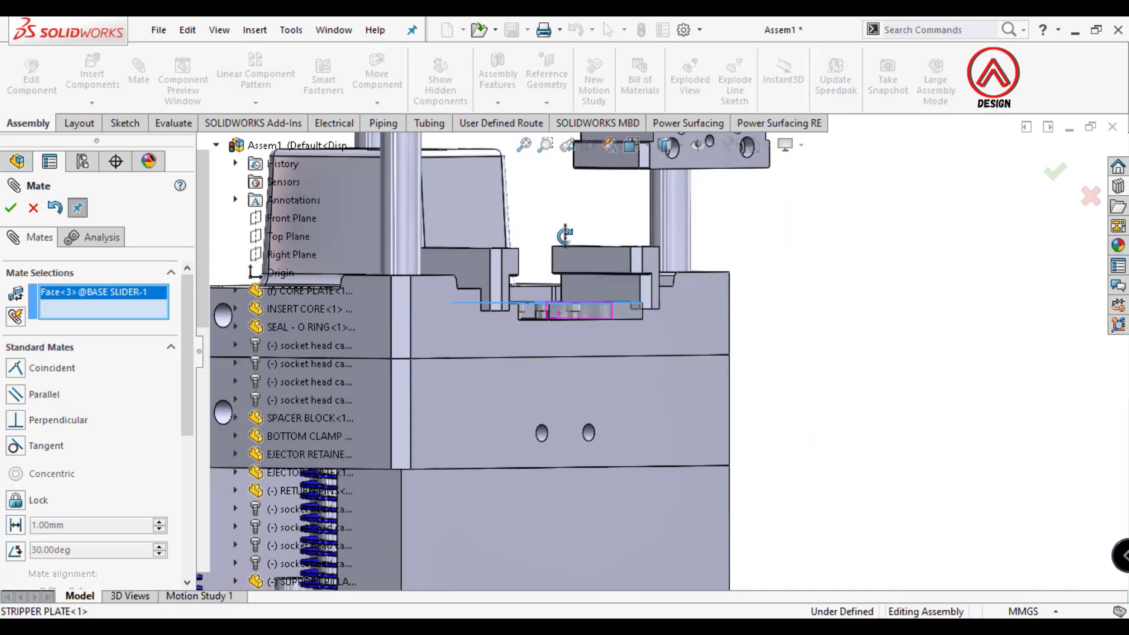
{"action": "middle_click_drag", "start_coordinate": [531, 333], "coordinate": [622, 256]}
{"action": "left_click", "coordinate": [663, 390]}
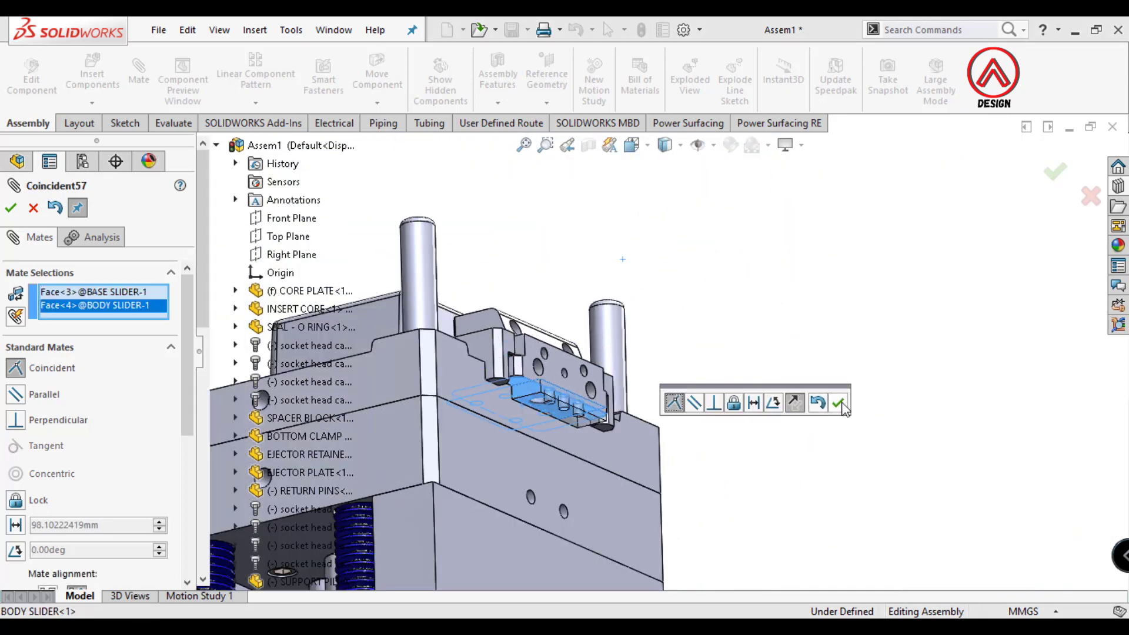
{"action": "scroll", "coordinate": [547, 329], "scroll_direction": "up", "scroll_amount": 5}
{"action": "mouse_move", "coordinate": [556, 314]}
{"action": "middle_mouse_down"}
{"action": "mouse_move", "coordinate": [575, 396]}
{"action": "mouse_move", "coordinate": [467, 468]}
{"action": "mouse_move", "coordinate": [568, 481]}
{"action": "middle_mouse_up"}
{"action": "scroll", "coordinate": [564, 353], "scroll_direction": "up", "scroll_amount": 5}
- Mate the body slider to the stripper plate with a 10 mm limit distance
{"action": "left_click", "coordinate": [569, 400]}
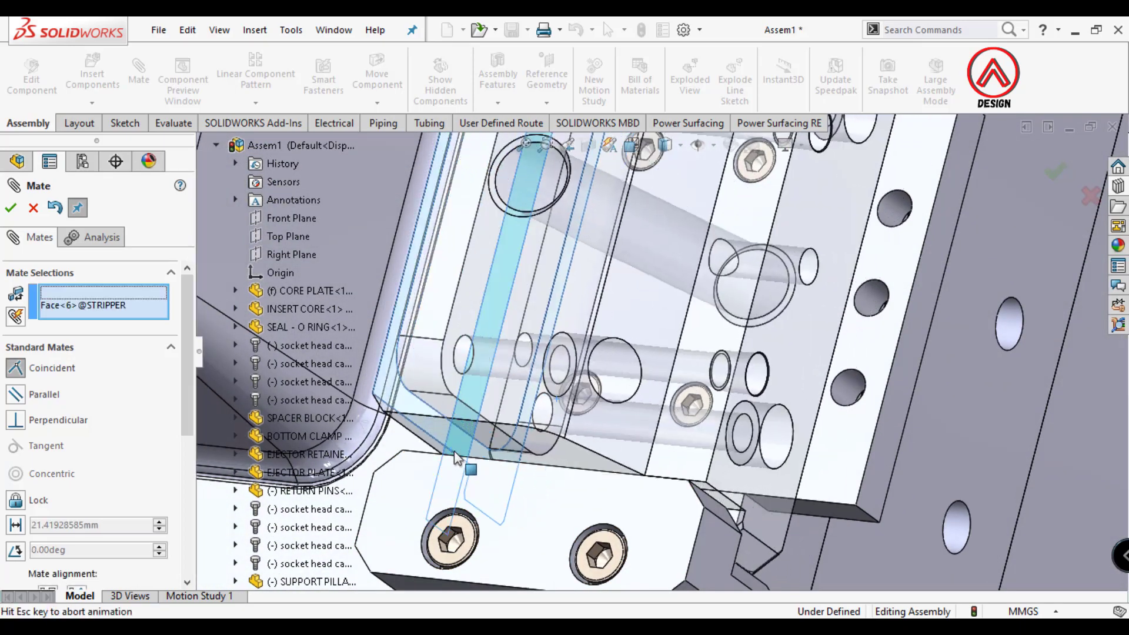
{"action": "left_click", "coordinate": [568, 481]}
{"action": "left_click_drag", "start_coordinate": [189, 406], "coordinate": [177, 503]}
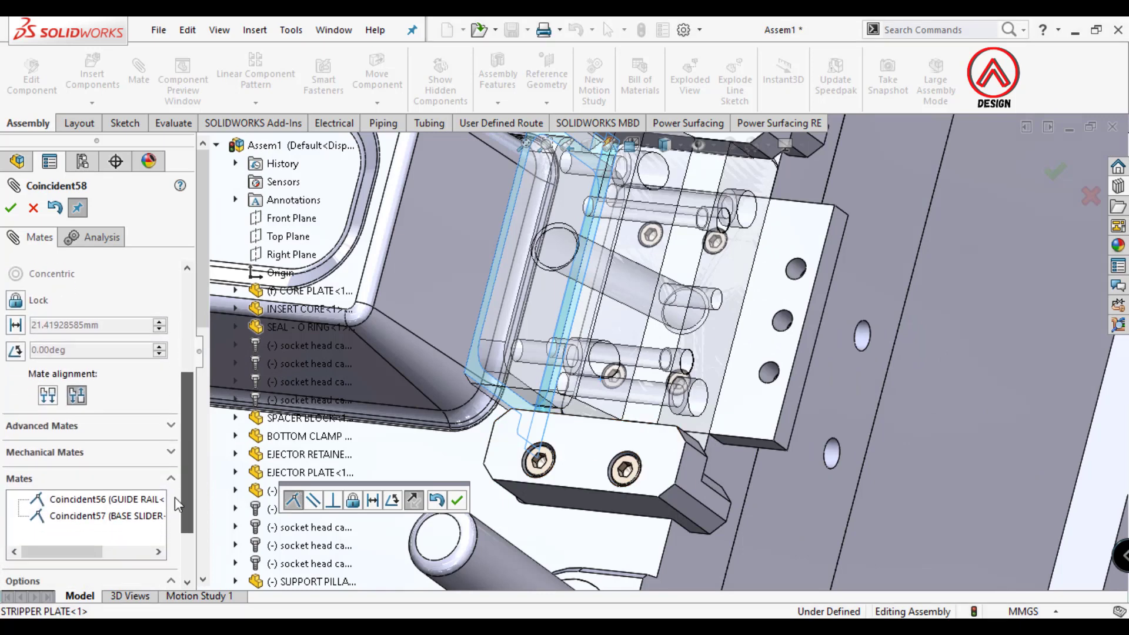
{"action": "scroll", "coordinate": [140, 479], "scroll_direction": "down", "scroll_amount": 3}
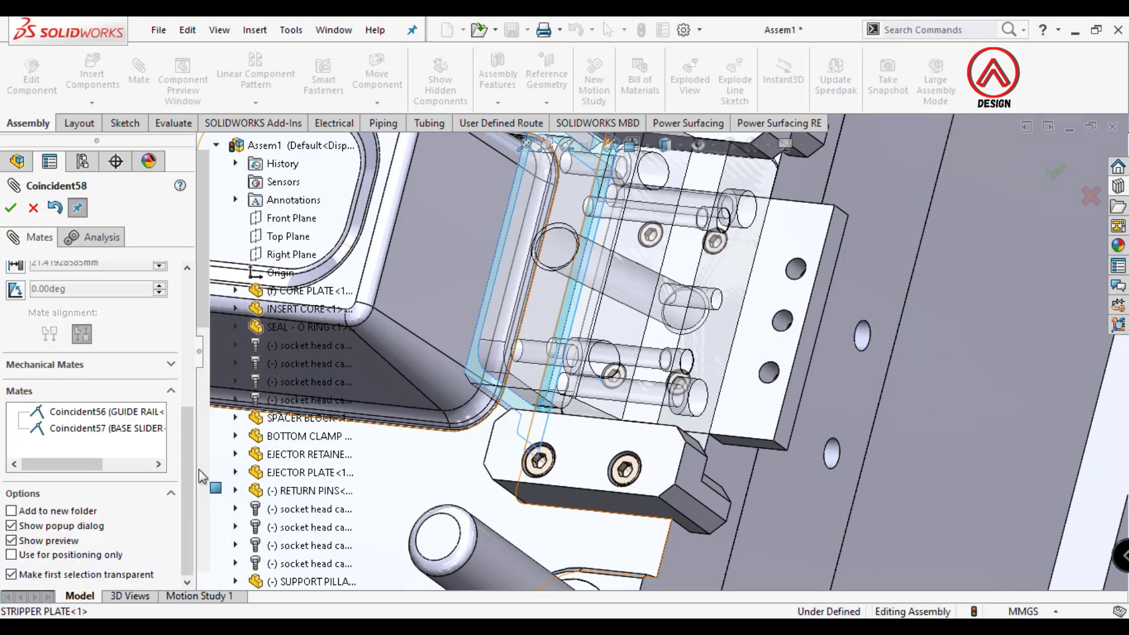
{"action": "scroll", "coordinate": [88, 447], "scroll_direction": "up", "scroll_amount": 4}
{"action": "scroll", "coordinate": [89, 447], "scroll_direction": "up", "scroll_amount": 1}
{"action": "left_click", "coordinate": [15, 427]}
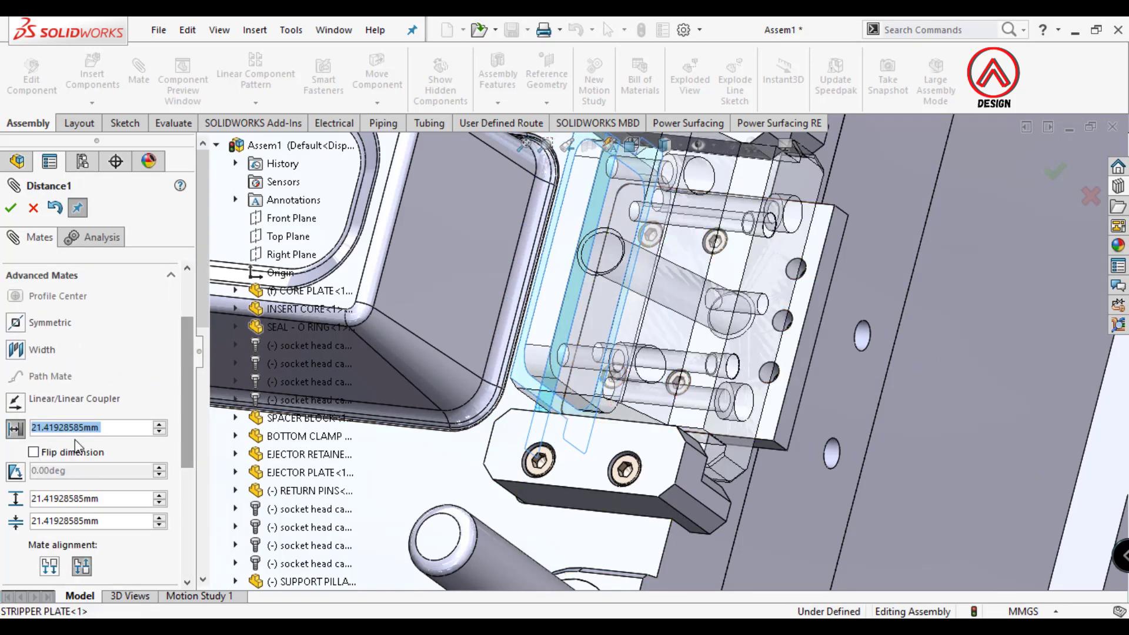
{"action": "type", "text": "10"}
{"action": "key", "text": "Return"}
{"action": "type", "text": "0"}
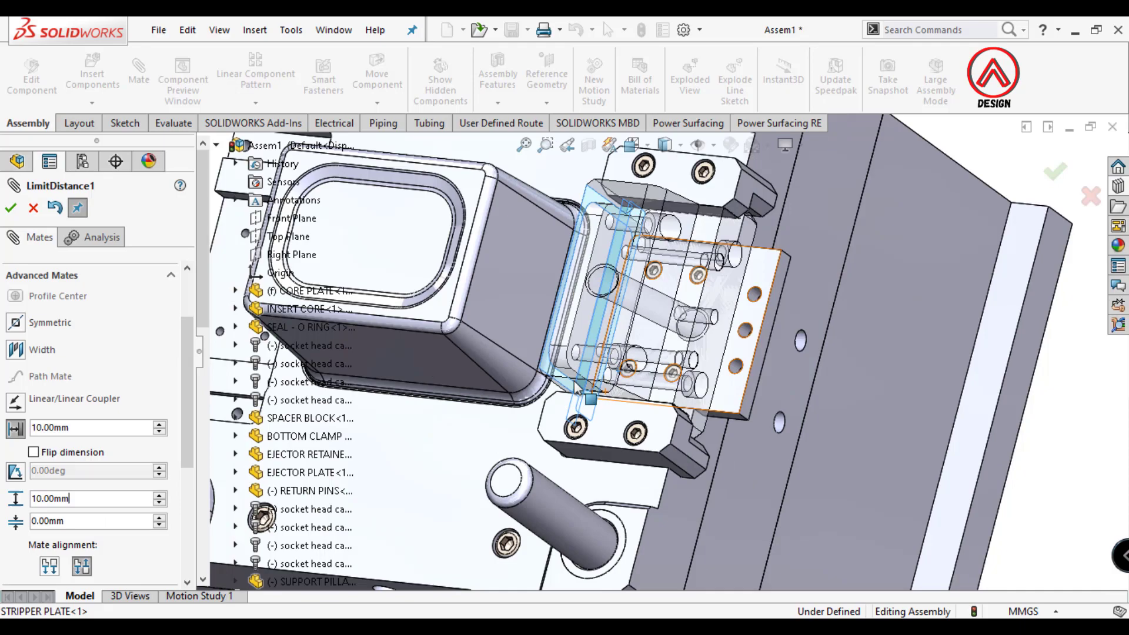
- Check the mate alignment and accept the 0–10 mm limit distance mate
{"action": "middle_click_drag", "start_coordinate": [271, 475], "coordinate": [81, 486]}
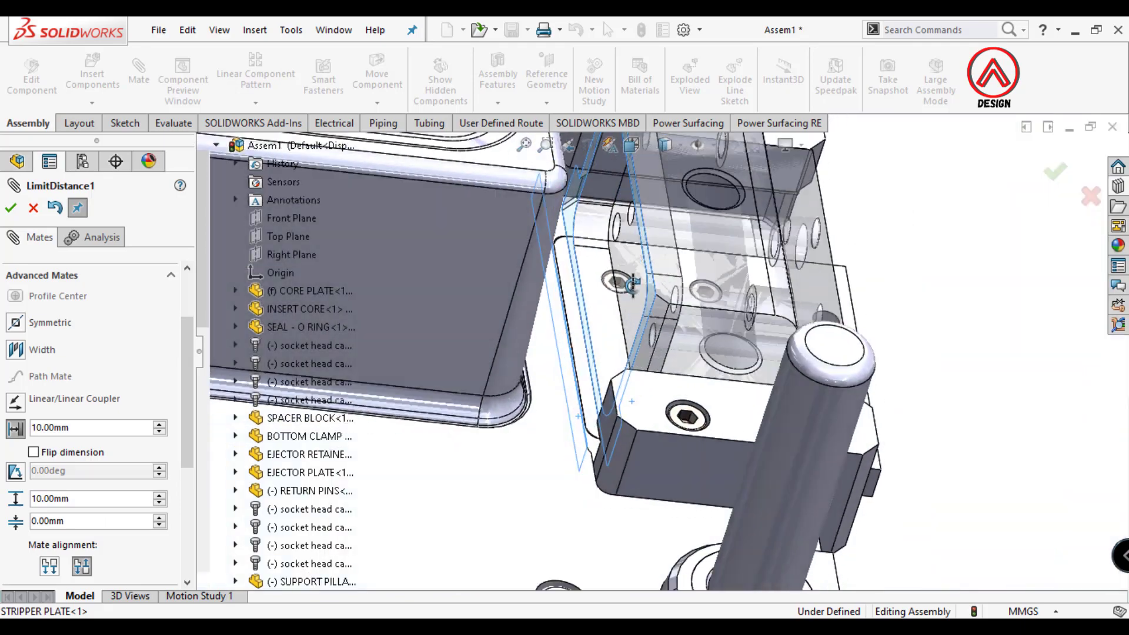
{"action": "left_click", "coordinate": [50, 567]}
{"action": "key", "text": "Return"}
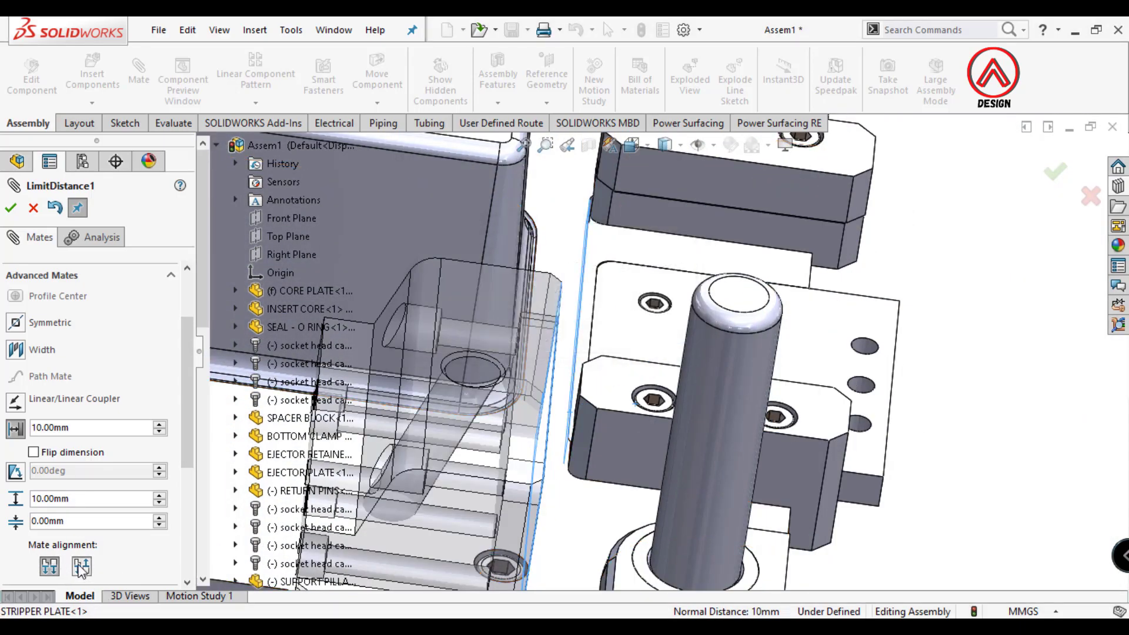
{"action": "left_click", "coordinate": [50, 566]}
{"action": "key", "text": "Return"}
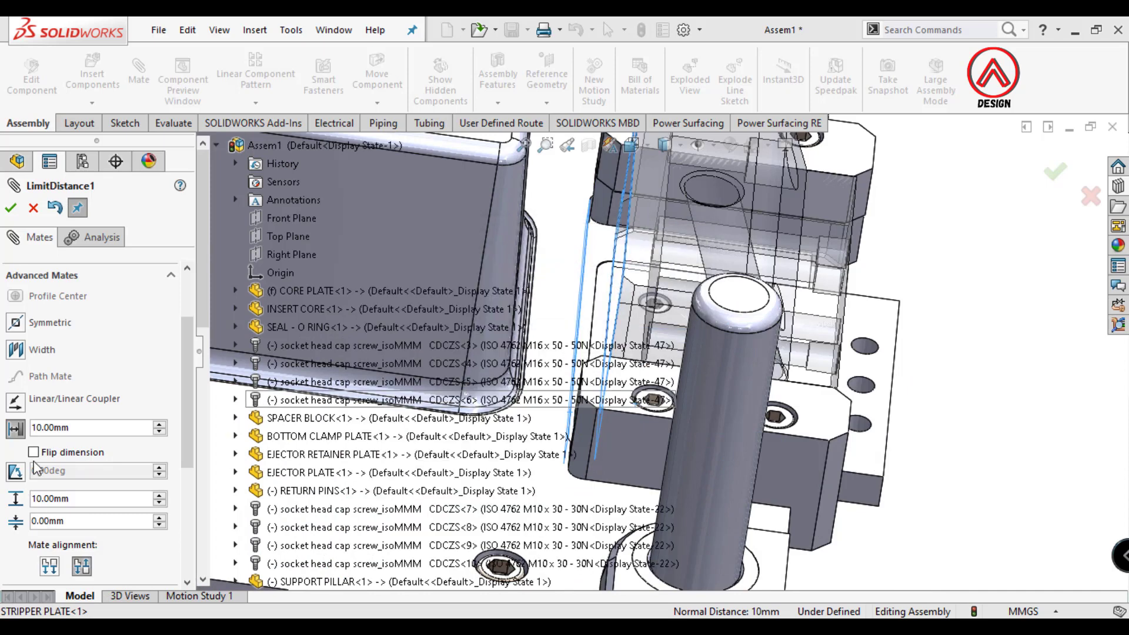
{"action": "left_click", "coordinate": [12, 211]}
- Select the slider face beside the guide pin, then close the Mate panel
{"action": "scroll", "coordinate": [588, 353], "scroll_direction": "up", "scroll_amount": 3}
{"action": "left_click", "coordinate": [586, 363]}
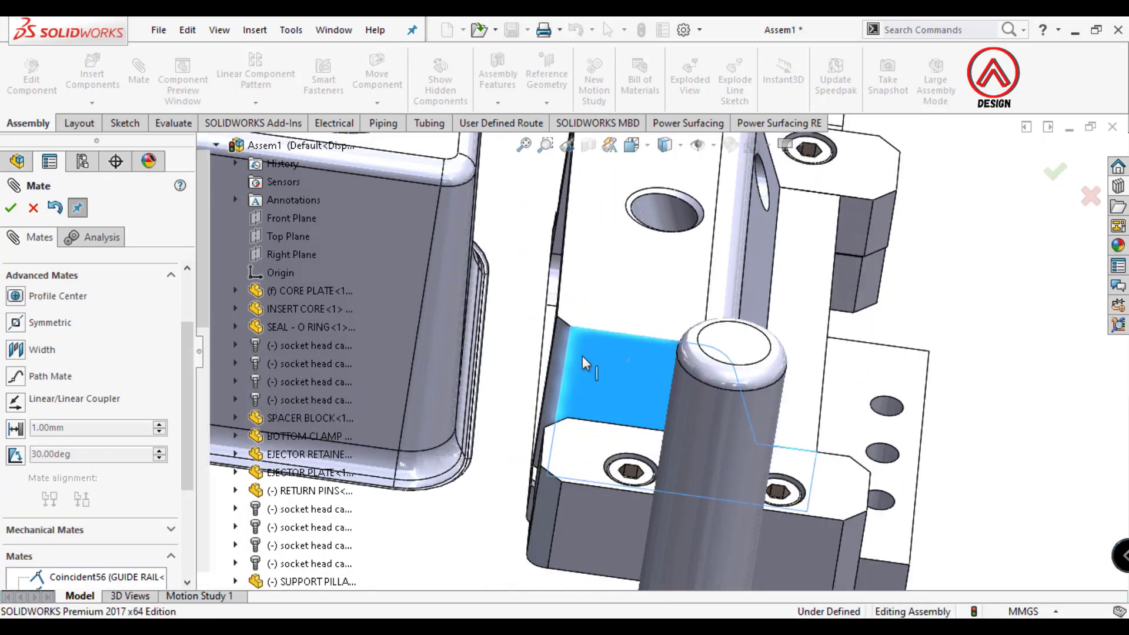
{"action": "mouse_move", "coordinate": [585, 363]}
{"action": "middle_mouse_down"}
{"action": "mouse_move", "coordinate": [718, 287]}
{"action": "mouse_move", "coordinate": [43, 203]}
{"action": "middle_mouse_up"}
{"action": "key", "text": "Escape"}
{"action": "scroll", "coordinate": [730, 230], "scroll_direction": "down", "scroll_amount": 5}
- Isolate the body slider on screen
{"action": "scroll", "coordinate": [674, 316], "scroll_direction": "up", "scroll_amount": 5}
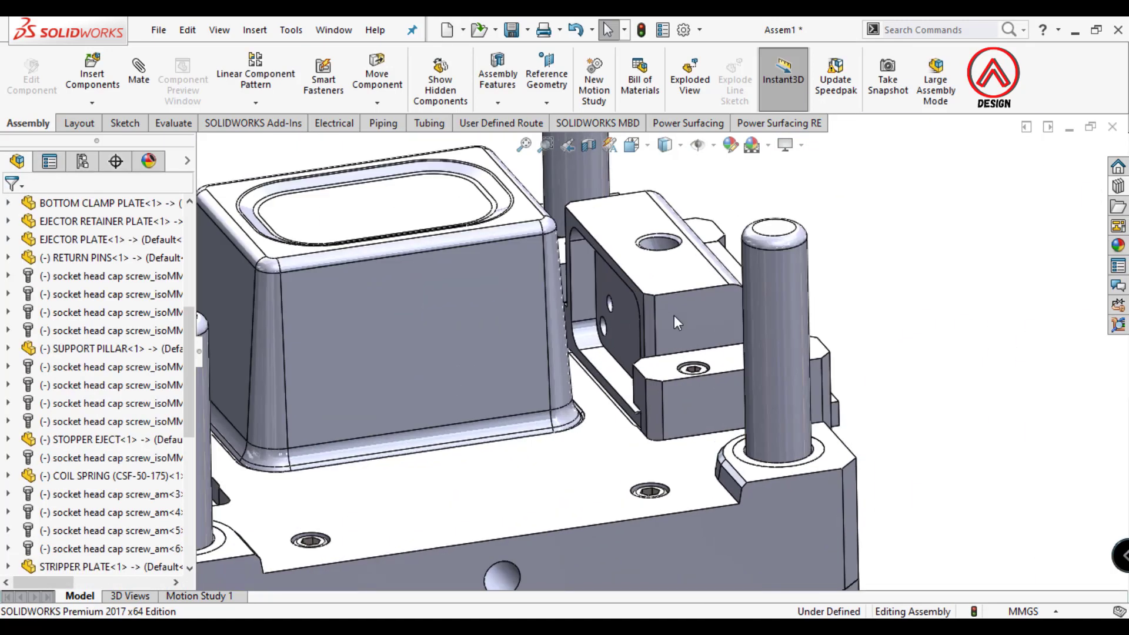
{"action": "right_click", "coordinate": [674, 312]}
{"action": "left_click", "coordinate": [718, 222]}
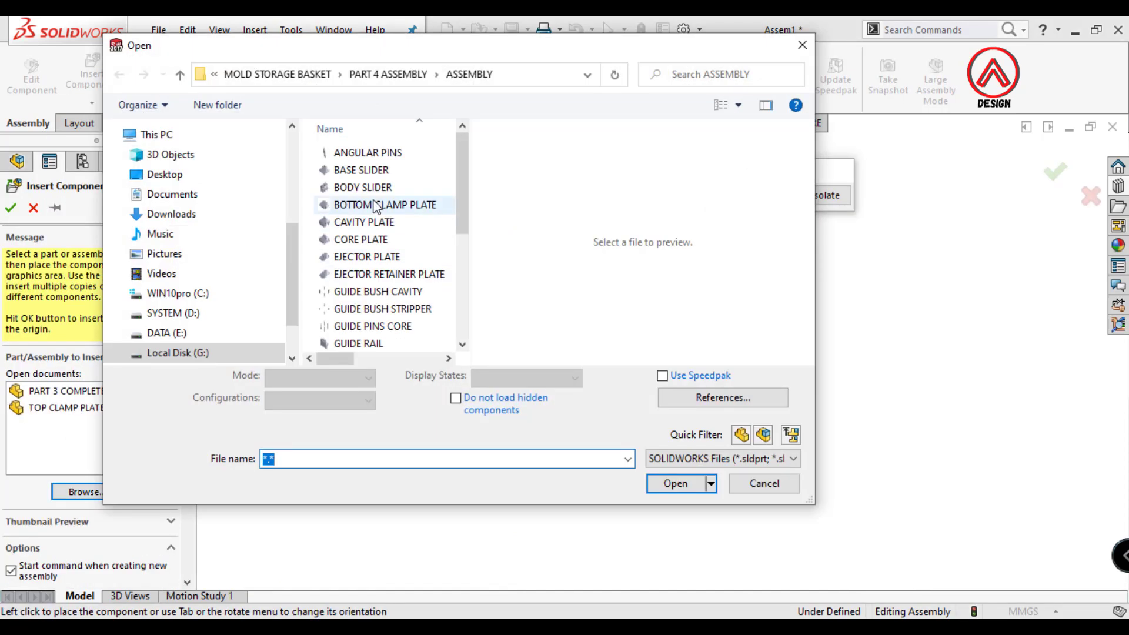
- Insert the INSERT SLIDER part and place it without adding mates
{"action": "scroll", "coordinate": [365, 259], "scroll_direction": "down", "scroll_amount": 2}
{"action": "left_click", "coordinate": [362, 272]}
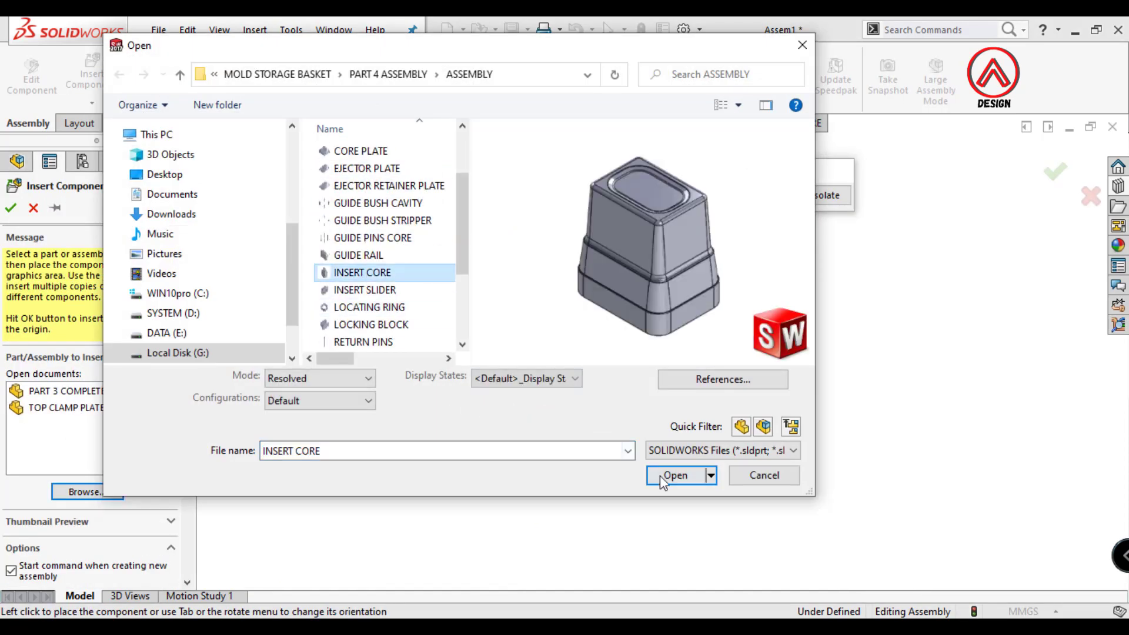
{"action": "double_click", "coordinate": [374, 289]}
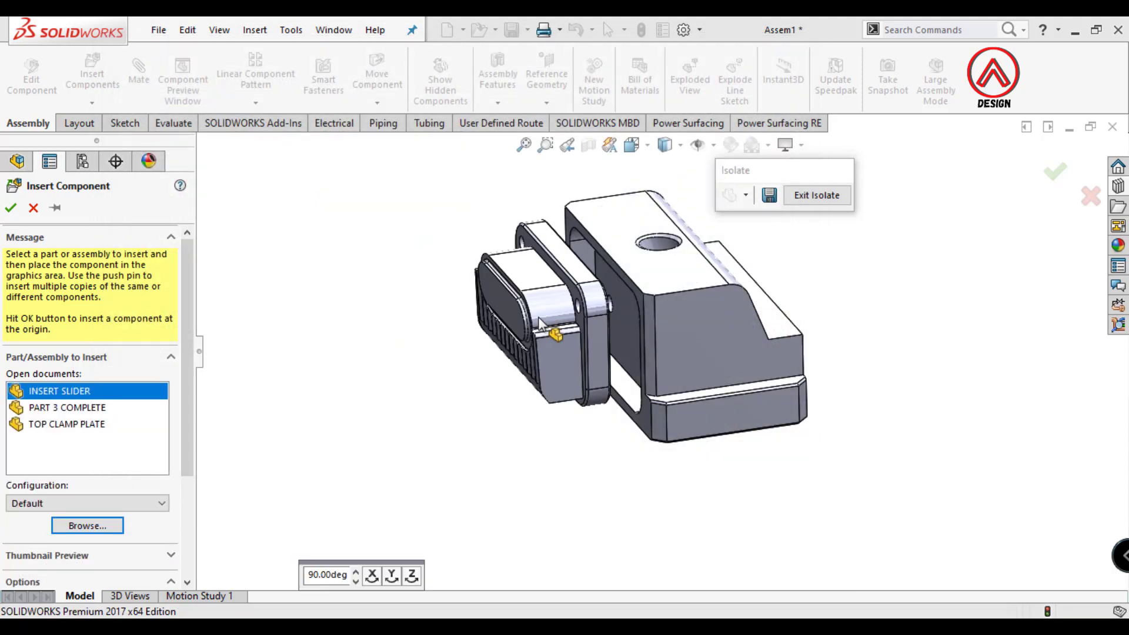
{"action": "left_click", "coordinate": [545, 368]}
{"action": "left_click", "coordinate": [139, 73]}
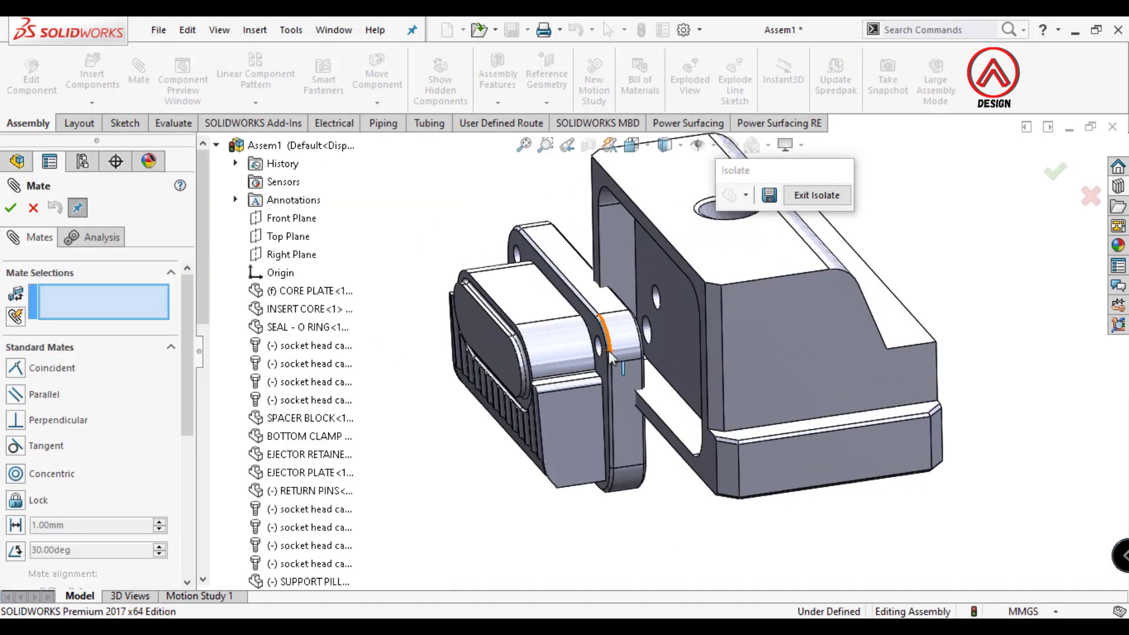
{"action": "scroll", "coordinate": [609, 350], "scroll_direction": "down", "scroll_amount": 2}
{"action": "scroll", "coordinate": [612, 350], "scroll_direction": "up", "scroll_amount": 3}
{"action": "key", "text": "Escape"}
- Insert SEAL - O RING SLIDER and drop it between the two slider parts
{"action": "left_click", "coordinate": [560, 301]}
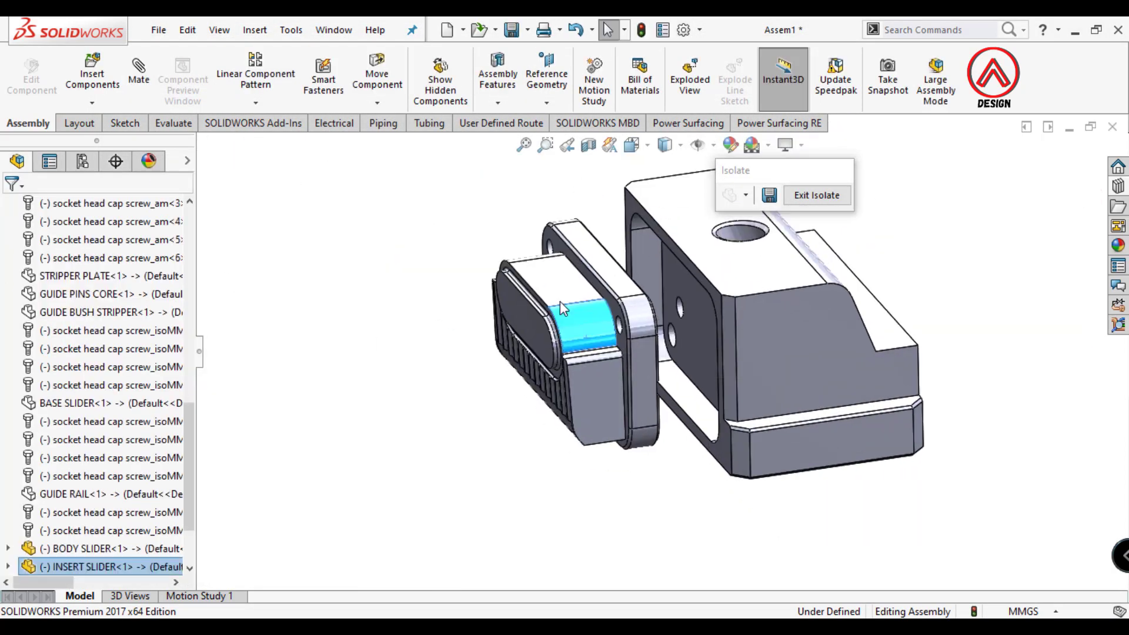
{"action": "scroll", "coordinate": [611, 260], "scroll_direction": "down", "scroll_amount": 2}
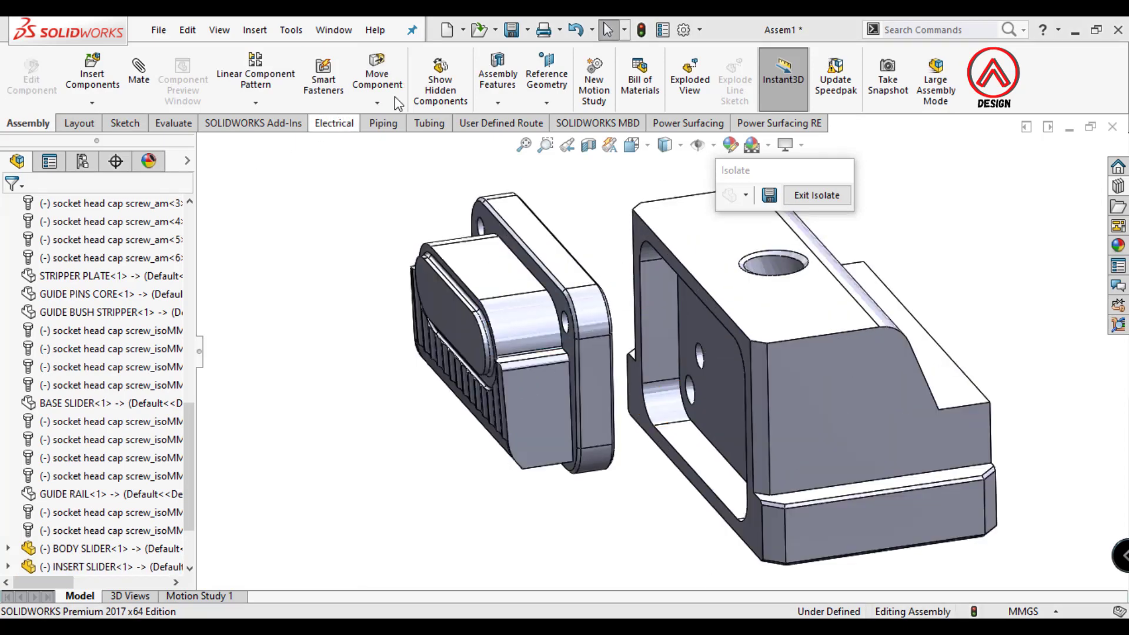
{"action": "scroll", "coordinate": [479, 318], "scroll_direction": "up", "scroll_amount": 2}
{"action": "scroll", "coordinate": [479, 318], "scroll_direction": "down", "scroll_amount": 3}
{"action": "left_click", "coordinate": [92, 73]}
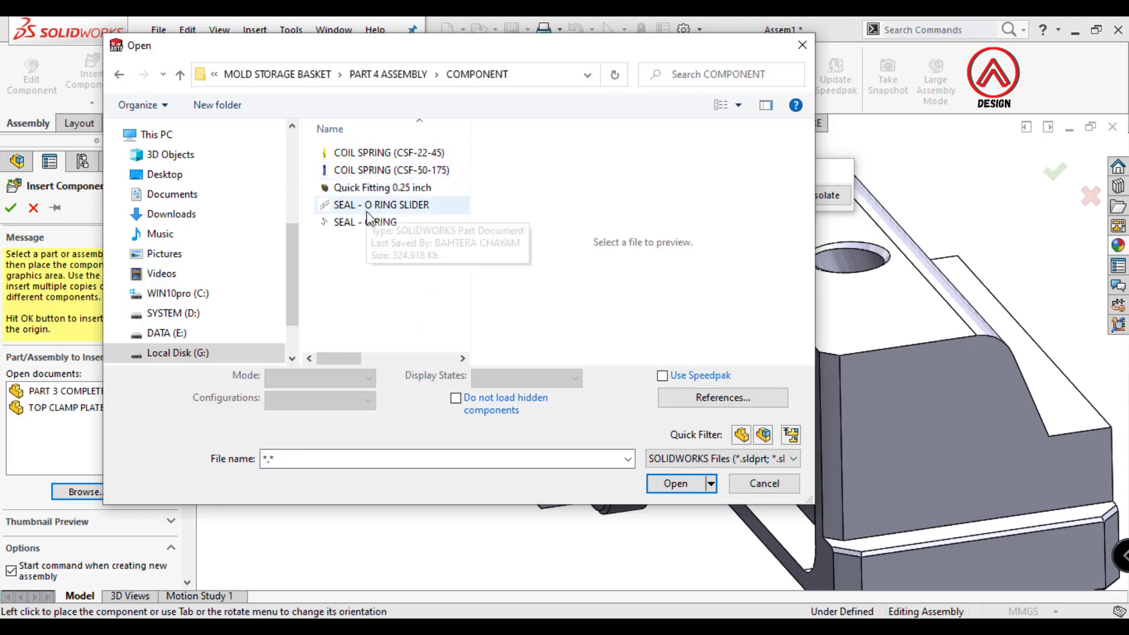
{"action": "double_click", "coordinate": [377, 205]}
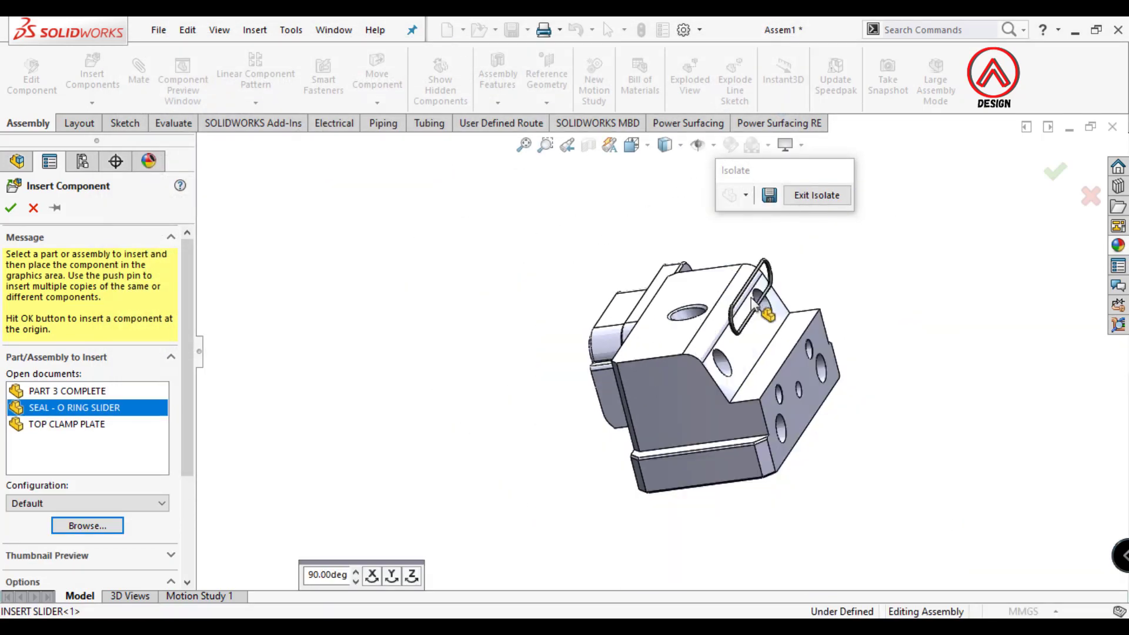
{"action": "scroll", "coordinate": [529, 276], "scroll_direction": "down", "scroll_amount": 2}
{"action": "left_click", "coordinate": [583, 330]}
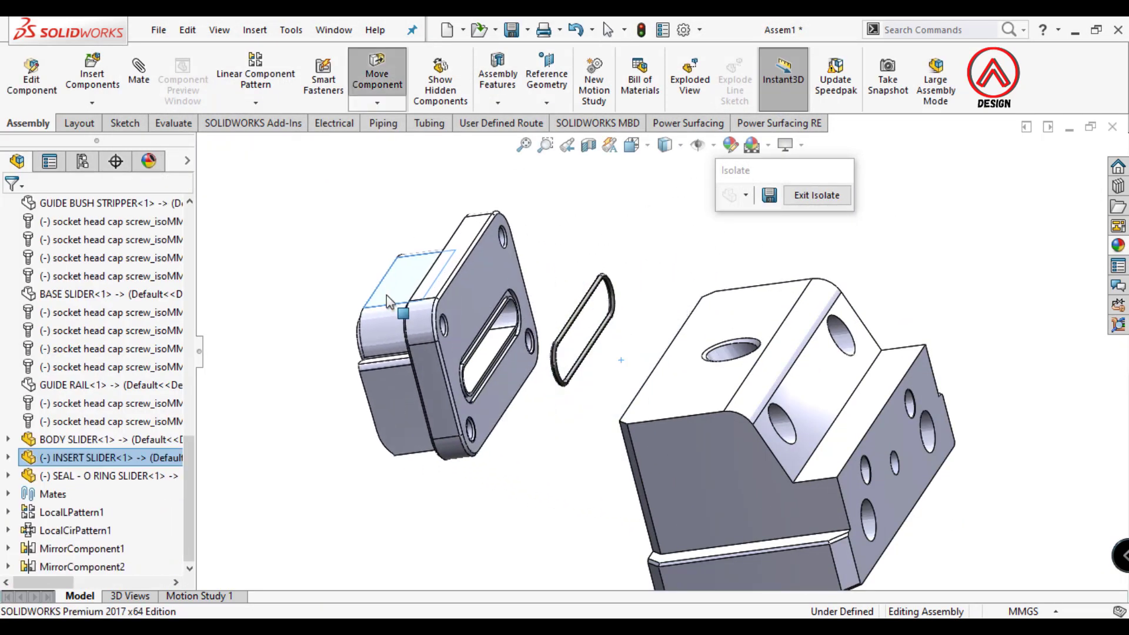
- Seat the O-ring concentric with the curved end of the slider groove
{"action": "scroll", "coordinate": [453, 324], "scroll_direction": "down", "scroll_amount": 2}
{"action": "scroll", "coordinate": [463, 317], "scroll_direction": "down", "scroll_amount": 2}
{"action": "left_click", "coordinate": [139, 71]}
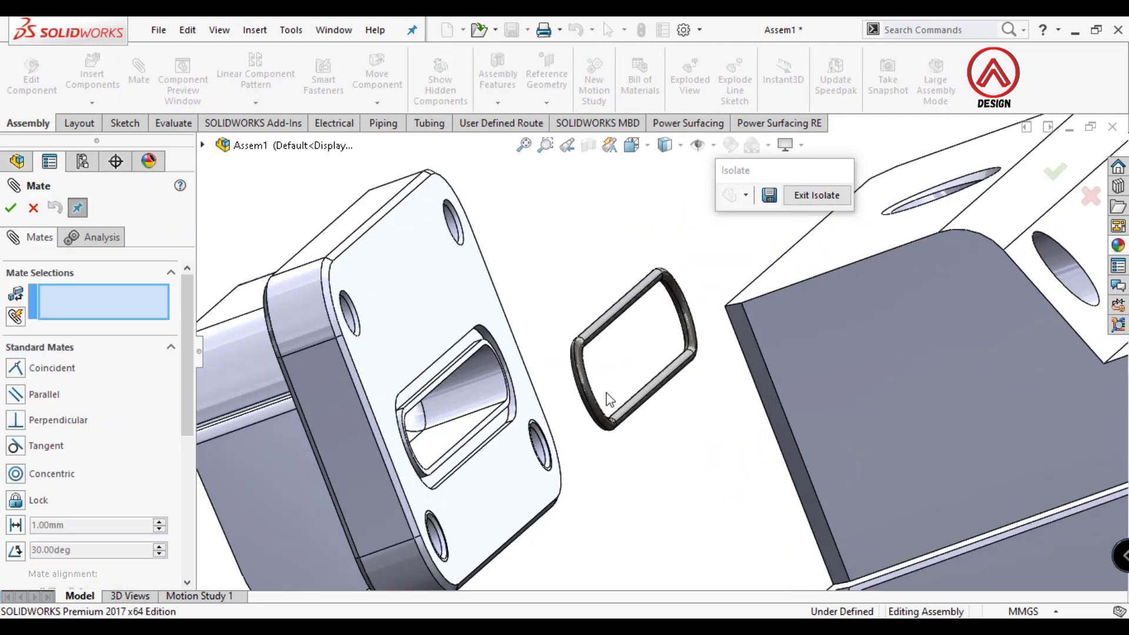
{"action": "scroll", "coordinate": [574, 360], "scroll_direction": "down", "scroll_amount": 2}
{"action": "middle_click_drag", "start_coordinate": [559, 369], "coordinate": [382, 370]}
{"action": "scroll", "coordinate": [382, 370], "scroll_direction": "down", "scroll_amount": 3}
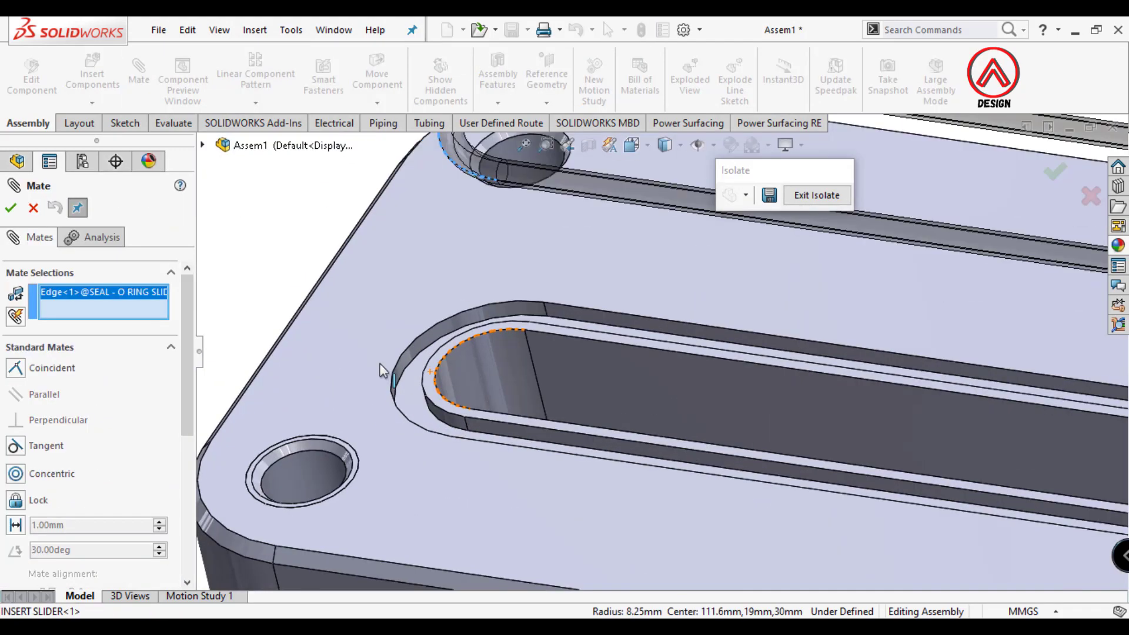
{"action": "left_click", "coordinate": [446, 333]}
{"action": "left_click", "coordinate": [432, 393]}
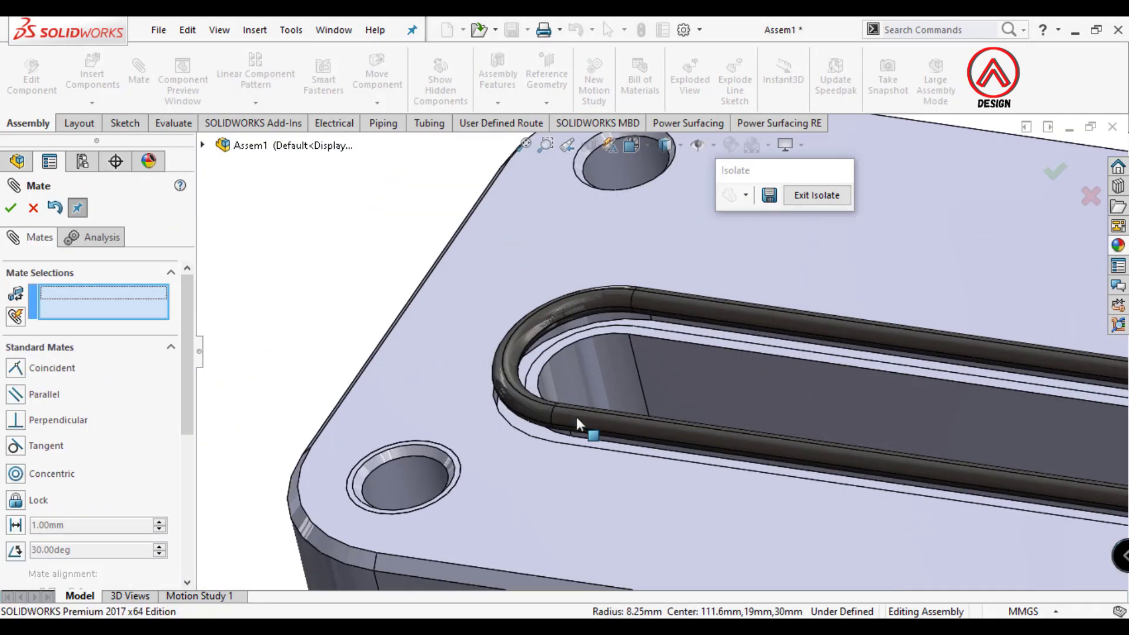
- Make the O-ring parallel to the slider face and coincident with the groove face
{"action": "left_click", "coordinate": [579, 428]}
{"action": "mouse_move", "coordinate": [579, 429]}
{"action": "middle_mouse_down"}
{"action": "mouse_move", "coordinate": [546, 462]}
{"action": "mouse_move", "coordinate": [542, 288]}
{"action": "mouse_move", "coordinate": [571, 338]}
{"action": "middle_mouse_up"}
{"action": "left_click", "coordinate": [543, 468]}
{"action": "left_click", "coordinate": [522, 497]}
{"action": "scroll", "coordinate": [571, 337], "scroll_direction": "up", "scroll_amount": 3}
{"action": "left_click", "coordinate": [573, 303]}
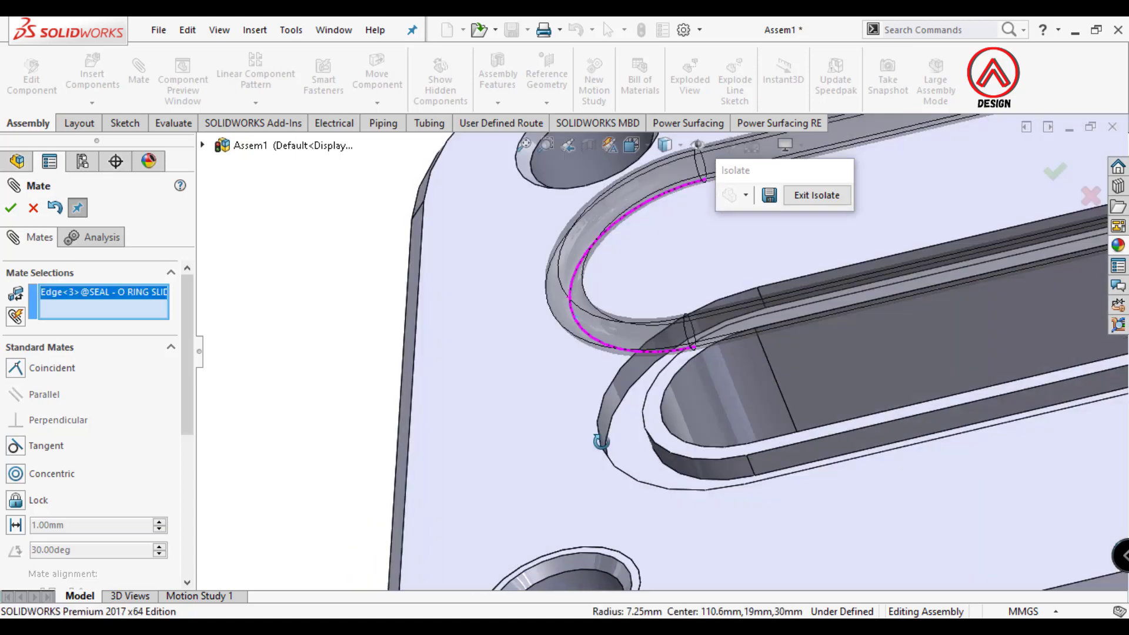
{"action": "left_click", "coordinate": [638, 462]}
{"action": "left_click", "coordinate": [751, 484]}
- Mate an insert slider face to the matching face in the body slider pocket
{"action": "scroll", "coordinate": [678, 440], "scroll_direction": "down", "scroll_amount": 5}
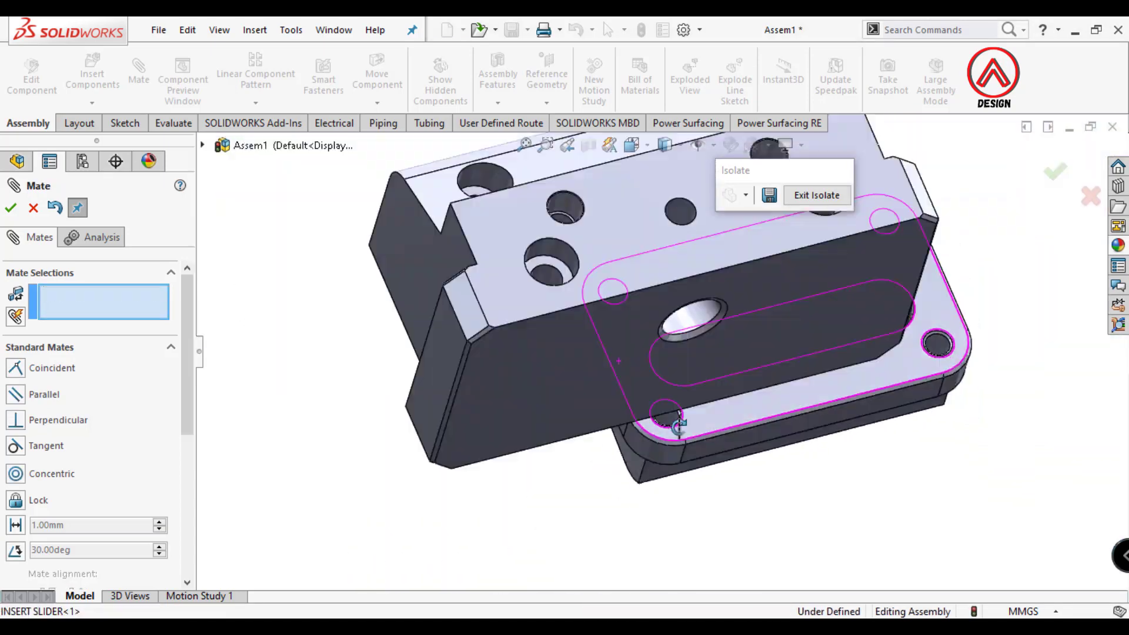
{"action": "mouse_move", "coordinate": [678, 440]}
{"action": "middle_mouse_down"}
{"action": "mouse_move", "coordinate": [744, 419]}
{"action": "mouse_move", "coordinate": [516, 328]}
{"action": "middle_mouse_up"}
{"action": "scroll", "coordinate": [573, 347], "scroll_direction": "up", "scroll_amount": 5}
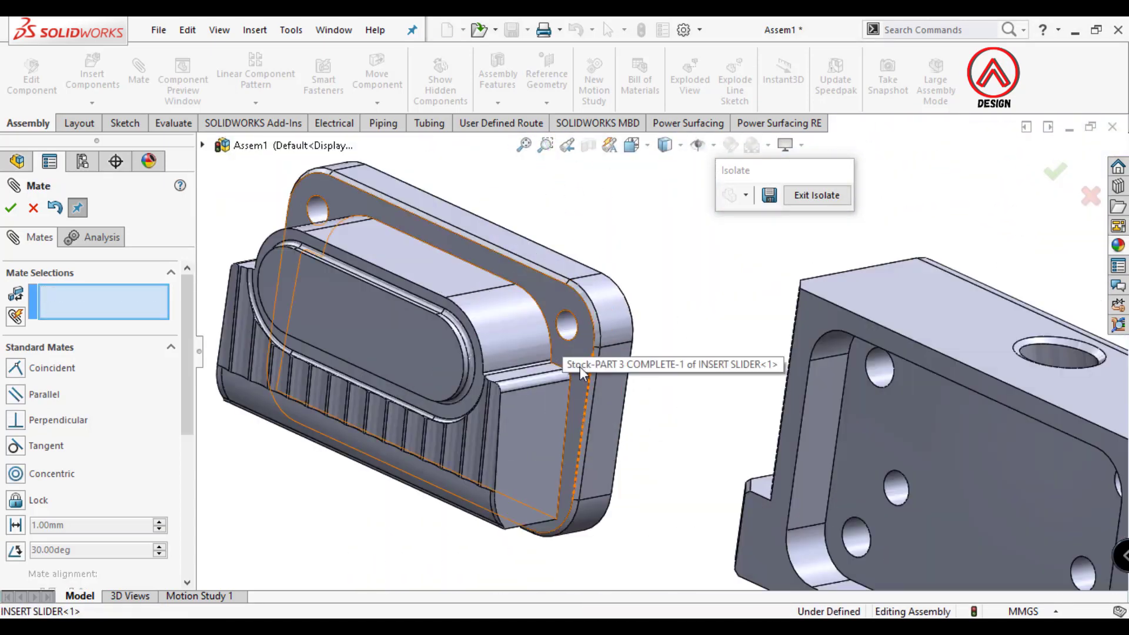
{"action": "left_click", "coordinate": [582, 372]}
{"action": "scroll", "coordinate": [676, 424], "scroll_direction": "down", "scroll_amount": 5}
{"action": "middle_click_drag", "start_coordinate": [832, 443], "coordinate": [763, 391]}
{"action": "scroll", "coordinate": [714, 360], "scroll_direction": "up", "scroll_amount": 5}
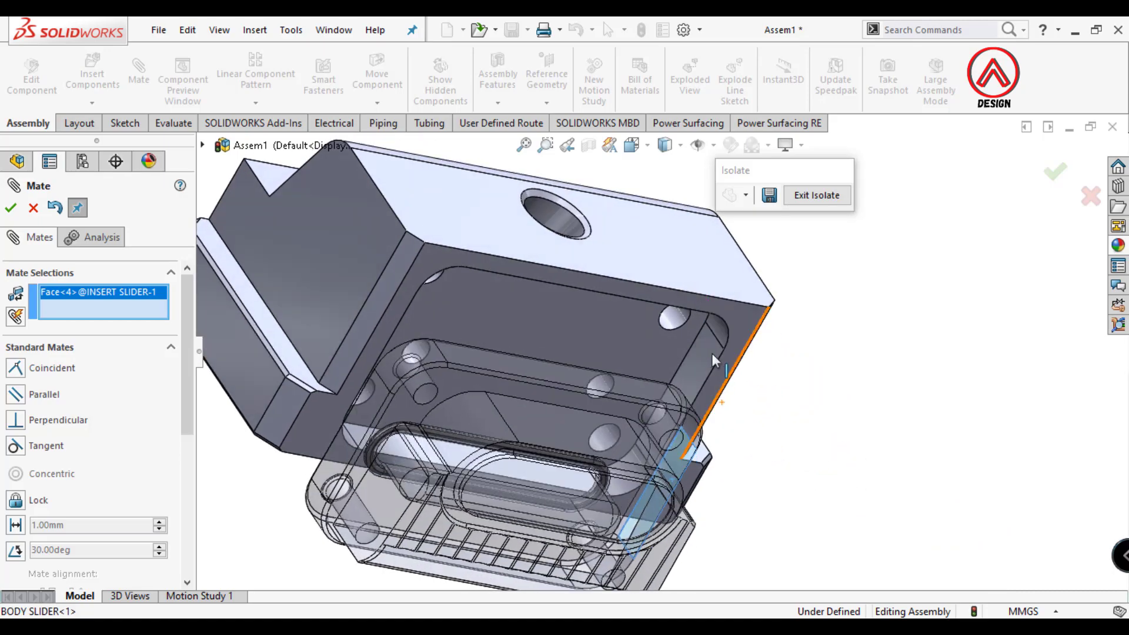
{"action": "left_click", "coordinate": [726, 377]}
{"action": "left_click", "coordinate": [978, 415]}
- Add the remaining coincident mates until the insert slider is fully defined
{"action": "left_click", "coordinate": [517, 465]}
{"action": "middle_click_drag", "start_coordinate": [517, 465], "coordinate": [565, 301]}
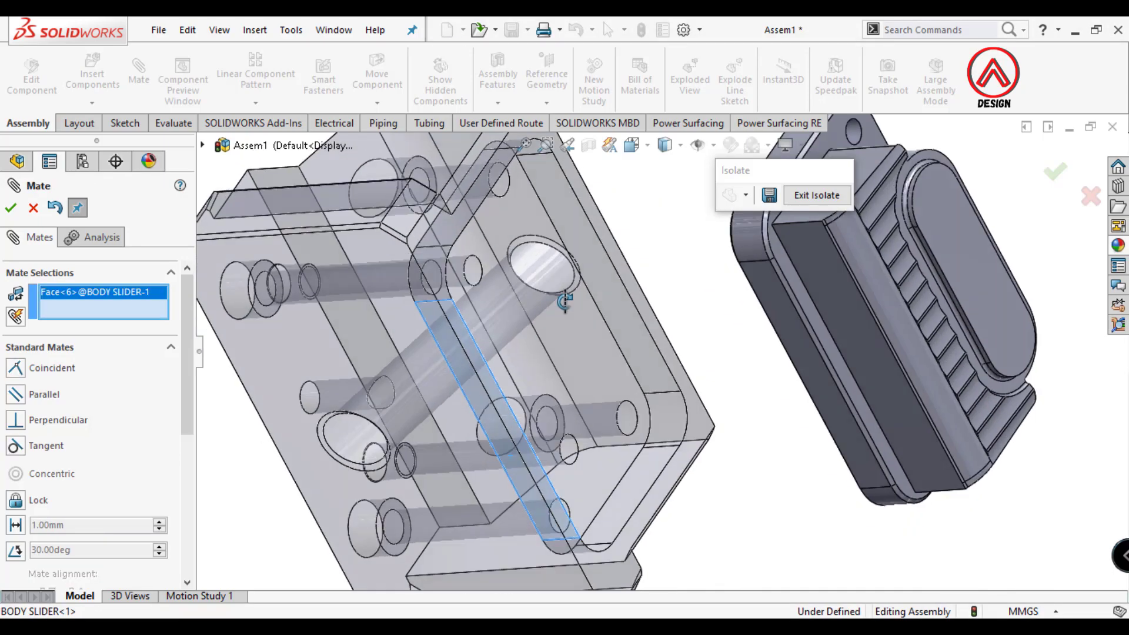
{"action": "left_click", "coordinate": [792, 323]}
{"action": "left_click", "coordinate": [1026, 322]}
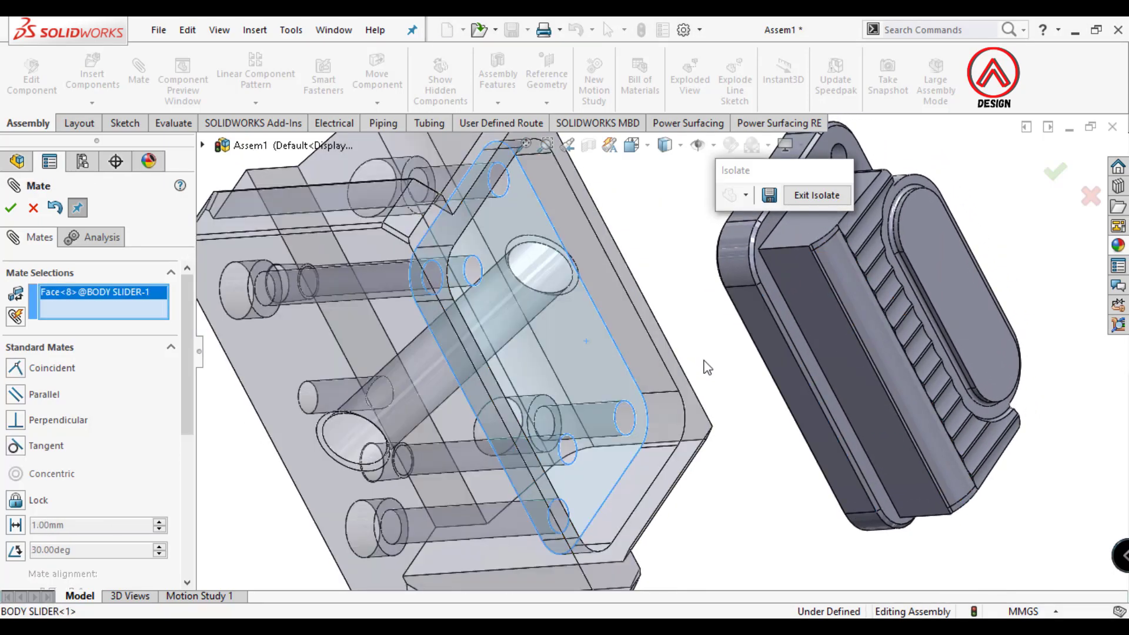
{"action": "middle_click_drag", "start_coordinate": [976, 329], "coordinate": [993, 324]}
{"action": "left_click", "coordinate": [957, 353]}
{"action": "left_click", "coordinate": [1101, 395]}
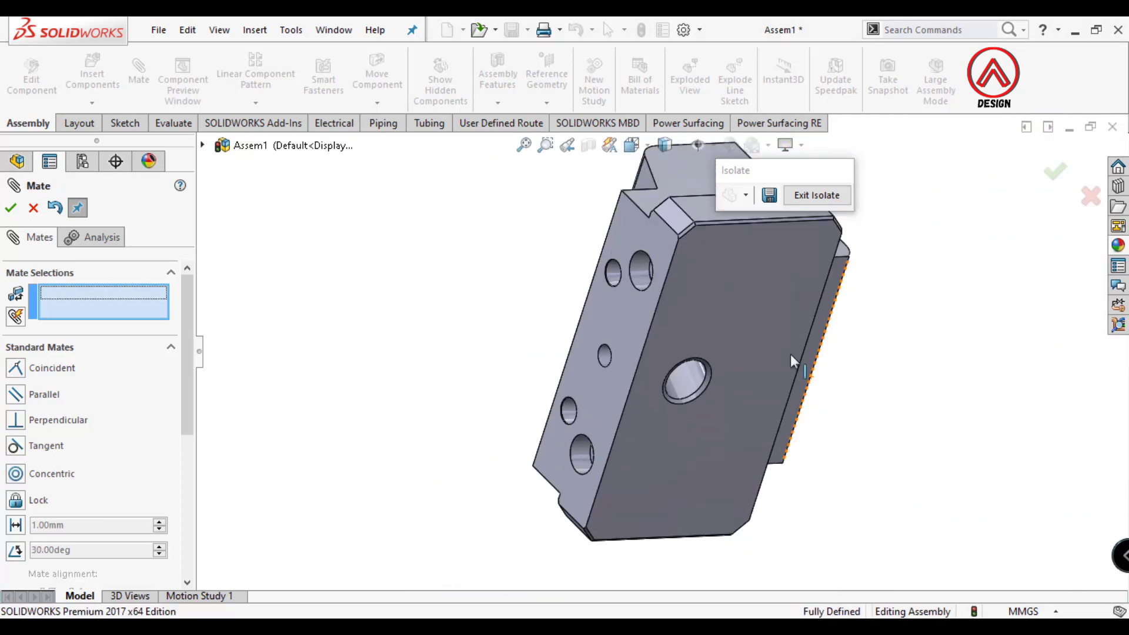
{"action": "mouse_move", "coordinate": [790, 354]}
{"action": "middle_mouse_down"}
{"action": "mouse_move", "coordinate": [464, 347]}
{"action": "mouse_move", "coordinate": [693, 326]}
{"action": "mouse_move", "coordinate": [626, 380]}
{"action": "middle_mouse_up"}
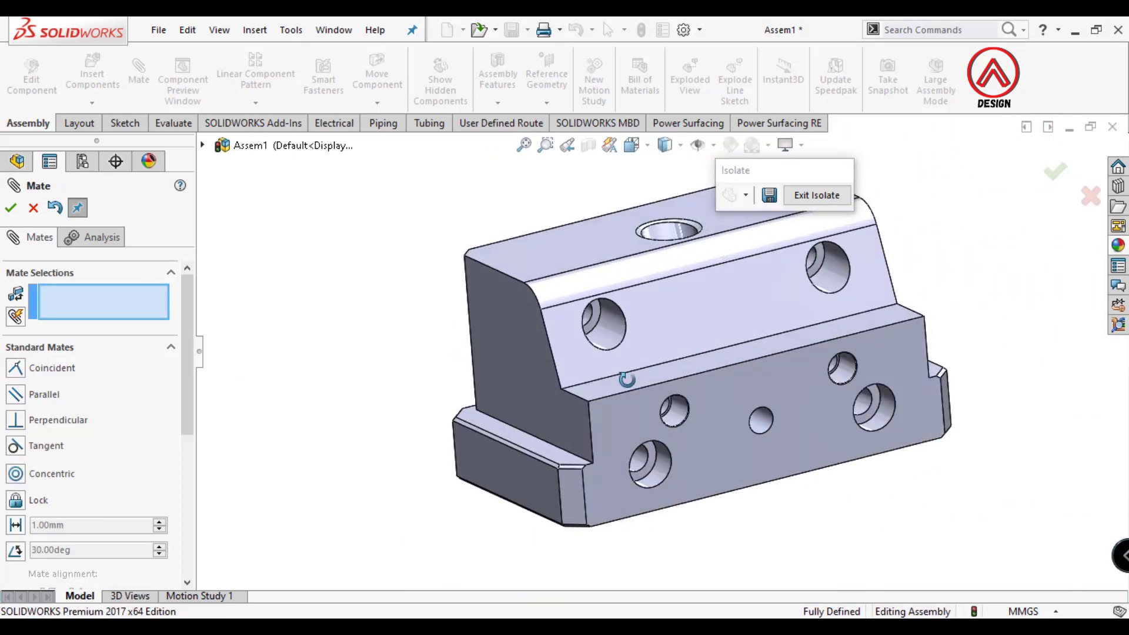
{"action": "left_click", "coordinate": [11, 209]}
- Put an M8 × 12 Hex Socket Head ISO 4762 screw into the first hole
{"action": "key", "text": "f"}
{"action": "left_click", "coordinate": [1119, 186]}
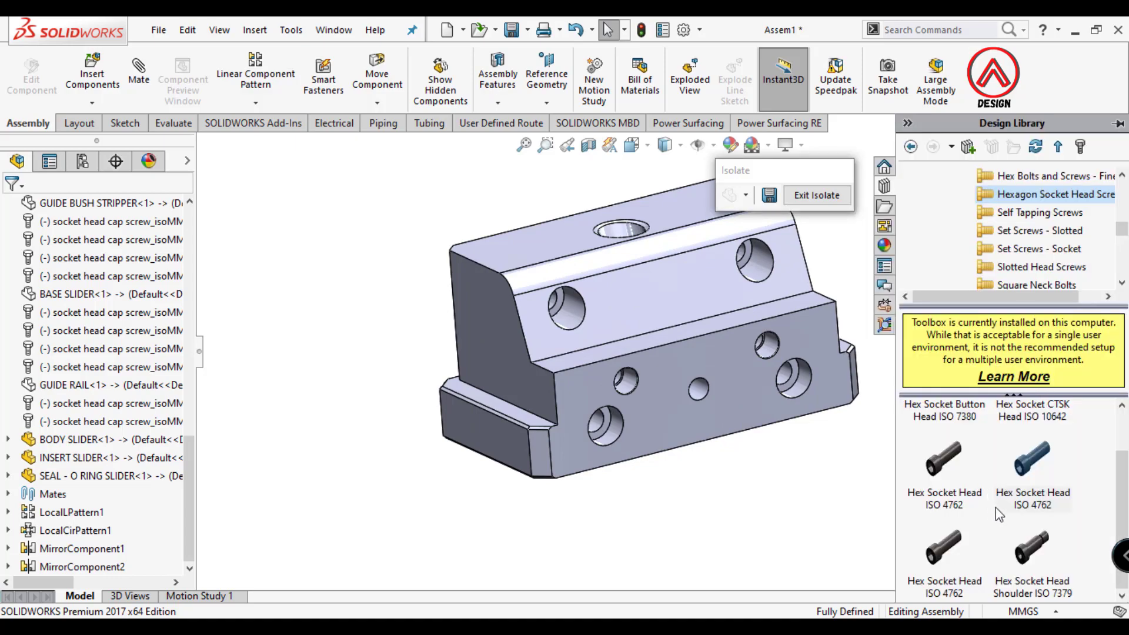
{"action": "scroll", "coordinate": [676, 434], "scroll_direction": "down", "scroll_amount": 3}
{"action": "left_click_drag", "start_coordinate": [1036, 472], "coordinate": [630, 403]}
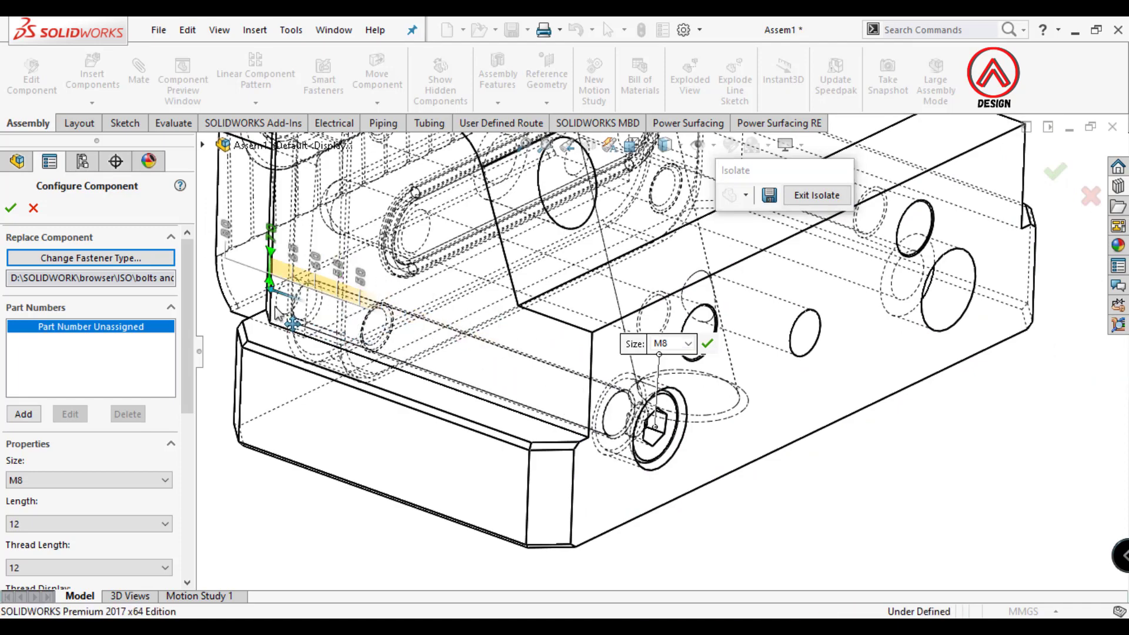
{"action": "left_click", "coordinate": [1056, 171]}
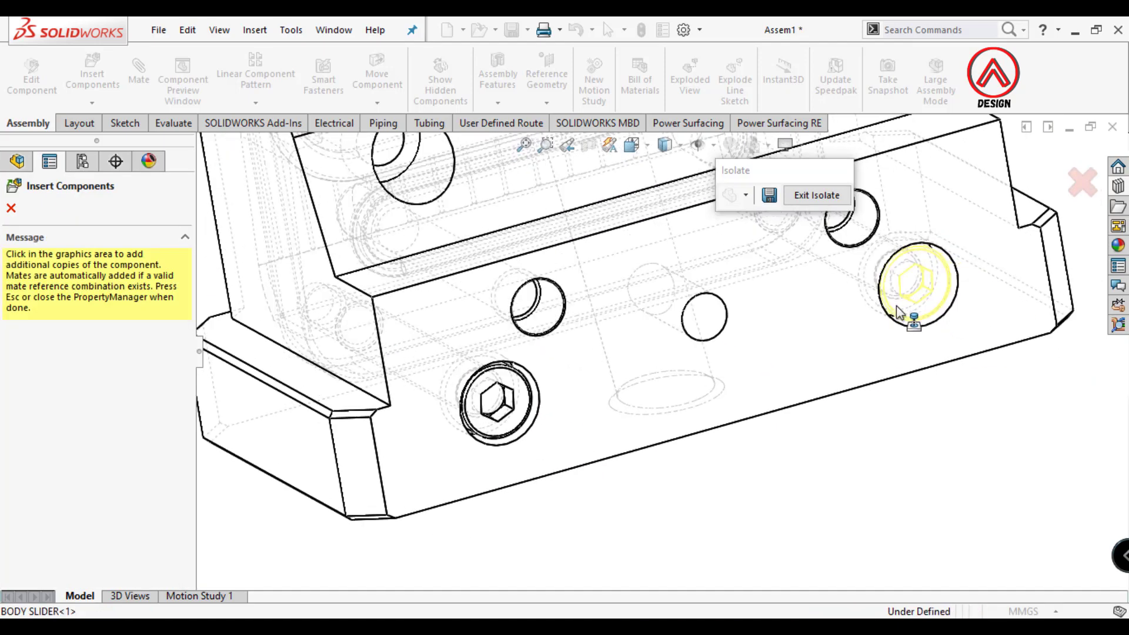
{"action": "mouse_move", "coordinate": [892, 308]}
{"action": "middle_mouse_down"}
{"action": "mouse_move", "coordinate": [641, 336]}
{"action": "mouse_move", "coordinate": [272, 247]}
{"action": "middle_mouse_up"}
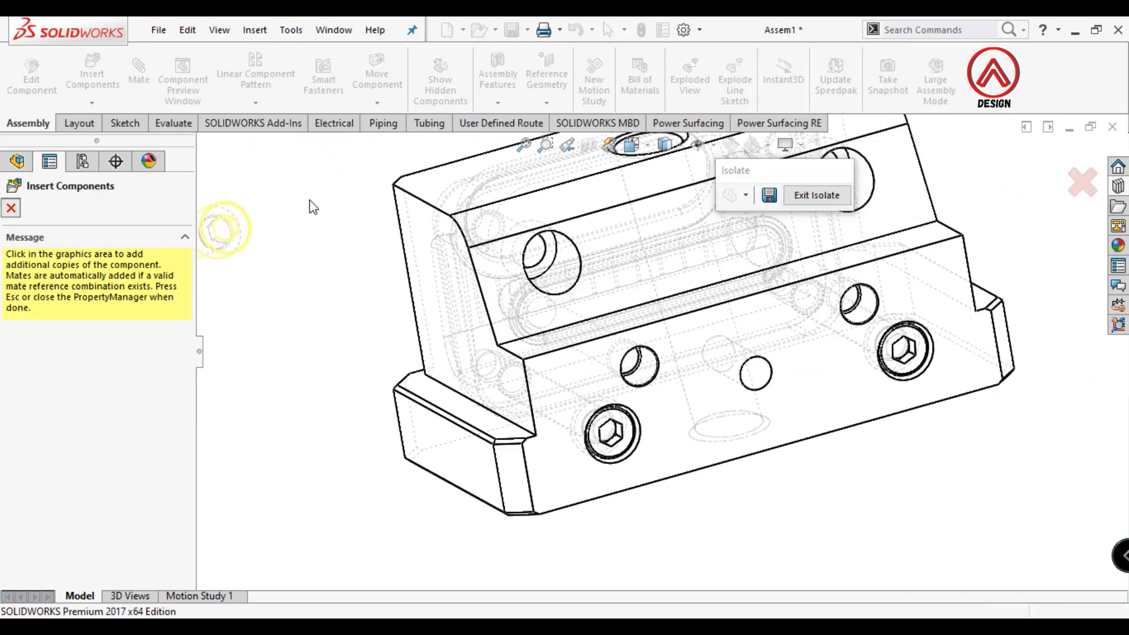
{"action": "key", "text": "Escape"}
{"action": "scroll", "coordinate": [417, 194], "scroll_direction": "down", "scroll_amount": 3}
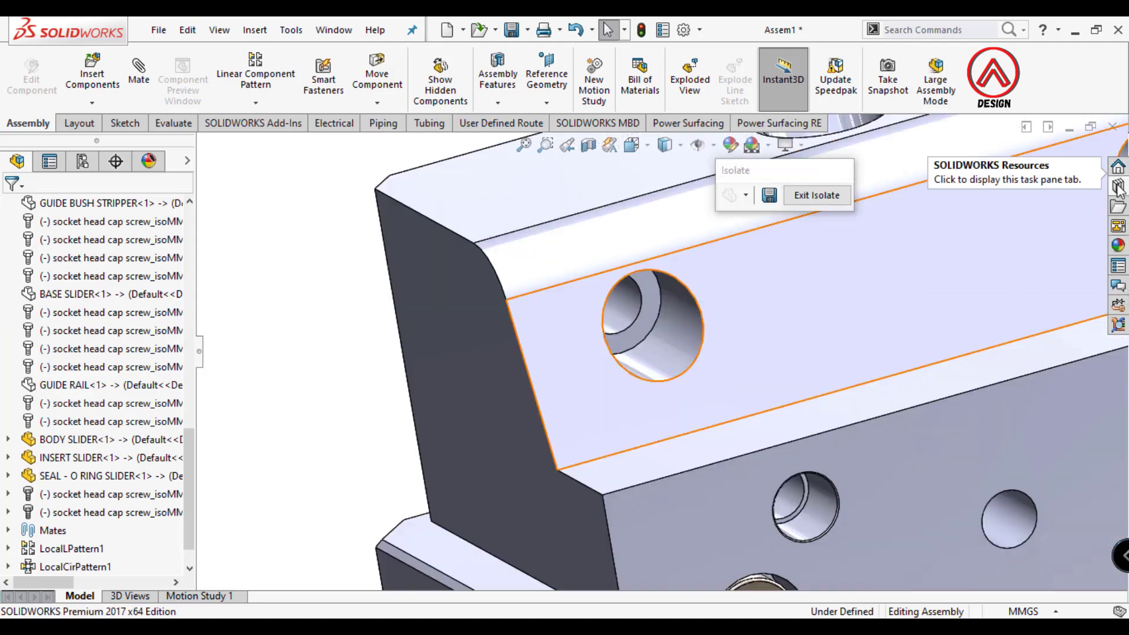
- Add another M8 × 12 socket head screw in the upper hole, viewing with hidden lines
{"action": "left_click", "coordinate": [1118, 187]}
{"action": "left_click_drag", "start_coordinate": [1011, 489], "coordinate": [619, 313]}
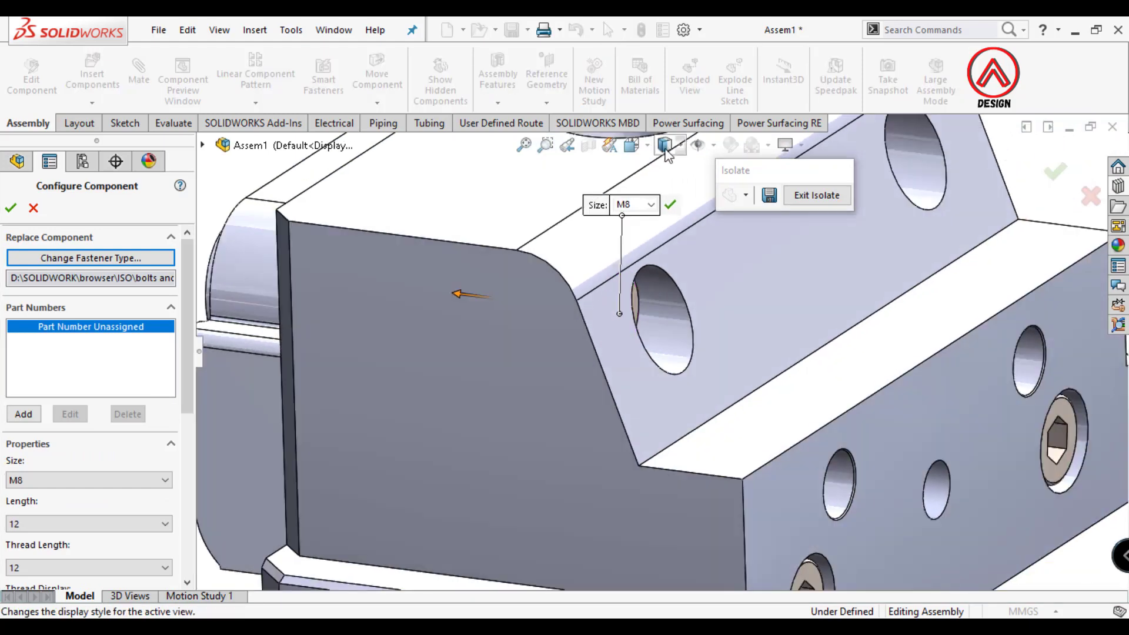
{"action": "left_click", "coordinate": [668, 238]}
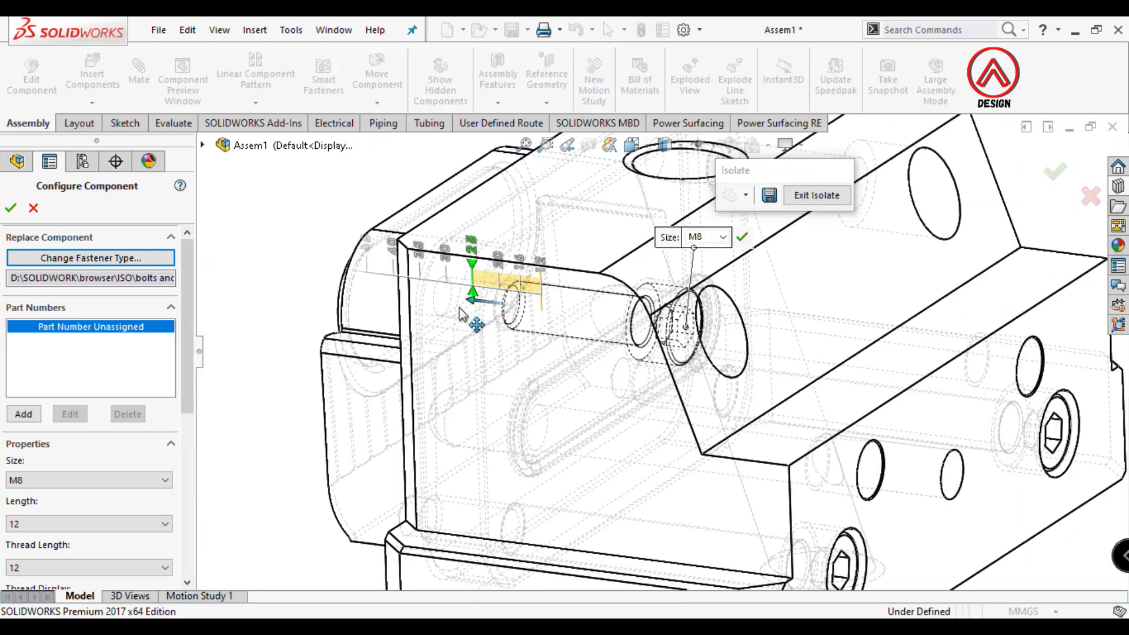
{"action": "key", "text": "Return"}
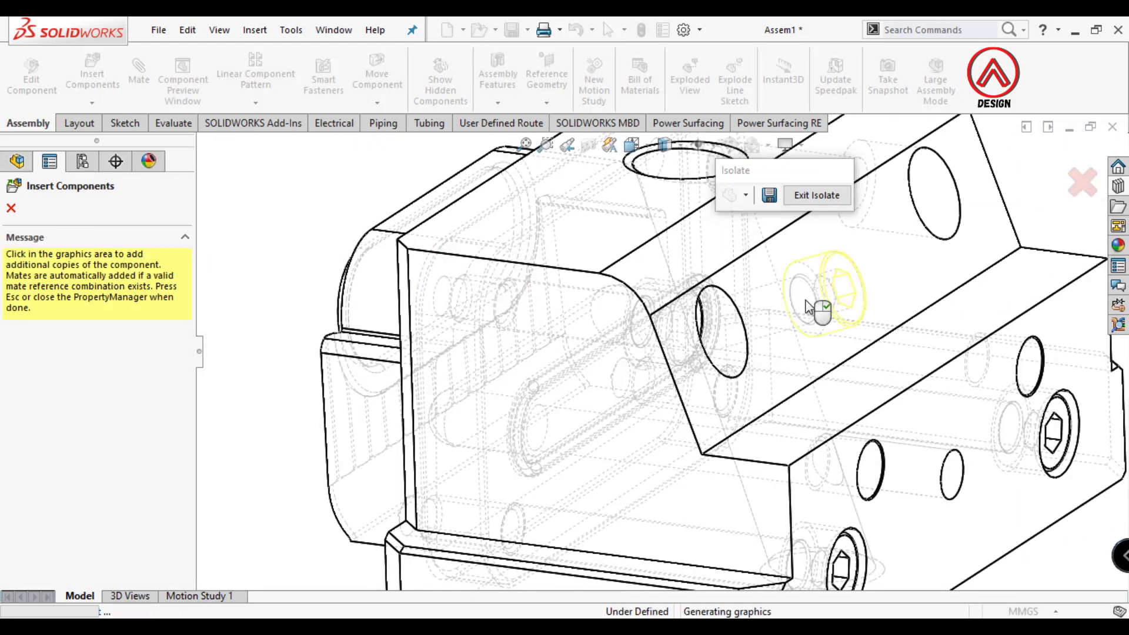
{"action": "middle_click_drag", "start_coordinate": [811, 307], "coordinate": [743, 261]}
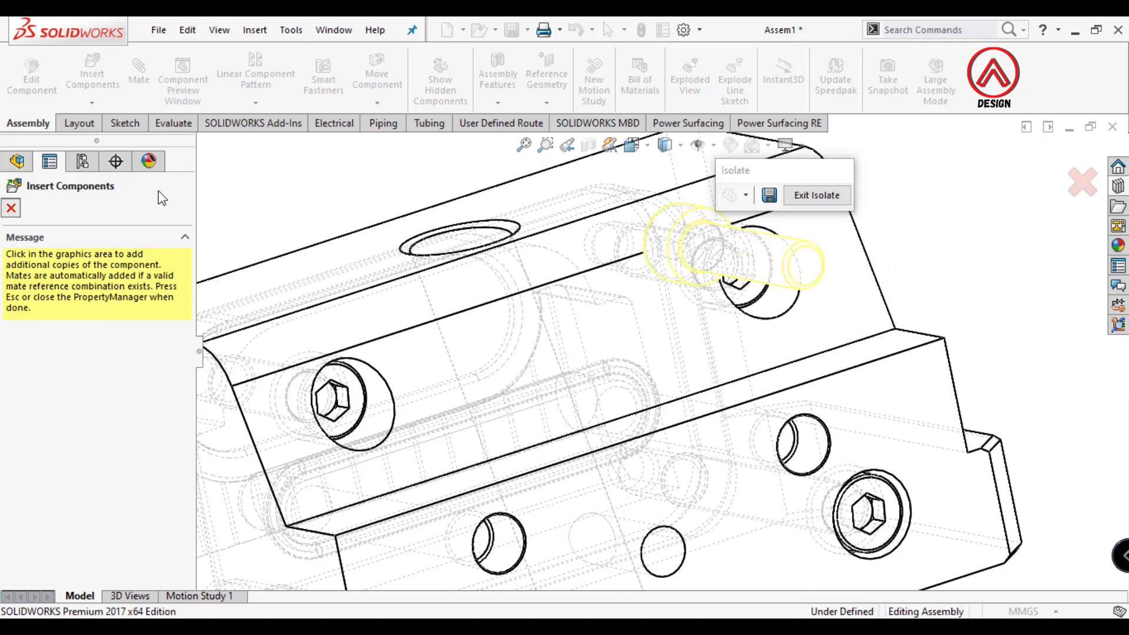
{"action": "key", "text": "Escape"}
{"action": "scroll", "coordinate": [660, 282], "scroll_direction": "up", "scroll_amount": 5}
{"action": "middle_click_drag", "start_coordinate": [660, 281], "coordinate": [665, 205]}
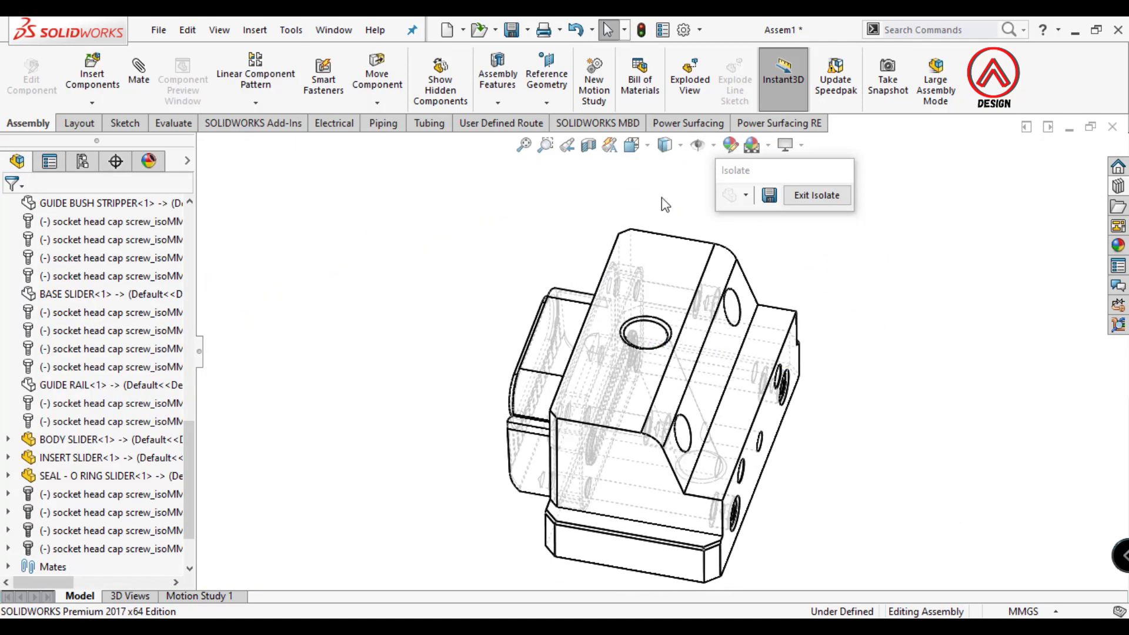
- Restore shaded display and orbit around the slider block, test-dragging the body slider
{"action": "left_click", "coordinate": [666, 171]}
{"action": "scroll", "coordinate": [765, 389], "scroll_direction": "up", "scroll_amount": 3}
{"action": "mouse_move", "coordinate": [769, 391]}
{"action": "middle_mouse_down"}
{"action": "mouse_move", "coordinate": [819, 381]}
{"action": "mouse_move", "coordinate": [631, 399]}
{"action": "middle_mouse_up"}
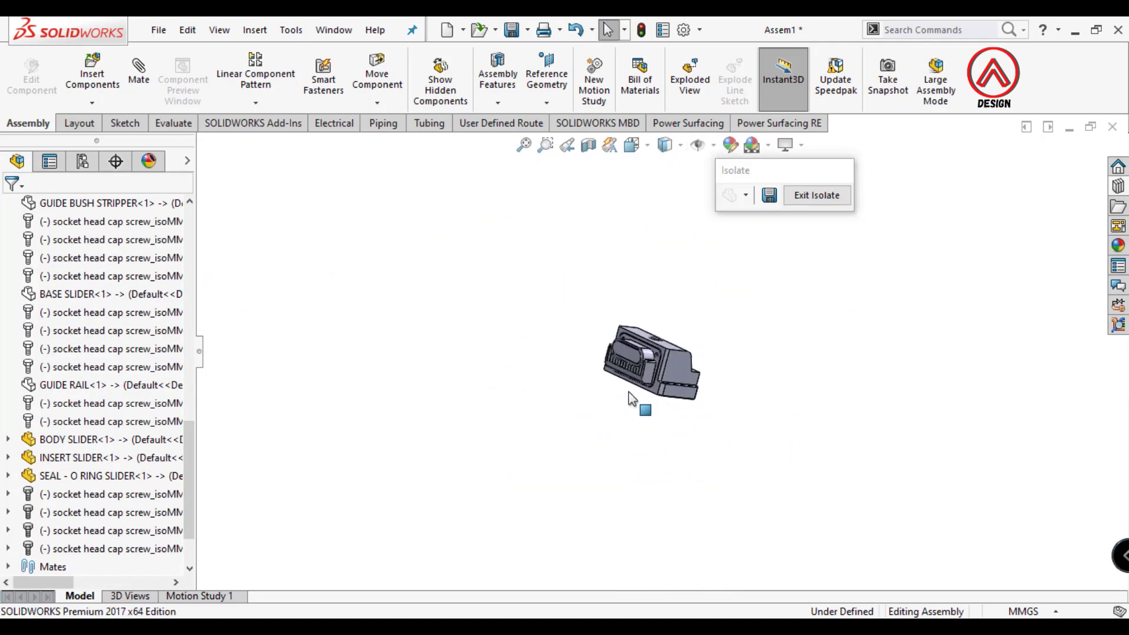
{"action": "mouse_move", "coordinate": [710, 318]}
{"action": "middle_mouse_down"}
{"action": "mouse_move", "coordinate": [655, 448]}
{"action": "mouse_move", "coordinate": [635, 377]}
{"action": "middle_mouse_up"}
{"action": "scroll", "coordinate": [676, 383], "scroll_direction": "down", "scroll_amount": 2}
{"action": "scroll", "coordinate": [676, 385], "scroll_direction": "down", "scroll_amount": 3}
{"action": "scroll", "coordinate": [675, 387], "scroll_direction": "down", "scroll_amount": 5}
{"action": "scroll", "coordinate": [675, 387], "scroll_direction": "up", "scroll_amount": 5}
{"action": "scroll", "coordinate": [629, 362], "scroll_direction": "down", "scroll_amount": 5}
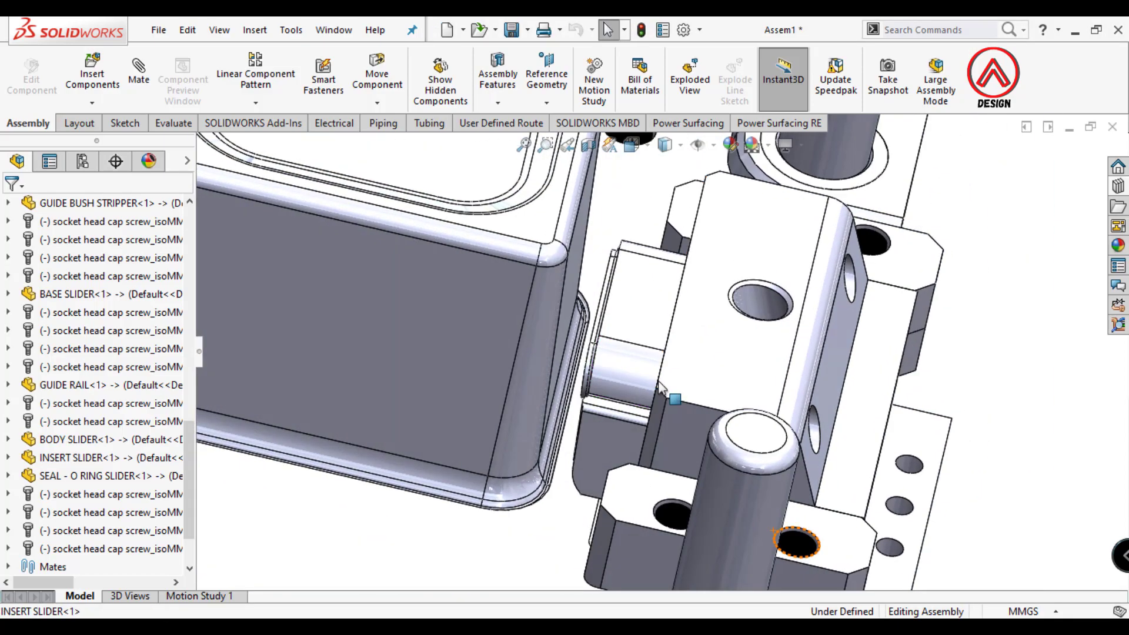
{"action": "left_click", "coordinate": [629, 358]}
{"action": "left_click_drag", "start_coordinate": [624, 356], "coordinate": [608, 363]}
{"action": "scroll", "coordinate": [608, 364], "scroll_direction": "down", "scroll_amount": 5}
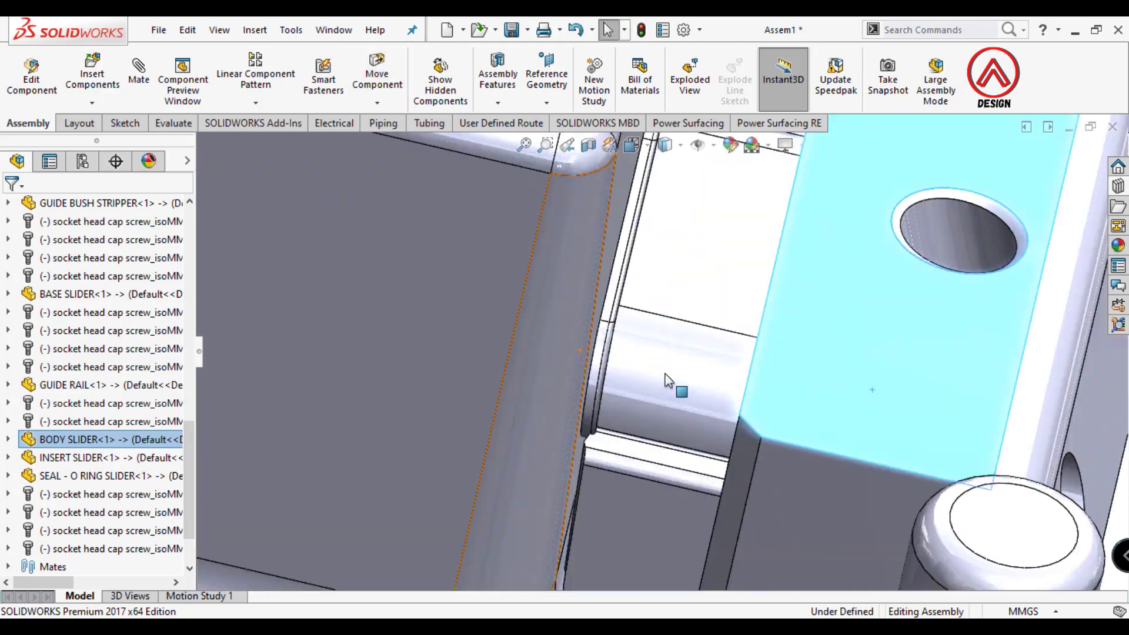
{"action": "mouse_move", "coordinate": [670, 383]}
{"action": "middle_mouse_down"}
{"action": "mouse_move", "coordinate": [654, 260]}
{"action": "mouse_move", "coordinate": [683, 372]}
{"action": "mouse_move", "coordinate": [659, 330]}
{"action": "middle_mouse_up"}
{"action": "scroll", "coordinate": [682, 373], "scroll_direction": "up", "scroll_amount": 8}
{"action": "scroll", "coordinate": [706, 400], "scroll_direction": "up", "scroll_amount": 5}
- Insert the STOPPER SLIDER part from the ASSEMBLY folder
{"action": "left_click", "coordinate": [93, 74]}
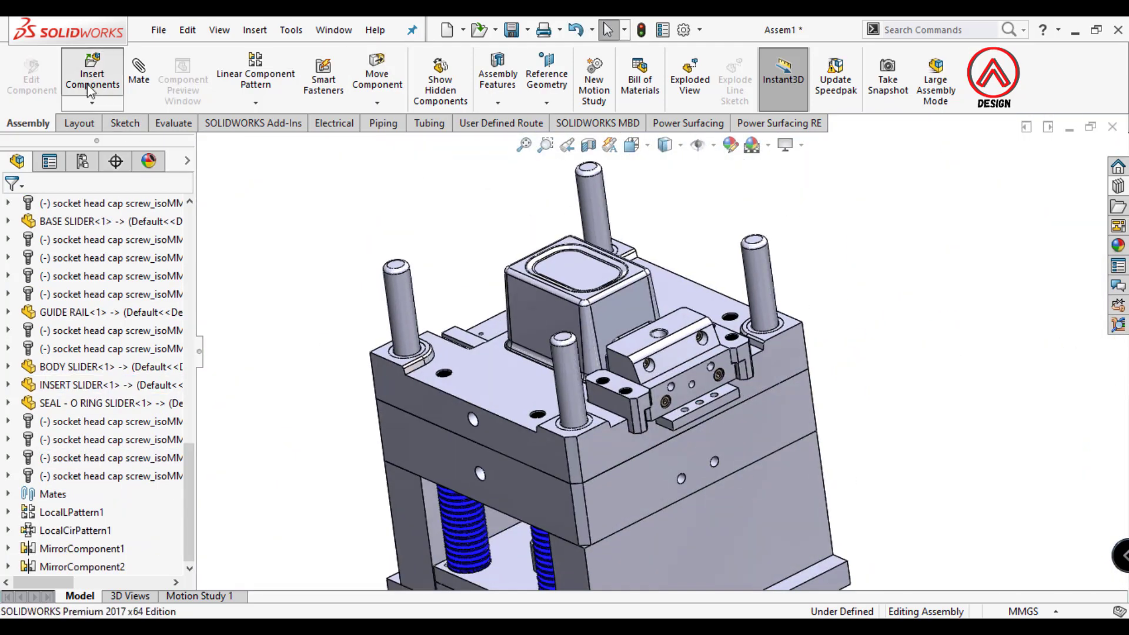
{"action": "left_click", "coordinate": [87, 491]}
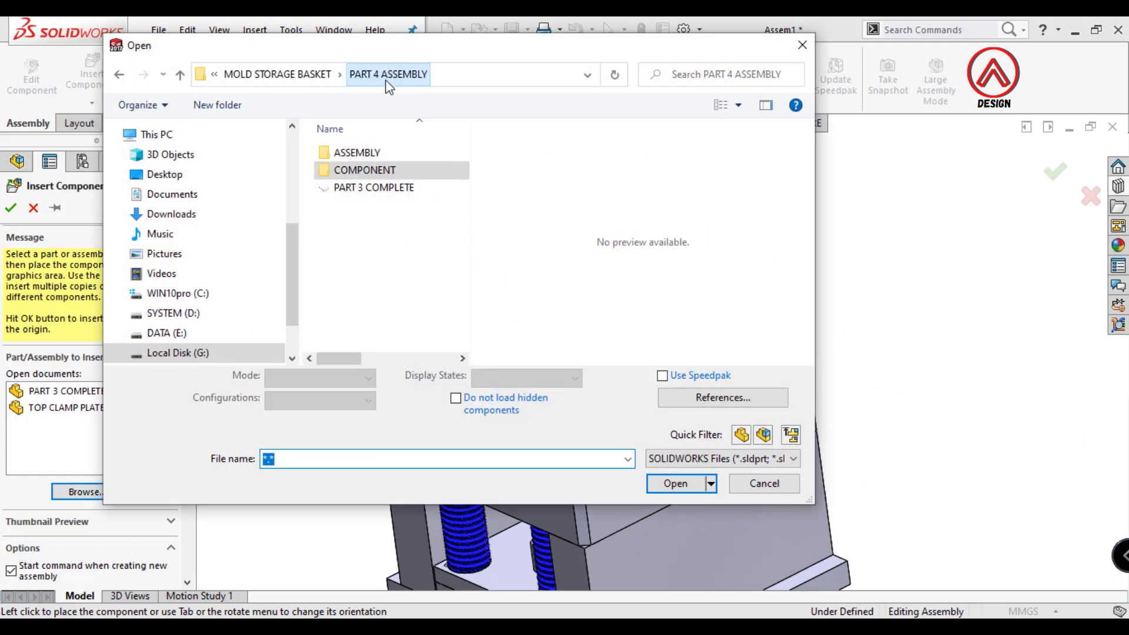
{"action": "double_click", "coordinate": [362, 158]}
{"action": "scroll", "coordinate": [369, 288], "scroll_direction": "down", "scroll_amount": 3}
{"action": "scroll", "coordinate": [362, 312], "scroll_direction": "down", "scroll_amount": 2}
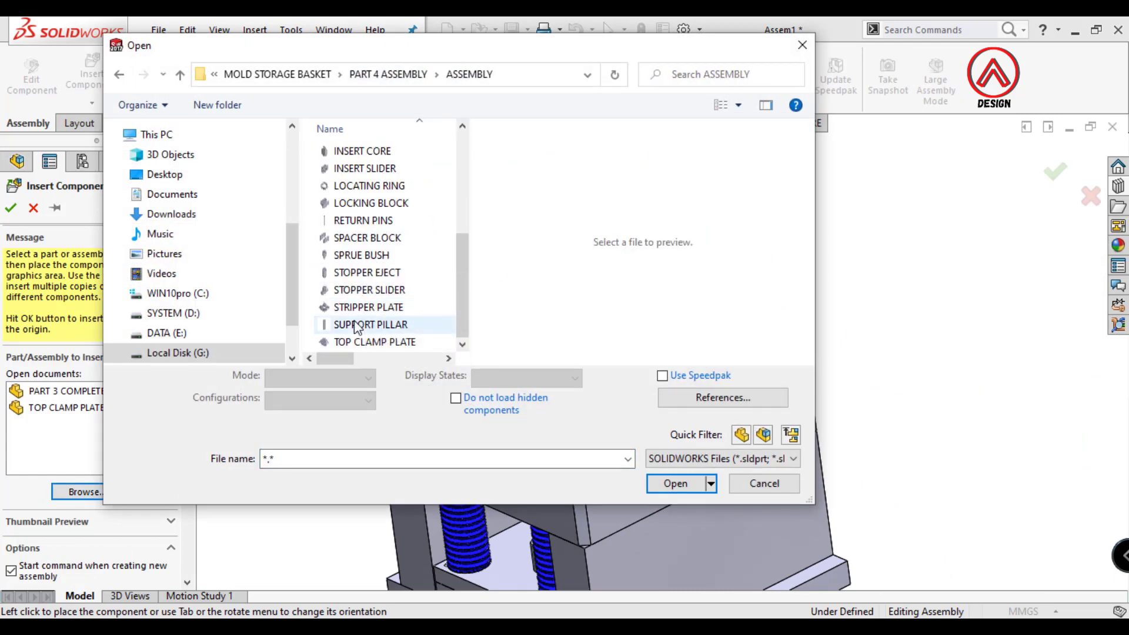
{"action": "left_click", "coordinate": [370, 290]}
{"action": "left_click", "coordinate": [675, 483]}
{"action": "scroll", "coordinate": [864, 335], "scroll_direction": "down", "scroll_amount": 3}
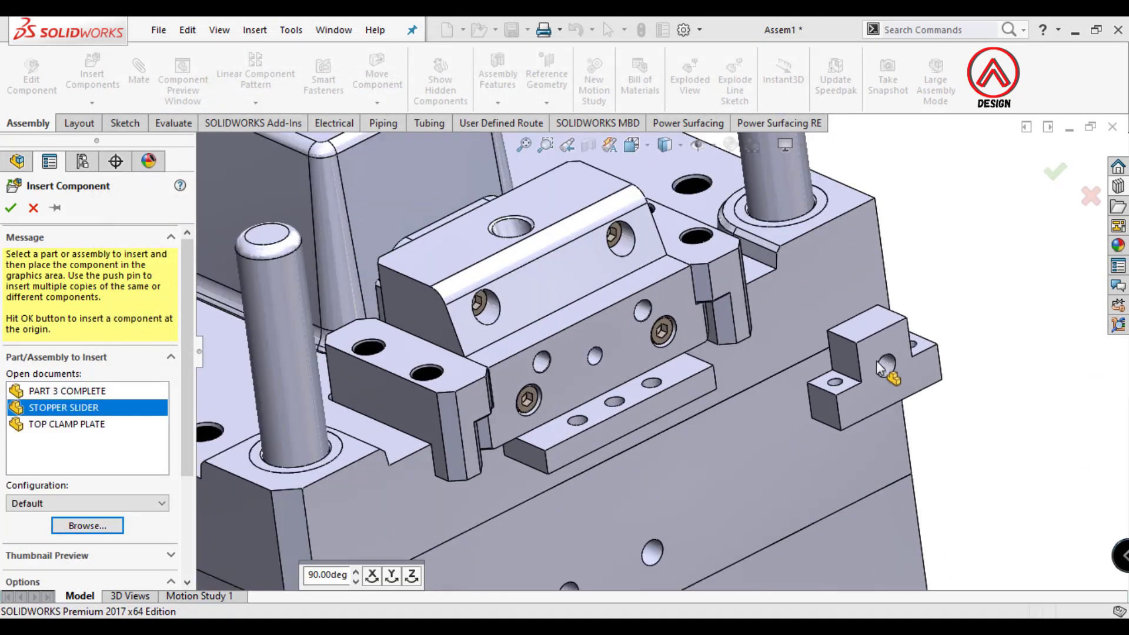
{"action": "scroll", "coordinate": [821, 374], "scroll_direction": "down", "scroll_amount": 3}
{"action": "scroll", "coordinate": [835, 376], "scroll_direction": "down", "scroll_amount": 3}
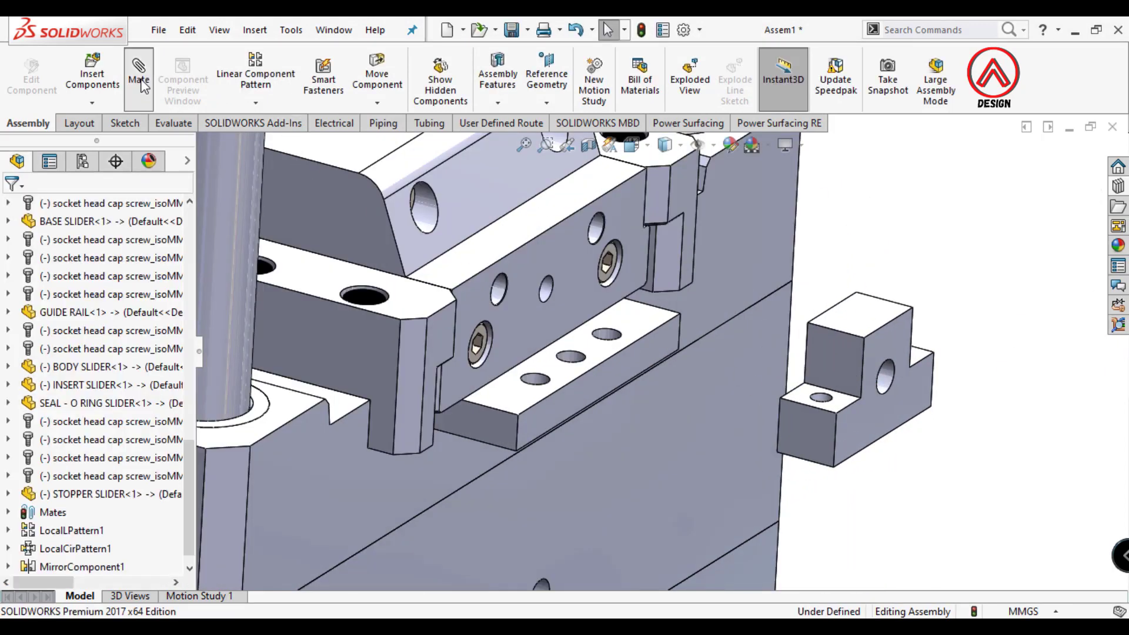
- Place the stopper slider and make its hole concentric with the matching plate hole
{"action": "left_click", "coordinate": [139, 79]}
{"action": "scroll", "coordinate": [835, 411], "scroll_direction": "down", "scroll_amount": 2}
{"action": "scroll", "coordinate": [823, 400], "scroll_direction": "down", "scroll_amount": 3}
{"action": "scroll", "coordinate": [803, 388], "scroll_direction": "down", "scroll_amount": 2}
{"action": "left_click", "coordinate": [801, 389]}
{"action": "scroll", "coordinate": [386, 446], "scroll_direction": "up", "scroll_amount": 3}
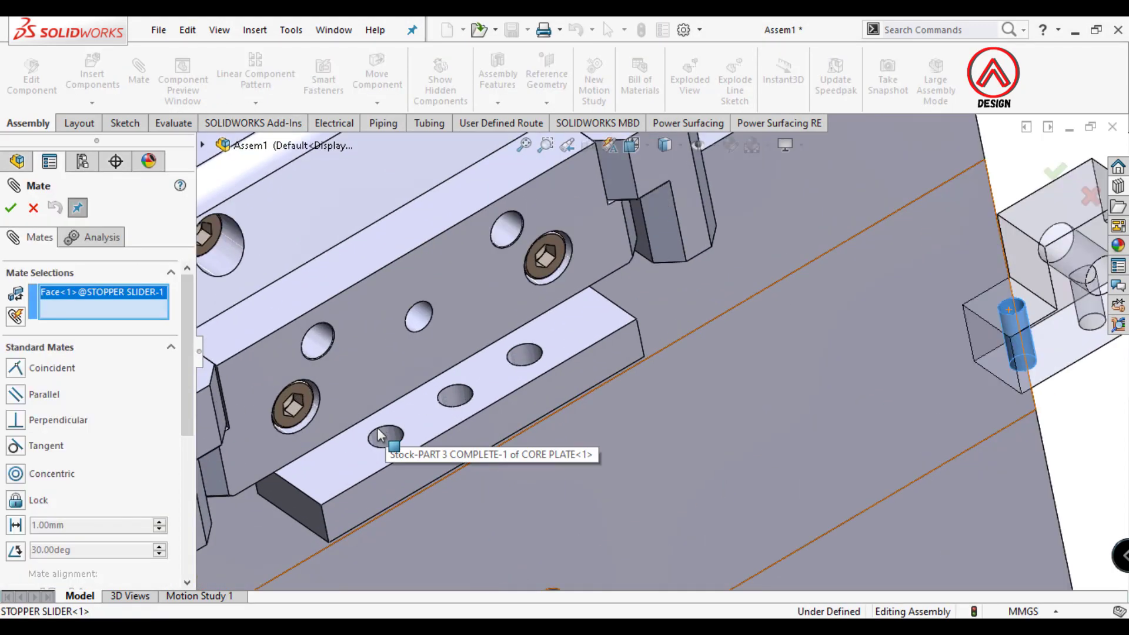
{"action": "scroll", "coordinate": [418, 435], "scroll_direction": "down", "scroll_amount": 3}
{"action": "left_click", "coordinate": [418, 435]}
{"action": "left_click", "coordinate": [395, 464]}
- Add coincident mates seating the stopper's bottom and side faces flush on the base slider
{"action": "mouse_move", "coordinate": [471, 407]}
{"action": "middle_mouse_down"}
{"action": "mouse_move", "coordinate": [484, 322]}
{"action": "mouse_move", "coordinate": [475, 182]}
{"action": "mouse_move", "coordinate": [517, 276]}
{"action": "middle_mouse_up"}
{"action": "left_click", "coordinate": [529, 282]}
{"action": "left_click", "coordinate": [646, 386]}
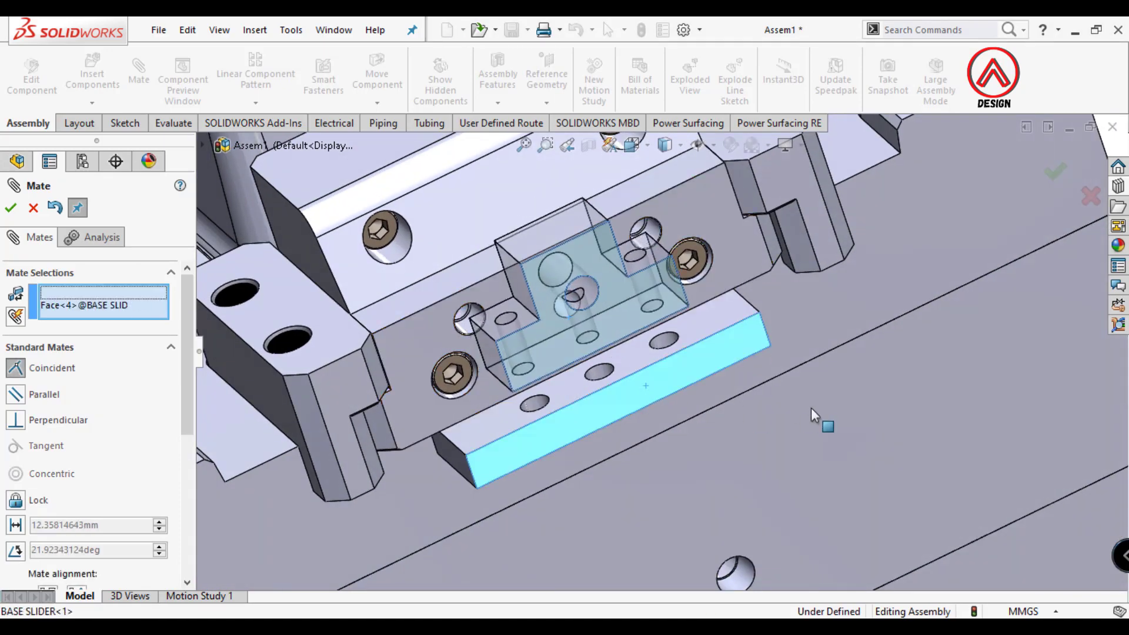
{"action": "left_click", "coordinate": [988, 435]}
{"action": "middle_click_drag", "start_coordinate": [600, 333], "coordinate": [623, 265]}
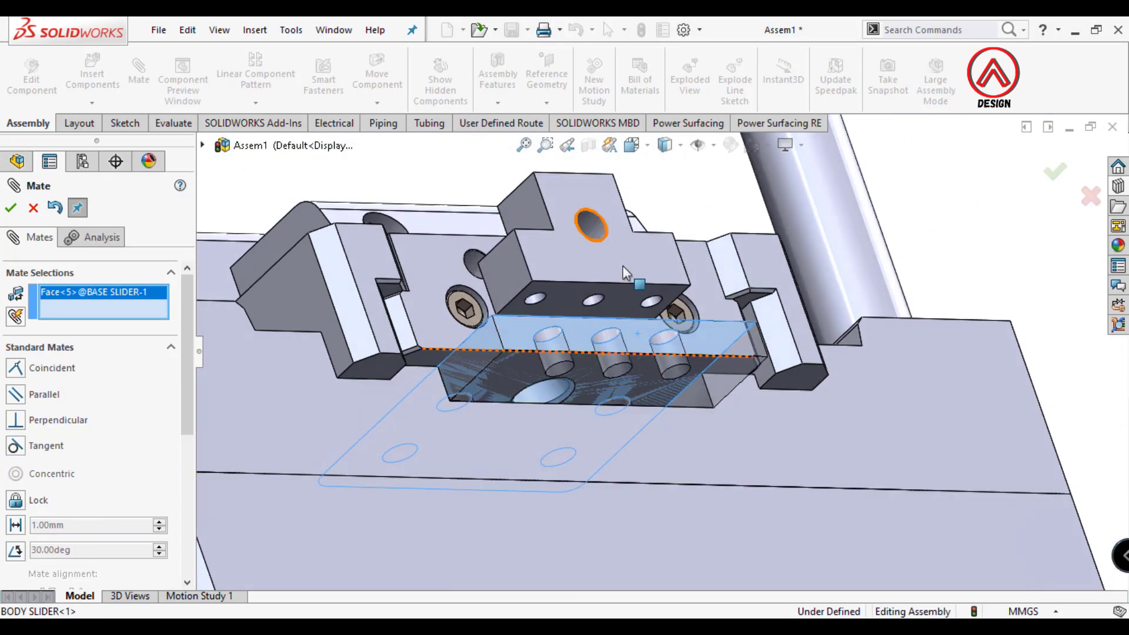
{"action": "left_click", "coordinate": [619, 301]}
{"action": "left_click", "coordinate": [807, 298]}
{"action": "middle_click_drag", "start_coordinate": [551, 297], "coordinate": [517, 353]}
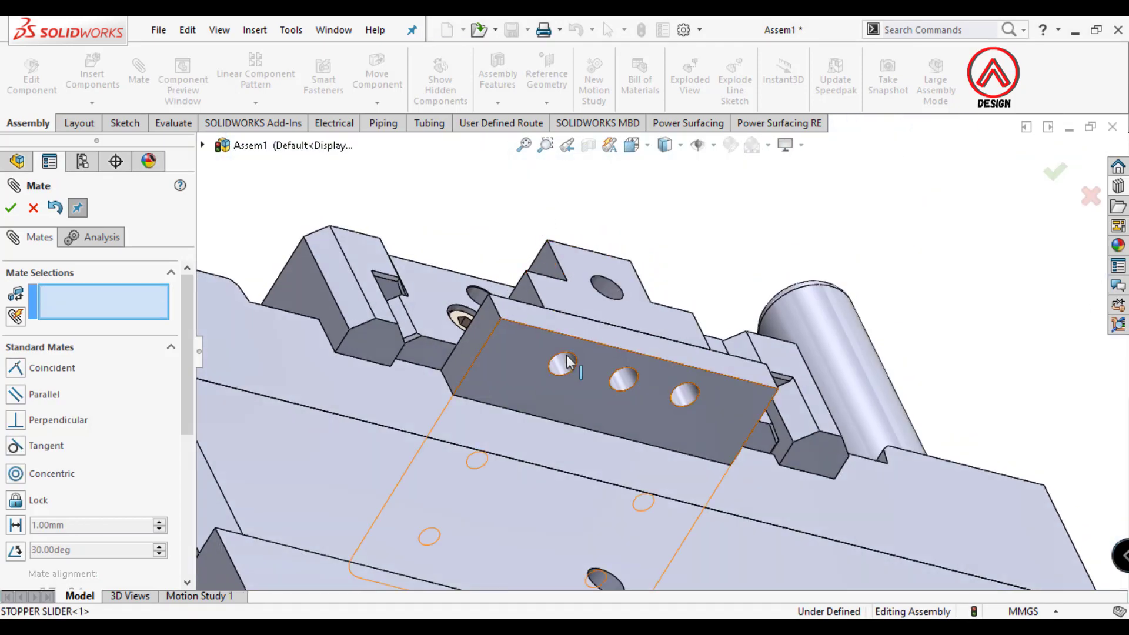
{"action": "scroll", "coordinate": [518, 353], "scroll_direction": "down", "scroll_amount": 5}
{"action": "left_click", "coordinate": [1056, 171]}
- Drop an M8 × 25 hex socket head screw into the first stopper slider hole
{"action": "left_click", "coordinate": [1119, 221]}
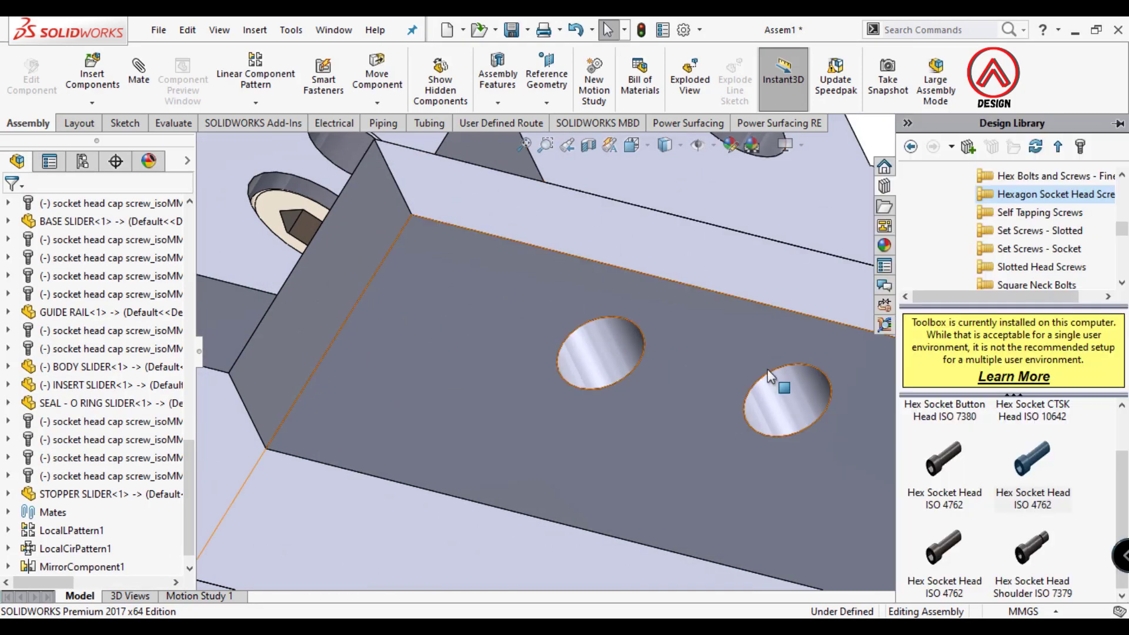
{"action": "left_click_drag", "start_coordinate": [1021, 462], "coordinate": [636, 372]}
{"action": "left_click", "coordinate": [665, 150]}
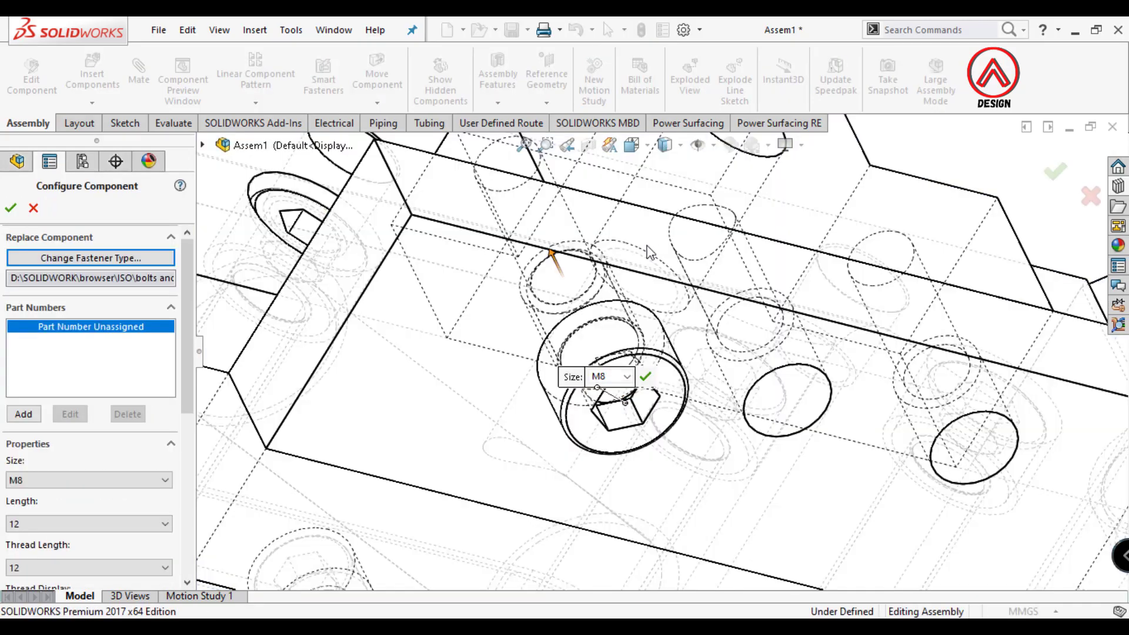
{"action": "mouse_move", "coordinate": [652, 401]}
{"action": "middle_mouse_down"}
{"action": "mouse_move", "coordinate": [662, 267]}
{"action": "mouse_move", "coordinate": [625, 289]}
{"action": "middle_mouse_up"}
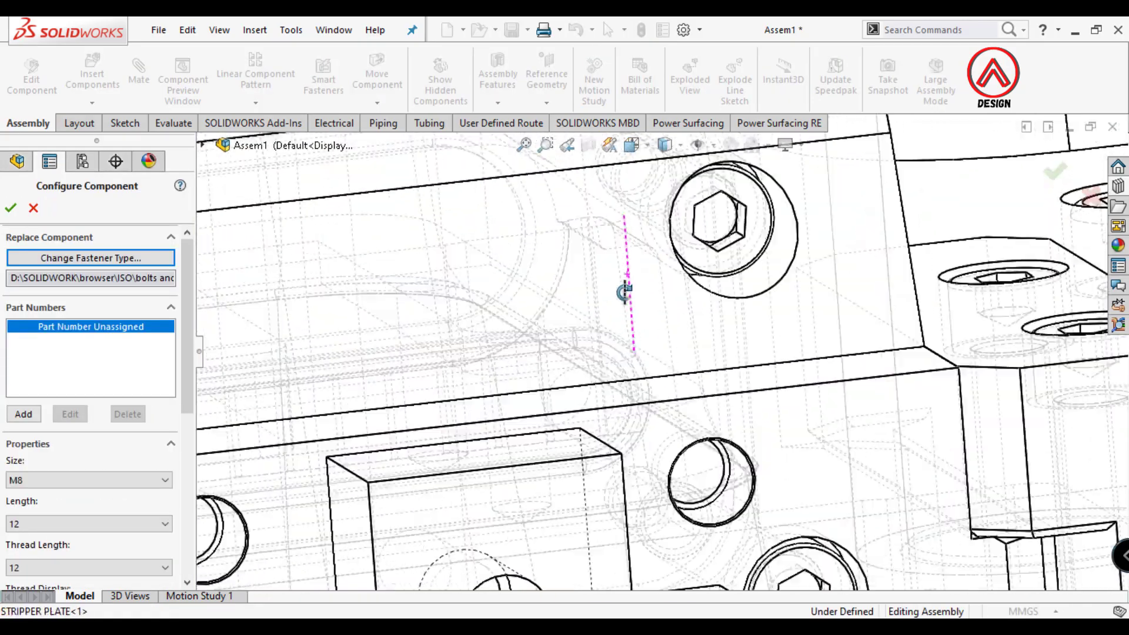
{"action": "scroll", "coordinate": [625, 329], "scroll_direction": "up", "scroll_amount": 5}
{"action": "scroll", "coordinate": [625, 348], "scroll_direction": "down", "scroll_amount": 4}
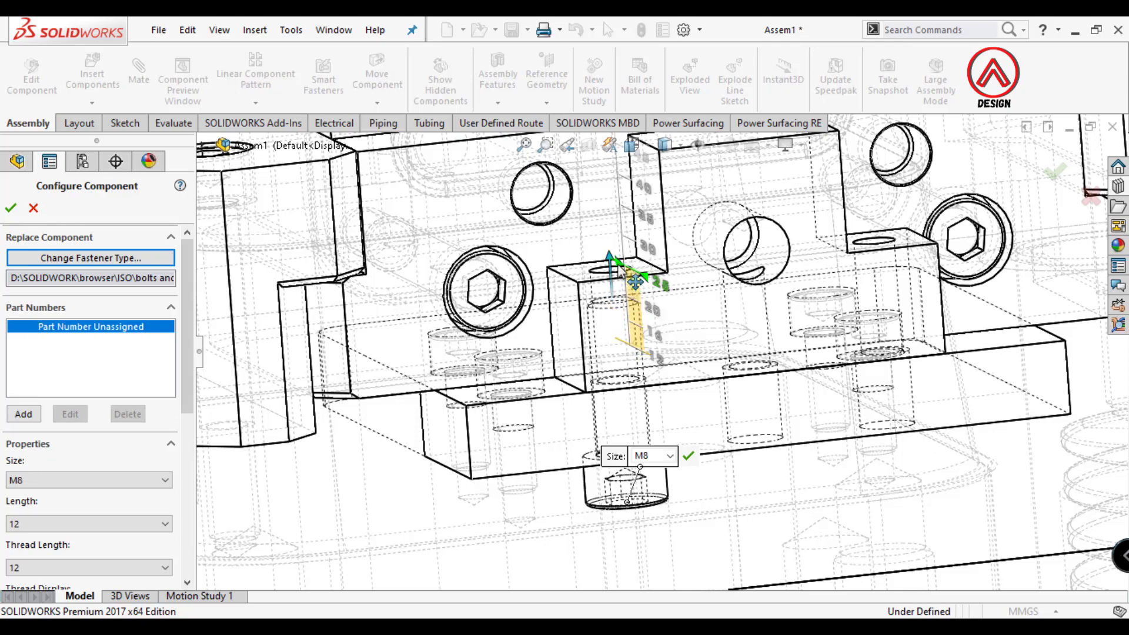
{"action": "middle_click_drag", "start_coordinate": [774, 369], "coordinate": [870, 378]}
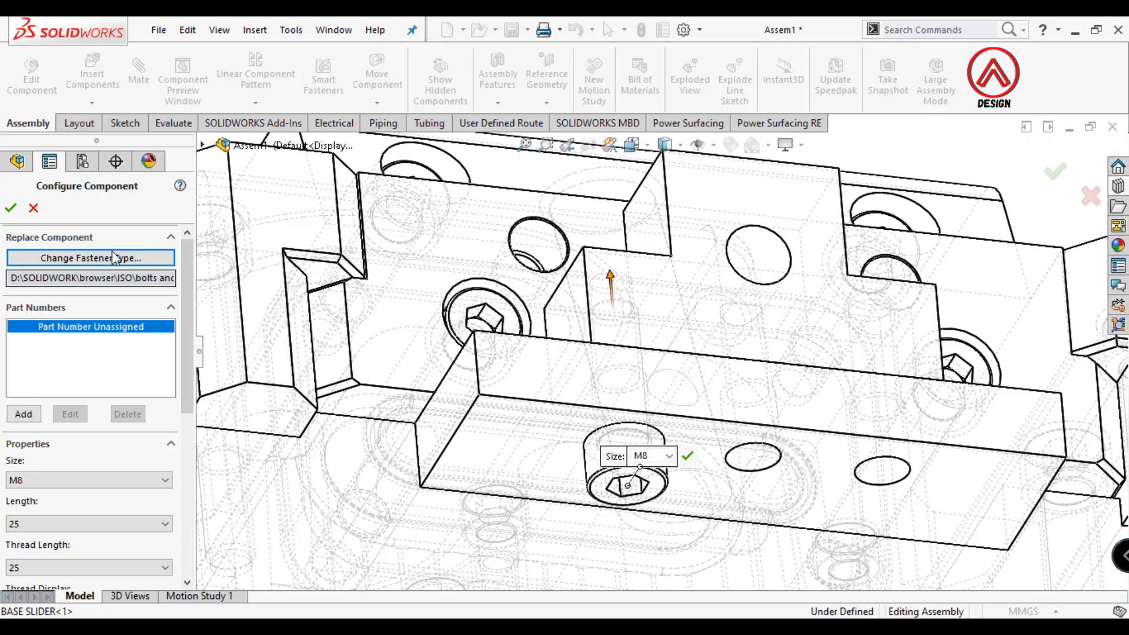
{"action": "left_click", "coordinate": [11, 209]}
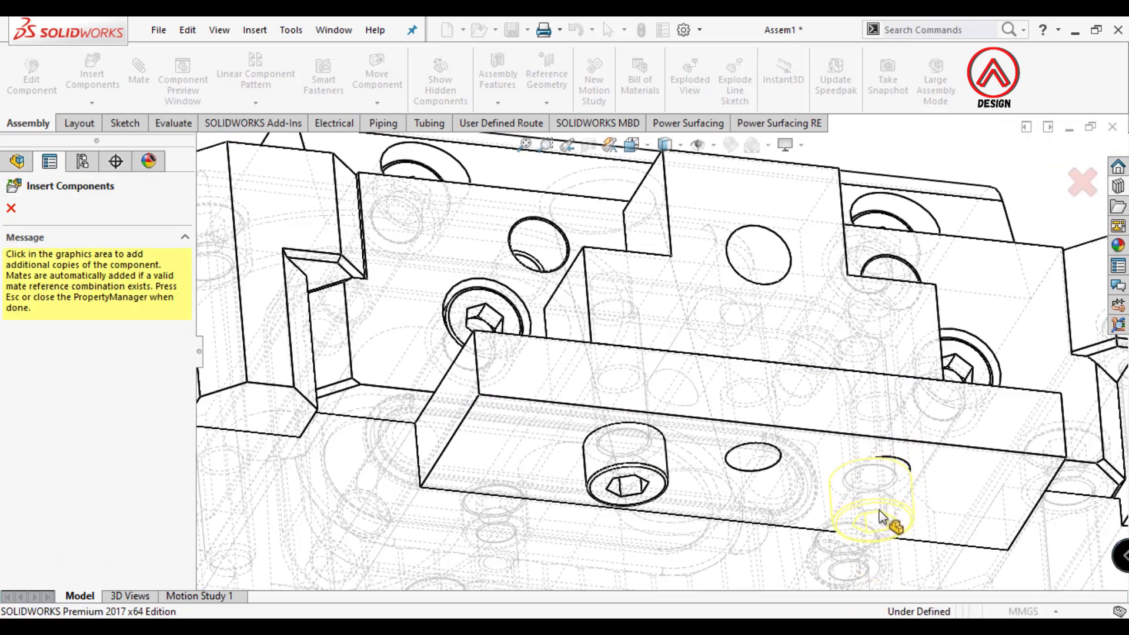
- Add two more screw copies in the lower and middle holes
{"action": "scroll", "coordinate": [898, 467], "scroll_direction": "down", "scroll_amount": 3}
{"action": "middle_click_drag", "start_coordinate": [819, 353], "coordinate": [769, 466]}
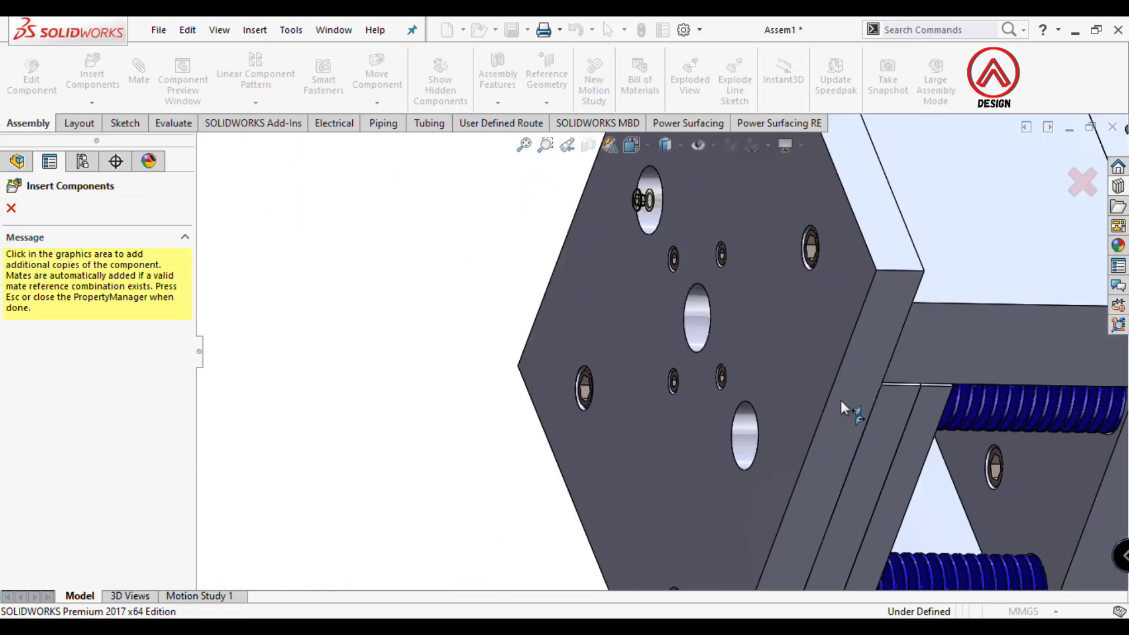
{"action": "mouse_move", "coordinate": [841, 401]}
{"action": "middle_mouse_down"}
{"action": "mouse_move", "coordinate": [783, 371]}
{"action": "mouse_move", "coordinate": [700, 359]}
{"action": "middle_mouse_up"}
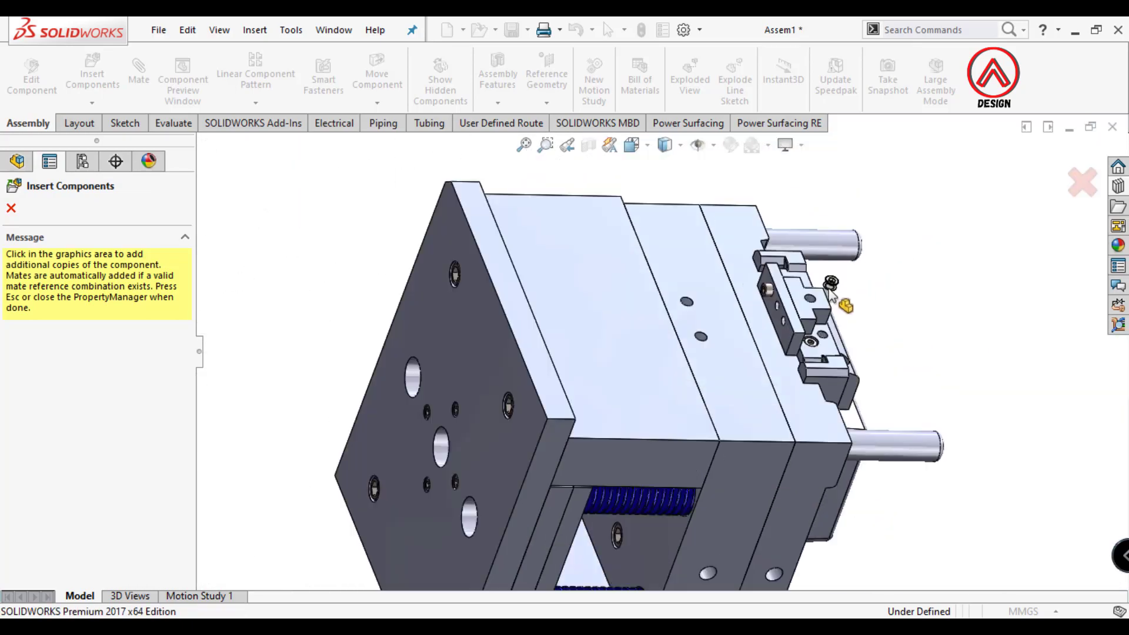
{"action": "scroll", "coordinate": [700, 358], "scroll_direction": "up", "scroll_amount": 5}
{"action": "left_click", "coordinate": [686, 387]}
{"action": "left_click", "coordinate": [717, 297]}
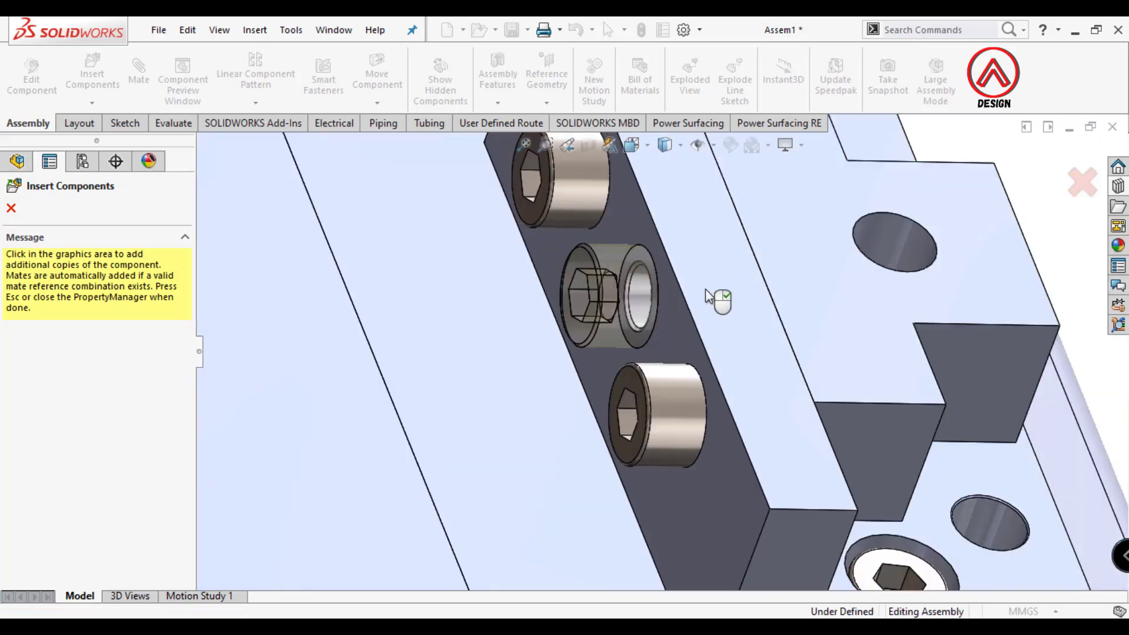
{"action": "mouse_move", "coordinate": [717, 297]}
{"action": "middle_mouse_down"}
{"action": "mouse_move", "coordinate": [784, 272]}
{"action": "mouse_move", "coordinate": [765, 353]}
{"action": "middle_mouse_up"}
- Stop adding screw copies and orbit around the slider block and the mold's left side
{"action": "key", "text": "Escape"}
{"action": "scroll", "coordinate": [709, 563], "scroll_direction": "down", "scroll_amount": 3}
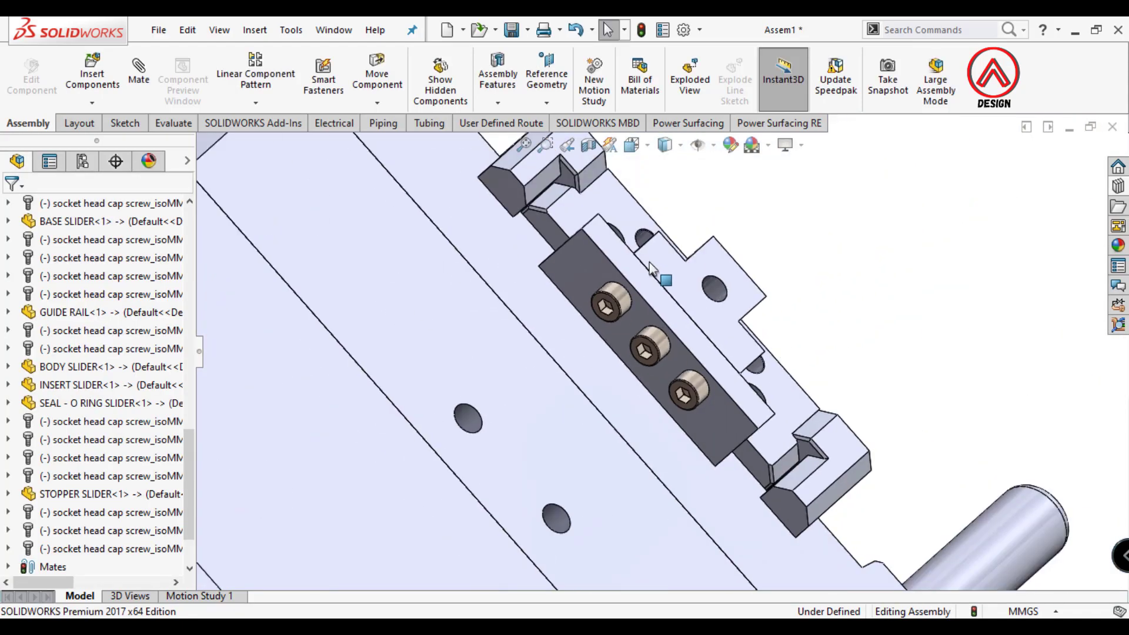
{"action": "scroll", "coordinate": [710, 563], "scroll_direction": "up", "scroll_amount": 4}
{"action": "mouse_move", "coordinate": [710, 563]}
{"action": "middle_mouse_down"}
{"action": "mouse_move", "coordinate": [714, 503]}
{"action": "mouse_move", "coordinate": [611, 302]}
{"action": "middle_mouse_up"}
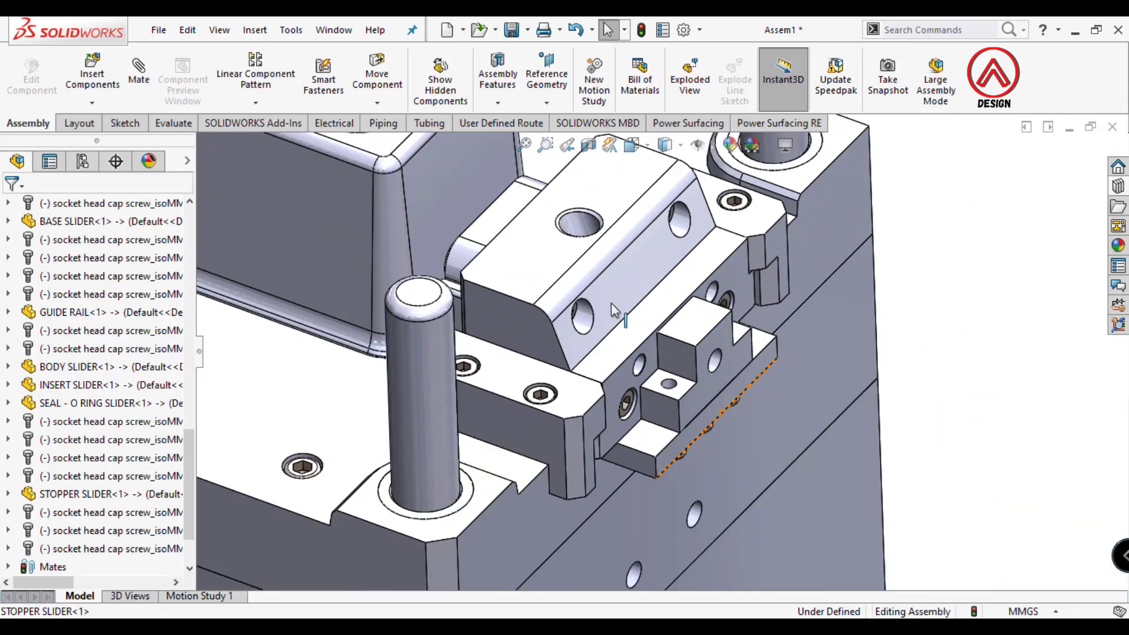
{"action": "left_click", "coordinate": [539, 258]}
{"action": "left_click", "coordinate": [960, 303]}
{"action": "scroll", "coordinate": [666, 362], "scroll_direction": "down", "scroll_amount": 3}
{"action": "scroll", "coordinate": [666, 362], "scroll_direction": "up", "scroll_amount": 3}
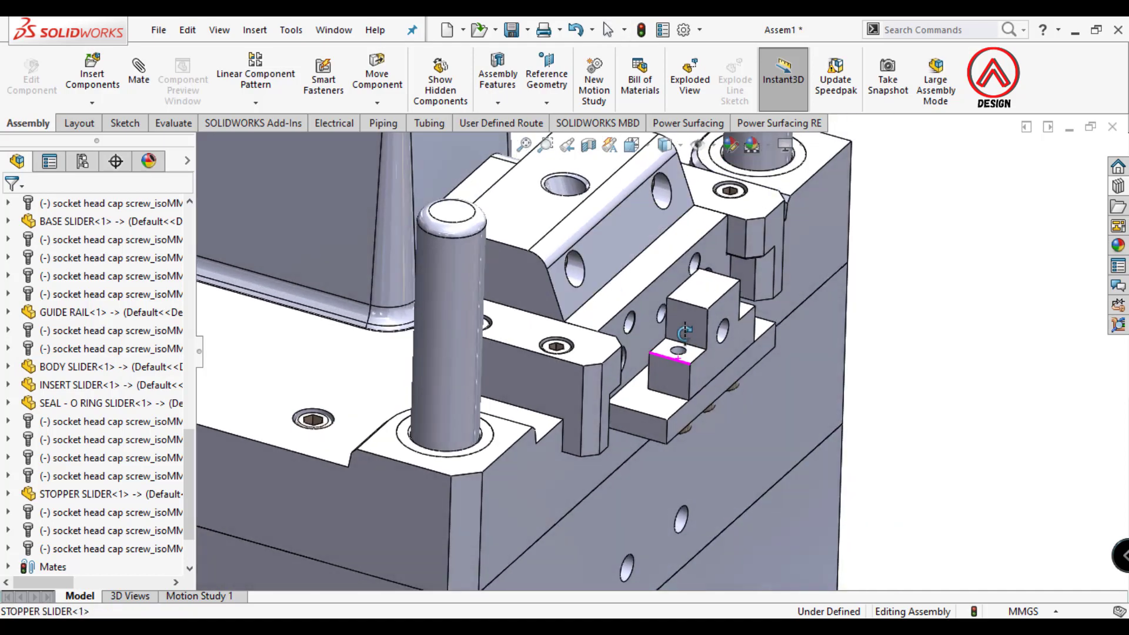
{"action": "scroll", "coordinate": [587, 296], "scroll_direction": "up", "scroll_amount": 2}
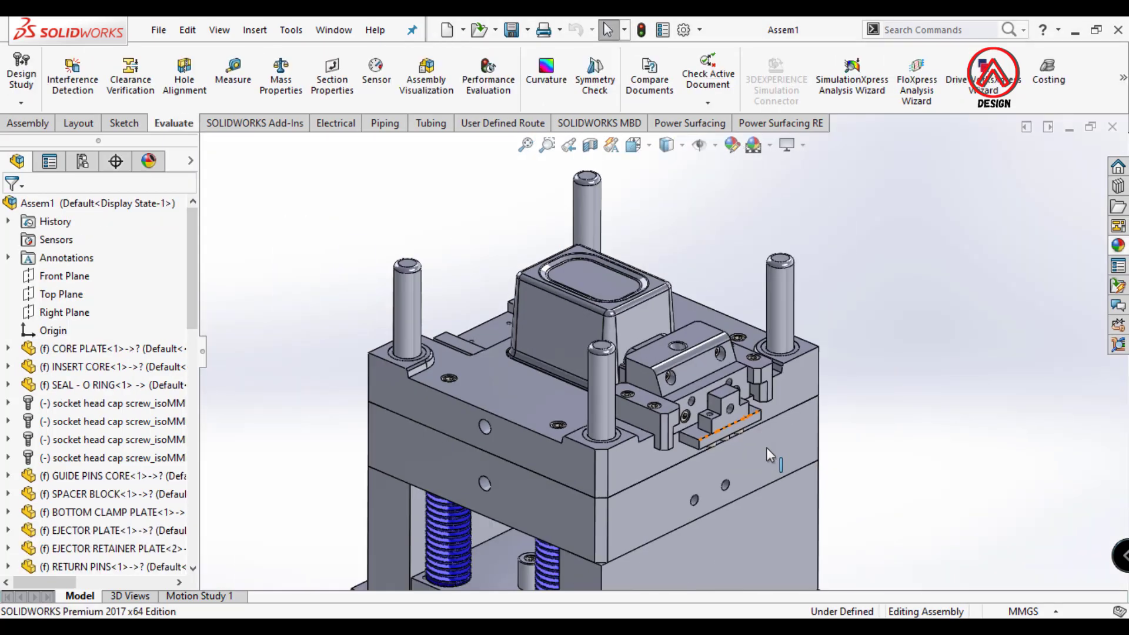
{"action": "scroll", "coordinate": [767, 447], "scroll_direction": "up", "scroll_amount": 4}
{"action": "scroll", "coordinate": [683, 403], "scroll_direction": "up", "scroll_amount": 1}
{"action": "middle_click_drag", "start_coordinate": [693, 409], "coordinate": [711, 393]}
{"action": "scroll", "coordinate": [710, 393], "scroll_direction": "up", "scroll_amount": 1}
{"action": "scroll", "coordinate": [646, 328], "scroll_direction": "up", "scroll_amount": 3}
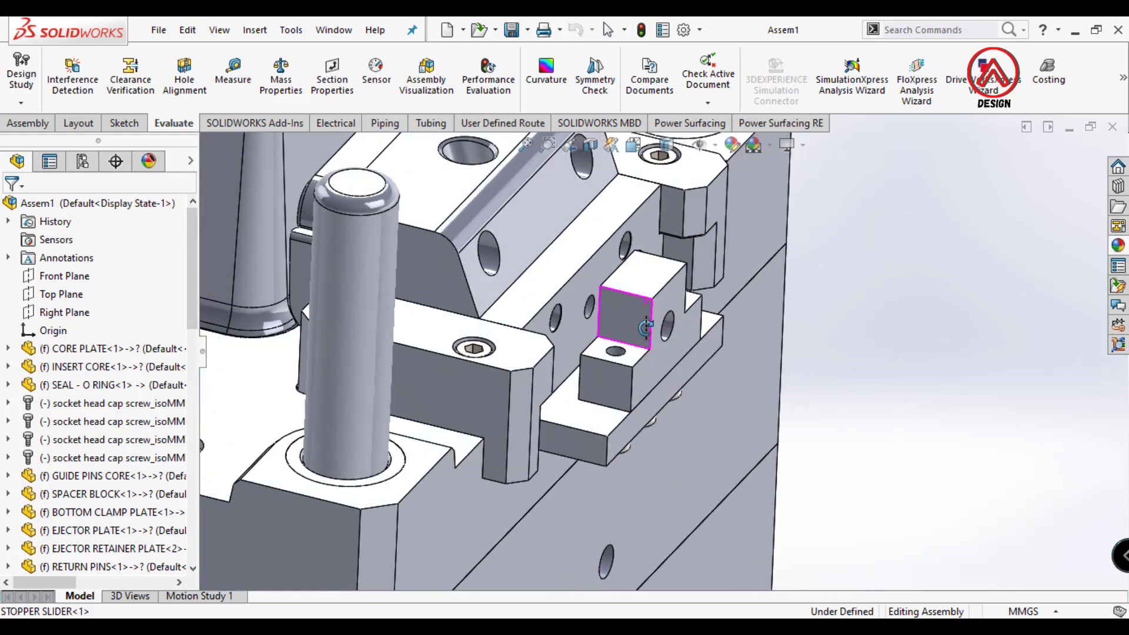
- Add a Hex Socket Head screw sized M10 × 90 and rotate it end for end
{"action": "left_click", "coordinate": [1118, 186]}
{"action": "scroll", "coordinate": [671, 391], "scroll_direction": "down", "scroll_amount": 2}
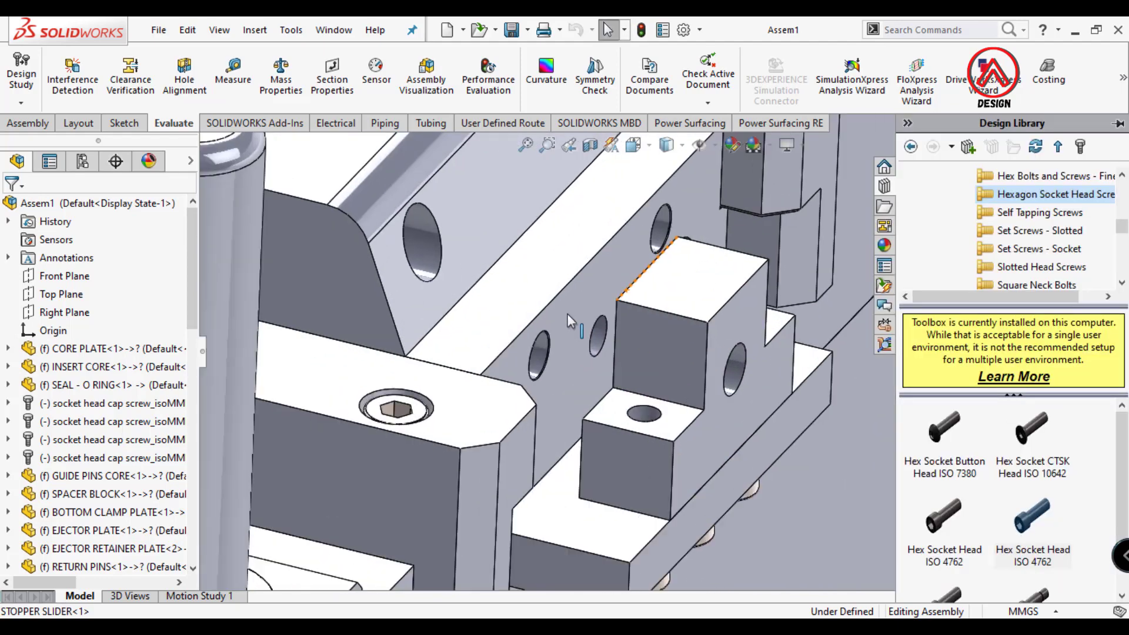
{"action": "scroll", "coordinate": [670, 391], "scroll_direction": "down", "scroll_amount": 2}
{"action": "scroll", "coordinate": [671, 391], "scroll_direction": "down", "scroll_amount": 2}
{"action": "mouse_move", "coordinate": [863, 420]}
{"action": "left_mouse_down"}
{"action": "mouse_move", "coordinate": [815, 383]}
{"action": "mouse_move", "coordinate": [802, 389]}
{"action": "left_mouse_up"}
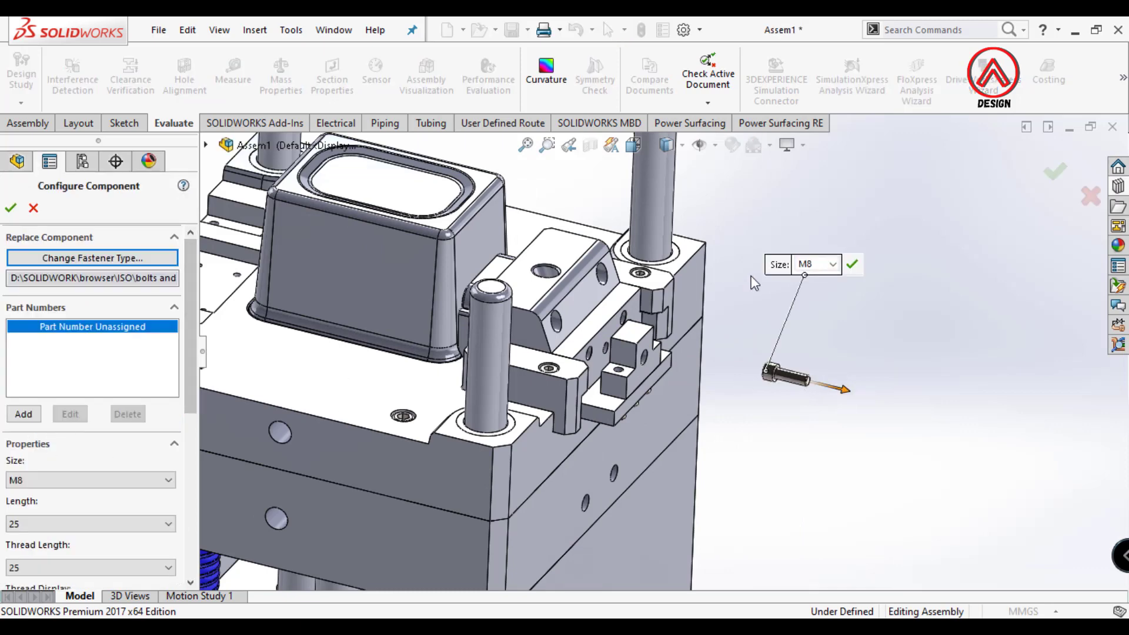
{"action": "left_click", "coordinate": [113, 483]}
{"action": "left_click", "coordinate": [37, 361]}
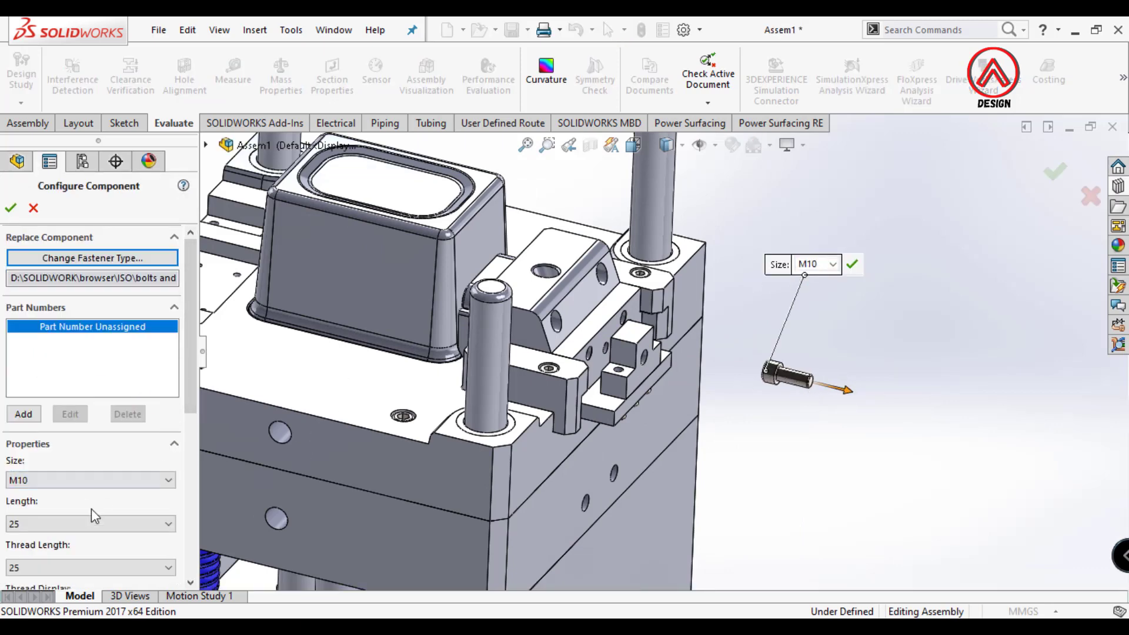
{"action": "scroll", "coordinate": [191, 424], "scroll_direction": "down", "scroll_amount": 3}
{"action": "left_click", "coordinate": [76, 432]}
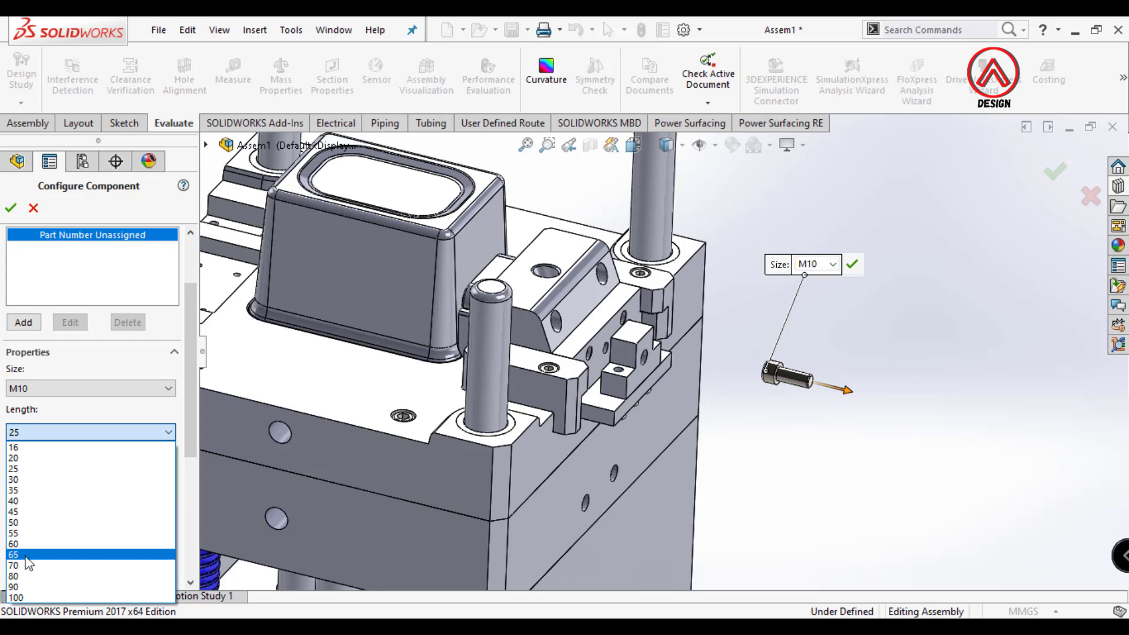
{"action": "left_click", "coordinate": [29, 587]}
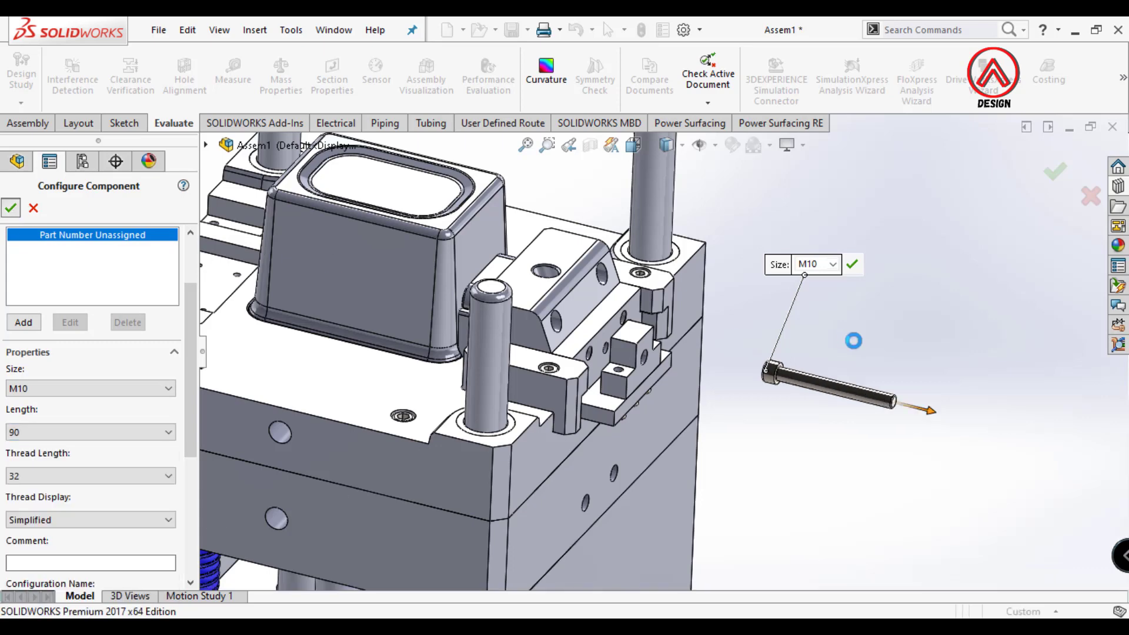
{"action": "left_click", "coordinate": [11, 209]}
{"action": "scroll", "coordinate": [824, 382], "scroll_direction": "down", "scroll_amount": 2}
{"action": "scroll", "coordinate": [708, 370], "scroll_direction": "down", "scroll_amount": 2}
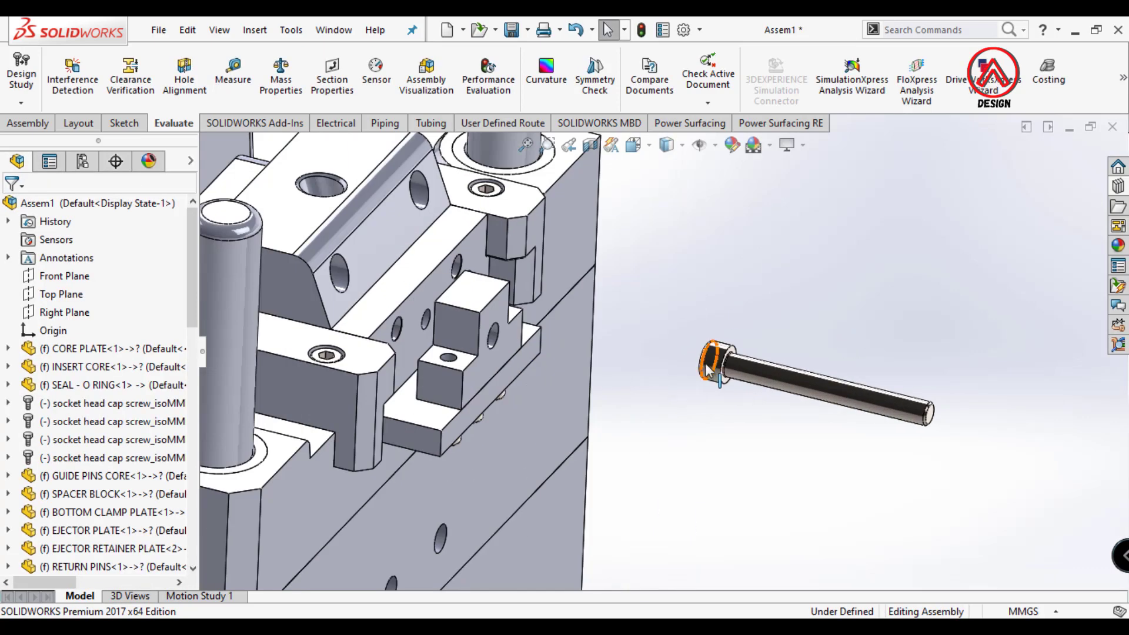
{"action": "right_click_drag", "start_coordinate": [709, 371], "coordinate": [953, 423]}
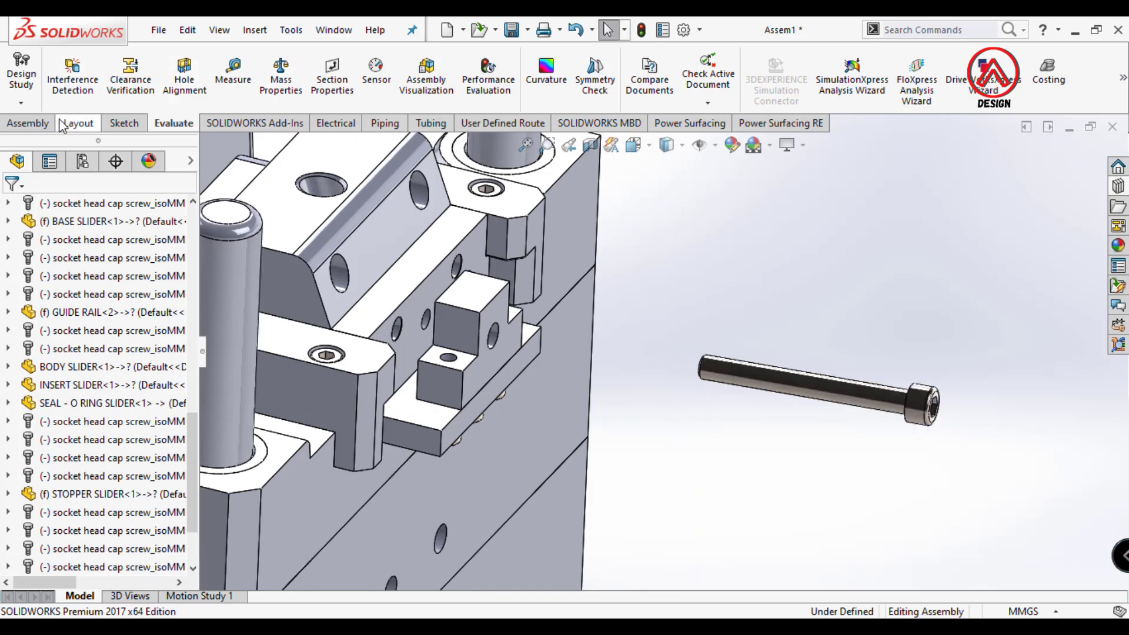
- Mate the M10 screw concentric with the body slider hole
{"action": "left_click", "coordinate": [27, 123]}
{"action": "scroll", "coordinate": [400, 365], "scroll_direction": "down", "scroll_amount": 5}
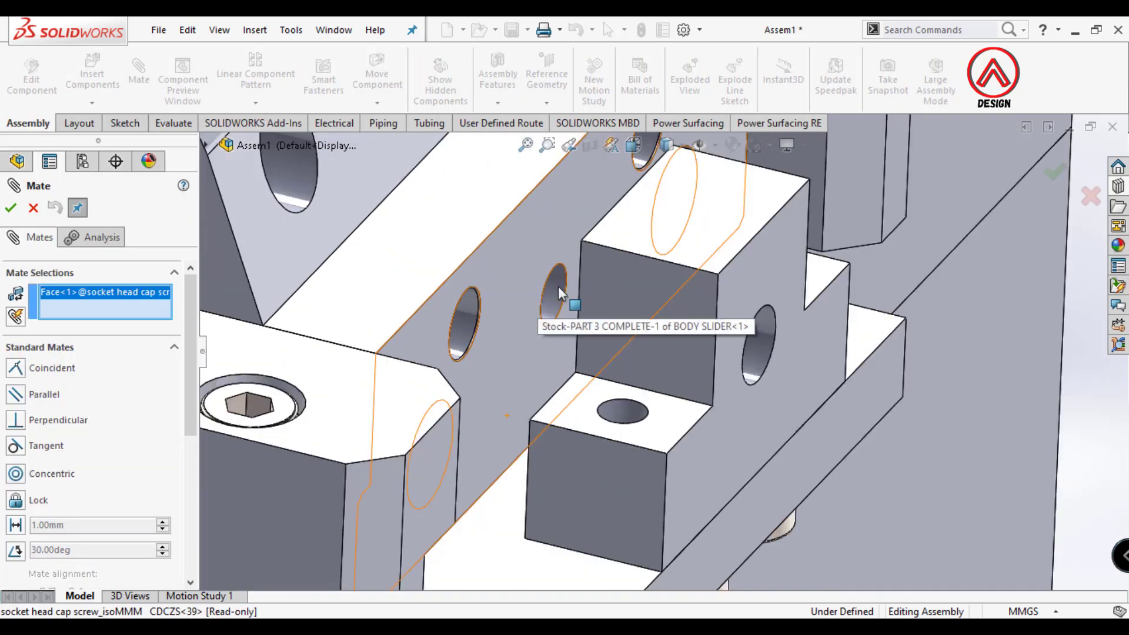
{"action": "left_click", "coordinate": [550, 288]}
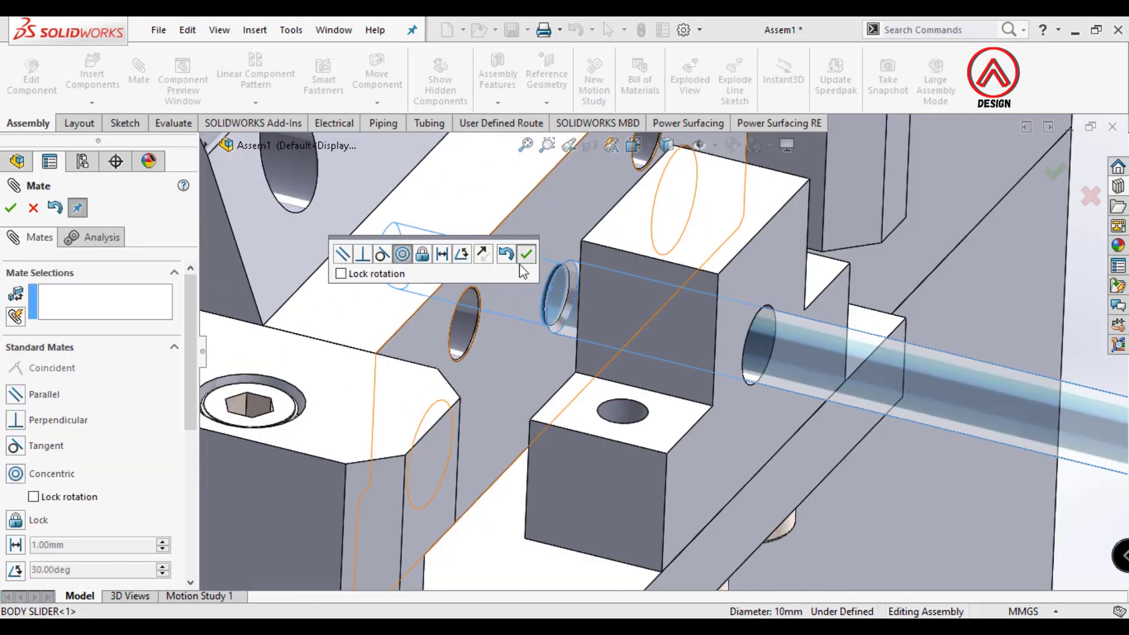
{"action": "left_click", "coordinate": [526, 254]}
- Add a 20 mm flipped distance mate between the screw head and the body slider's outer face
{"action": "left_click", "coordinate": [694, 364]}
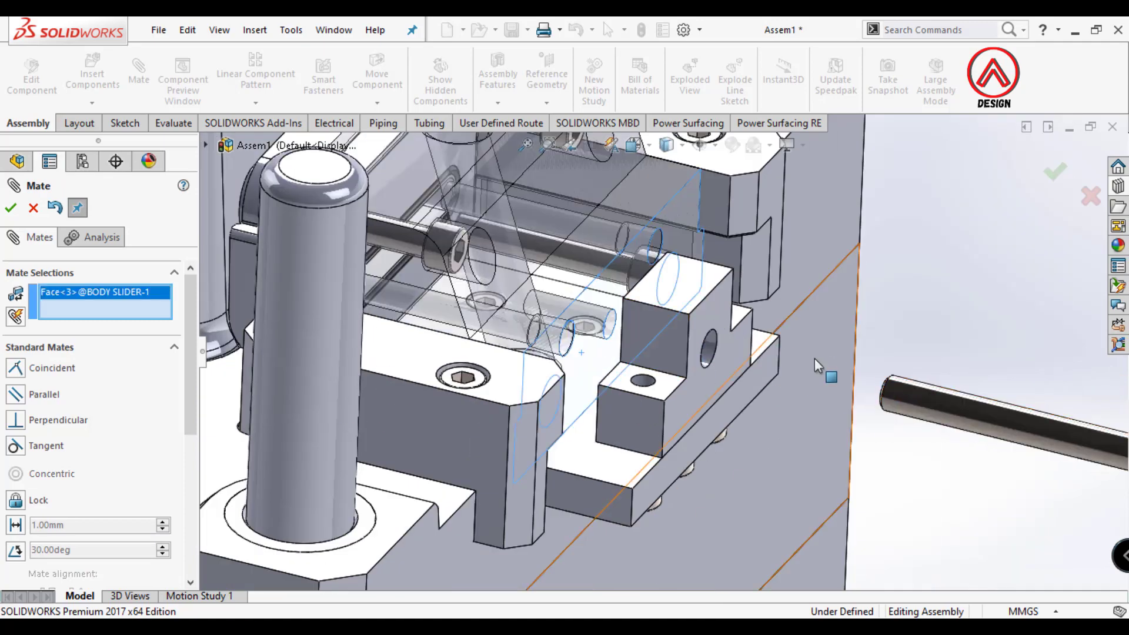
{"action": "scroll", "coordinate": [814, 358], "scroll_direction": "up", "scroll_amount": 5}
{"action": "scroll", "coordinate": [936, 418], "scroll_direction": "down", "scroll_amount": 5}
{"action": "left_click", "coordinate": [832, 445]}
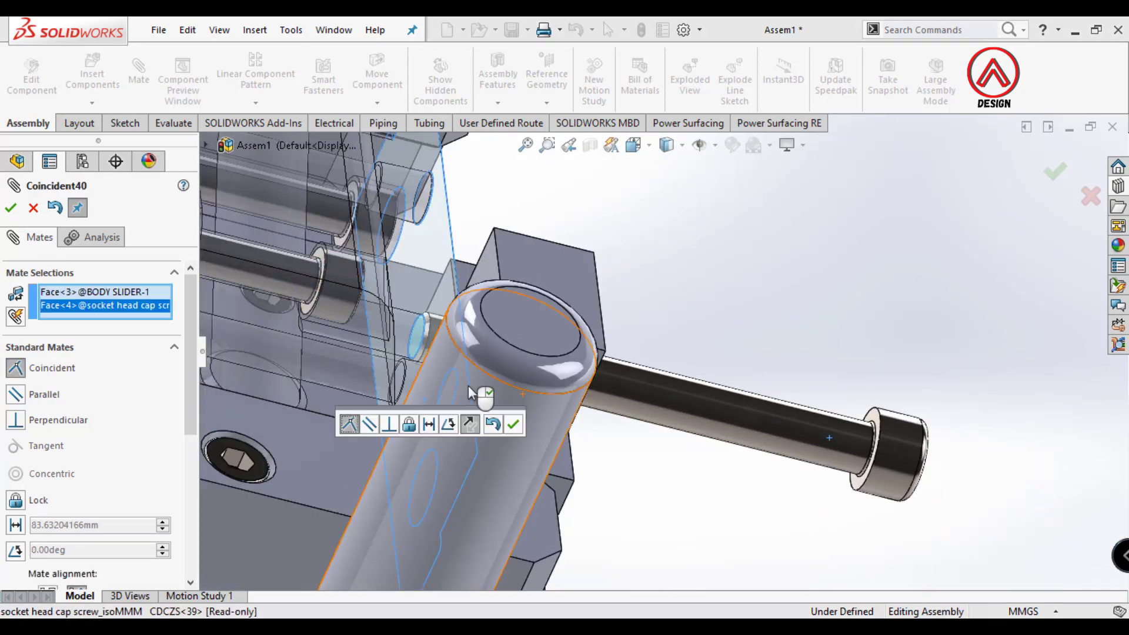
{"action": "left_click", "coordinate": [14, 521]}
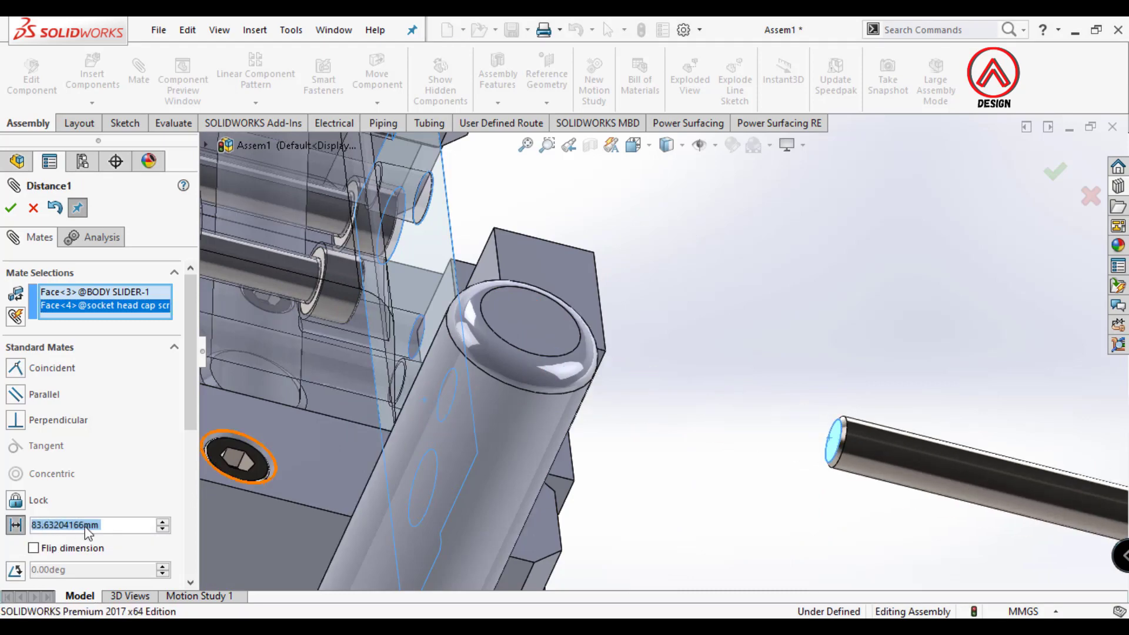
{"action": "type", "text": "20"}
{"action": "key", "text": "Return"}
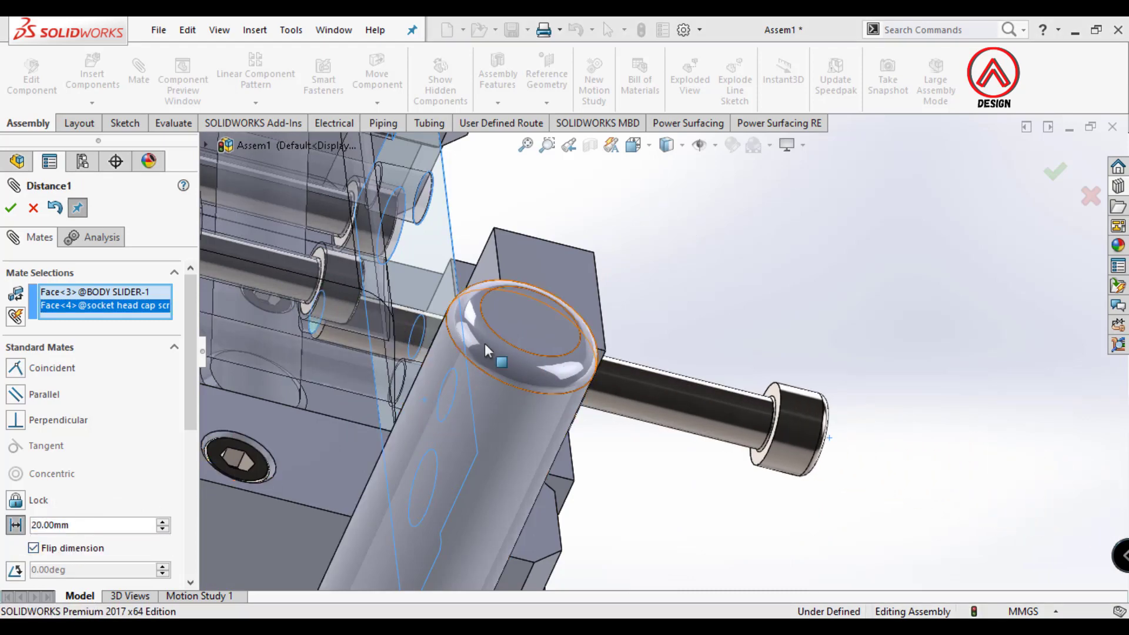
{"action": "mouse_move", "coordinate": [485, 344]}
{"action": "middle_mouse_down"}
{"action": "mouse_move", "coordinate": [417, 290]}
{"action": "mouse_move", "coordinate": [774, 369]}
{"action": "mouse_move", "coordinate": [638, 354]}
{"action": "middle_mouse_up"}
{"action": "key", "text": "Return"}
{"action": "scroll", "coordinate": [637, 354], "scroll_direction": "up", "scroll_amount": 5}
{"action": "key", "text": "Escape"}
- Insert the COIL SPRING (CSF-22-45) and turn it to lie along the screw
{"action": "left_click", "coordinate": [92, 77]}
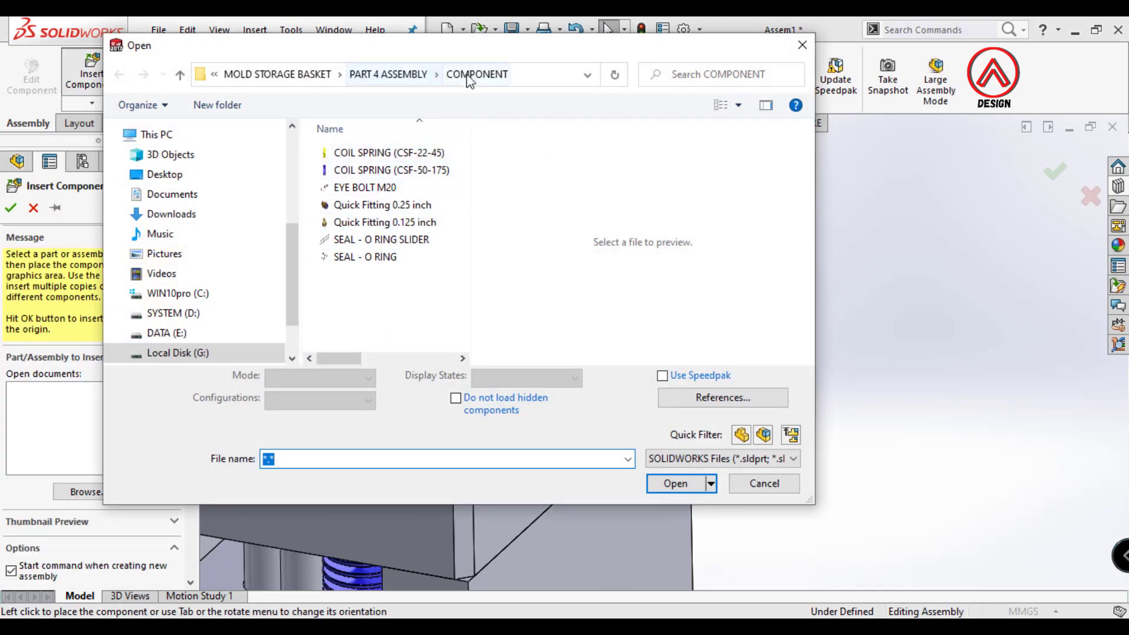
{"action": "left_click", "coordinate": [382, 154]}
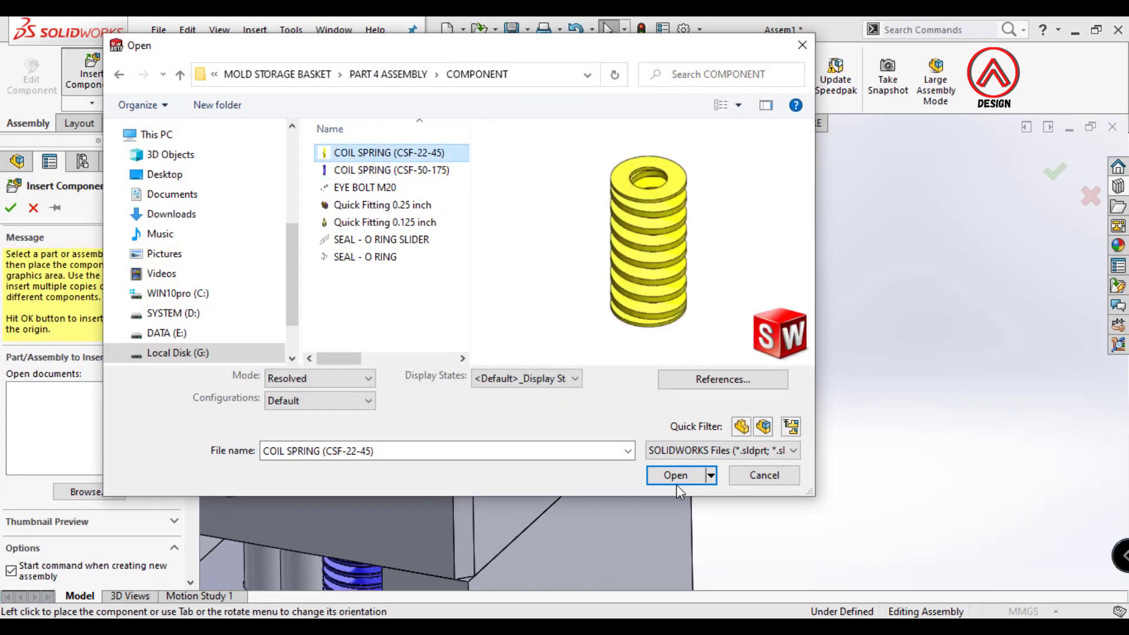
{"action": "left_click", "coordinate": [676, 483]}
{"action": "left_click", "coordinate": [718, 270]}
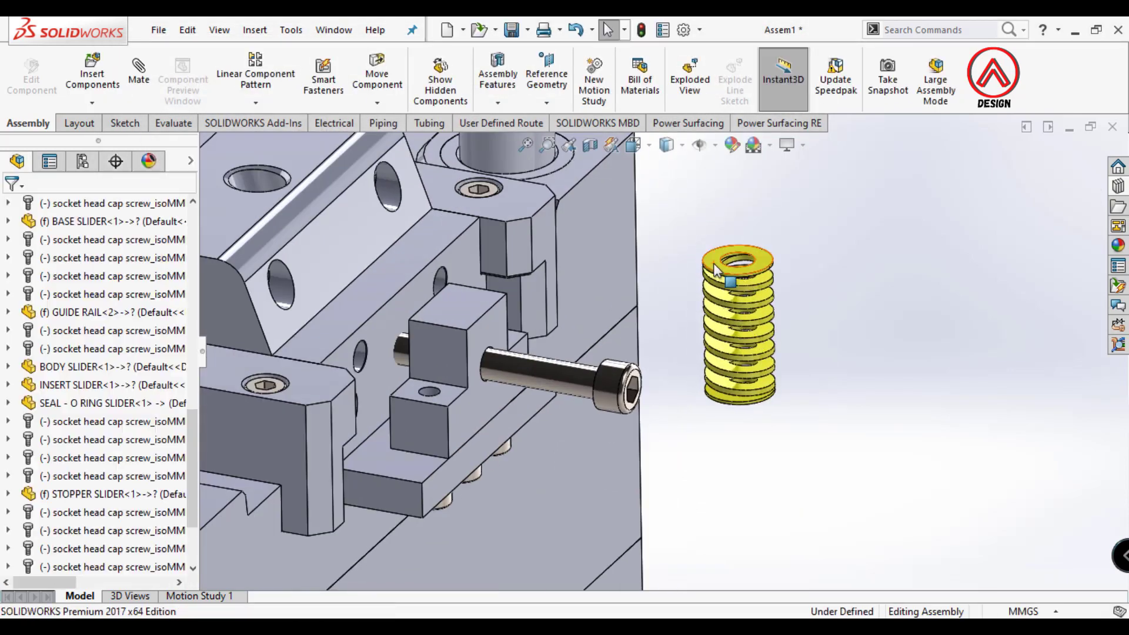
{"action": "right_click_drag", "start_coordinate": [735, 306], "coordinate": [870, 441]}
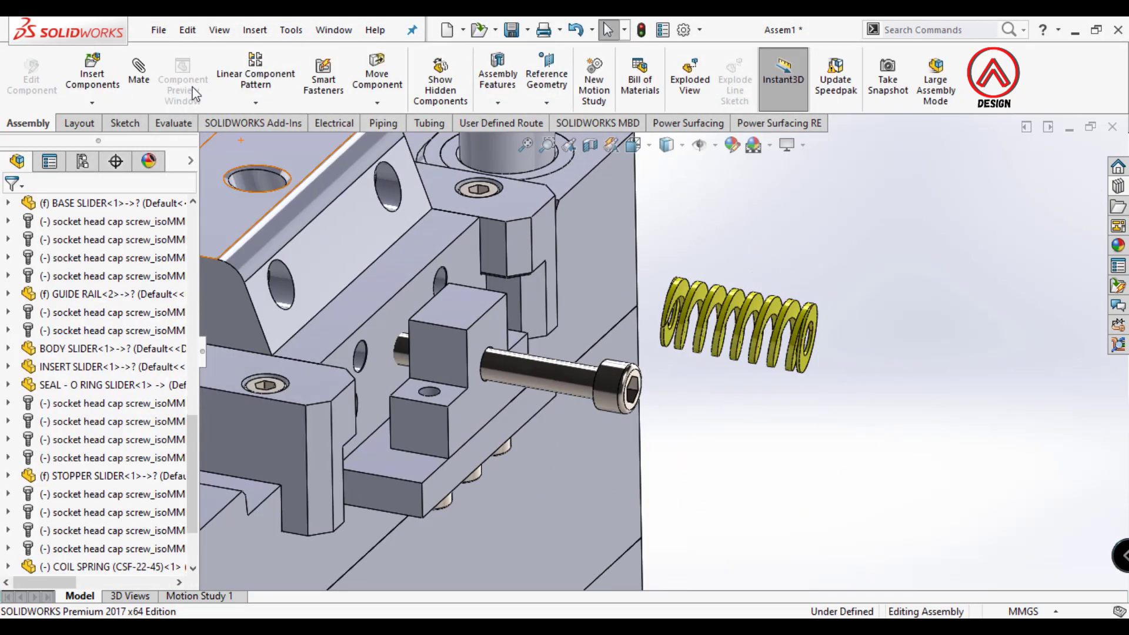
{"action": "scroll", "coordinate": [806, 335], "scroll_direction": "down", "scroll_amount": 4}
- Mate the spring concentric with the M10 screw and coincident against its head
{"action": "left_click", "coordinate": [812, 304]}
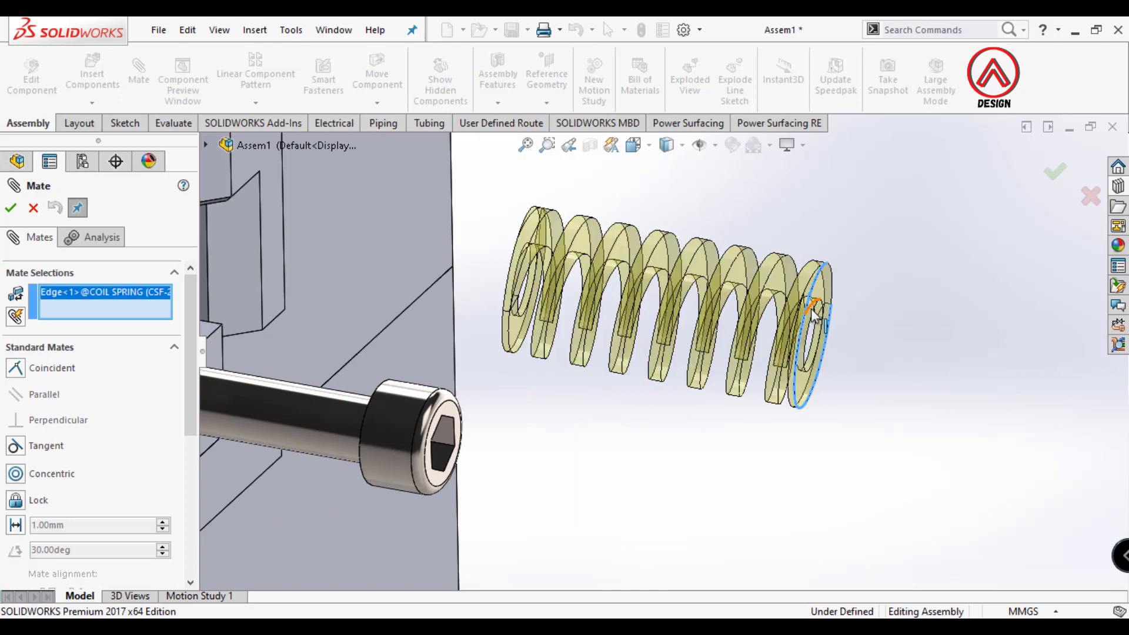
{"action": "scroll", "coordinate": [529, 370], "scroll_direction": "up", "scroll_amount": 2}
{"action": "scroll", "coordinate": [521, 372], "scroll_direction": "down", "scroll_amount": 5}
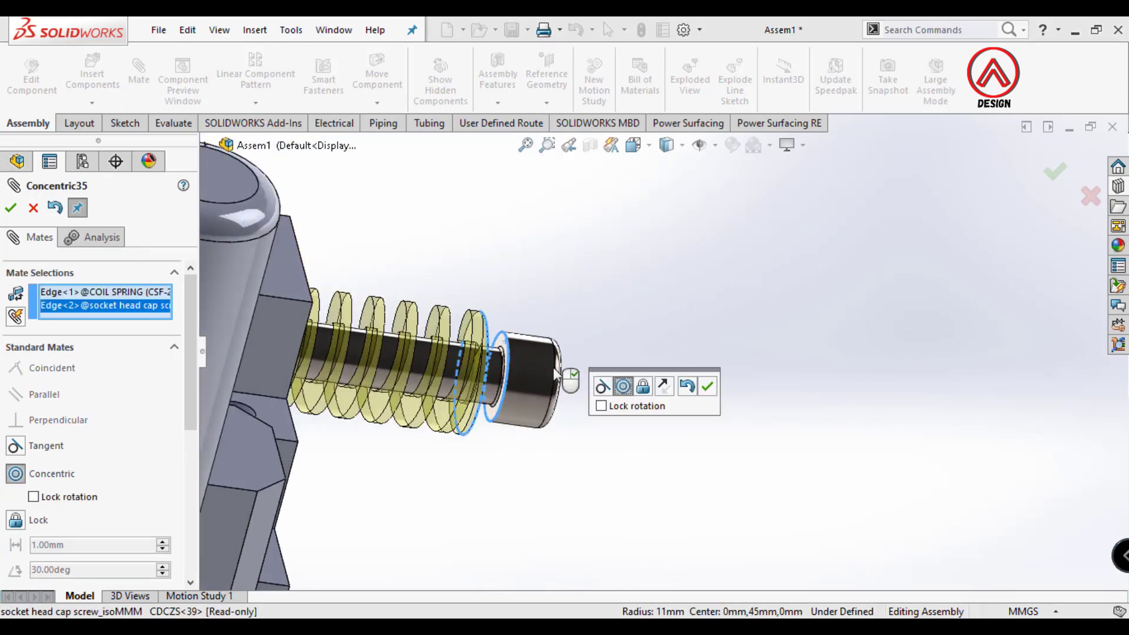
{"action": "left_click", "coordinate": [707, 388]}
{"action": "scroll", "coordinate": [479, 308], "scroll_direction": "down", "scroll_amount": 3}
{"action": "left_click", "coordinate": [478, 308]}
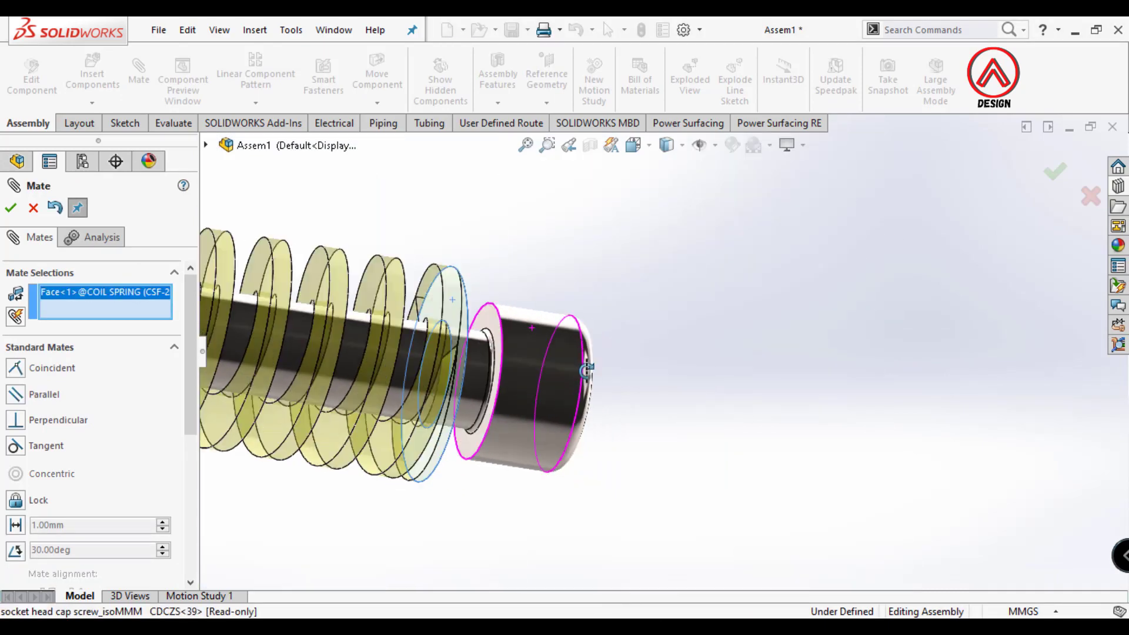
{"action": "left_click", "coordinate": [523, 301]}
{"action": "scroll", "coordinate": [705, 355], "scroll_direction": "up", "scroll_amount": 5}
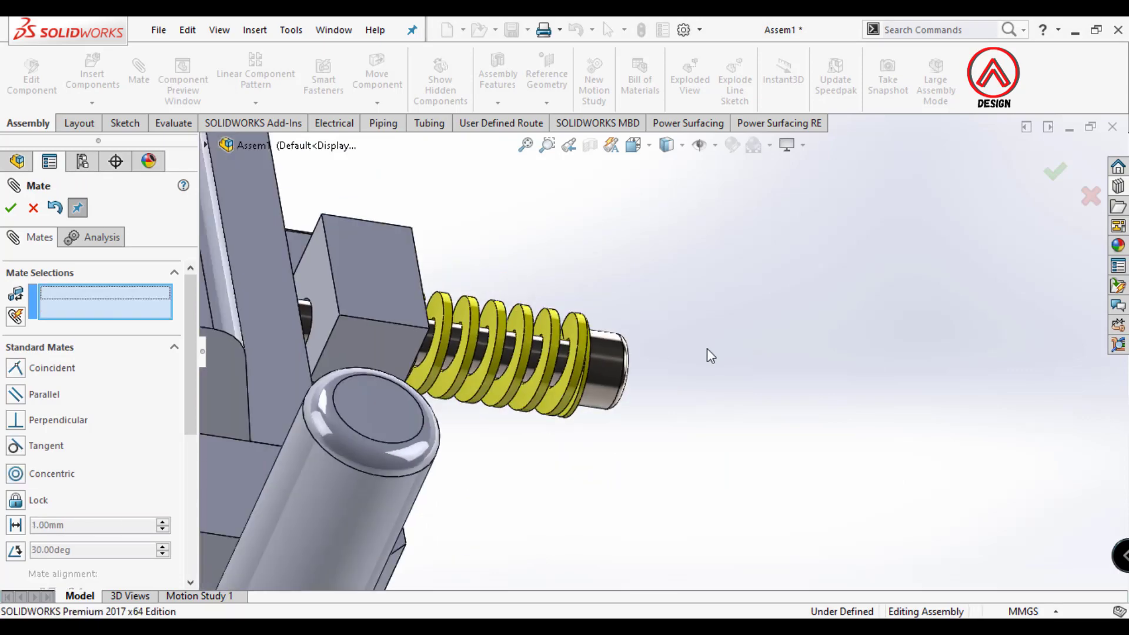
{"action": "left_click", "coordinate": [13, 211]}
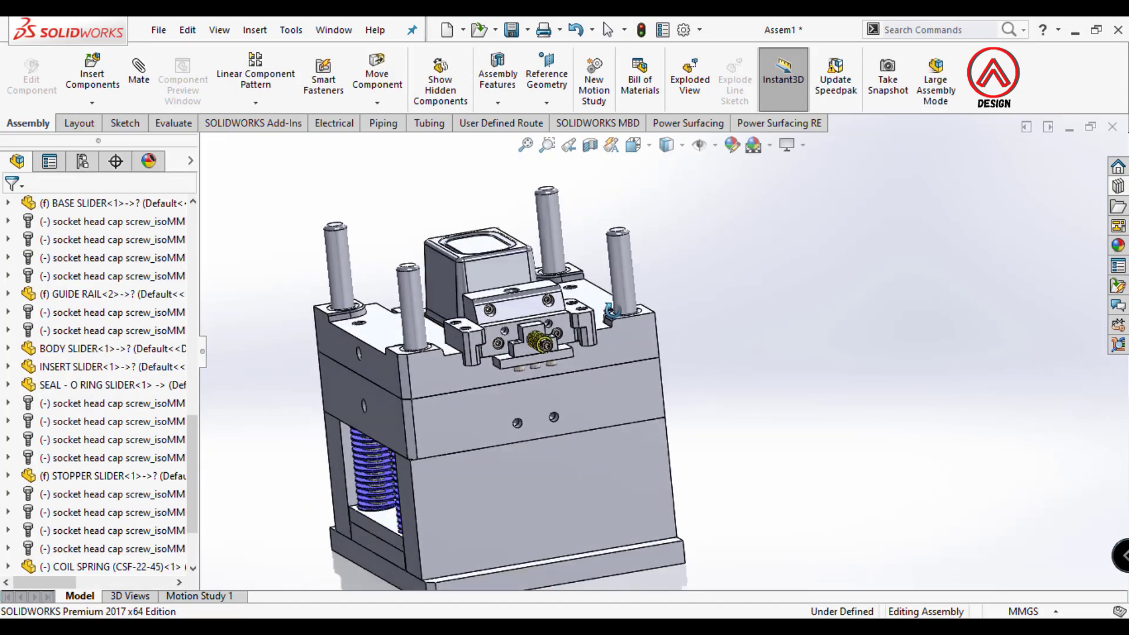
- Insert the Quick Fitting 0.125 inch part and place it beside the slider block
{"action": "middle_click_drag", "start_coordinate": [675, 371], "coordinate": [556, 351]}
{"action": "scroll", "coordinate": [708, 305], "scroll_direction": "up", "scroll_amount": 3}
{"action": "scroll", "coordinate": [708, 305], "scroll_direction": "down", "scroll_amount": 3}
{"action": "middle_click_drag", "start_coordinate": [708, 306], "coordinate": [530, 265]}
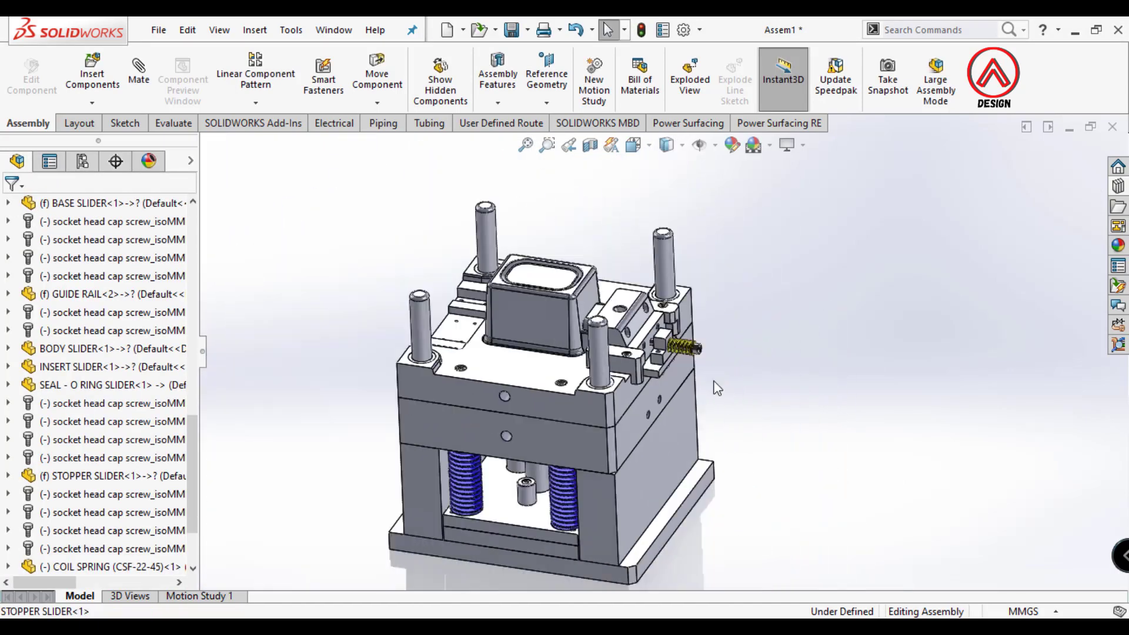
{"action": "scroll", "coordinate": [529, 264], "scroll_direction": "up", "scroll_amount": 2}
{"action": "left_click", "coordinate": [86, 82]}
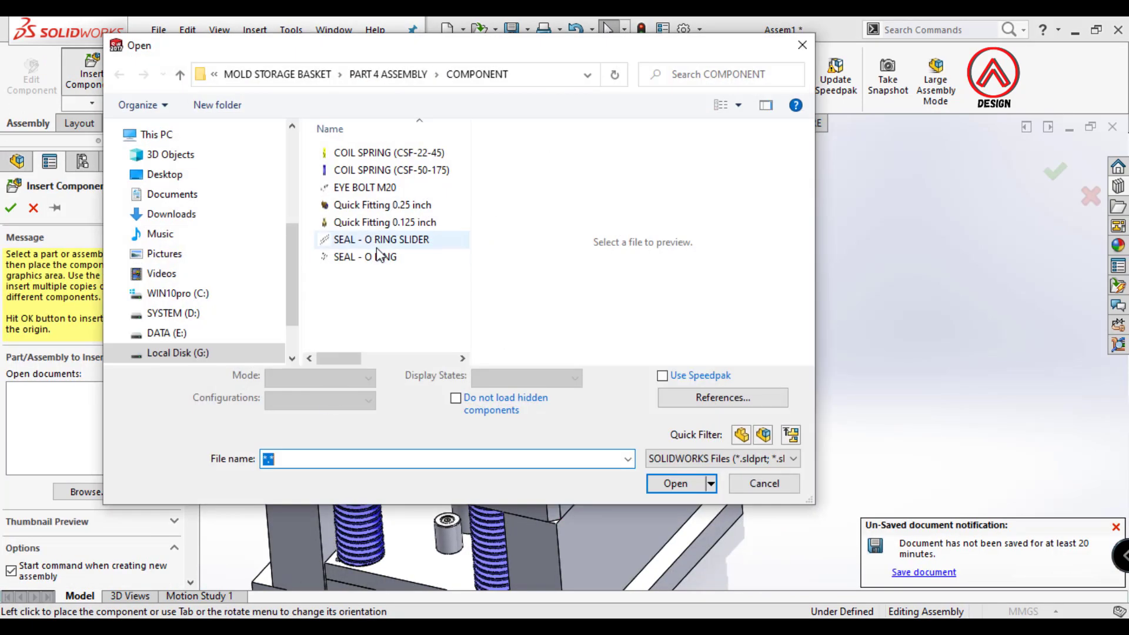
{"action": "left_click", "coordinate": [404, 223]}
{"action": "left_click", "coordinate": [673, 484]}
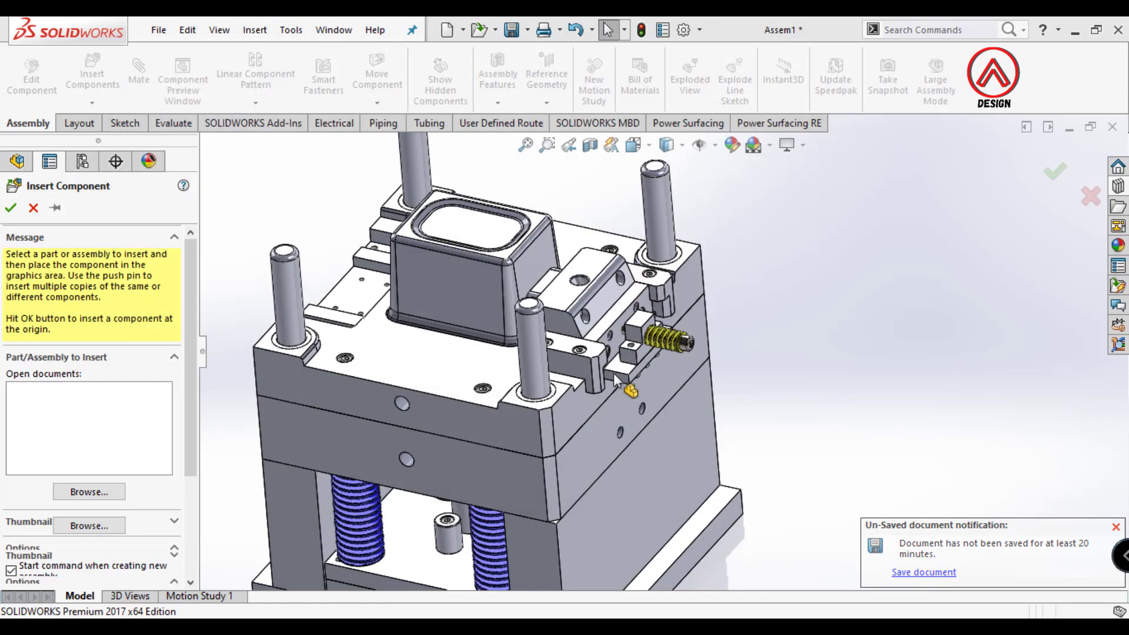
{"action": "scroll", "coordinate": [651, 352], "scroll_direction": "up", "scroll_amount": 3}
{"action": "scroll", "coordinate": [719, 364], "scroll_direction": "up", "scroll_amount": 2}
{"action": "scroll", "coordinate": [861, 391], "scroll_direction": "up", "scroll_amount": 1}
{"action": "scroll", "coordinate": [929, 388], "scroll_direction": "up", "scroll_amount": 2}
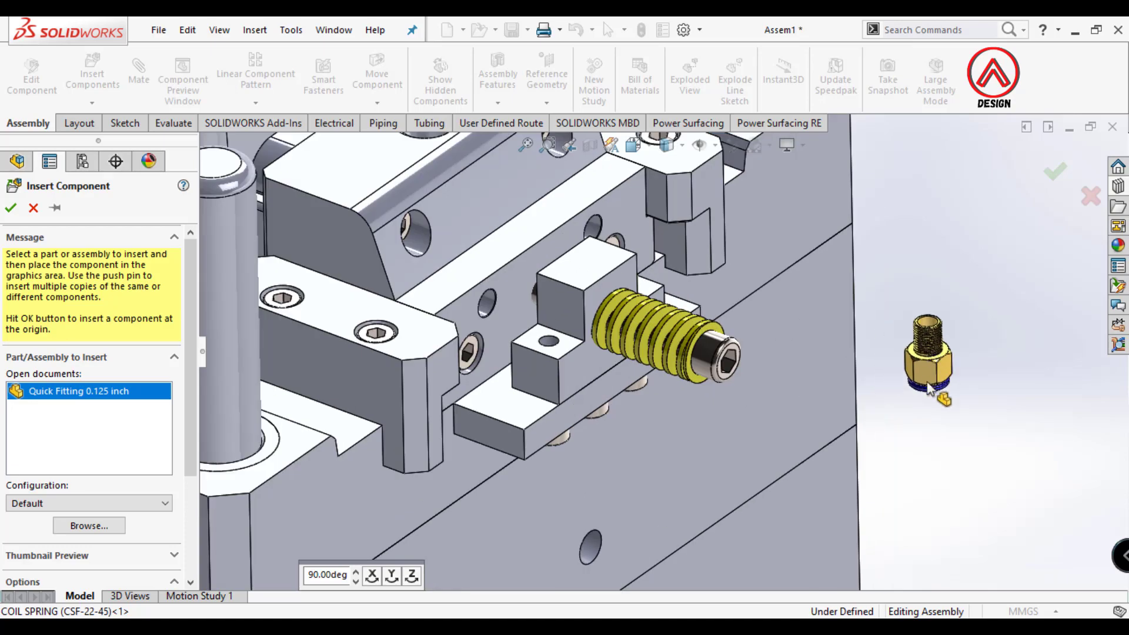
{"action": "left_click", "coordinate": [925, 374]}
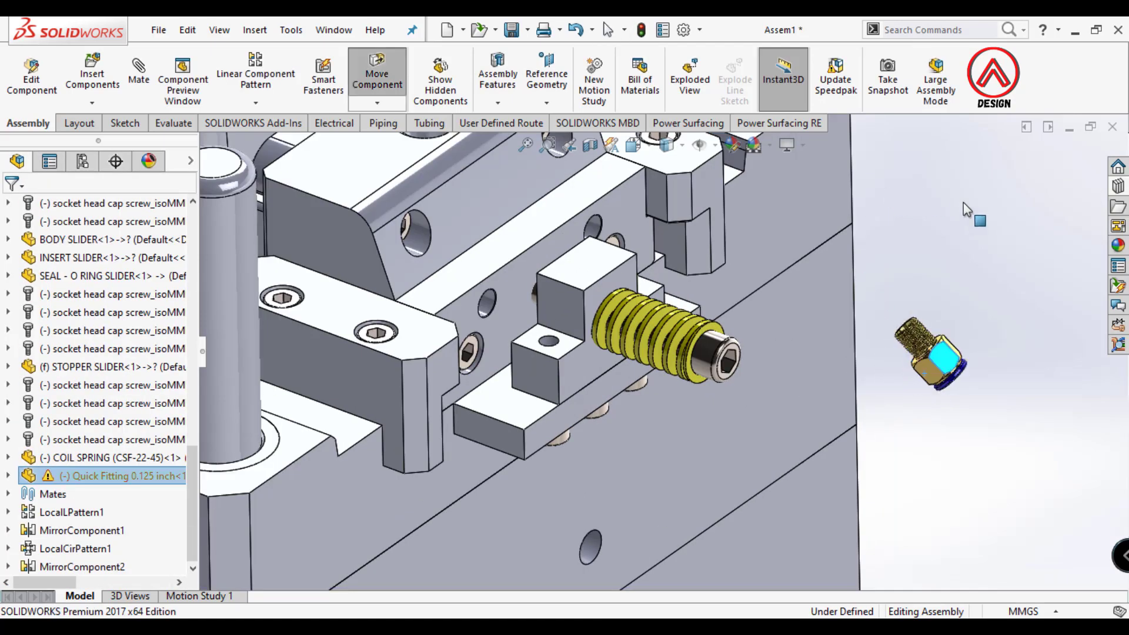
- Mate the fitting concentric with the hole in the slider block
{"action": "left_click", "coordinate": [133, 69]}
{"action": "scroll", "coordinate": [940, 353], "scroll_direction": "up", "scroll_amount": 5}
{"action": "scroll", "coordinate": [742, 360], "scroll_direction": "down", "scroll_amount": 4}
{"action": "left_click", "coordinate": [764, 357]}
{"action": "scroll", "coordinate": [764, 357], "scroll_direction": "down", "scroll_amount": 2}
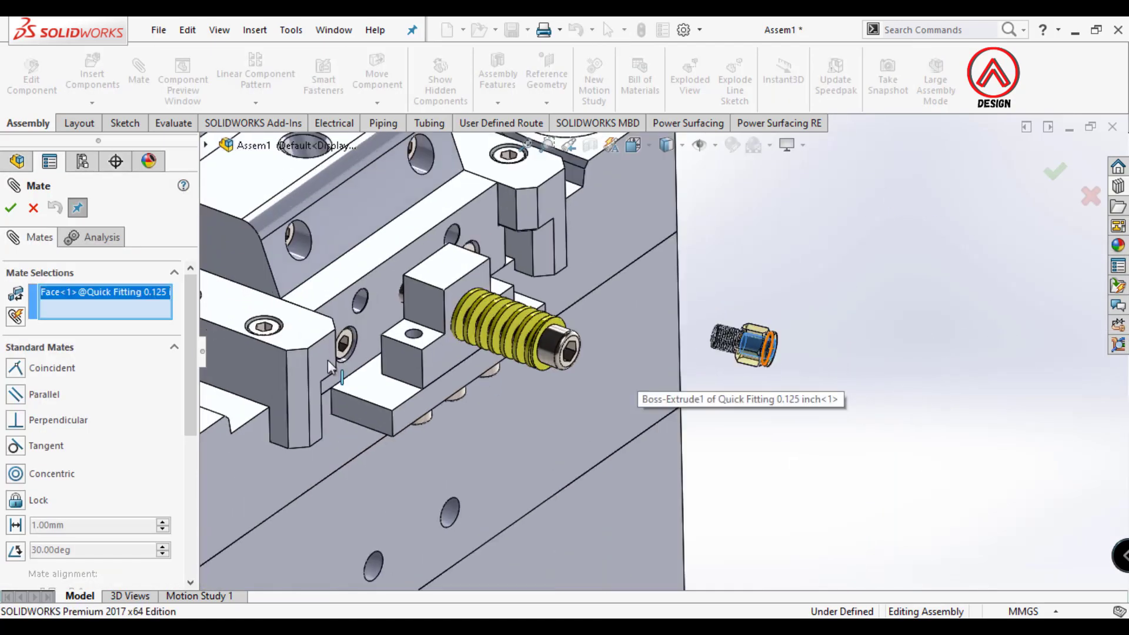
{"action": "scroll", "coordinate": [327, 360], "scroll_direction": "up", "scroll_amount": 3}
{"action": "left_click", "coordinate": [496, 213]}
{"action": "key", "text": "Return"}
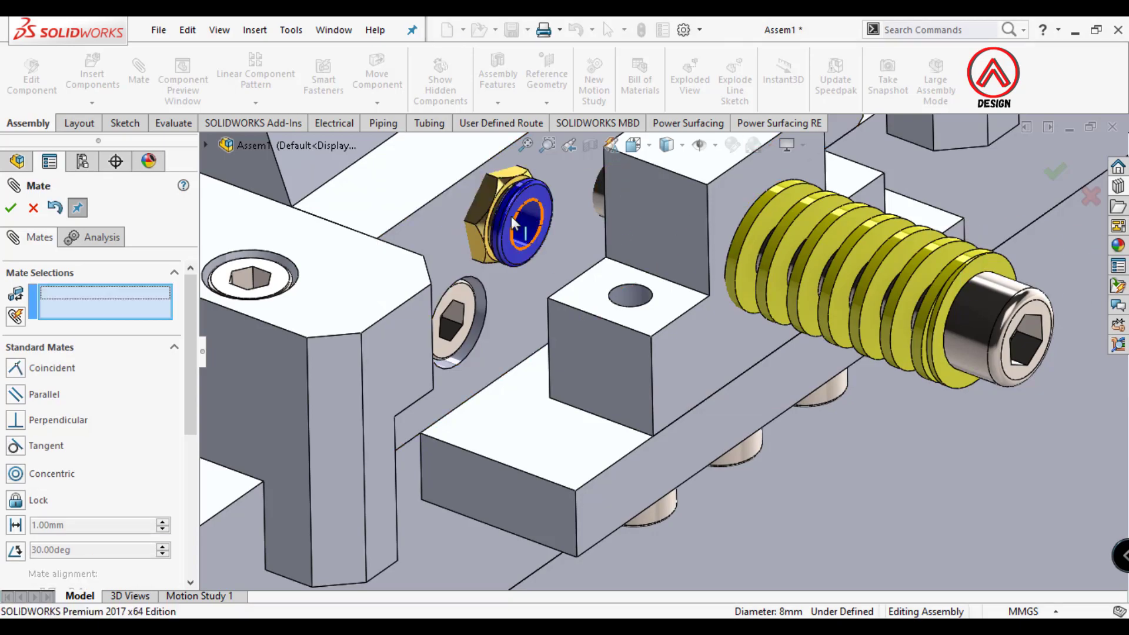
- Add a coincident mate seating the fitting end flush on the body slider face
{"action": "left_click", "coordinate": [527, 218]}
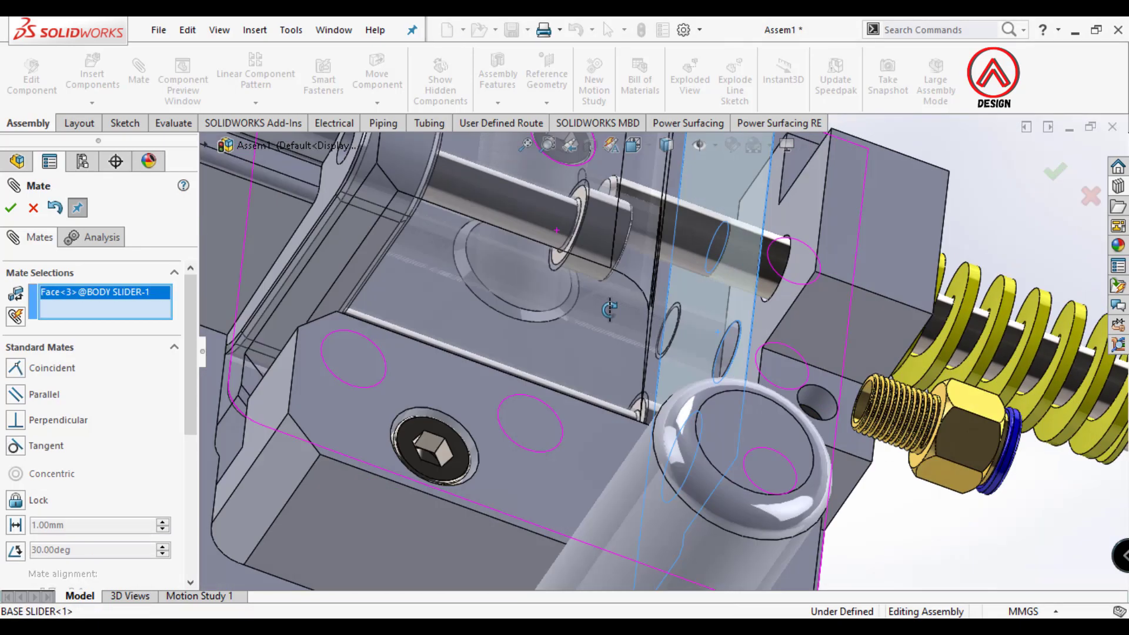
{"action": "mouse_move", "coordinate": [527, 218]}
{"action": "middle_mouse_down"}
{"action": "mouse_move", "coordinate": [847, 414]}
{"action": "mouse_move", "coordinate": [823, 420]}
{"action": "mouse_move", "coordinate": [857, 441]}
{"action": "middle_mouse_up"}
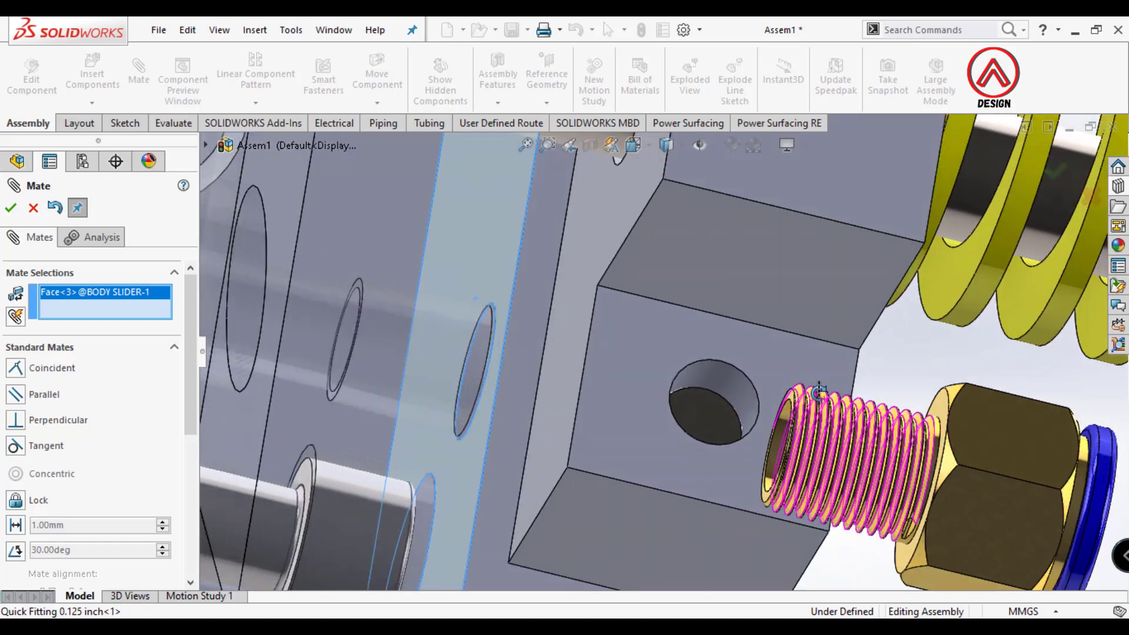
{"action": "middle_click_drag", "start_coordinate": [831, 401], "coordinate": [853, 424]}
{"action": "left_click", "coordinate": [158, 309]}
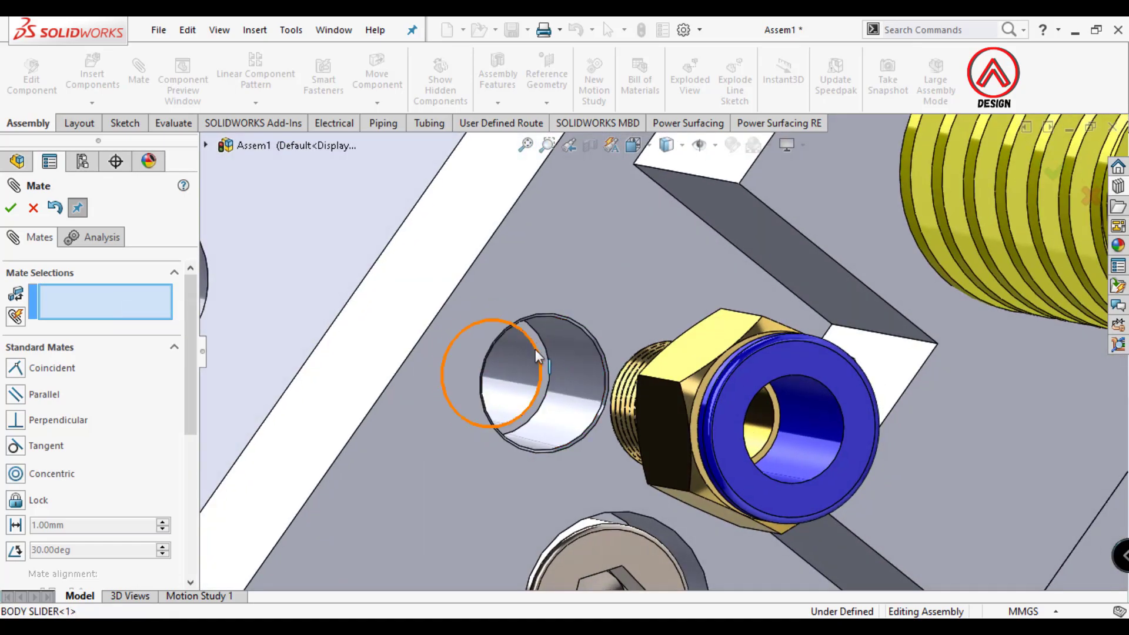
{"action": "left_click", "coordinate": [530, 332]}
{"action": "scroll", "coordinate": [568, 327], "scroll_direction": "down", "scroll_amount": 3}
{"action": "left_click", "coordinate": [568, 327]}
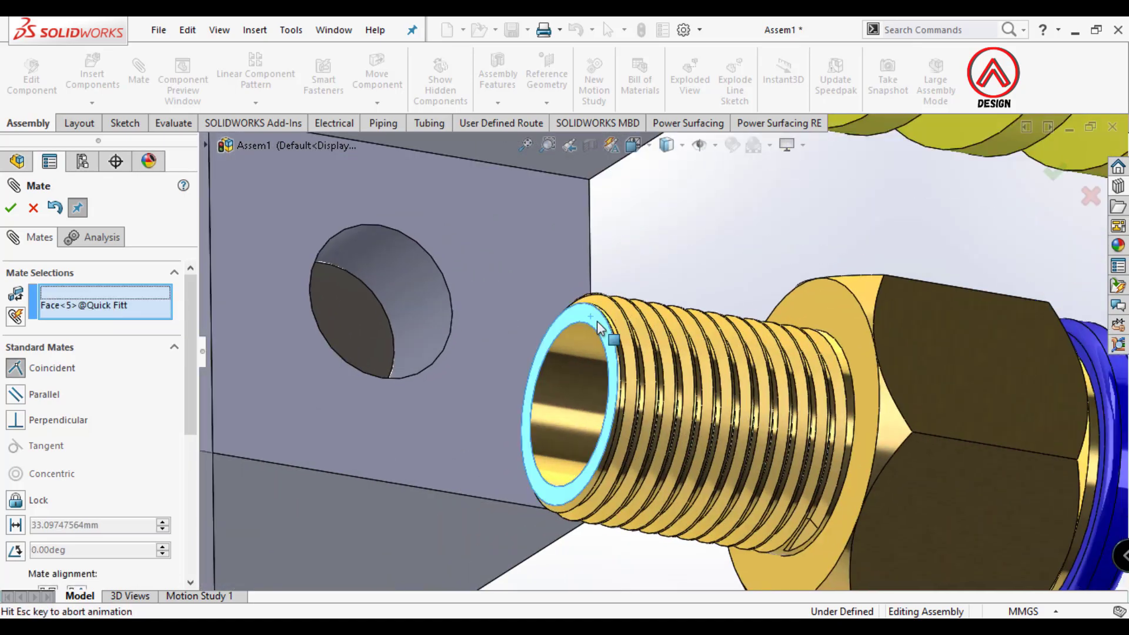
{"action": "left_click", "coordinate": [815, 312]}
{"action": "scroll", "coordinate": [812, 316], "scroll_direction": "up", "scroll_amount": 5}
{"action": "middle_click_drag", "start_coordinate": [812, 317], "coordinate": [676, 301]}
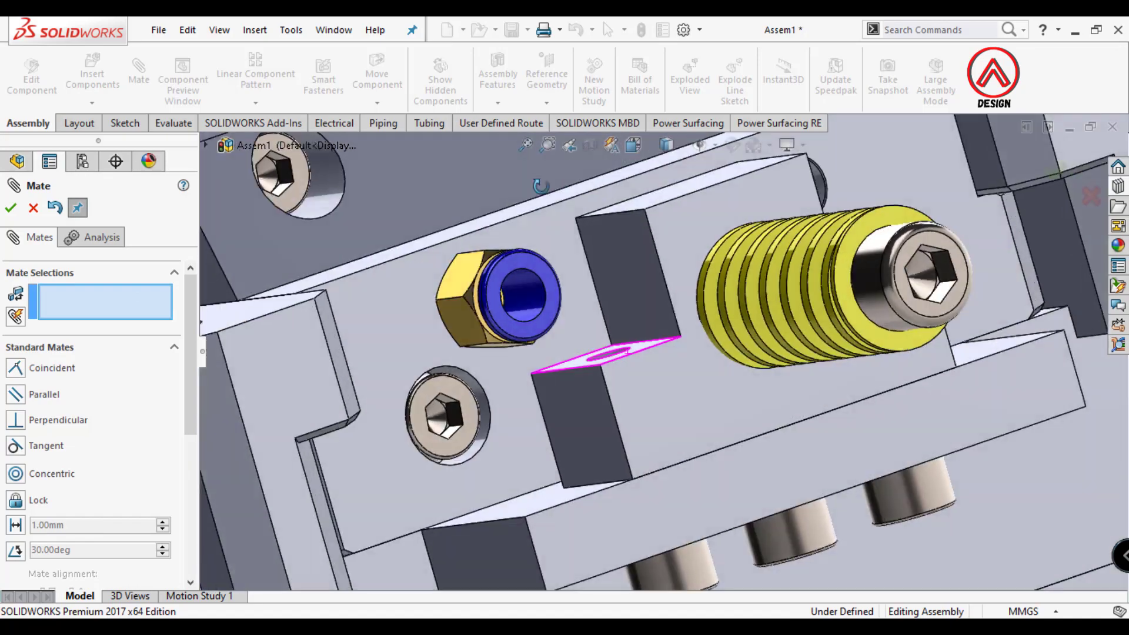
{"action": "key", "text": "Escape"}
{"action": "scroll", "coordinate": [676, 301], "scroll_direction": "up", "scroll_amount": 3}
- Mirror the 0.125 inch fitting across the Front Plane to the slider's other side
{"action": "left_click", "coordinate": [255, 103]}
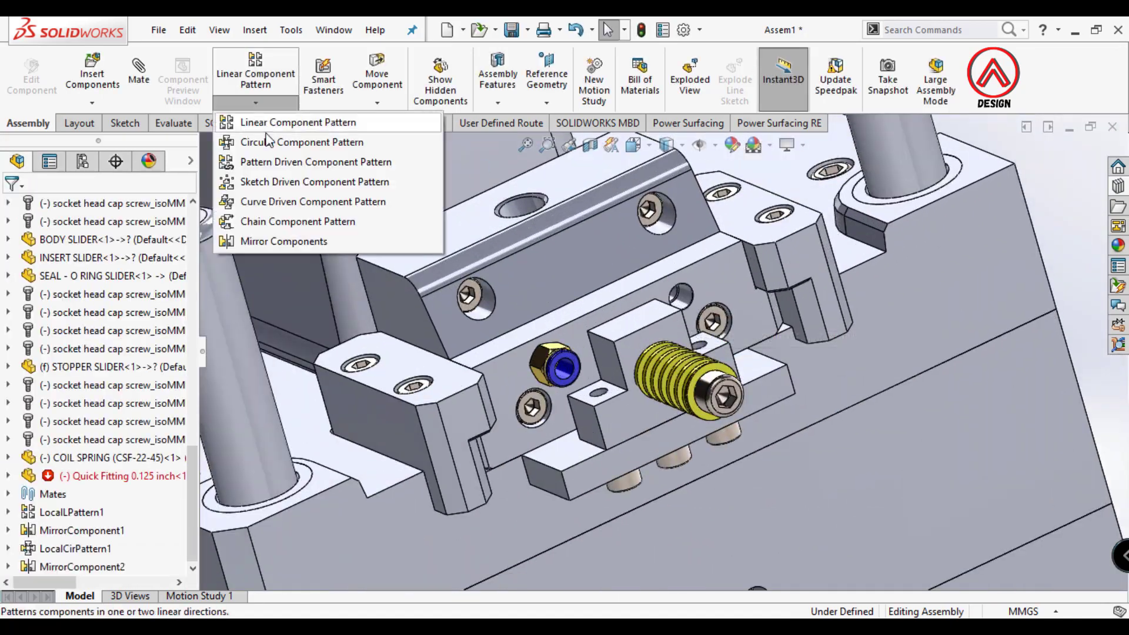
{"action": "left_click", "coordinate": [262, 238]}
{"action": "left_click", "coordinate": [262, 222]}
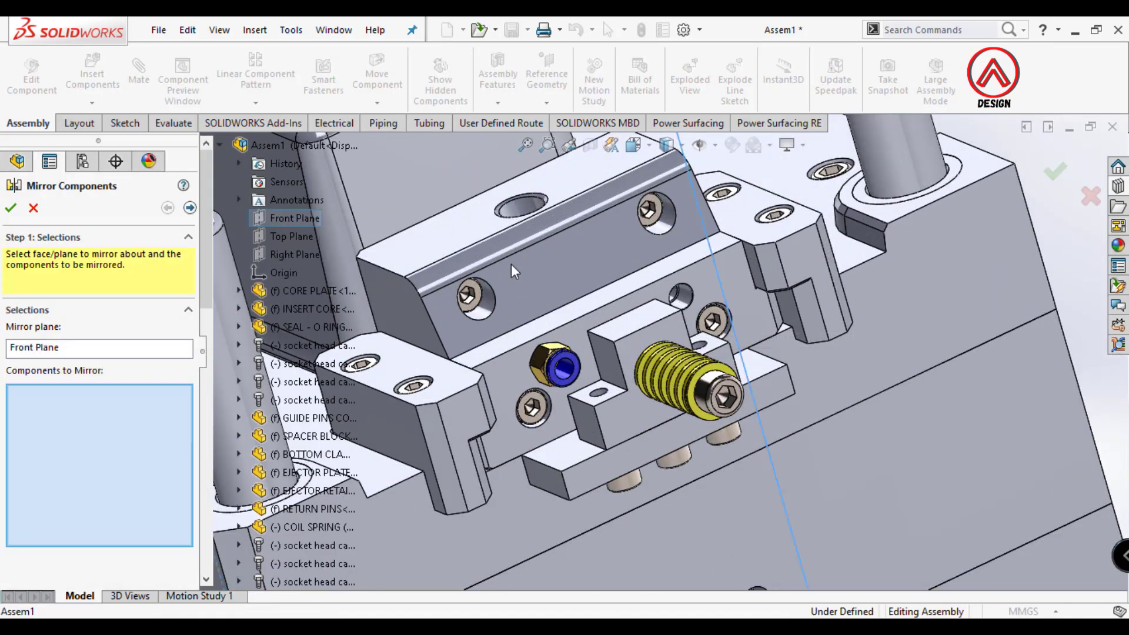
{"action": "scroll", "coordinate": [511, 263], "scroll_direction": "up", "scroll_amount": 5}
{"action": "scroll", "coordinate": [616, 327], "scroll_direction": "down", "scroll_amount": 8}
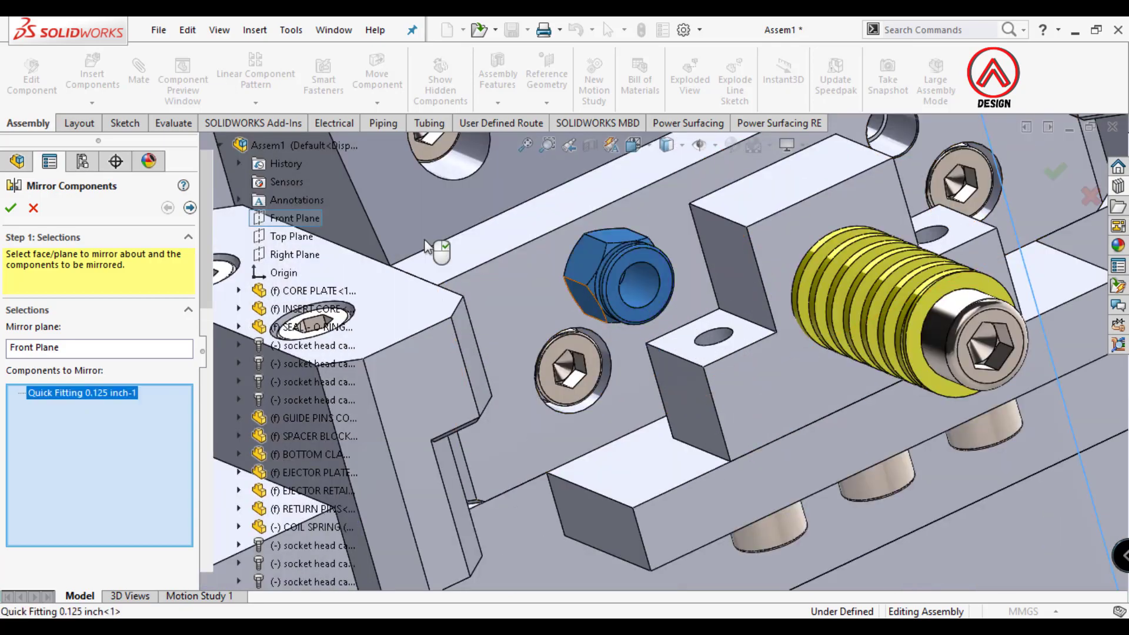
{"action": "left_click", "coordinate": [12, 209]}
- Orbit and zoom to inspect the mirrored fitting near the slider and spring
{"action": "scroll", "coordinate": [729, 315], "scroll_direction": "up", "scroll_amount": 5}
{"action": "mouse_move", "coordinate": [904, 270]}
{"action": "middle_mouse_down"}
{"action": "mouse_move", "coordinate": [770, 417]}
{"action": "mouse_move", "coordinate": [813, 351]}
{"action": "middle_mouse_up"}
{"action": "scroll", "coordinate": [813, 351], "scroll_direction": "down", "scroll_amount": 5}
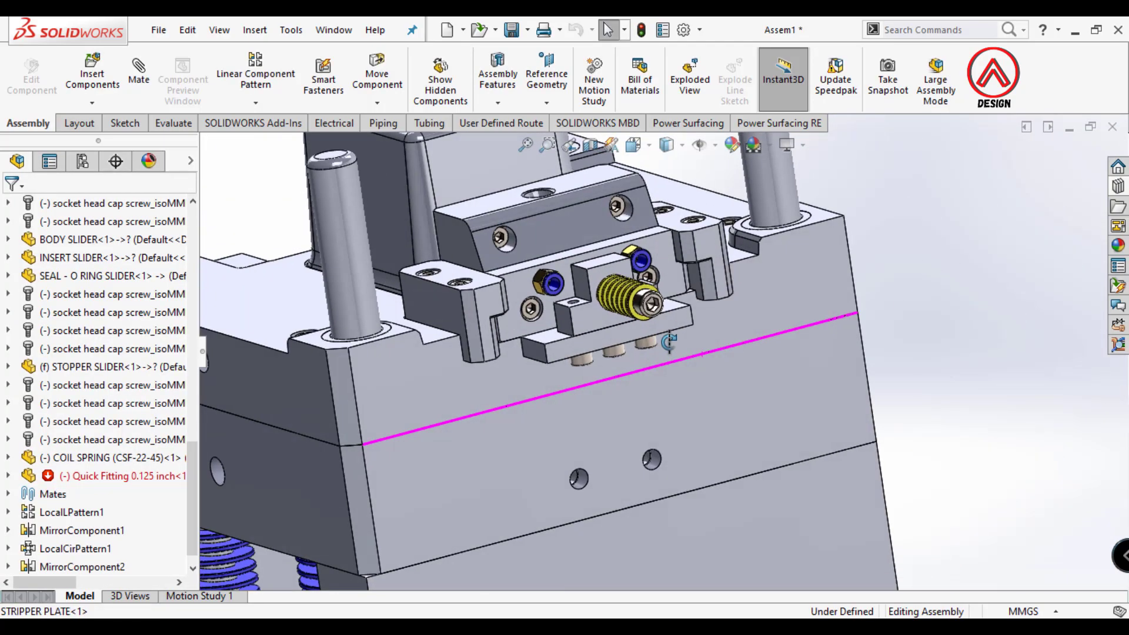
{"action": "middle_click_drag", "start_coordinate": [699, 329], "coordinate": [705, 336]}
{"action": "scroll", "coordinate": [704, 335], "scroll_direction": "down", "scroll_amount": 2}
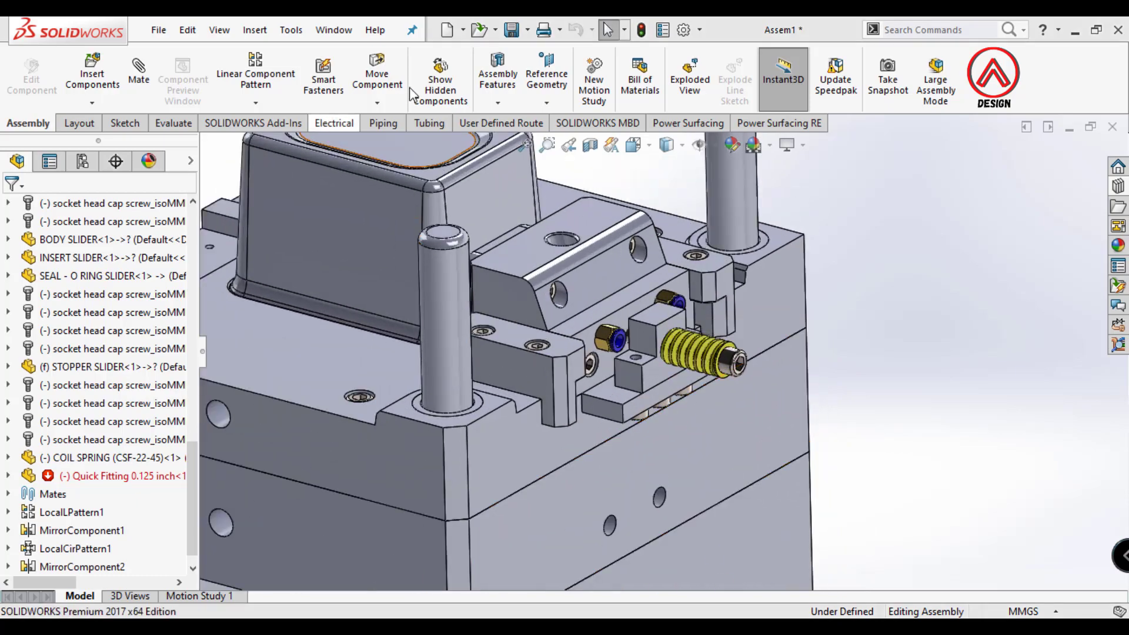
{"action": "scroll", "coordinate": [726, 323], "scroll_direction": "up", "scroll_amount": 1}
{"action": "scroll", "coordinate": [726, 322], "scroll_direction": "up", "scroll_amount": 4}
{"action": "scroll", "coordinate": [630, 313], "scroll_direction": "down", "scroll_amount": 6}
{"action": "scroll", "coordinate": [630, 312], "scroll_direction": "up", "scroll_amount": 2}
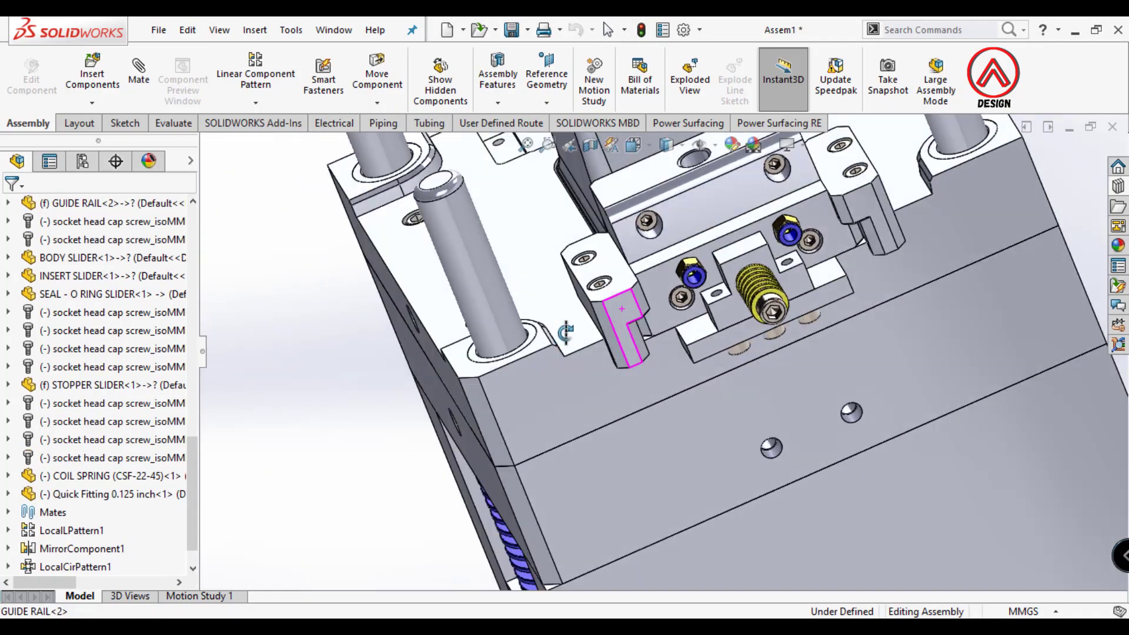
{"action": "scroll", "coordinate": [630, 312], "scroll_direction": "up", "scroll_amount": 2}
{"action": "scroll", "coordinate": [630, 312], "scroll_direction": "up", "scroll_amount": 2}
{"action": "scroll", "coordinate": [629, 312], "scroll_direction": "down", "scroll_amount": 1}
- Insert the Quick Fitting 0.25 inch and mate it concentric with the core plate hole
{"action": "left_click", "coordinate": [107, 81]}
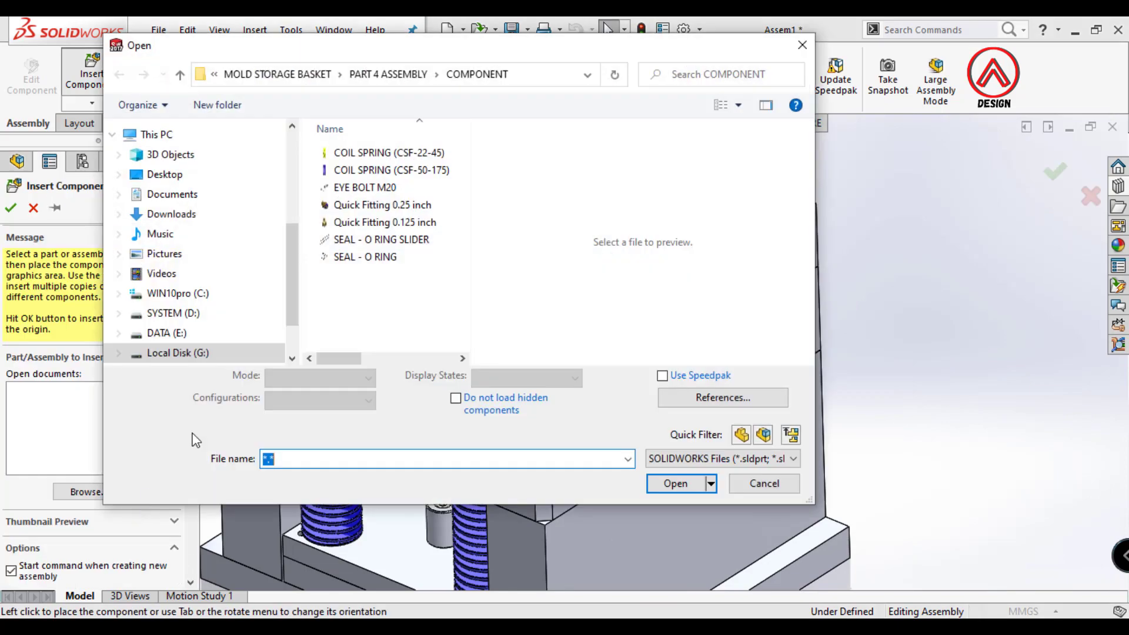
{"action": "double_click", "coordinate": [383, 205]}
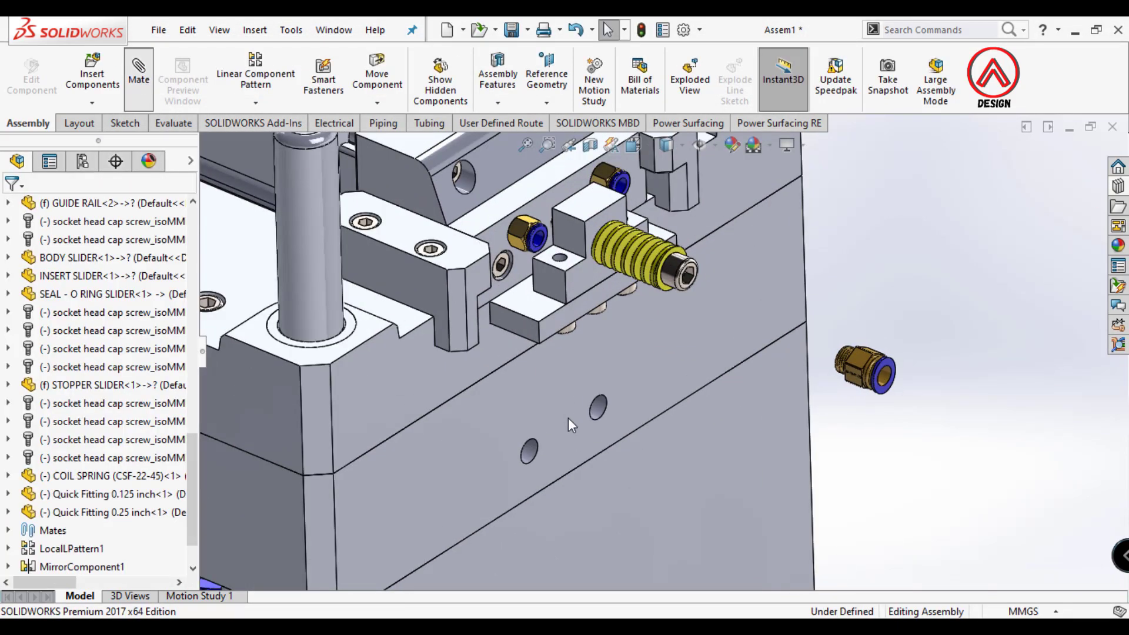
{"action": "left_click", "coordinate": [527, 446]}
{"action": "left_click", "coordinate": [882, 371]}
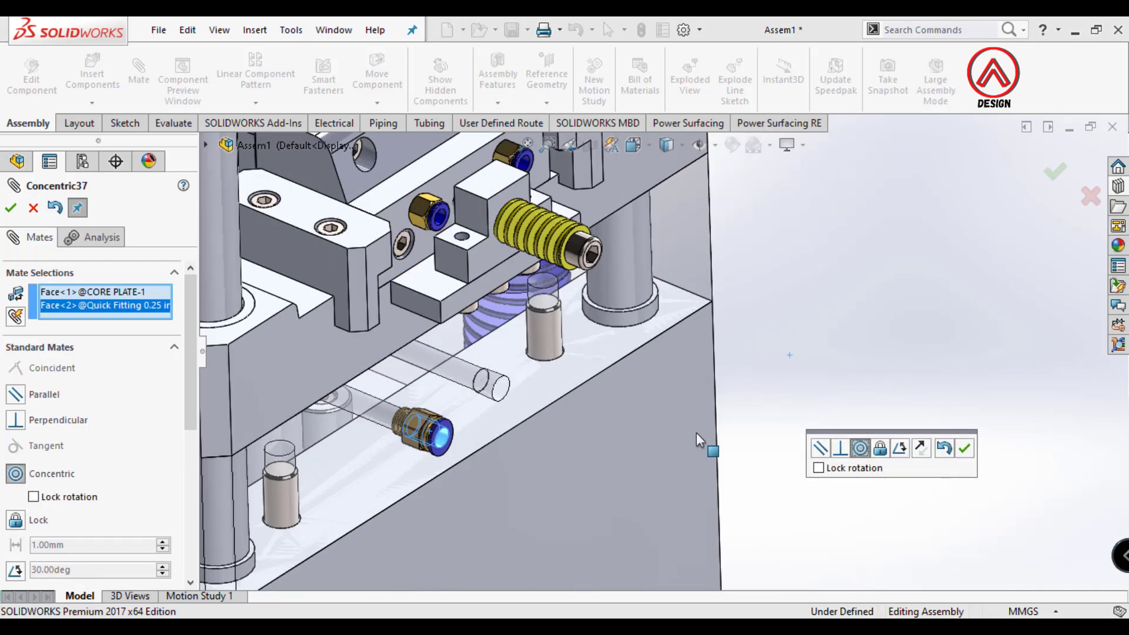
{"action": "left_click", "coordinate": [965, 448]}
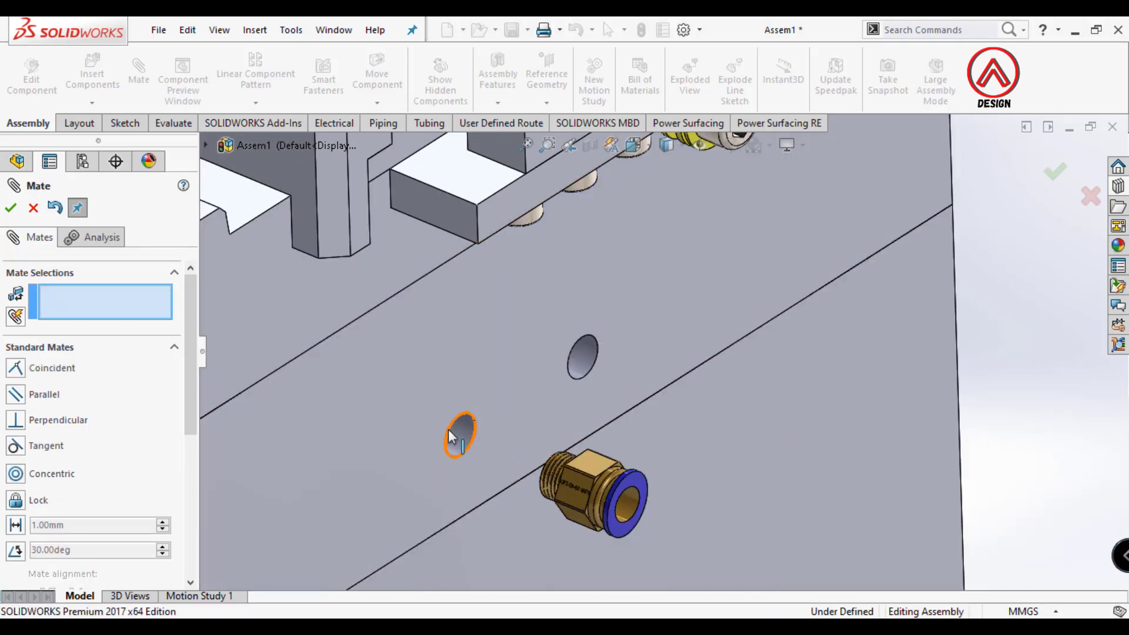
- Add a coincident mate between the fitting face and the core plate's side face
{"action": "scroll", "coordinate": [459, 426], "scroll_direction": "down", "scroll_amount": 3}
{"action": "scroll", "coordinate": [529, 394], "scroll_direction": "down", "scroll_amount": 3}
{"action": "left_click", "coordinate": [598, 372]}
{"action": "scroll", "coordinate": [765, 459], "scroll_direction": "down", "scroll_amount": 3}
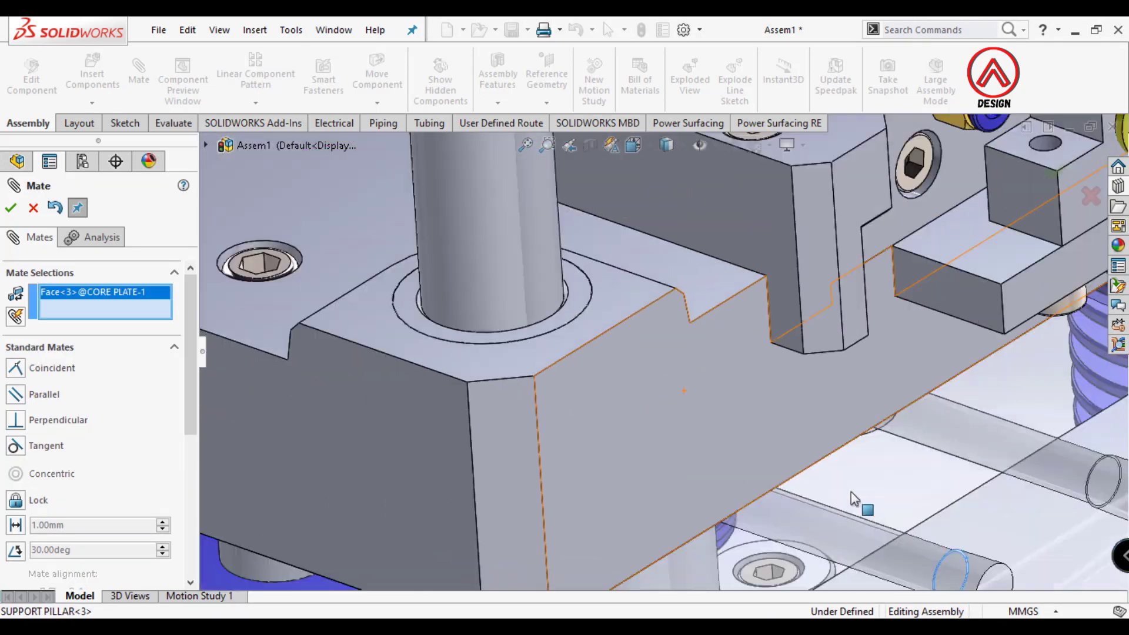
{"action": "scroll", "coordinate": [794, 470], "scroll_direction": "up", "scroll_amount": 5}
{"action": "mouse_move", "coordinate": [733, 446]}
{"action": "middle_mouse_down"}
{"action": "mouse_move", "coordinate": [1008, 365]}
{"action": "mouse_move", "coordinate": [882, 383]}
{"action": "middle_mouse_up"}
{"action": "scroll", "coordinate": [819, 370], "scroll_direction": "down", "scroll_amount": 4}
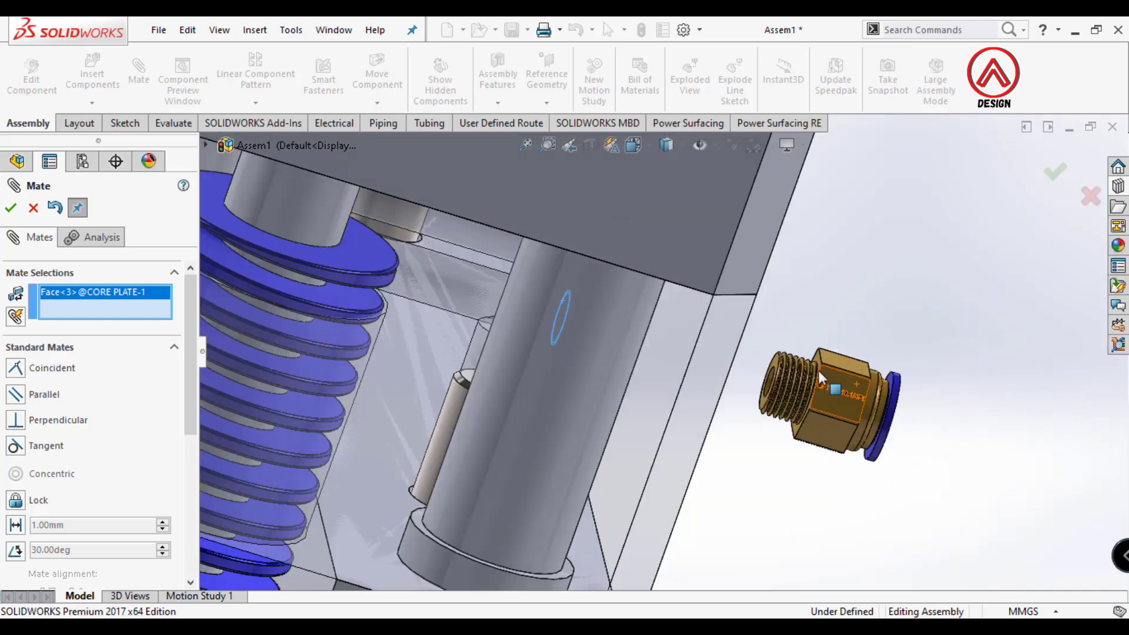
{"action": "scroll", "coordinate": [819, 371], "scroll_direction": "down", "scroll_amount": 3}
{"action": "left_click", "coordinate": [667, 369]}
{"action": "left_click", "coordinate": [839, 390]}
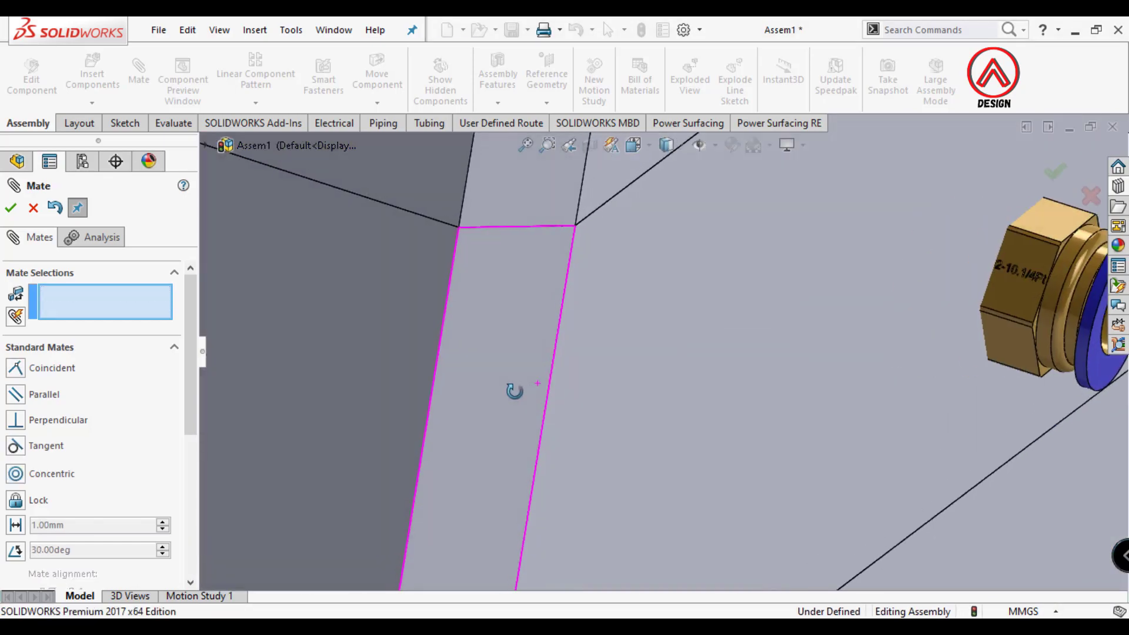
{"action": "left_click", "coordinate": [12, 208]}
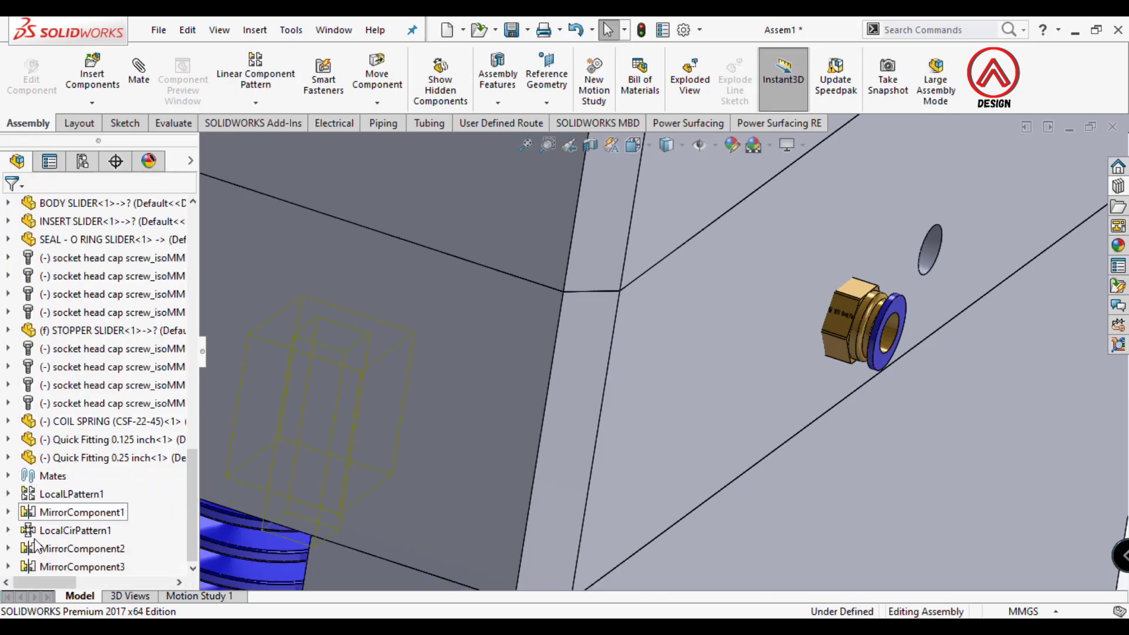
- Delete the incorrect Coincident43 mate from the mates list
{"action": "double_click", "coordinate": [20, 474]}
{"action": "scroll", "coordinate": [88, 562], "scroll_direction": "down", "scroll_amount": 9}
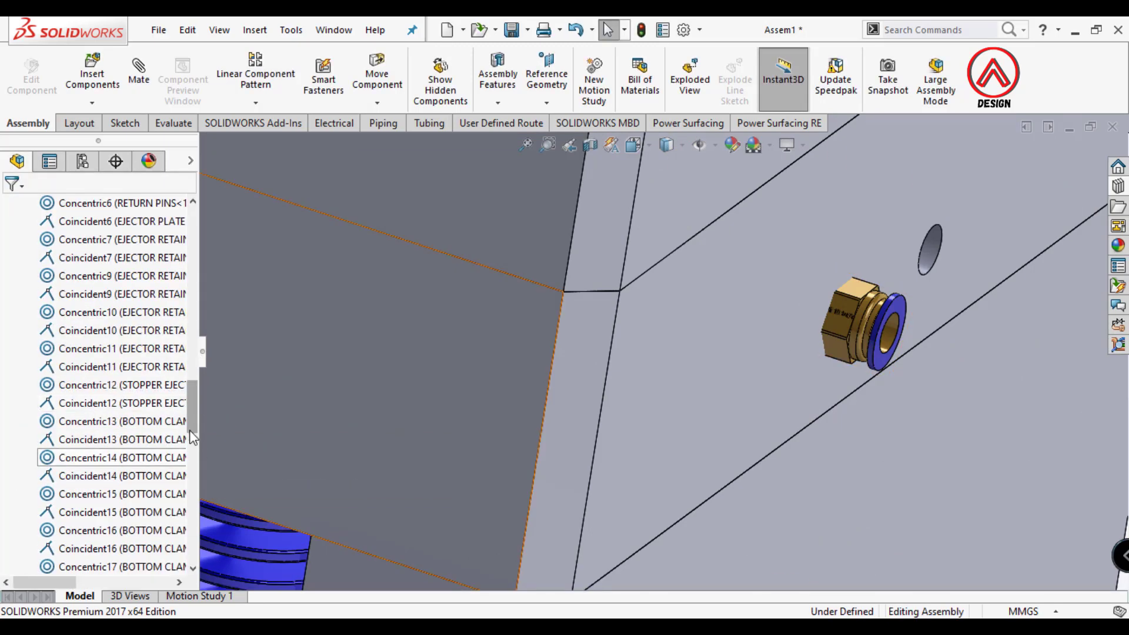
{"action": "left_click", "coordinate": [85, 433]}
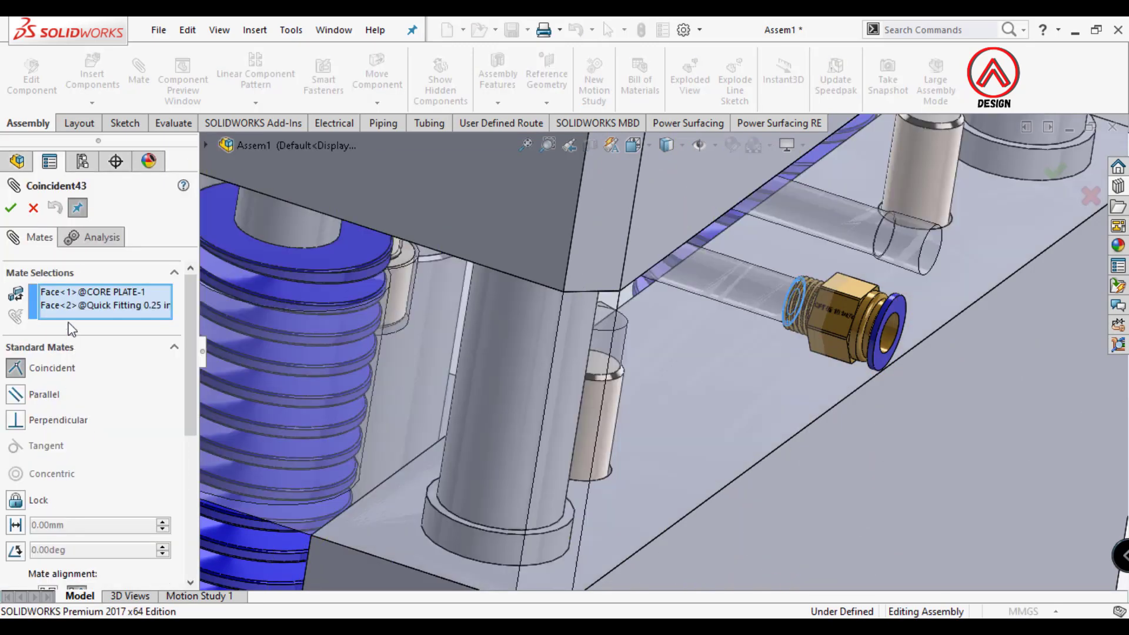
{"action": "left_click", "coordinate": [125, 307]}
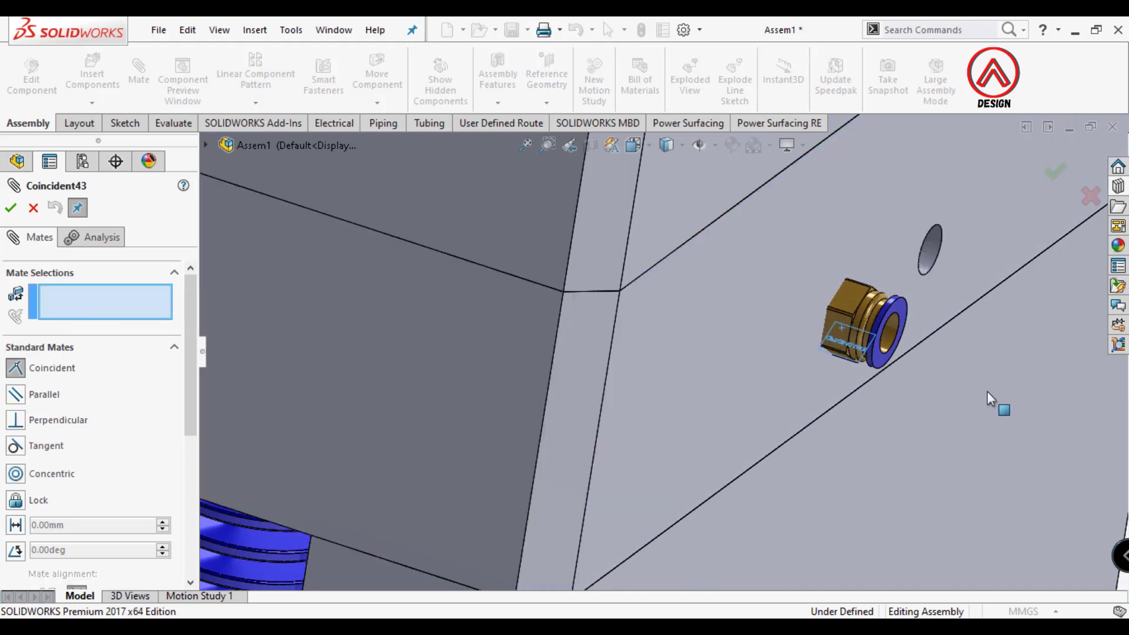
{"action": "left_click", "coordinate": [12, 203]}
{"action": "right_click", "coordinate": [83, 474]}
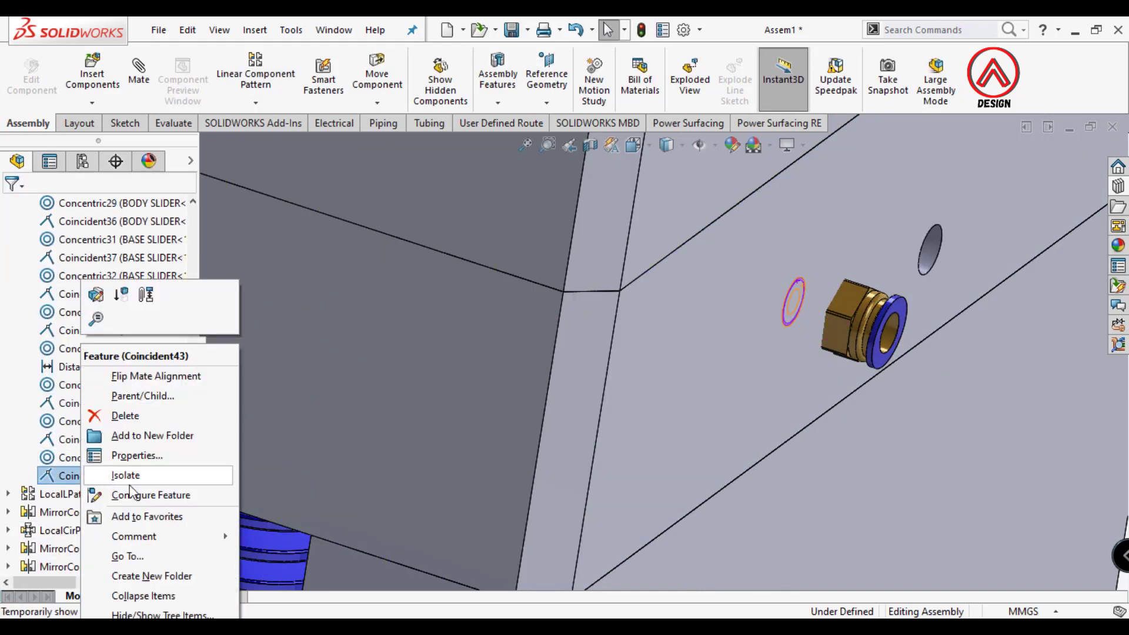
{"action": "left_click", "coordinate": [120, 416]}
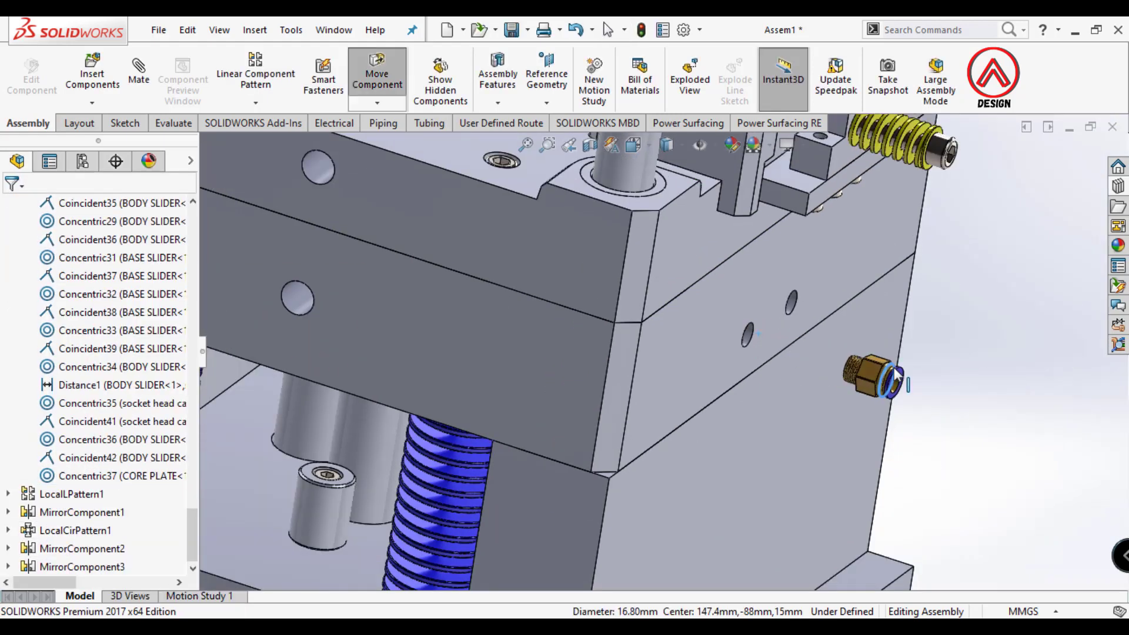
- Remate the fitting flush against the core plate's side face with a new coincident mate
{"action": "left_click", "coordinate": [139, 69]}
{"action": "left_click", "coordinate": [760, 403]}
{"action": "scroll", "coordinate": [760, 403], "scroll_direction": "down", "scroll_amount": 3}
{"action": "scroll", "coordinate": [1049, 312], "scroll_direction": "down", "scroll_amount": 3}
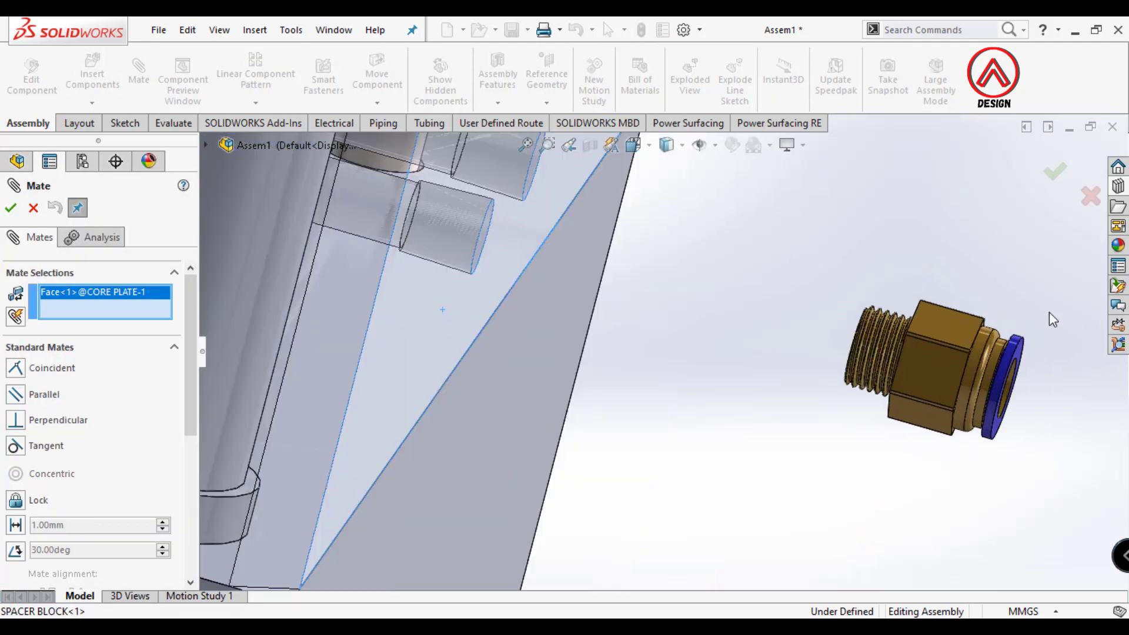
{"action": "scroll", "coordinate": [832, 341], "scroll_direction": "down", "scroll_amount": 3}
{"action": "middle_click_drag", "start_coordinate": [833, 341], "coordinate": [931, 289]}
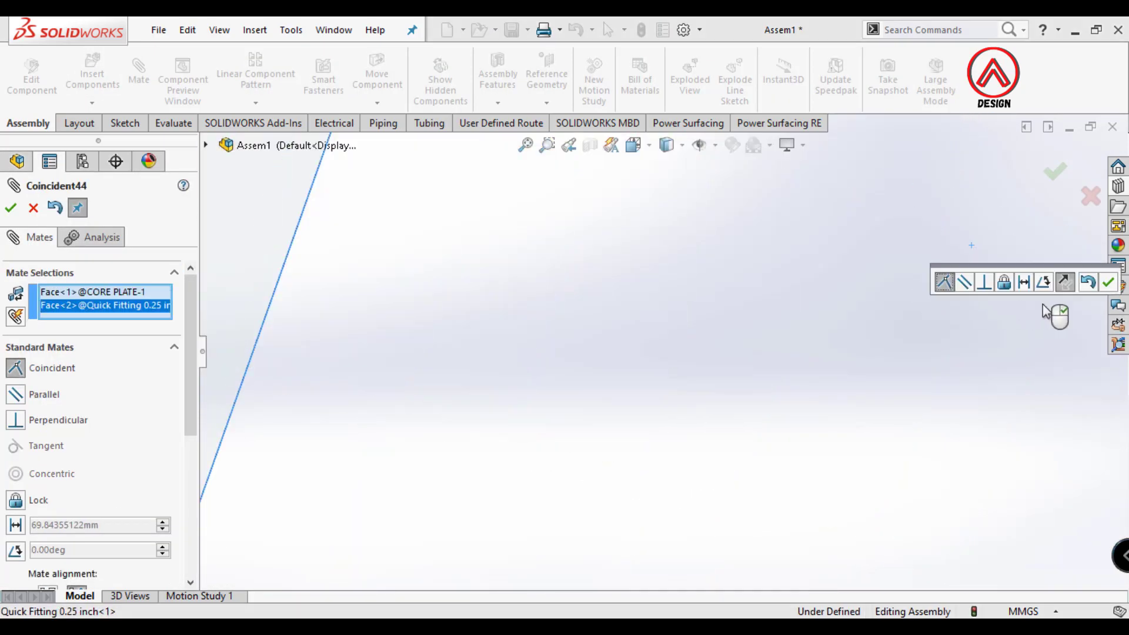
{"action": "left_click", "coordinate": [1109, 282]}
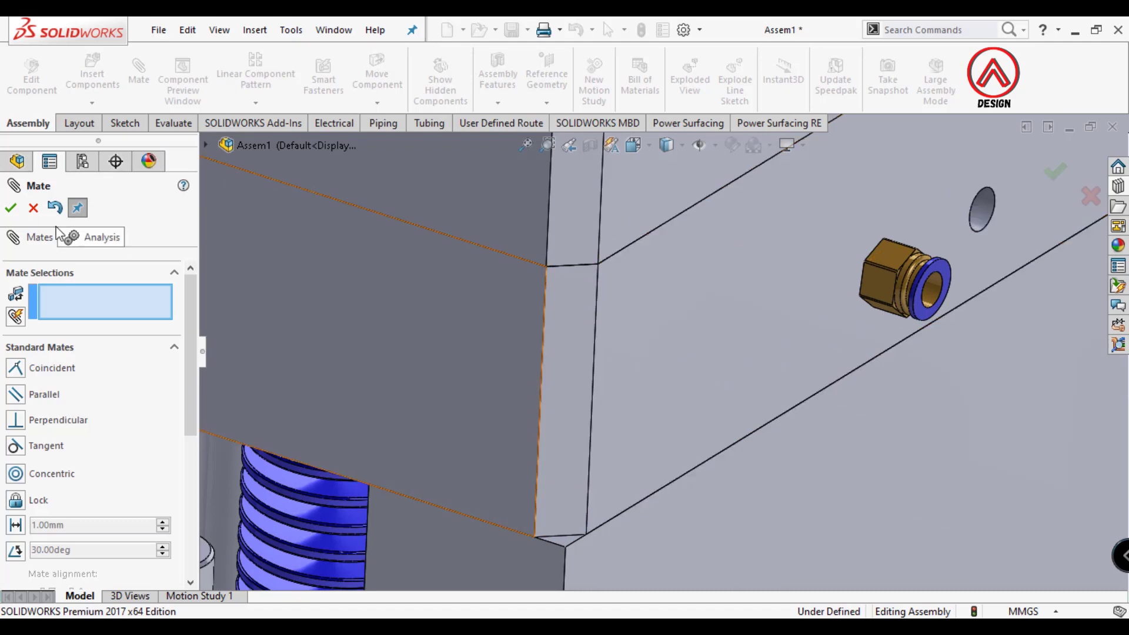
{"action": "left_click", "coordinate": [11, 207]}
{"action": "scroll", "coordinate": [709, 326], "scroll_direction": "up", "scroll_amount": 5}
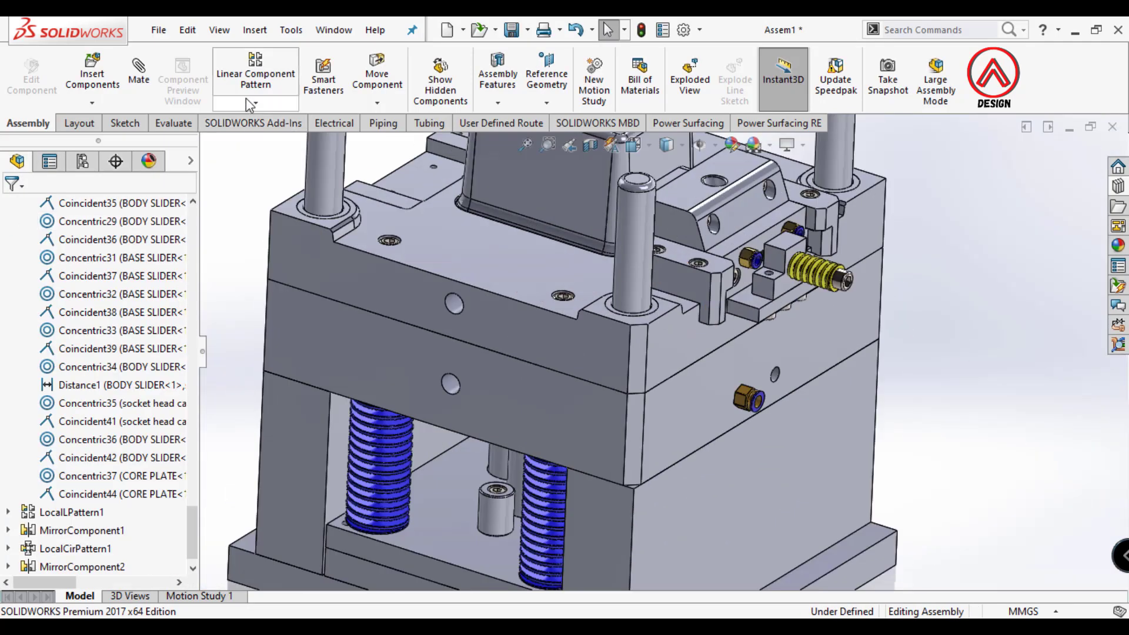
- Mirror the Quick Fitting 0.25 inch about the Front Plane to create a second fitting
{"action": "left_click", "coordinate": [254, 103]}
{"action": "left_click", "coordinate": [252, 239]}
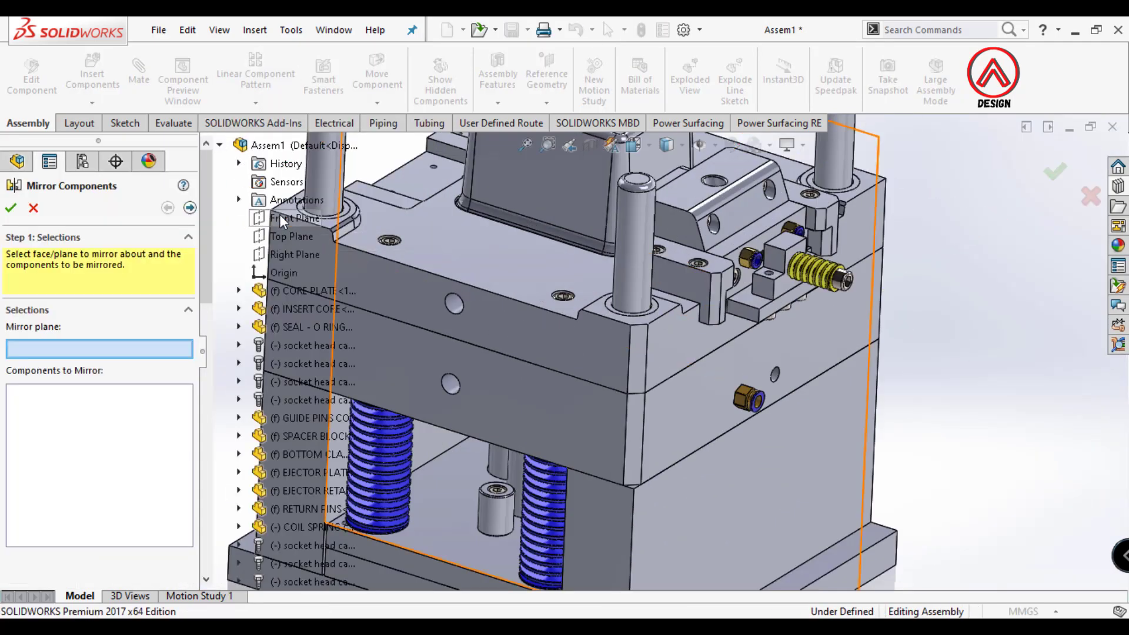
{"action": "left_click", "coordinate": [281, 220]}
{"action": "scroll", "coordinate": [698, 313], "scroll_direction": "up", "scroll_amount": 3}
{"action": "scroll", "coordinate": [857, 347], "scroll_direction": "down", "scroll_amount": 5}
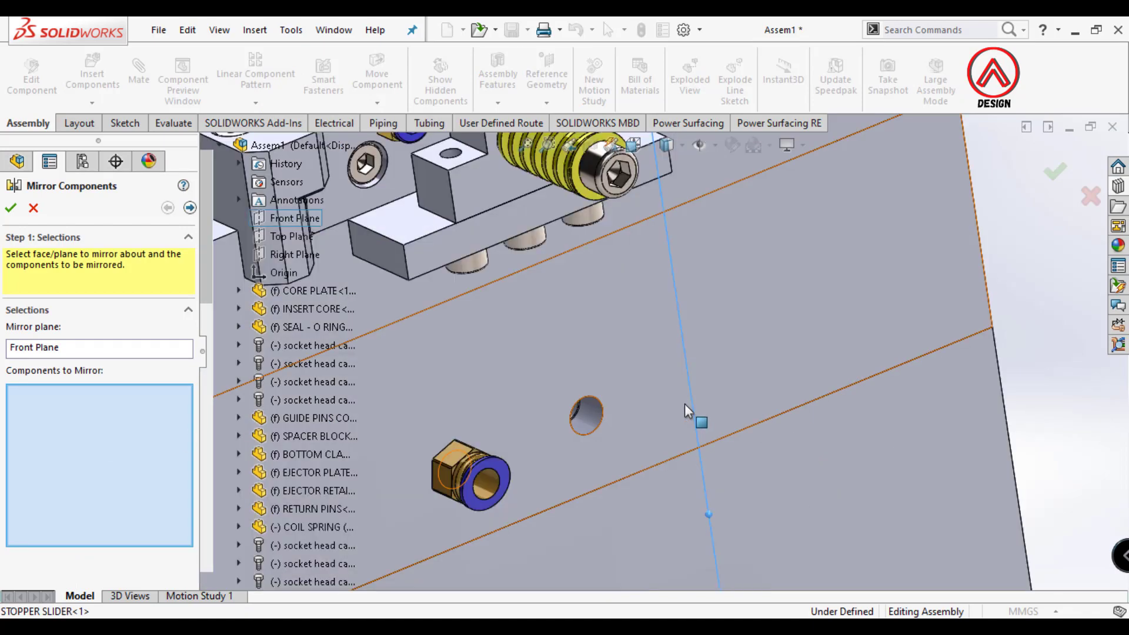
{"action": "left_click", "coordinate": [14, 215]}
{"action": "scroll", "coordinate": [907, 277], "scroll_direction": "up", "scroll_amount": 5}
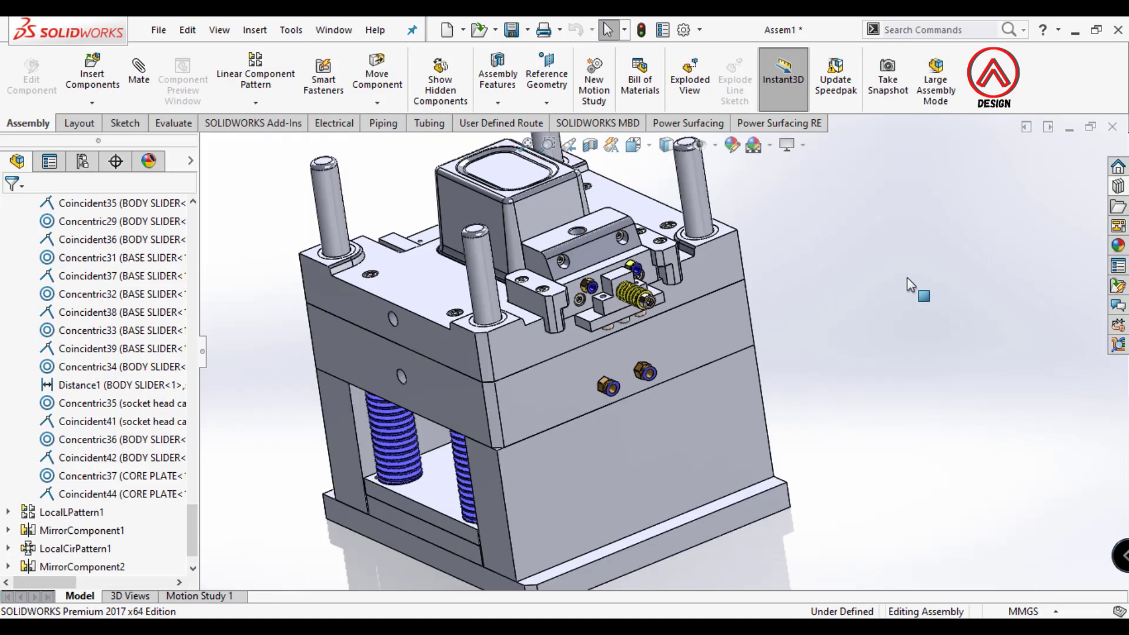
{"action": "scroll", "coordinate": [540, 372], "scroll_direction": "up", "scroll_amount": 2}
{"action": "scroll", "coordinate": [678, 337], "scroll_direction": "down", "scroll_amount": 2}
{"action": "scroll", "coordinate": [679, 338], "scroll_direction": "down", "scroll_amount": 2}
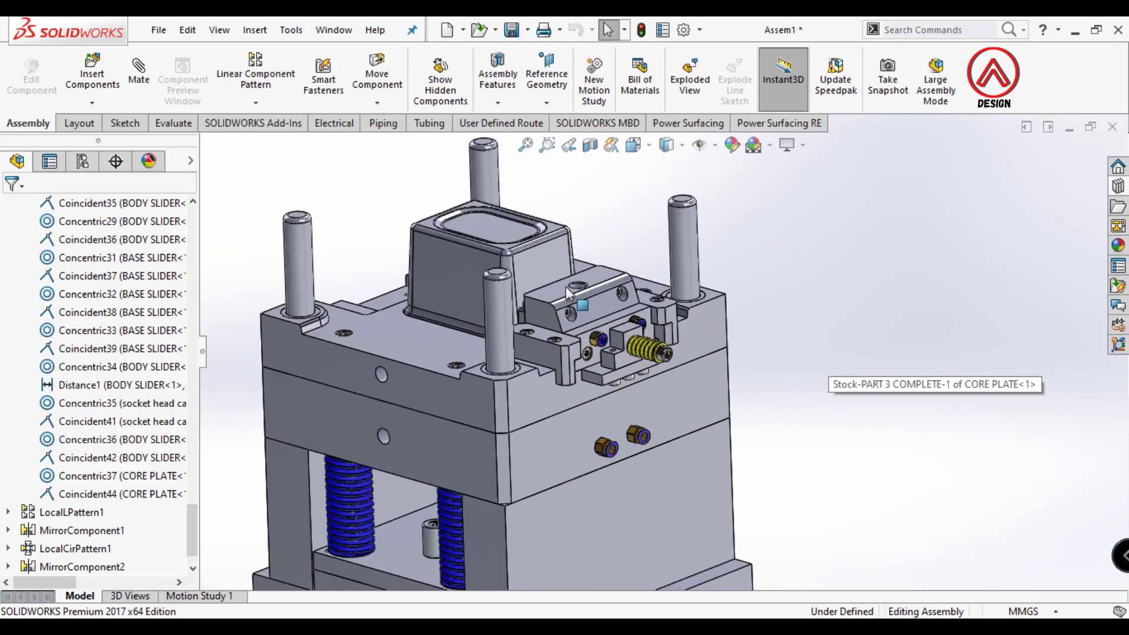
- Mirror about the Right Plane the slider screw, BODY SLIDER-1, STOPPER SLIDER-1 and BASE SLIDER-1
{"action": "left_click", "coordinate": [255, 102]}
{"action": "left_click", "coordinate": [253, 241]}
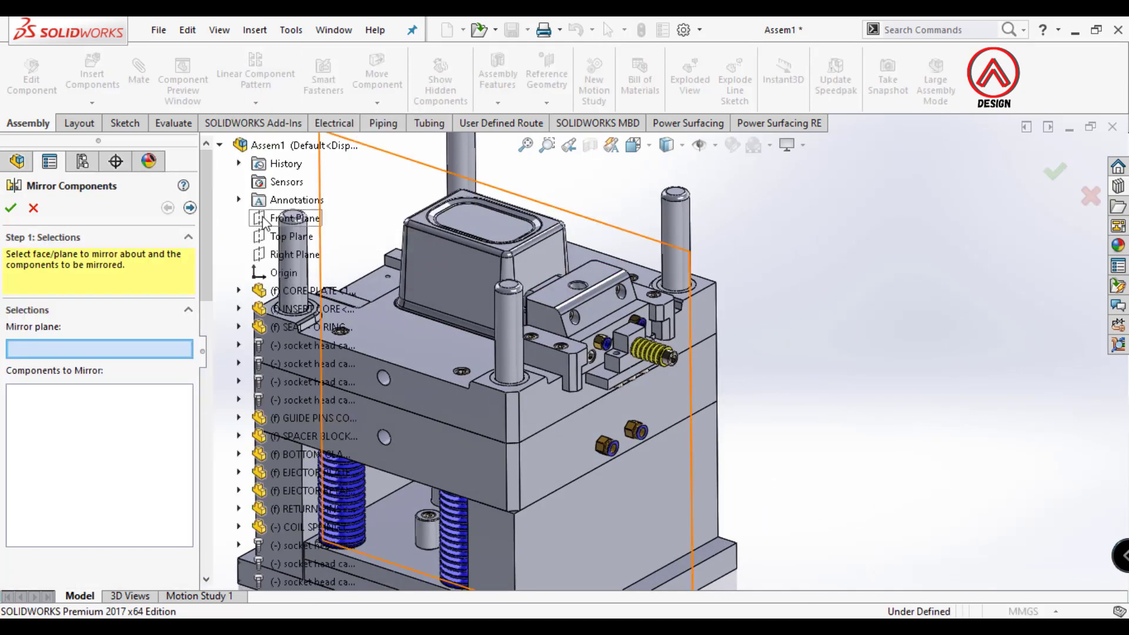
{"action": "left_click", "coordinate": [270, 261]}
{"action": "scroll", "coordinate": [591, 347], "scroll_direction": "down", "scroll_amount": 2}
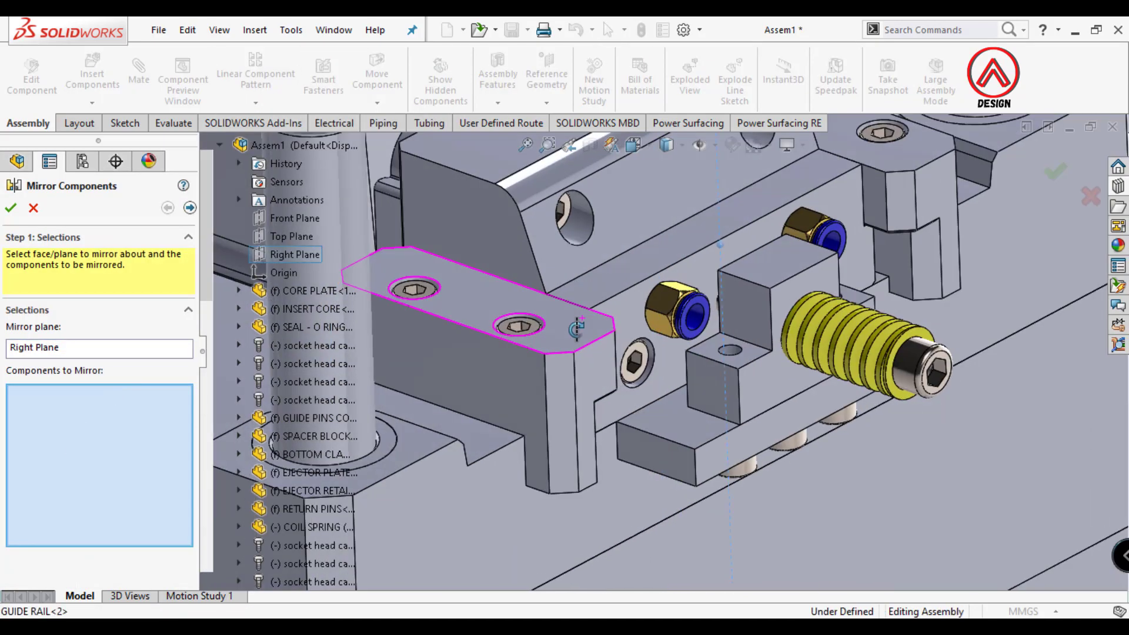
{"action": "scroll", "coordinate": [447, 282], "scroll_direction": "down", "scroll_amount": 3}
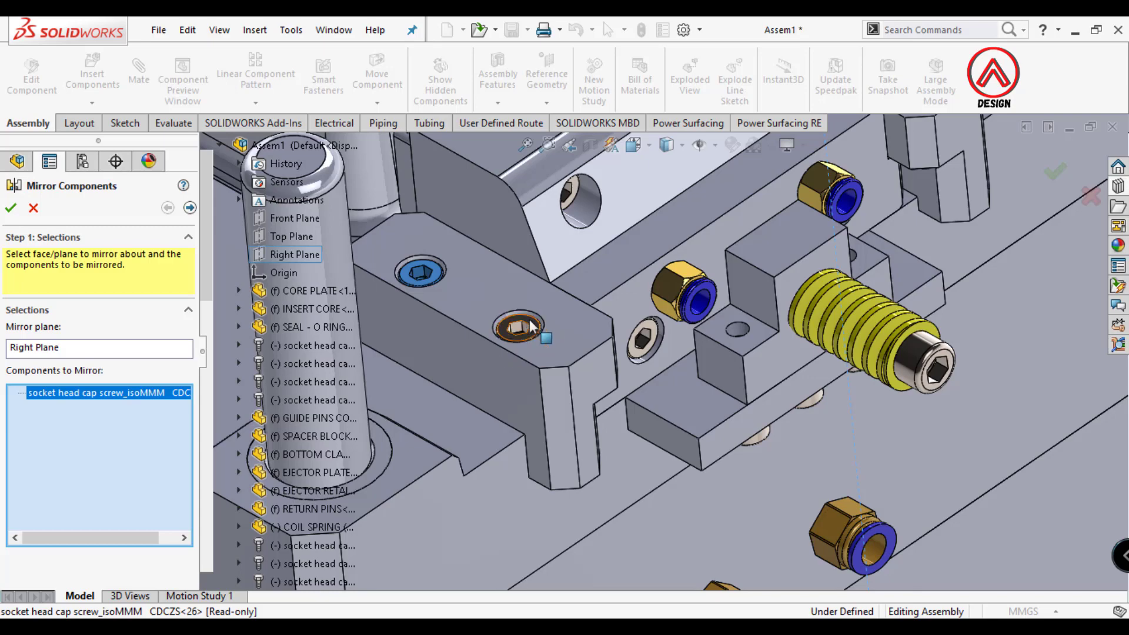
{"action": "left_click", "coordinate": [647, 333]}
{"action": "left_click", "coordinate": [637, 301]}
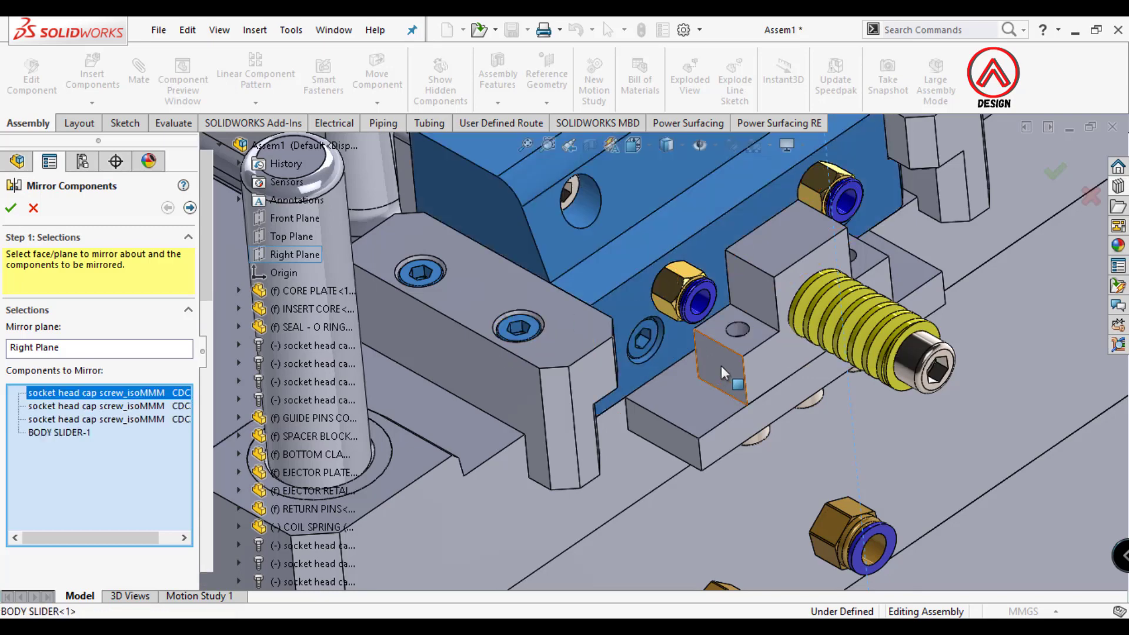
{"action": "left_click", "coordinate": [742, 411]}
{"action": "left_click", "coordinate": [772, 434]}
{"action": "middle_click_drag", "start_coordinate": [772, 433], "coordinate": [754, 380]}
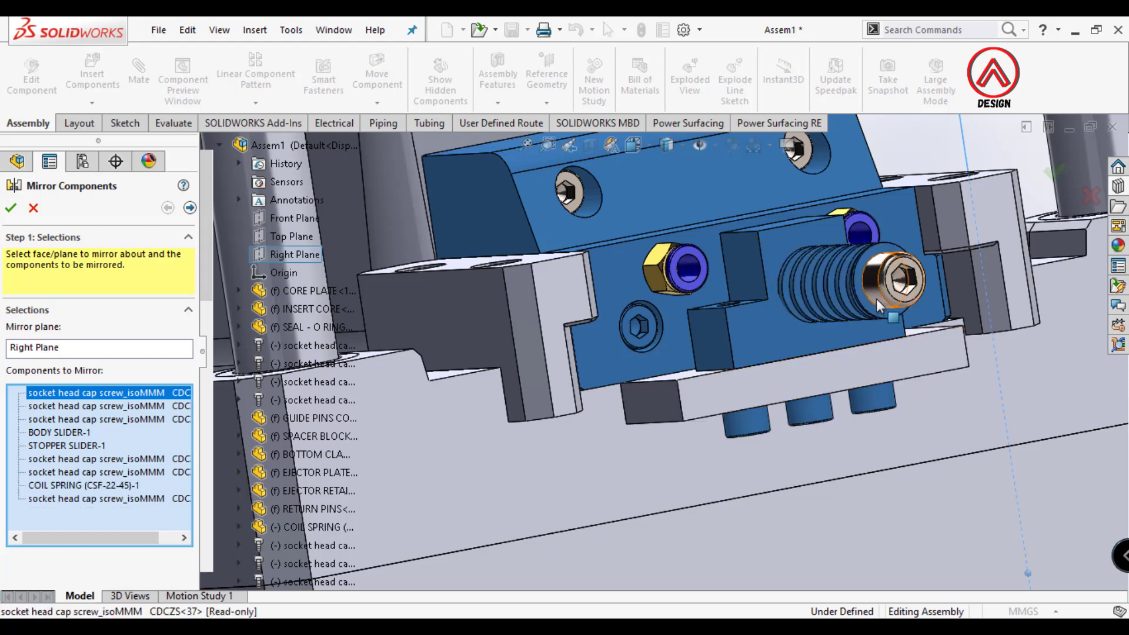
- Check the slider selection from above and finish the Right Plane mirror
{"action": "scroll", "coordinate": [574, 191], "scroll_direction": "up", "scroll_amount": 3}
{"action": "scroll", "coordinate": [759, 226], "scroll_direction": "down", "scroll_amount": 5}
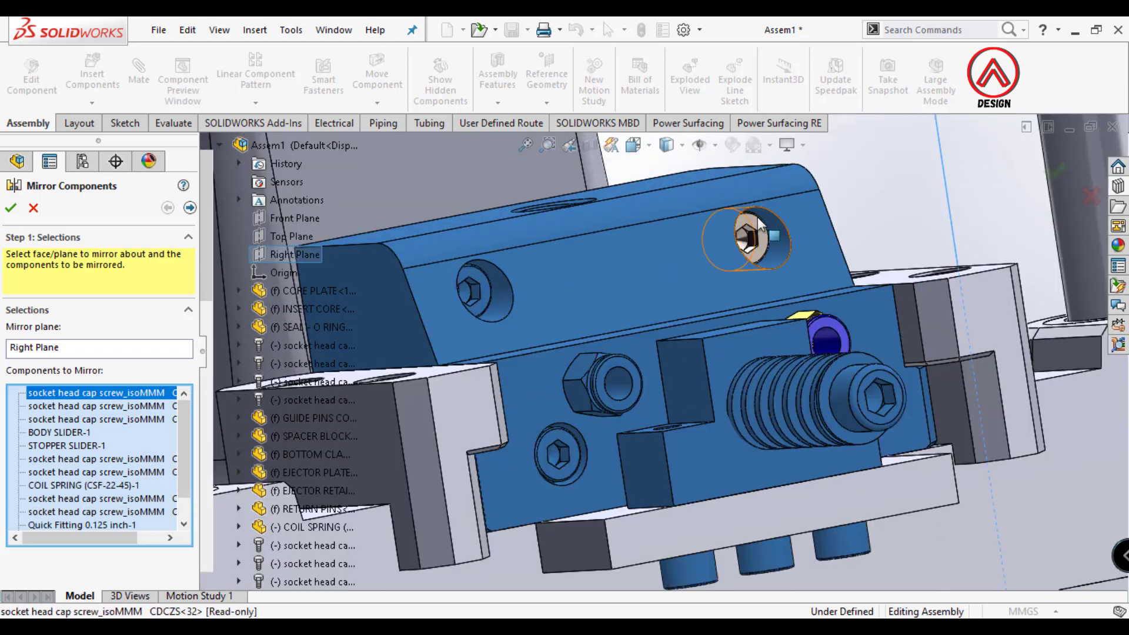
{"action": "scroll", "coordinate": [823, 339], "scroll_direction": "up", "scroll_amount": 5}
{"action": "middle_click_drag", "start_coordinate": [823, 340], "coordinate": [604, 344]}
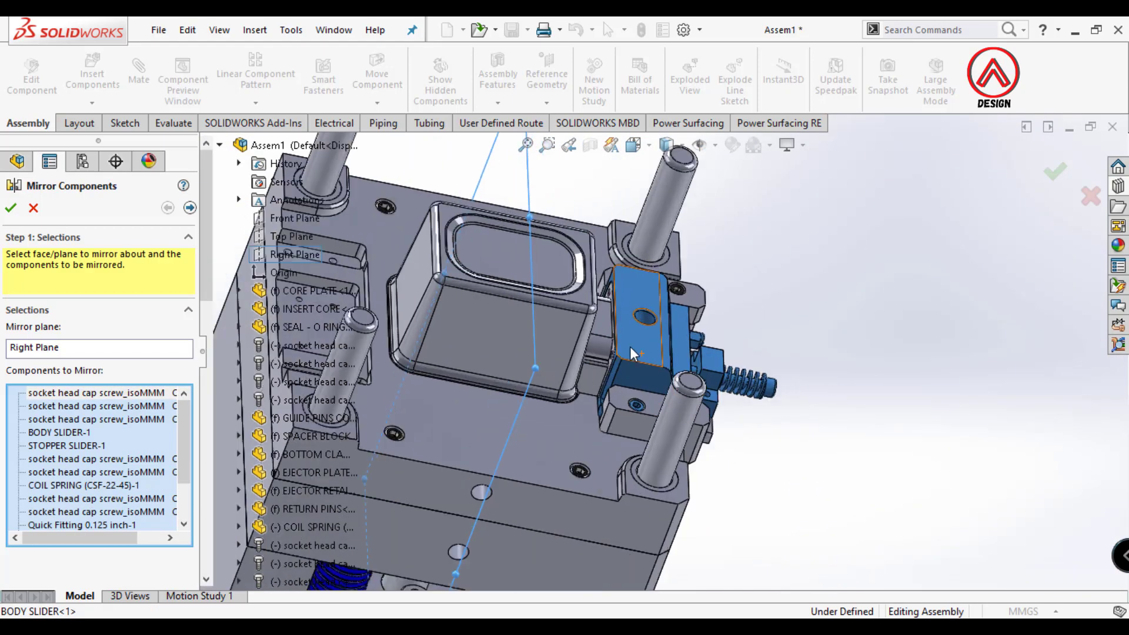
{"action": "scroll", "coordinate": [621, 400], "scroll_direction": "down", "scroll_amount": 3}
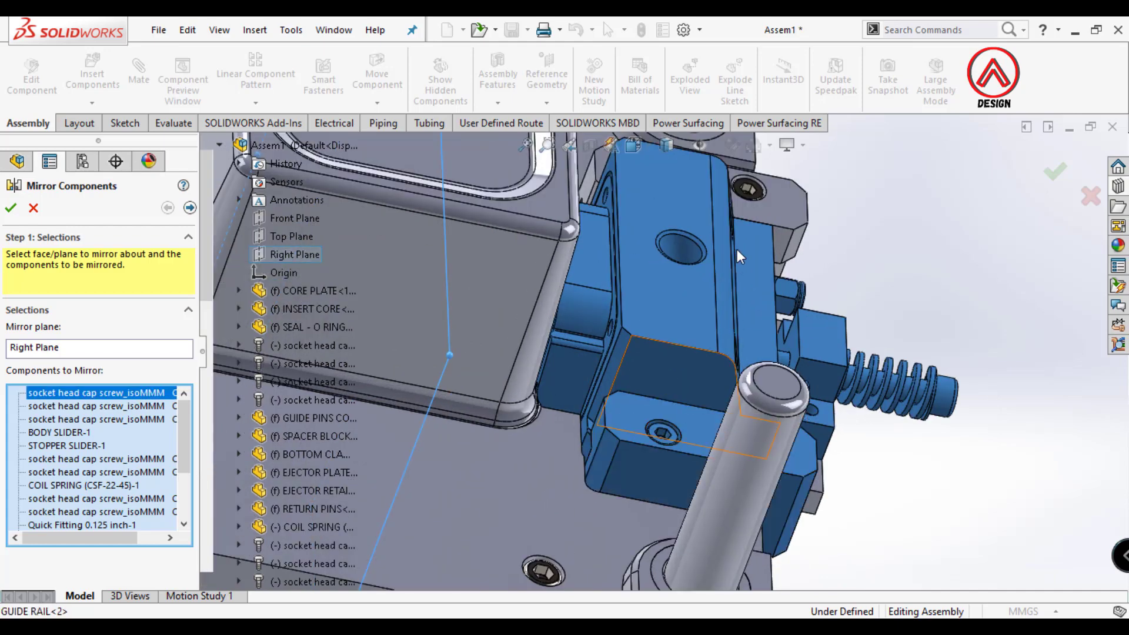
{"action": "scroll", "coordinate": [736, 249], "scroll_direction": "up", "scroll_amount": 5}
{"action": "middle_click_drag", "start_coordinate": [736, 267], "coordinate": [652, 285]}
{"action": "scroll", "coordinate": [693, 259], "scroll_direction": "down", "scroll_amount": 5}
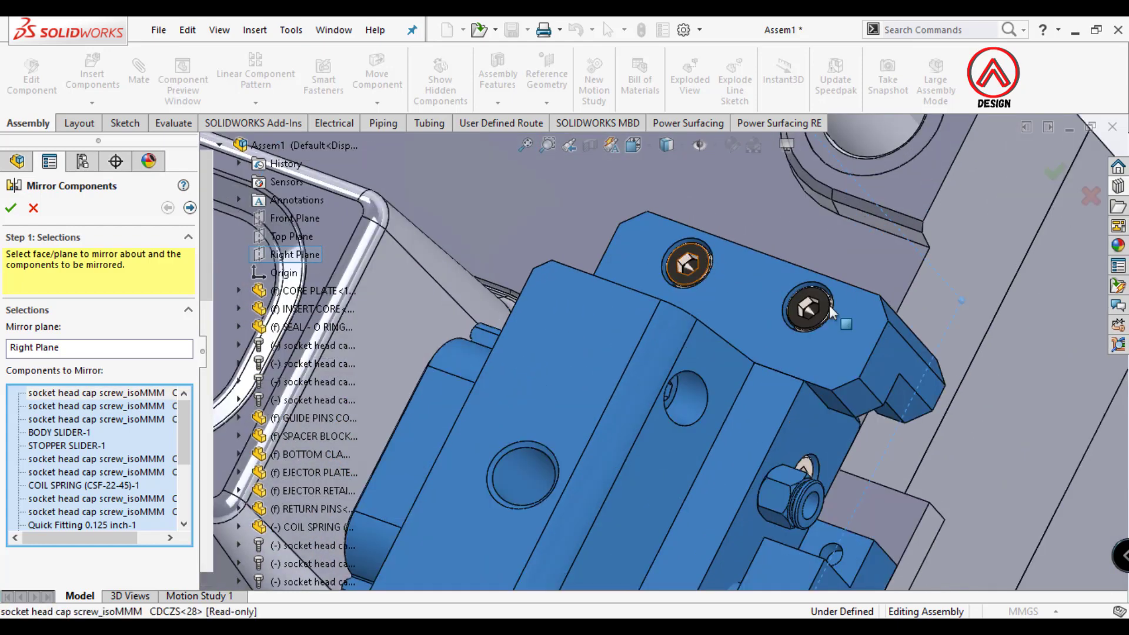
{"action": "scroll", "coordinate": [845, 347], "scroll_direction": "up", "scroll_amount": 5}
{"action": "middle_click_drag", "start_coordinate": [859, 348], "coordinate": [353, 265]}
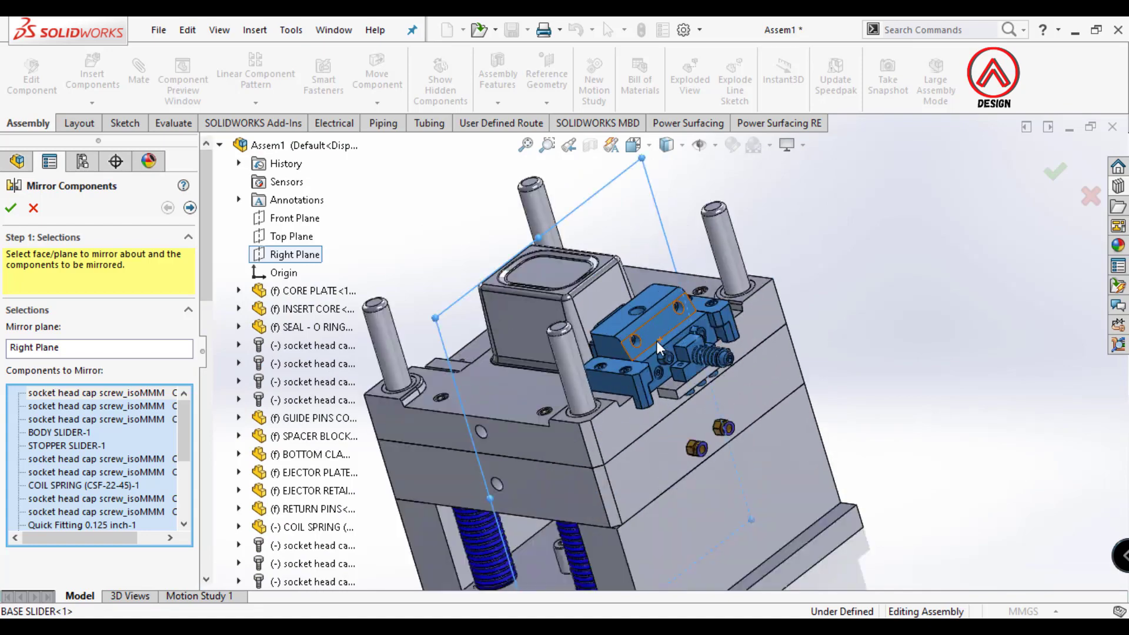
{"action": "scroll", "coordinate": [353, 265], "scroll_direction": "down", "scroll_amount": 3}
{"action": "scroll", "coordinate": [203, 241], "scroll_direction": "down", "scroll_amount": 10}
{"action": "scroll", "coordinate": [323, 241], "scroll_direction": "up", "scroll_amount": 3}
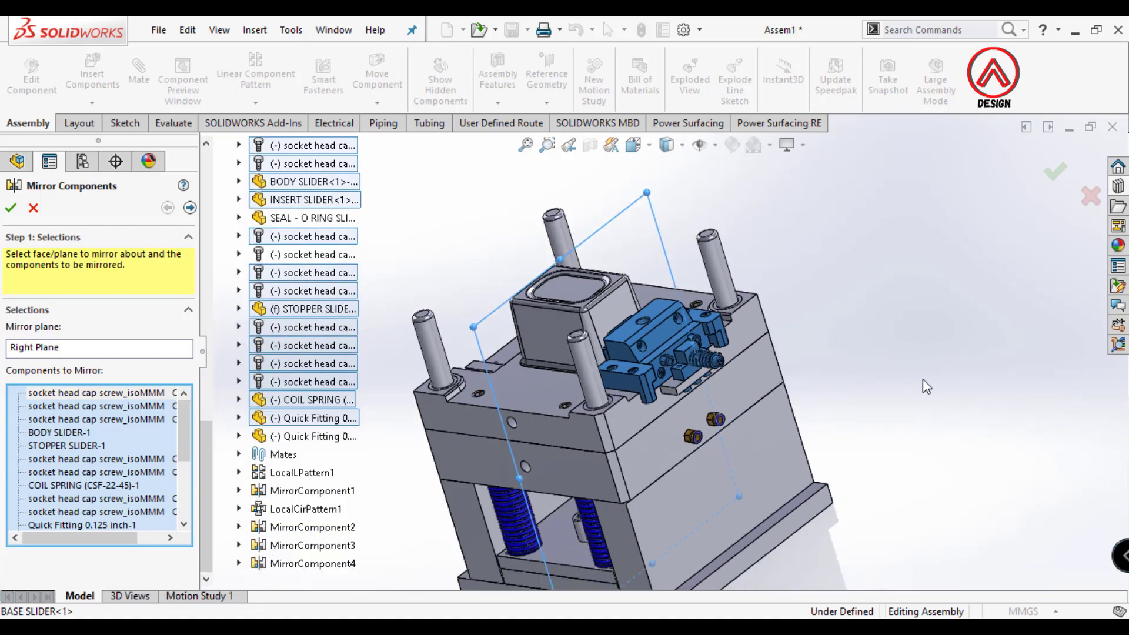
{"action": "scroll", "coordinate": [765, 383], "scroll_direction": "up", "scroll_amount": 2}
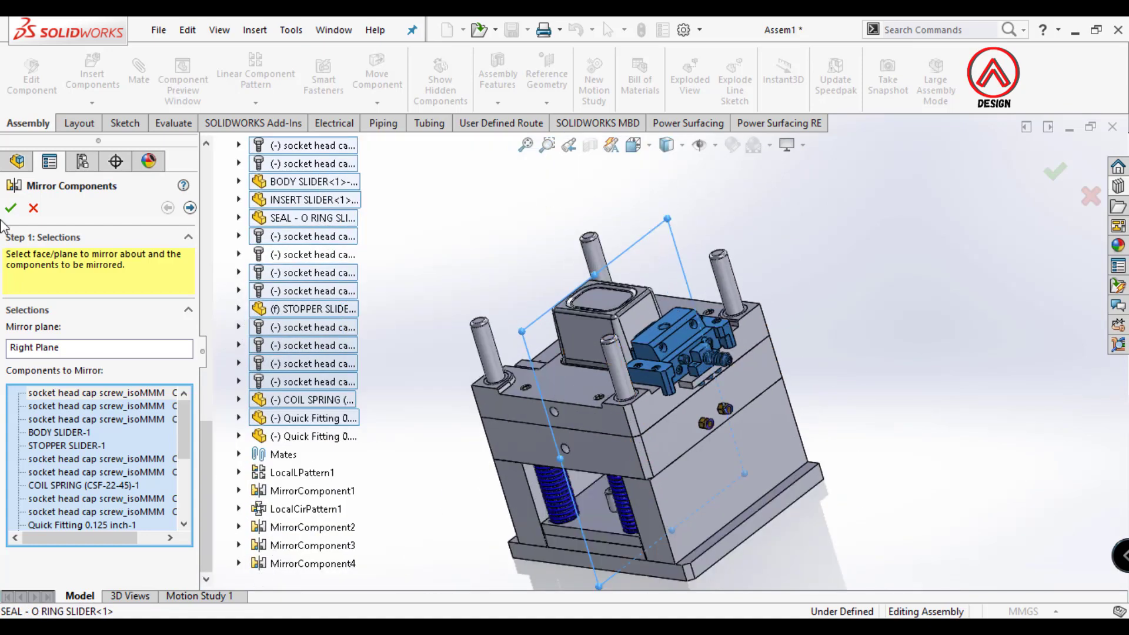
{"action": "key", "text": "Escape"}
- Reopen the mirror feature to review it, then close it unchanged
{"action": "scroll", "coordinate": [529, 306], "scroll_direction": "down", "scroll_amount": 5}
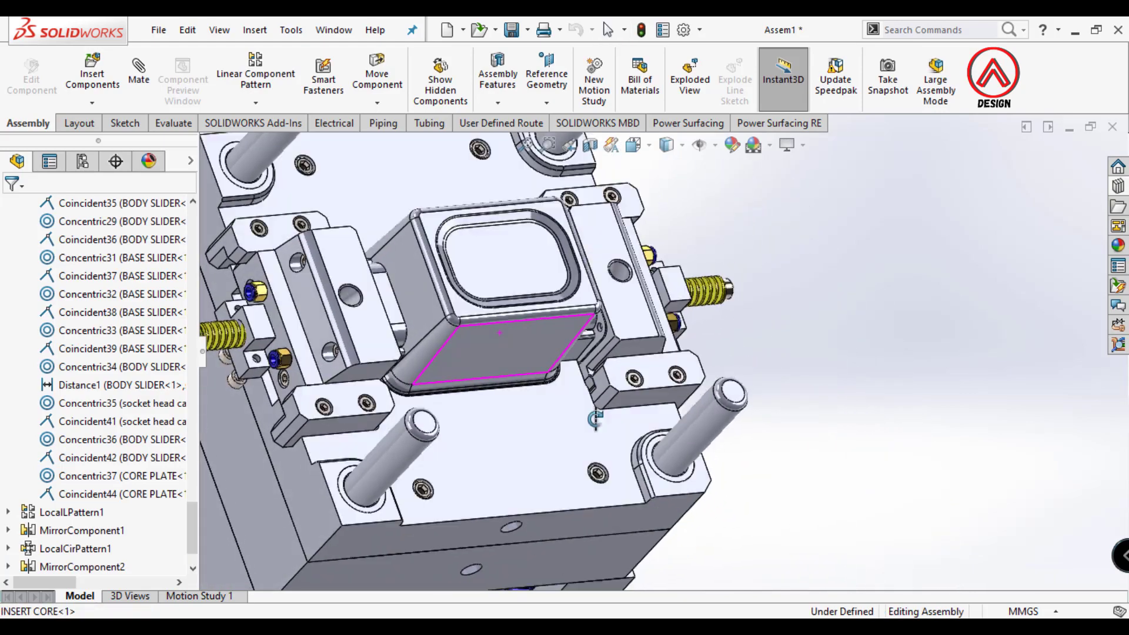
{"action": "mouse_move", "coordinate": [530, 306]}
{"action": "middle_mouse_down"}
{"action": "mouse_move", "coordinate": [628, 319]}
{"action": "mouse_move", "coordinate": [577, 242]}
{"action": "middle_mouse_up"}
{"action": "scroll", "coordinate": [73, 552], "scroll_direction": "down", "scroll_amount": 1}
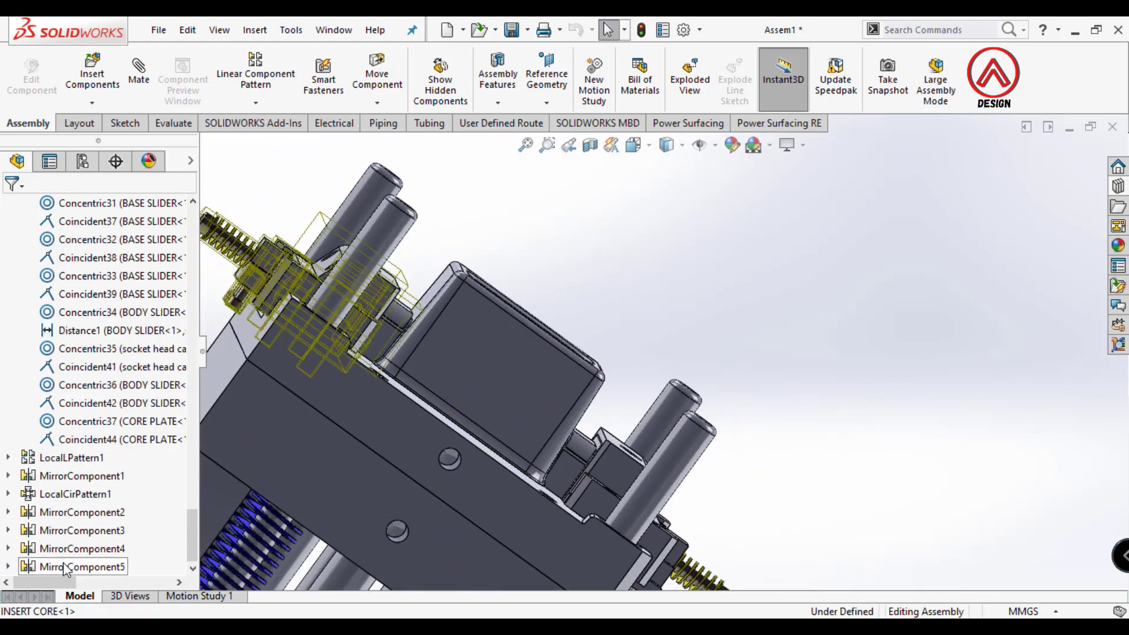
{"action": "left_click", "coordinate": [77, 517]}
{"action": "middle_click_drag", "start_coordinate": [529, 353], "coordinate": [657, 483]}
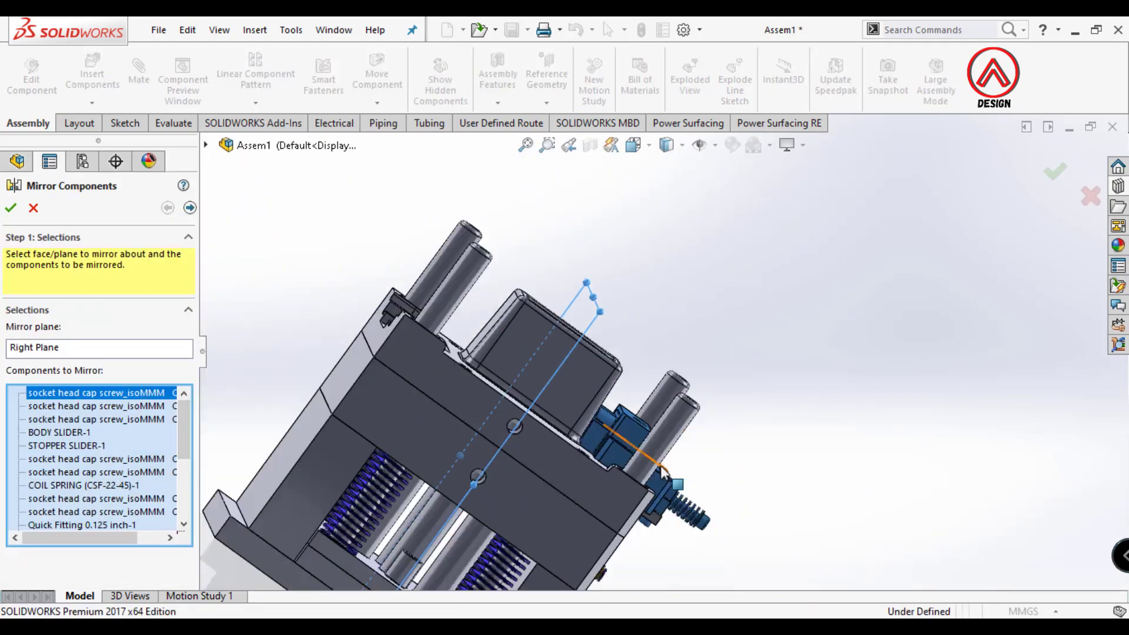
{"action": "scroll", "coordinate": [657, 484], "scroll_direction": "up", "scroll_amount": 2}
{"action": "scroll", "coordinate": [657, 483], "scroll_direction": "down", "scroll_amount": 3}
{"action": "left_click", "coordinate": [10, 208]}
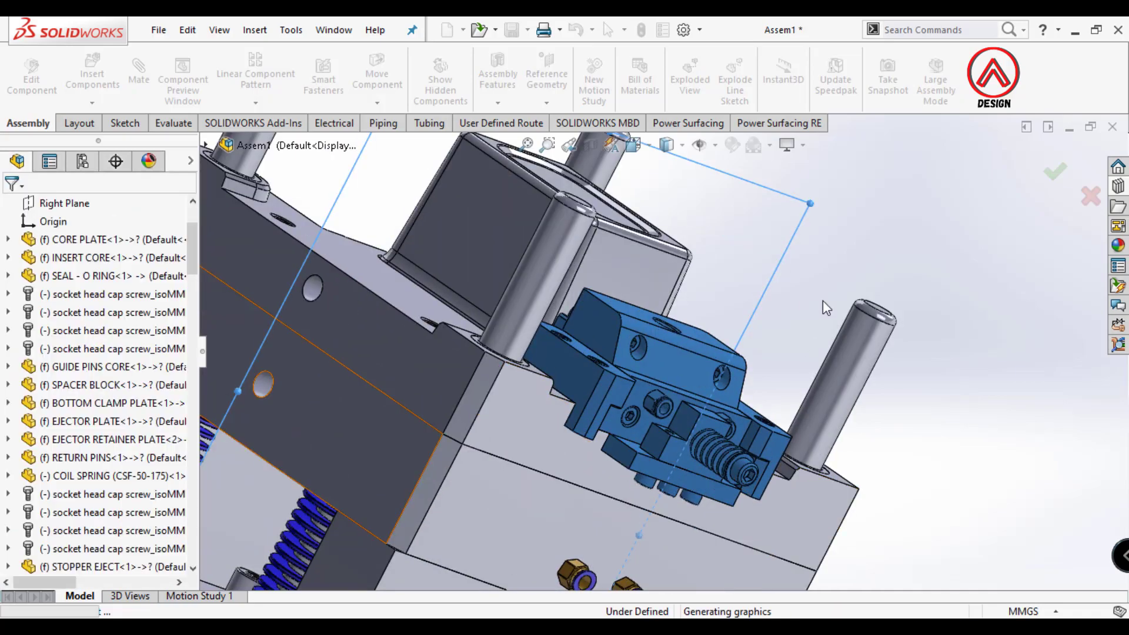
- Orbit to view the whole mold with the mirrored slider mechanism
{"action": "middle_click_drag", "start_coordinate": [823, 301], "coordinate": [745, 288]}
{"action": "scroll", "coordinate": [688, 419], "scroll_direction": "up", "scroll_amount": 2}
{"action": "scroll", "coordinate": [464, 340], "scroll_direction": "up", "scroll_amount": 2}
{"action": "scroll", "coordinate": [465, 340], "scroll_direction": "down", "scroll_amount": 2}
{"action": "mouse_move", "coordinate": [465, 340]}
{"action": "middle_mouse_down"}
{"action": "mouse_move", "coordinate": [653, 385]}
{"action": "mouse_move", "coordinate": [686, 311]}
{"action": "mouse_move", "coordinate": [600, 303]}
{"action": "middle_mouse_up"}
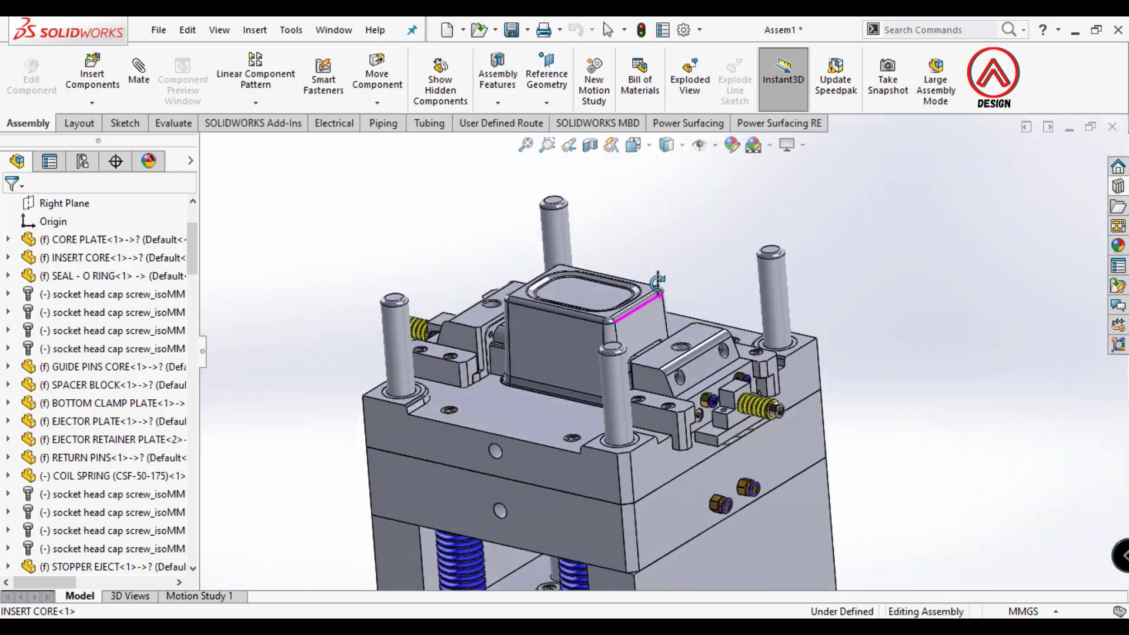
{"action": "scroll", "coordinate": [600, 302], "scroll_direction": "up", "scroll_amount": 2}
{"action": "scroll", "coordinate": [598, 301], "scroll_direction": "down", "scroll_amount": 2}
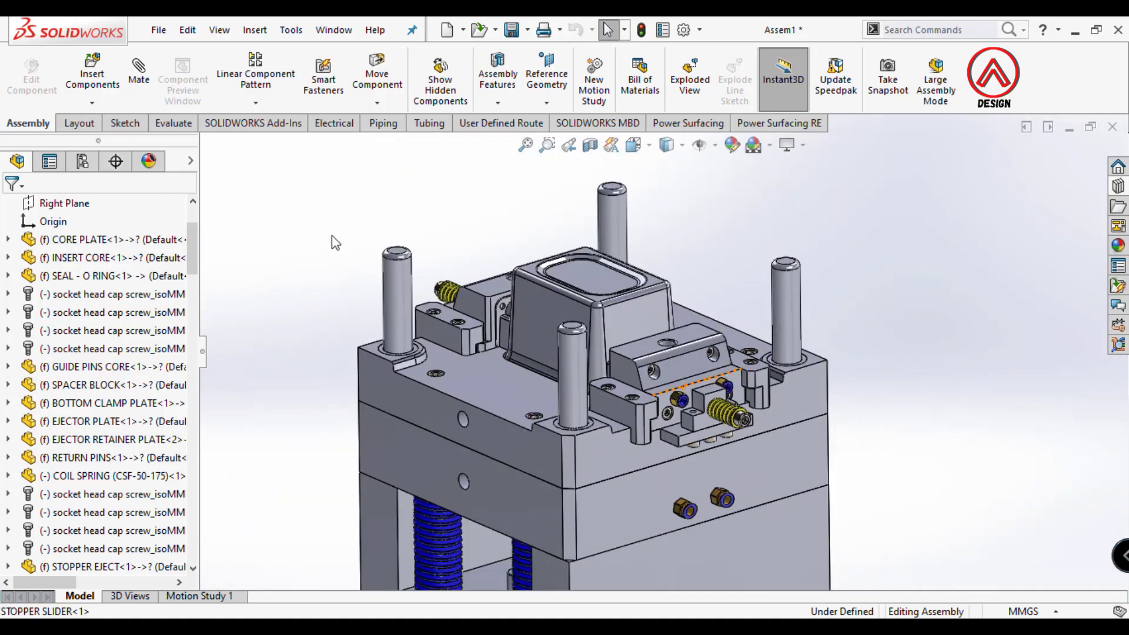
{"action": "left_click", "coordinate": [92, 76]}
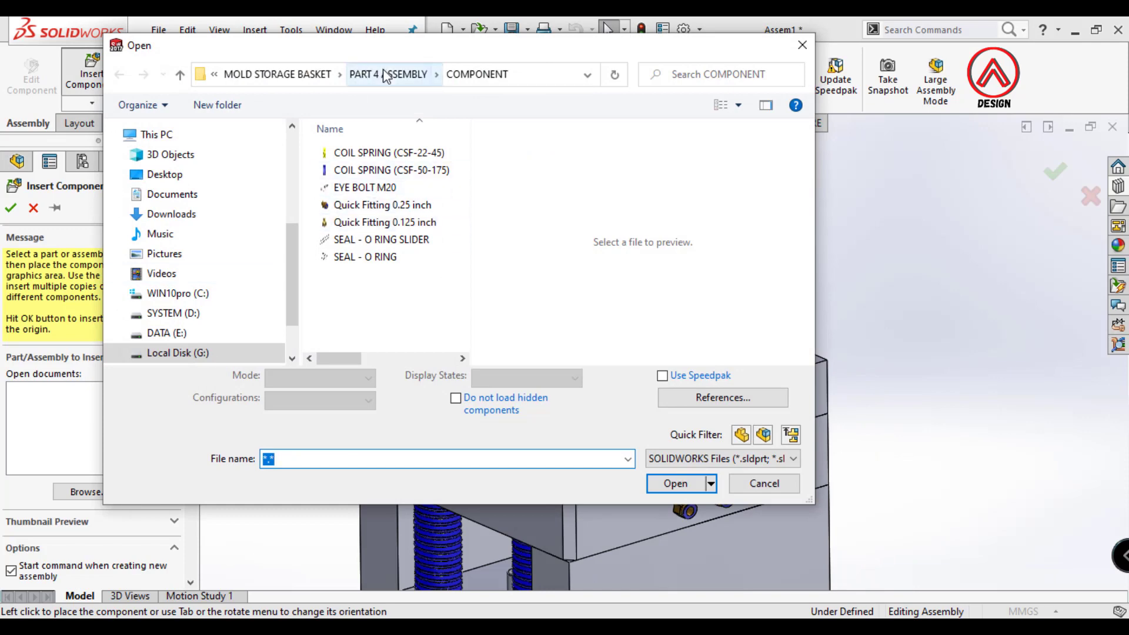
- Insert the CAVITY PLATE part and place it above the mold
{"action": "scroll", "coordinate": [370, 306], "scroll_direction": "down", "scroll_amount": 1}
{"action": "scroll", "coordinate": [368, 322], "scroll_direction": "down", "scroll_amount": 1}
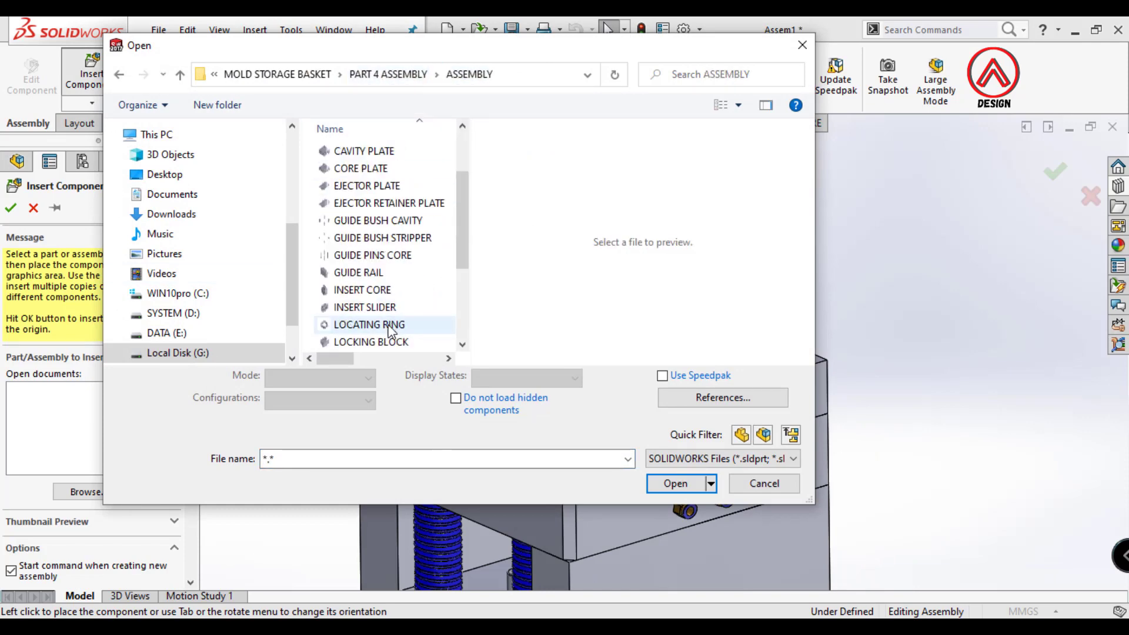
{"action": "scroll", "coordinate": [376, 336], "scroll_direction": "down", "scroll_amount": 3}
{"action": "scroll", "coordinate": [371, 235], "scroll_direction": "up", "scroll_amount": 4}
{"action": "left_click", "coordinate": [371, 222]}
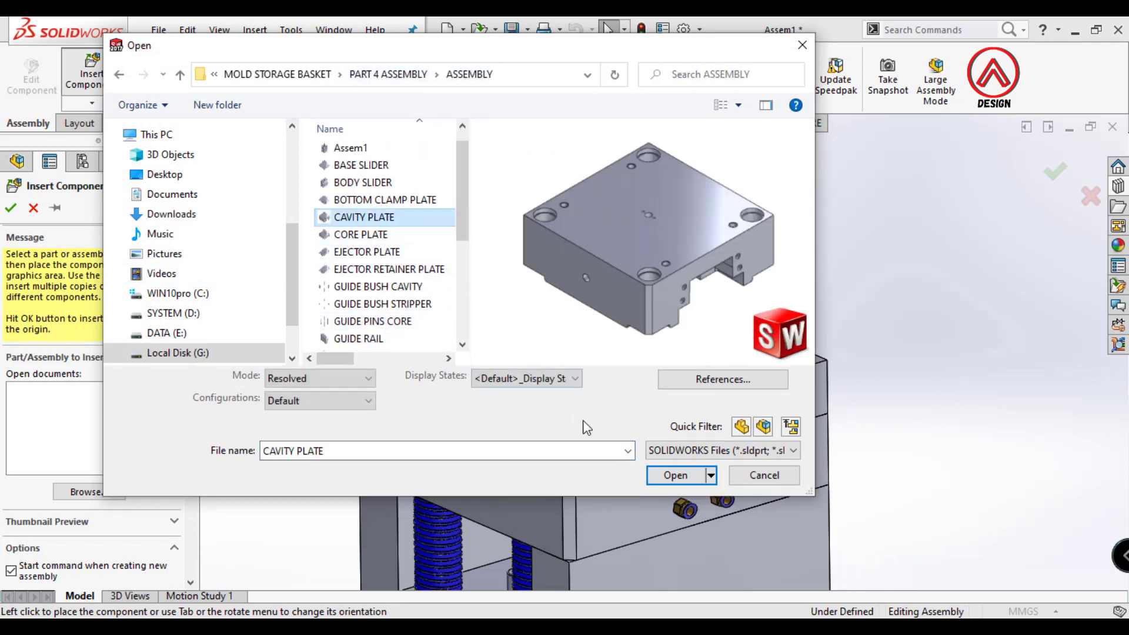
{"action": "left_click", "coordinate": [659, 470]}
{"action": "scroll", "coordinate": [670, 376], "scroll_direction": "down", "scroll_amount": 2}
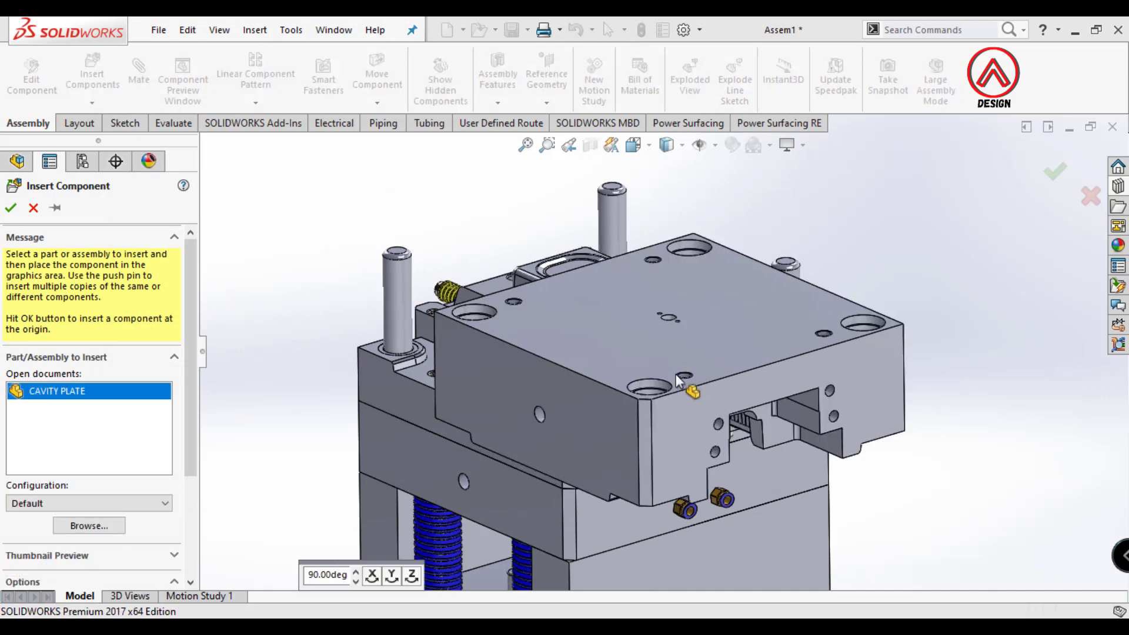
{"action": "scroll", "coordinate": [676, 329], "scroll_direction": "up", "scroll_amount": 5}
{"action": "scroll", "coordinate": [682, 306], "scroll_direction": "down", "scroll_amount": 2}
{"action": "scroll", "coordinate": [689, 296], "scroll_direction": "down", "scroll_amount": 2}
{"action": "left_click", "coordinate": [689, 295]}
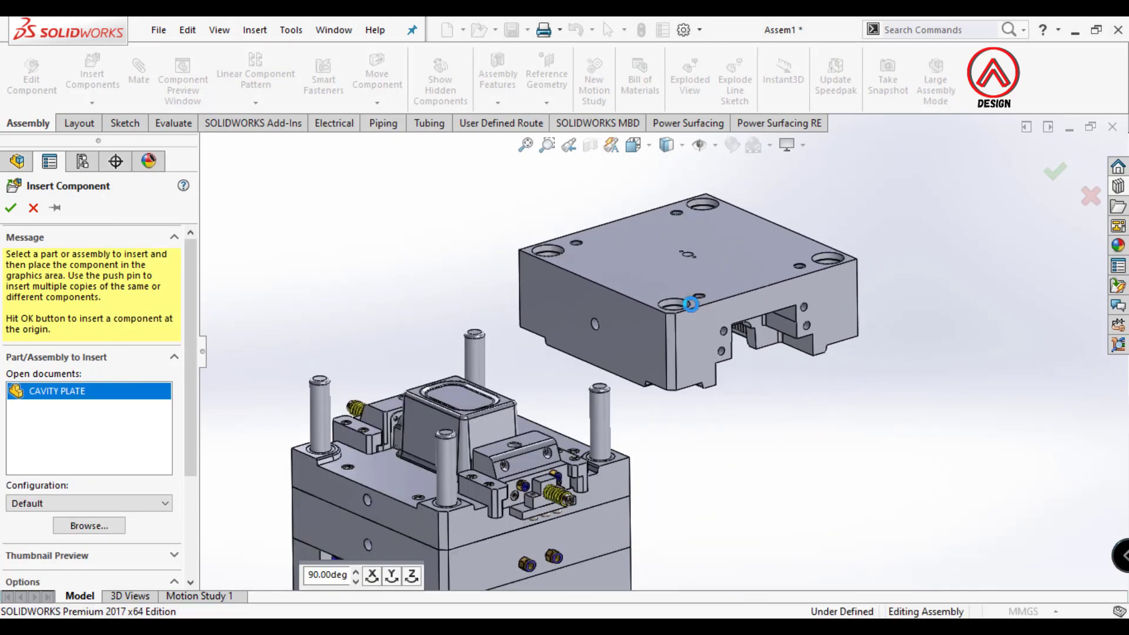
- Insert four GUIDE BUSH CAVITY parts floating above the cavity plate
{"action": "scroll", "coordinate": [670, 321], "scroll_direction": "down", "scroll_amount": 2}
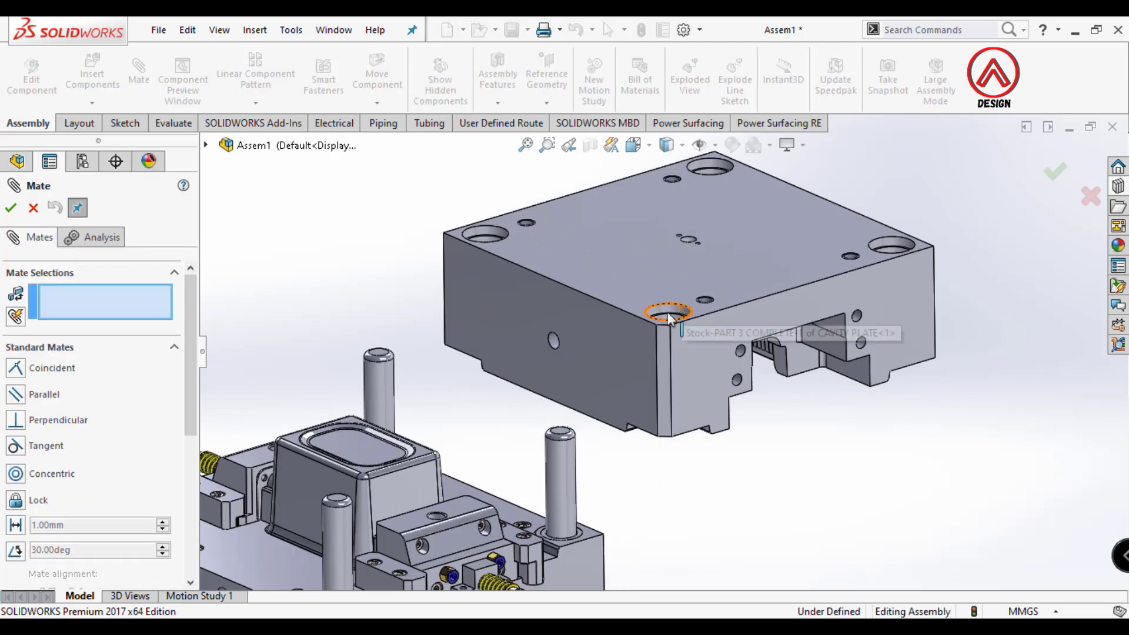
{"action": "scroll", "coordinate": [670, 323], "scroll_direction": "down", "scroll_amount": 4}
{"action": "left_click", "coordinate": [34, 209]}
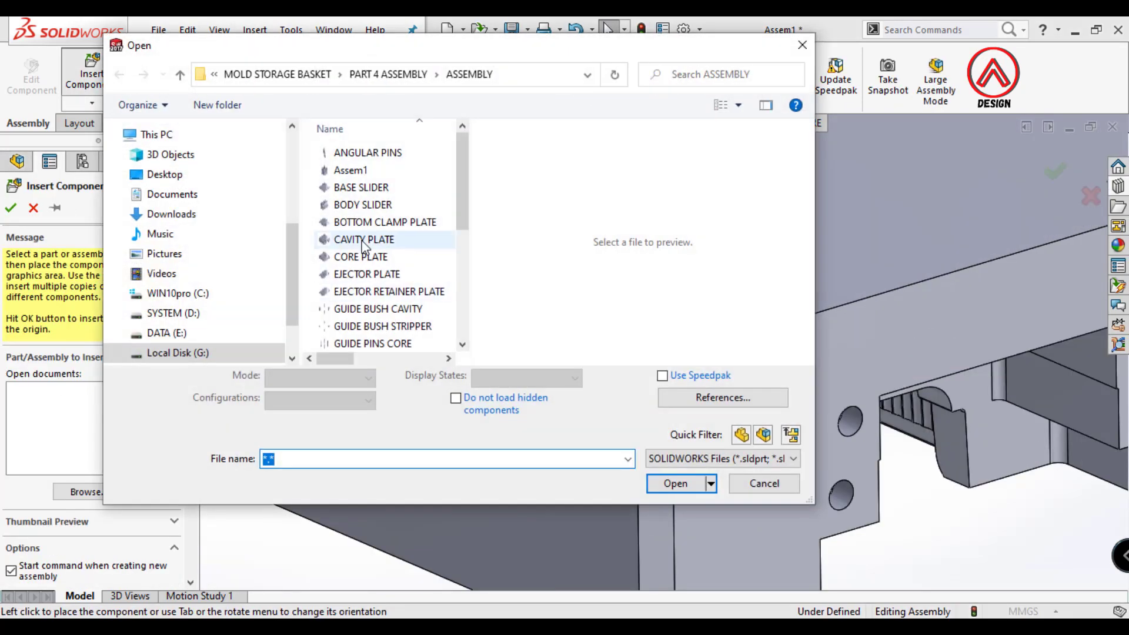
{"action": "left_click", "coordinate": [376, 308]}
{"action": "left_click", "coordinate": [676, 484]}
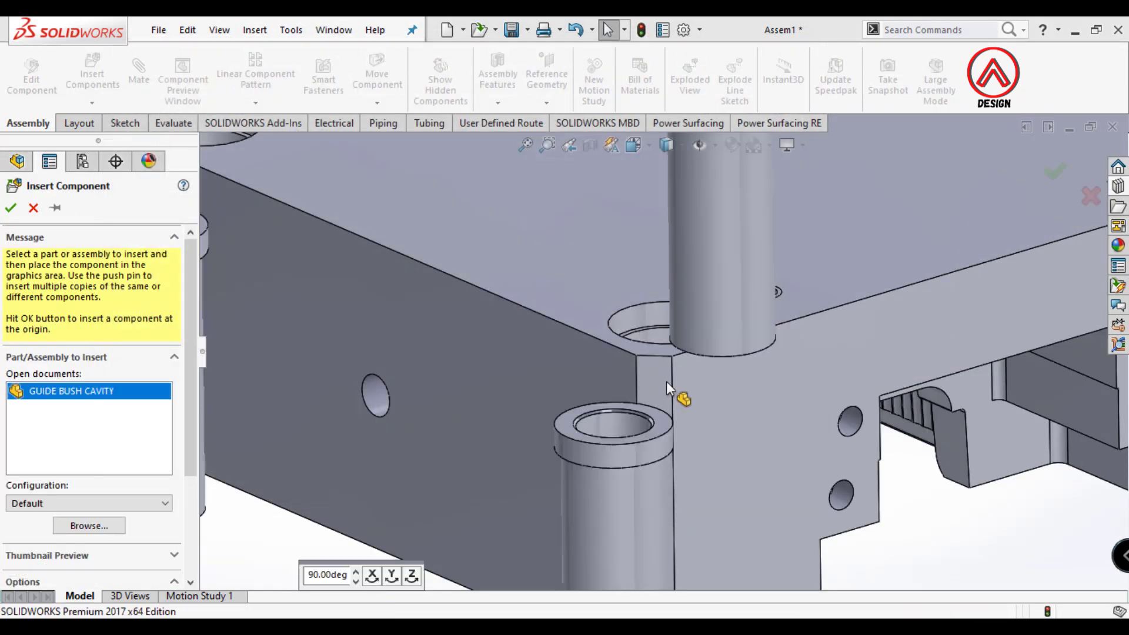
{"action": "scroll", "coordinate": [665, 381], "scroll_direction": "up", "scroll_amount": 4}
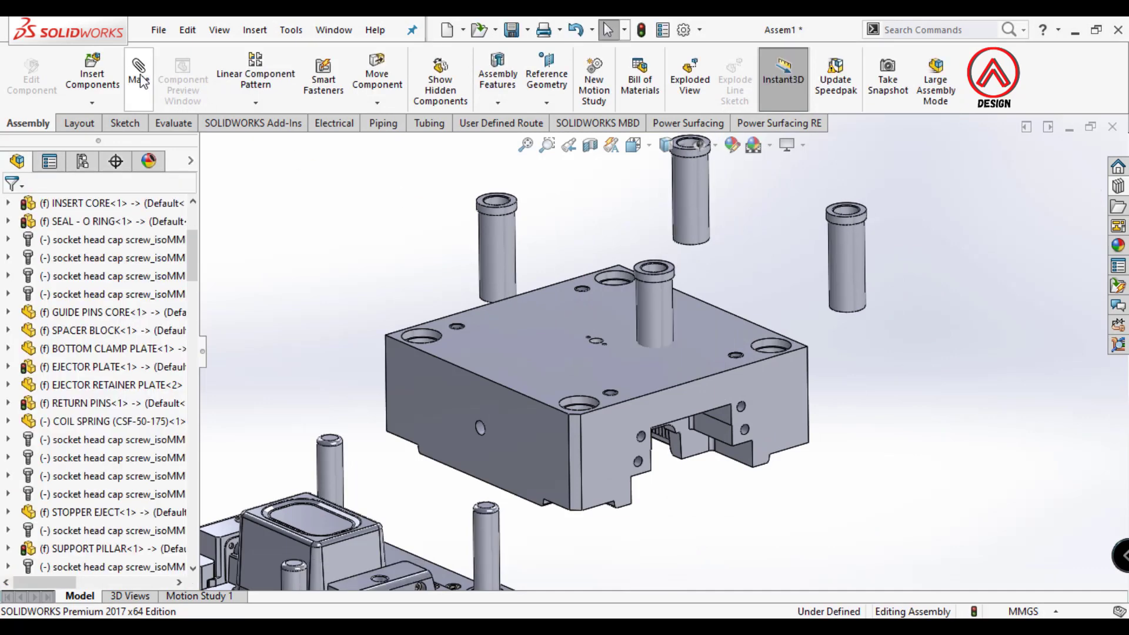
{"action": "left_click", "coordinate": [138, 70]}
- Make a guide bush concentric with a cavity plate counterbore hole
{"action": "left_click", "coordinate": [654, 313]}
{"action": "scroll", "coordinate": [602, 399], "scroll_direction": "down", "scroll_amount": 2}
{"action": "scroll", "coordinate": [584, 368], "scroll_direction": "down", "scroll_amount": 2}
{"action": "left_click", "coordinate": [584, 369]}
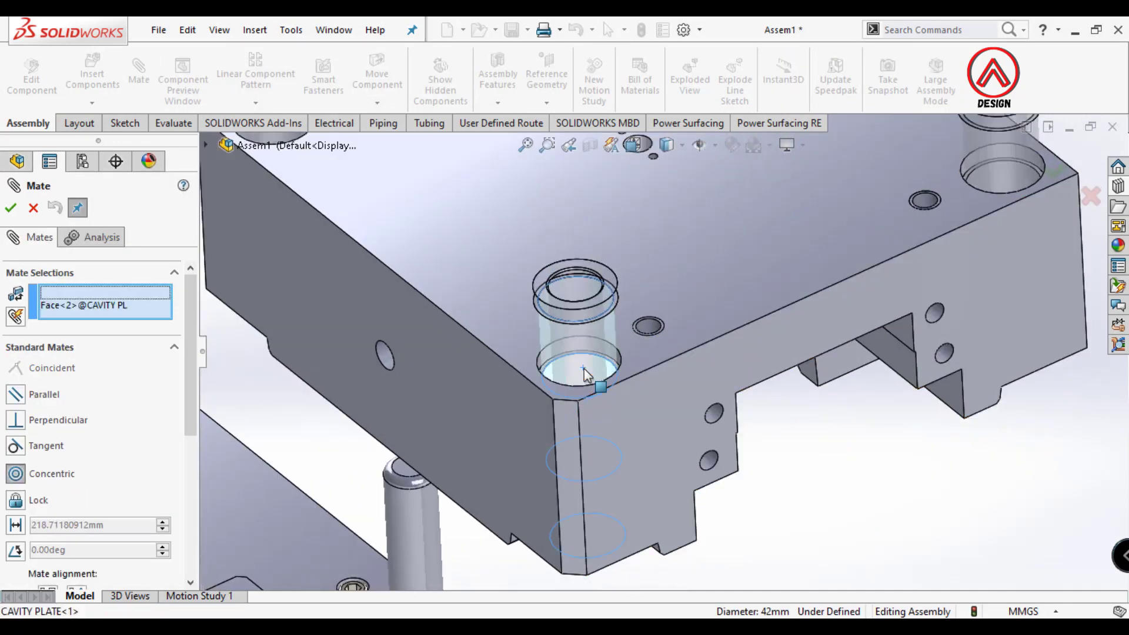
{"action": "left_click", "coordinate": [786, 396]}
- Seat the bush head underside coincident with the counterbore floor
{"action": "scroll", "coordinate": [877, 207], "scroll_direction": "up", "scroll_amount": 5}
{"action": "scroll", "coordinate": [855, 225], "scroll_direction": "down", "scroll_amount": 2}
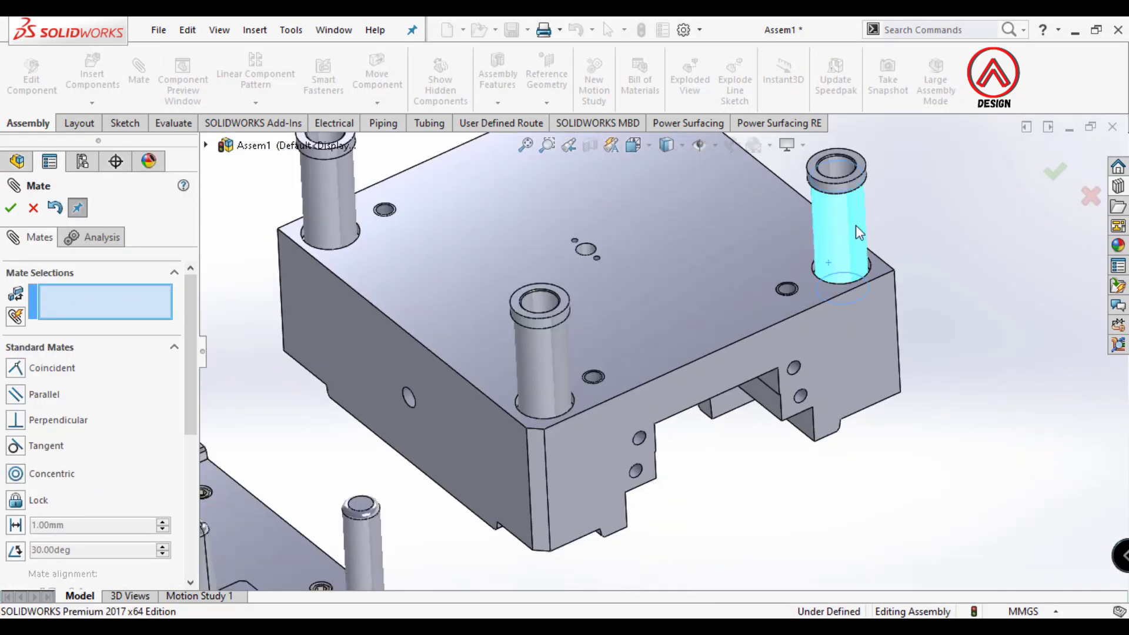
{"action": "scroll", "coordinate": [706, 259], "scroll_direction": "down", "scroll_amount": 1}
{"action": "scroll", "coordinate": [566, 296], "scroll_direction": "down", "scroll_amount": 2}
{"action": "scroll", "coordinate": [507, 285], "scroll_direction": "down", "scroll_amount": 4}
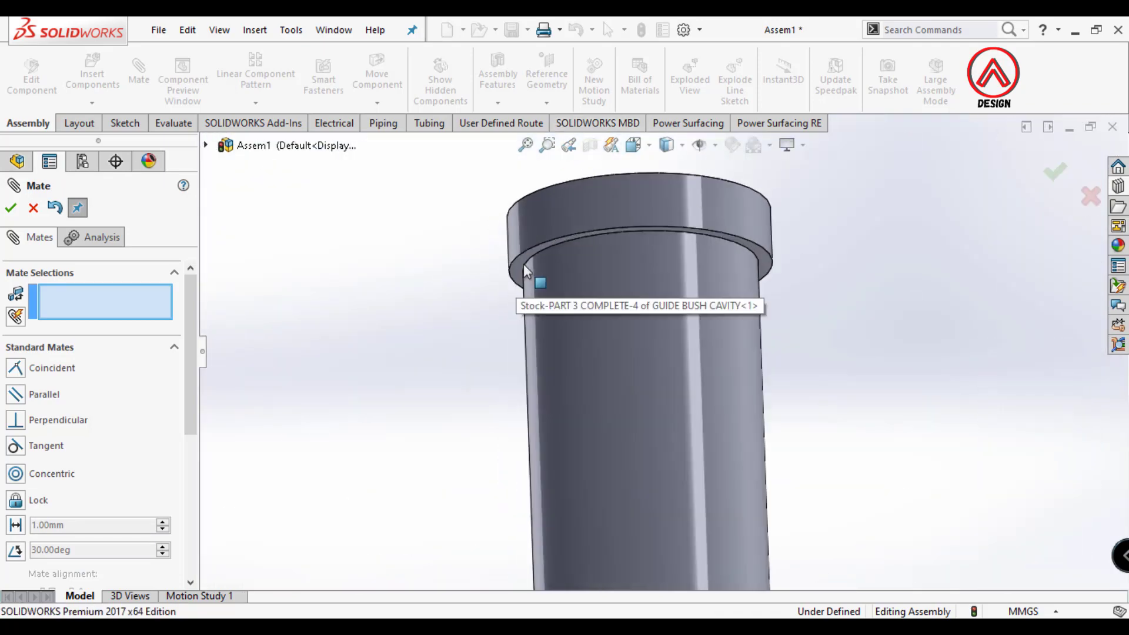
{"action": "left_click", "coordinate": [520, 264]}
{"action": "scroll", "coordinate": [619, 327], "scroll_direction": "up", "scroll_amount": 3}
{"action": "scroll", "coordinate": [623, 400], "scroll_direction": "up", "scroll_amount": 3}
{"action": "scroll", "coordinate": [629, 473], "scroll_direction": "down", "scroll_amount": 5}
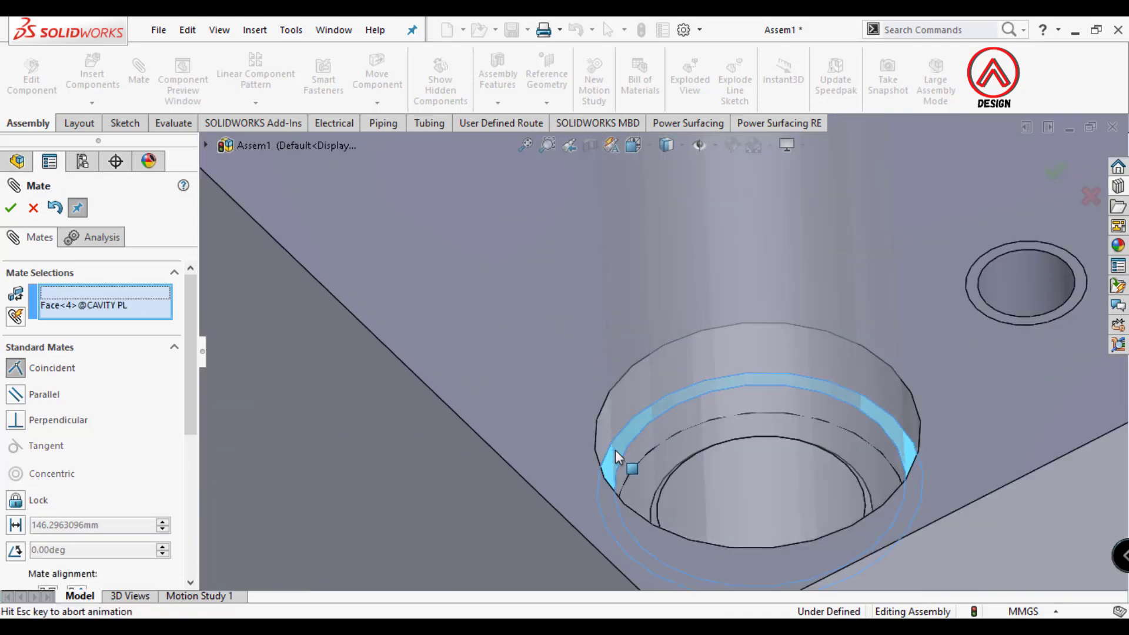
{"action": "left_click", "coordinate": [615, 462]}
{"action": "left_click", "coordinate": [818, 504]}
- Mate a guide bush bore concentric with its matching core guide pin
{"action": "scroll", "coordinate": [740, 446], "scroll_direction": "up", "scroll_amount": 3}
{"action": "scroll", "coordinate": [830, 270], "scroll_direction": "up", "scroll_amount": 3}
{"action": "scroll", "coordinate": [780, 340], "scroll_direction": "down", "scroll_amount": 2}
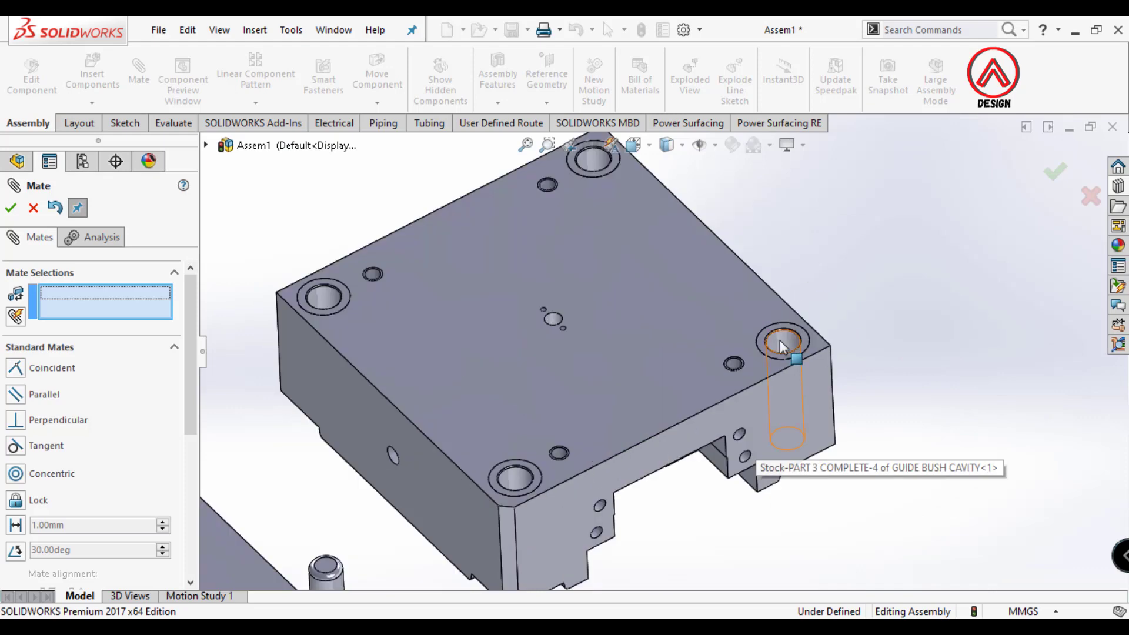
{"action": "scroll", "coordinate": [736, 352], "scroll_direction": "down", "scroll_amount": 2}
{"action": "scroll", "coordinate": [738, 329], "scroll_direction": "up", "scroll_amount": 1}
{"action": "scroll", "coordinate": [679, 357], "scroll_direction": "up", "scroll_amount": 3}
{"action": "middle_click_drag", "start_coordinate": [489, 311], "coordinate": [624, 306]}
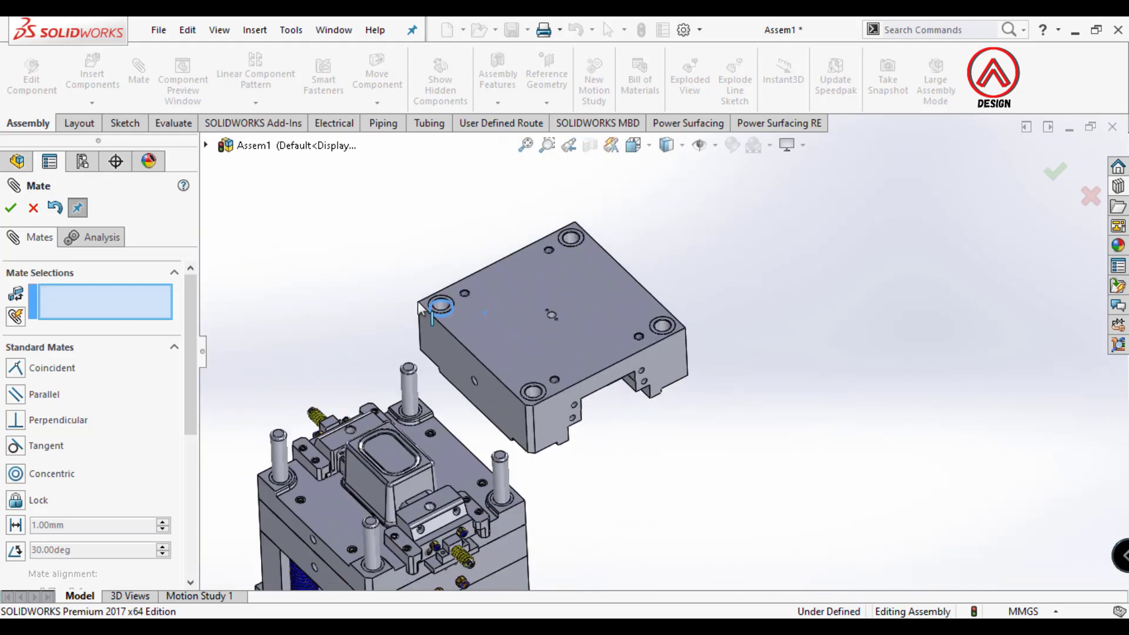
{"action": "mouse_move", "coordinate": [632, 504]}
{"action": "middle_mouse_down"}
{"action": "mouse_move", "coordinate": [612, 405]}
{"action": "mouse_move", "coordinate": [681, 370]}
{"action": "mouse_move", "coordinate": [557, 234]}
{"action": "mouse_move", "coordinate": [525, 126]}
{"action": "mouse_move", "coordinate": [595, 260]}
{"action": "middle_mouse_up"}
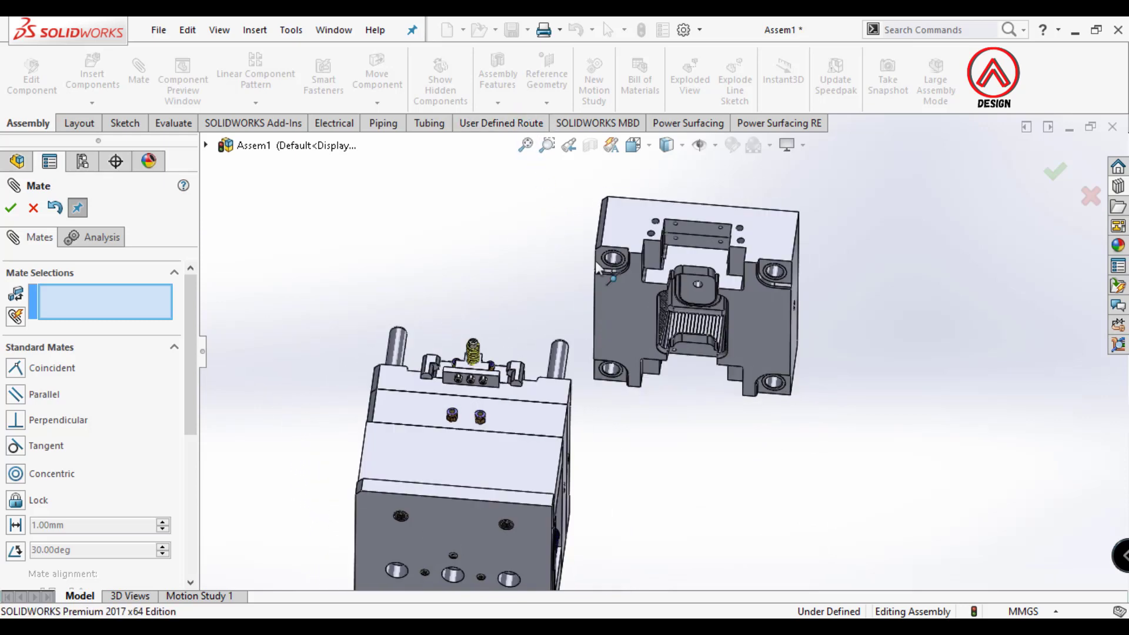
{"action": "scroll", "coordinate": [624, 270], "scroll_direction": "down", "scroll_amount": 2}
{"action": "left_click", "coordinate": [625, 270]}
{"action": "scroll", "coordinate": [598, 307], "scroll_direction": "up", "scroll_amount": 2}
{"action": "middle_click_drag", "start_coordinate": [597, 307], "coordinate": [453, 405]}
{"action": "left_click", "coordinate": [453, 405]}
{"action": "scroll", "coordinate": [506, 368], "scroll_direction": "down", "scroll_amount": 2}
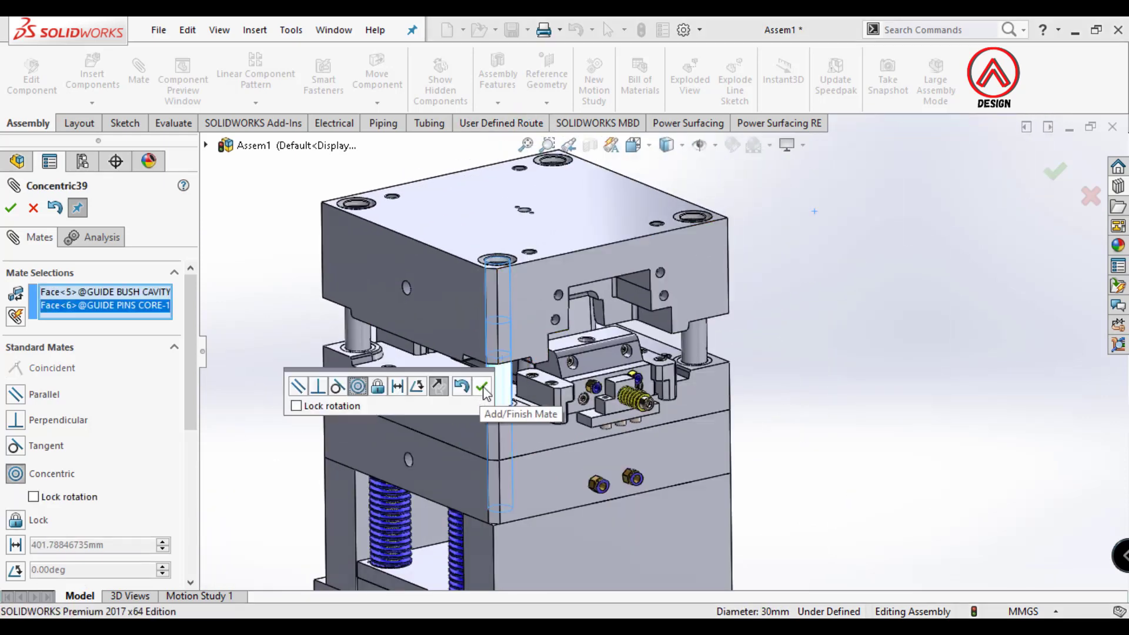
{"action": "left_click", "coordinate": [482, 387]}
- Begin a concentric mate using another guide bush's outer face
{"action": "left_click_drag", "start_coordinate": [694, 282], "coordinate": [731, 219]}
{"action": "scroll", "coordinate": [732, 220], "scroll_direction": "up", "scroll_amount": 3}
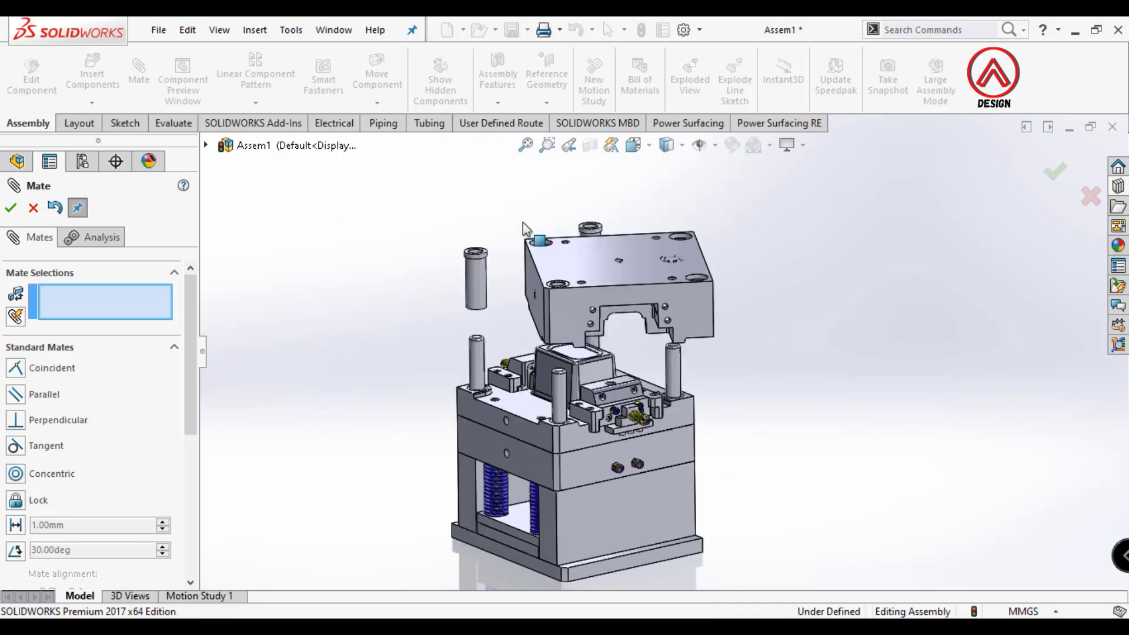
{"action": "scroll", "coordinate": [524, 222], "scroll_direction": "down", "scroll_amount": 2}
{"action": "left_click", "coordinate": [476, 361]}
{"action": "scroll", "coordinate": [476, 362], "scroll_direction": "down", "scroll_amount": 2}
- Finish the bush-to-plate hole and bush-to-pin concentric mates
{"action": "left_click", "coordinate": [655, 326]}
{"action": "scroll", "coordinate": [655, 326], "scroll_direction": "down", "scroll_amount": 2}
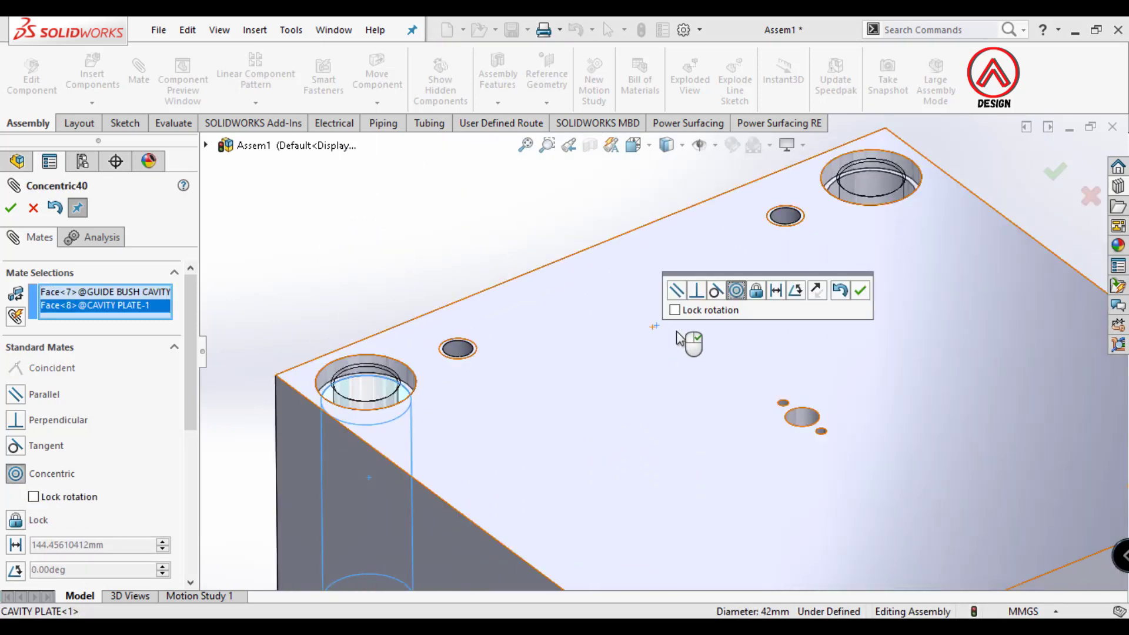
{"action": "right_click", "coordinate": [682, 338]}
{"action": "scroll", "coordinate": [772, 443], "scroll_direction": "up", "scroll_amount": 5}
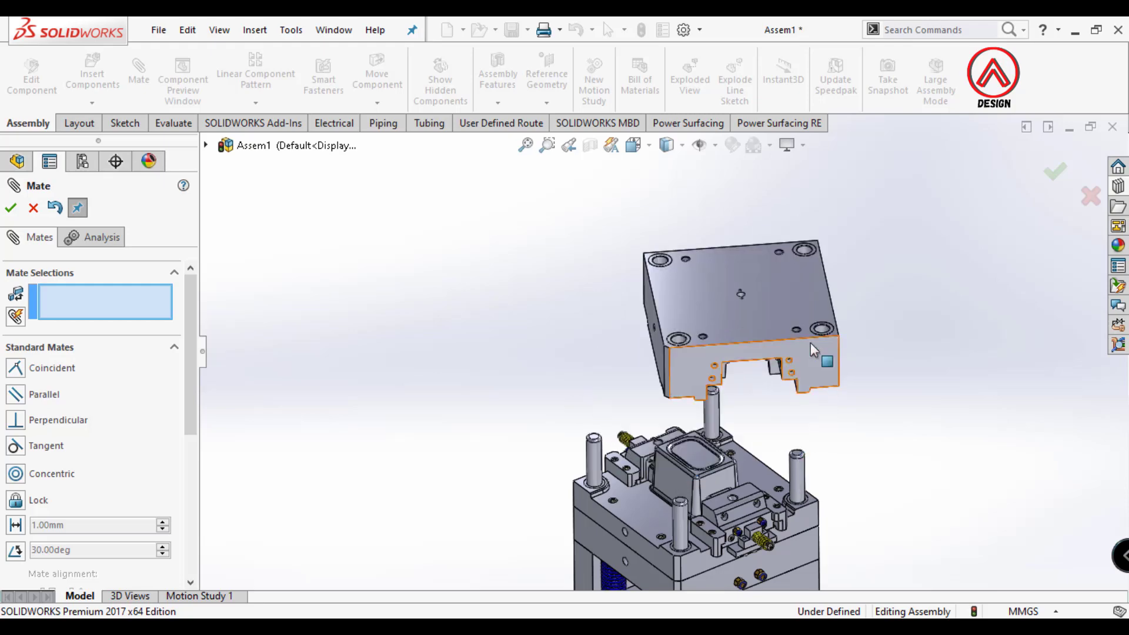
{"action": "scroll", "coordinate": [810, 348], "scroll_direction": "down", "scroll_amount": 3}
{"action": "left_click", "coordinate": [768, 323]}
{"action": "scroll", "coordinate": [768, 323], "scroll_direction": "up", "scroll_amount": 3}
{"action": "scroll", "coordinate": [684, 513], "scroll_direction": "down", "scroll_amount": 3}
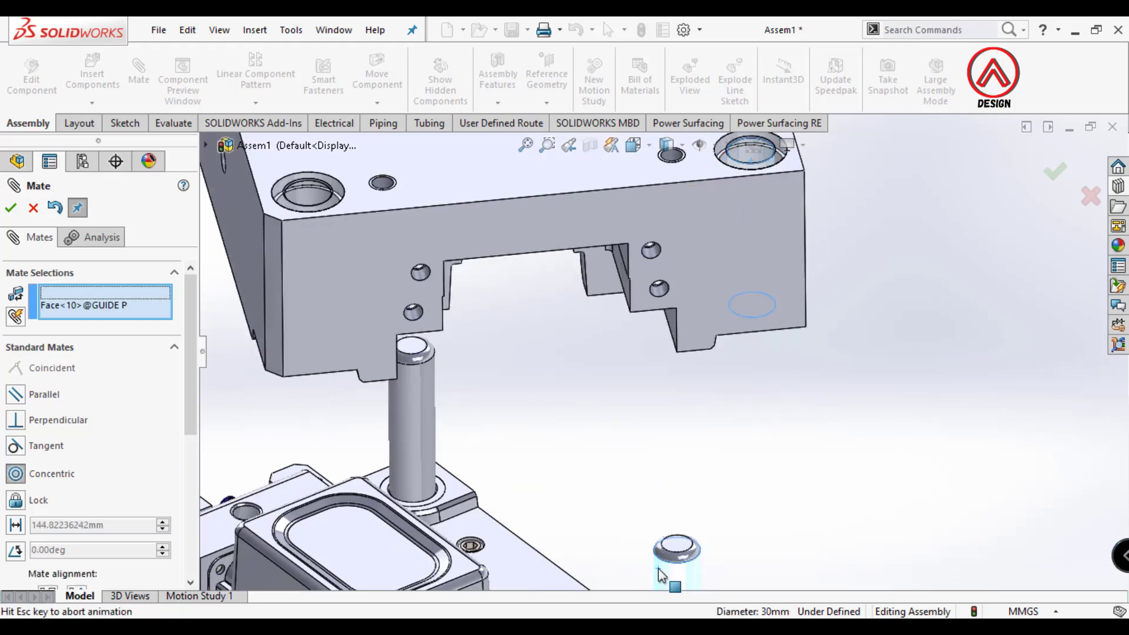
{"action": "left_click", "coordinate": [872, 558]}
- Mate the cavity plate bottom face coincident with the stripper plate top face
{"action": "scroll", "coordinate": [603, 395], "scroll_direction": "up", "scroll_amount": 5}
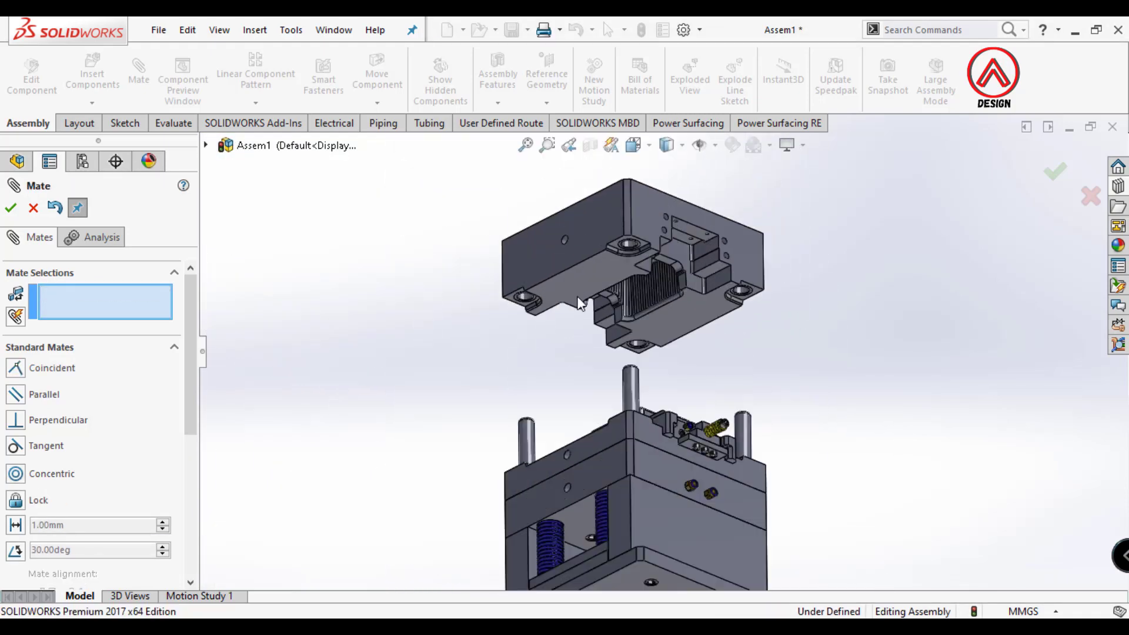
{"action": "left_click", "coordinate": [579, 303]}
{"action": "left_click", "coordinate": [574, 494]}
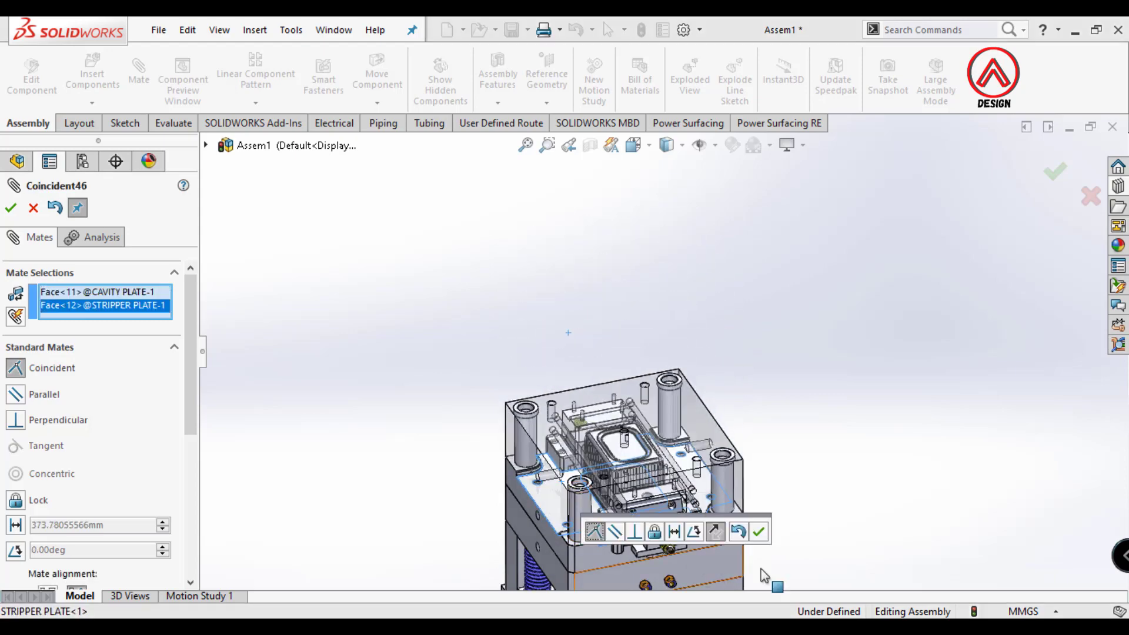
{"action": "left_click", "coordinate": [758, 533]}
{"action": "left_click", "coordinate": [11, 208]}
- Make the cavity plate transparent and look down through it
{"action": "scroll", "coordinate": [668, 411], "scroll_direction": "down", "scroll_amount": 3}
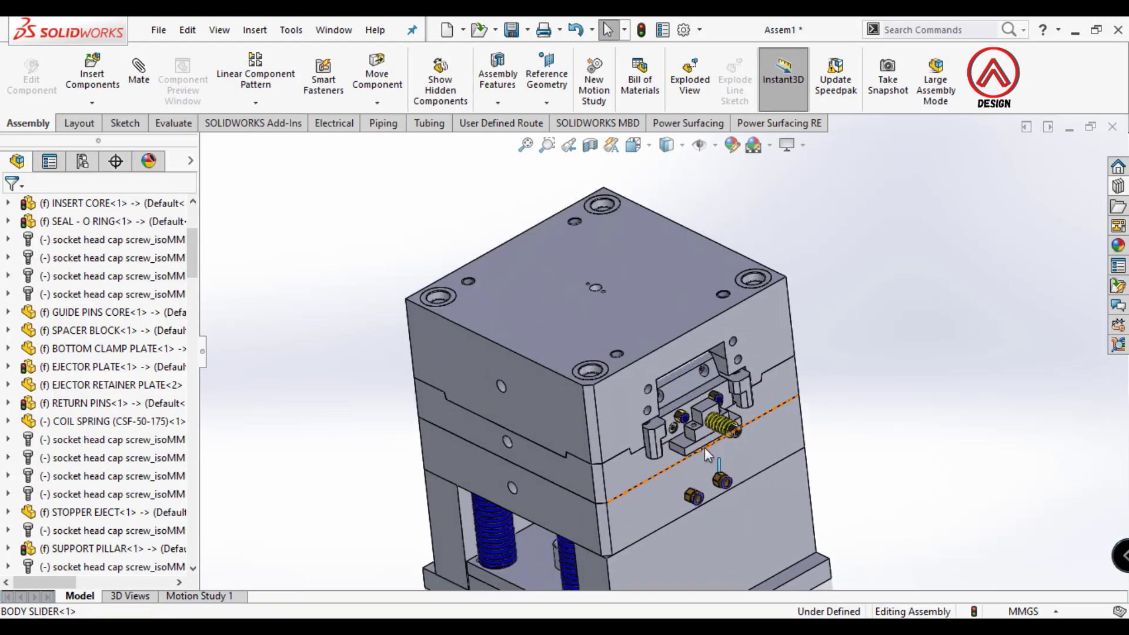
{"action": "scroll", "coordinate": [704, 447], "scroll_direction": "down", "scroll_amount": 3}
{"action": "left_click", "coordinate": [662, 345]}
{"action": "left_click", "coordinate": [838, 255]}
{"action": "mouse_move", "coordinate": [610, 393]}
{"action": "middle_mouse_down"}
{"action": "mouse_move", "coordinate": [476, 473]}
{"action": "mouse_move", "coordinate": [588, 347]}
{"action": "mouse_move", "coordinate": [540, 343]}
{"action": "mouse_move", "coordinate": [864, 290]}
{"action": "middle_mouse_up"}
- Restore the cavity plate to solid and isolate it in the view
{"action": "scroll", "coordinate": [540, 344], "scroll_direction": "up", "scroll_amount": 3}
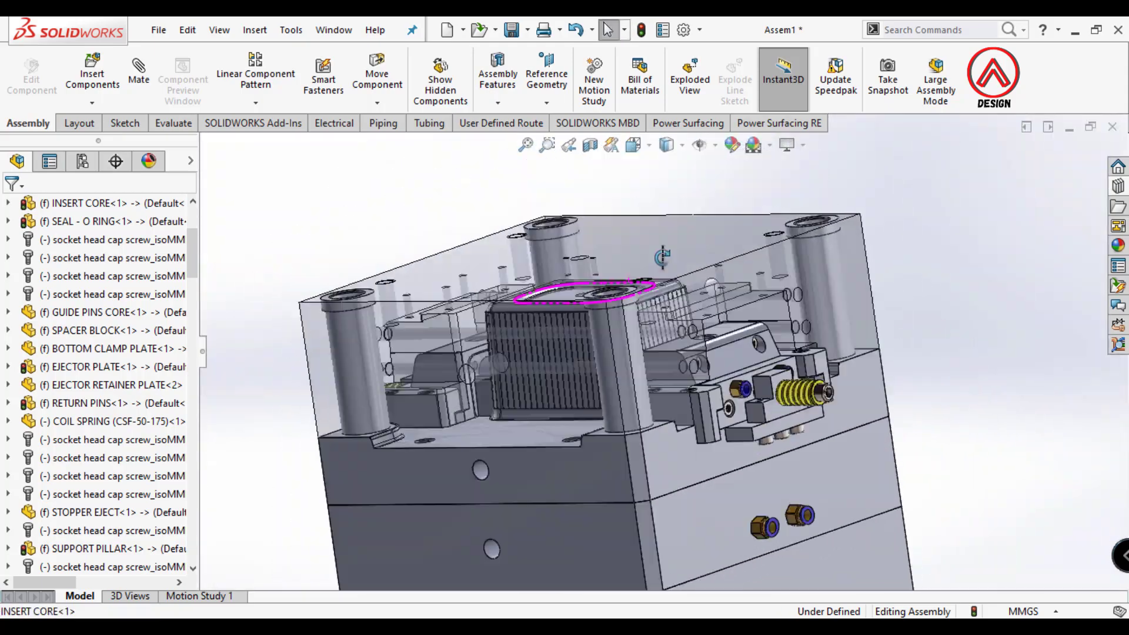
{"action": "left_click", "coordinate": [863, 291]}
{"action": "left_click", "coordinate": [1009, 193]}
{"action": "mouse_move", "coordinate": [624, 318]}
{"action": "middle_mouse_down"}
{"action": "mouse_move", "coordinate": [738, 311]}
{"action": "mouse_move", "coordinate": [710, 318]}
{"action": "middle_mouse_up"}
{"action": "right_click", "coordinate": [710, 317]}
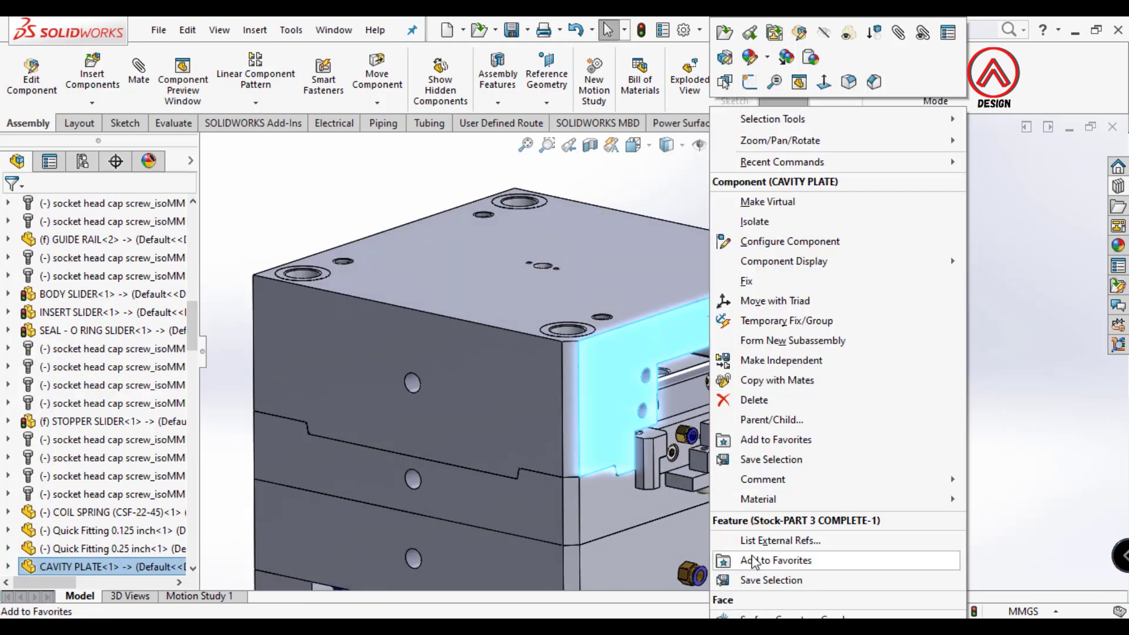
{"action": "left_click", "coordinate": [767, 227]}
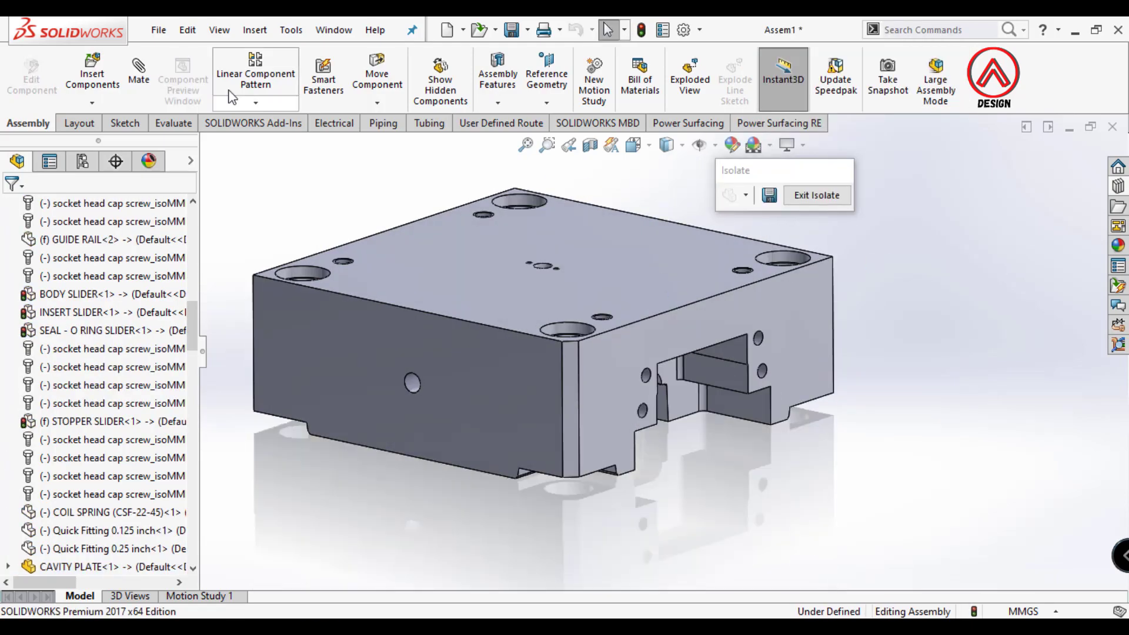
- Insert the LOCKING BLOCK part and place it beside the cavity plate
{"action": "left_click", "coordinate": [92, 71]}
{"action": "scroll", "coordinate": [361, 257], "scroll_direction": "down", "scroll_amount": 3}
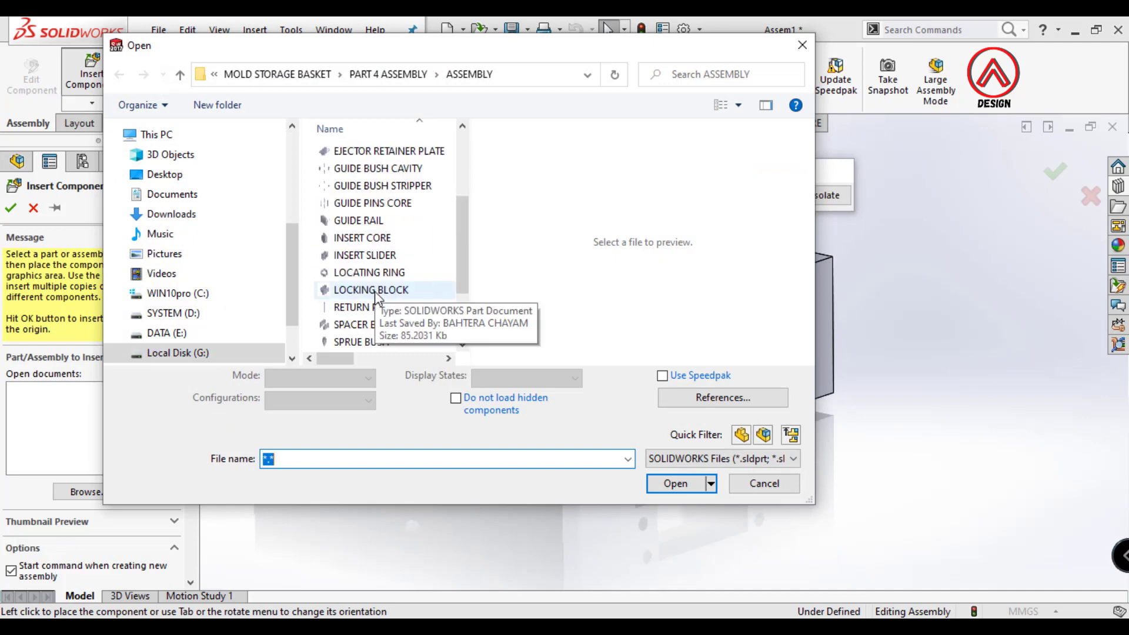
{"action": "left_click", "coordinate": [375, 291]}
{"action": "left_click", "coordinate": [676, 484]}
{"action": "mouse_move", "coordinate": [663, 391]}
{"action": "middle_mouse_down"}
{"action": "mouse_move", "coordinate": [633, 297]}
{"action": "mouse_move", "coordinate": [726, 315]}
{"action": "middle_mouse_up"}
{"action": "scroll", "coordinate": [670, 372], "scroll_direction": "down", "scroll_amount": 3}
{"action": "left_click", "coordinate": [634, 368]}
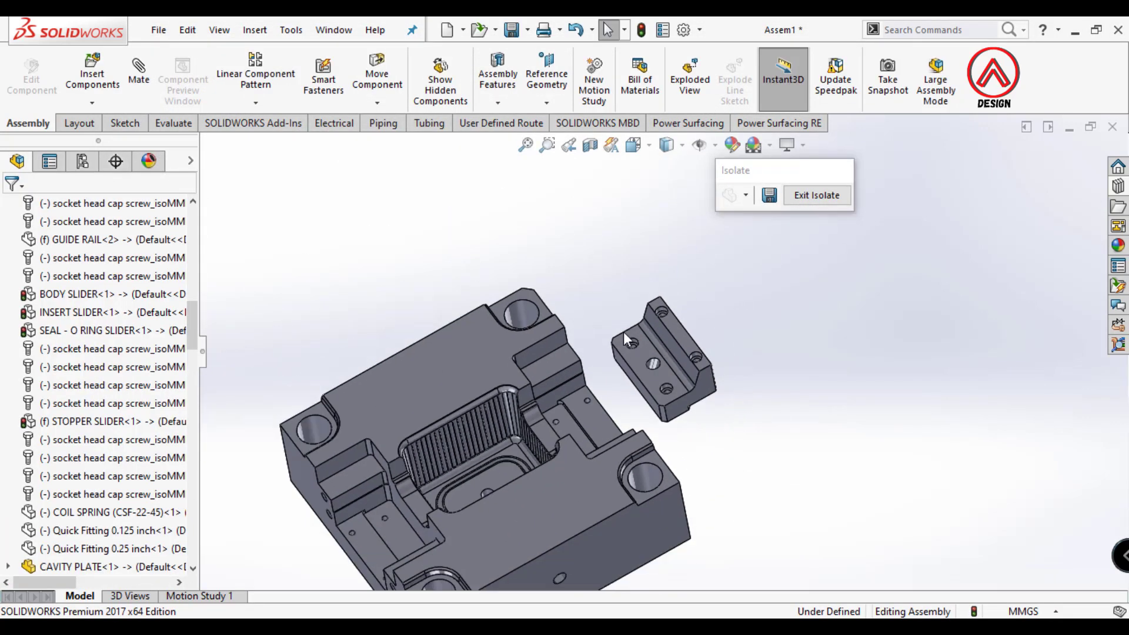
{"action": "mouse_move", "coordinate": [623, 332]}
{"action": "middle_mouse_down"}
{"action": "mouse_move", "coordinate": [657, 307]}
{"action": "mouse_move", "coordinate": [294, 209]}
{"action": "middle_mouse_up"}
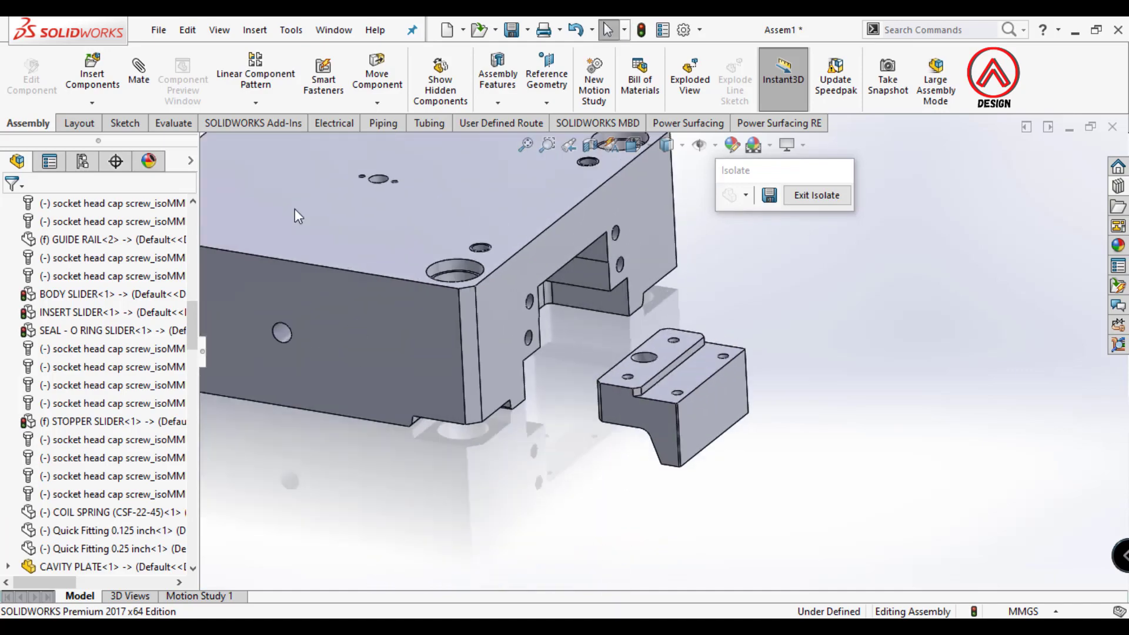
- Insert the ANGULAR PINS part and begin mating its cylindrical face
{"action": "left_click", "coordinate": [101, 90]}
{"action": "left_click", "coordinate": [368, 152]}
{"action": "left_click", "coordinate": [675, 484]}
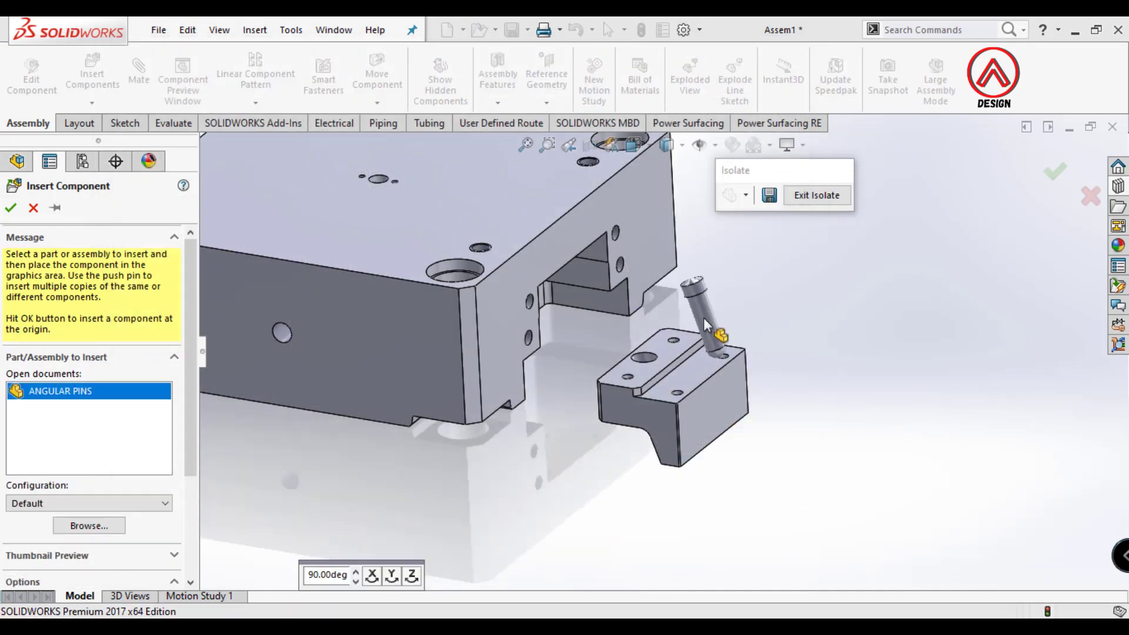
{"action": "left_click", "coordinate": [763, 317]}
{"action": "left_click", "coordinate": [140, 79]}
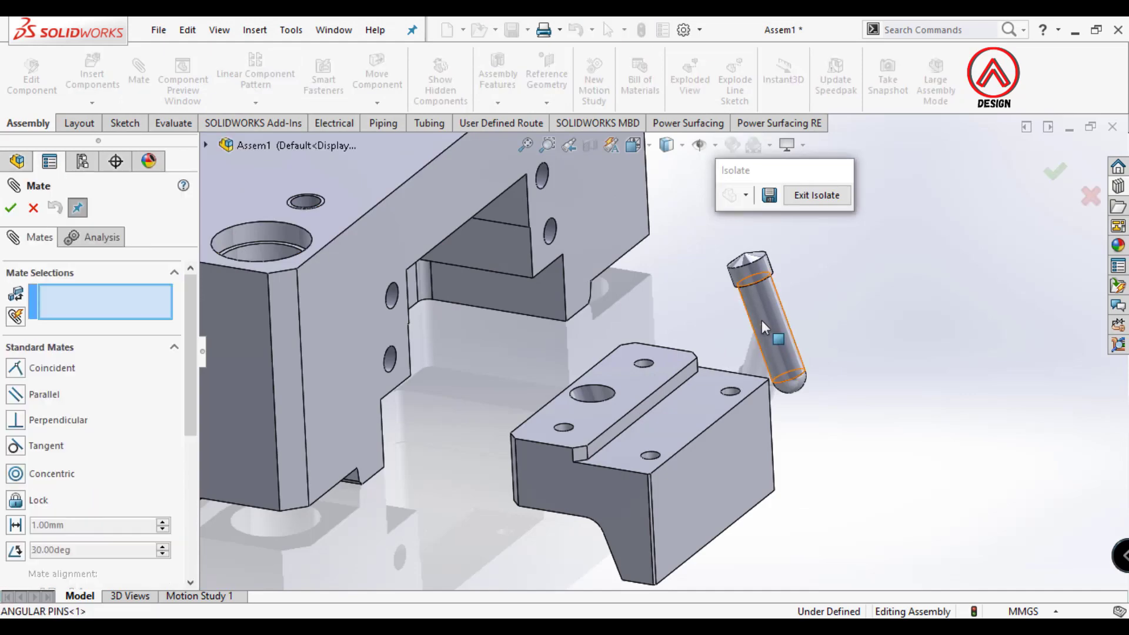
{"action": "left_click", "coordinate": [761, 319]}
- Make the angular pin concentric with the locking block's pin hole
{"action": "left_click", "coordinate": [601, 394]}
{"action": "left_click", "coordinate": [805, 425]}
{"action": "scroll", "coordinate": [645, 324], "scroll_direction": "down", "scroll_amount": 3}
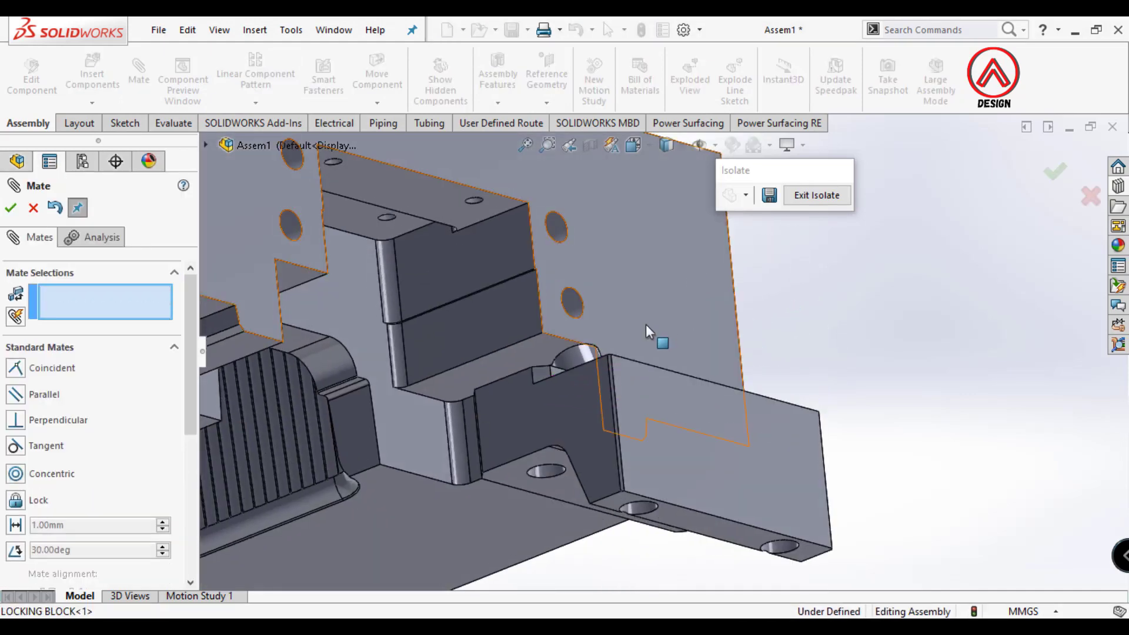
{"action": "scroll", "coordinate": [528, 440], "scroll_direction": "down", "scroll_amount": 3}
{"action": "scroll", "coordinate": [500, 438], "scroll_direction": "down", "scroll_amount": 2}
- Make the angular pin's end face flush with the locking block face
{"action": "left_click", "coordinate": [501, 440]}
{"action": "scroll", "coordinate": [521, 430], "scroll_direction": "up", "scroll_amount": 1}
{"action": "scroll", "coordinate": [588, 447], "scroll_direction": "up", "scroll_amount": 3}
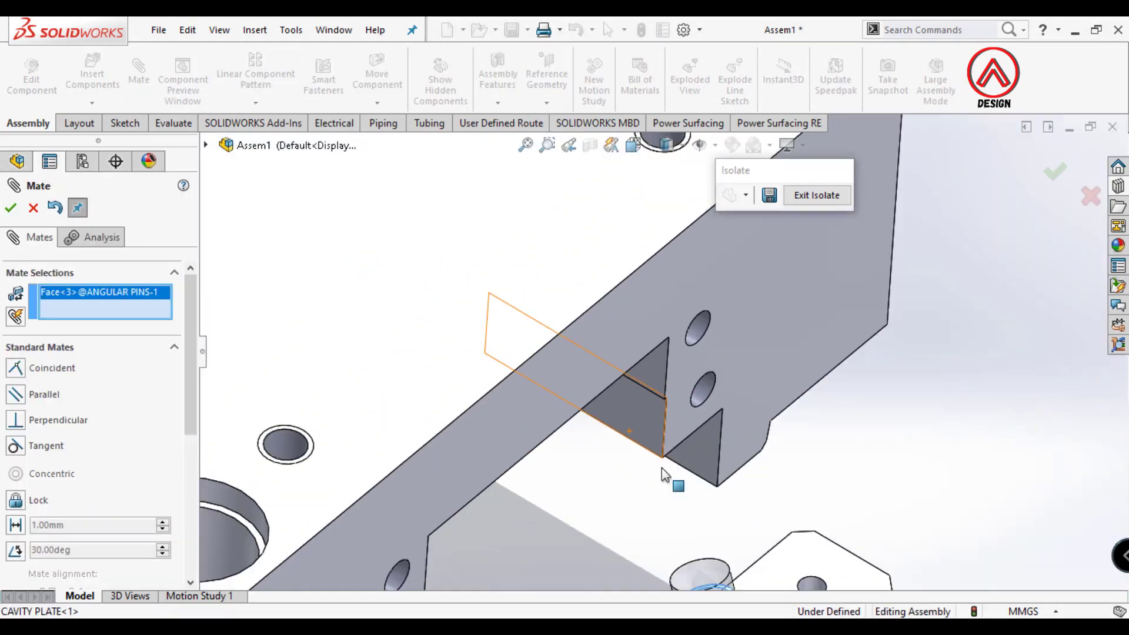
{"action": "scroll", "coordinate": [651, 467], "scroll_direction": "down", "scroll_amount": 3}
{"action": "scroll", "coordinate": [814, 491], "scroll_direction": "down", "scroll_amount": 2}
{"action": "left_click", "coordinate": [909, 479]}
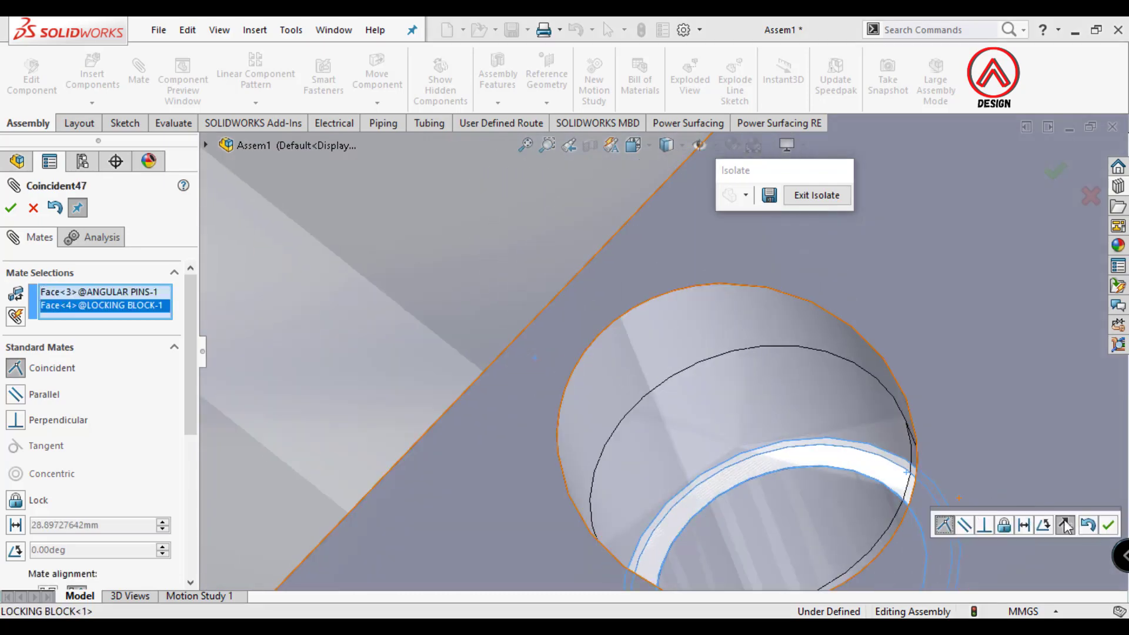
{"action": "left_click", "coordinate": [1100, 523]}
{"action": "scroll", "coordinate": [682, 369], "scroll_direction": "up", "scroll_amount": 5}
{"action": "scroll", "coordinate": [626, 382], "scroll_direction": "down", "scroll_amount": 2}
- Add two coincident mates between locking block faces and cavity plate pocket faces
{"action": "mouse_move", "coordinate": [626, 383]}
{"action": "middle_mouse_down"}
{"action": "mouse_move", "coordinate": [649, 517]}
{"action": "mouse_move", "coordinate": [688, 447]}
{"action": "mouse_move", "coordinate": [623, 476]}
{"action": "mouse_move", "coordinate": [566, 538]}
{"action": "middle_mouse_up"}
{"action": "left_click", "coordinate": [647, 446]}
{"action": "left_click", "coordinate": [597, 475]}
{"action": "left_click", "coordinate": [782, 496]}
{"action": "left_click", "coordinate": [605, 479]}
{"action": "left_click", "coordinate": [565, 538]}
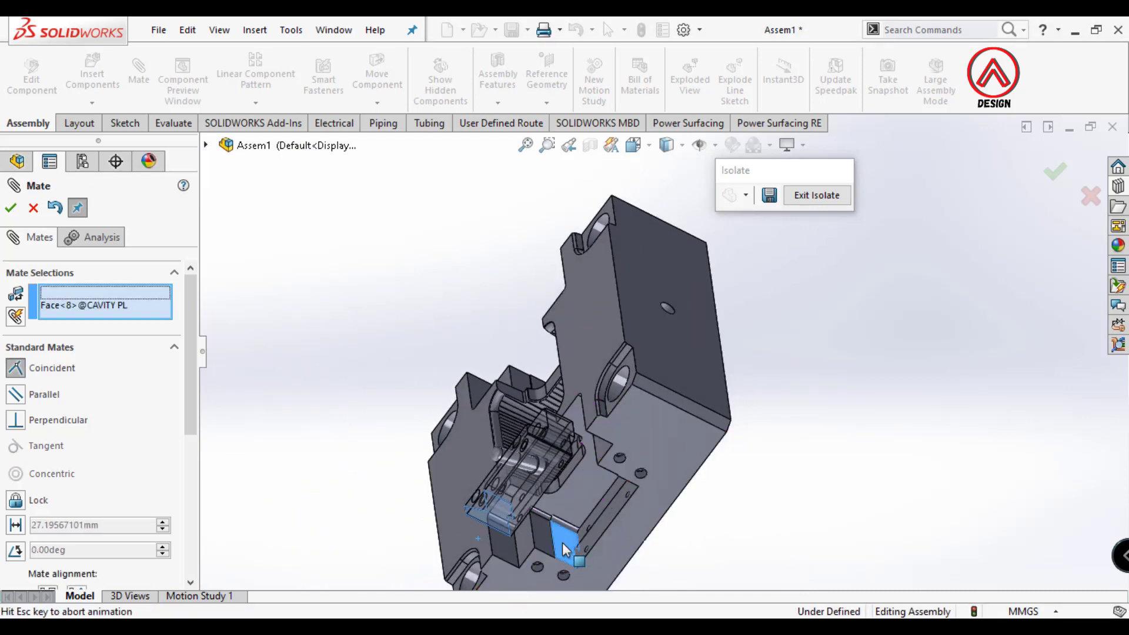
{"action": "left_click", "coordinate": [758, 573]}
- Add the final coincident block-to-pocket mate on the hidden block face
{"action": "scroll", "coordinate": [577, 497], "scroll_direction": "down", "scroll_amount": 5}
{"action": "left_click", "coordinate": [599, 493]}
{"action": "middle_click_drag", "start_coordinate": [599, 493], "coordinate": [511, 421]}
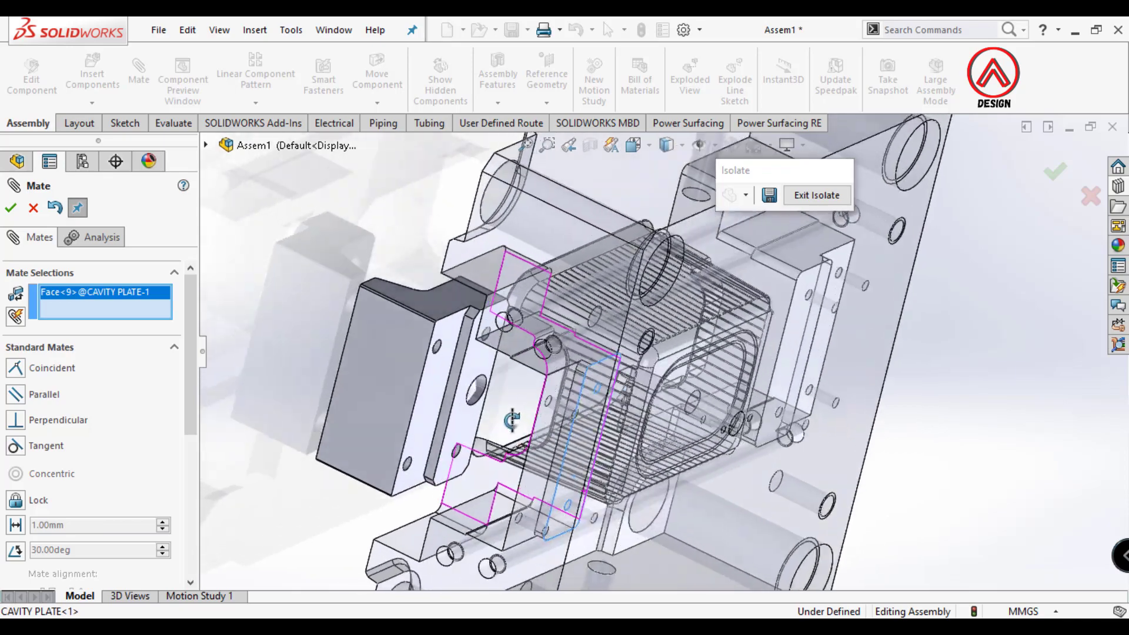
{"action": "left_click", "coordinate": [460, 422]}
{"action": "left_click", "coordinate": [437, 449]}
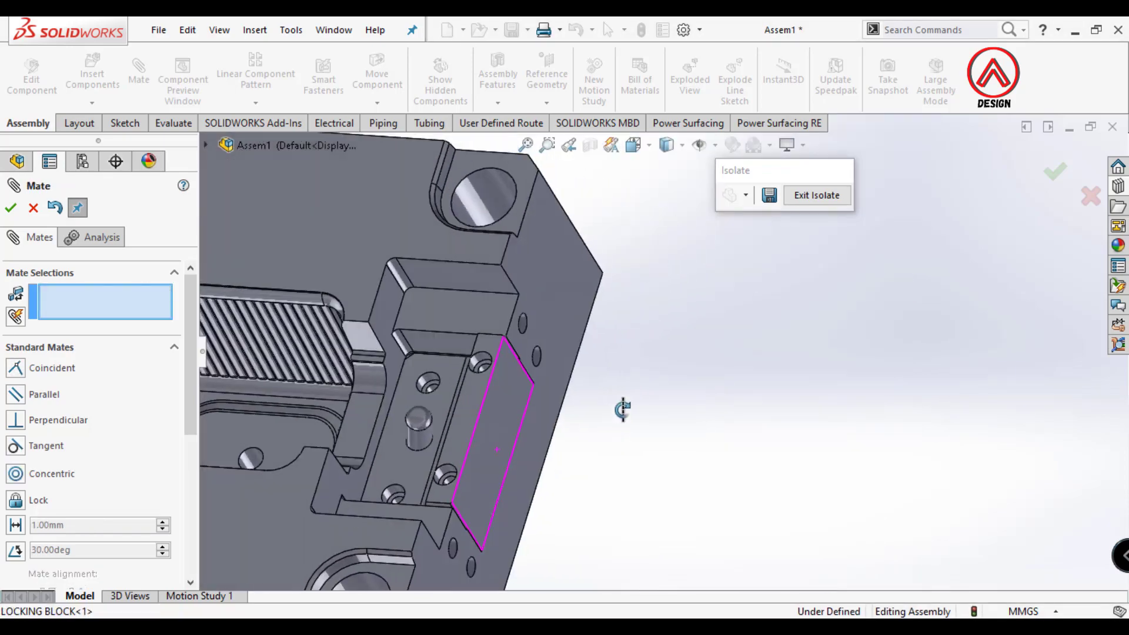
{"action": "left_click", "coordinate": [10, 207]}
- Insert an M8 Hex Socket Head ISO 4762 screw into the first locking block counterbore
{"action": "scroll", "coordinate": [539, 403], "scroll_direction": "down", "scroll_amount": 5}
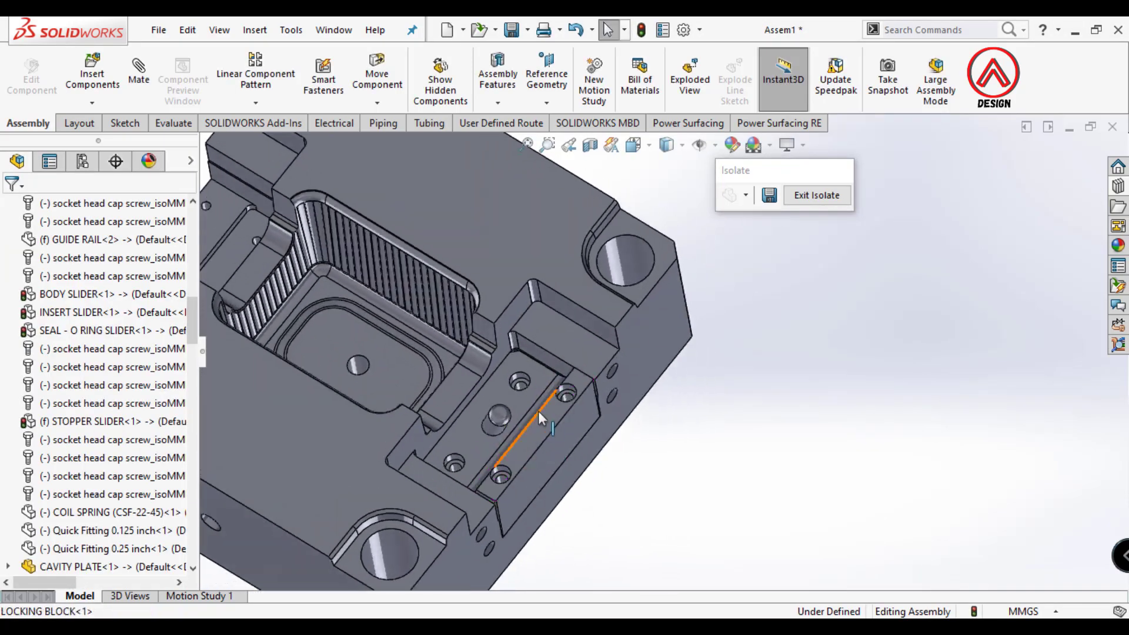
{"action": "scroll", "coordinate": [538, 411], "scroll_direction": "down", "scroll_amount": 5}
{"action": "middle_click_drag", "start_coordinate": [595, 337], "coordinate": [1097, 297]}
{"action": "left_click", "coordinate": [1118, 186]}
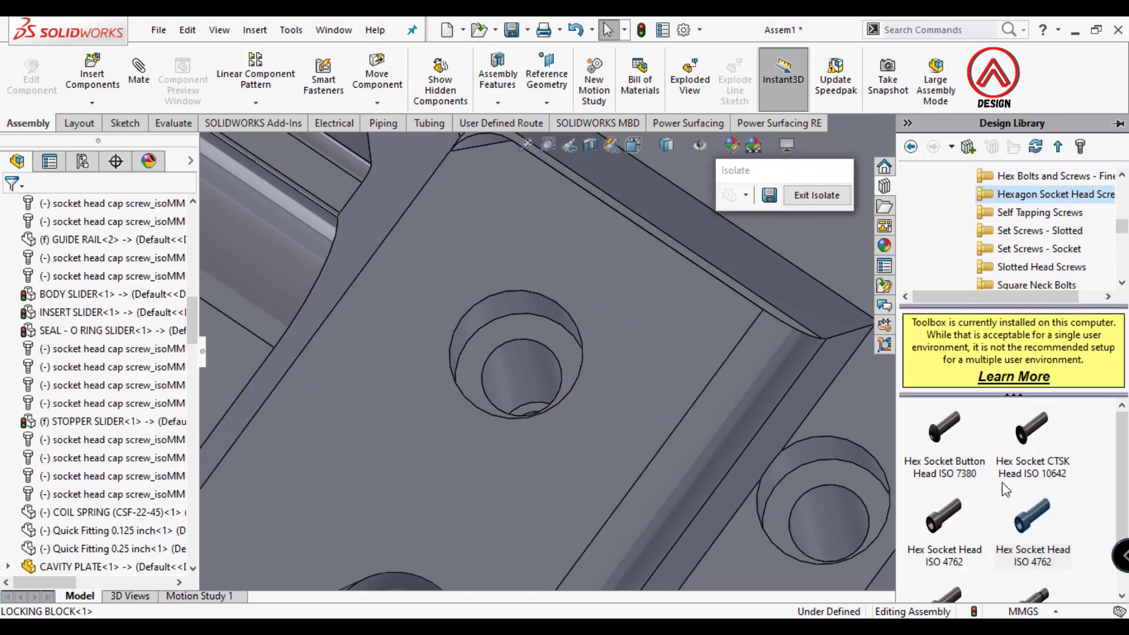
{"action": "scroll", "coordinate": [566, 354], "scroll_direction": "down", "scroll_amount": 3}
{"action": "left_click_drag", "start_coordinate": [1017, 536], "coordinate": [556, 364]}
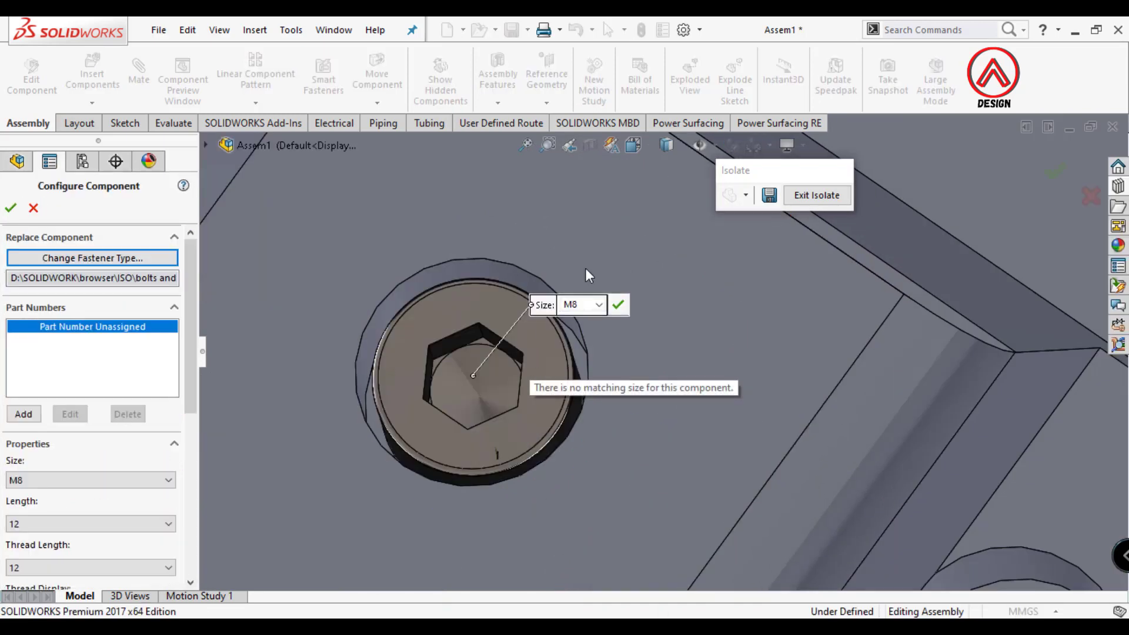
{"action": "left_click", "coordinate": [668, 173]}
{"action": "scroll", "coordinate": [668, 376], "scroll_direction": "up", "scroll_amount": 2}
{"action": "scroll", "coordinate": [647, 388], "scroll_direction": "up", "scroll_amount": 2}
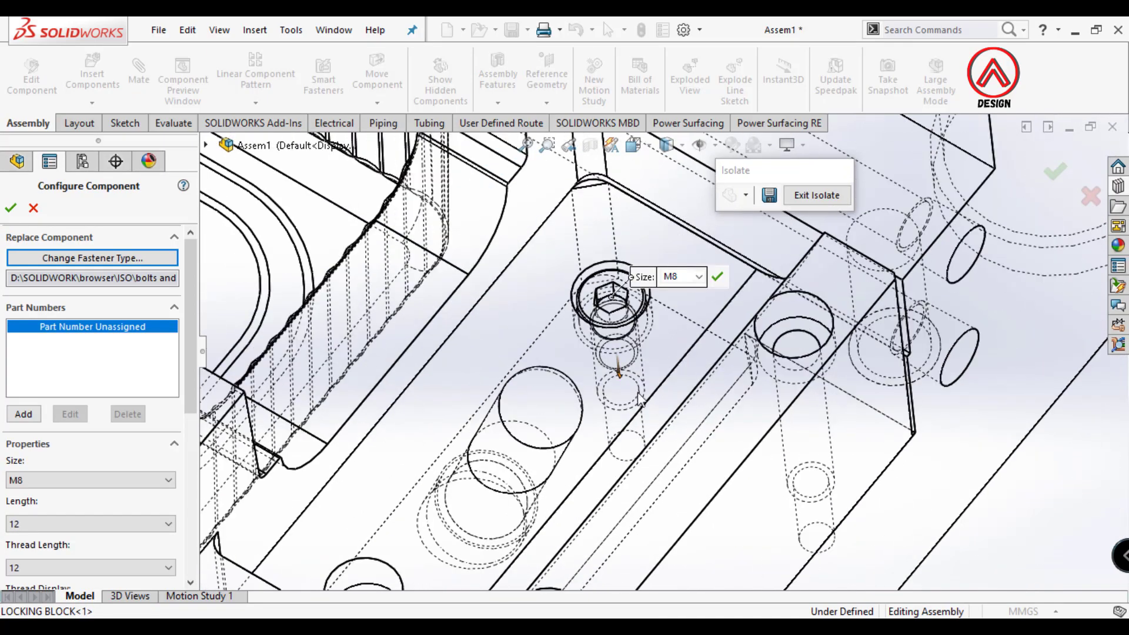
{"action": "left_click", "coordinate": [10, 210]}
{"action": "scroll", "coordinate": [587, 423], "scroll_direction": "up", "scroll_amount": 3}
{"action": "scroll", "coordinate": [516, 468], "scroll_direction": "down", "scroll_amount": 3}
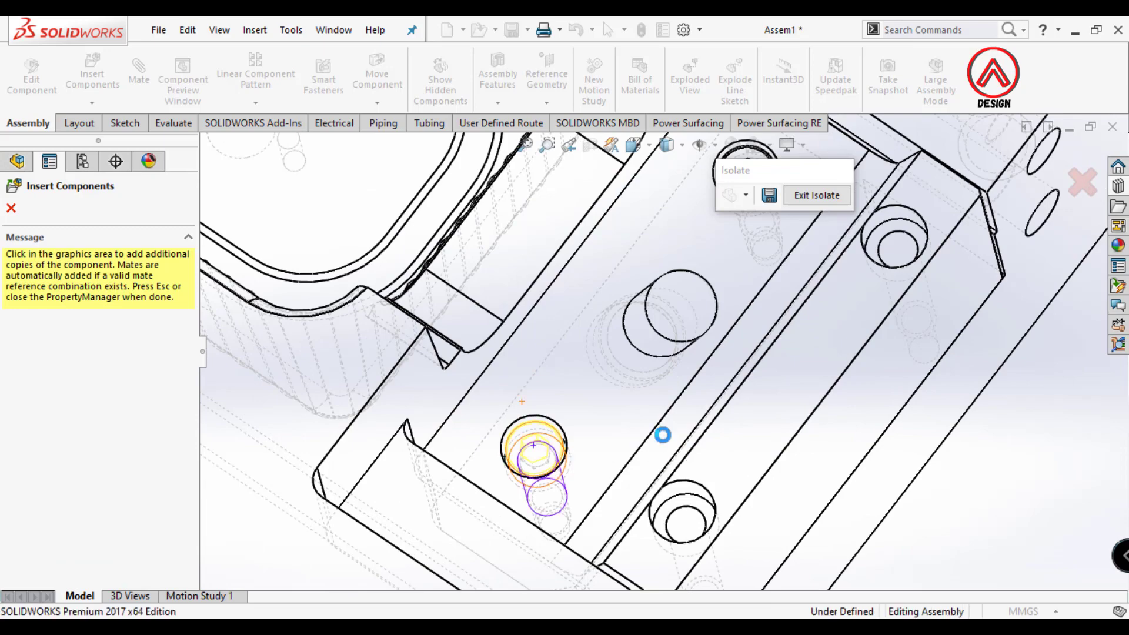
{"action": "scroll", "coordinate": [663, 435], "scroll_direction": "up", "scroll_amount": 1}
{"action": "key", "text": "Escape"}
- Place the remaining M8 socket head screws into the other locking block counterbores
{"action": "scroll", "coordinate": [558, 264], "scroll_direction": "up", "scroll_amount": 2}
{"action": "scroll", "coordinate": [558, 262], "scroll_direction": "down", "scroll_amount": 3}
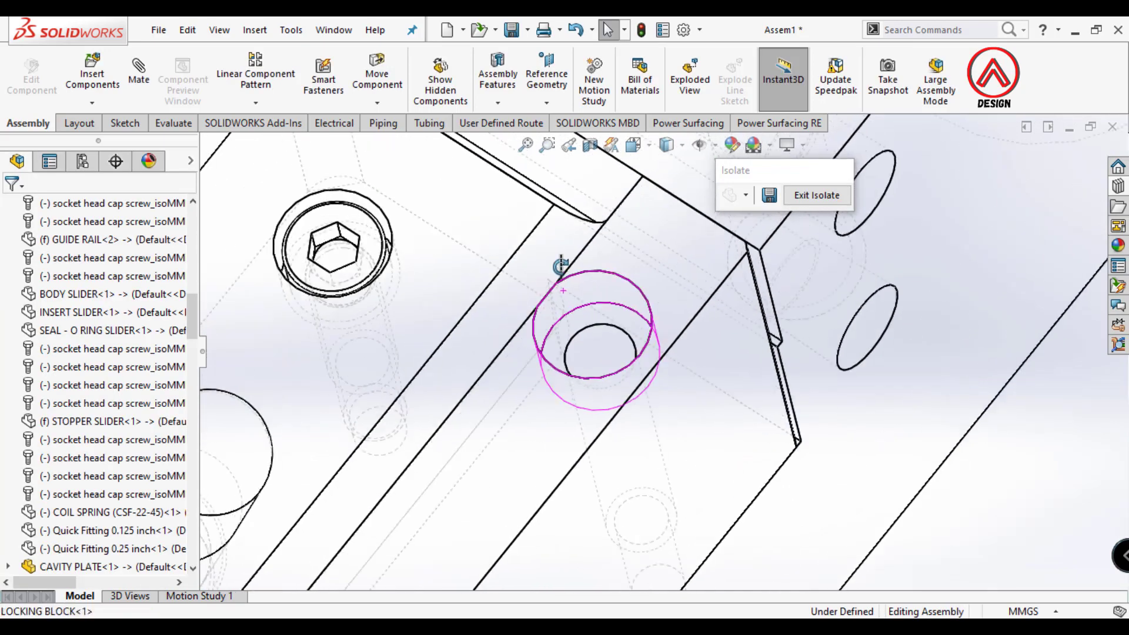
{"action": "scroll", "coordinate": [559, 260], "scroll_direction": "down", "scroll_amount": 2}
{"action": "left_click", "coordinate": [1118, 187]}
{"action": "mouse_move", "coordinate": [816, 419]}
{"action": "left_mouse_down"}
{"action": "mouse_move", "coordinate": [672, 422]}
{"action": "mouse_move", "coordinate": [674, 435]}
{"action": "left_mouse_up"}
{"action": "scroll", "coordinate": [674, 436], "scroll_direction": "up", "scroll_amount": 2}
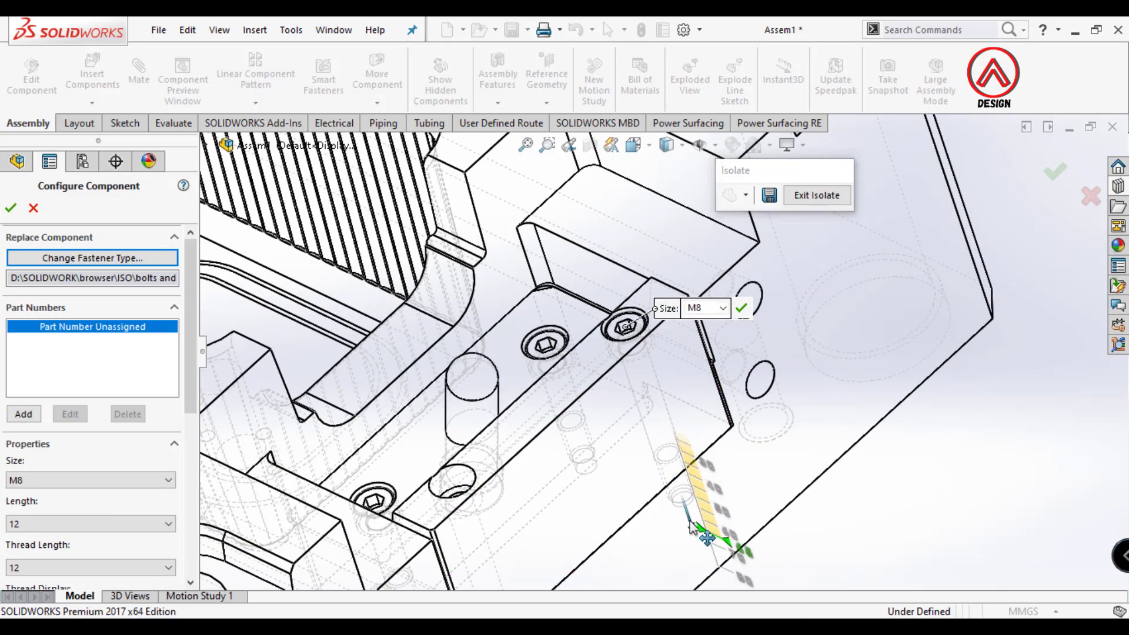
{"action": "key", "text": "Return"}
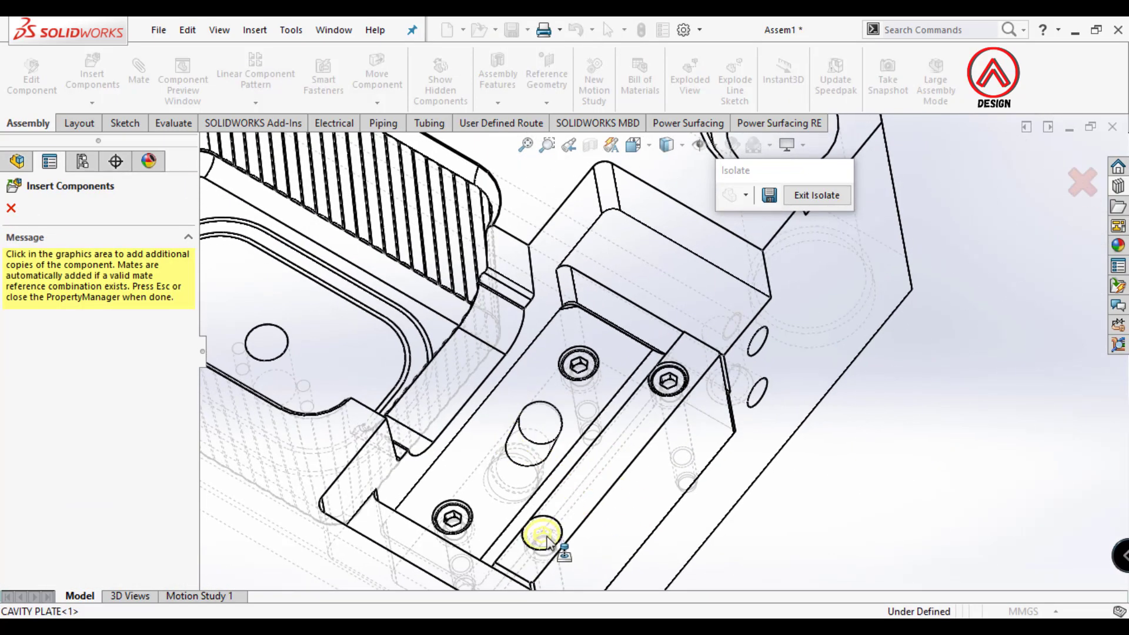
{"action": "scroll", "coordinate": [556, 537], "scroll_direction": "down", "scroll_amount": 5}
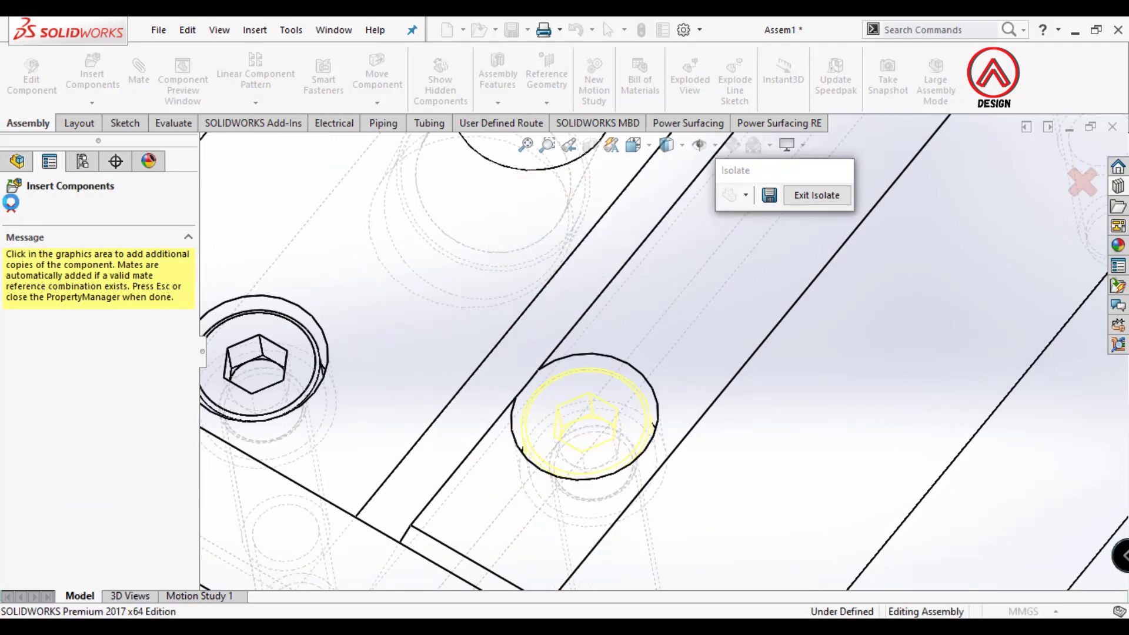
{"action": "left_click", "coordinate": [667, 144]}
{"action": "scroll", "coordinate": [765, 393], "scroll_direction": "up", "scroll_amount": 5}
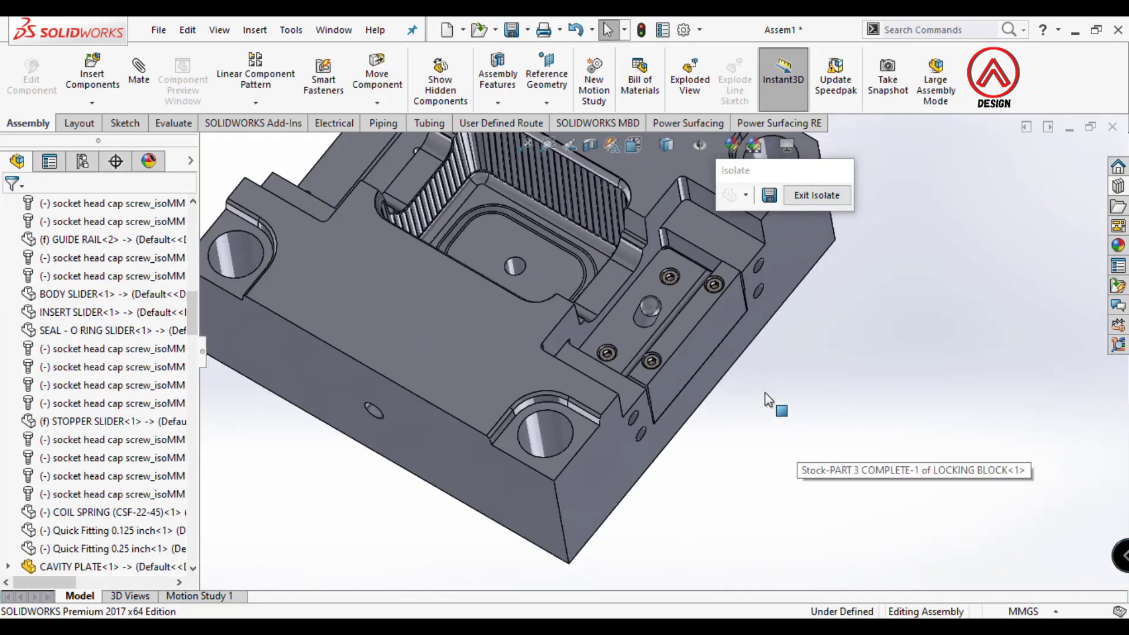
{"action": "scroll", "coordinate": [708, 323], "scroll_direction": "up", "scroll_amount": 2}
{"action": "mouse_move", "coordinate": [707, 324]}
{"action": "middle_mouse_down"}
{"action": "mouse_move", "coordinate": [560, 284]}
{"action": "mouse_move", "coordinate": [637, 287]}
{"action": "mouse_move", "coordinate": [600, 517]}
{"action": "mouse_move", "coordinate": [580, 243]}
{"action": "mouse_move", "coordinate": [512, 255]}
{"action": "mouse_move", "coordinate": [565, 231]}
{"action": "mouse_move", "coordinate": [676, 349]}
{"action": "middle_mouse_up"}
{"action": "scroll", "coordinate": [677, 349], "scroll_direction": "down", "scroll_amount": 4}
- Insert a Quick Fitting 0.25 inch and mate it concentric with a cavity plate side hole
{"action": "scroll", "coordinate": [676, 348], "scroll_direction": "down", "scroll_amount": 3}
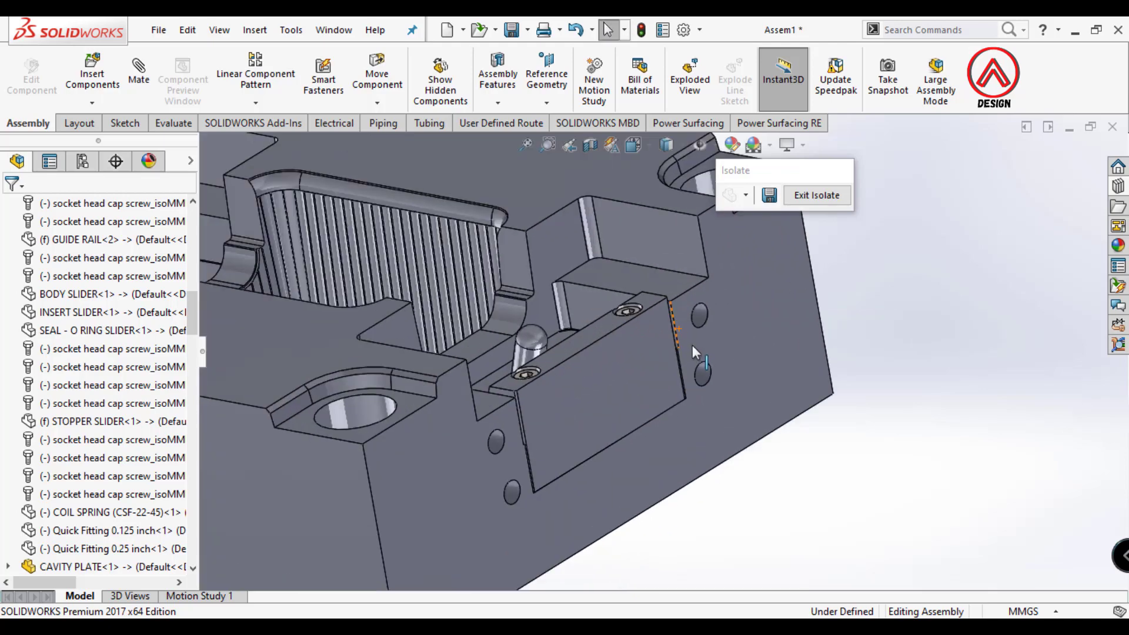
{"action": "scroll", "coordinate": [693, 344], "scroll_direction": "down", "scroll_amount": 2}
{"action": "left_click", "coordinate": [93, 74]}
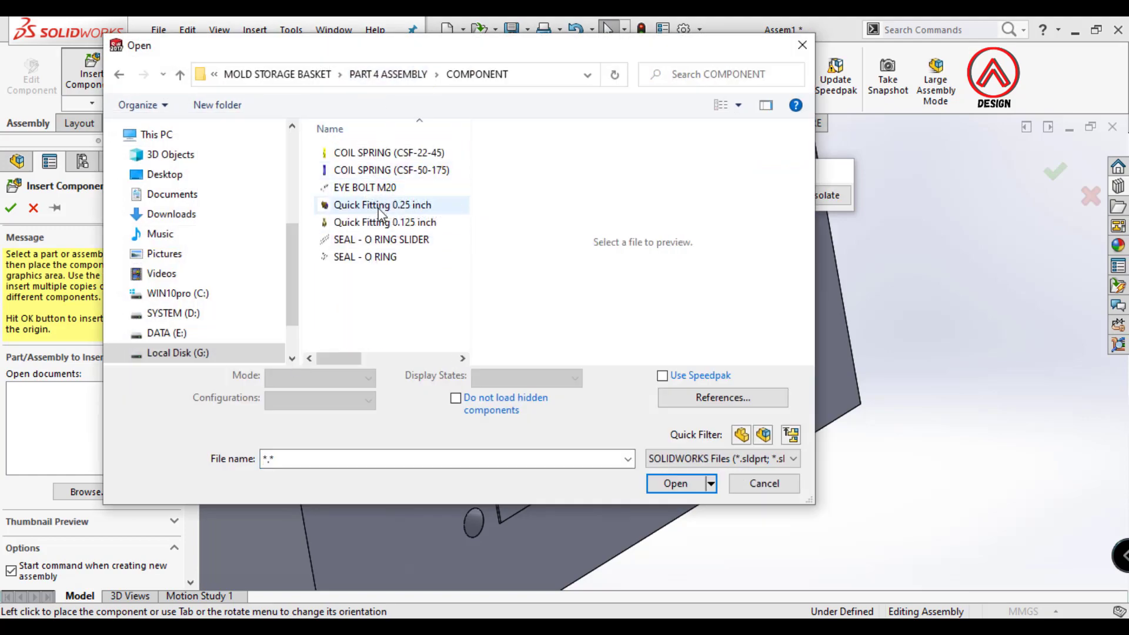
{"action": "left_click", "coordinate": [379, 206]}
{"action": "left_click", "coordinate": [675, 484]}
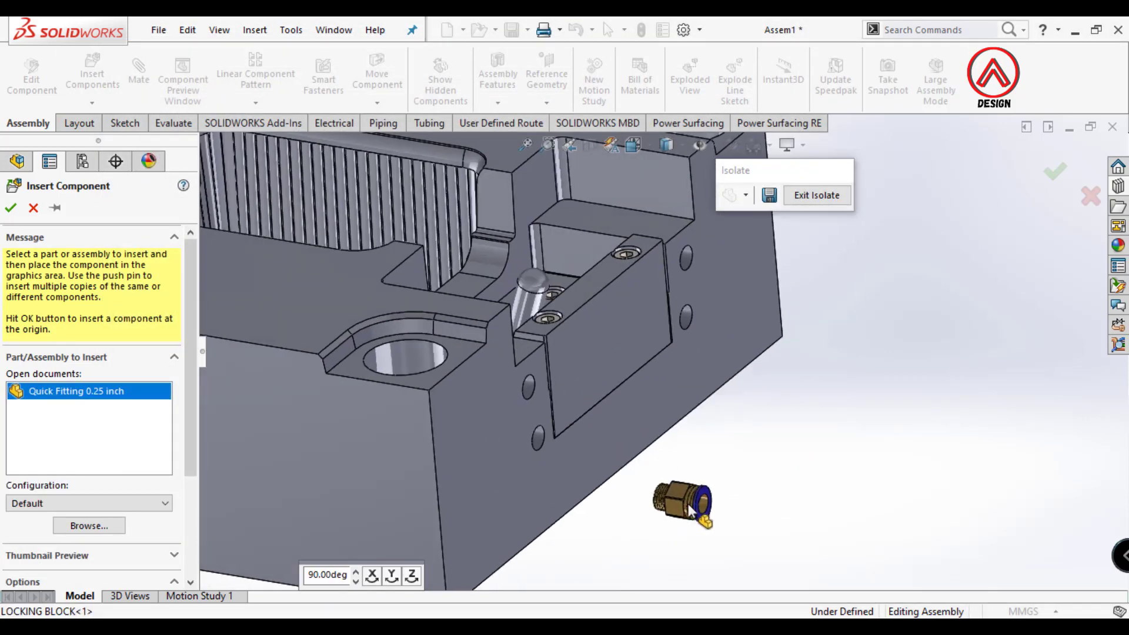
{"action": "left_click", "coordinate": [139, 73]}
{"action": "scroll", "coordinate": [688, 471], "scroll_direction": "down", "scroll_amount": 3}
{"action": "scroll", "coordinate": [688, 471], "scroll_direction": "down", "scroll_amount": 2}
{"action": "left_click", "coordinate": [714, 468]}
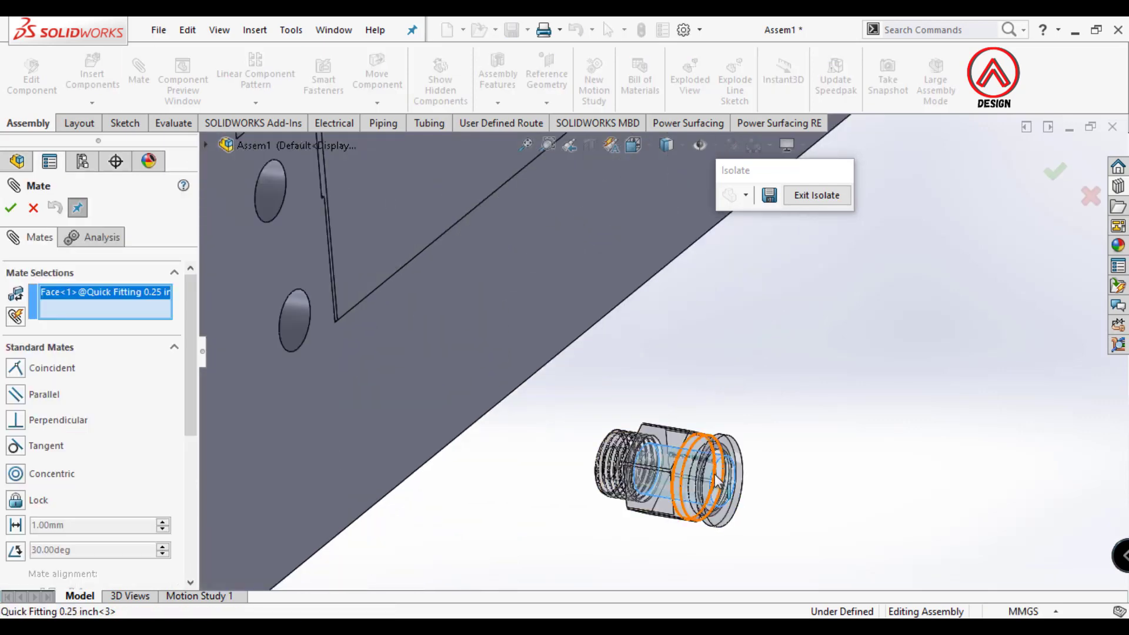
{"action": "scroll", "coordinate": [459, 271], "scroll_direction": "down", "scroll_amount": 2}
{"action": "left_click", "coordinate": [459, 270]}
{"action": "left_click", "coordinate": [461, 239]}
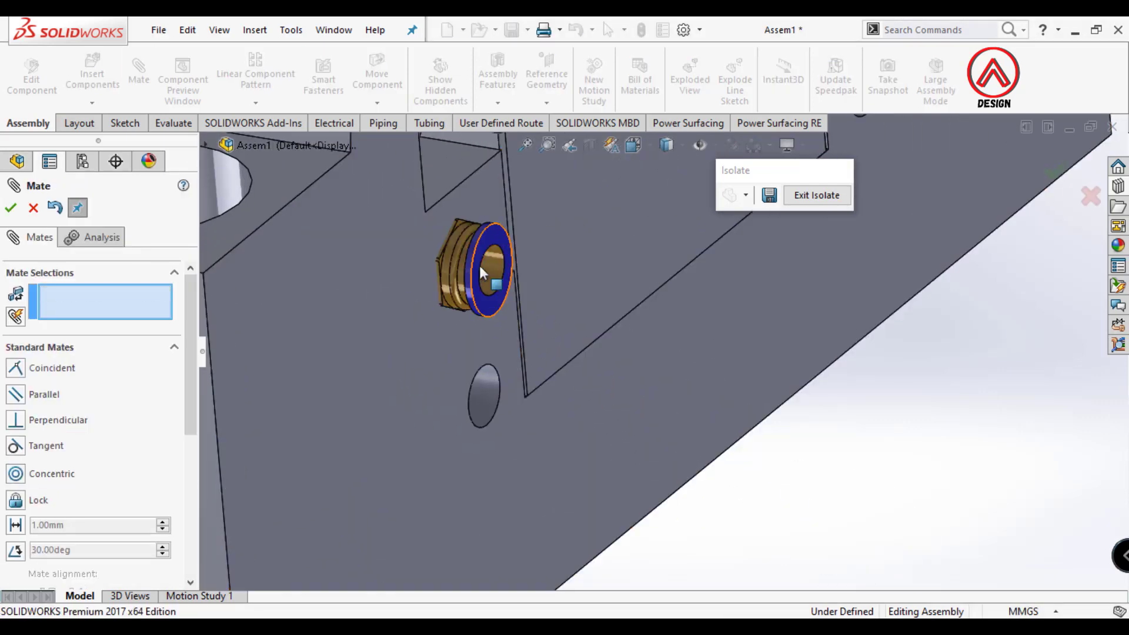
- Mate the fitting's shoulder coincident with the cavity plate's side face
{"action": "middle_click_drag", "start_coordinate": [565, 270], "coordinate": [703, 327]}
{"action": "left_click", "coordinate": [700, 259]}
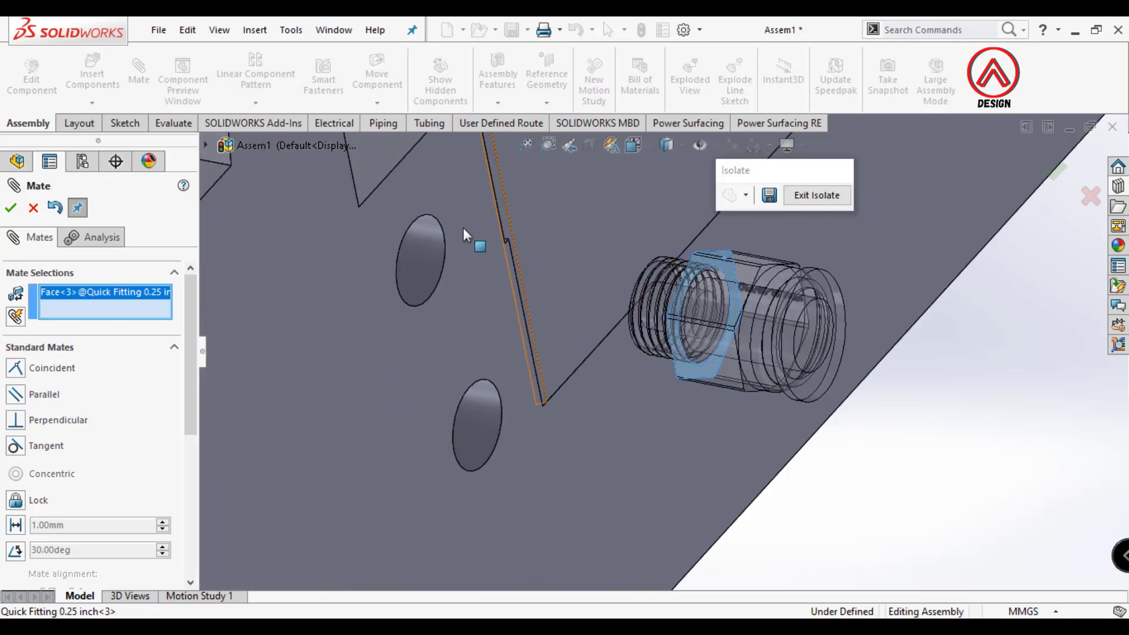
{"action": "left_click", "coordinate": [463, 227]}
{"action": "left_click", "coordinate": [434, 170]}
{"action": "left_click", "coordinate": [11, 207]}
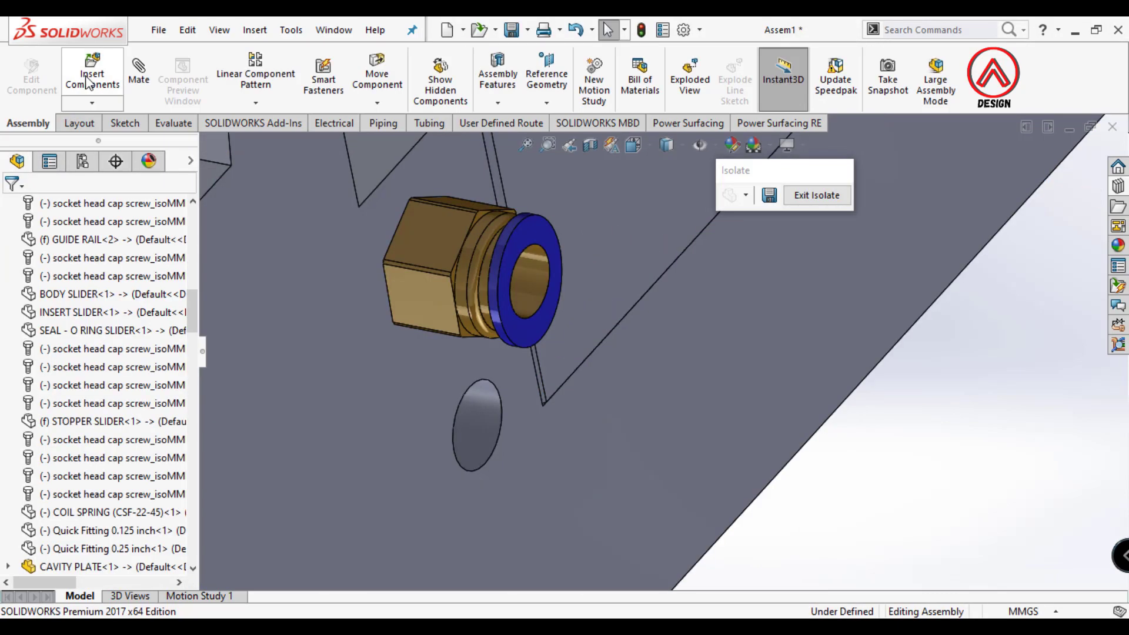
- Insert a second Quick Fitting 0.25 inch and make it concentric with the second hole
{"action": "left_click", "coordinate": [92, 76]}
{"action": "left_click", "coordinate": [388, 204]}
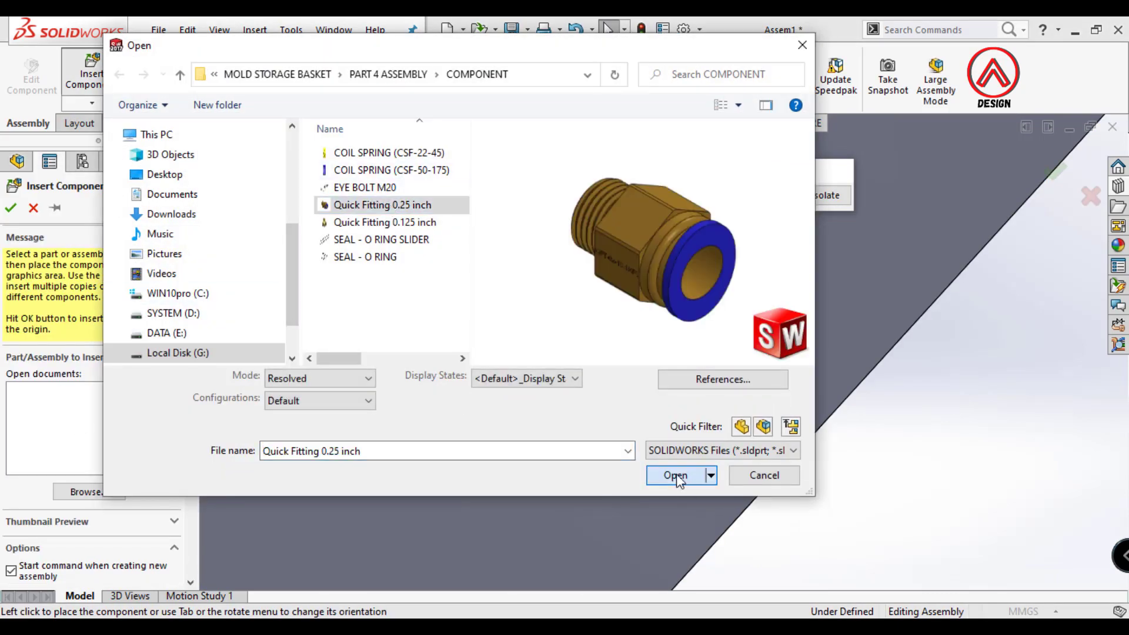
{"action": "left_click", "coordinate": [676, 484]}
{"action": "left_click", "coordinate": [140, 76]}
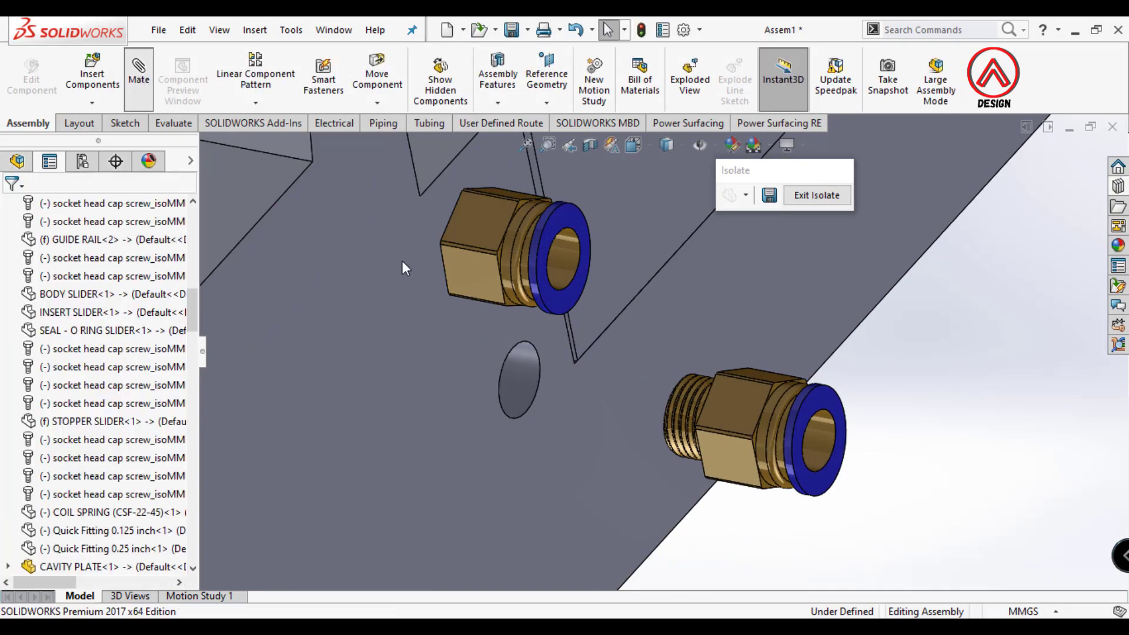
{"action": "left_click", "coordinate": [525, 370]}
{"action": "left_click", "coordinate": [815, 435]}
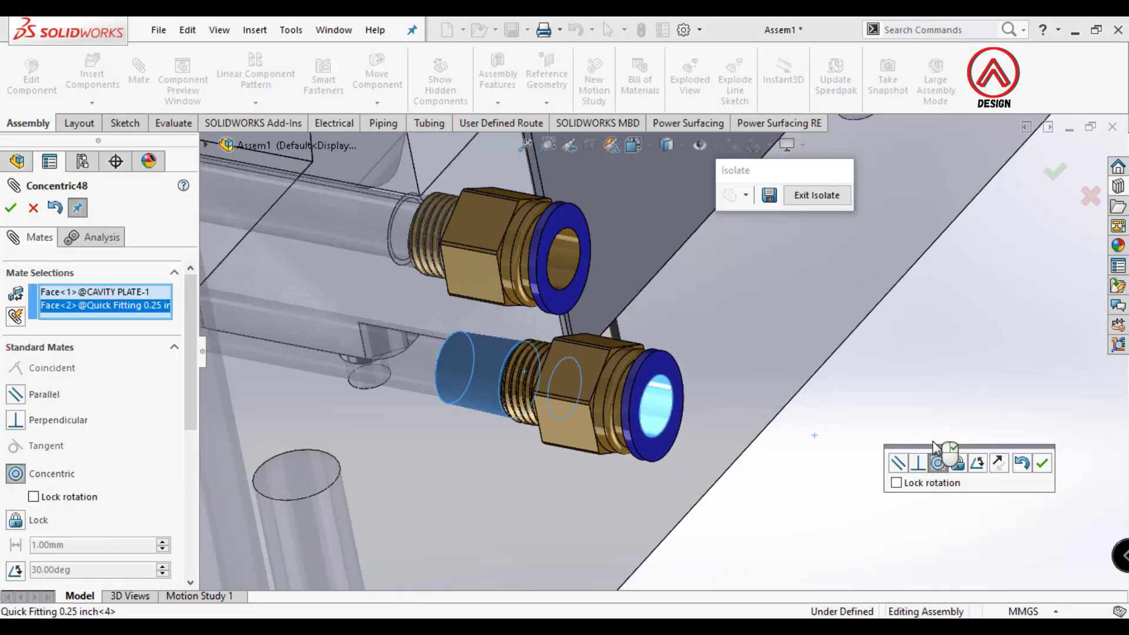
{"action": "left_click", "coordinate": [1042, 463]}
- Seat the second fitting's shoulder flush on the plate face with a coincident mate
{"action": "scroll", "coordinate": [760, 498], "scroll_direction": "down", "scroll_amount": 4}
{"action": "middle_click_drag", "start_coordinate": [760, 499], "coordinate": [834, 516]}
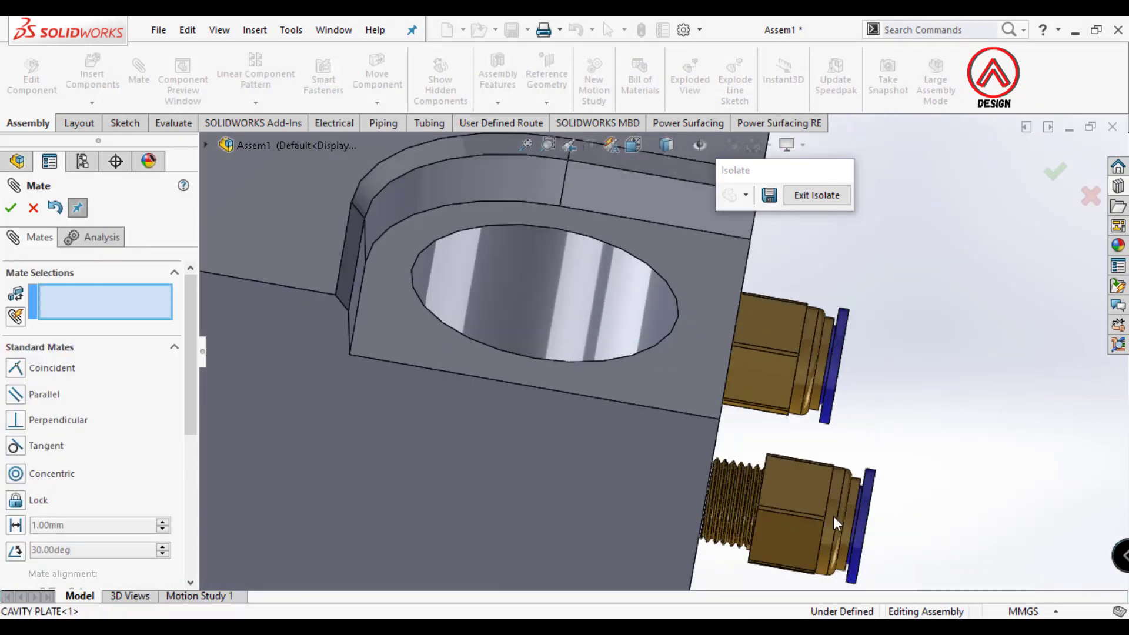
{"action": "scroll", "coordinate": [676, 479], "scroll_direction": "down", "scroll_amount": 3}
{"action": "mouse_move", "coordinate": [677, 479]}
{"action": "middle_mouse_down"}
{"action": "mouse_move", "coordinate": [630, 284]}
{"action": "mouse_move", "coordinate": [571, 344]}
{"action": "middle_mouse_up"}
{"action": "left_click", "coordinate": [631, 284]}
{"action": "left_click", "coordinate": [744, 298]}
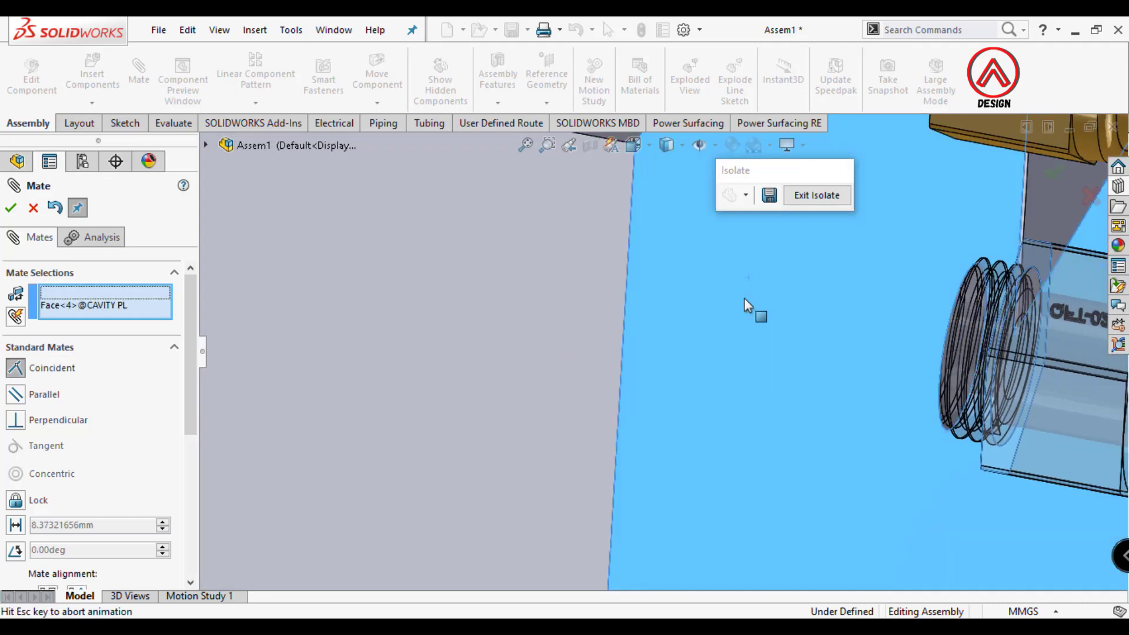
{"action": "left_click", "coordinate": [872, 256]}
- Mirror the quick fittings across the Front Plane
{"action": "left_click", "coordinate": [10, 211]}
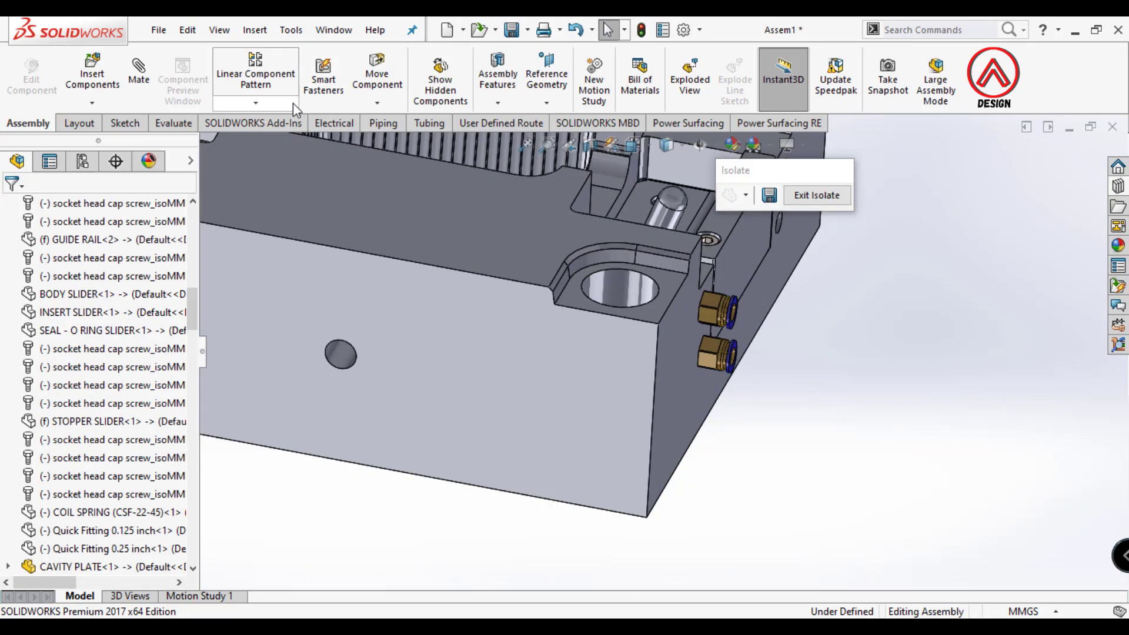
{"action": "left_click", "coordinate": [259, 241]}
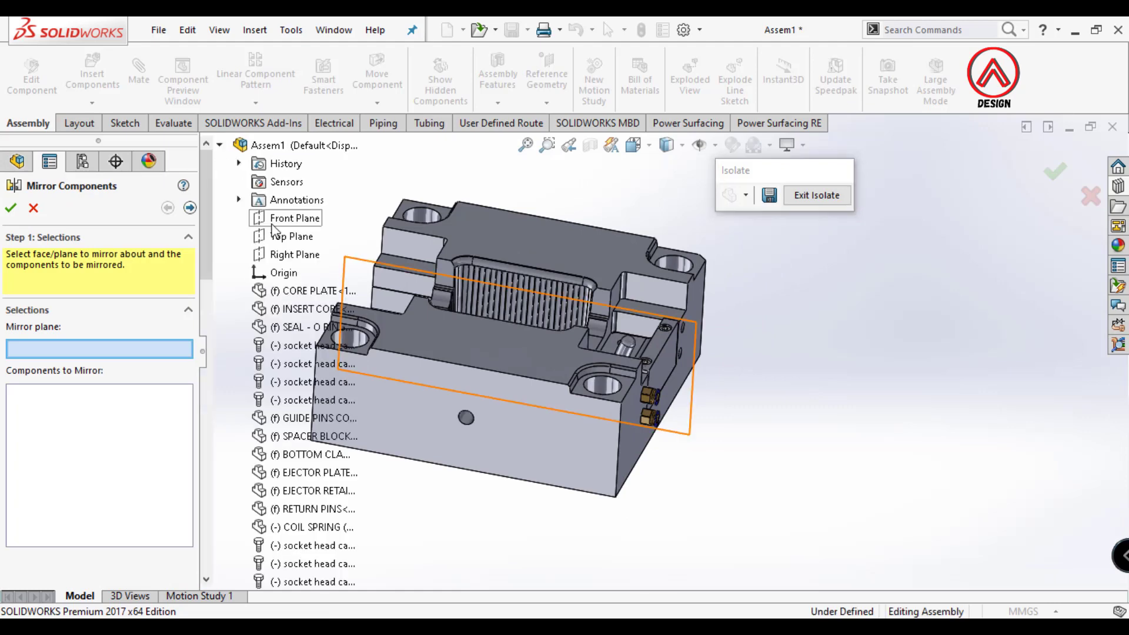
{"action": "left_click", "coordinate": [288, 218]}
{"action": "scroll", "coordinate": [671, 356], "scroll_direction": "down", "scroll_amount": 5}
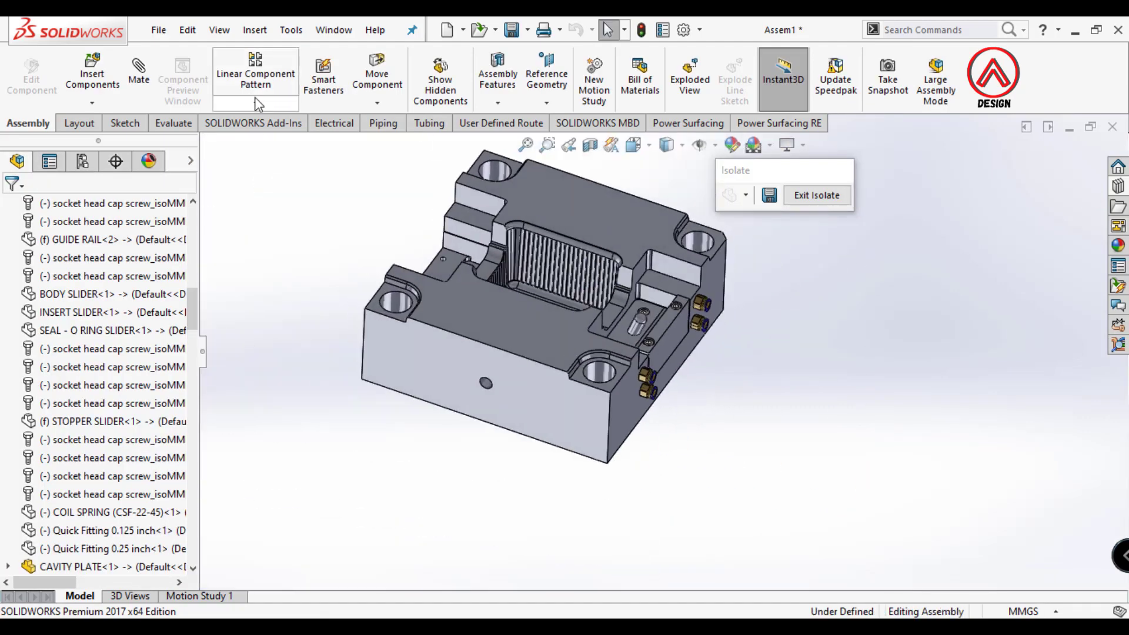
- Mirror the fittings, locking block and its screws across the Right Plane
{"action": "left_click", "coordinate": [258, 241]}
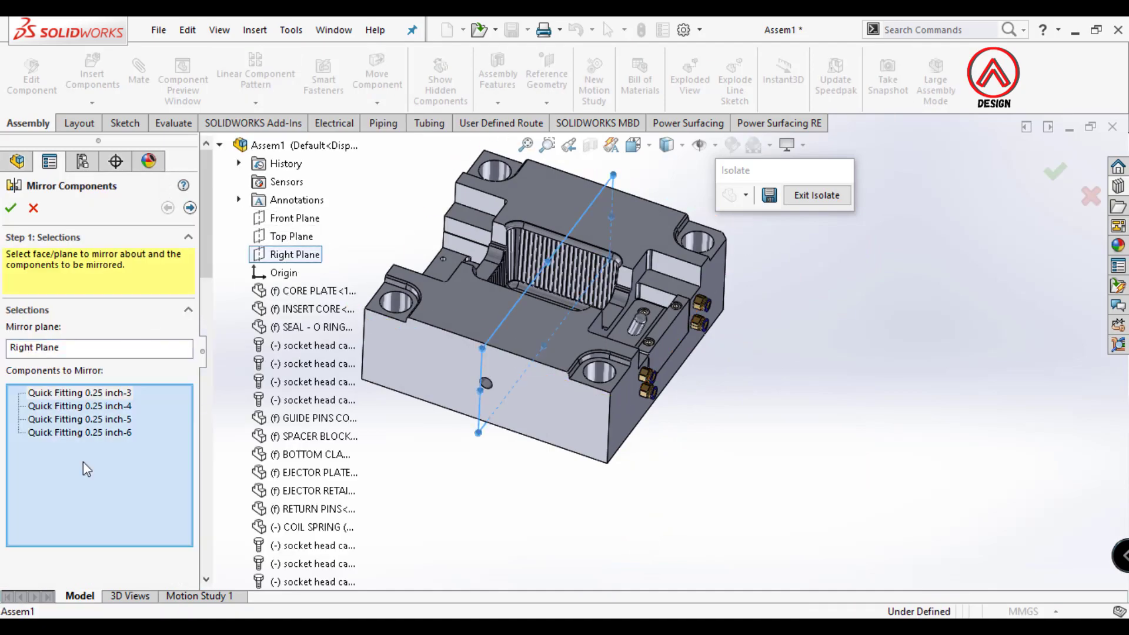
{"action": "scroll", "coordinate": [650, 323], "scroll_direction": "down", "scroll_amount": 5}
{"action": "scroll", "coordinate": [665, 335], "scroll_direction": "down", "scroll_amount": 3}
{"action": "left_click", "coordinate": [671, 341]}
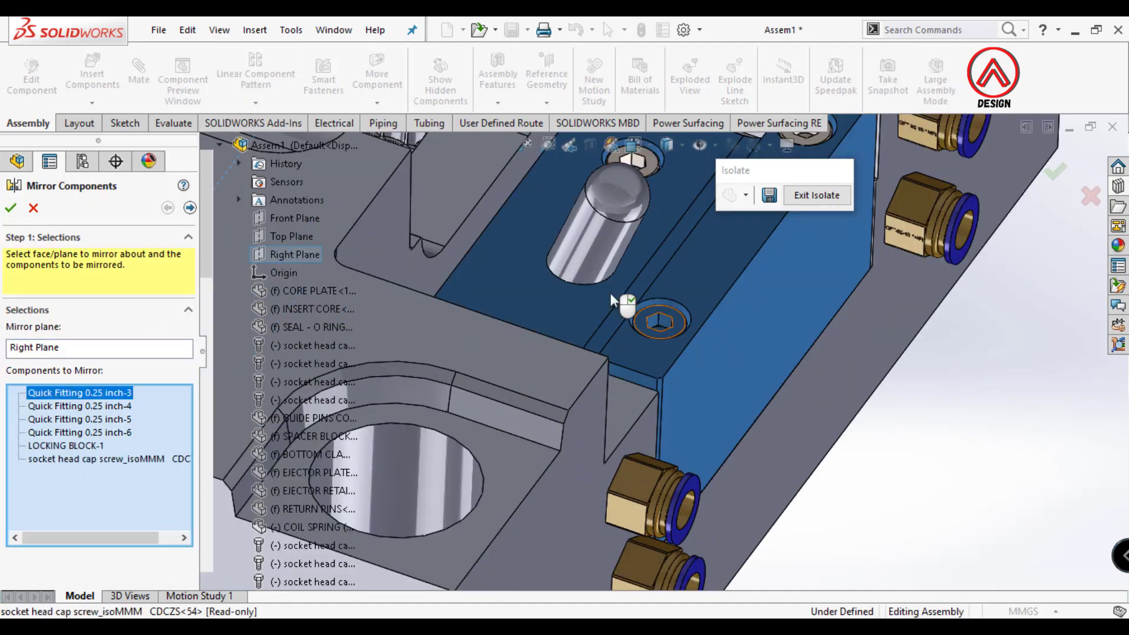
{"action": "scroll", "coordinate": [612, 300], "scroll_direction": "up", "scroll_amount": 3}
{"action": "middle_click_drag", "start_coordinate": [612, 300], "coordinate": [552, 433]}
{"action": "scroll", "coordinate": [602, 366], "scroll_direction": "down", "scroll_amount": 4}
{"action": "left_click", "coordinate": [600, 364]}
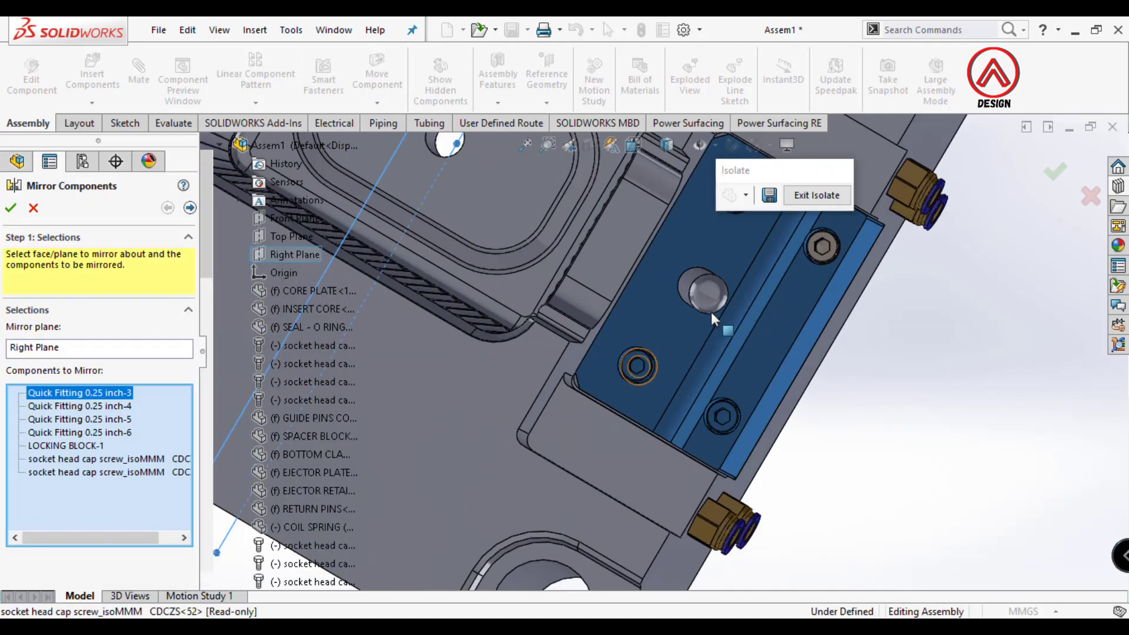
{"action": "middle_click_drag", "start_coordinate": [711, 318], "coordinate": [690, 307]}
{"action": "left_click", "coordinate": [791, 269]}
{"action": "scroll", "coordinate": [790, 269], "scroll_direction": "up", "scroll_amount": 3}
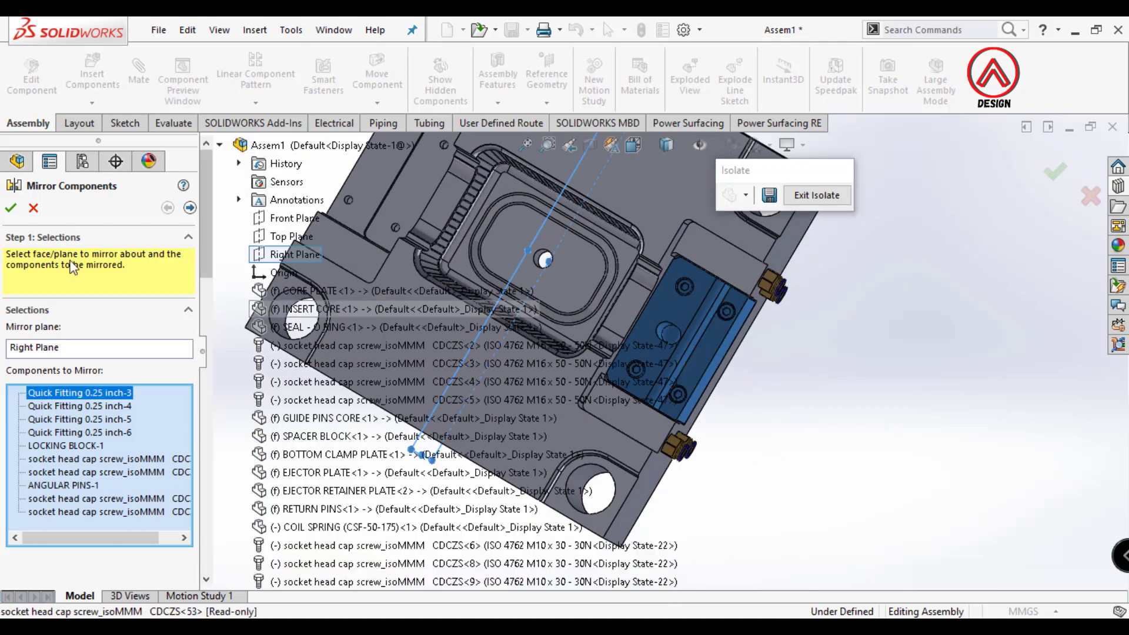
{"action": "left_click", "coordinate": [10, 208]}
{"action": "scroll", "coordinate": [789, 391], "scroll_direction": "up", "scroll_amount": 2}
{"action": "mouse_move", "coordinate": [788, 390]}
{"action": "middle_mouse_down"}
{"action": "mouse_move", "coordinate": [665, 269]}
{"action": "mouse_move", "coordinate": [629, 351]}
{"action": "mouse_move", "coordinate": [499, 350]}
{"action": "mouse_move", "coordinate": [646, 292]}
{"action": "middle_mouse_up"}
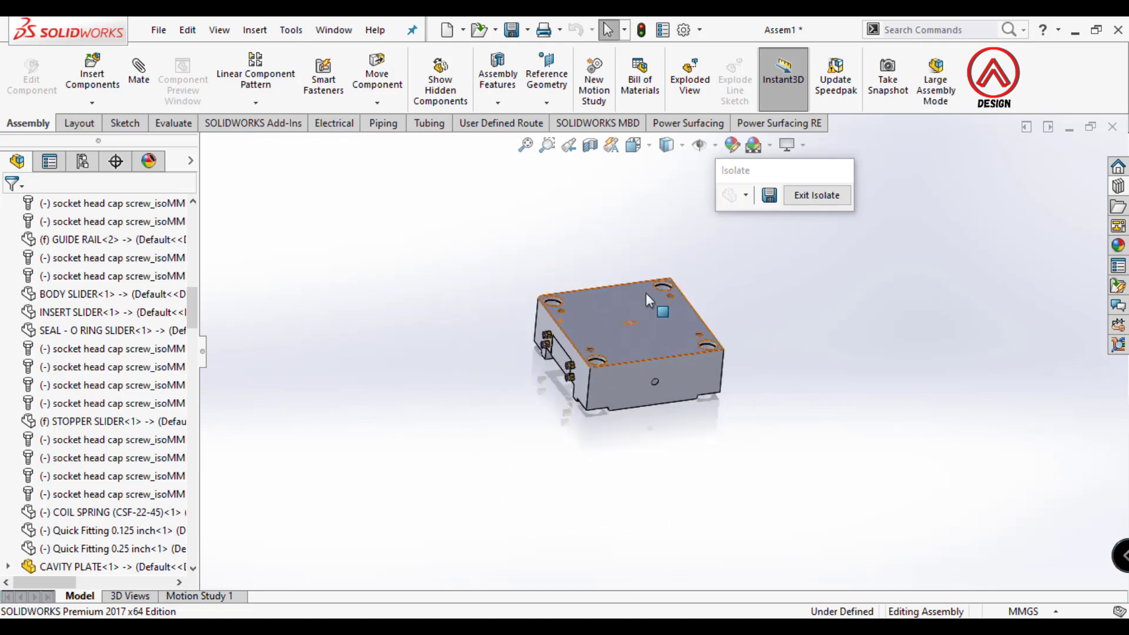
- Insert the SPRUE BUSH part from the ASSEMBLY folder above the cavity plate
{"action": "scroll", "coordinate": [795, 223], "scroll_direction": "down", "scroll_amount": 3}
{"action": "mouse_move", "coordinate": [795, 228]}
{"action": "middle_mouse_down"}
{"action": "mouse_move", "coordinate": [515, 316]}
{"action": "mouse_move", "coordinate": [679, 434]}
{"action": "mouse_move", "coordinate": [606, 411]}
{"action": "middle_mouse_up"}
{"action": "scroll", "coordinate": [606, 411], "scroll_direction": "down", "scroll_amount": 3}
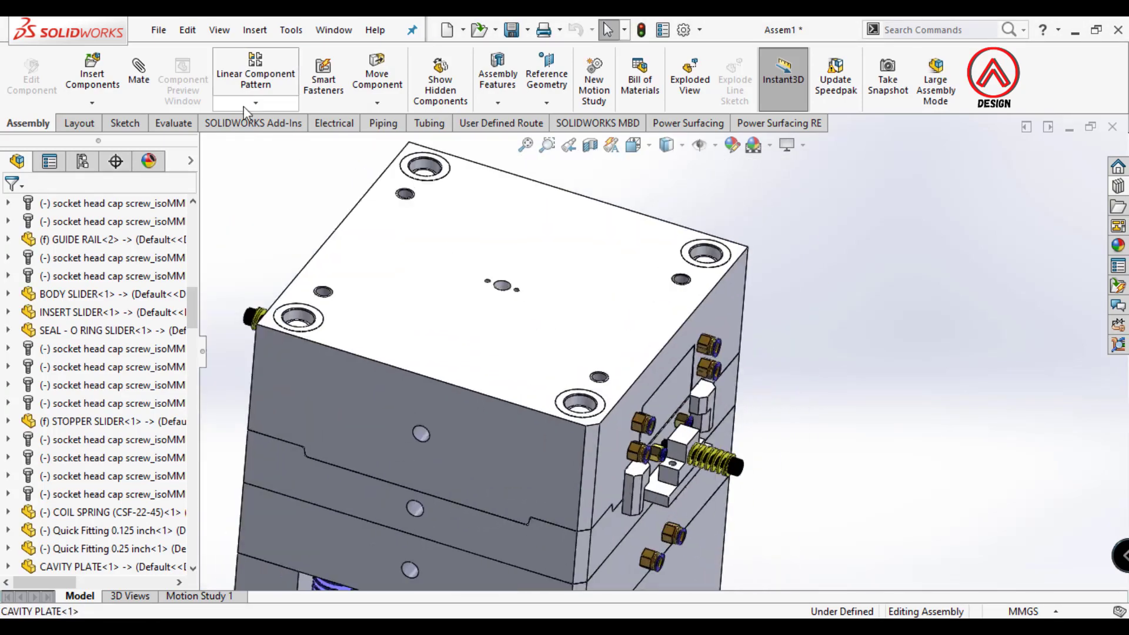
{"action": "left_click", "coordinate": [93, 74]}
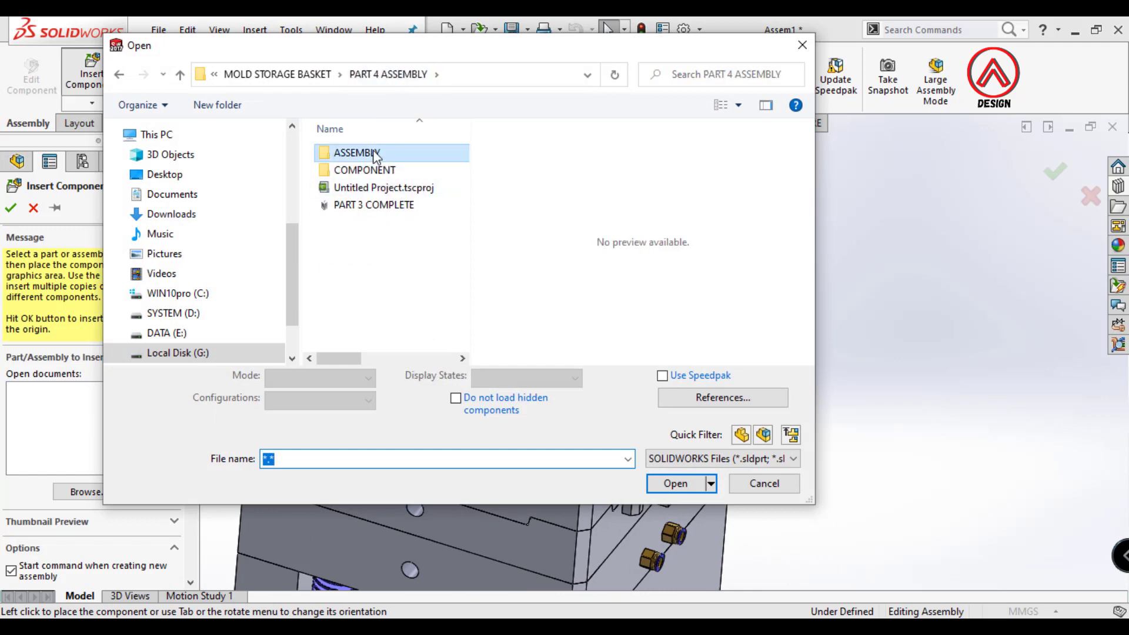
{"action": "double_click", "coordinate": [376, 154]}
{"action": "scroll", "coordinate": [377, 276], "scroll_direction": "down", "scroll_amount": 2}
{"action": "left_click", "coordinate": [359, 253]}
{"action": "left_click", "coordinate": [677, 483]}
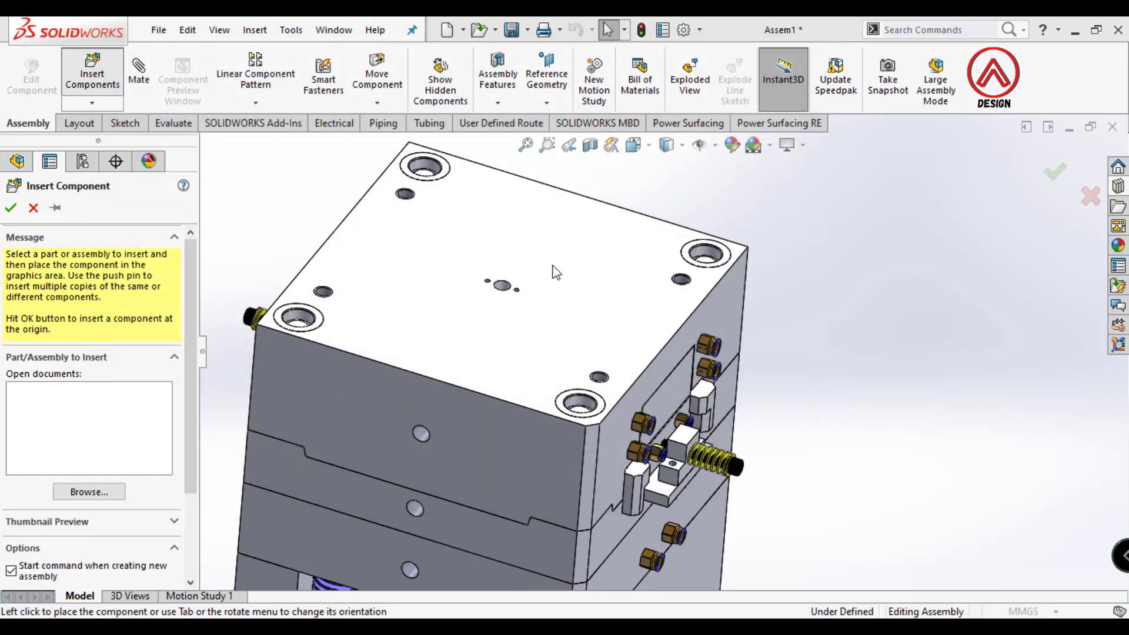
{"action": "left_click", "coordinate": [617, 224]}
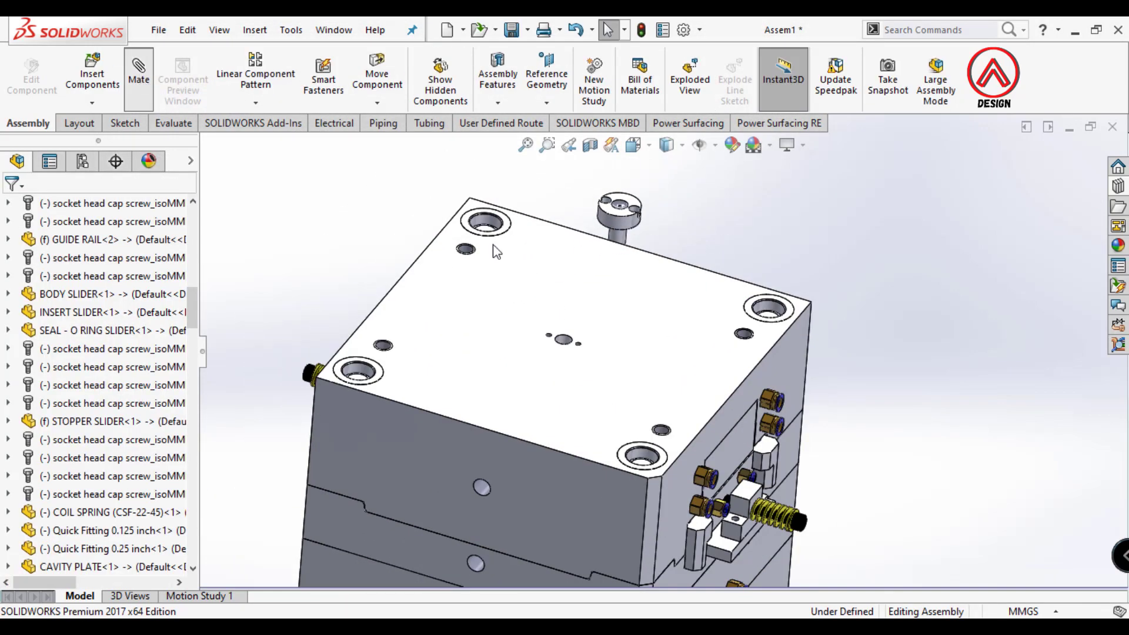
- Mate the sprue bush concentric with the cavity plate's centre hole
{"action": "left_click", "coordinate": [139, 74]}
{"action": "scroll", "coordinate": [565, 330], "scroll_direction": "up", "scroll_amount": 5}
{"action": "left_click", "coordinate": [637, 255]}
{"action": "scroll", "coordinate": [637, 255], "scroll_direction": "down", "scroll_amount": 3}
{"action": "left_click", "coordinate": [654, 212]}
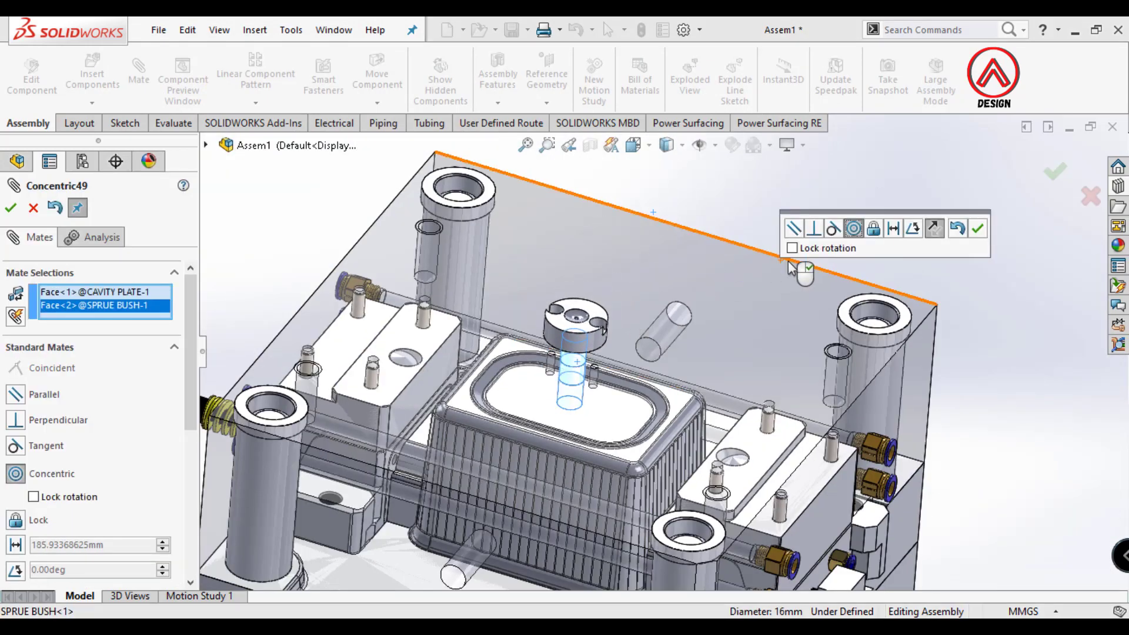
{"action": "left_click", "coordinate": [978, 229]}
- Align a sprue bush screw hole concentric with the matching cavity plate hole
{"action": "scroll", "coordinate": [529, 329], "scroll_direction": "down", "scroll_amount": 6}
{"action": "scroll", "coordinate": [507, 354], "scroll_direction": "down", "scroll_amount": 3}
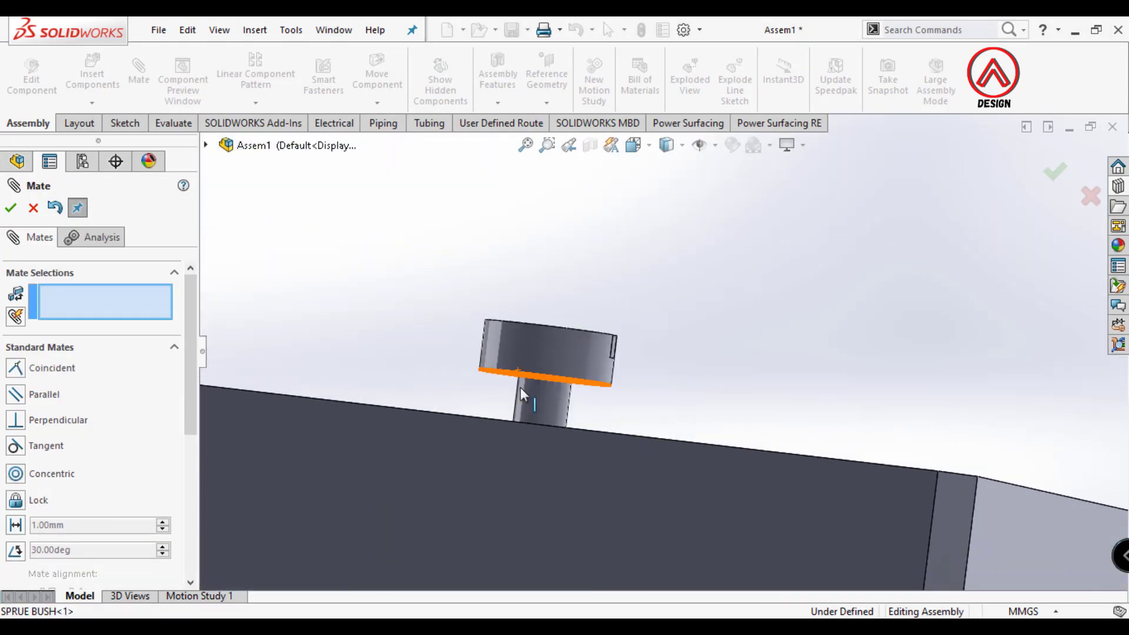
{"action": "middle_click_drag", "start_coordinate": [508, 361], "coordinate": [538, 309]}
{"action": "left_click", "coordinate": [538, 309]}
{"action": "middle_click_drag", "start_coordinate": [553, 405], "coordinate": [587, 466]}
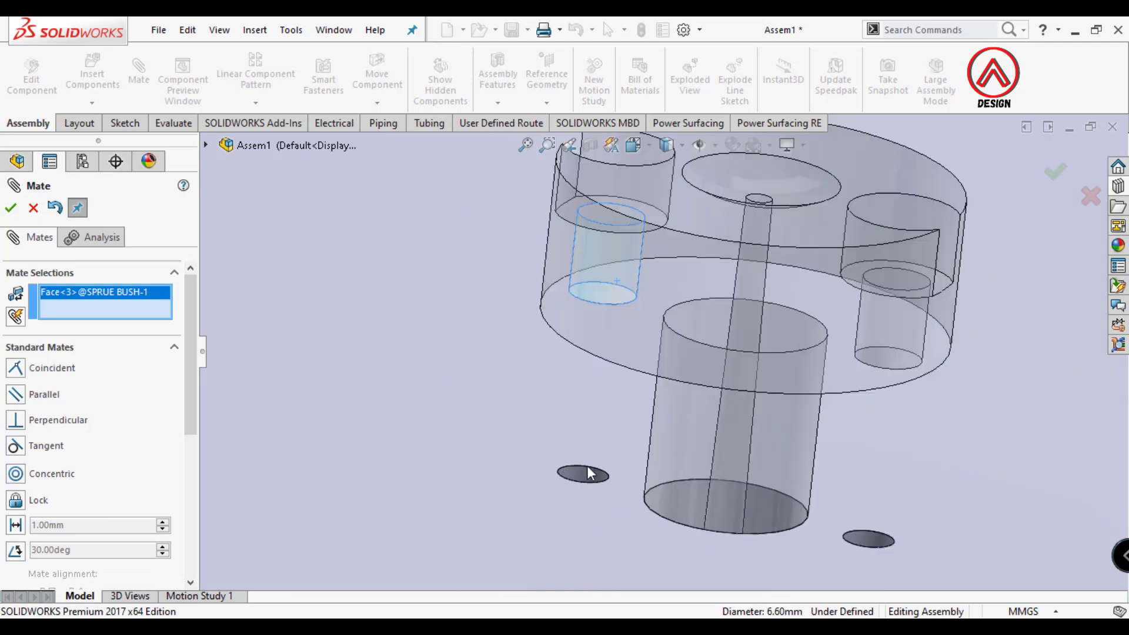
{"action": "left_click", "coordinate": [584, 475]}
{"action": "left_click", "coordinate": [789, 503]}
- Seat the sprue bush flange flush on the cavity plate's top face with a coincident mate
{"action": "middle_click_drag", "start_coordinate": [629, 365], "coordinate": [630, 282]}
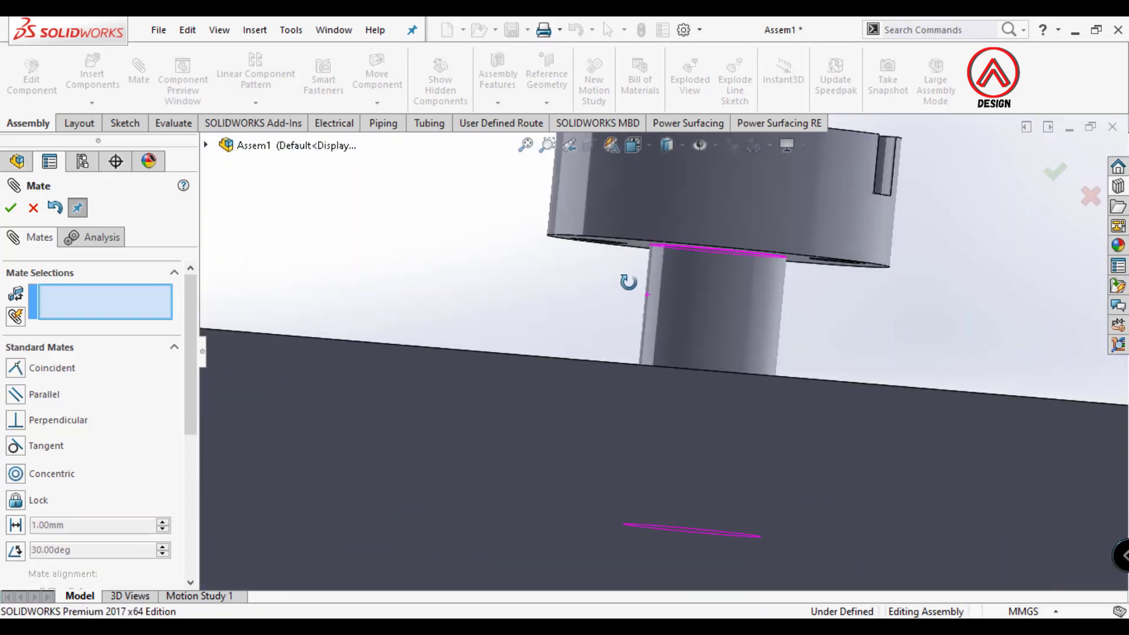
{"action": "left_click", "coordinate": [617, 277]}
{"action": "scroll", "coordinate": [609, 291], "scroll_direction": "down", "scroll_amount": 5}
{"action": "scroll", "coordinate": [608, 292], "scroll_direction": "up", "scroll_amount": 3}
{"action": "scroll", "coordinate": [641, 268], "scroll_direction": "up", "scroll_amount": 3}
{"action": "left_click", "coordinate": [735, 333]}
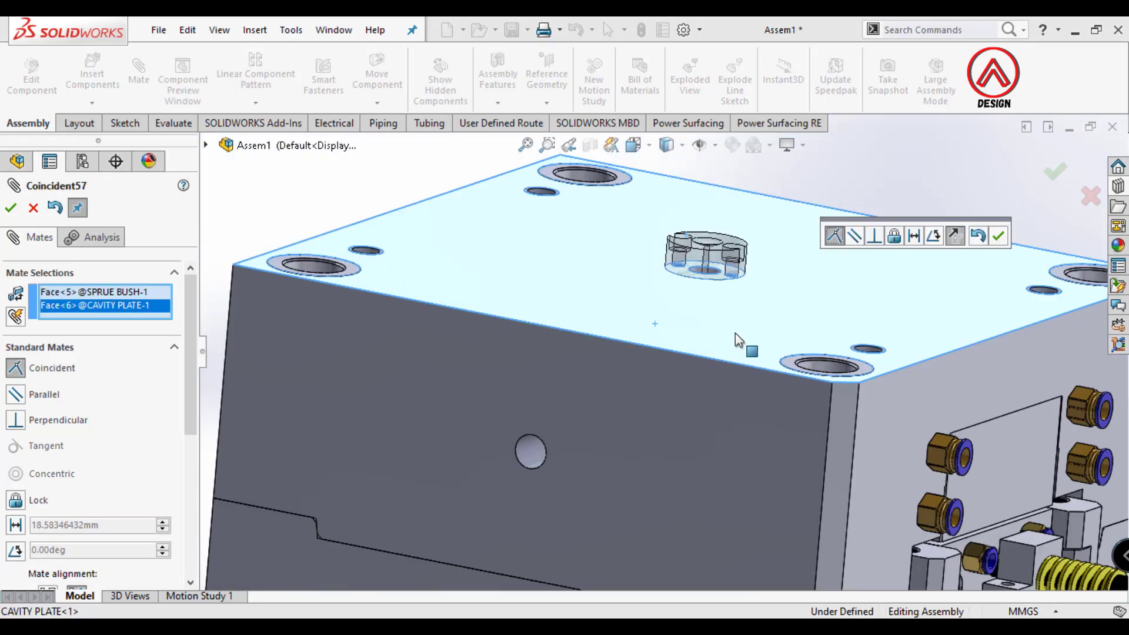
{"action": "left_click", "coordinate": [998, 241]}
{"action": "middle_click_drag", "start_coordinate": [647, 258], "coordinate": [484, 281]}
{"action": "left_click", "coordinate": [12, 209]}
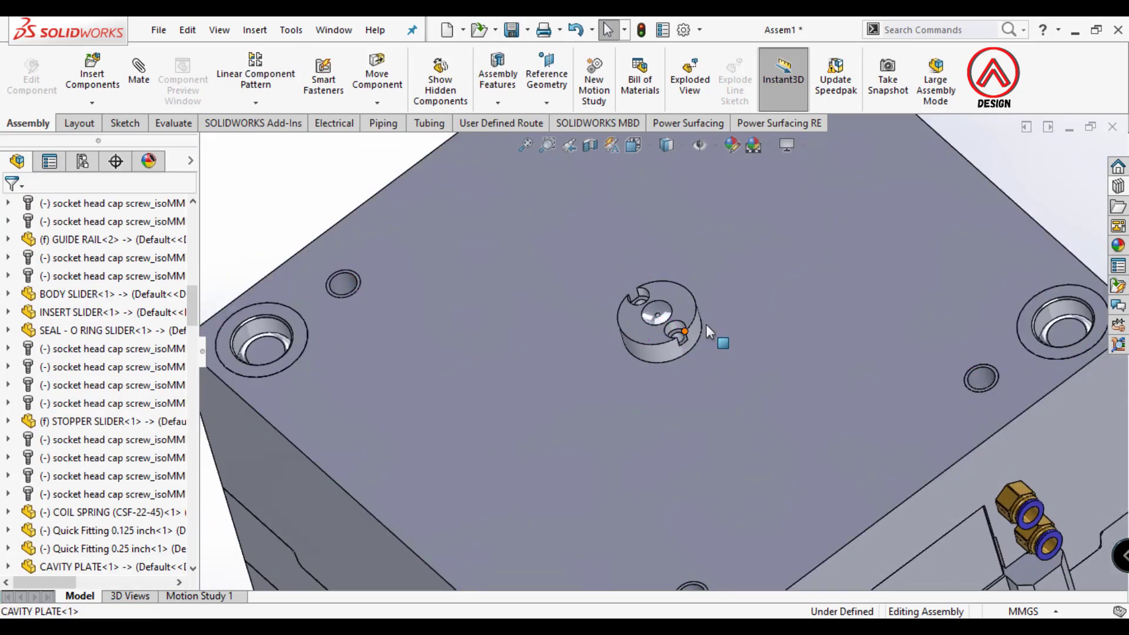
{"action": "scroll", "coordinate": [707, 324], "scroll_direction": "down", "scroll_amount": 5}
- Insert an M6 × 20 ISO 4762 socket head screw into the sprue bush hole
{"action": "left_click", "coordinate": [1118, 206]}
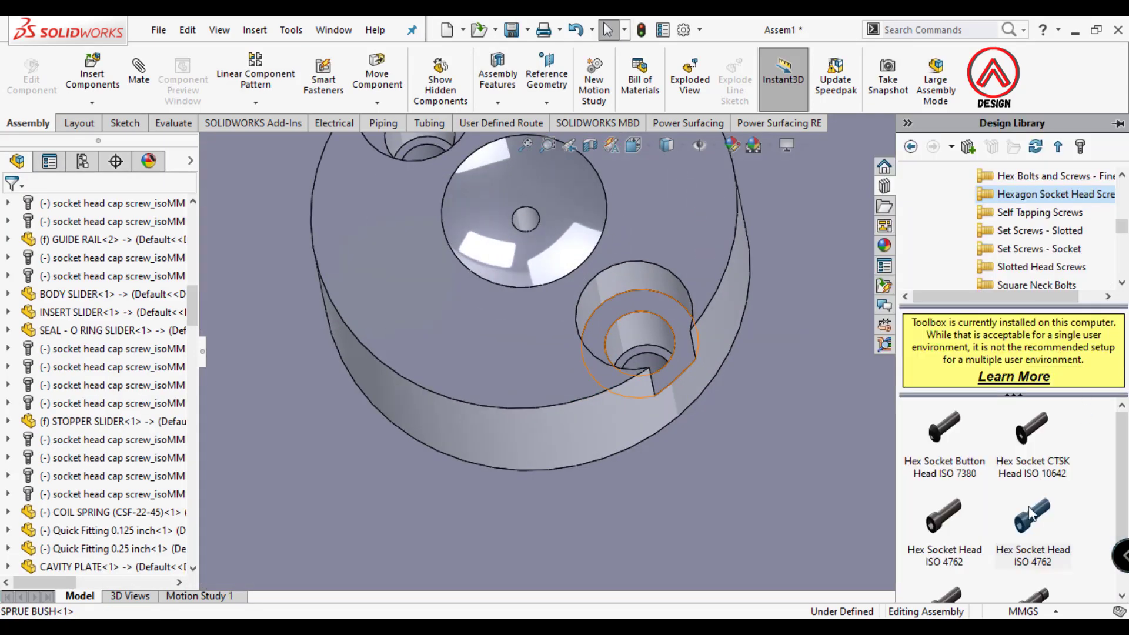
{"action": "left_click_drag", "start_coordinate": [1020, 532], "coordinate": [661, 334]}
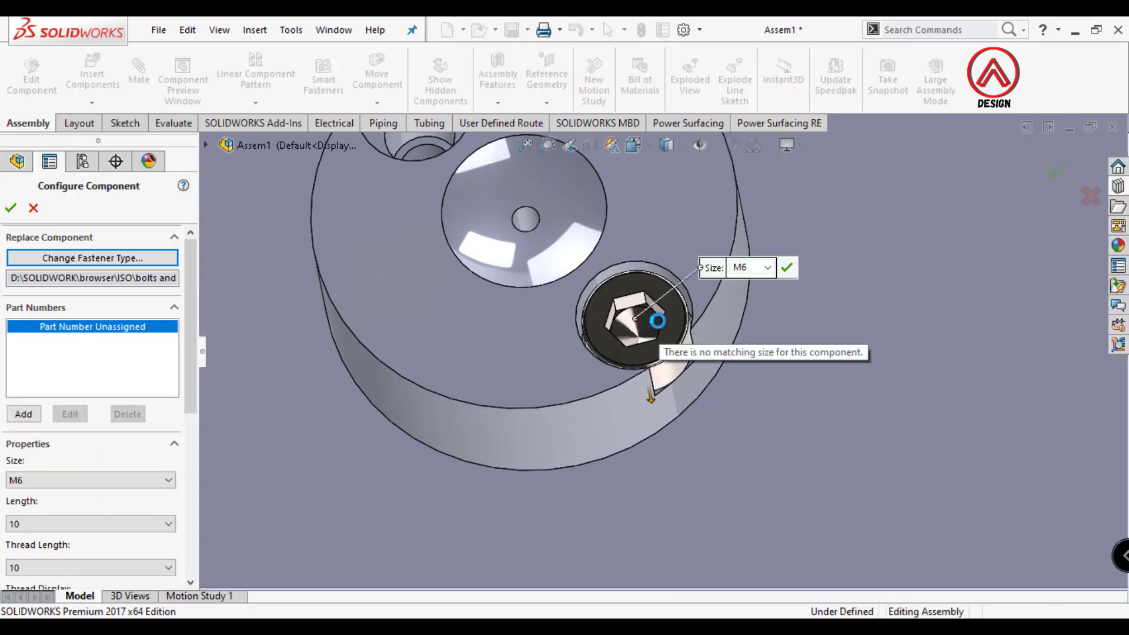
{"action": "scroll", "coordinate": [665, 240], "scroll_direction": "up", "scroll_amount": 5}
{"action": "scroll", "coordinate": [685, 345], "scroll_direction": "up", "scroll_amount": 5}
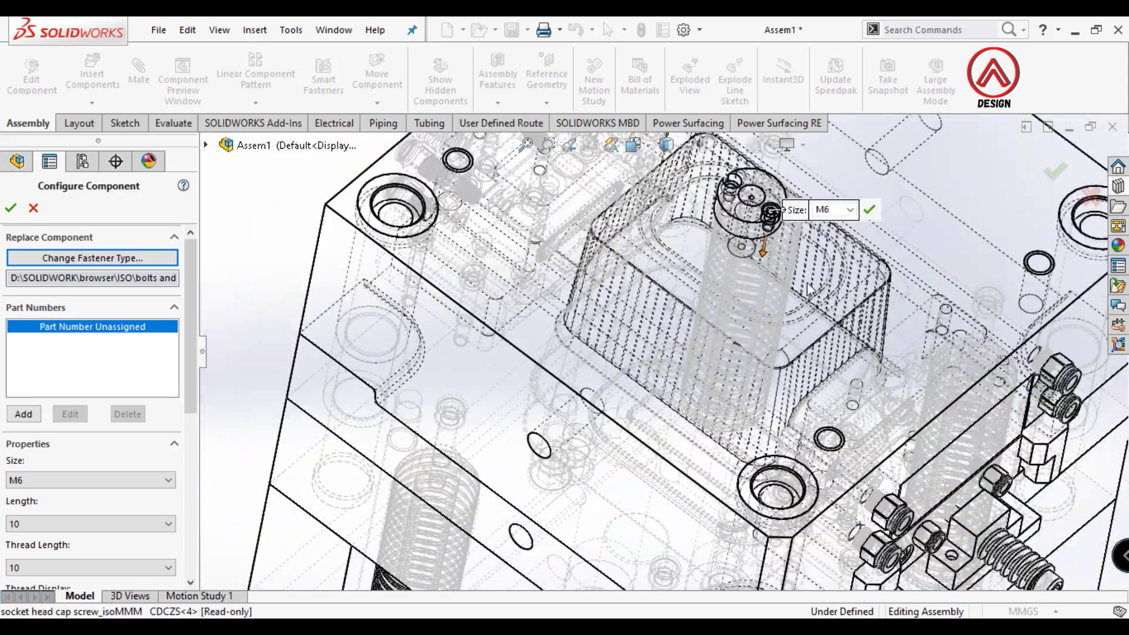
{"action": "middle_click_drag", "start_coordinate": [807, 282], "coordinate": [632, 332]}
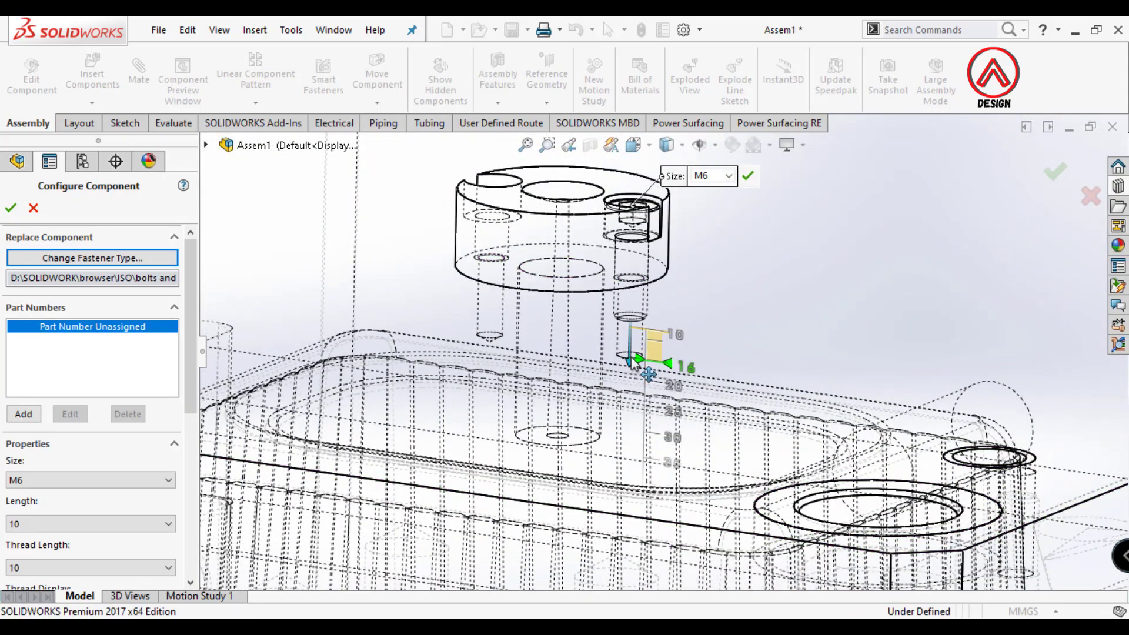
{"action": "left_click", "coordinate": [34, 208]}
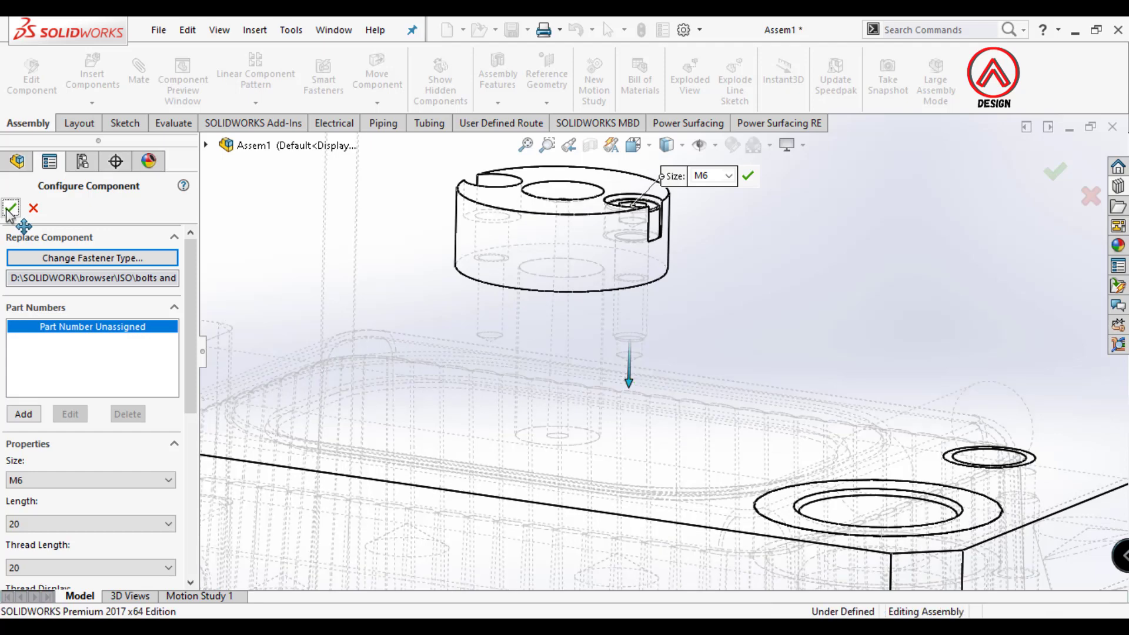
{"action": "key", "text": "Escape"}
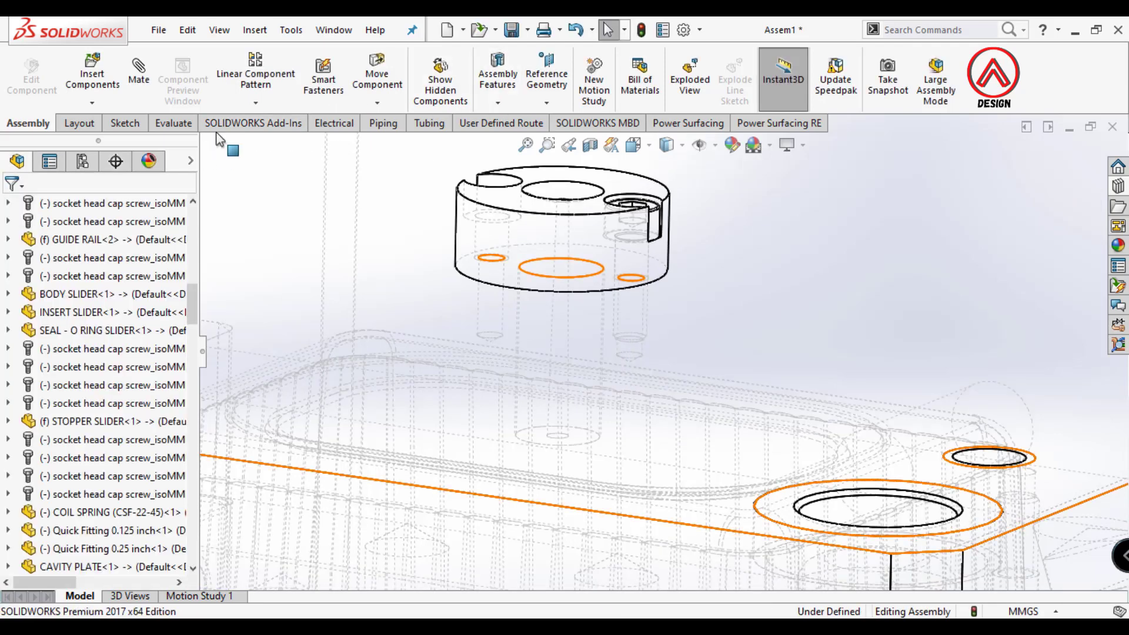
- Circularly pattern the screw to 2 instances around the sprue bush
{"action": "left_click", "coordinate": [252, 147]}
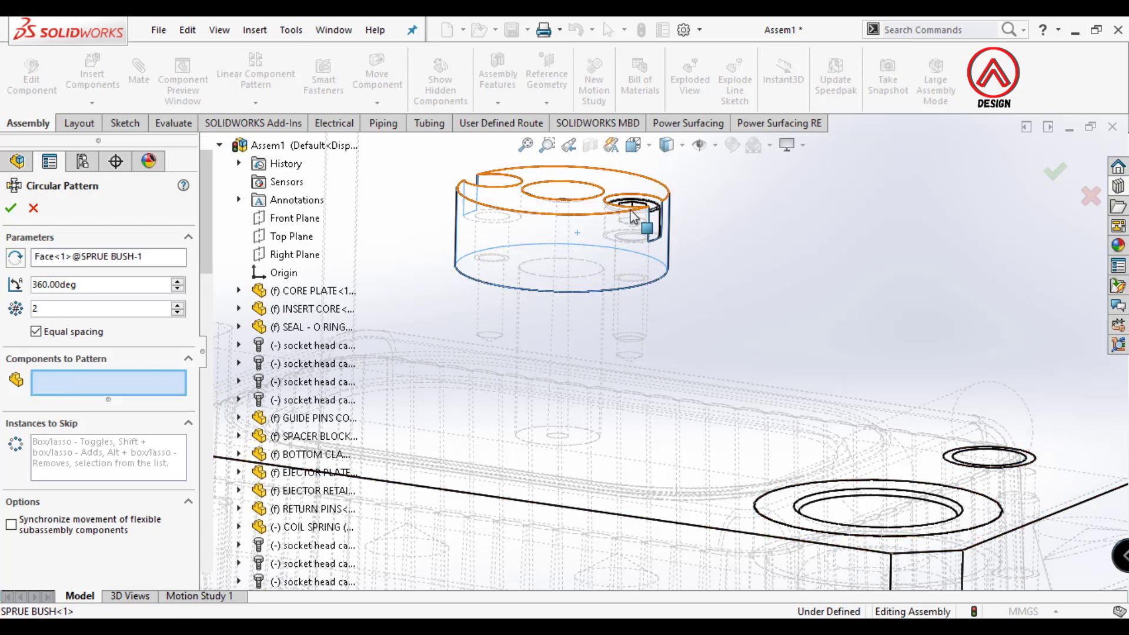
{"action": "scroll", "coordinate": [633, 215], "scroll_direction": "up", "scroll_amount": 3}
{"action": "scroll", "coordinate": [665, 253], "scroll_direction": "down", "scroll_amount": 1}
{"action": "left_click", "coordinate": [641, 276]}
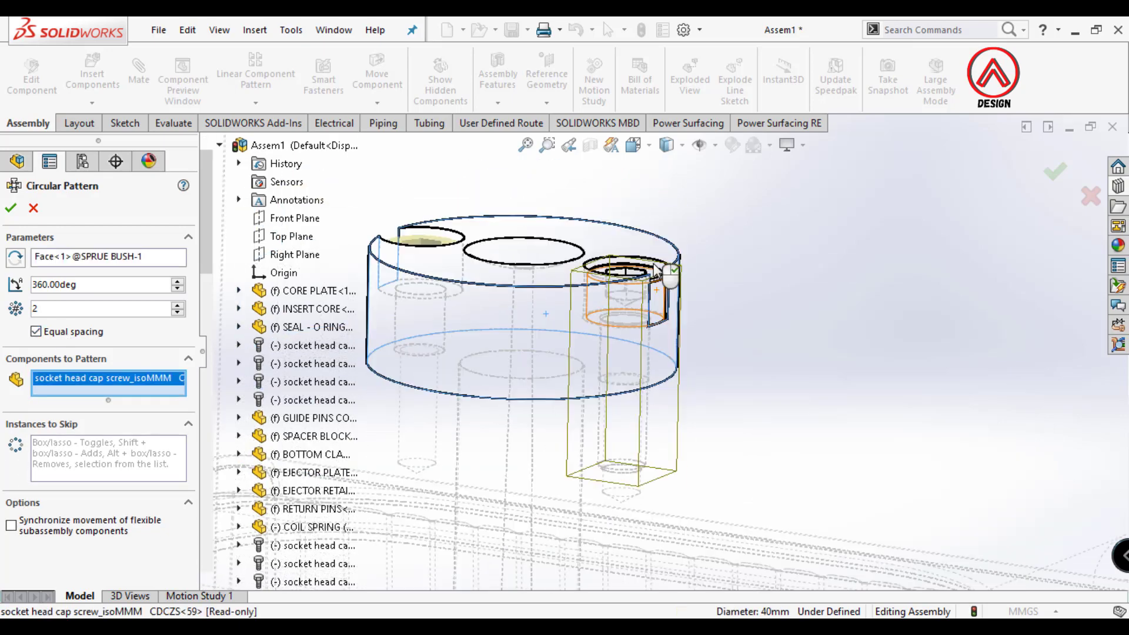
{"action": "left_click", "coordinate": [12, 208]}
{"action": "scroll", "coordinate": [750, 320], "scroll_direction": "down", "scroll_amount": 3}
{"action": "scroll", "coordinate": [842, 275], "scroll_direction": "down", "scroll_amount": 2}
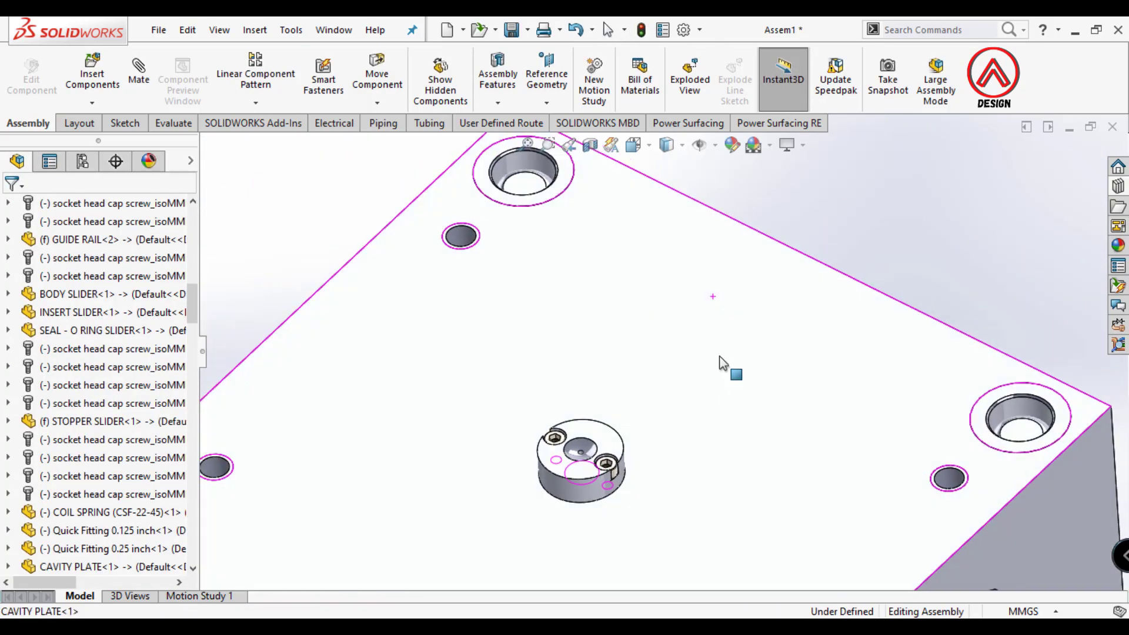
{"action": "scroll", "coordinate": [718, 357], "scroll_direction": "down", "scroll_amount": 4}
- Insert the TOP CLAMP PLATE part and place it above the mold
{"action": "middle_click_drag", "start_coordinate": [706, 362], "coordinate": [672, 370]}
{"action": "left_click", "coordinate": [92, 80]}
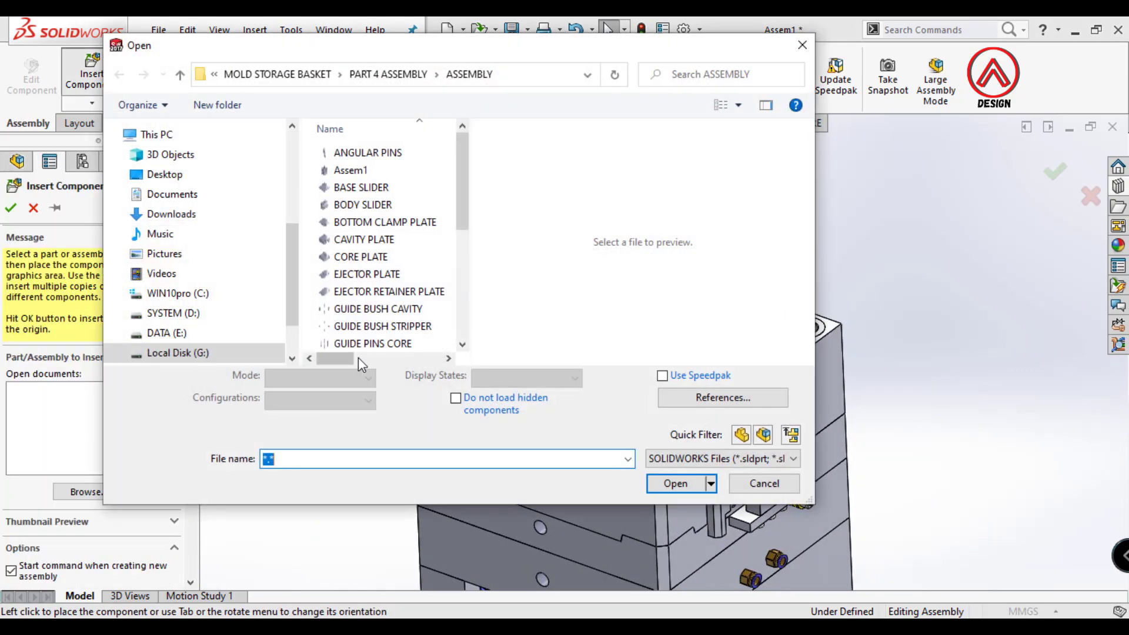
{"action": "scroll", "coordinate": [373, 268], "scroll_direction": "down", "scroll_amount": 3}
{"action": "scroll", "coordinate": [376, 271], "scroll_direction": "up", "scroll_amount": 3}
{"action": "scroll", "coordinate": [385, 277], "scroll_direction": "down", "scroll_amount": 3}
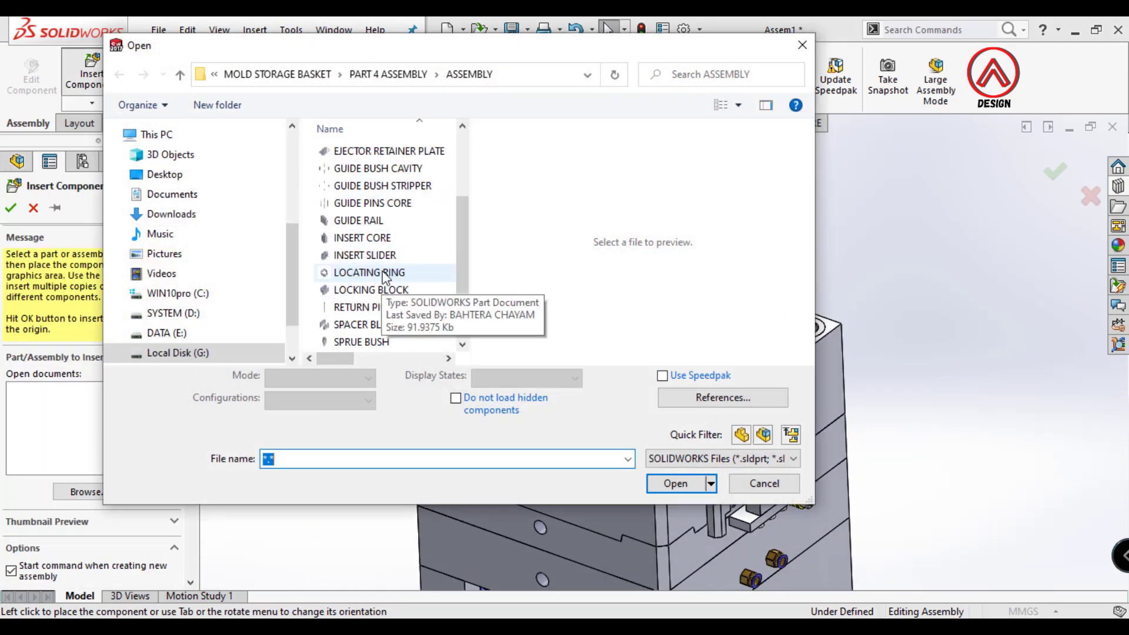
{"action": "left_click", "coordinate": [364, 344]}
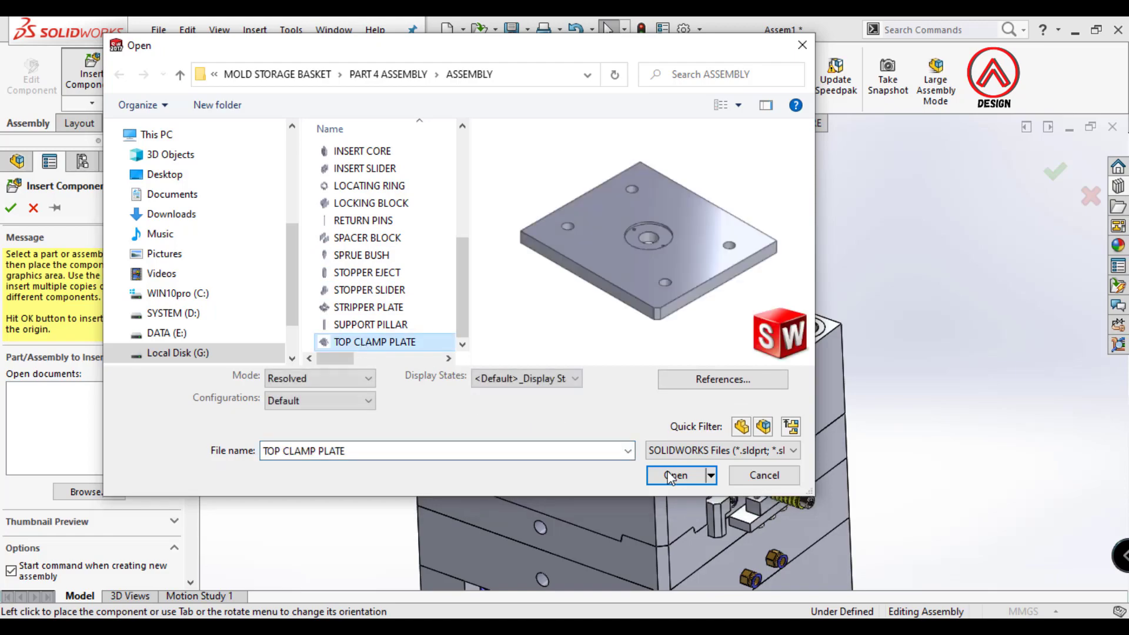
{"action": "left_click", "coordinate": [683, 483]}
{"action": "left_click", "coordinate": [443, 205]}
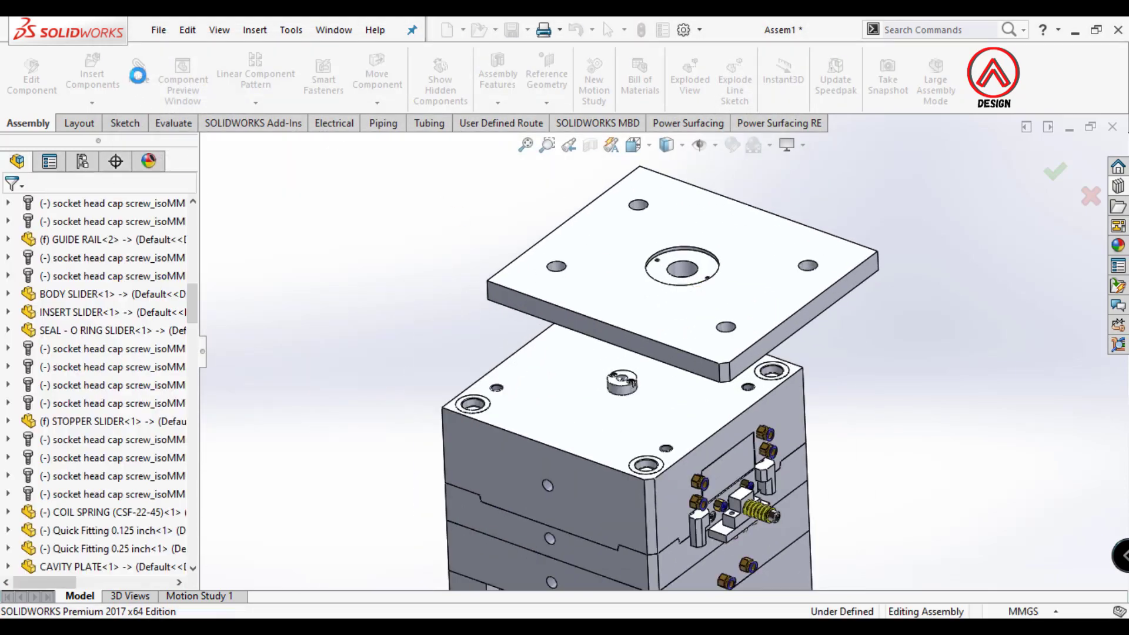
- Align two top clamp plate holes with the cavity plate holes using Concentric mates
{"action": "left_click", "coordinate": [559, 270]}
{"action": "scroll", "coordinate": [529, 394], "scroll_direction": "down", "scroll_amount": 3}
{"action": "scroll", "coordinate": [517, 441], "scroll_direction": "down", "scroll_amount": 5}
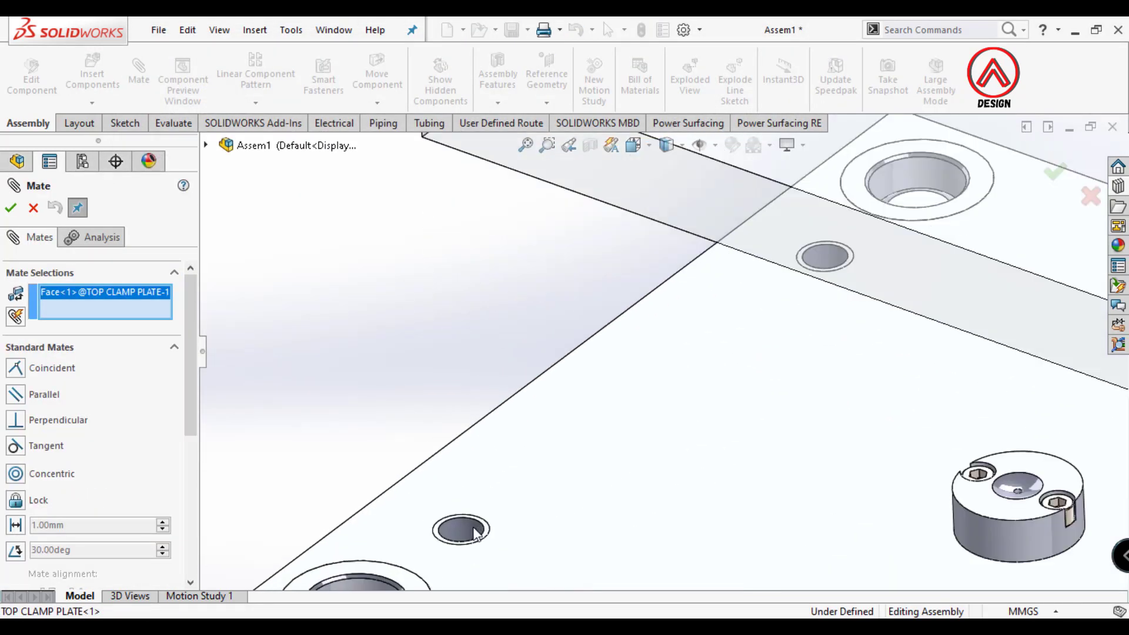
{"action": "scroll", "coordinate": [494, 517], "scroll_direction": "down", "scroll_amount": 5}
{"action": "left_click", "coordinate": [488, 529]}
{"action": "left_click", "coordinate": [471, 556]}
{"action": "scroll", "coordinate": [471, 556], "scroll_direction": "up", "scroll_amount": 10}
{"action": "scroll", "coordinate": [829, 294], "scroll_direction": "down", "scroll_amount": 3}
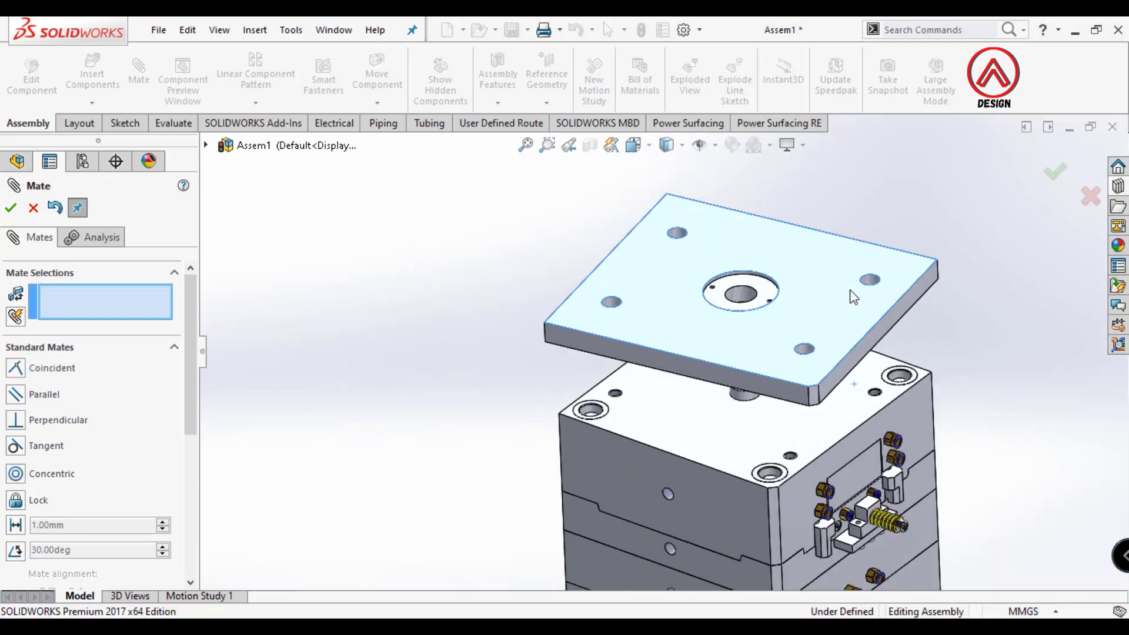
{"action": "scroll", "coordinate": [831, 297], "scroll_direction": "down", "scroll_amount": 3}
{"action": "left_click", "coordinate": [831, 297]}
{"action": "scroll", "coordinate": [817, 526], "scroll_direction": "down", "scroll_amount": 3}
{"action": "left_click", "coordinate": [789, 520]}
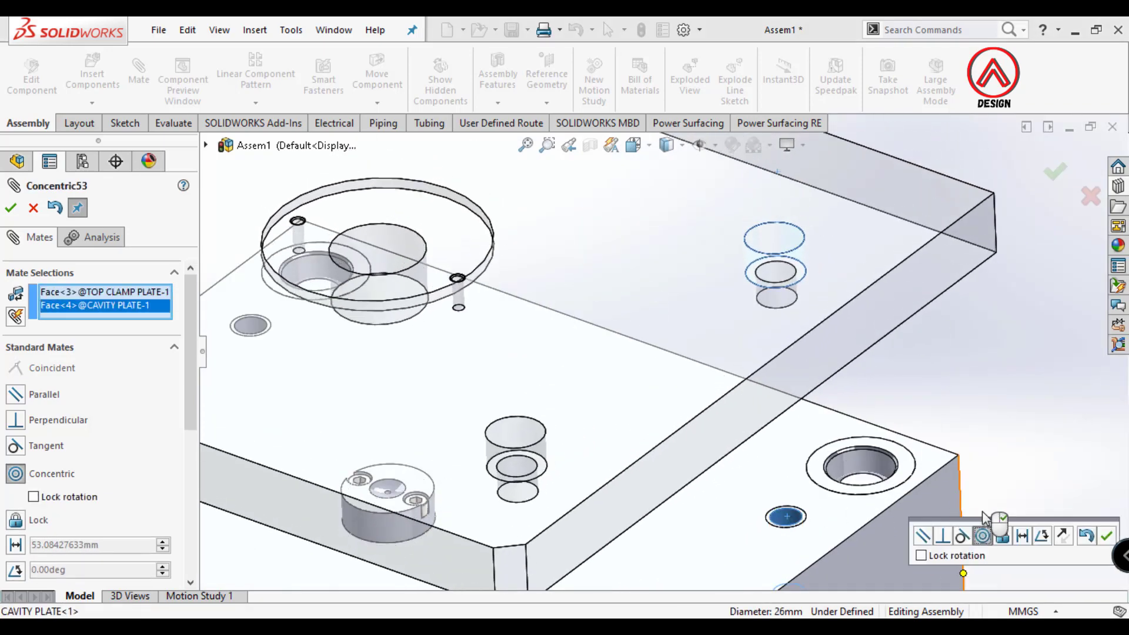
{"action": "left_click", "coordinate": [1087, 536]}
- Mate the top clamp plate underside coincident with the cavity plate face, then close Mate
{"action": "left_click", "coordinate": [781, 478]}
{"action": "middle_click_drag", "start_coordinate": [781, 479], "coordinate": [800, 246]}
{"action": "left_click", "coordinate": [800, 246]}
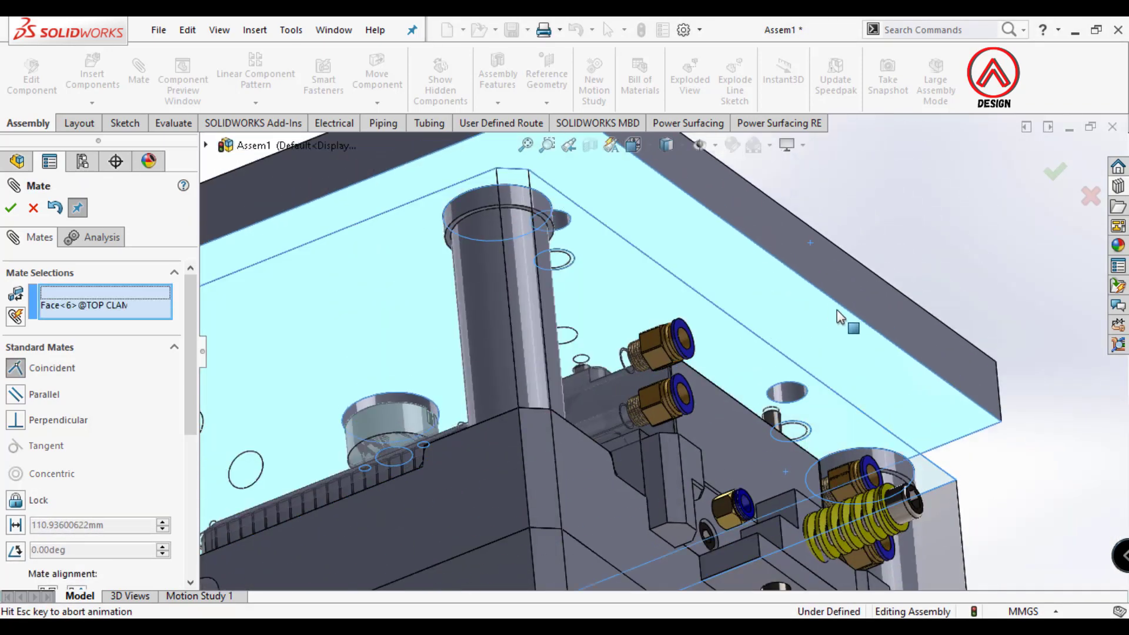
{"action": "left_click", "coordinate": [1075, 299]}
{"action": "middle_click_drag", "start_coordinate": [1075, 299], "coordinate": [630, 465]}
{"action": "scroll", "coordinate": [601, 213], "scroll_direction": "down", "scroll_amount": 2}
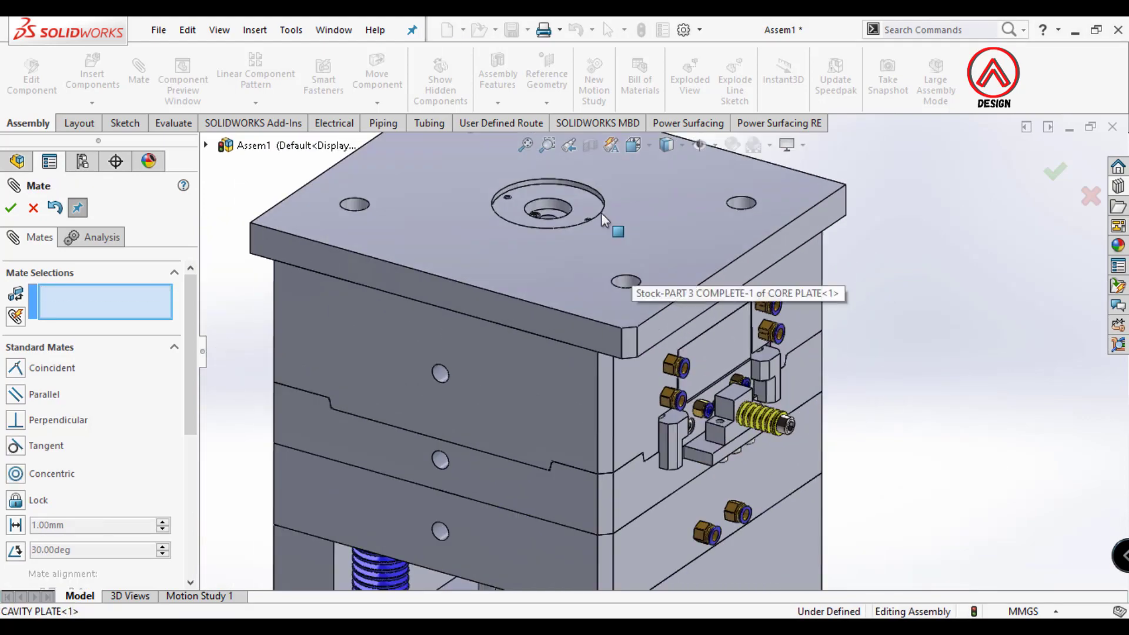
{"action": "scroll", "coordinate": [538, 247], "scroll_direction": "down", "scroll_amount": 3}
{"action": "scroll", "coordinate": [538, 247], "scroll_direction": "down", "scroll_amount": 2}
{"action": "left_click", "coordinate": [11, 208]}
{"action": "key", "text": "f"}
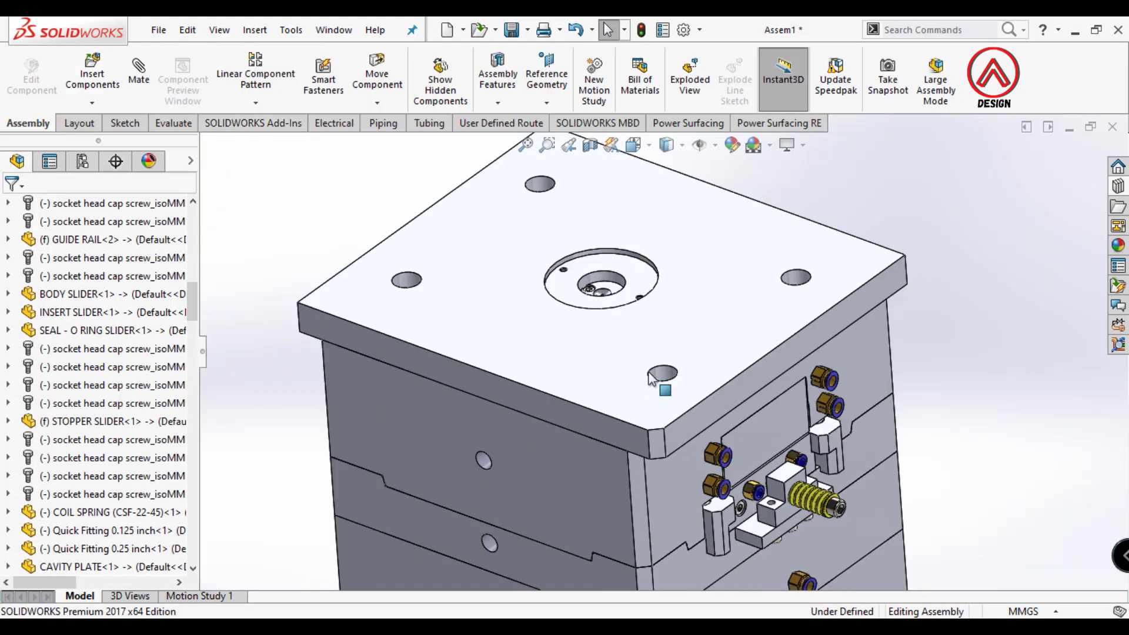
{"action": "middle_click_drag", "start_coordinate": [676, 499], "coordinate": [682, 346]}
- Drop an M16 Hex Socket Head ISO 4762 screw into a plate hole, lengthened to 45
{"action": "scroll", "coordinate": [642, 371], "scroll_direction": "down", "scroll_amount": 5}
{"action": "scroll", "coordinate": [642, 370], "scroll_direction": "down", "scroll_amount": 3}
{"action": "left_click", "coordinate": [1118, 186]}
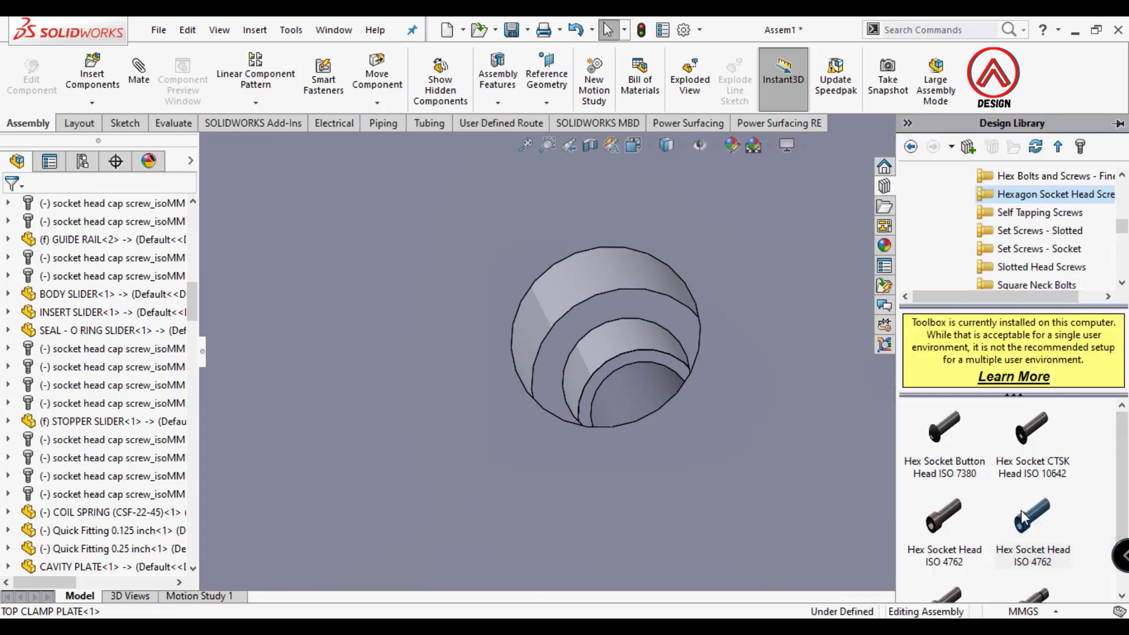
{"action": "mouse_move", "coordinate": [1021, 510]}
{"action": "left_mouse_down"}
{"action": "mouse_move", "coordinate": [647, 383]}
{"action": "mouse_move", "coordinate": [636, 391]}
{"action": "left_mouse_up"}
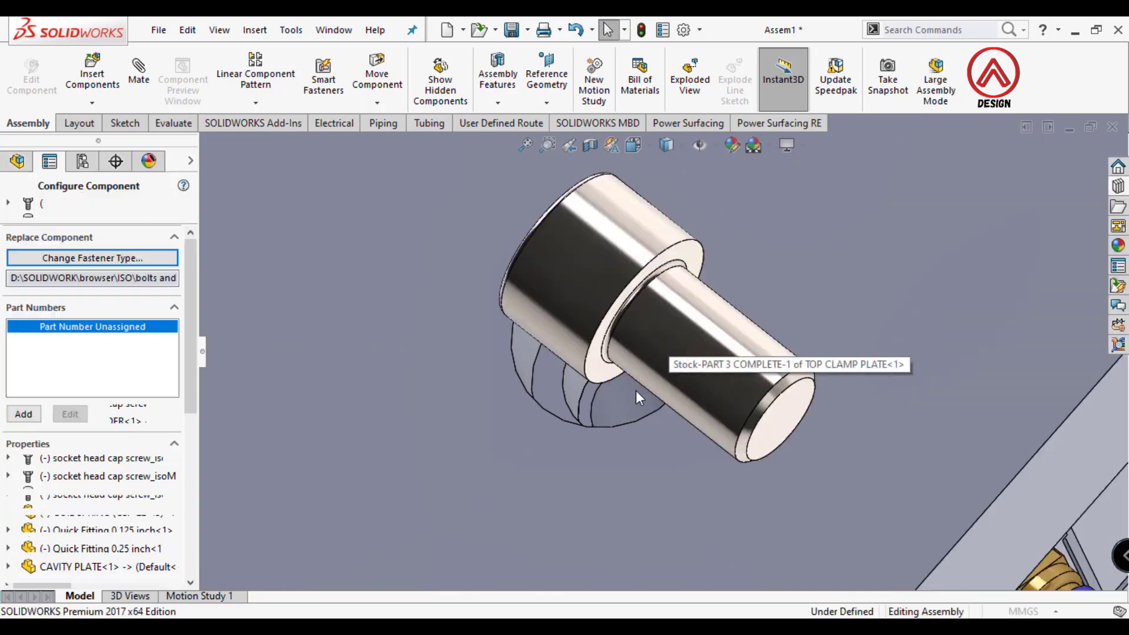
{"action": "left_click", "coordinate": [669, 238]}
{"action": "scroll", "coordinate": [666, 304], "scroll_direction": "up", "scroll_amount": 5}
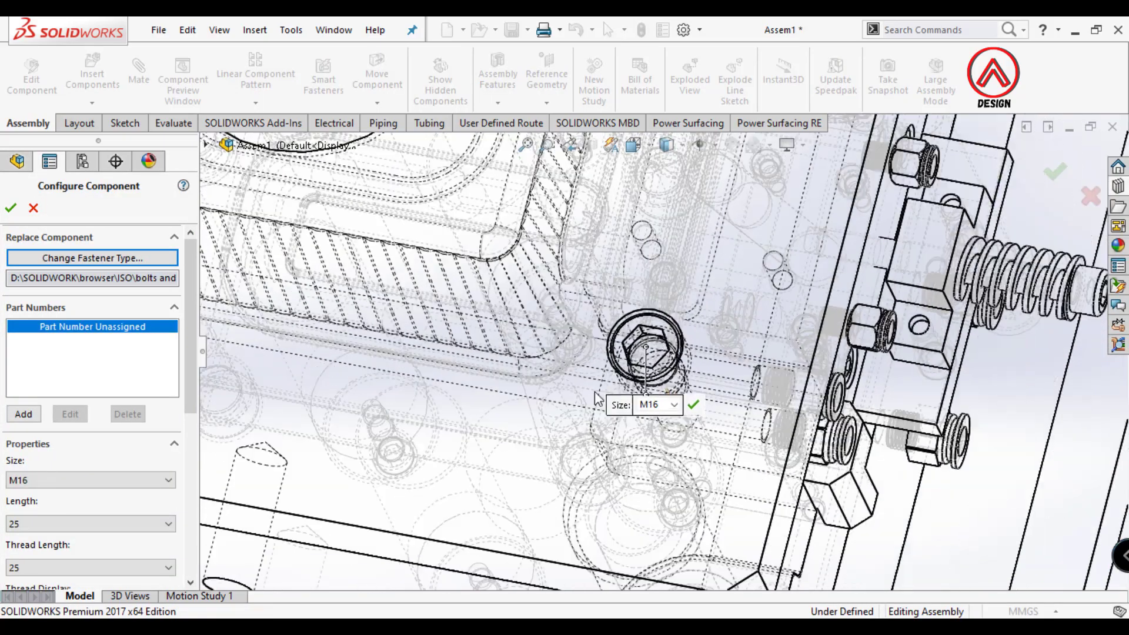
{"action": "scroll", "coordinate": [666, 305], "scroll_direction": "down", "scroll_amount": 3}
{"action": "scroll", "coordinate": [665, 305], "scroll_direction": "up", "scroll_amount": 4}
{"action": "scroll", "coordinate": [676, 242], "scroll_direction": "down", "scroll_amount": 4}
{"action": "mouse_move", "coordinate": [675, 242]}
{"action": "middle_mouse_down"}
{"action": "mouse_move", "coordinate": [825, 253]}
{"action": "mouse_move", "coordinate": [756, 291]}
{"action": "middle_mouse_up"}
{"action": "left_click_drag", "start_coordinate": [746, 345], "coordinate": [745, 358]}
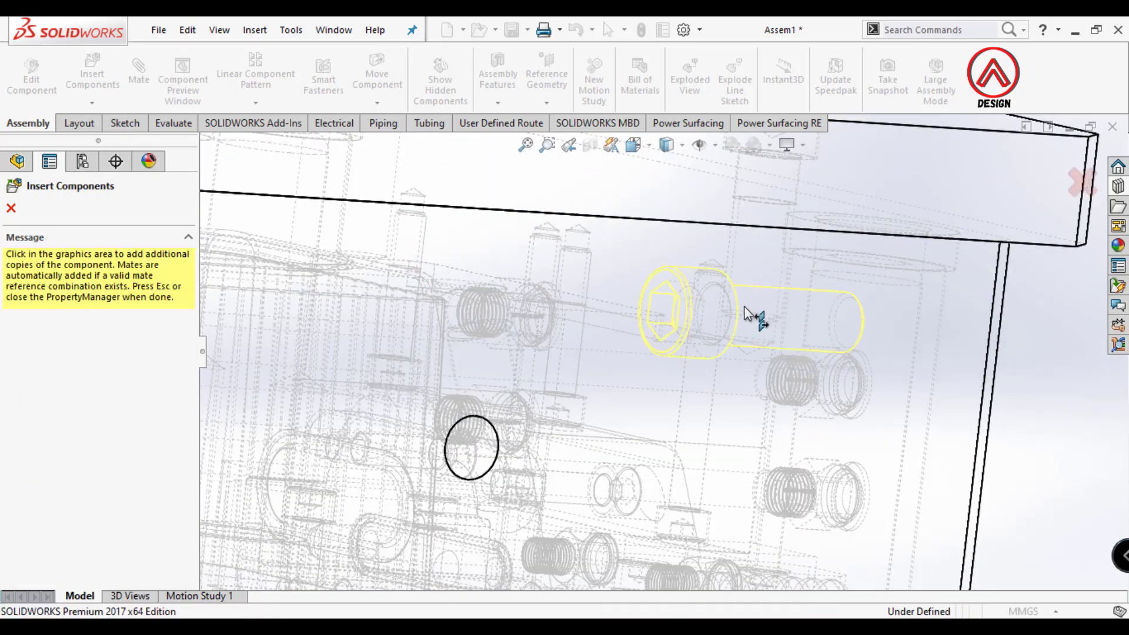
- Place M16 screw copies in the remaining top clamp plate corner holes
{"action": "middle_click_drag", "start_coordinate": [746, 314], "coordinate": [529, 353]}
{"action": "scroll", "coordinate": [567, 310], "scroll_direction": "up", "scroll_amount": 5}
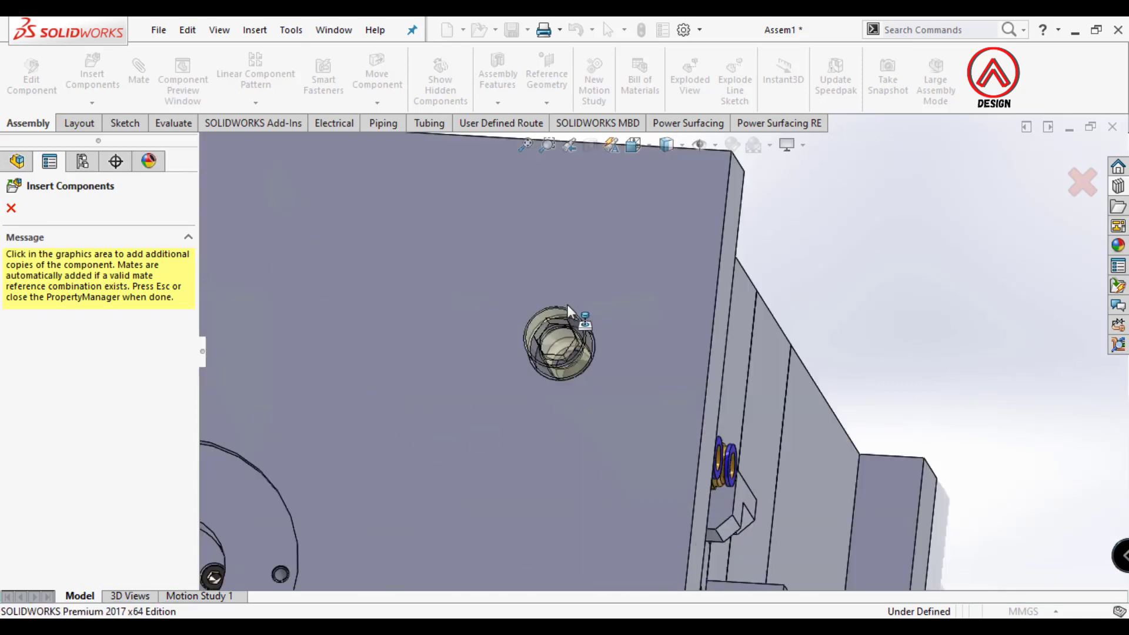
{"action": "scroll", "coordinate": [568, 310], "scroll_direction": "up", "scroll_amount": 3}
{"action": "scroll", "coordinate": [608, 364], "scroll_direction": "down", "scroll_amount": 5}
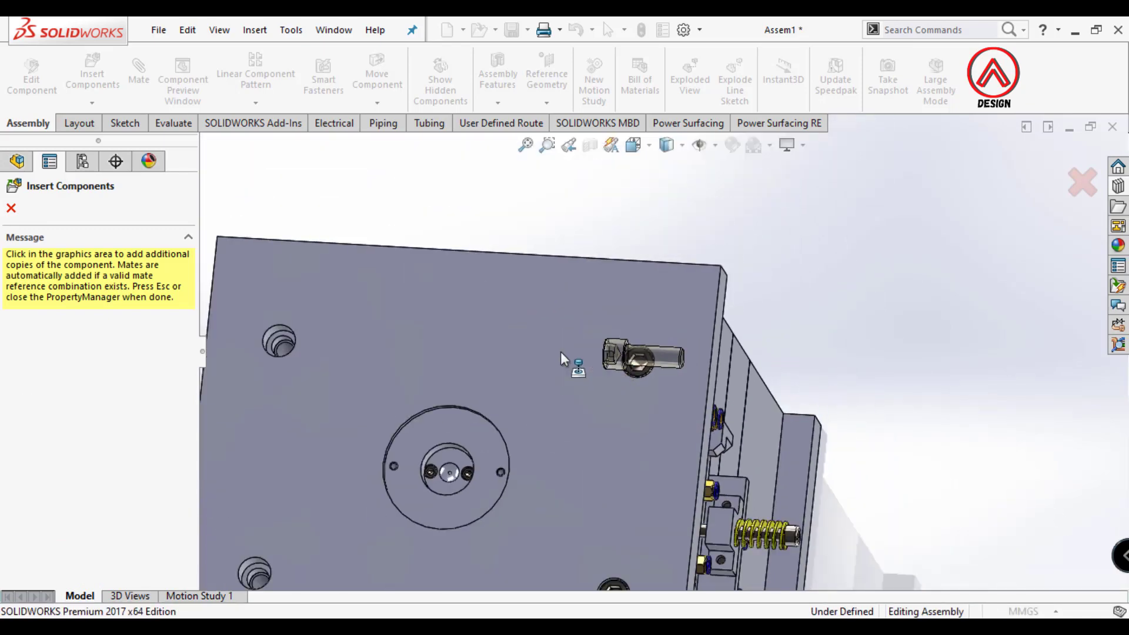
{"action": "middle_click_drag", "start_coordinate": [560, 351], "coordinate": [503, 350]}
{"action": "scroll", "coordinate": [595, 305], "scroll_direction": "up", "scroll_amount": 5}
{"action": "scroll", "coordinate": [628, 410], "scroll_direction": "down", "scroll_amount": 5}
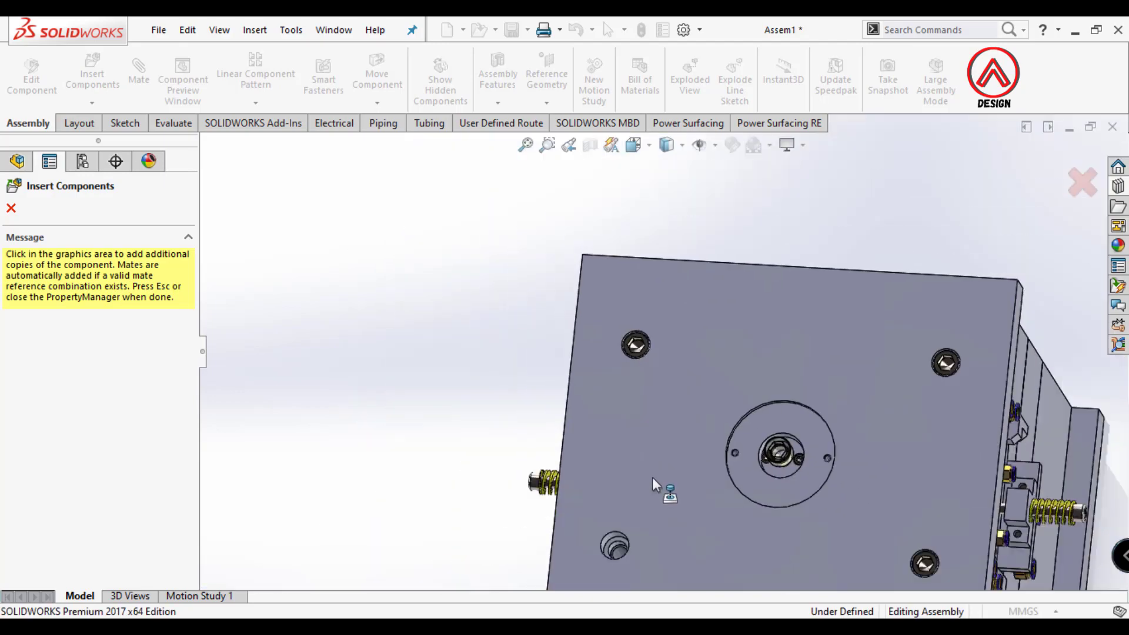
{"action": "scroll", "coordinate": [583, 400], "scroll_direction": "up", "scroll_amount": 4}
{"action": "scroll", "coordinate": [575, 319], "scroll_direction": "up", "scroll_amount": 2}
{"action": "scroll", "coordinate": [643, 360], "scroll_direction": "down", "scroll_amount": 3}
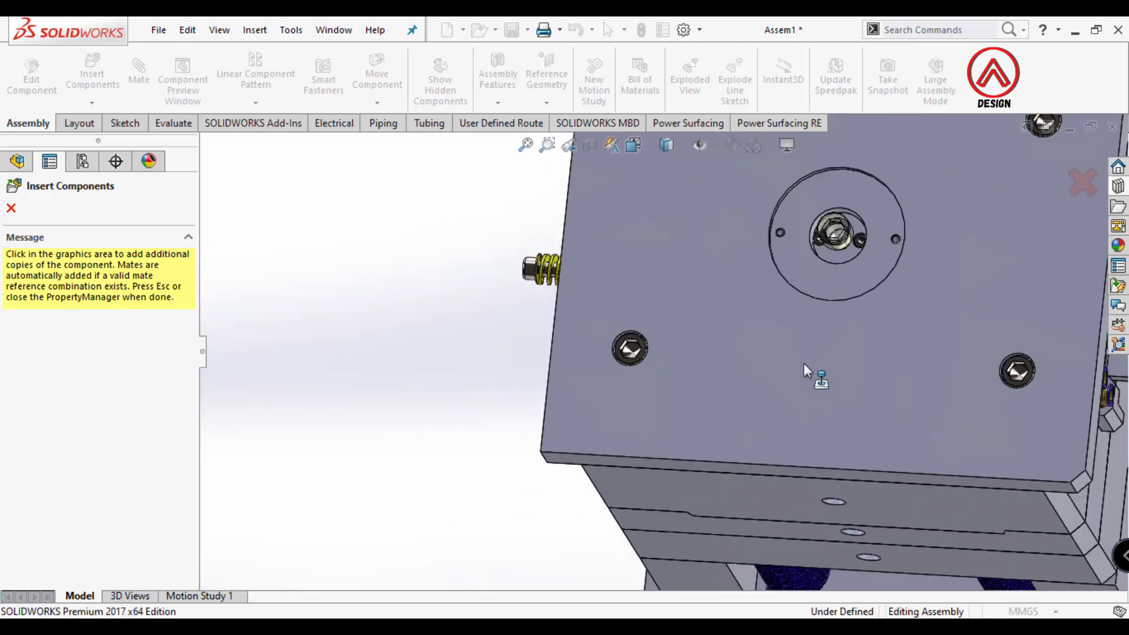
{"action": "scroll", "coordinate": [803, 362], "scroll_direction": "down", "scroll_amount": 3}
{"action": "left_click", "coordinate": [11, 207]}
{"action": "scroll", "coordinate": [764, 294], "scroll_direction": "down", "scroll_amount": 2}
{"action": "scroll", "coordinate": [838, 261], "scroll_direction": "up", "scroll_amount": 3}
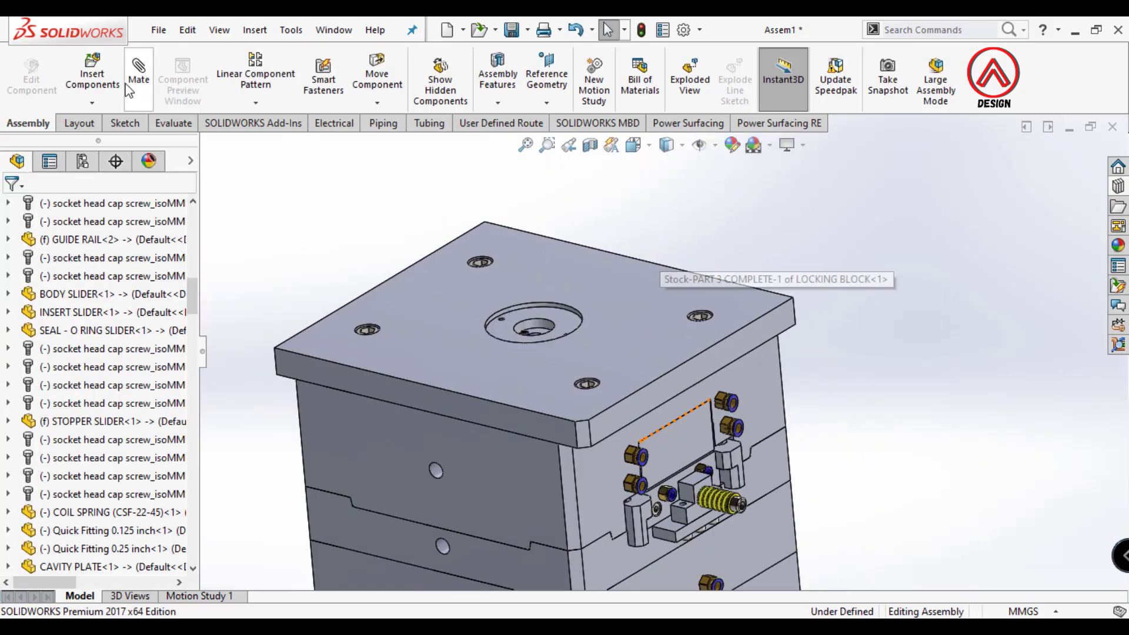
{"action": "left_click", "coordinate": [92, 74]}
- Insert the LOCATING RING and centre its bore concentric with the plate's central hole
{"action": "scroll", "coordinate": [375, 241], "scroll_direction": "down", "scroll_amount": 3}
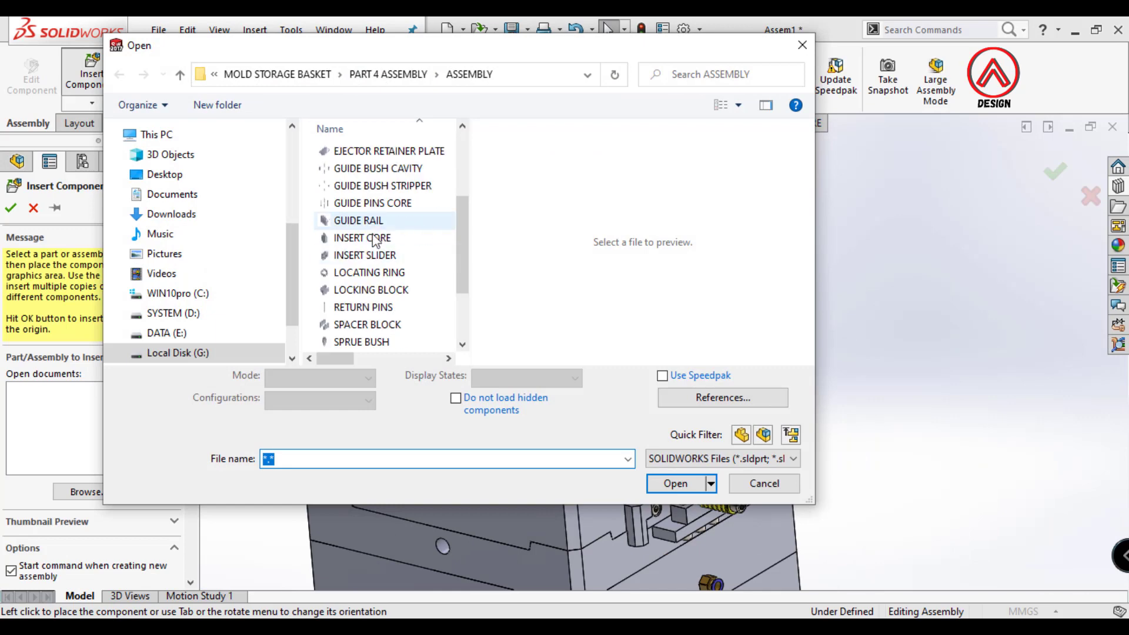
{"action": "double_click", "coordinate": [371, 274]}
{"action": "left_click", "coordinate": [138, 74]}
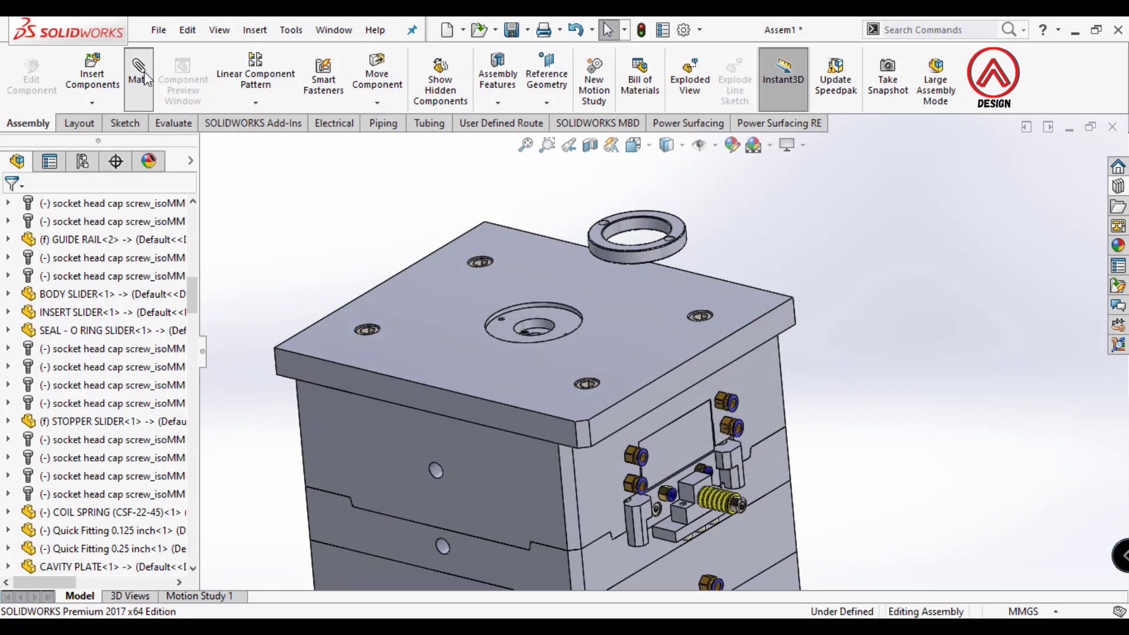
{"action": "scroll", "coordinate": [560, 352], "scroll_direction": "up", "scroll_amount": 5}
{"action": "left_click", "coordinate": [581, 369]}
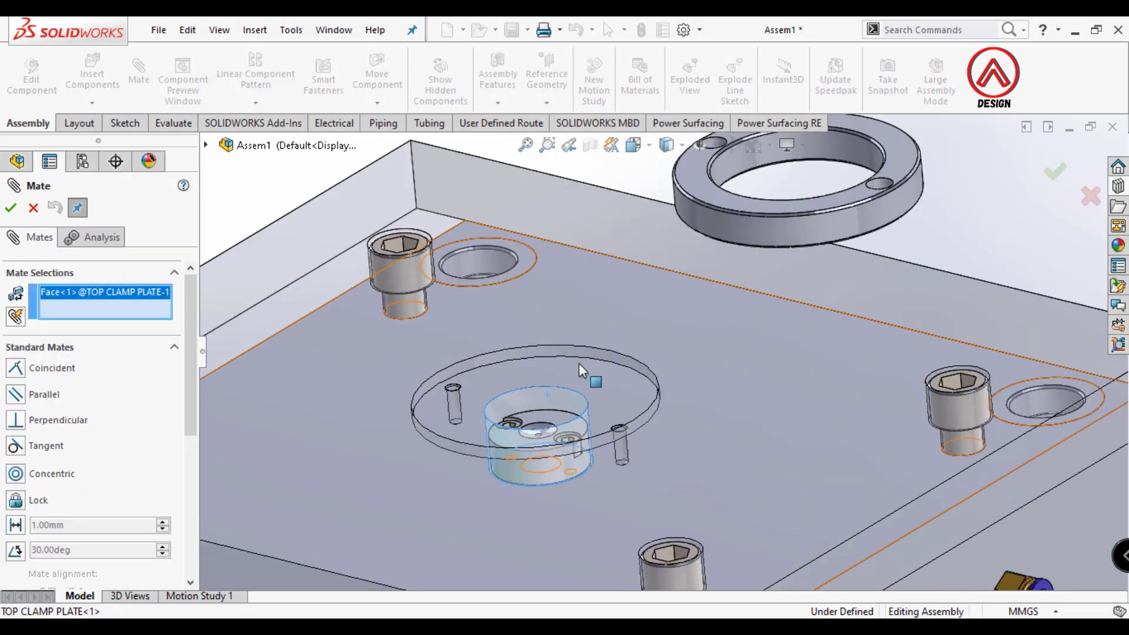
{"action": "left_click", "coordinate": [679, 347]}
{"action": "left_click", "coordinate": [889, 300]}
- Align a locating ring screw hole concentric with a top clamp plate screw hole
{"action": "scroll", "coordinate": [539, 458], "scroll_direction": "down", "scroll_amount": 5}
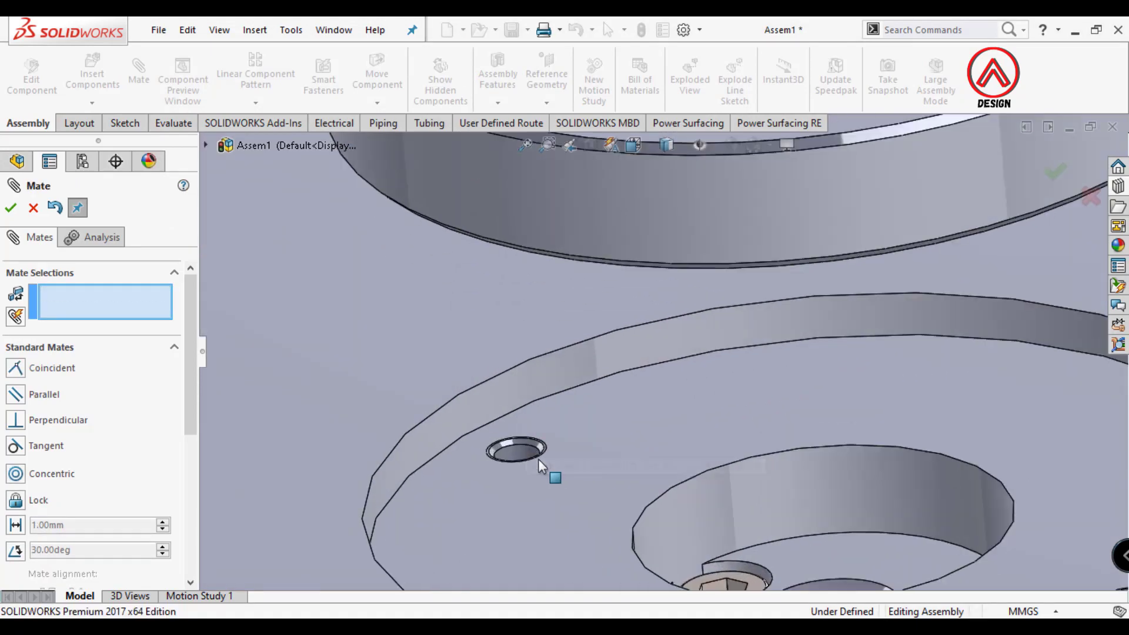
{"action": "left_click", "coordinate": [517, 453]}
{"action": "scroll", "coordinate": [654, 239], "scroll_direction": "up", "scroll_amount": 5}
{"action": "scroll", "coordinate": [627, 259], "scroll_direction": "down", "scroll_amount": 3}
{"action": "left_click", "coordinate": [615, 260]}
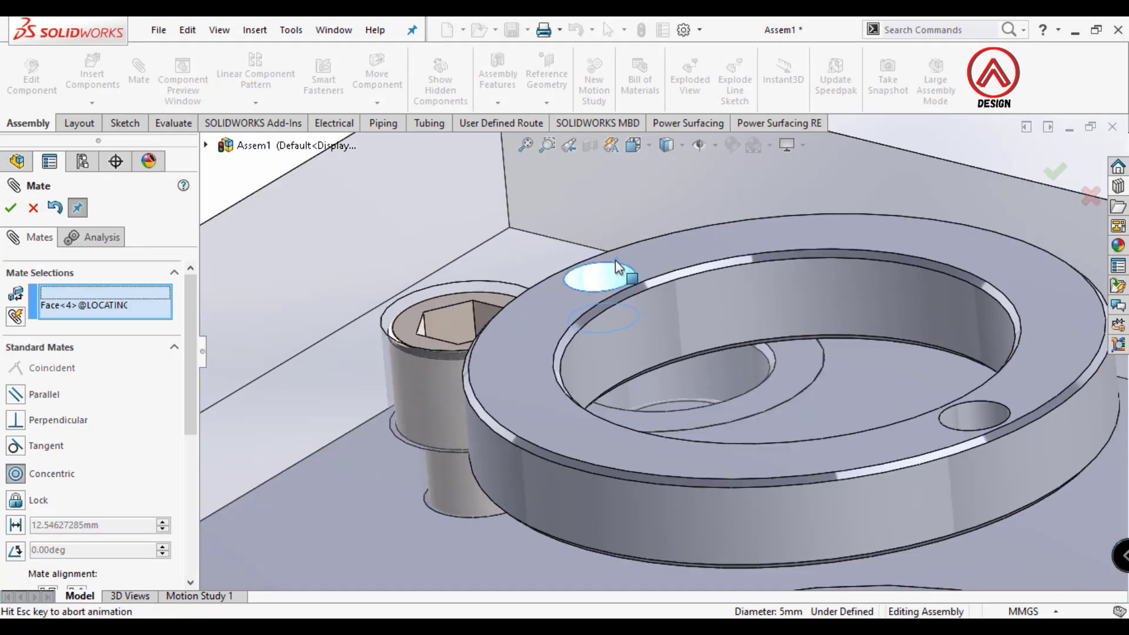
{"action": "left_click", "coordinate": [860, 222]}
- Seat the ring's bottom face coincident on the plate top, then close Mate
{"action": "scroll", "coordinate": [728, 312], "scroll_direction": "up", "scroll_amount": 5}
{"action": "scroll", "coordinate": [695, 273], "scroll_direction": "down", "scroll_amount": 5}
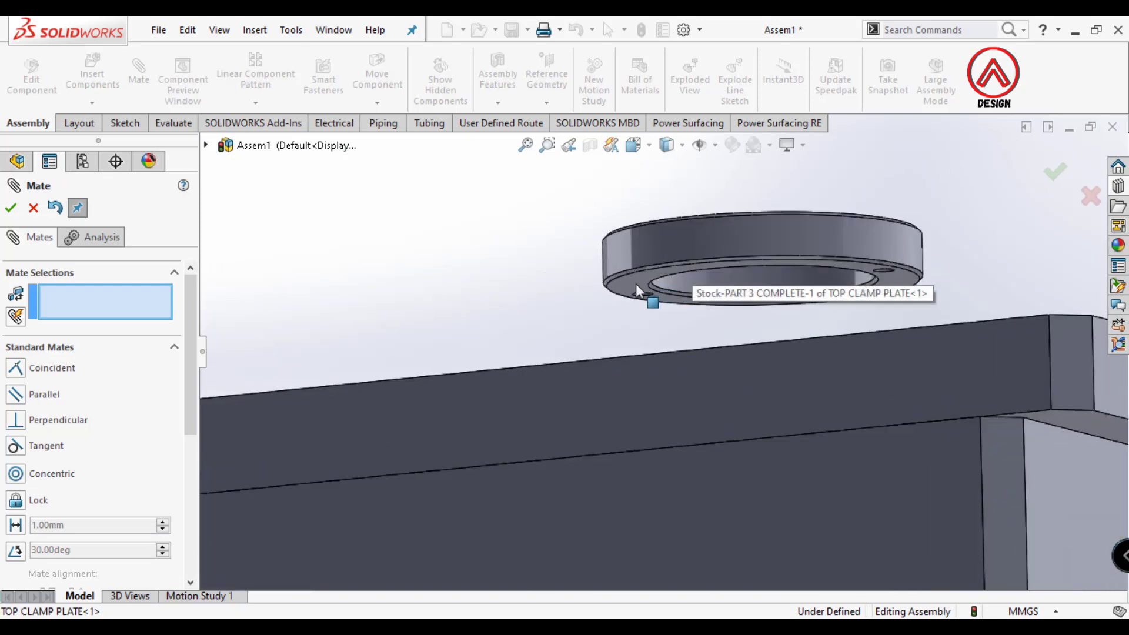
{"action": "left_click", "coordinate": [638, 288]}
{"action": "left_click", "coordinate": [668, 491]}
{"action": "left_click", "coordinate": [1039, 570]}
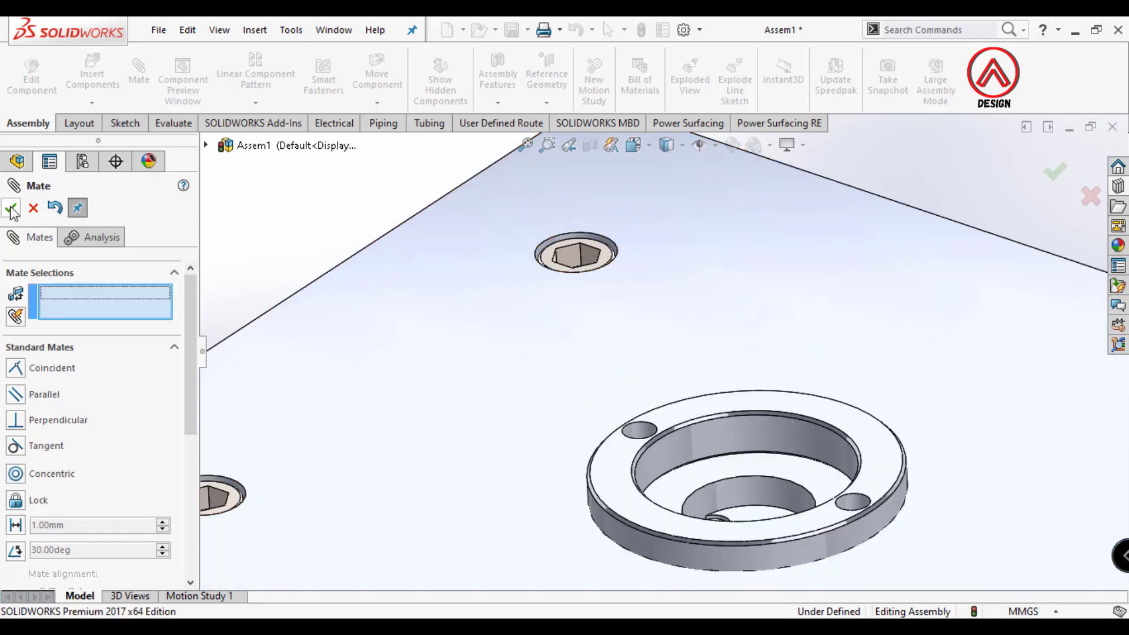
{"action": "left_click", "coordinate": [10, 208]}
{"action": "scroll", "coordinate": [751, 369], "scroll_direction": "down", "scroll_amount": 3}
{"action": "scroll", "coordinate": [750, 368], "scroll_direction": "down", "scroll_amount": 3}
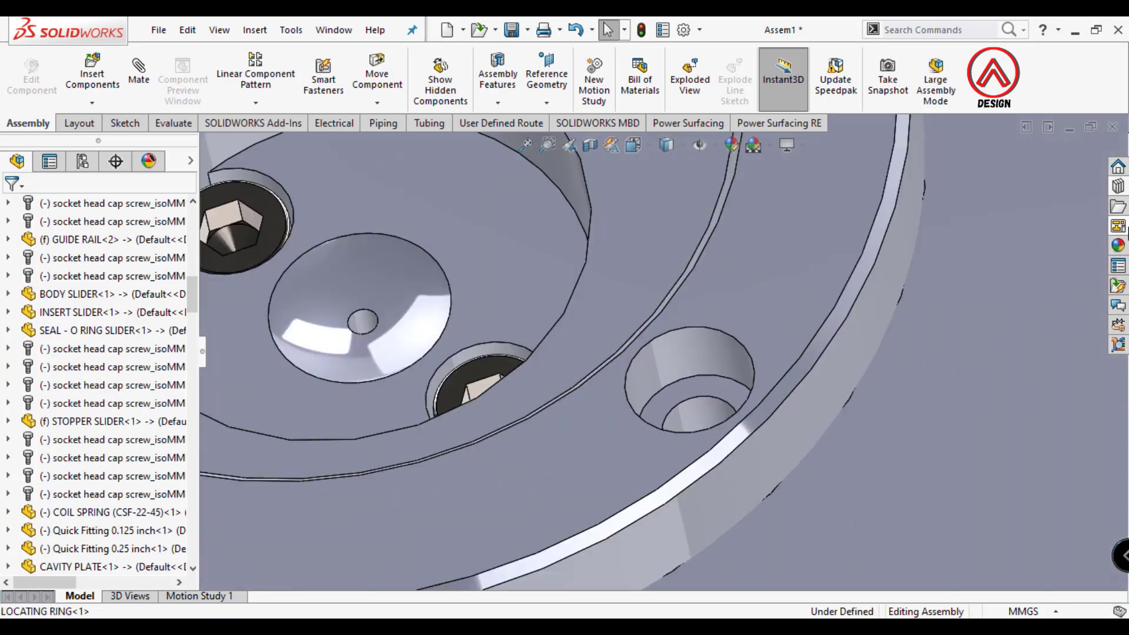
{"action": "left_click", "coordinate": [1118, 187]}
- Fit M6 Hex Socket Head ISO 4762 screws into the locating ring holes, back in shaded view
{"action": "left_click_drag", "start_coordinate": [1023, 516], "coordinate": [704, 397]}
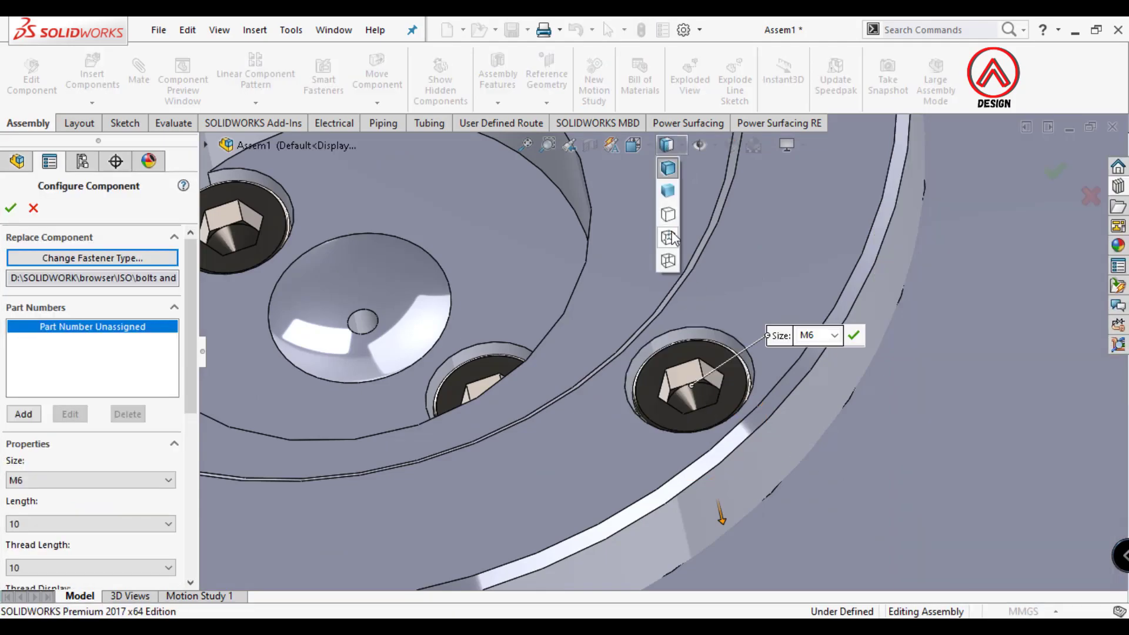
{"action": "left_click", "coordinate": [668, 238]}
{"action": "middle_click_drag", "start_coordinate": [765, 383], "coordinate": [880, 340]}
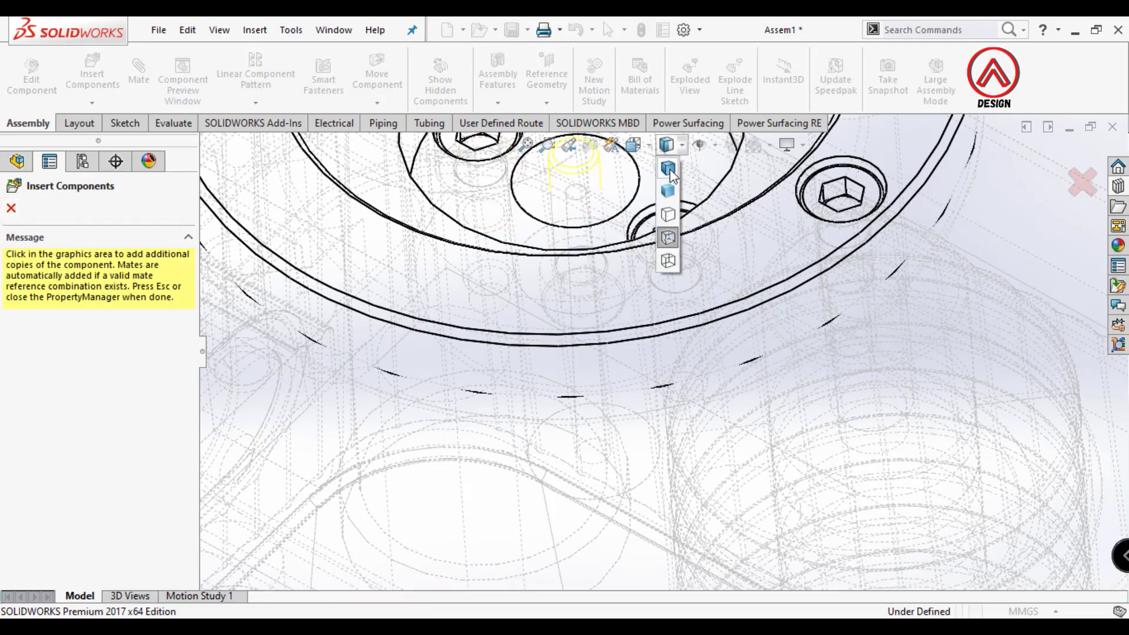
{"action": "left_click", "coordinate": [669, 169]}
{"action": "scroll", "coordinate": [632, 324], "scroll_direction": "up", "scroll_amount": 5}
{"action": "scroll", "coordinate": [150, 423], "scroll_direction": "down", "scroll_amount": 3}
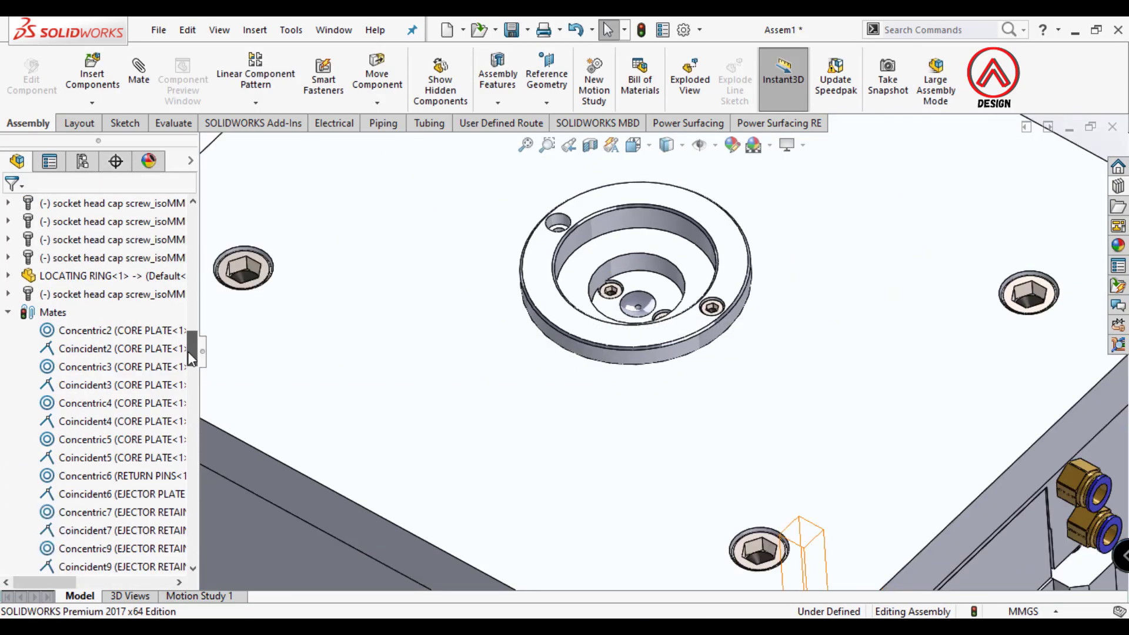
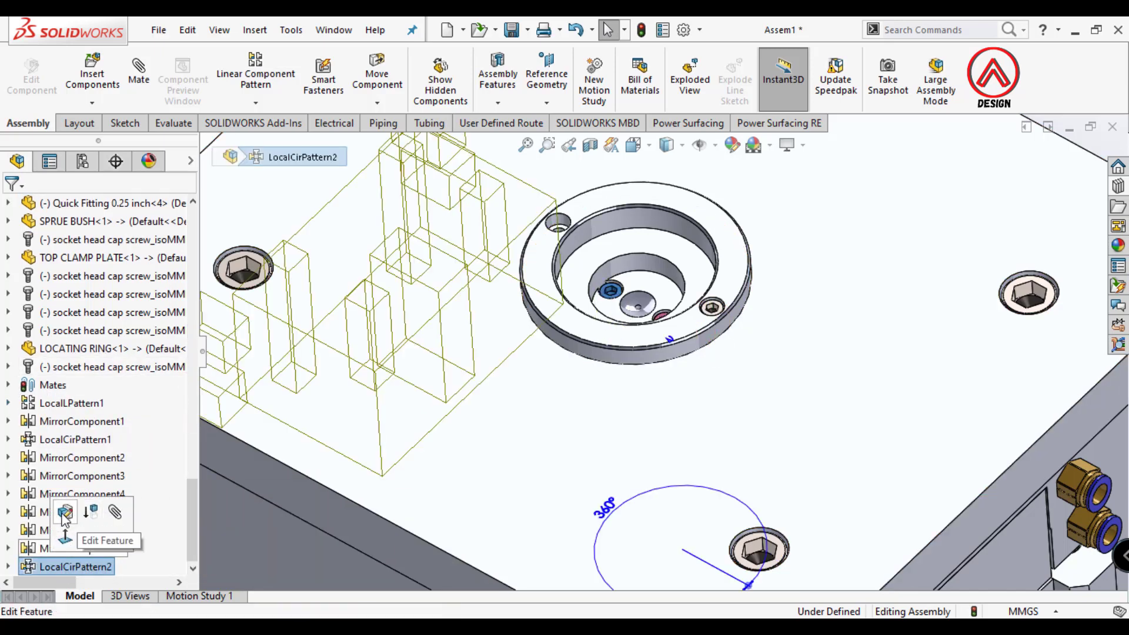
- Zoom around the locating ring to check the two-instance M6 cap screw pattern
{"action": "scroll", "coordinate": [666, 351], "scroll_direction": "down", "scroll_amount": 3}
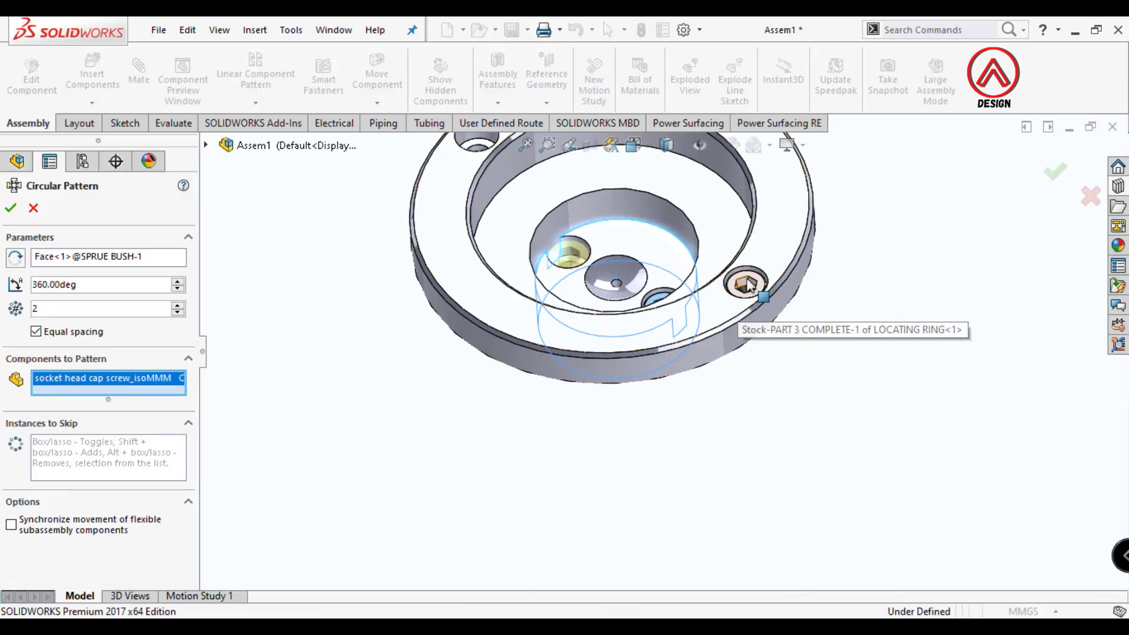
{"action": "scroll", "coordinate": [650, 330], "scroll_direction": "up", "scroll_amount": 5}
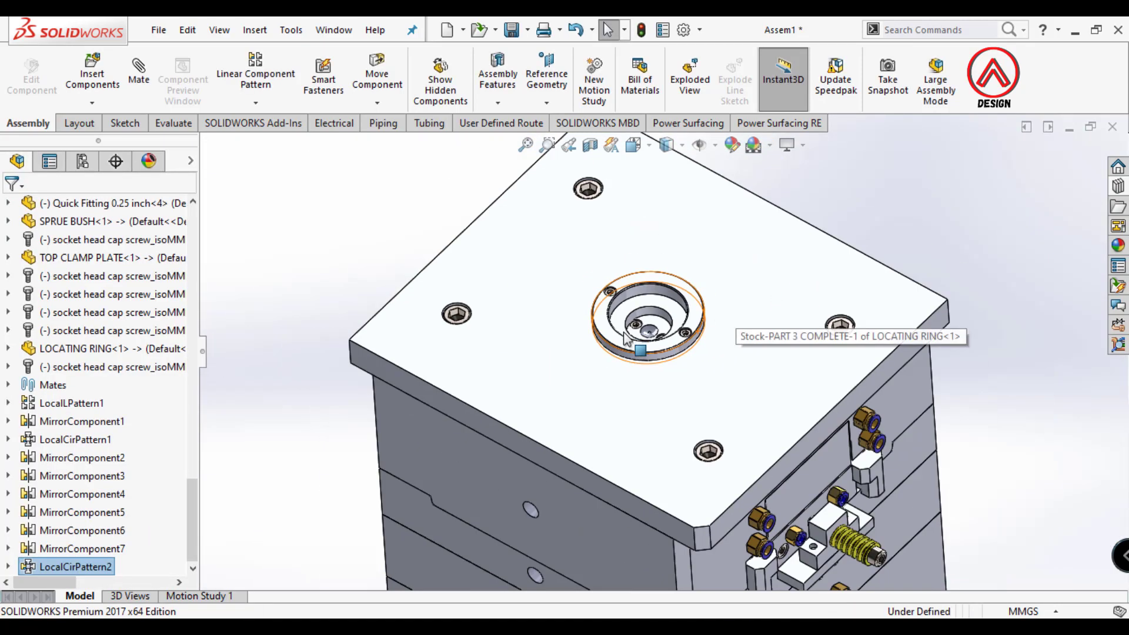
{"action": "scroll", "coordinate": [650, 330], "scroll_direction": "up", "scroll_amount": 3}
- Insert an EYE BOLT M20 and place it beside the mold
{"action": "scroll", "coordinate": [729, 530], "scroll_direction": "down", "scroll_amount": 3}
{"action": "left_click", "coordinate": [92, 80]}
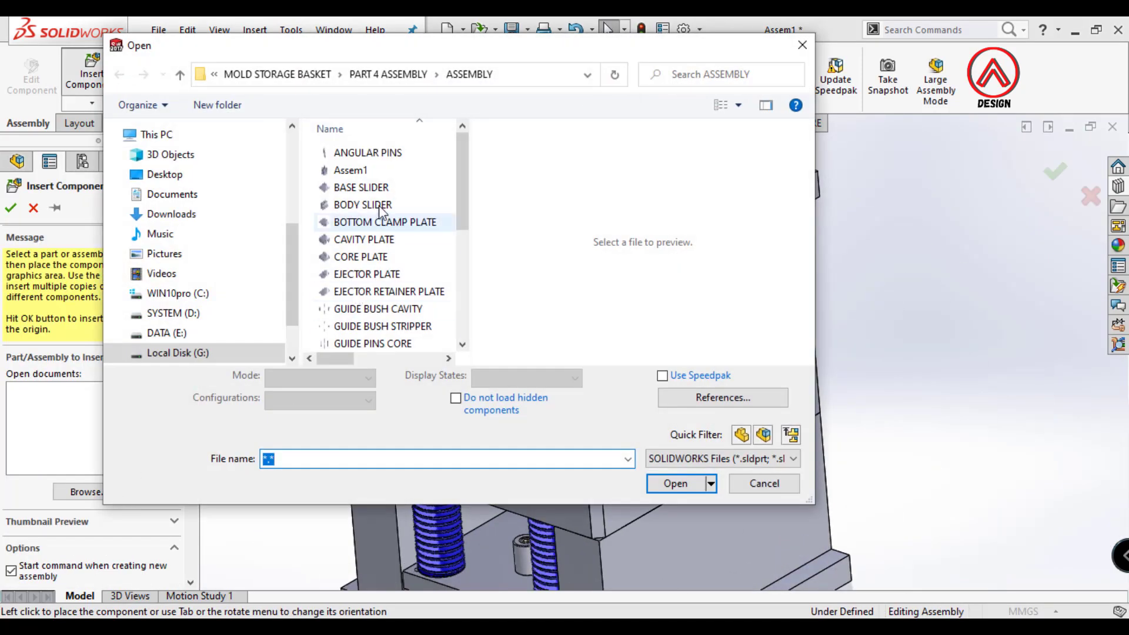
{"action": "left_click", "coordinate": [365, 187]}
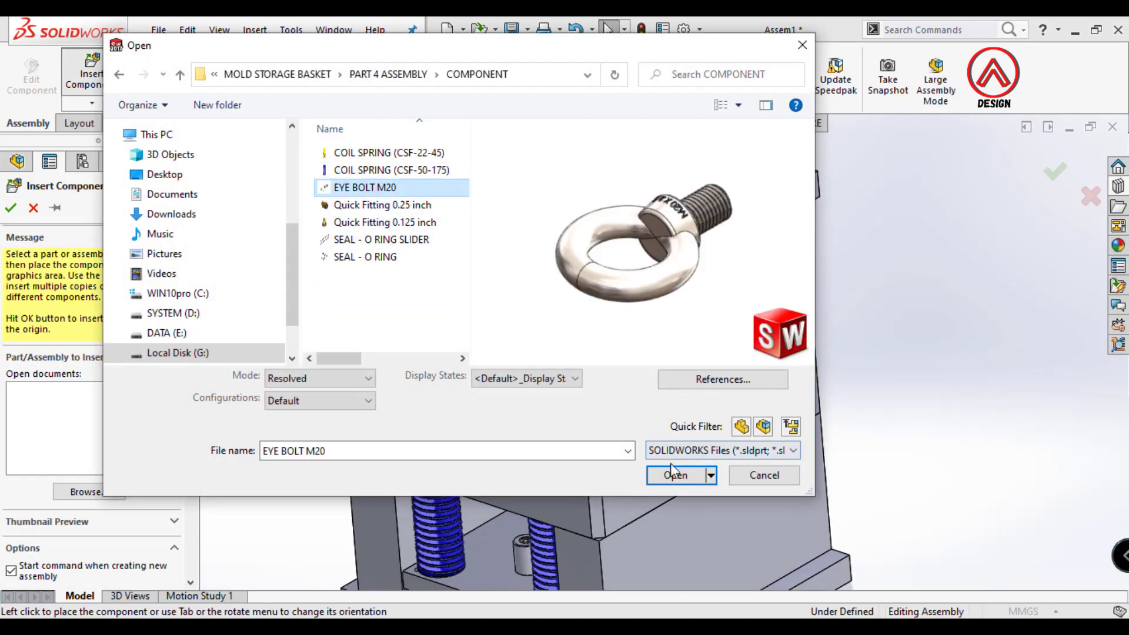
{"action": "left_click", "coordinate": [675, 484]}
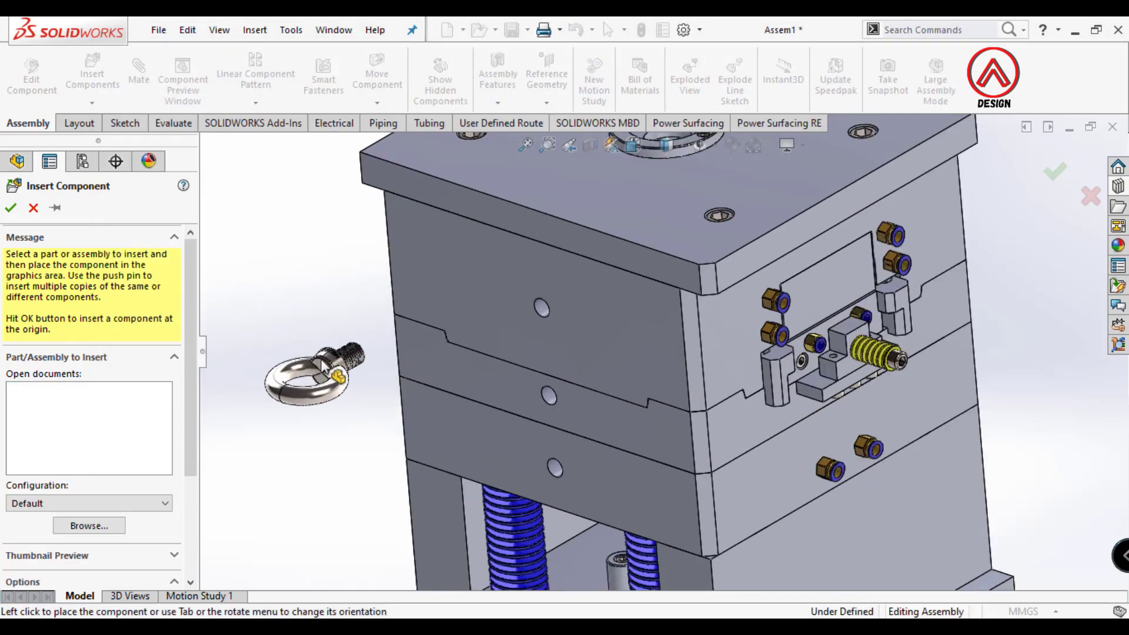
{"action": "left_click", "coordinate": [323, 365]}
- Mate the eye bolt's neck concentric with the cavity plate side hole
{"action": "scroll", "coordinate": [360, 376], "scroll_direction": "down", "scroll_amount": 5}
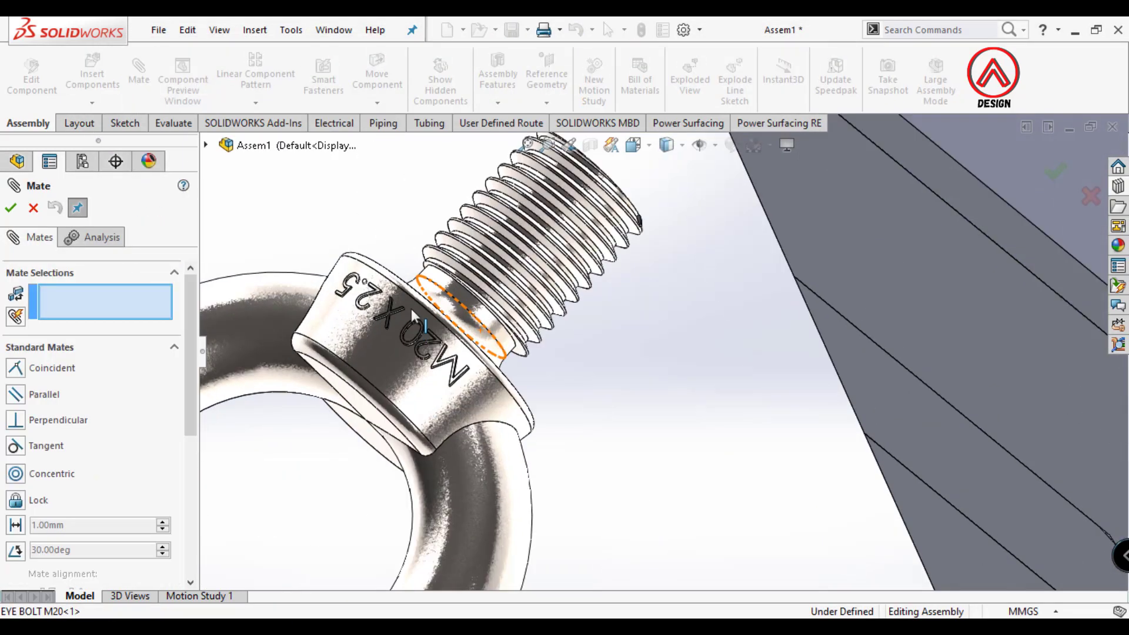
{"action": "left_click", "coordinate": [454, 378]}
{"action": "scroll", "coordinate": [758, 376], "scroll_direction": "up", "scroll_amount": 5}
{"action": "middle_click_drag", "start_coordinate": [758, 377], "coordinate": [841, 536]}
{"action": "scroll", "coordinate": [841, 535], "scroll_direction": "down", "scroll_amount": 3}
{"action": "left_click", "coordinate": [811, 365]}
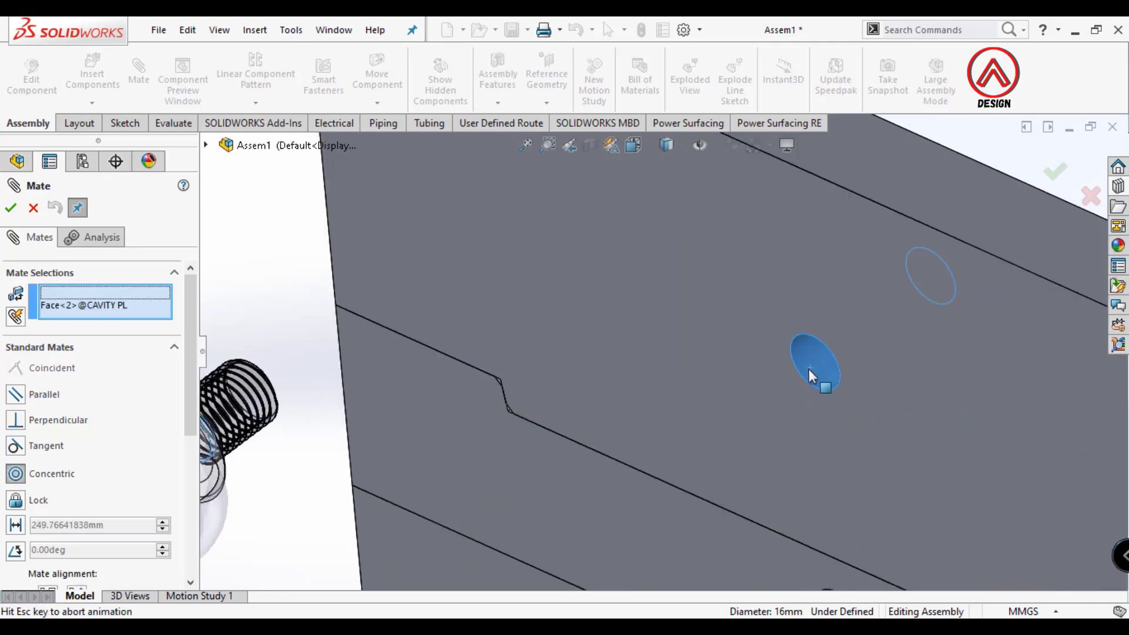
{"action": "left_click", "coordinate": [1107, 421]}
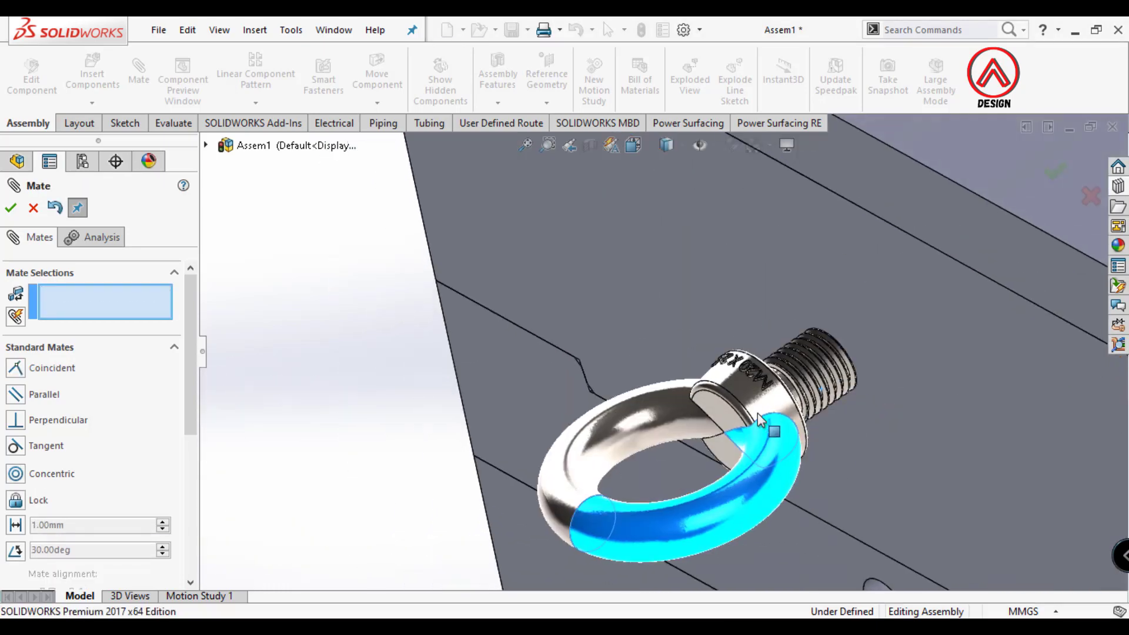
- Make the eye bolt's shoulder face coincident with the cavity plate's side face
{"action": "middle_click_drag", "start_coordinate": [764, 412], "coordinate": [677, 382]}
{"action": "left_click", "coordinate": [676, 382]}
{"action": "scroll", "coordinate": [675, 381], "scroll_direction": "up", "scroll_amount": 3}
{"action": "scroll", "coordinate": [675, 381], "scroll_direction": "up", "scroll_amount": 3}
{"action": "scroll", "coordinate": [553, 464], "scroll_direction": "down", "scroll_amount": 3}
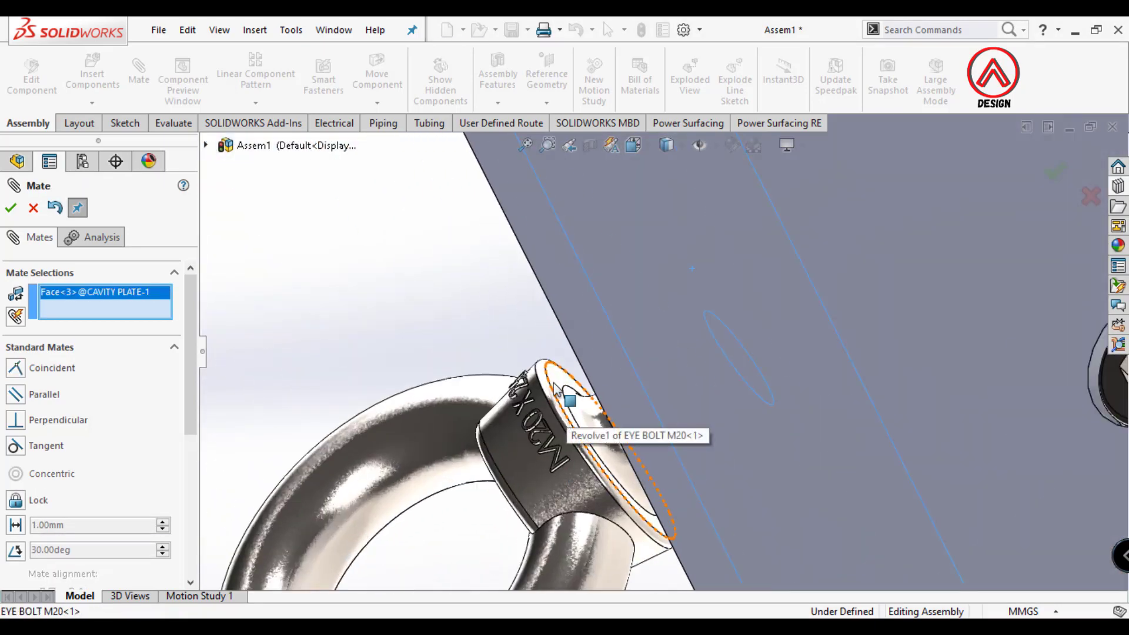
{"action": "left_click", "coordinate": [567, 403]}
{"action": "left_click", "coordinate": [854, 423]}
{"action": "scroll", "coordinate": [859, 429], "scroll_direction": "up", "scroll_amount": 5}
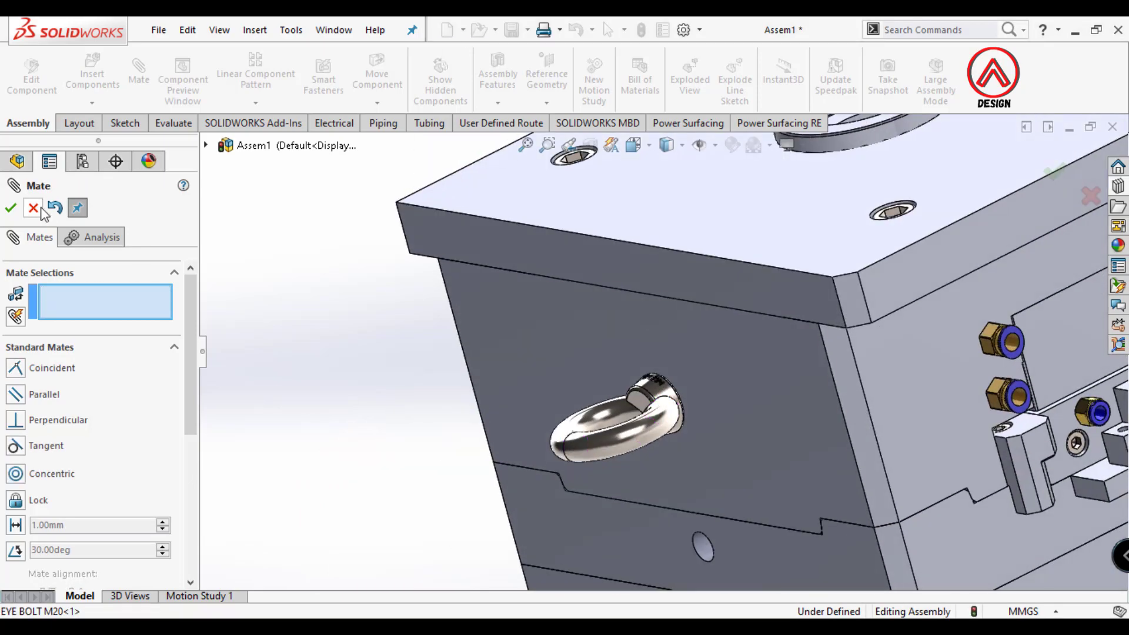
{"action": "left_click", "coordinate": [92, 103]}
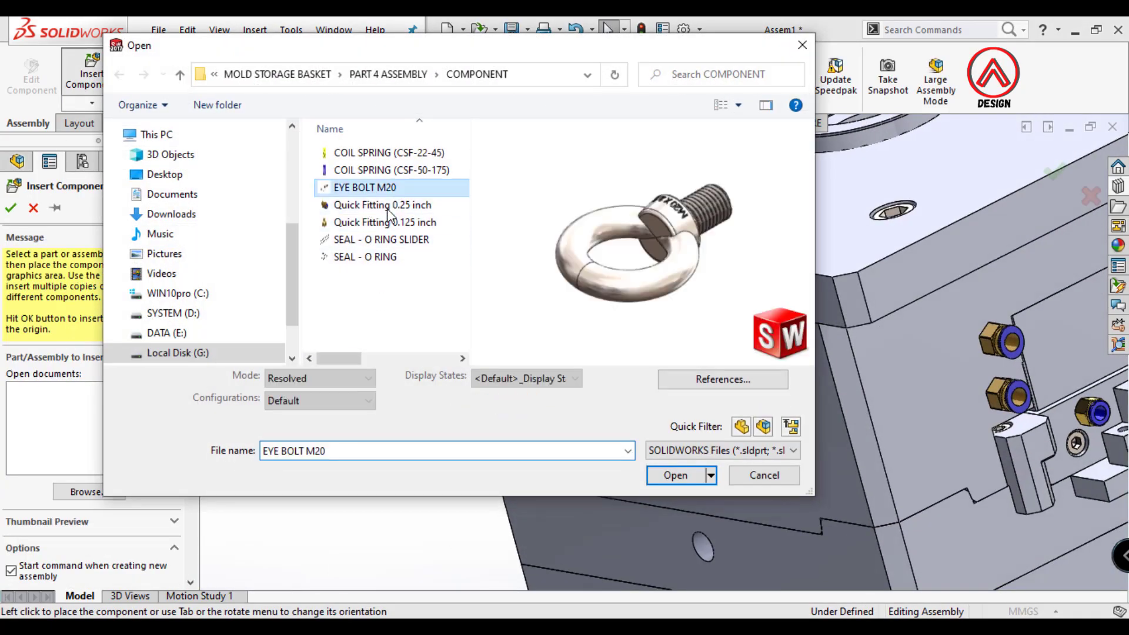
- Load another EYE BOLT M20 copy into the assembly
{"action": "left_click", "coordinate": [659, 477]}
{"action": "scroll", "coordinate": [592, 391], "scroll_direction": "up", "scroll_amount": 3}
{"action": "scroll", "coordinate": [592, 492], "scroll_direction": "up", "scroll_amount": 2}
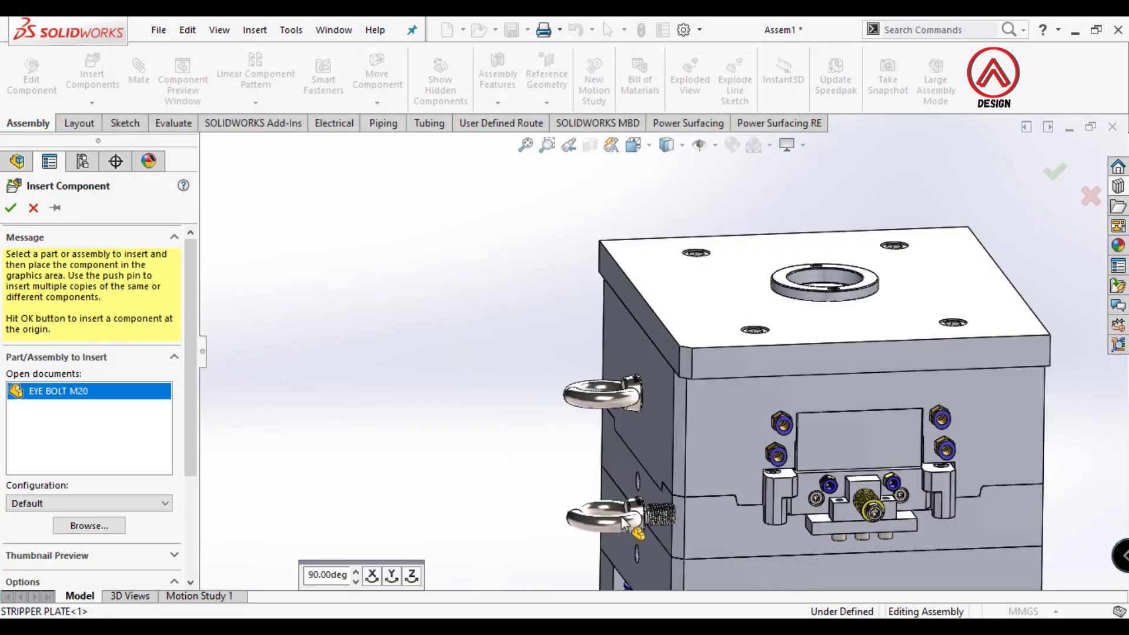
{"action": "scroll", "coordinate": [558, 412], "scroll_direction": "down", "scroll_amount": 5}
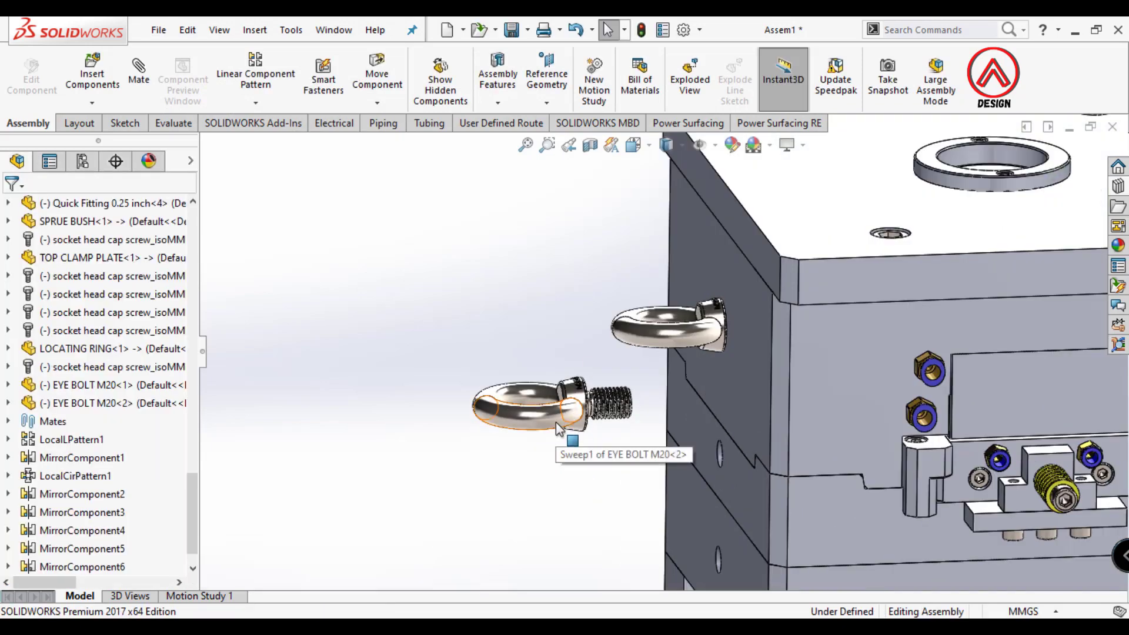
{"action": "scroll", "coordinate": [612, 505], "scroll_direction": "down", "scroll_amount": 3}
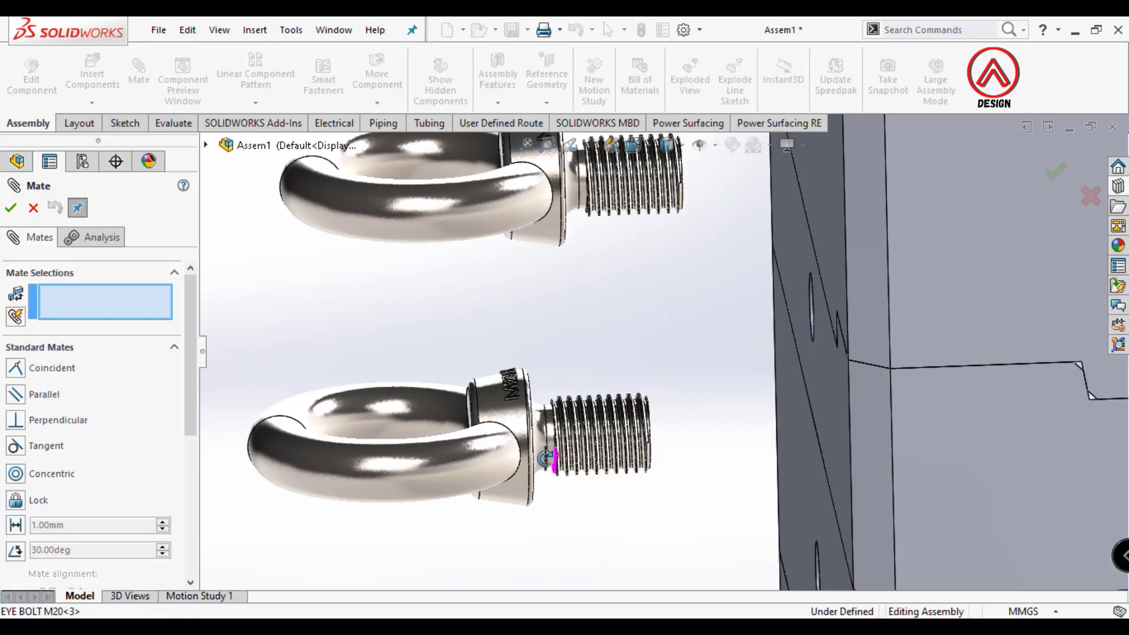
{"action": "scroll", "coordinate": [551, 406], "scroll_direction": "down", "scroll_amount": 3}
- Mate the third eye bolt's neck concentric with the core plate hole, replacing a wrong selection
{"action": "left_click", "coordinate": [547, 340]}
{"action": "scroll", "coordinate": [538, 456], "scroll_direction": "up", "scroll_amount": 3}
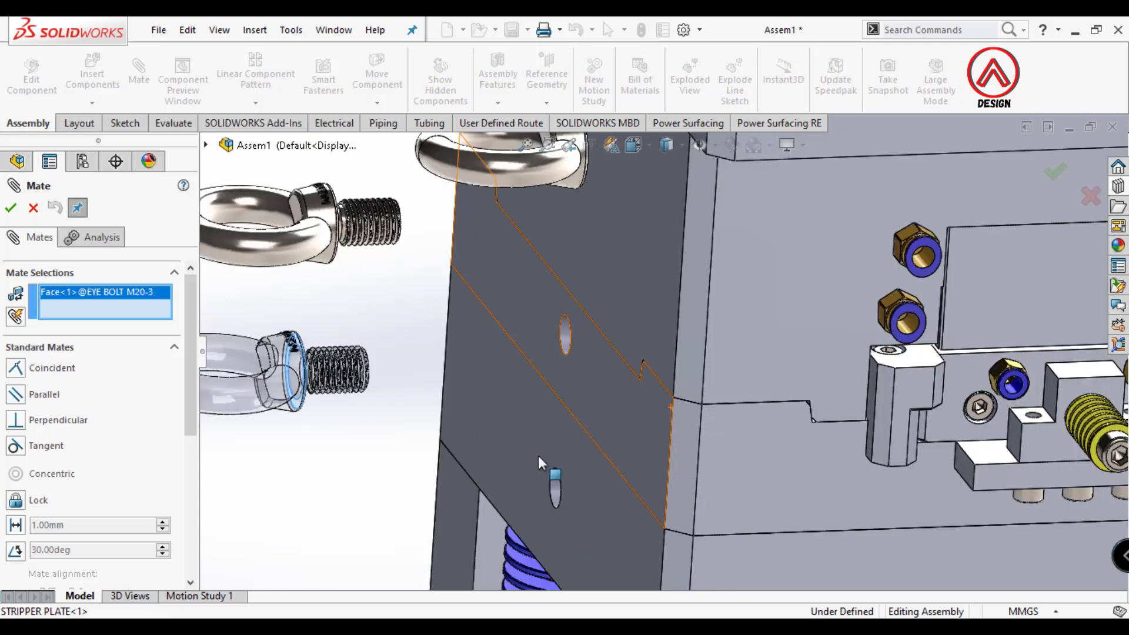
{"action": "scroll", "coordinate": [588, 479], "scroll_direction": "down", "scroll_amount": 4}
{"action": "left_click", "coordinate": [587, 478]}
{"action": "scroll", "coordinate": [587, 478], "scroll_direction": "up", "scroll_amount": 4}
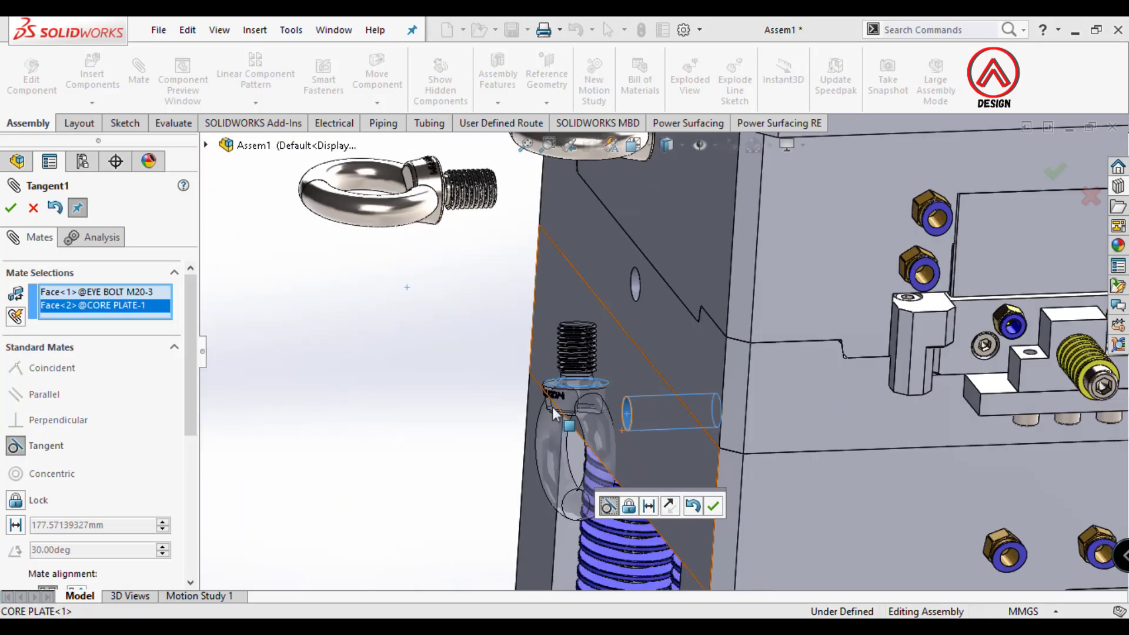
{"action": "scroll", "coordinate": [530, 382], "scroll_direction": "down", "scroll_amount": 5}
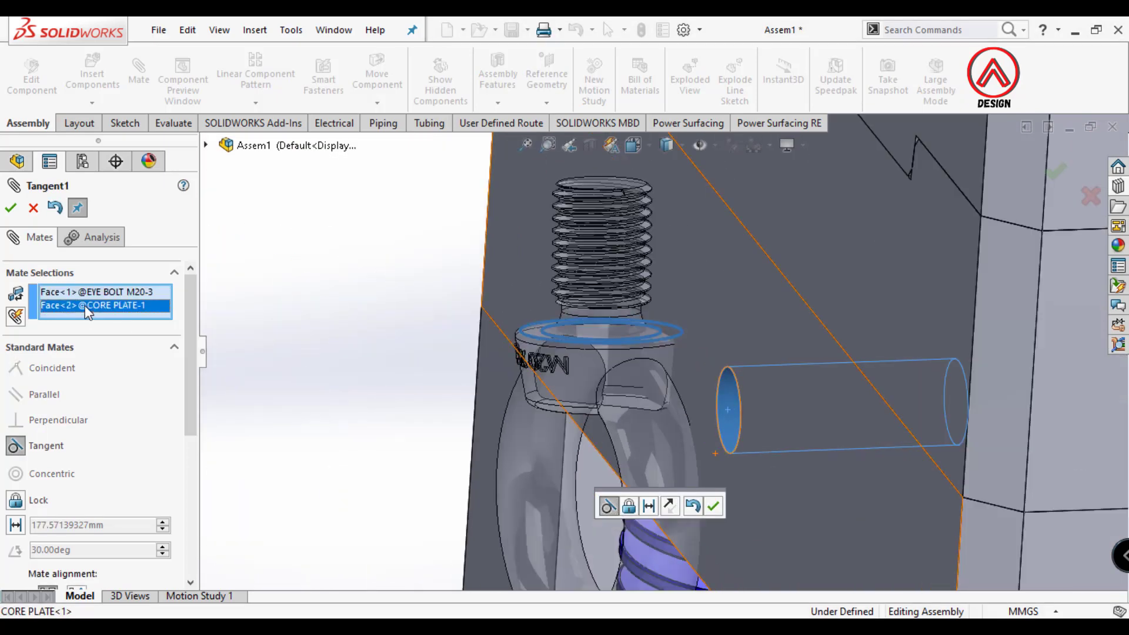
{"action": "right_click", "coordinate": [93, 295]}
{"action": "left_click", "coordinate": [130, 322]}
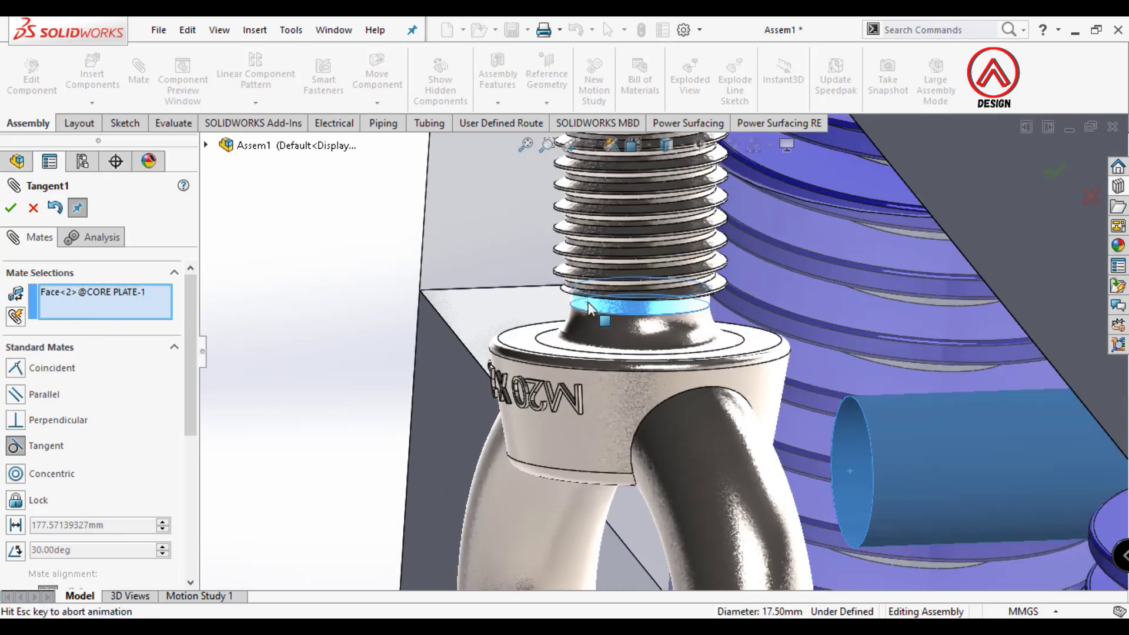
{"action": "left_click", "coordinate": [589, 305]}
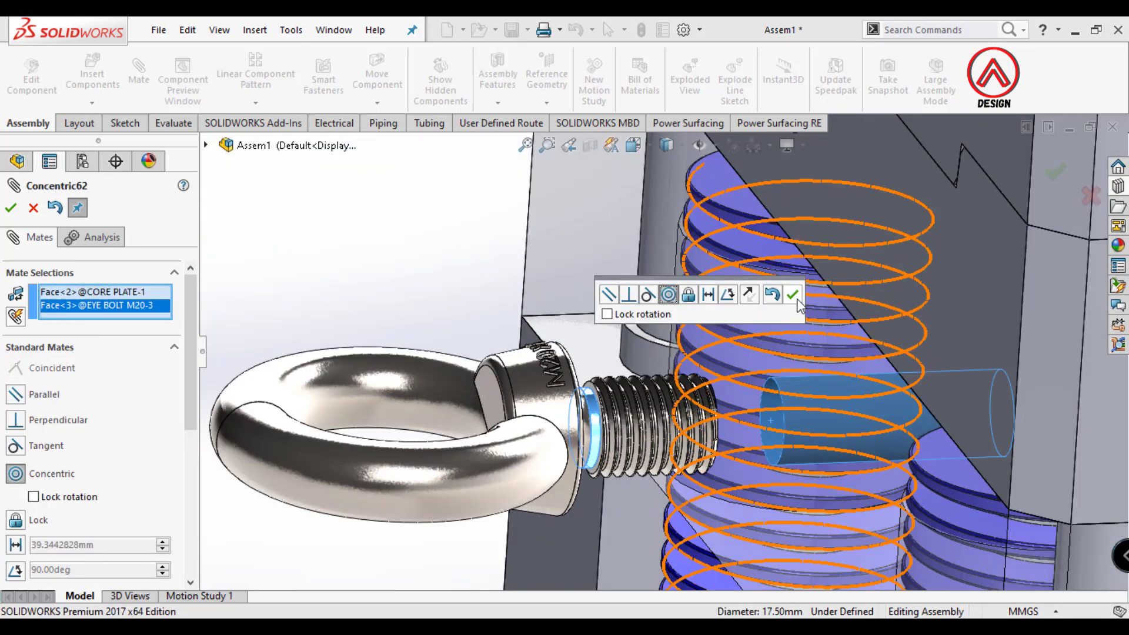
{"action": "left_click", "coordinate": [795, 298]}
- Seat the third eye bolt's shoulder coincident with the core plate face
{"action": "left_click", "coordinate": [655, 328]}
{"action": "scroll", "coordinate": [655, 328], "scroll_direction": "down", "scroll_amount": 2}
{"action": "scroll", "coordinate": [385, 443], "scroll_direction": "down", "scroll_amount": 3}
{"action": "scroll", "coordinate": [407, 415], "scroll_direction": "down", "scroll_amount": 2}
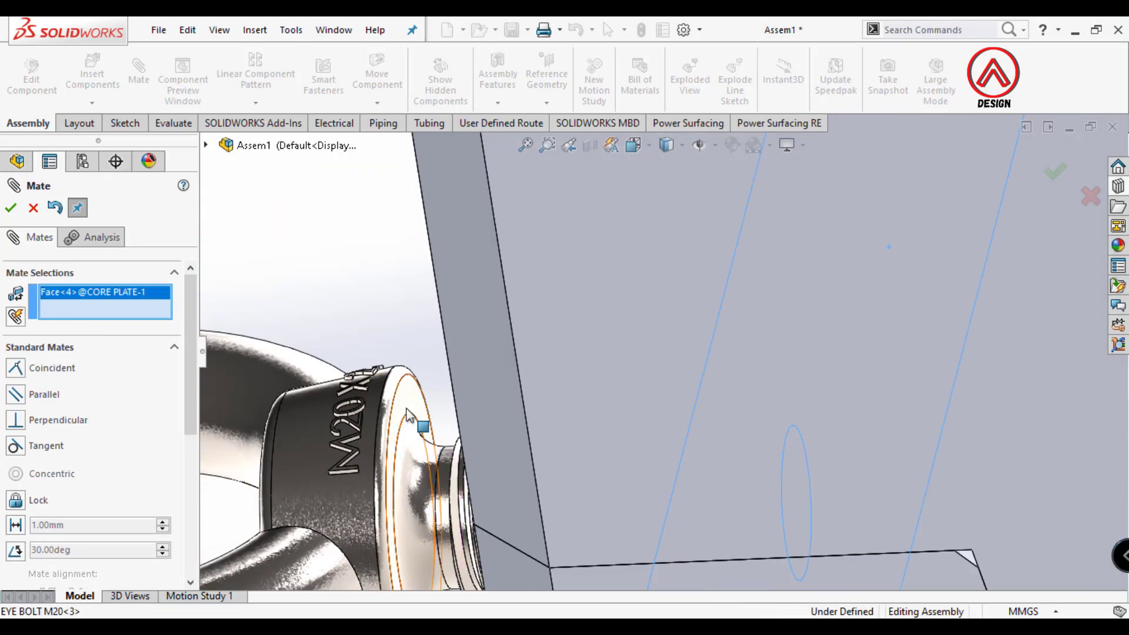
{"action": "left_click", "coordinate": [407, 415]}
{"action": "left_click", "coordinate": [466, 434]}
- Mate the second eye bolt's thread concentric with its plate hole
{"action": "scroll", "coordinate": [487, 443], "scroll_direction": "up", "scroll_amount": 3}
{"action": "scroll", "coordinate": [530, 353], "scroll_direction": "up", "scroll_amount": 3}
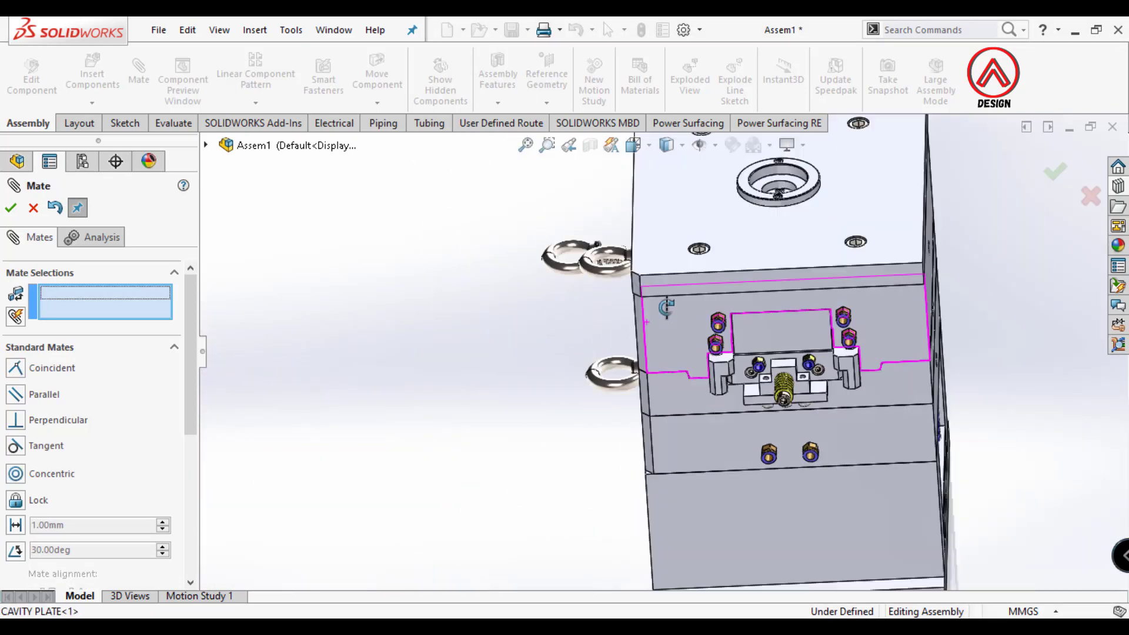
{"action": "scroll", "coordinate": [570, 368], "scroll_direction": "down", "scroll_amount": 4}
{"action": "scroll", "coordinate": [571, 368], "scroll_direction": "down", "scroll_amount": 3}
{"action": "scroll", "coordinate": [570, 364], "scroll_direction": "down", "scroll_amount": 3}
{"action": "left_click", "coordinate": [571, 363]}
{"action": "scroll", "coordinate": [570, 363], "scroll_direction": "up", "scroll_amount": 5}
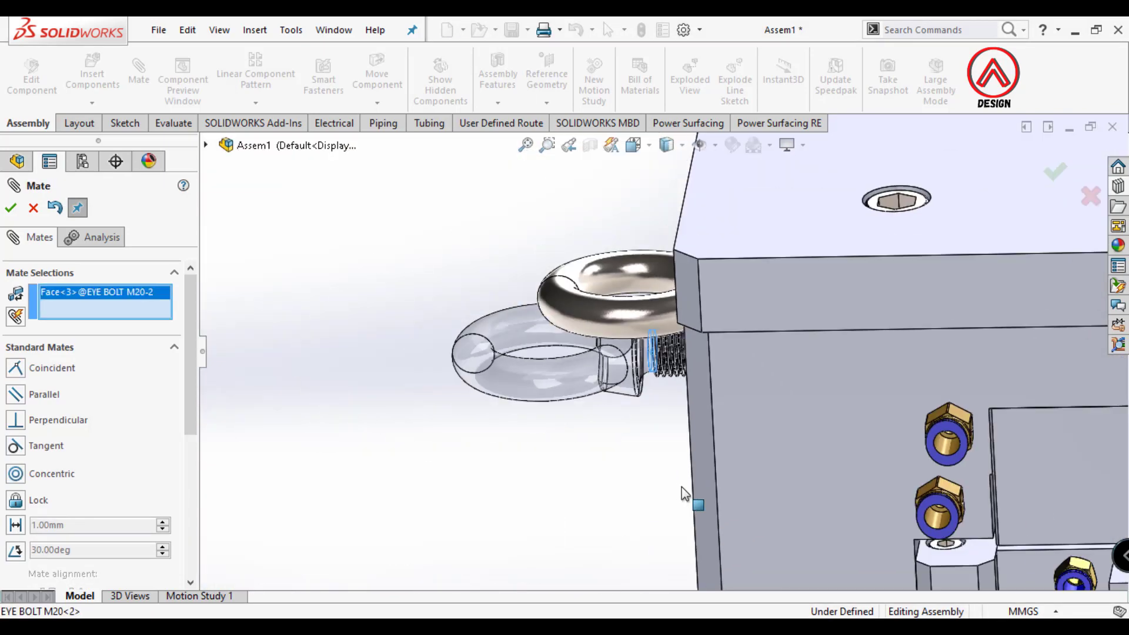
{"action": "scroll", "coordinate": [537, 516], "scroll_direction": "down", "scroll_amount": 3}
{"action": "key", "text": "Return"}
- Seat the second eye bolt's shoulder coincident with the stripper plate face, then finish mating
{"action": "scroll", "coordinate": [487, 488], "scroll_direction": "up", "scroll_amount": 3}
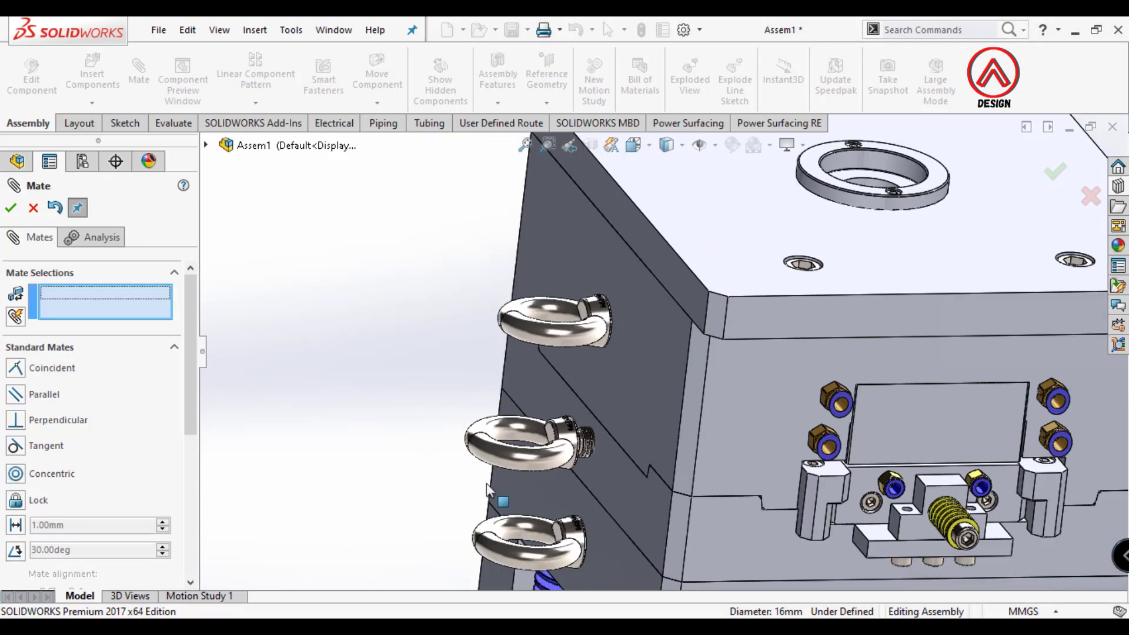
{"action": "scroll", "coordinate": [474, 479], "scroll_direction": "down", "scroll_amount": 3}
{"action": "scroll", "coordinate": [504, 441], "scroll_direction": "up", "scroll_amount": 3}
{"action": "scroll", "coordinate": [622, 259], "scroll_direction": "down", "scroll_amount": 5}
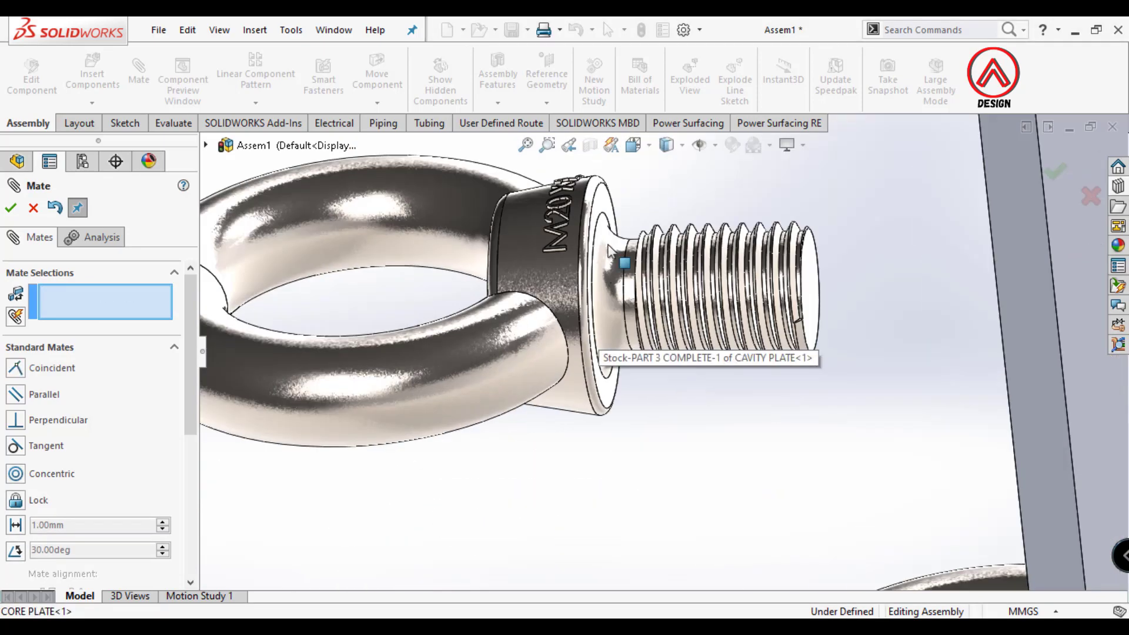
{"action": "left_click", "coordinate": [622, 259]}
{"action": "scroll", "coordinate": [622, 259], "scroll_direction": "up", "scroll_amount": 5}
{"action": "left_click", "coordinate": [666, 451]}
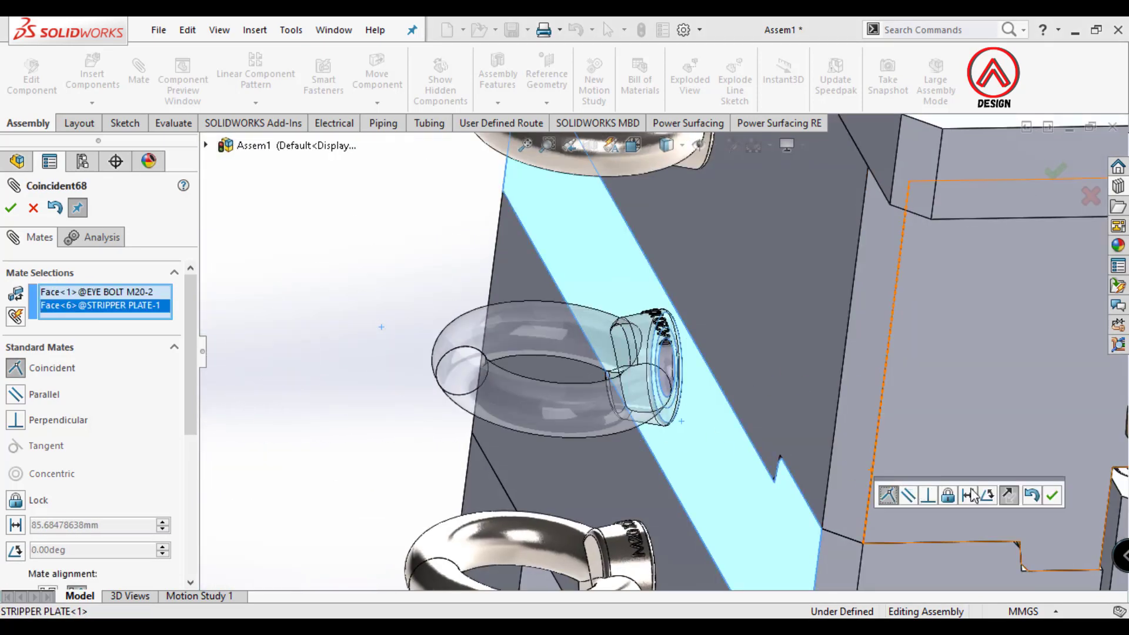
{"action": "scroll", "coordinate": [371, 363], "scroll_direction": "up", "scroll_amount": 5}
{"action": "key", "text": "Escape"}
{"action": "mouse_move", "coordinate": [739, 339]}
{"action": "middle_mouse_down"}
{"action": "mouse_move", "coordinate": [746, 319]}
{"action": "mouse_move", "coordinate": [684, 443]}
{"action": "mouse_move", "coordinate": [696, 442]}
{"action": "middle_mouse_up"}
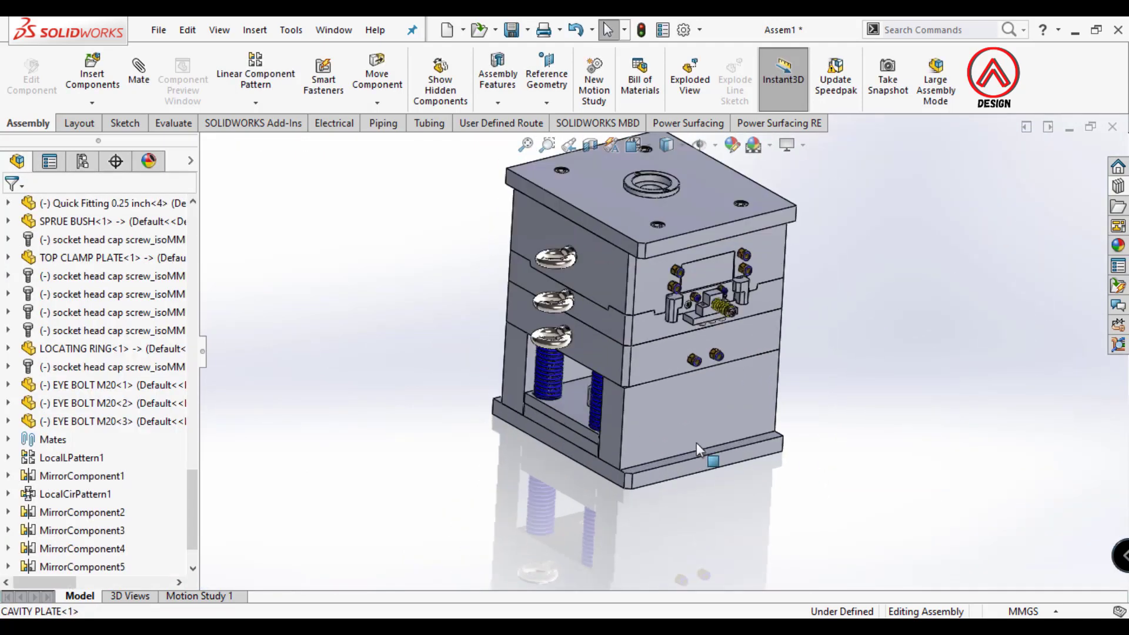
- Make the top clamp, cavity and stripper plates transparent
{"action": "scroll", "coordinate": [703, 309], "scroll_direction": "down", "scroll_amount": 2}
{"action": "mouse_move", "coordinate": [703, 309]}
{"action": "middle_mouse_down"}
{"action": "mouse_move", "coordinate": [673, 375]}
{"action": "mouse_move", "coordinate": [646, 351]}
{"action": "middle_mouse_up"}
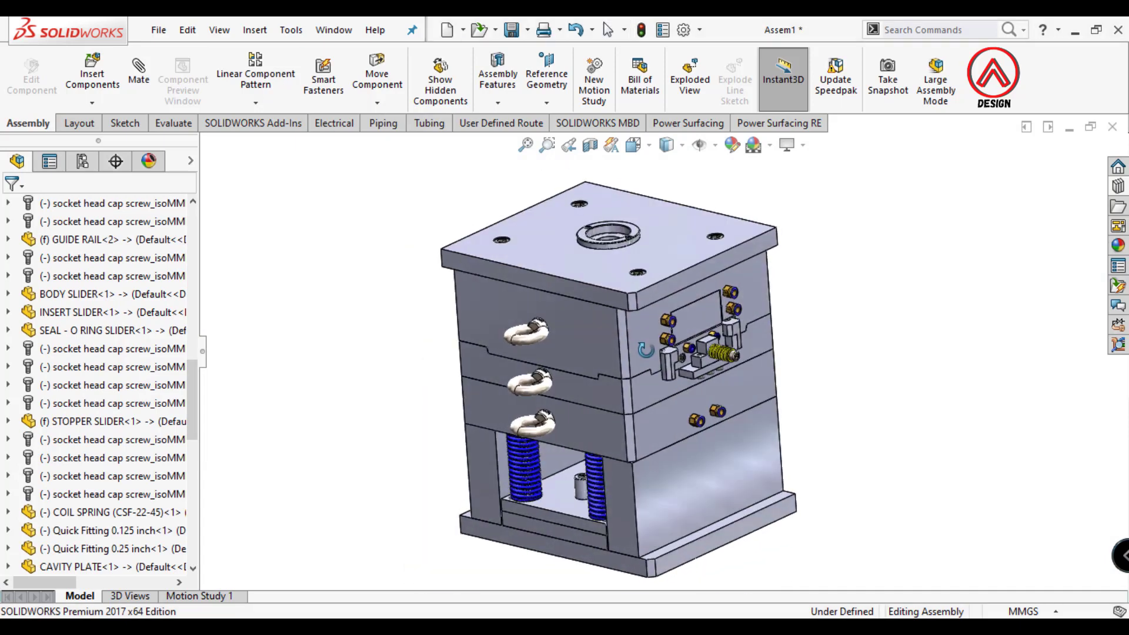
{"action": "left_click", "coordinate": [749, 231]}
{"action": "left_click", "coordinate": [929, 192]}
{"action": "left_click", "coordinate": [756, 333]}
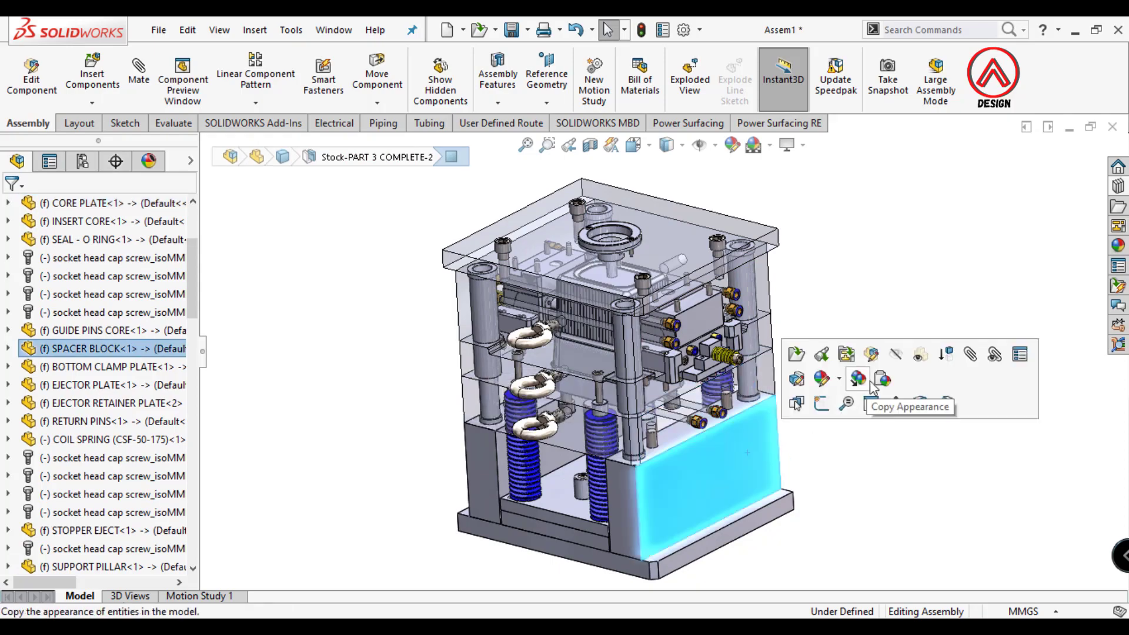
{"action": "left_click", "coordinate": [915, 422]}
- Orbit beneath the mold, then return to the isometric view
{"action": "mouse_move", "coordinate": [659, 418]}
{"action": "middle_mouse_down"}
{"action": "mouse_move", "coordinate": [575, 351]}
{"action": "mouse_move", "coordinate": [625, 410]}
{"action": "mouse_move", "coordinate": [568, 305]}
{"action": "middle_mouse_up"}
{"action": "key", "text": "ctrl+7"}
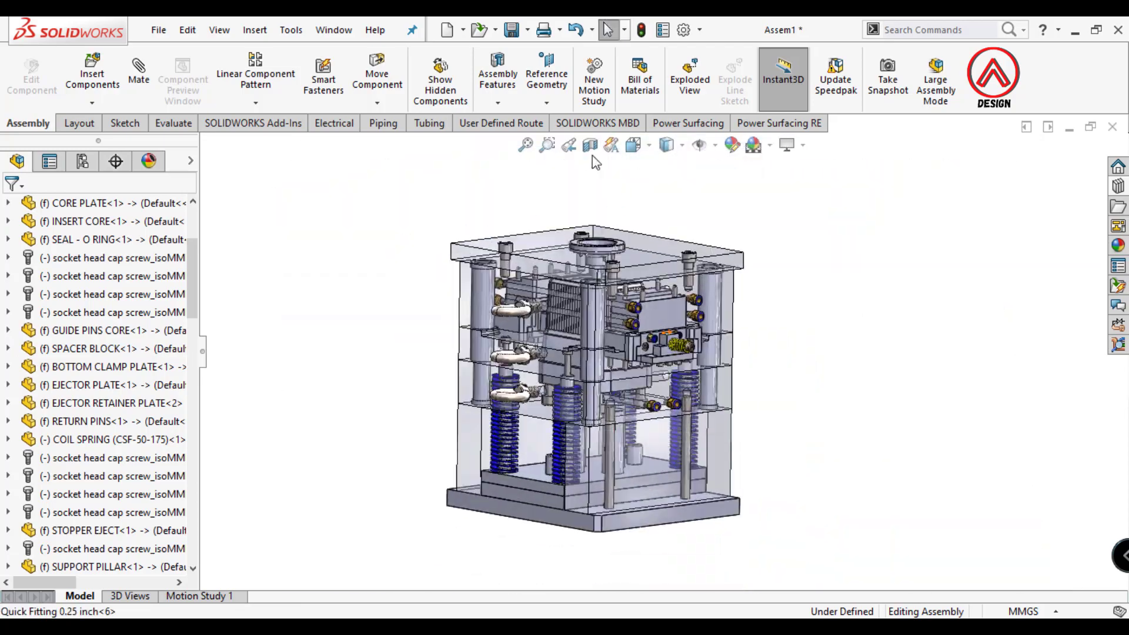
{"action": "left_click", "coordinate": [590, 144]}
- Apply a section cut on the default plane and view the mold from the front
{"action": "left_click", "coordinate": [1055, 171]}
{"action": "left_click", "coordinate": [633, 145]}
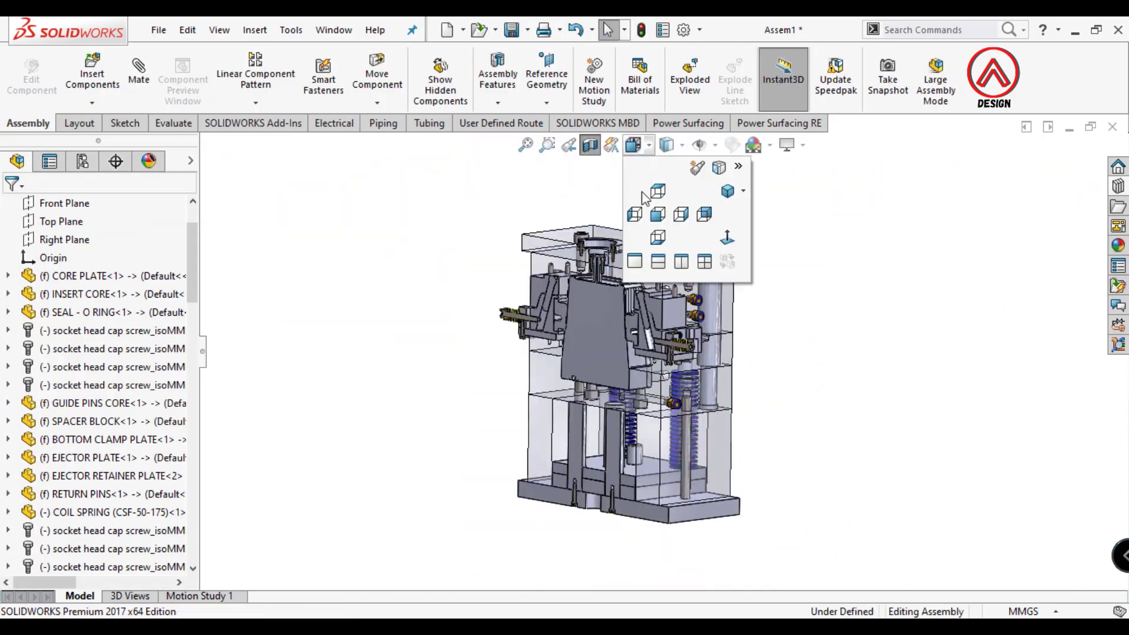
{"action": "left_click", "coordinate": [654, 212]}
{"action": "scroll", "coordinate": [663, 313], "scroll_direction": "down", "scroll_amount": 3}
{"action": "scroll", "coordinate": [514, 289], "scroll_direction": "down", "scroll_amount": 3}
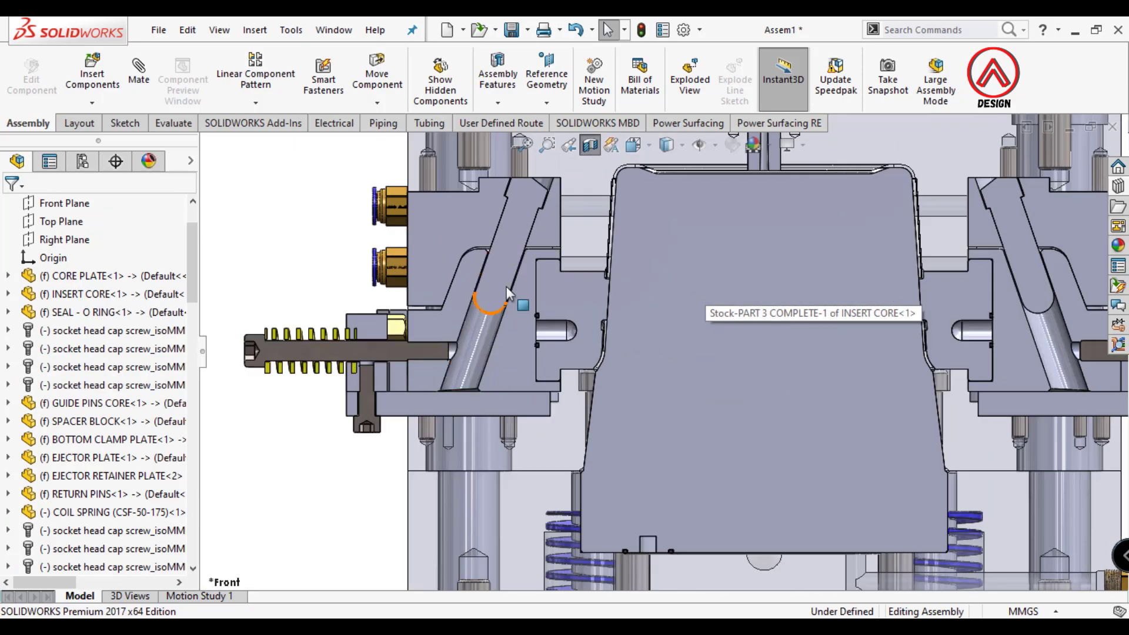
{"action": "scroll", "coordinate": [506, 293], "scroll_direction": "up", "scroll_amount": 3}
{"action": "scroll", "coordinate": [635, 289], "scroll_direction": "down", "scroll_amount": 2}
{"action": "scroll", "coordinate": [635, 289], "scroll_direction": "up", "scroll_amount": 3}
{"action": "scroll", "coordinate": [653, 443], "scroll_direction": "up", "scroll_amount": 2}
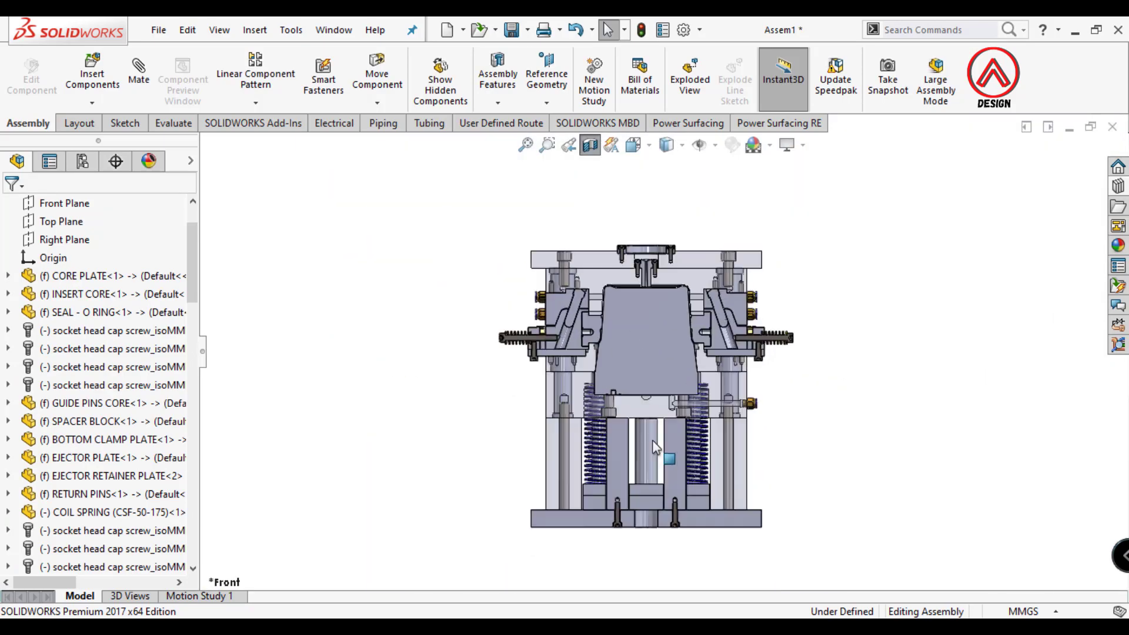
- Orbit and zoom the sectioned mold to inspect the core insert and sliders
{"action": "mouse_move", "coordinate": [657, 448]}
{"action": "middle_mouse_down"}
{"action": "mouse_move", "coordinate": [631, 348]}
{"action": "mouse_move", "coordinate": [641, 316]}
{"action": "middle_mouse_up"}
{"action": "scroll", "coordinate": [631, 349], "scroll_direction": "down", "scroll_amount": 4}
{"action": "scroll", "coordinate": [775, 380], "scroll_direction": "down", "scroll_amount": 3}
{"action": "scroll", "coordinate": [616, 315], "scroll_direction": "down", "scroll_amount": 2}
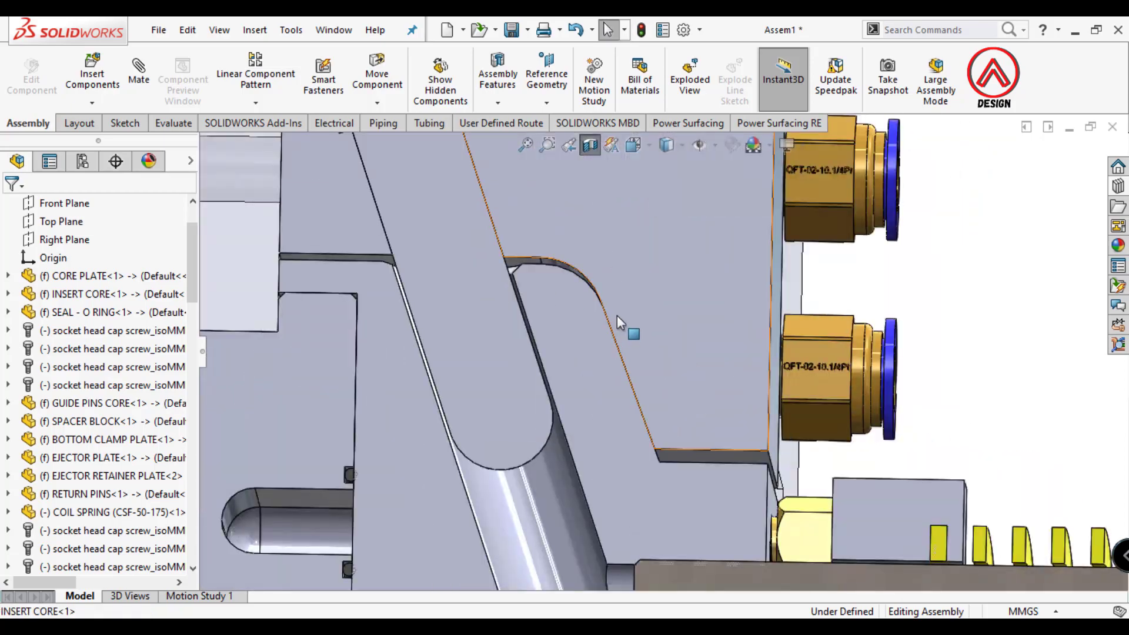
{"action": "scroll", "coordinate": [617, 315], "scroll_direction": "up", "scroll_amount": 3}
{"action": "mouse_move", "coordinate": [688, 409]}
{"action": "middle_mouse_down"}
{"action": "mouse_move", "coordinate": [677, 454]}
{"action": "mouse_move", "coordinate": [642, 421]}
{"action": "mouse_move", "coordinate": [428, 428]}
{"action": "mouse_move", "coordinate": [587, 375]}
{"action": "mouse_move", "coordinate": [615, 247]}
{"action": "middle_mouse_up"}
{"action": "scroll", "coordinate": [677, 454], "scroll_direction": "up", "scroll_amount": 3}
{"action": "scroll", "coordinate": [677, 454], "scroll_direction": "down", "scroll_amount": 3}
{"action": "scroll", "coordinate": [659, 436], "scroll_direction": "up", "scroll_amount": 3}
- Zoom in and rotate around the sprue bush base
{"action": "scroll", "coordinate": [599, 306], "scroll_direction": "down", "scroll_amount": 5}
{"action": "scroll", "coordinate": [615, 241], "scroll_direction": "down", "scroll_amount": 3}
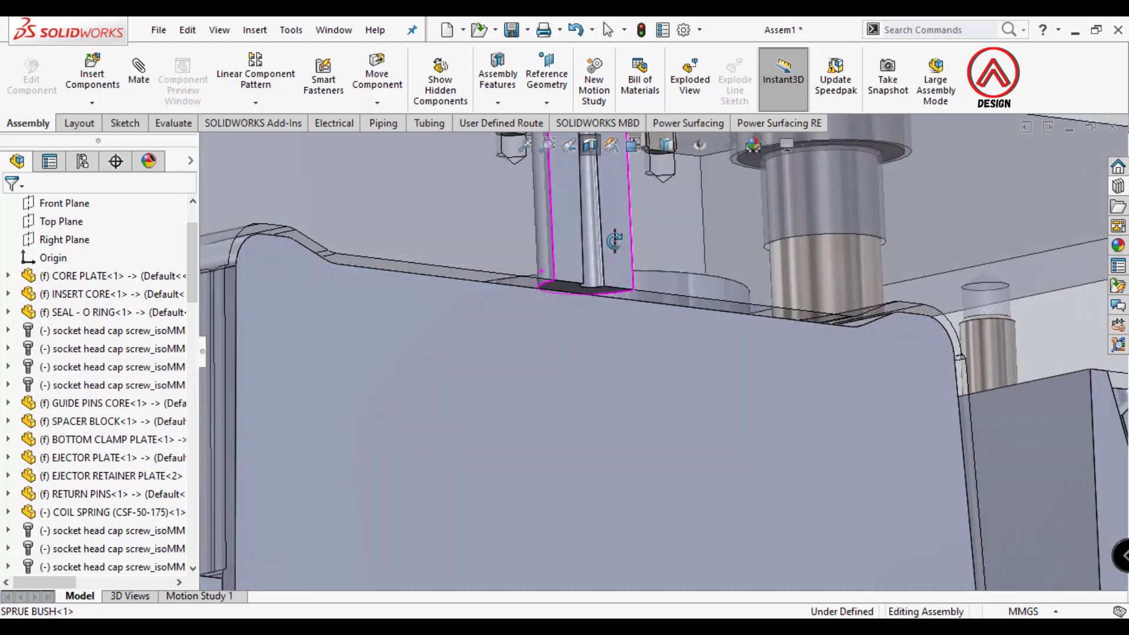
{"action": "scroll", "coordinate": [615, 241], "scroll_direction": "down", "scroll_amount": 3}
{"action": "scroll", "coordinate": [634, 307], "scroll_direction": "down", "scroll_amount": 2}
{"action": "middle_click_drag", "start_coordinate": [637, 358], "coordinate": [660, 334]}
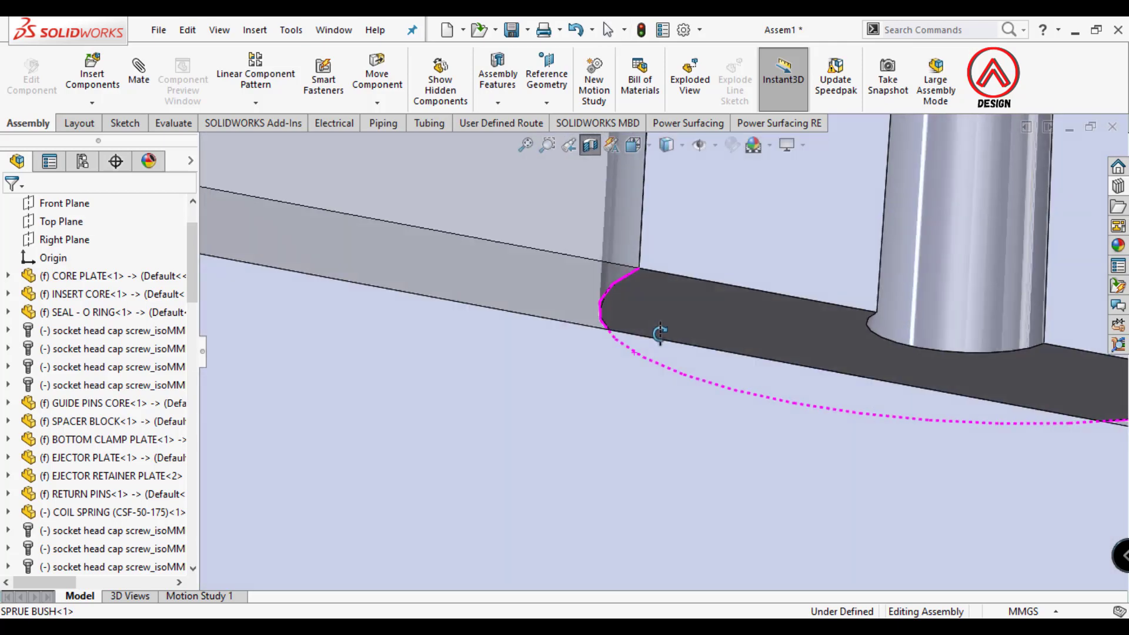
{"action": "scroll", "coordinate": [635, 401], "scroll_direction": "up", "scroll_amount": 5}
{"action": "scroll", "coordinate": [645, 395], "scroll_direction": "up", "scroll_amount": 5}
{"action": "scroll", "coordinate": [645, 395], "scroll_direction": "up", "scroll_amount": 5}
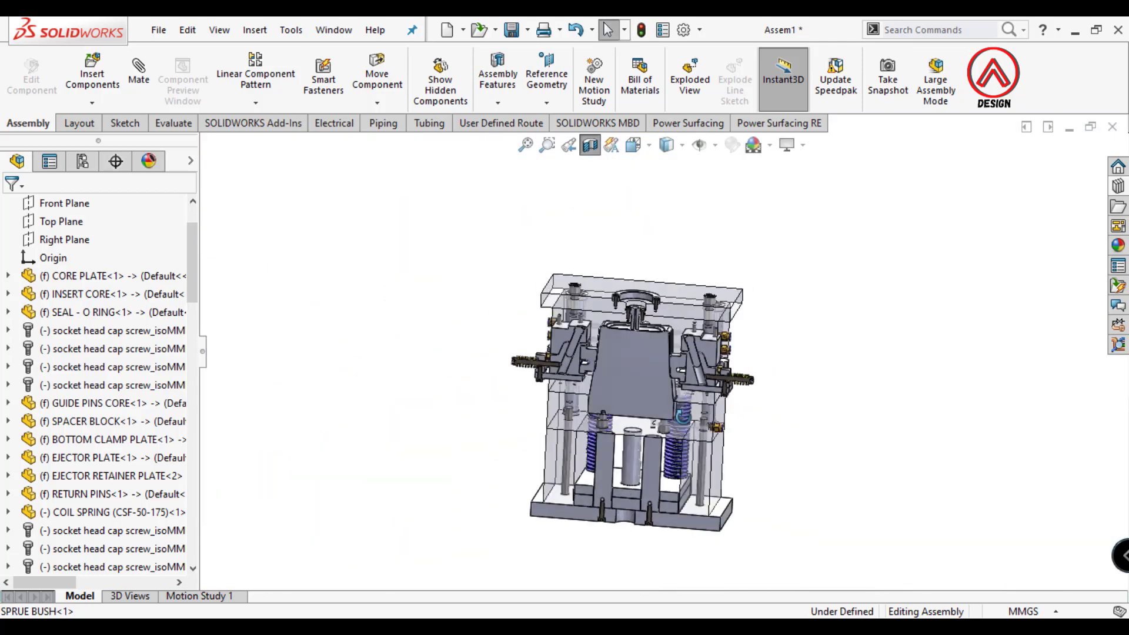